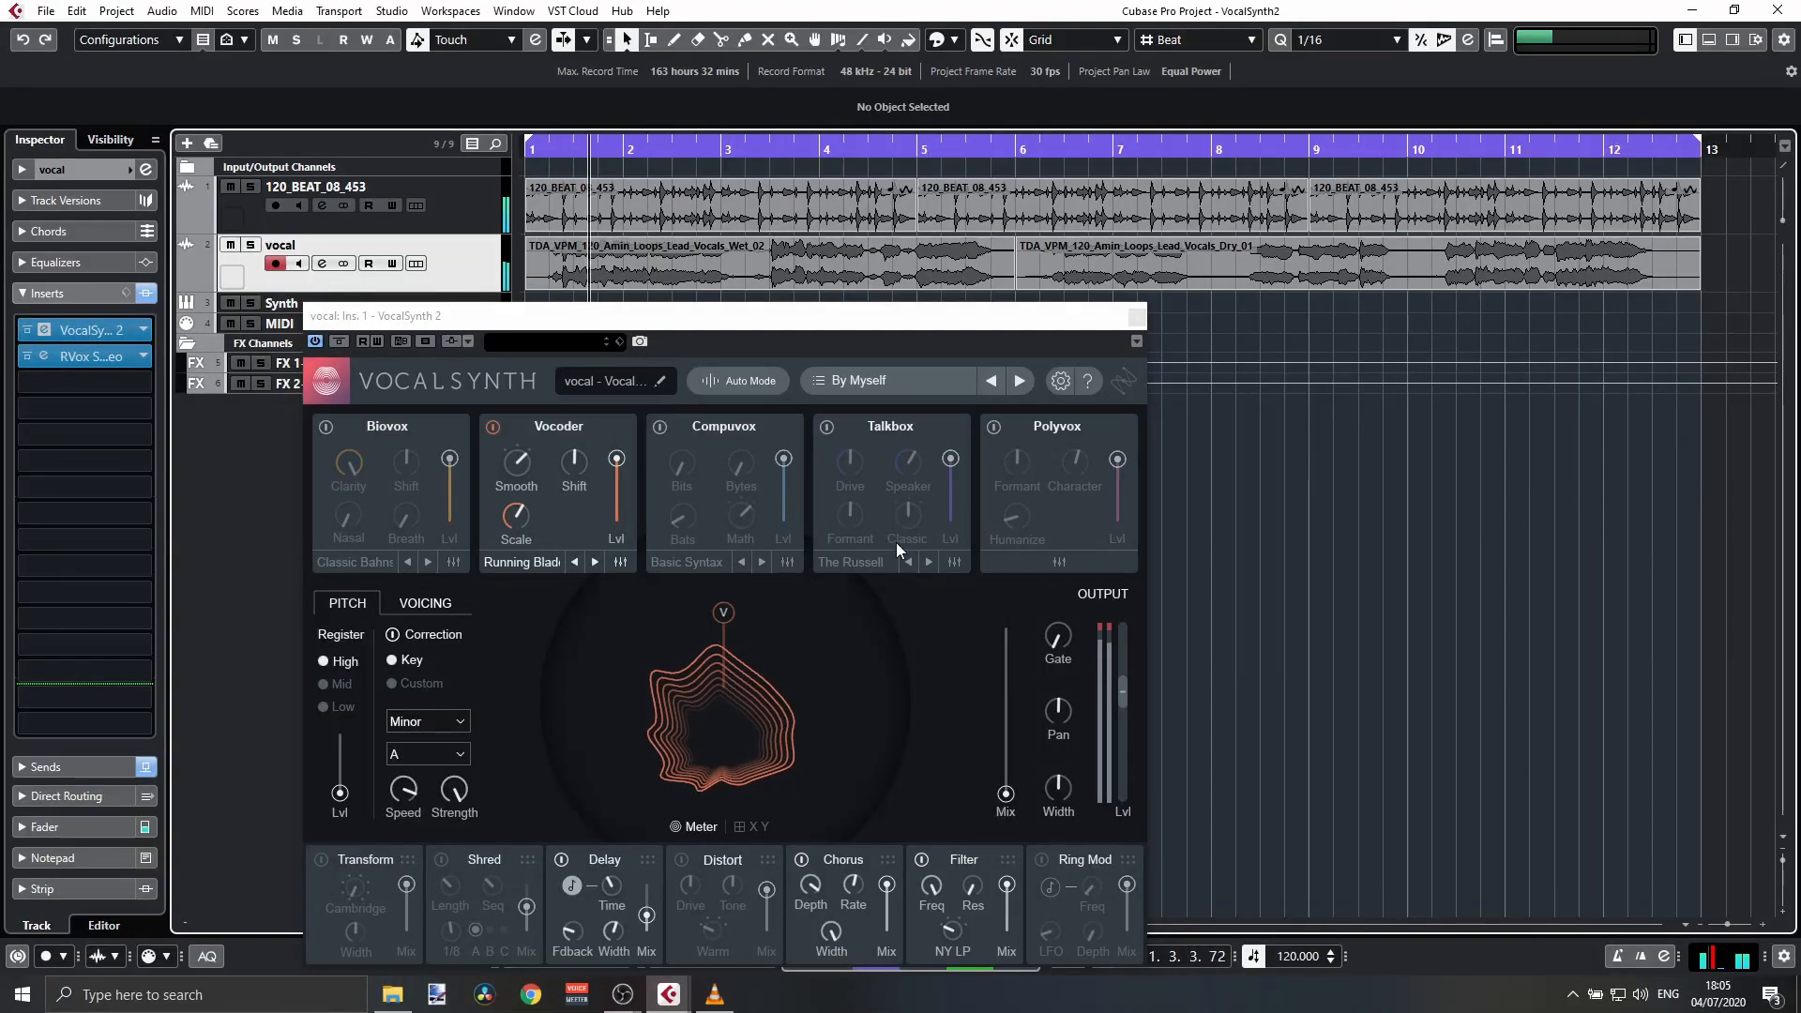
Enable the Biovox, Compuvox, Talkbox and Polyvox modules alongside the Vocoder and bring the output mix down to 42.
drag(1006, 793, 1005, 702)
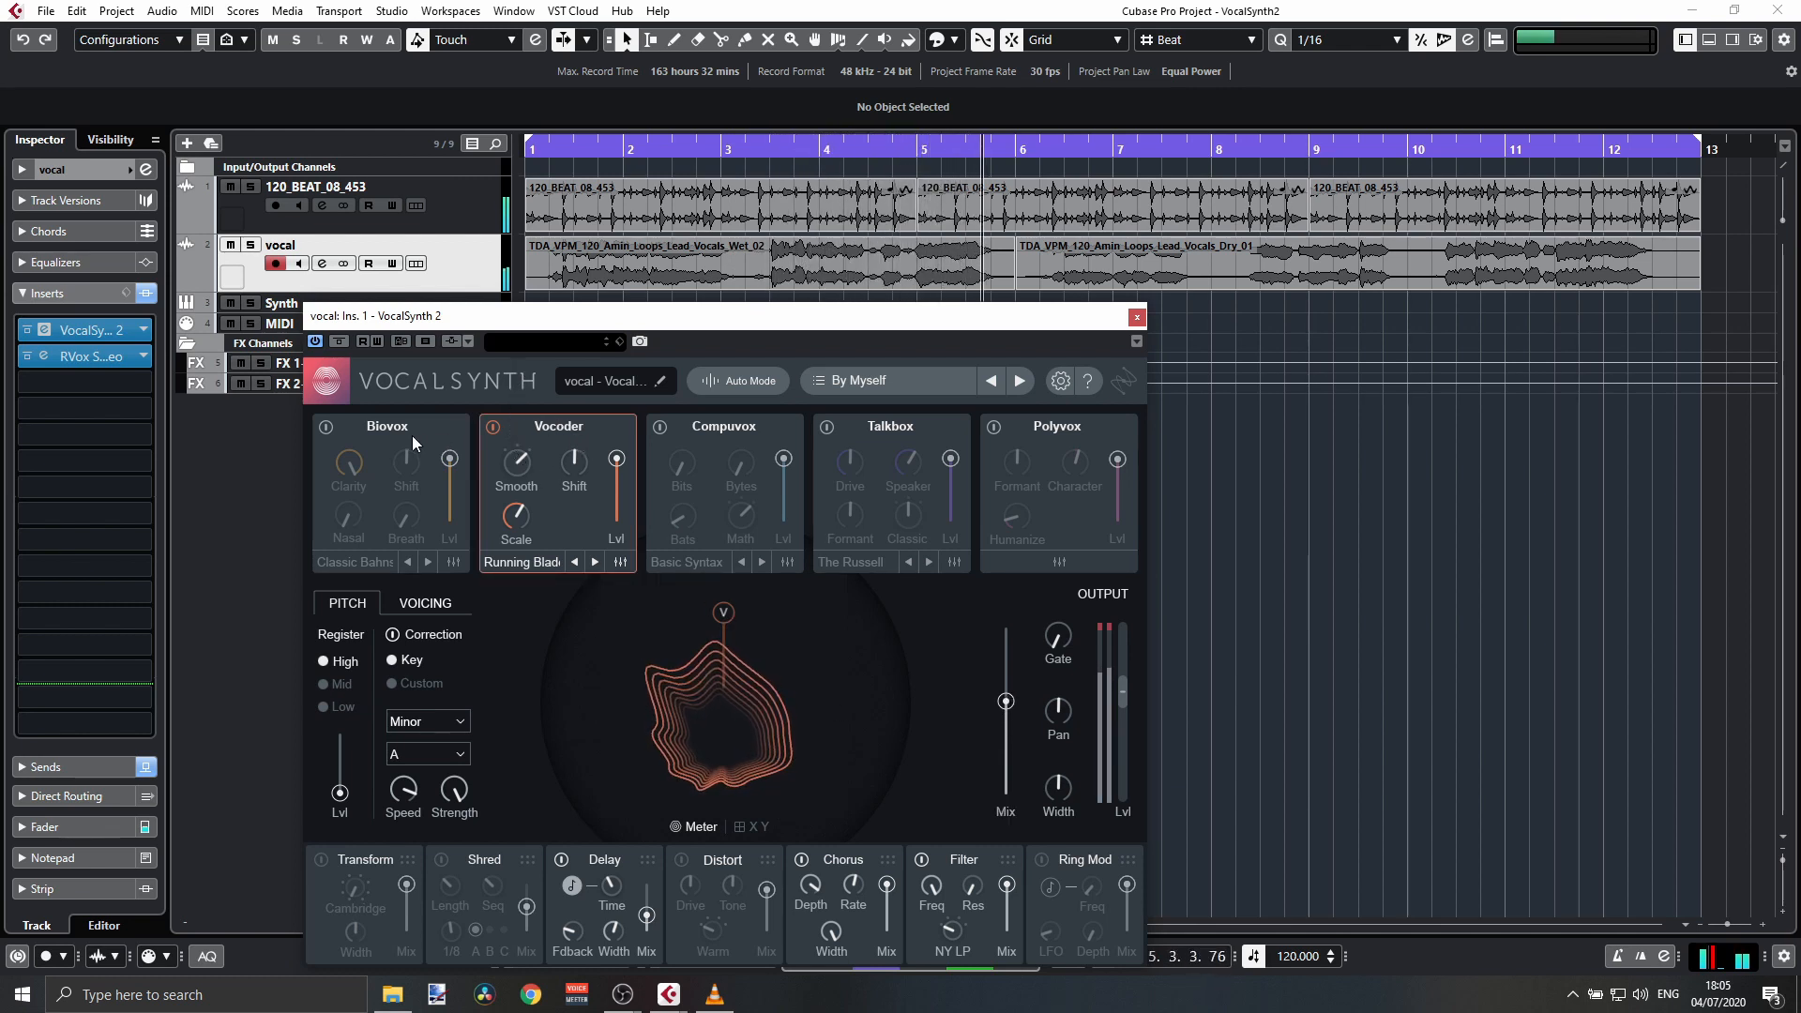
click(326, 426)
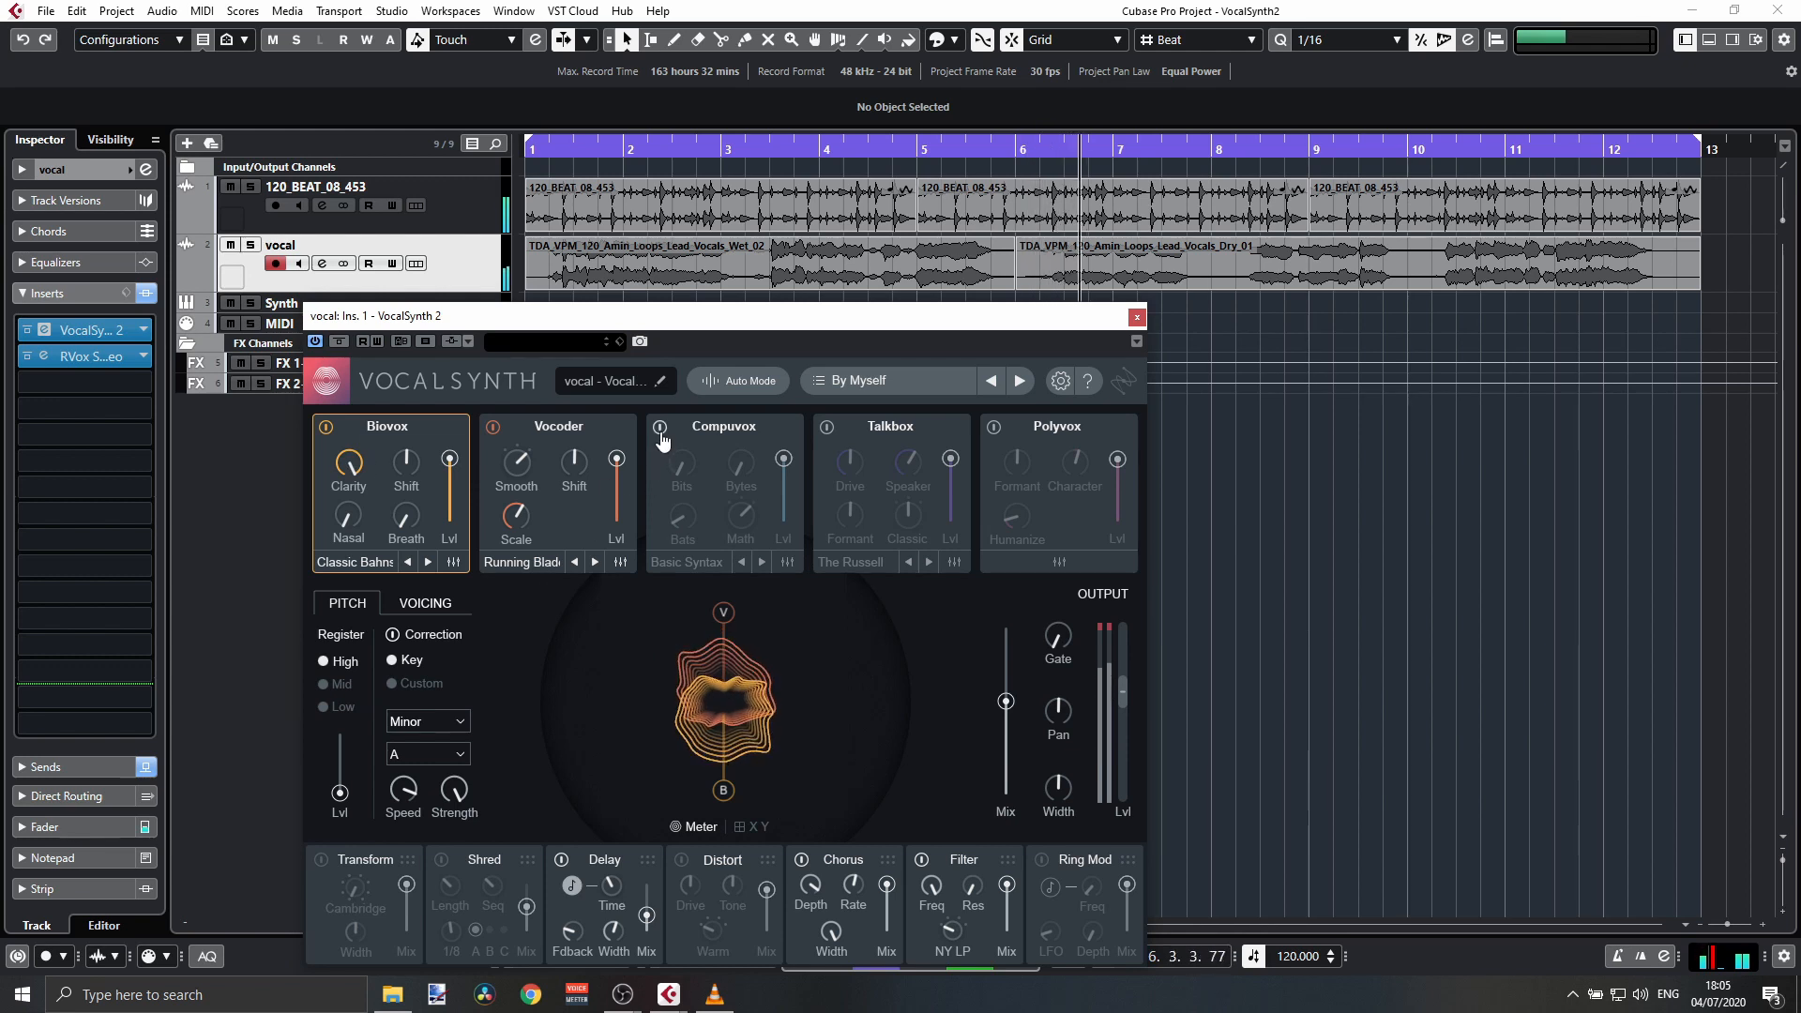
drag(1002, 692, 1002, 717)
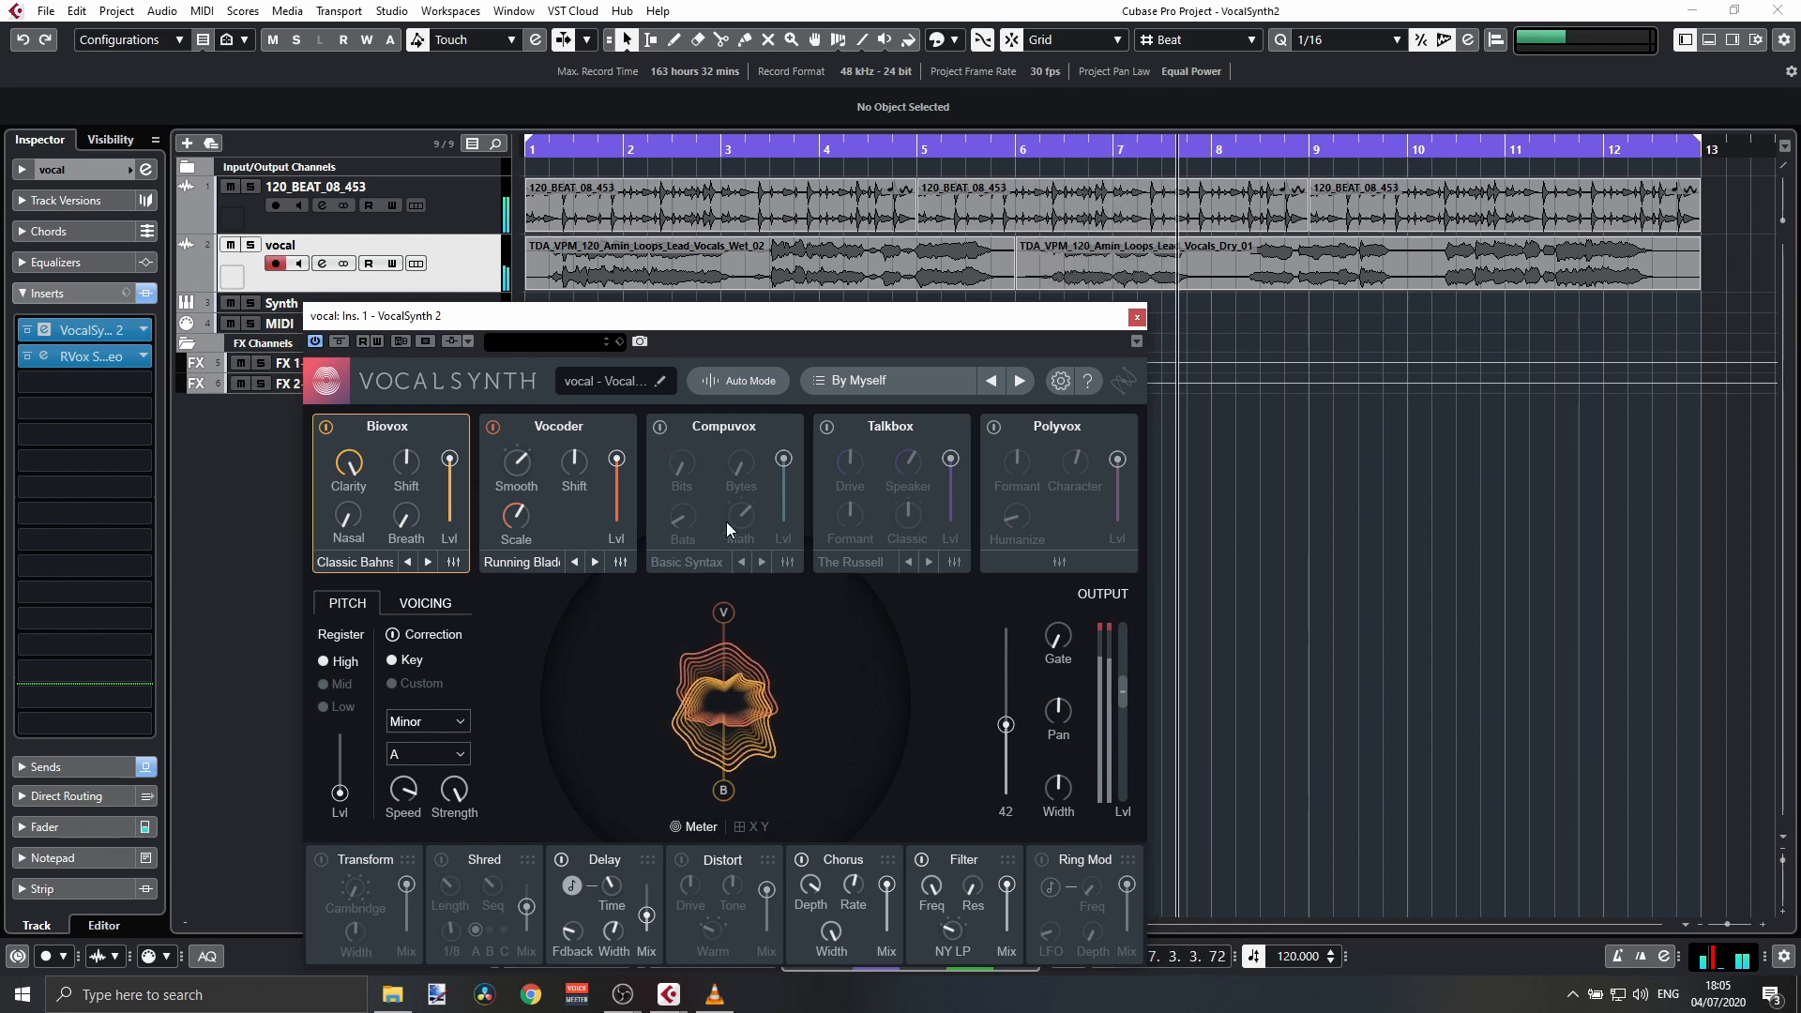
click(660, 426)
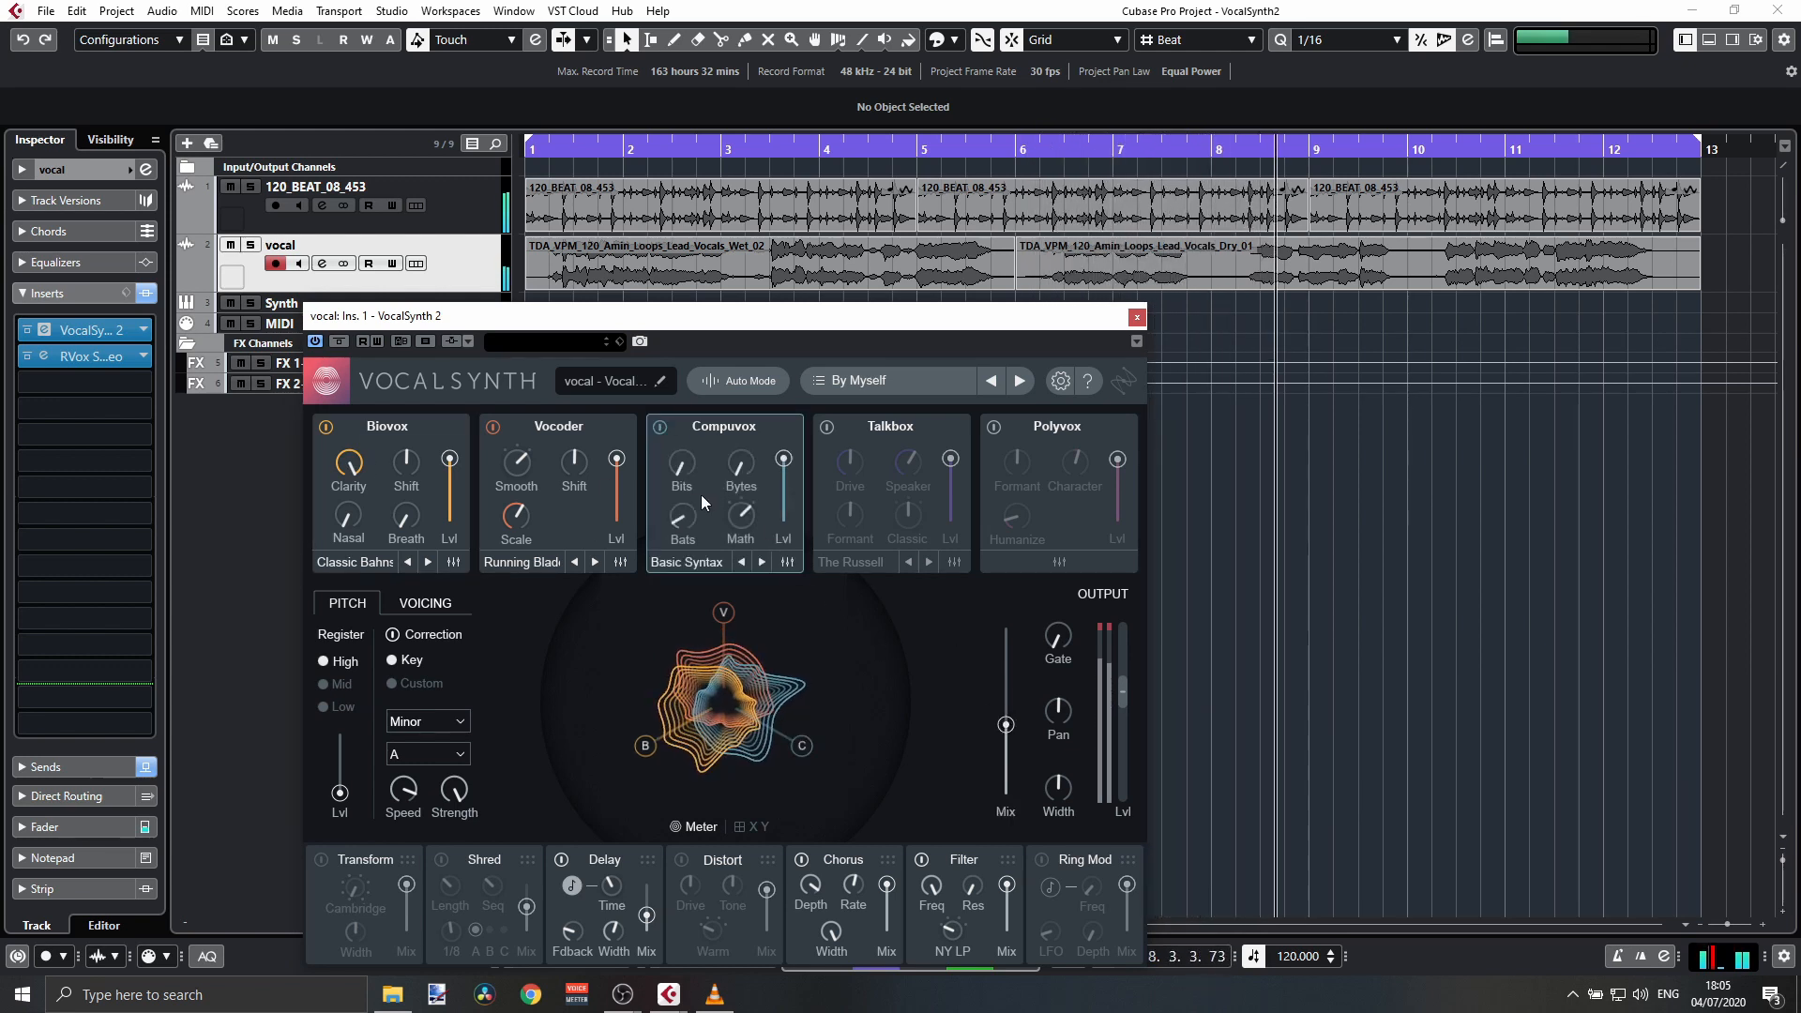
click(826, 428)
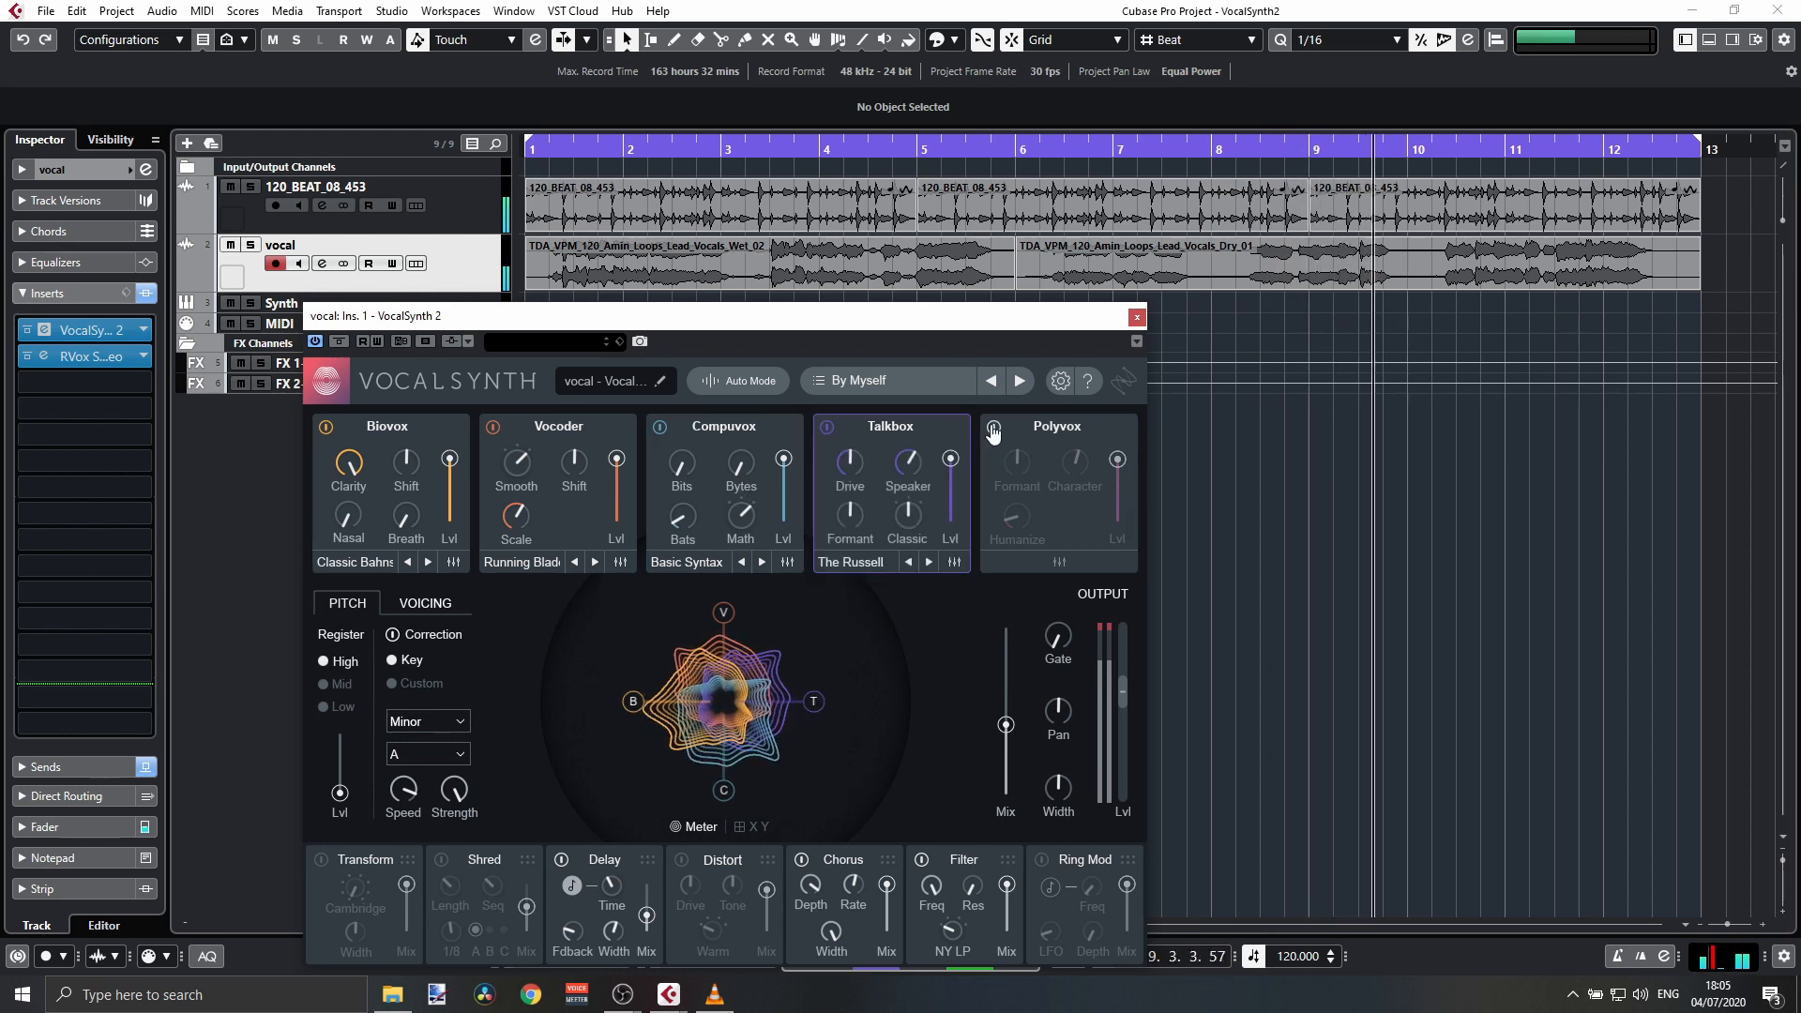
click(993, 426)
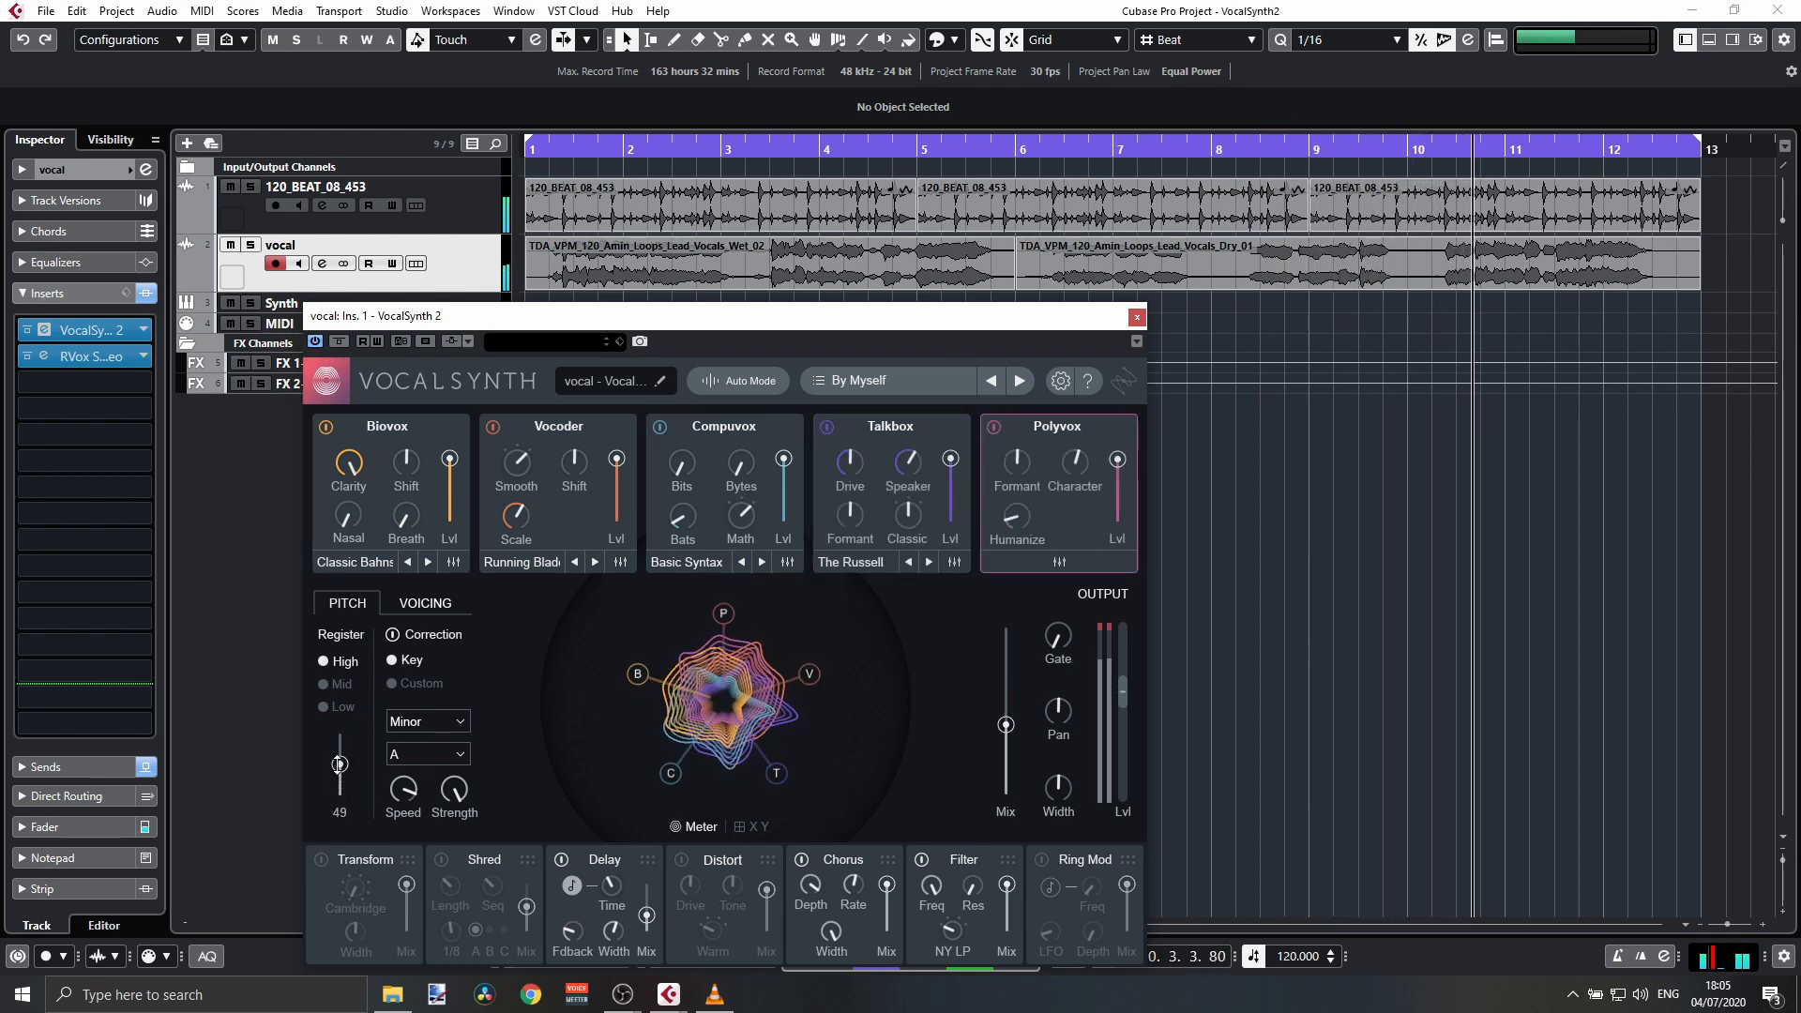
Rebalance the sound with the pitch level at 49, the output mix at 60, a wider output and a lower Compuvox level.
drag(341, 793, 341, 762)
drag(1006, 724, 1006, 694)
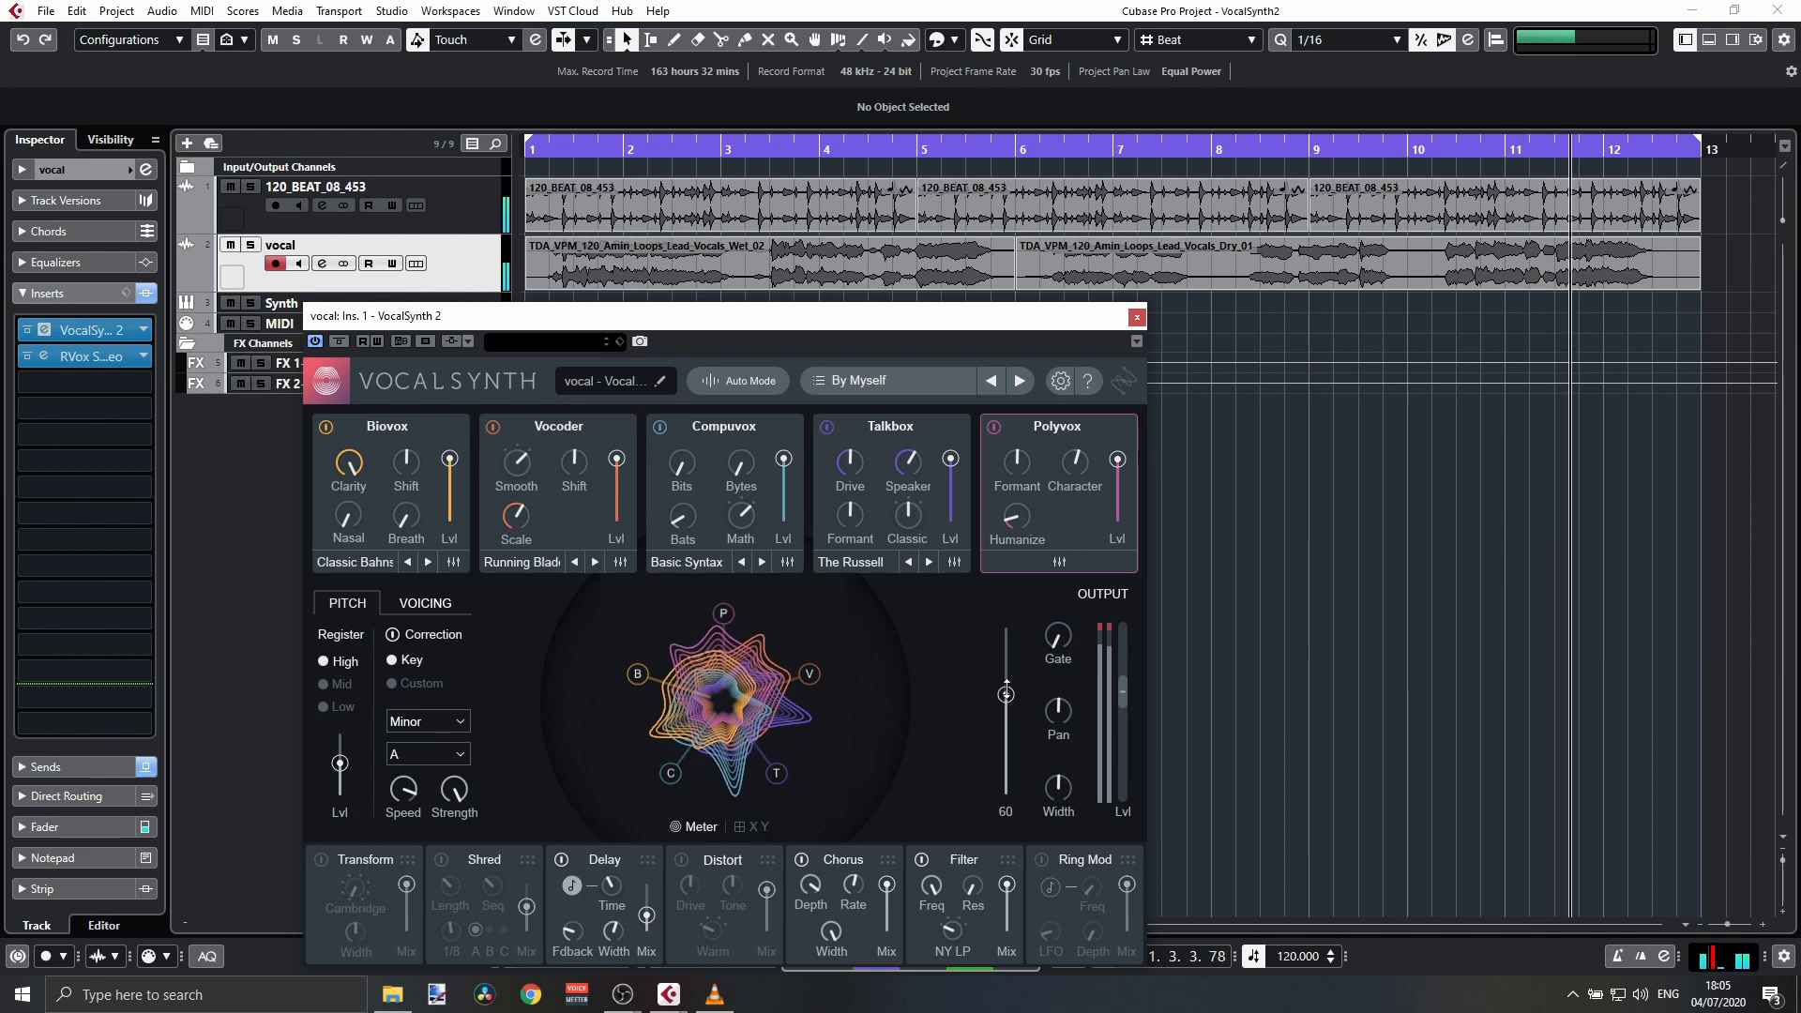
drag(1058, 788, 1058, 741)
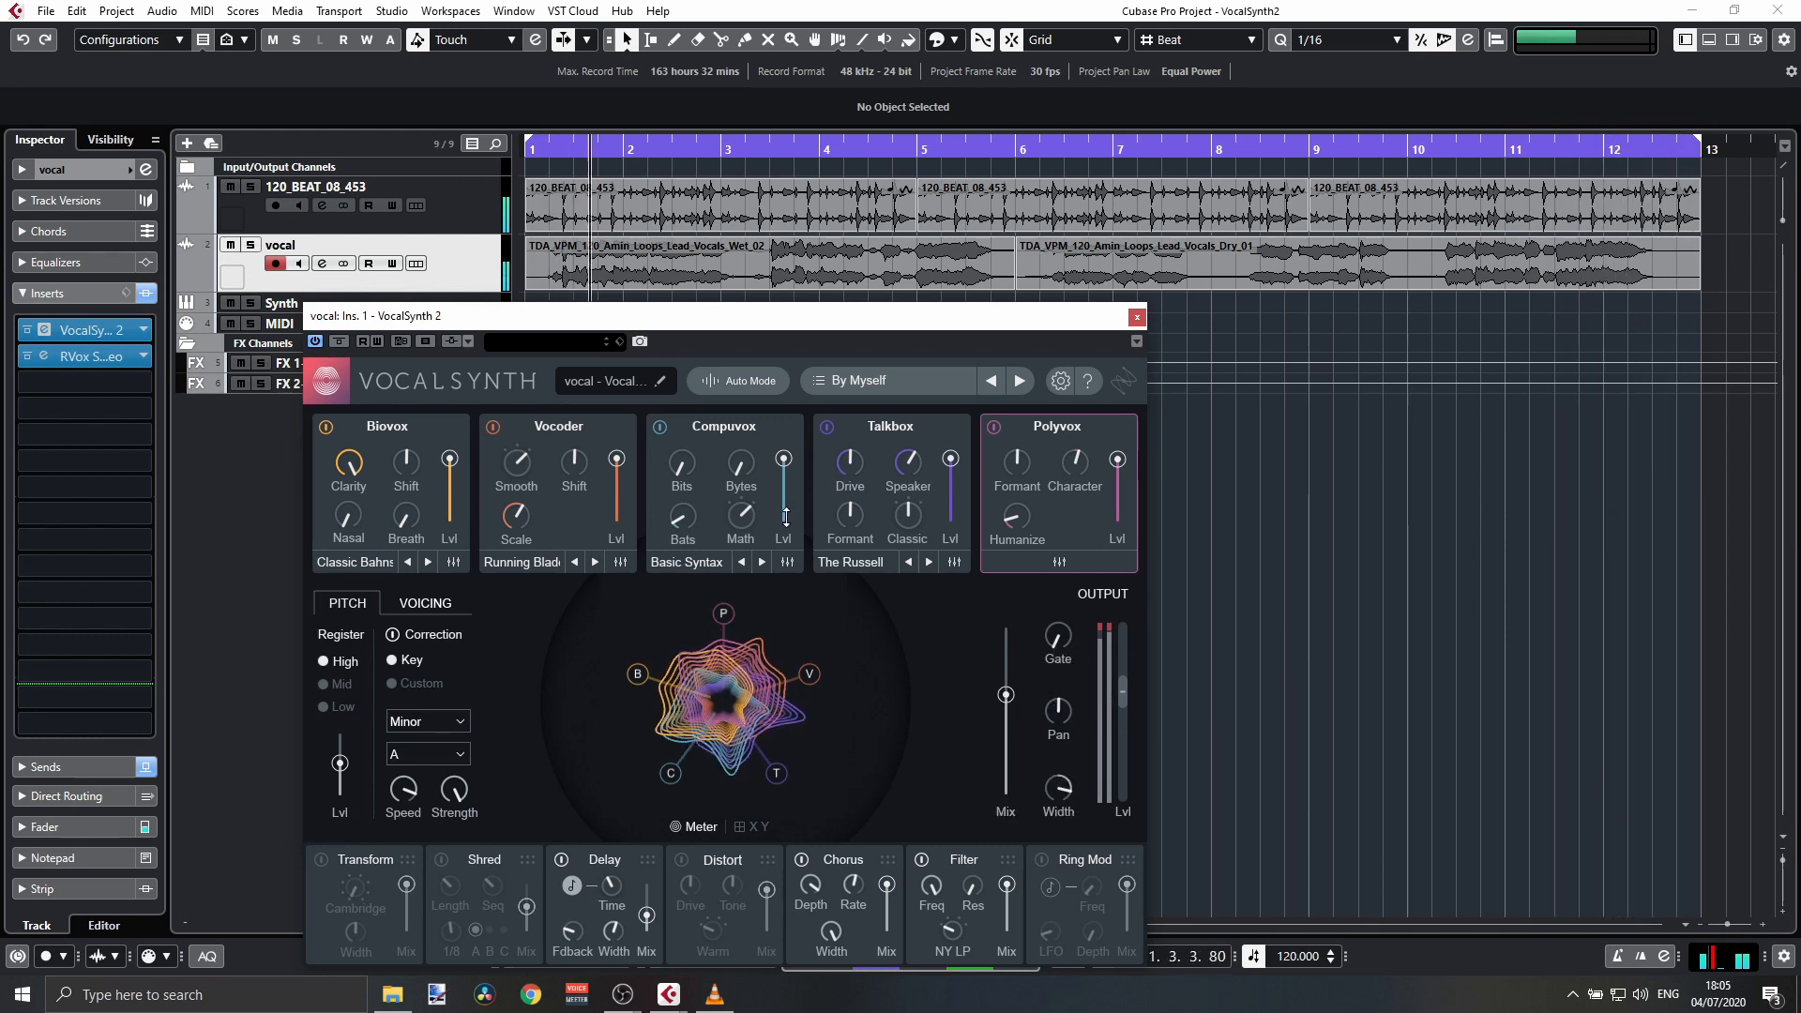
drag(784, 460, 785, 499)
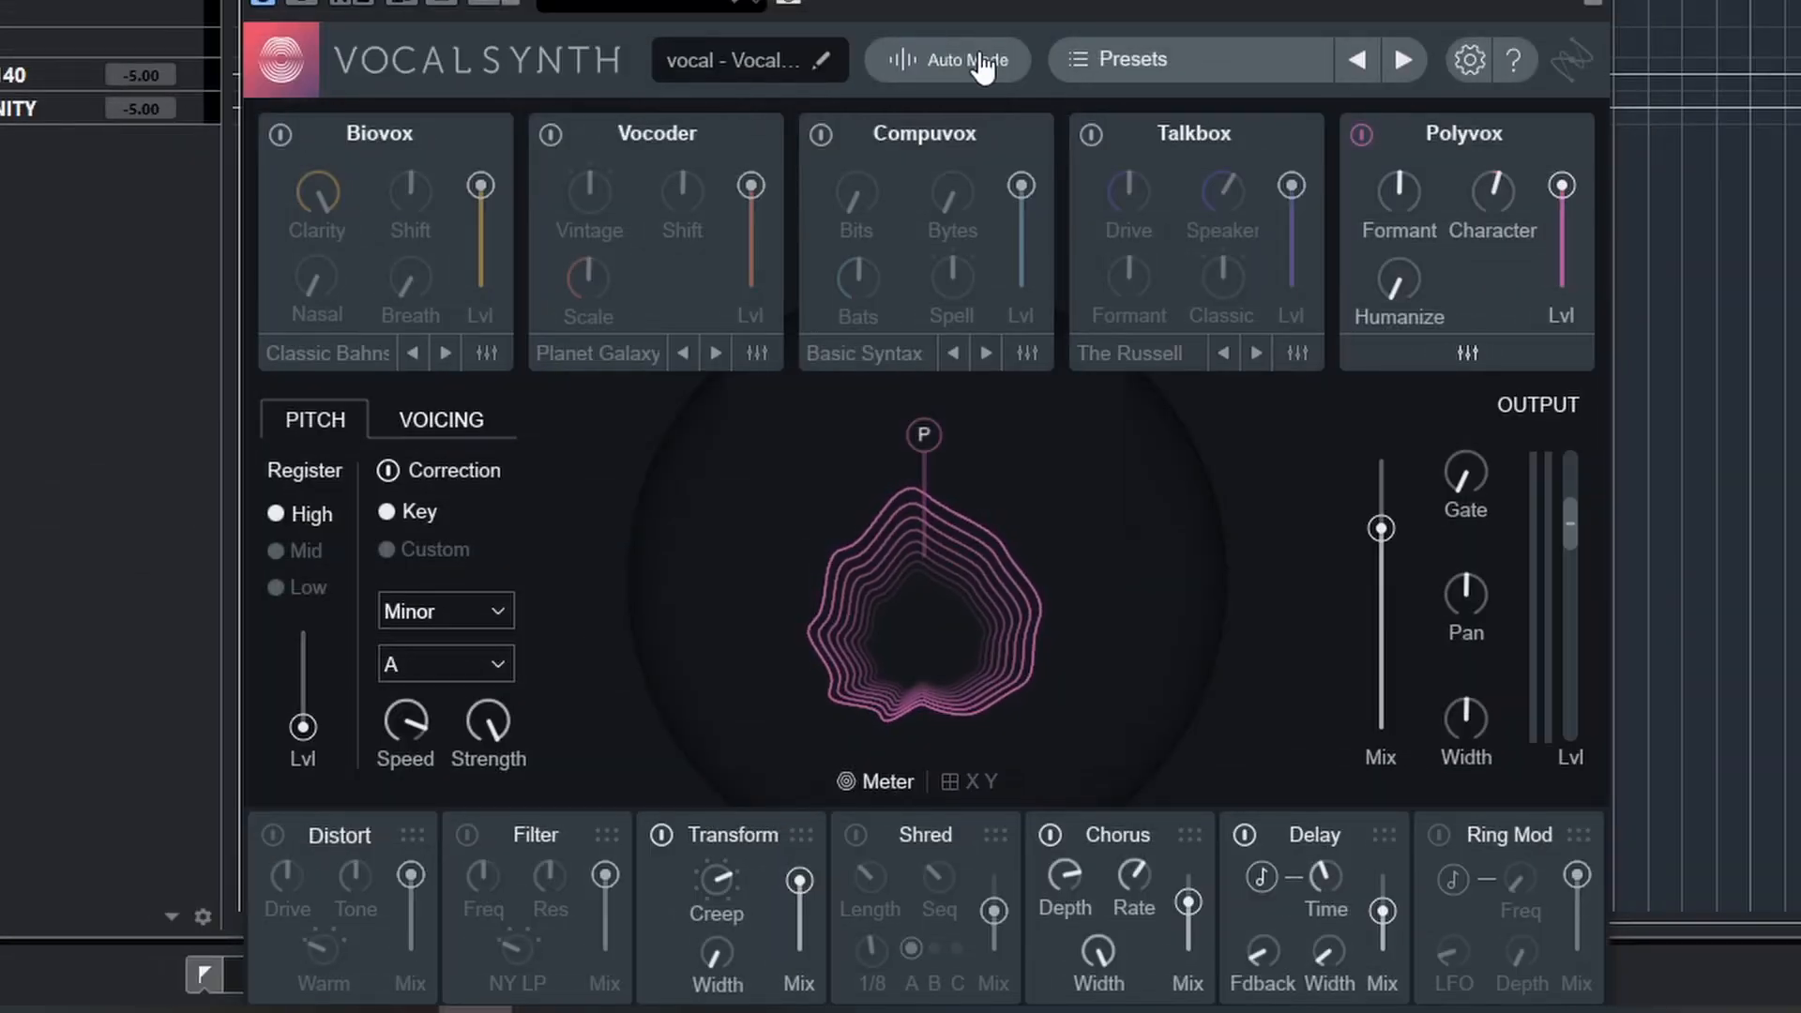
Examine the setup pages for the Auto, MIDI and Sidechain modes and the XY pad view.
click(980, 58)
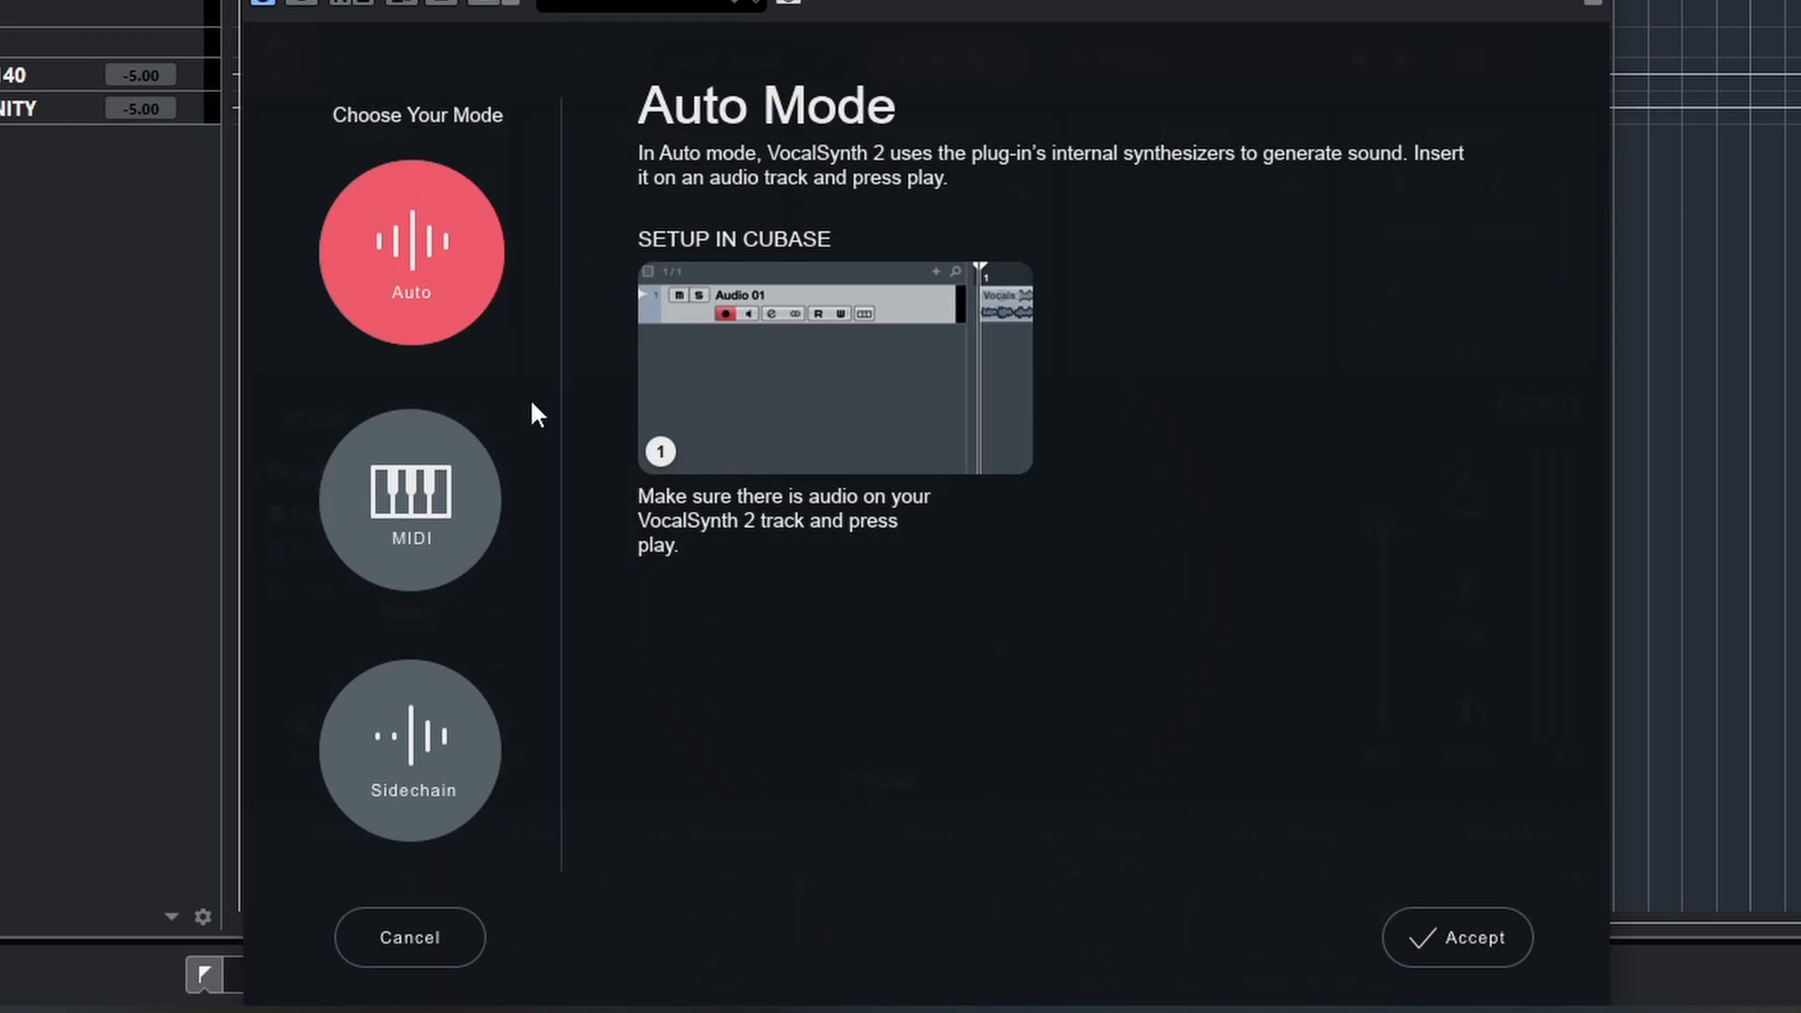
click(464, 490)
click(420, 748)
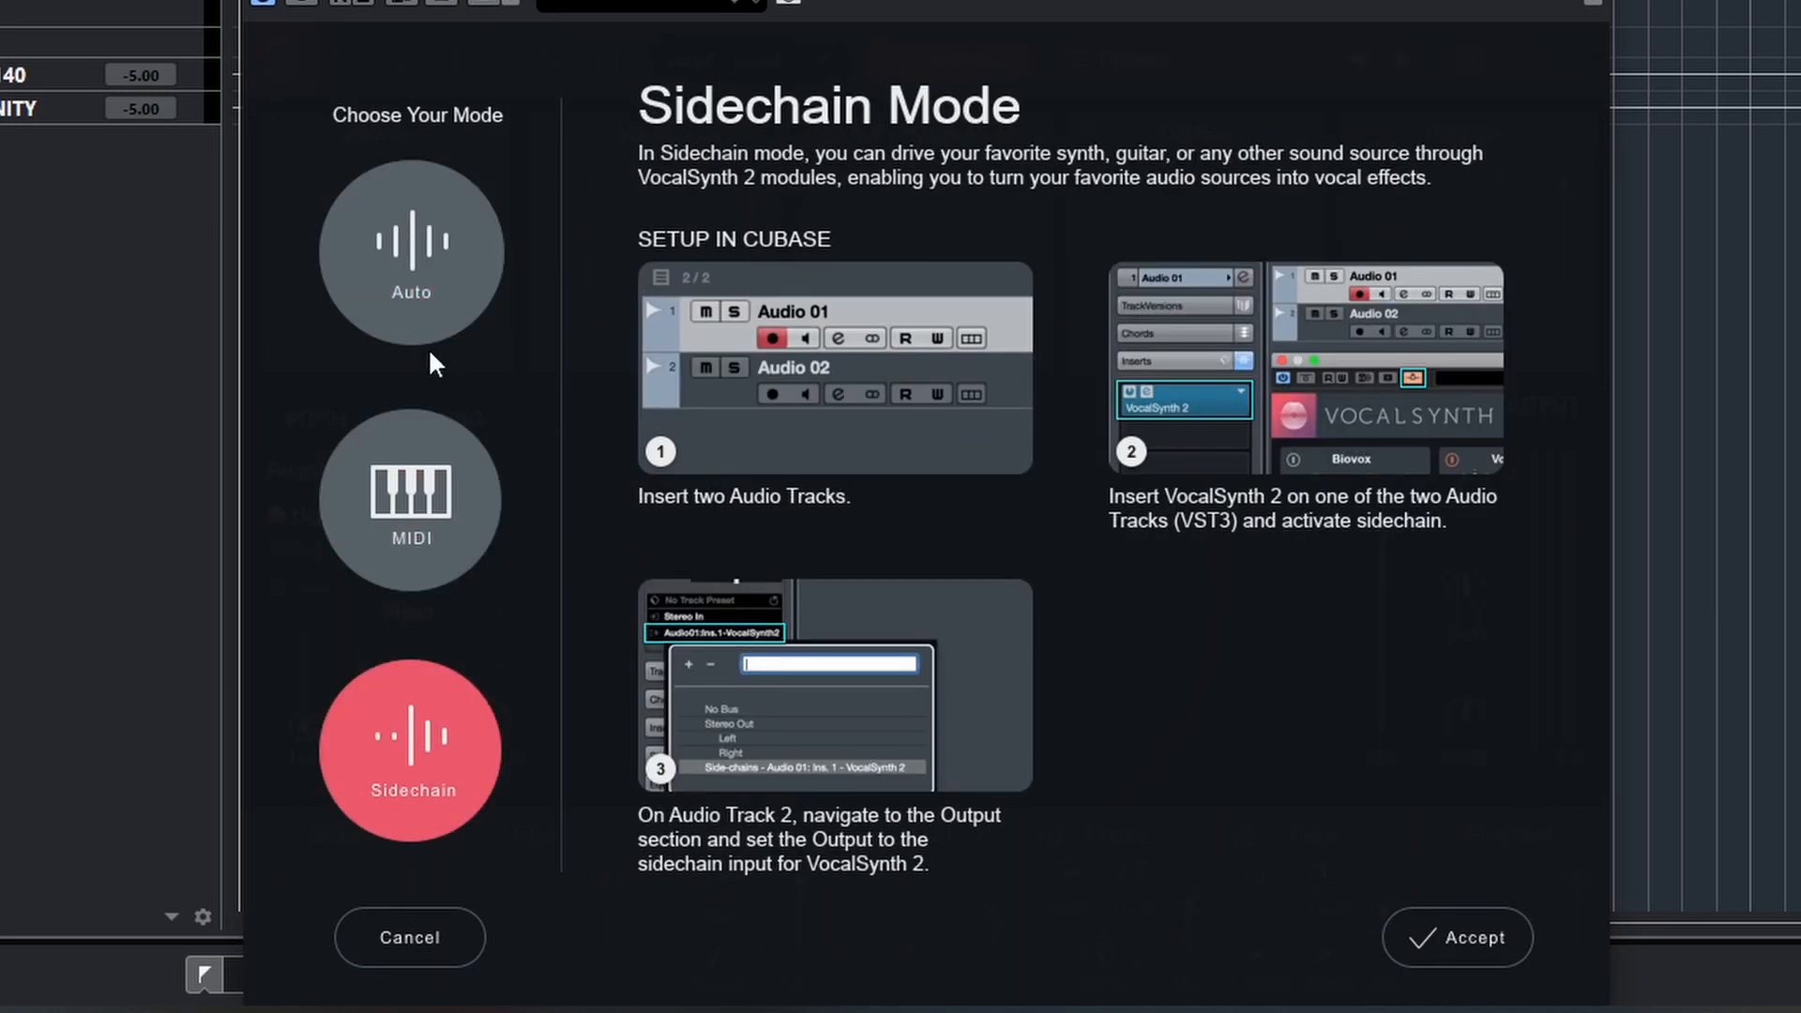
click(437, 250)
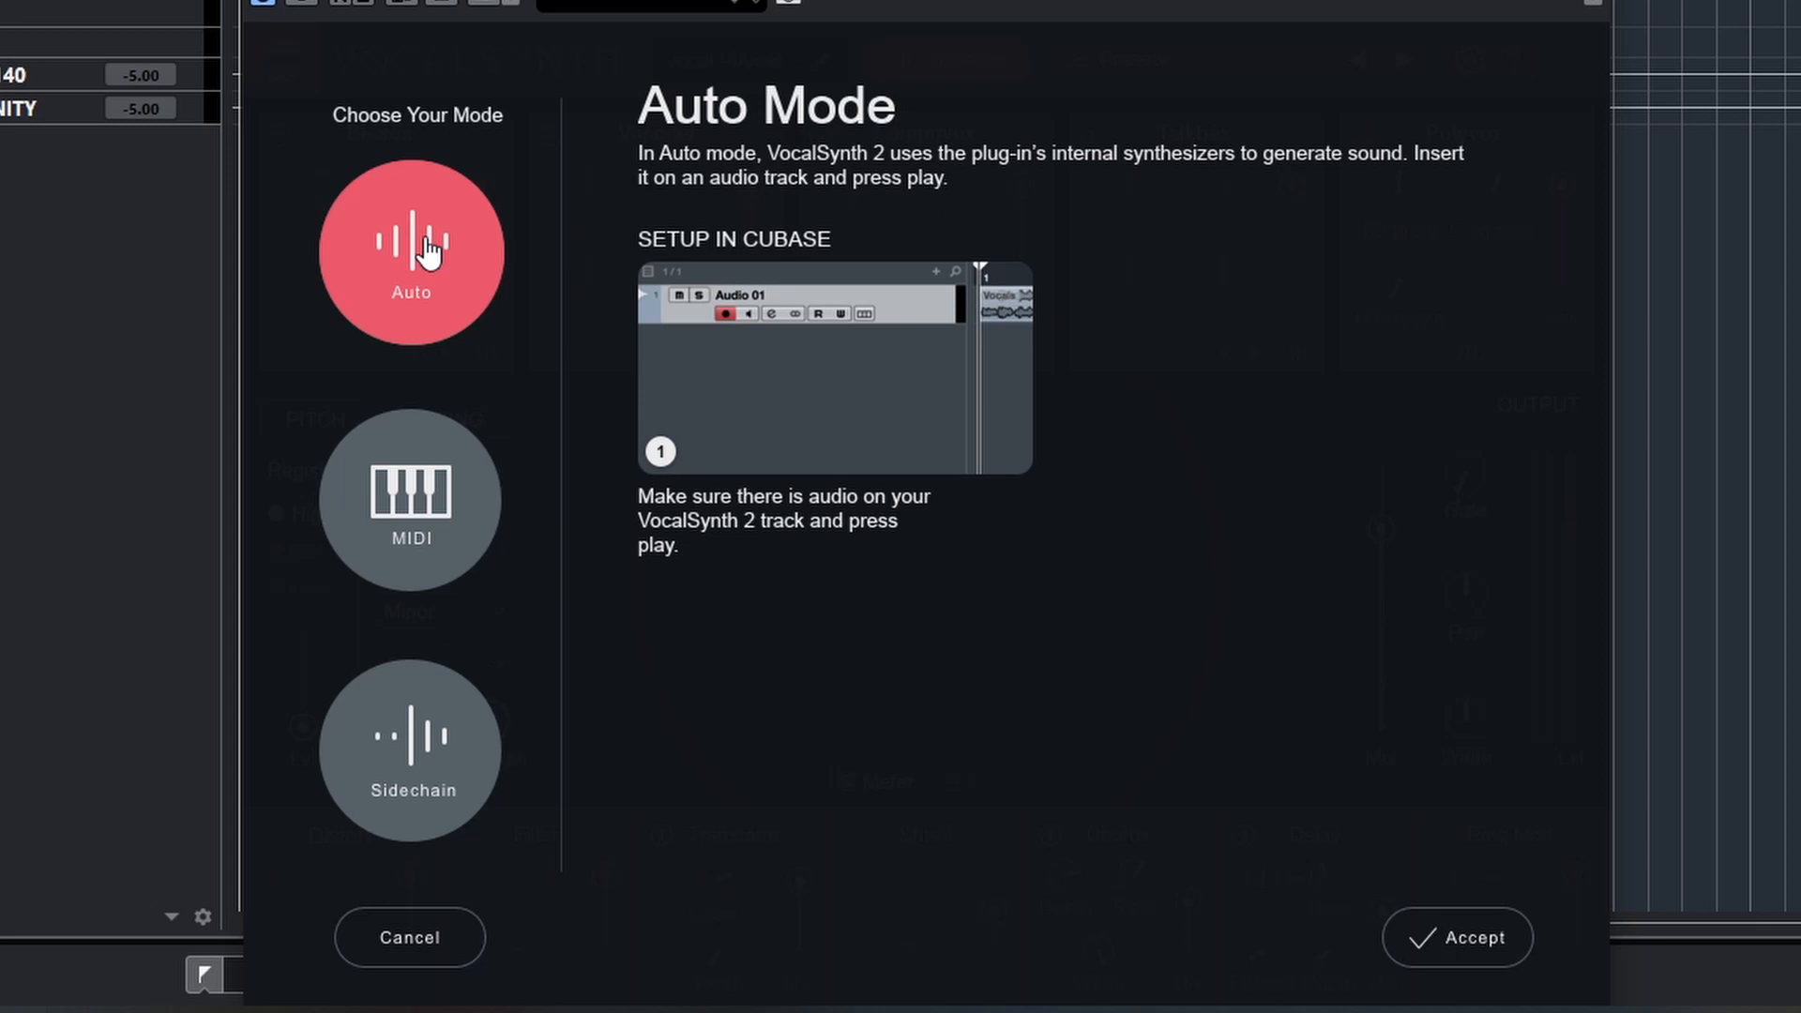
click(410, 500)
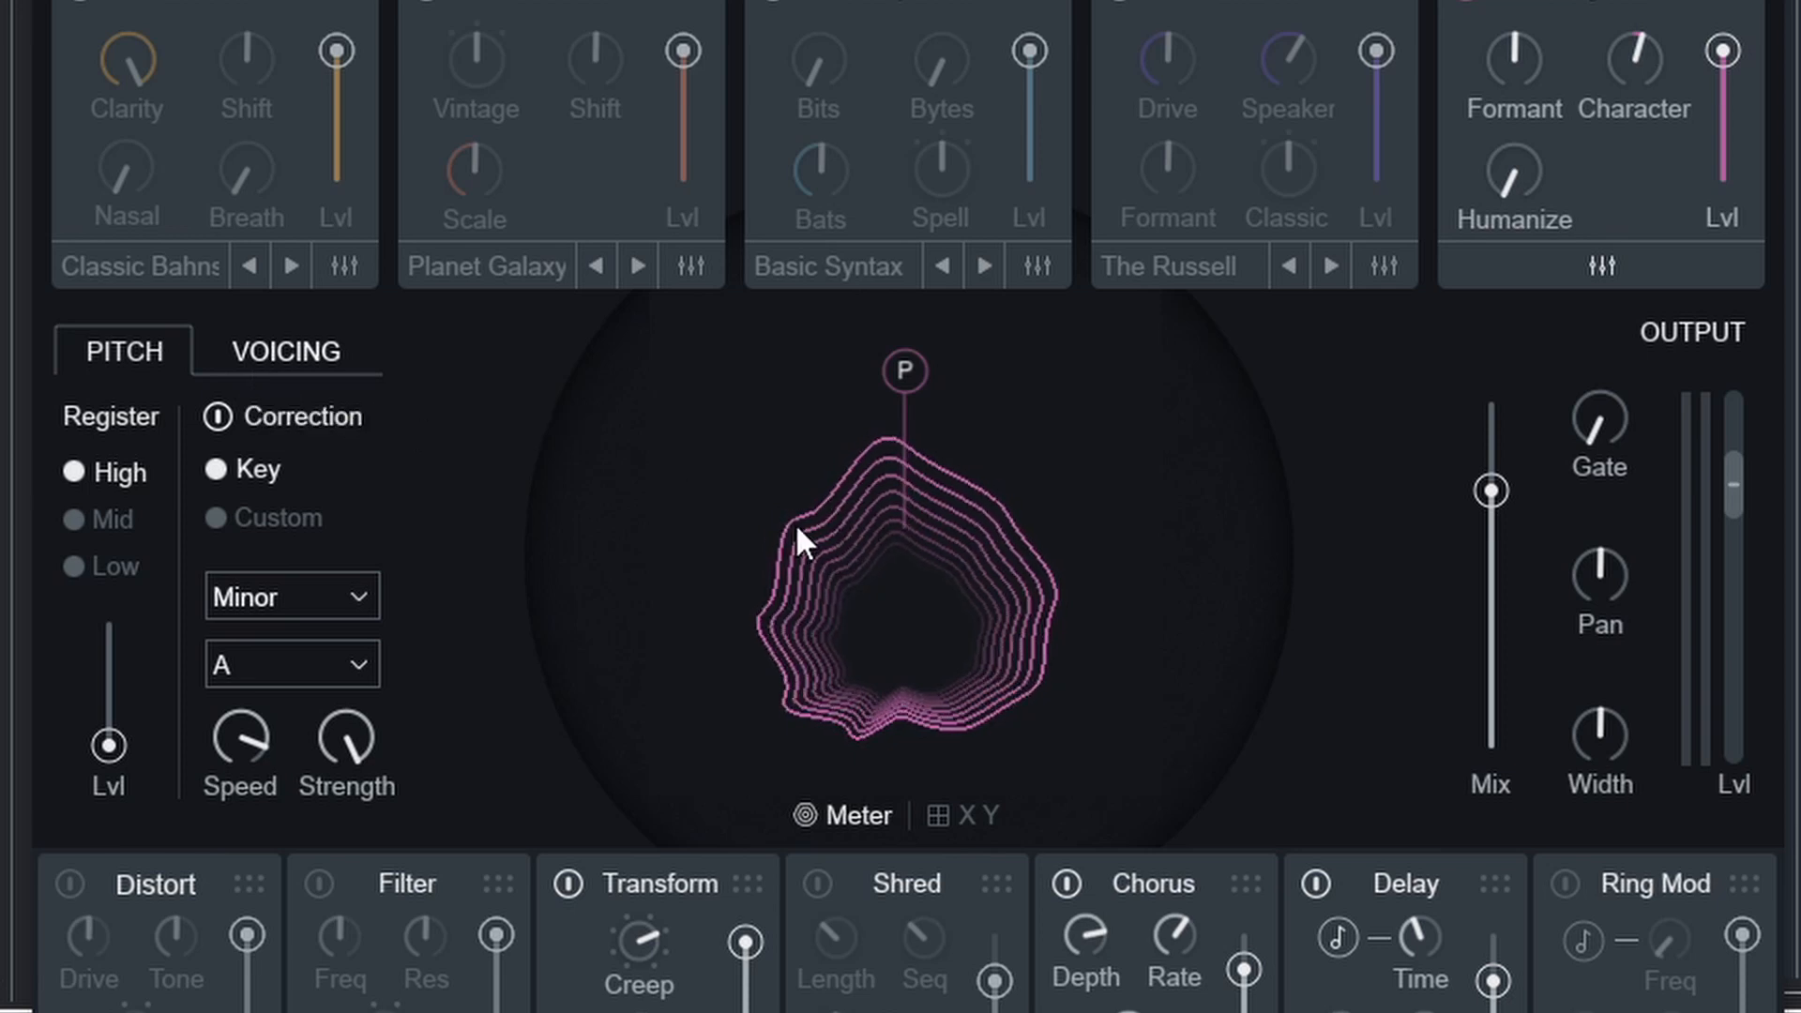
click(979, 814)
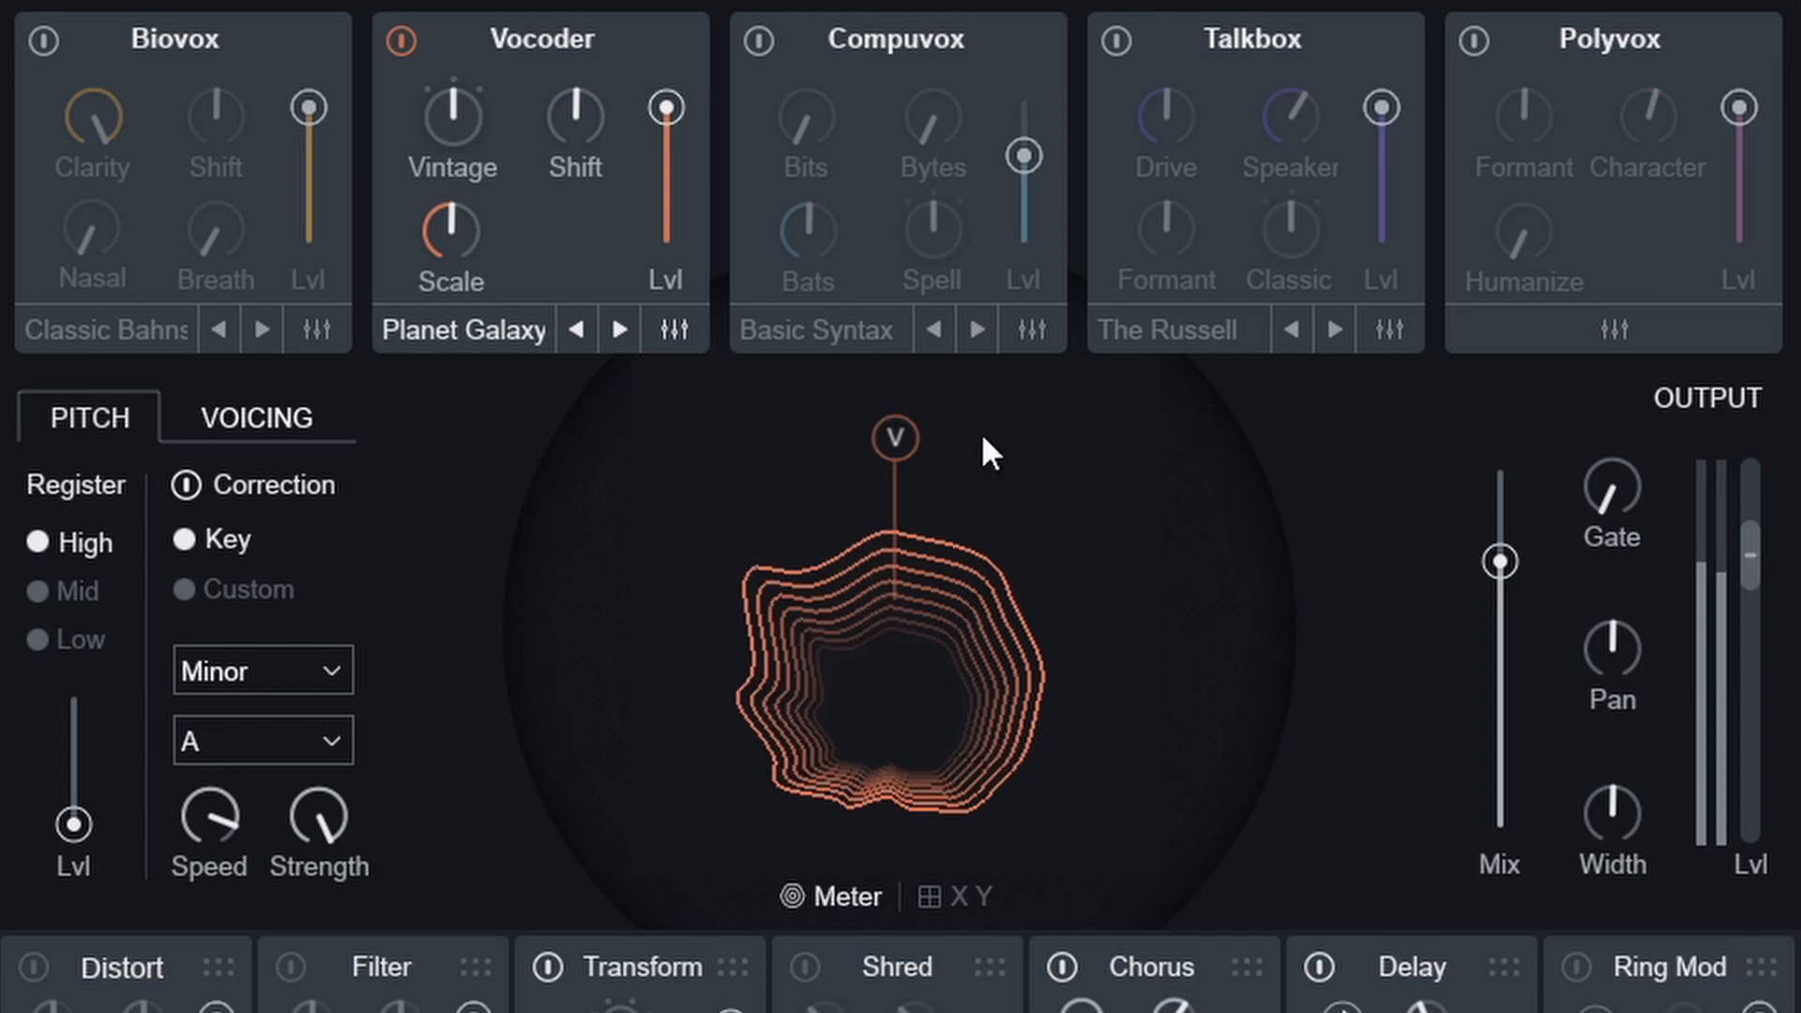
Enable the Compuvox, Talkbox, Polyvox and Biovox modules in addition to the Vocoder.
click(759, 40)
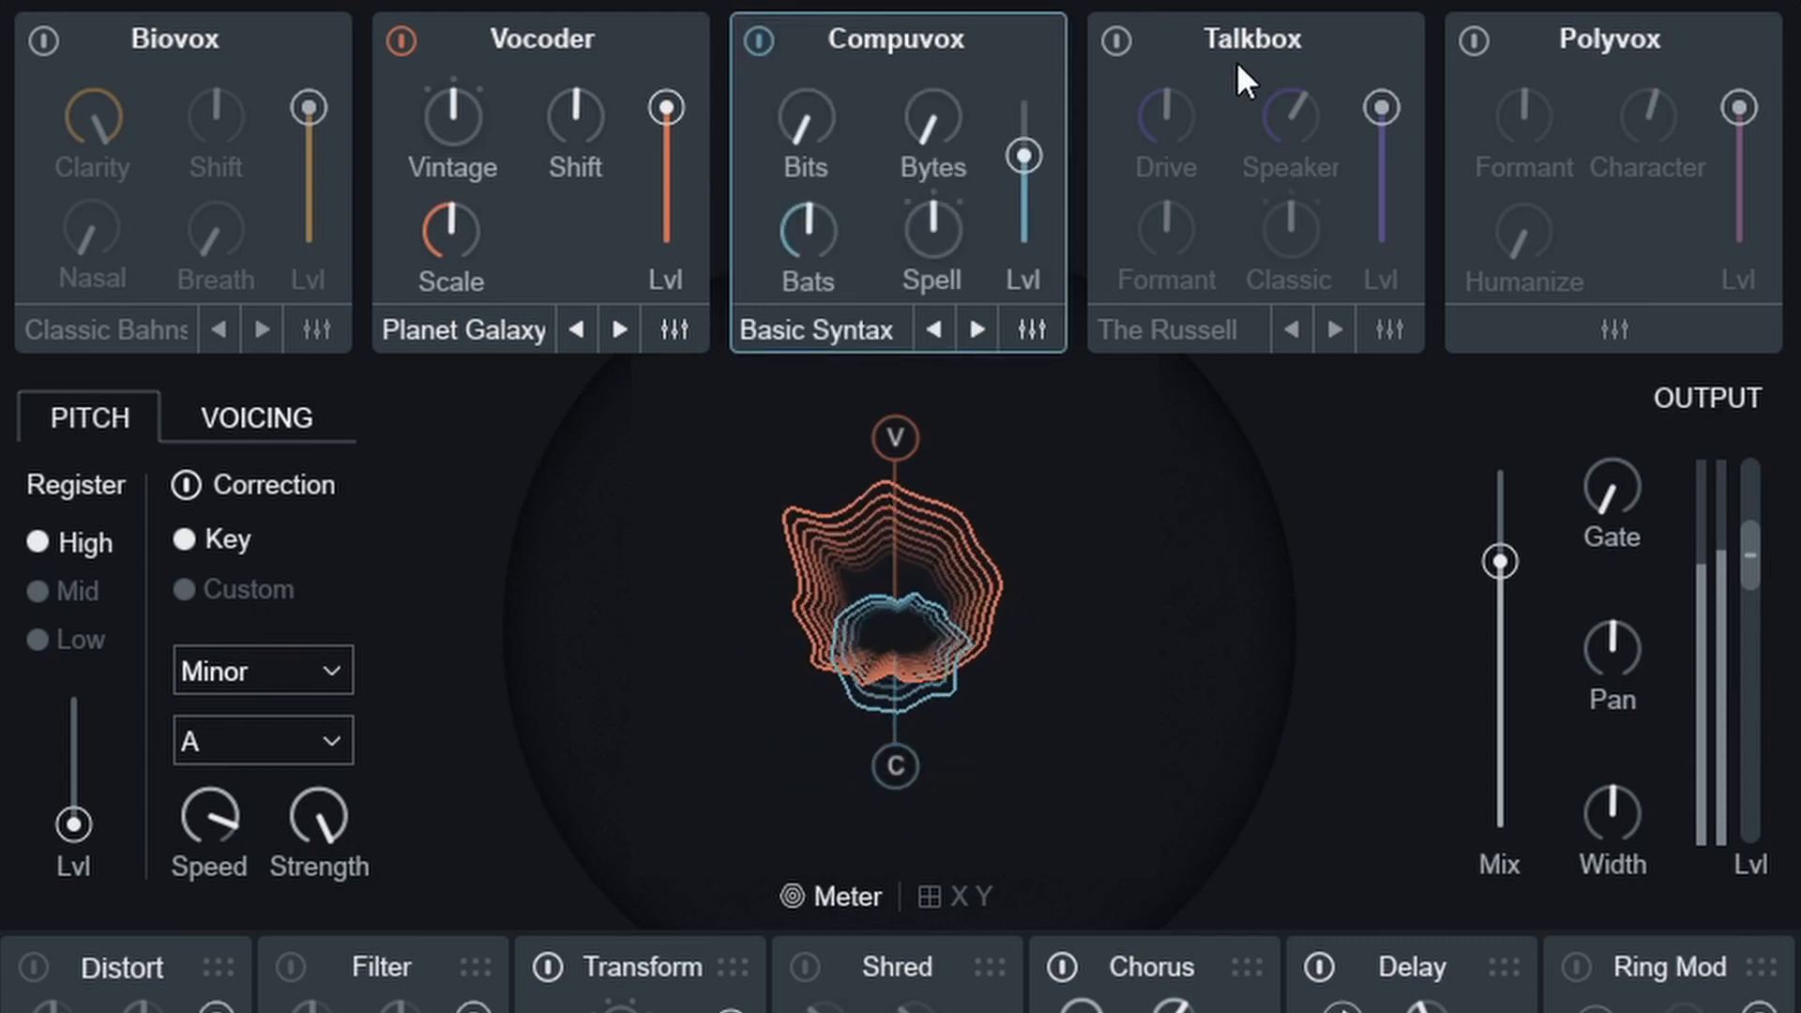
click(1117, 40)
click(1474, 40)
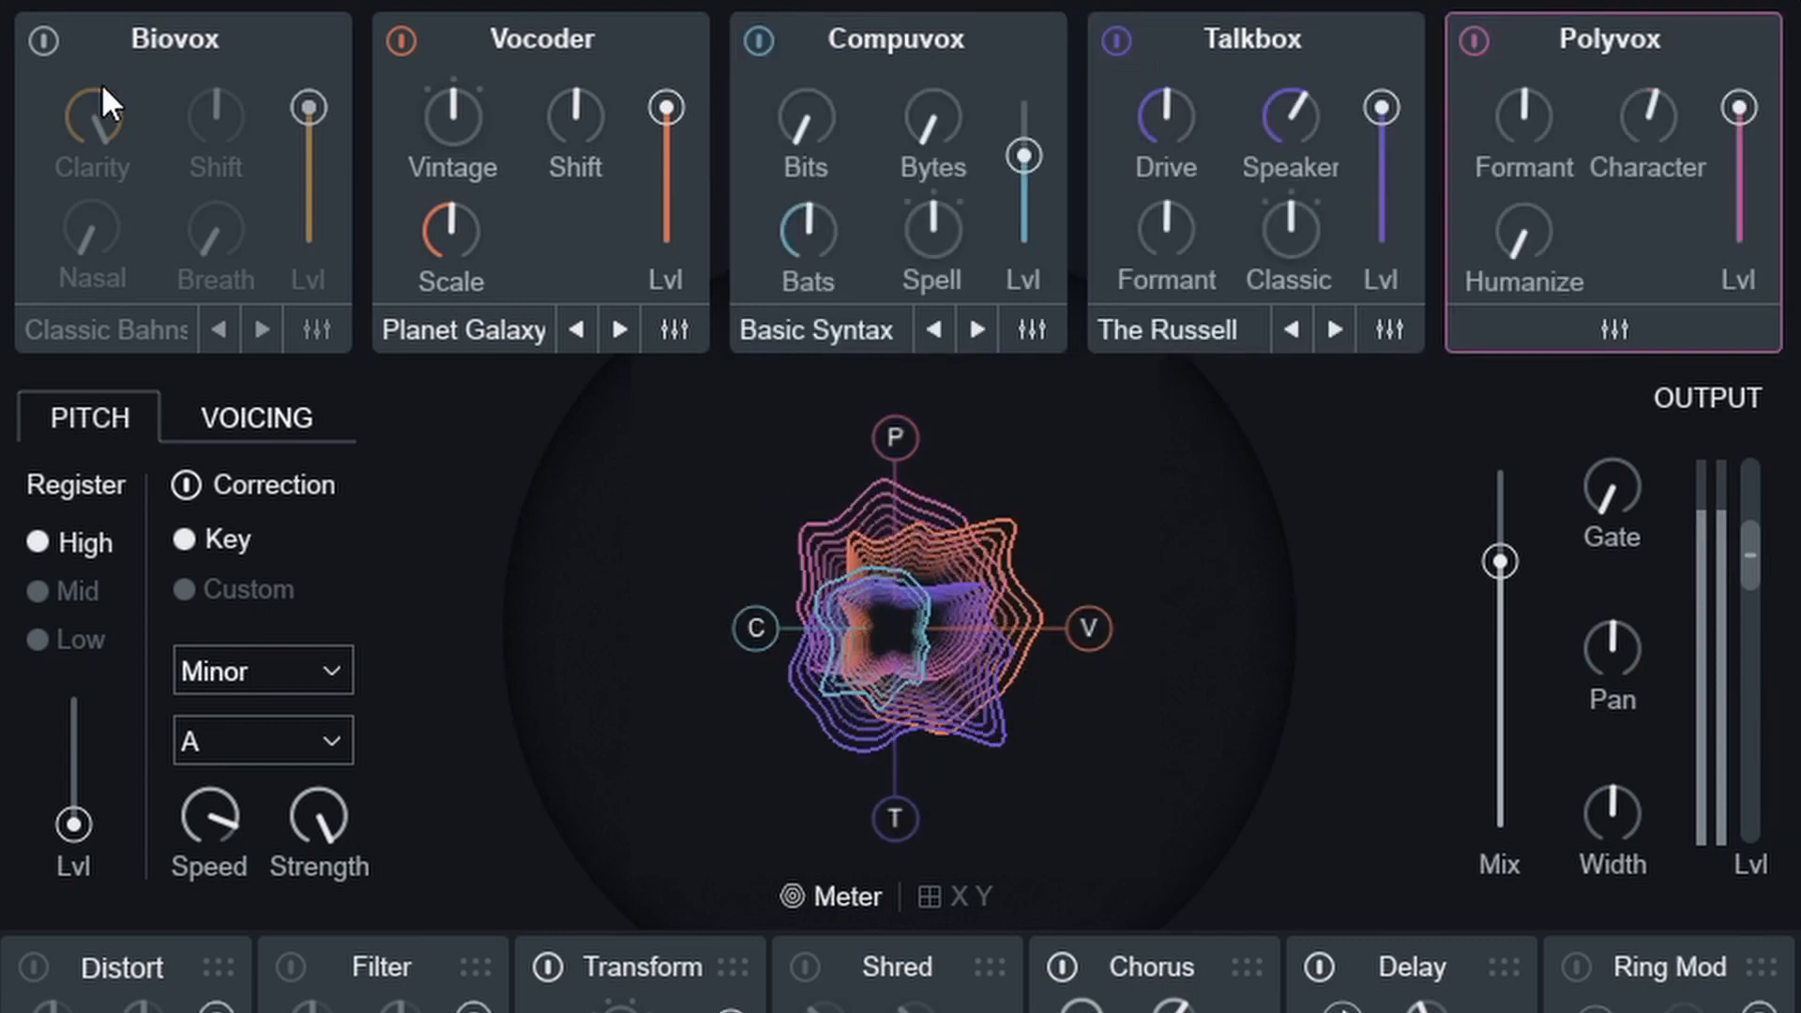
click(43, 40)
Use the nodes in the central meter to lower the Compuvox level to about half and the Biovox level slightly.
drag(797, 747, 775, 794)
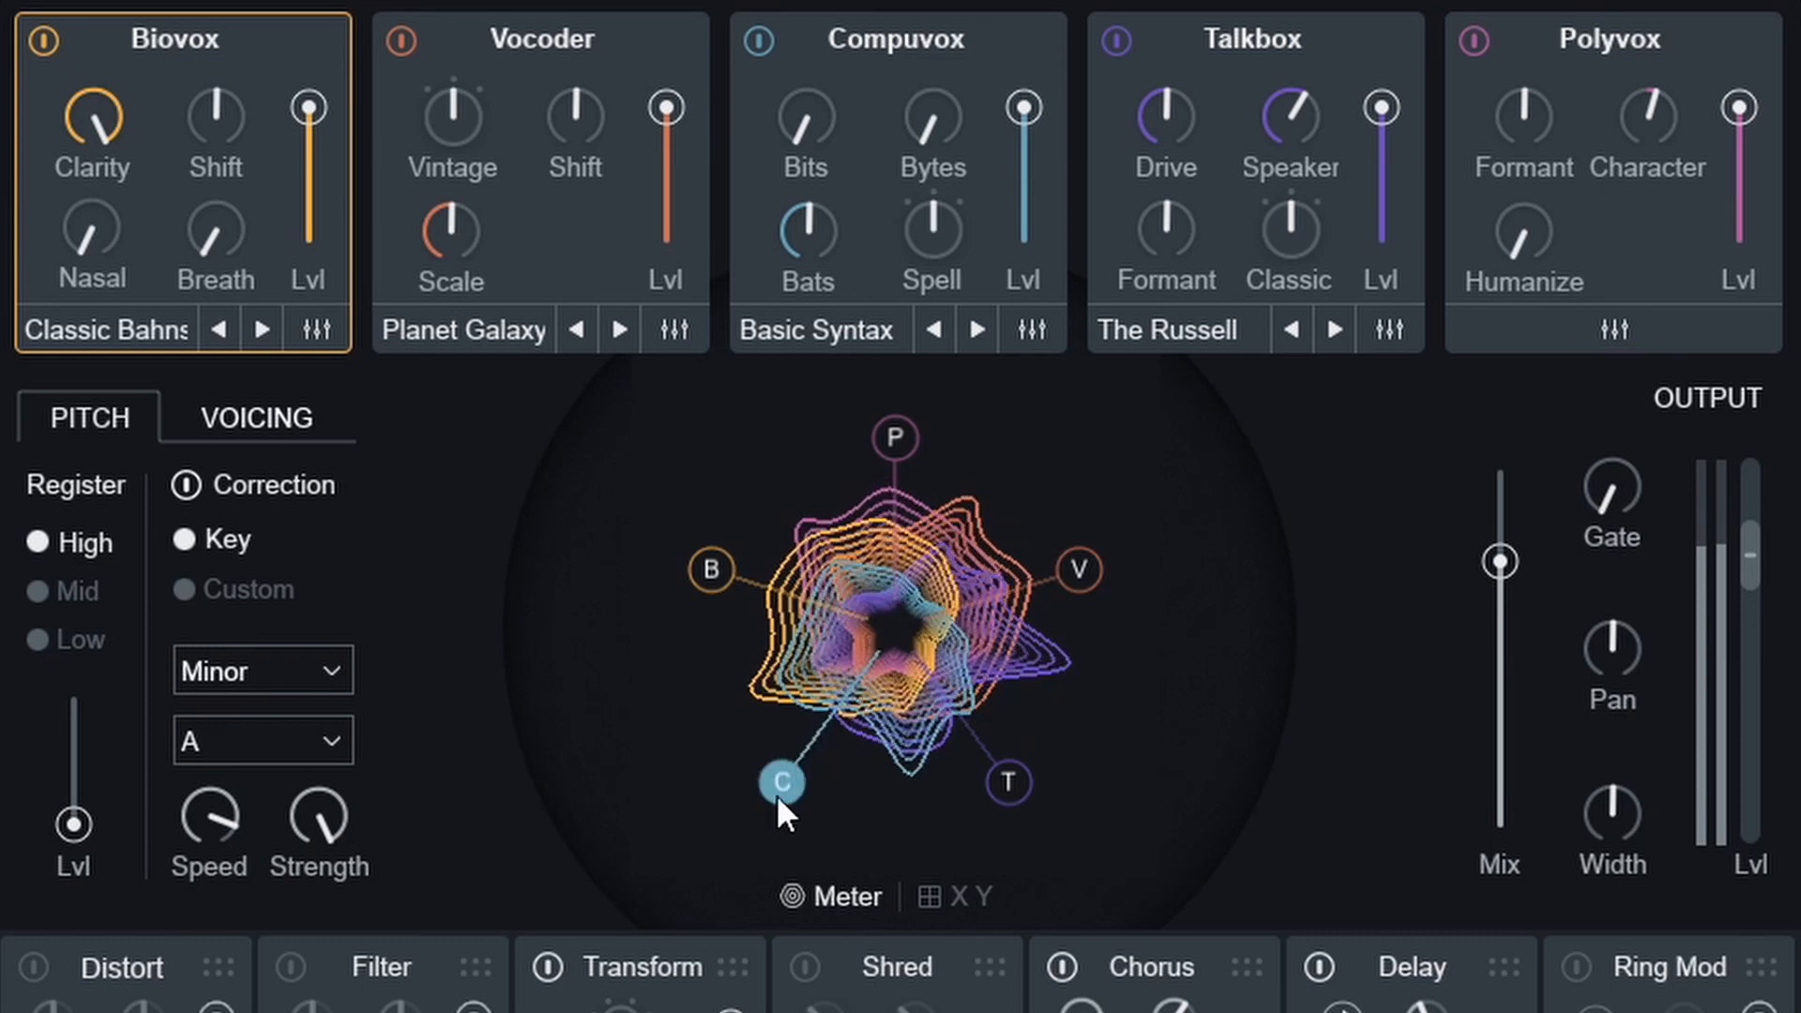
drag(802, 788, 837, 729)
drag(712, 568, 797, 594)
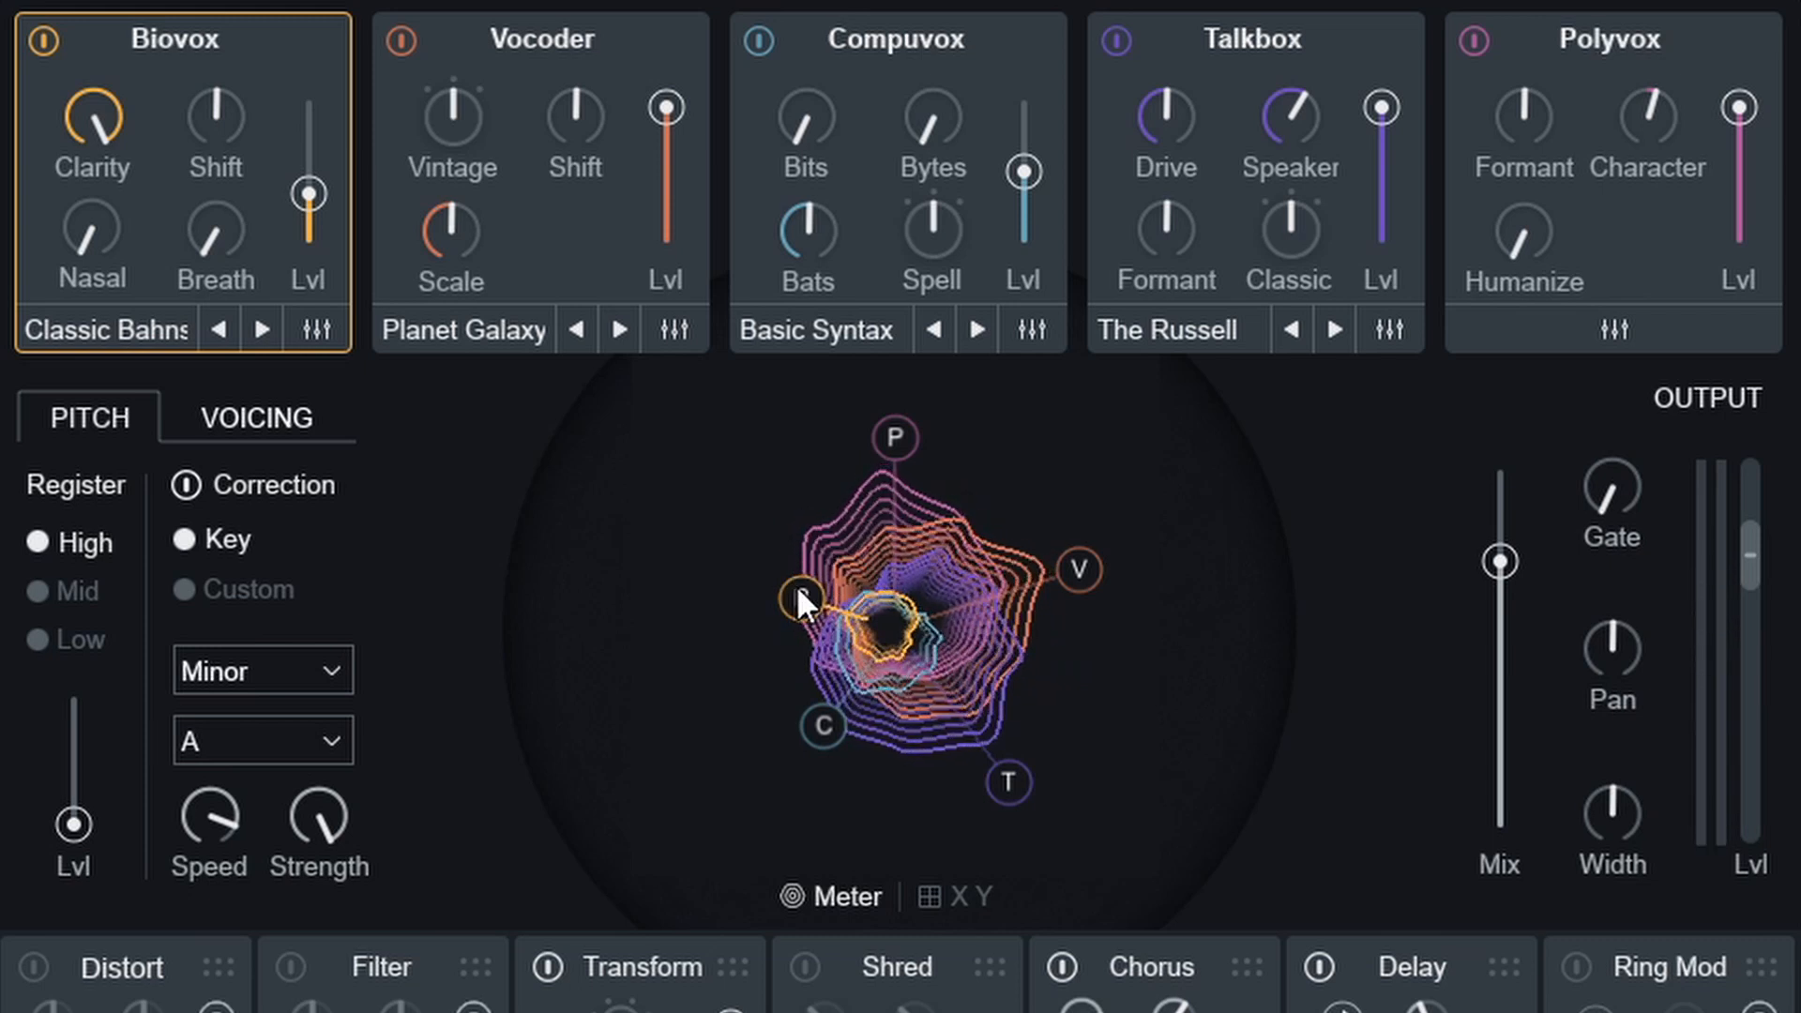
drag(796, 586, 726, 630)
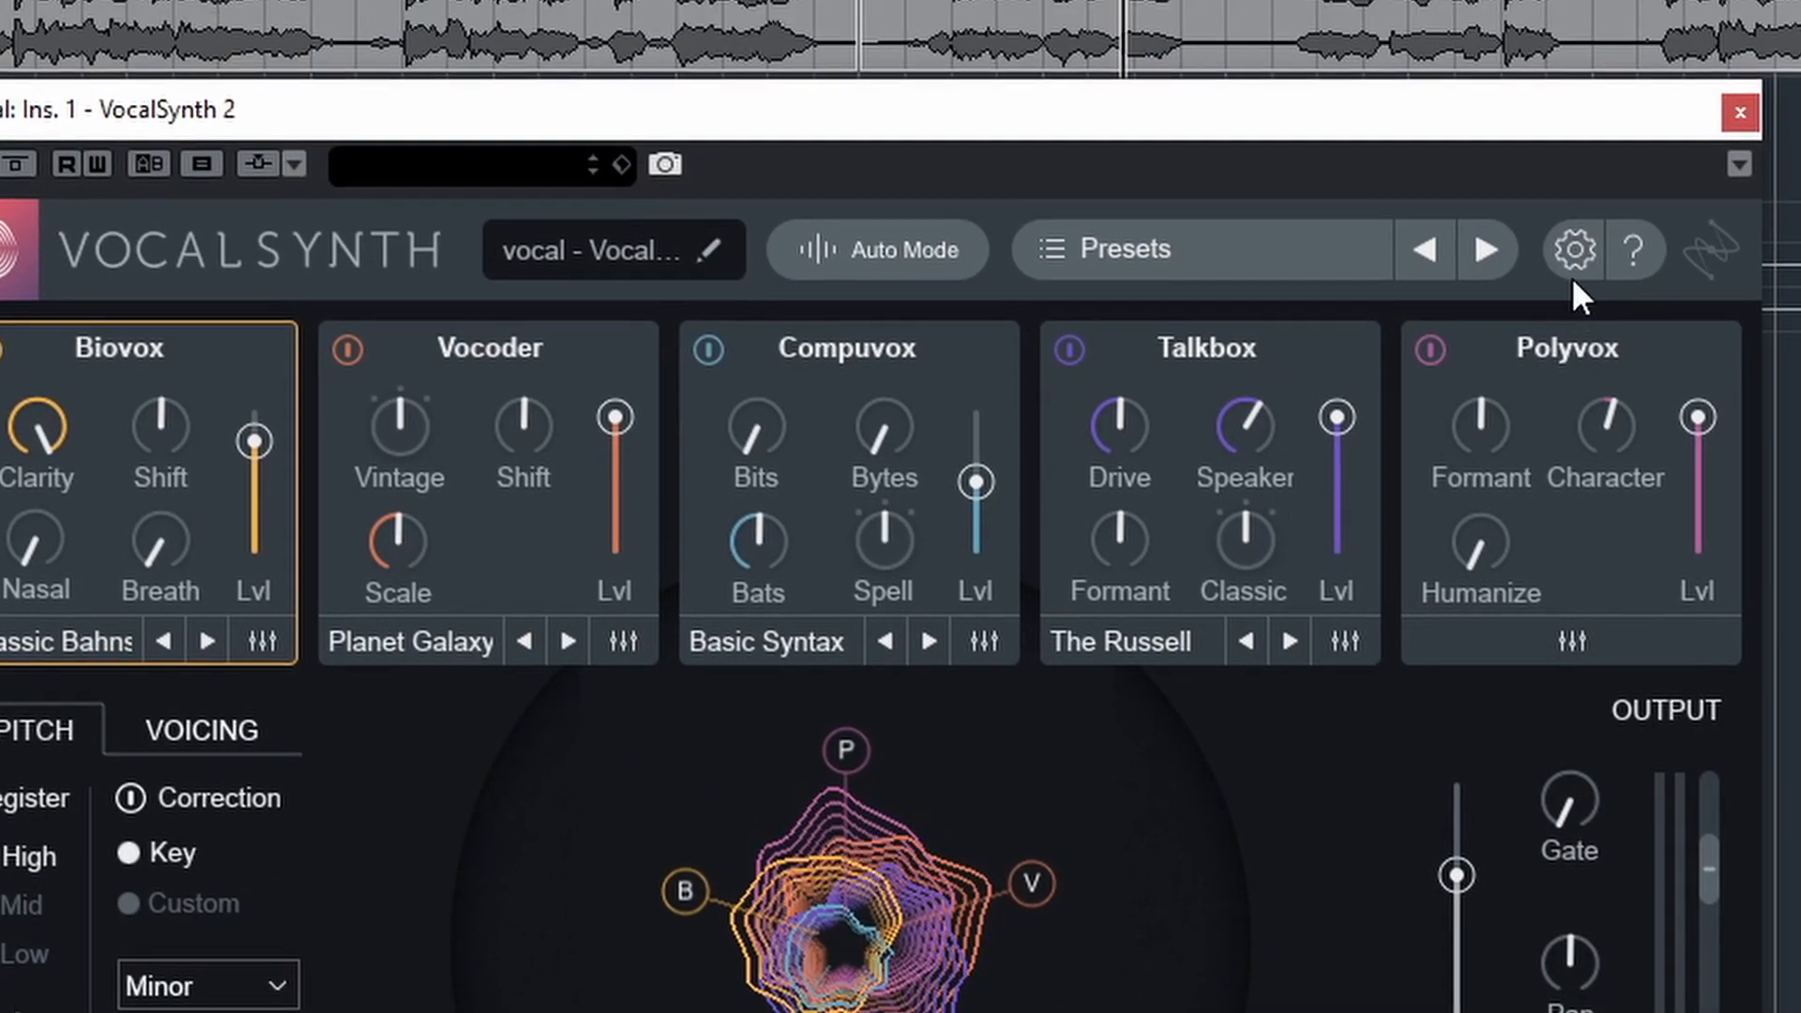
Change the meter style to Wave in the plug-in options.
click(1572, 249)
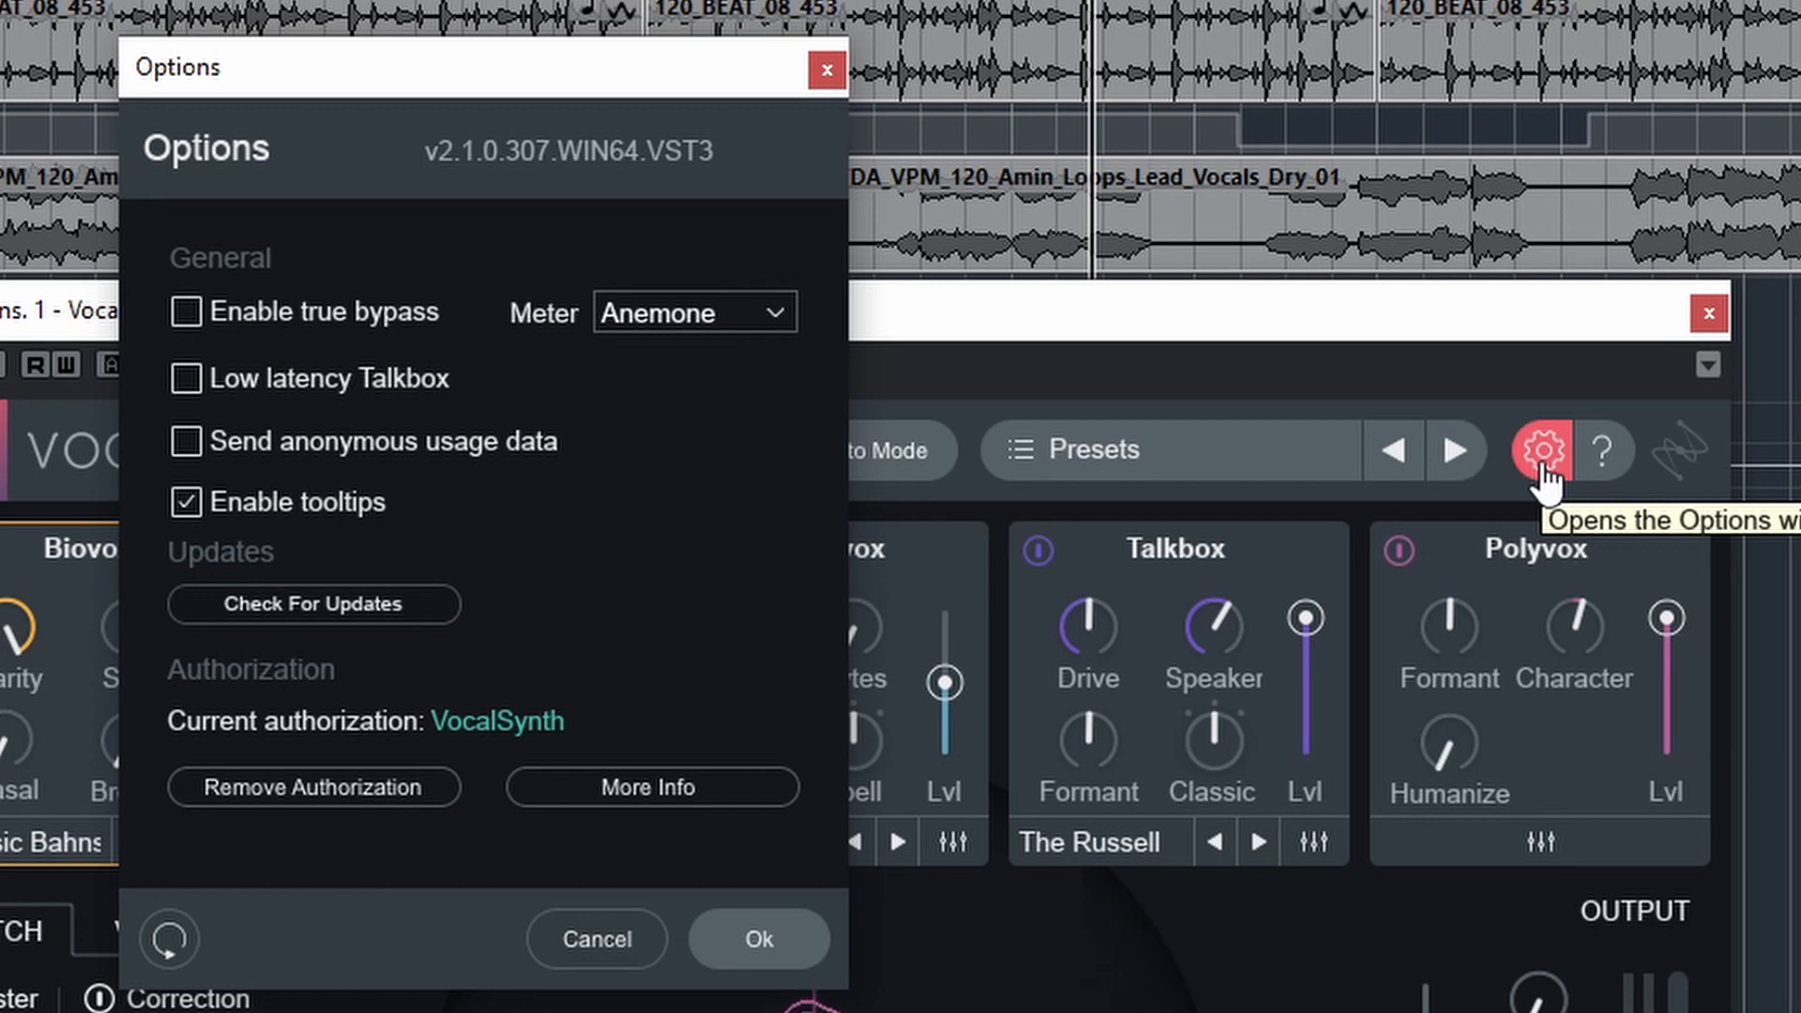
click(780, 308)
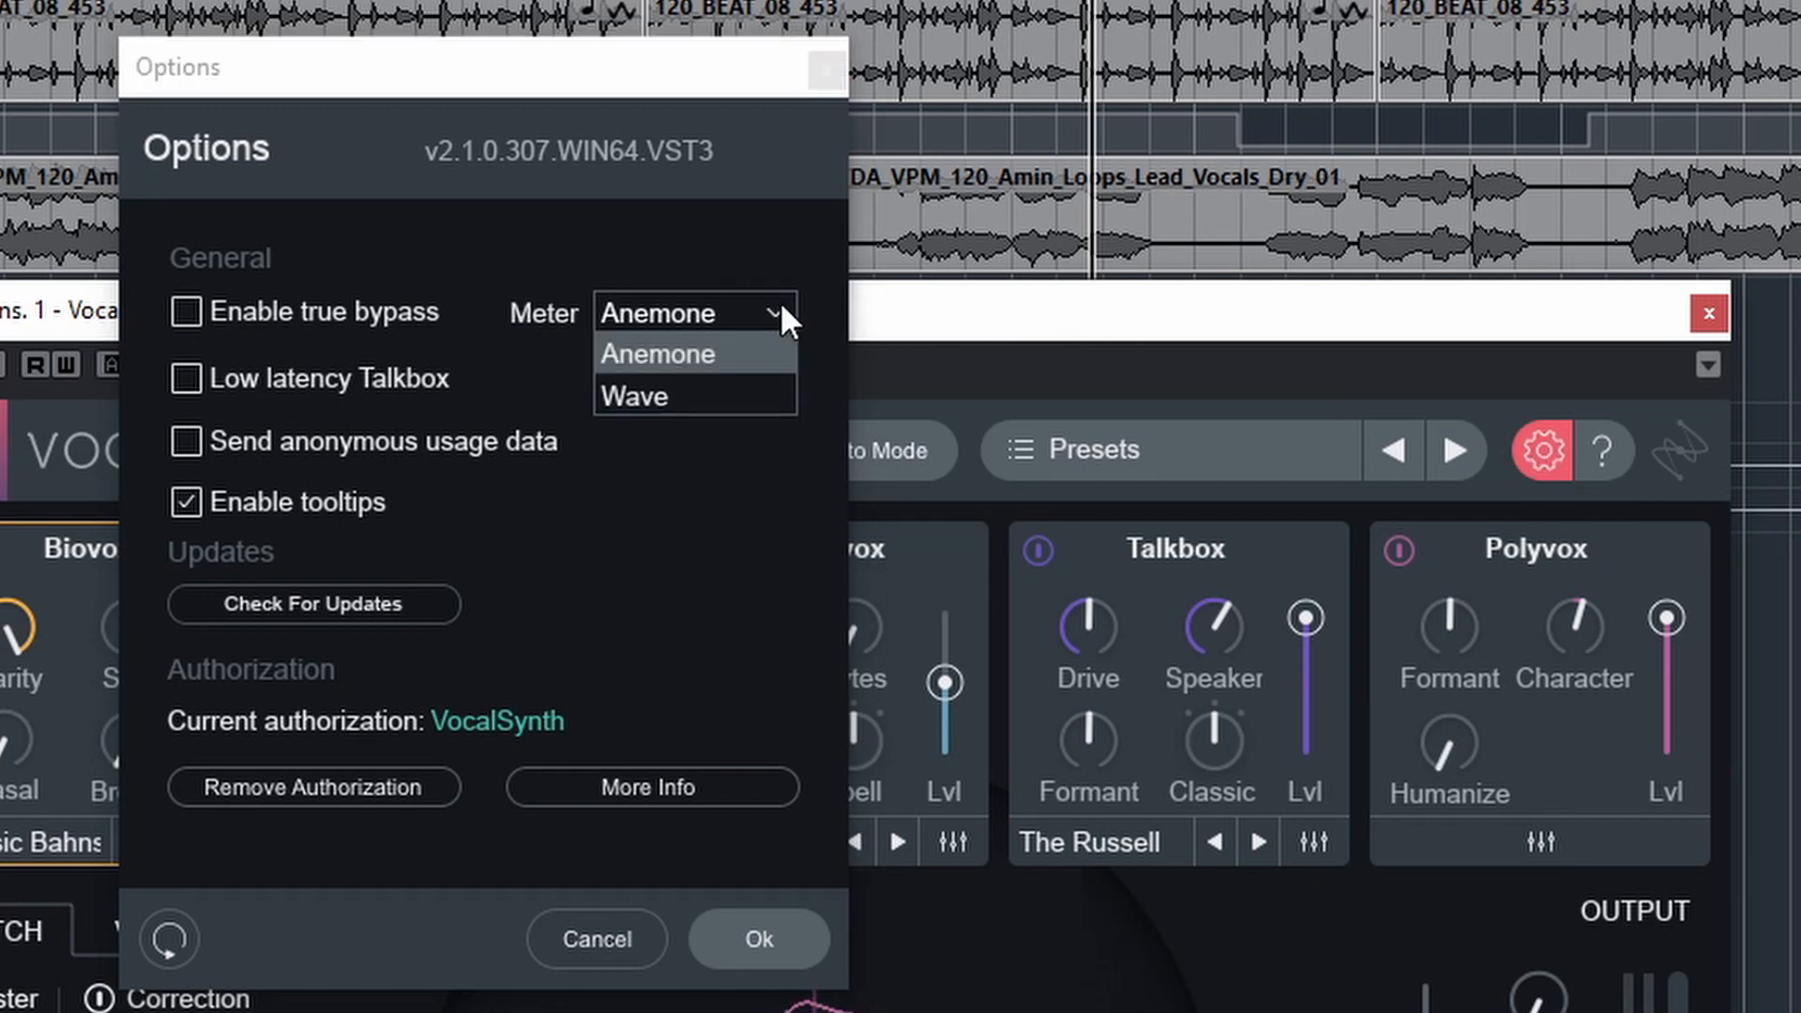
click(730, 384)
click(800, 950)
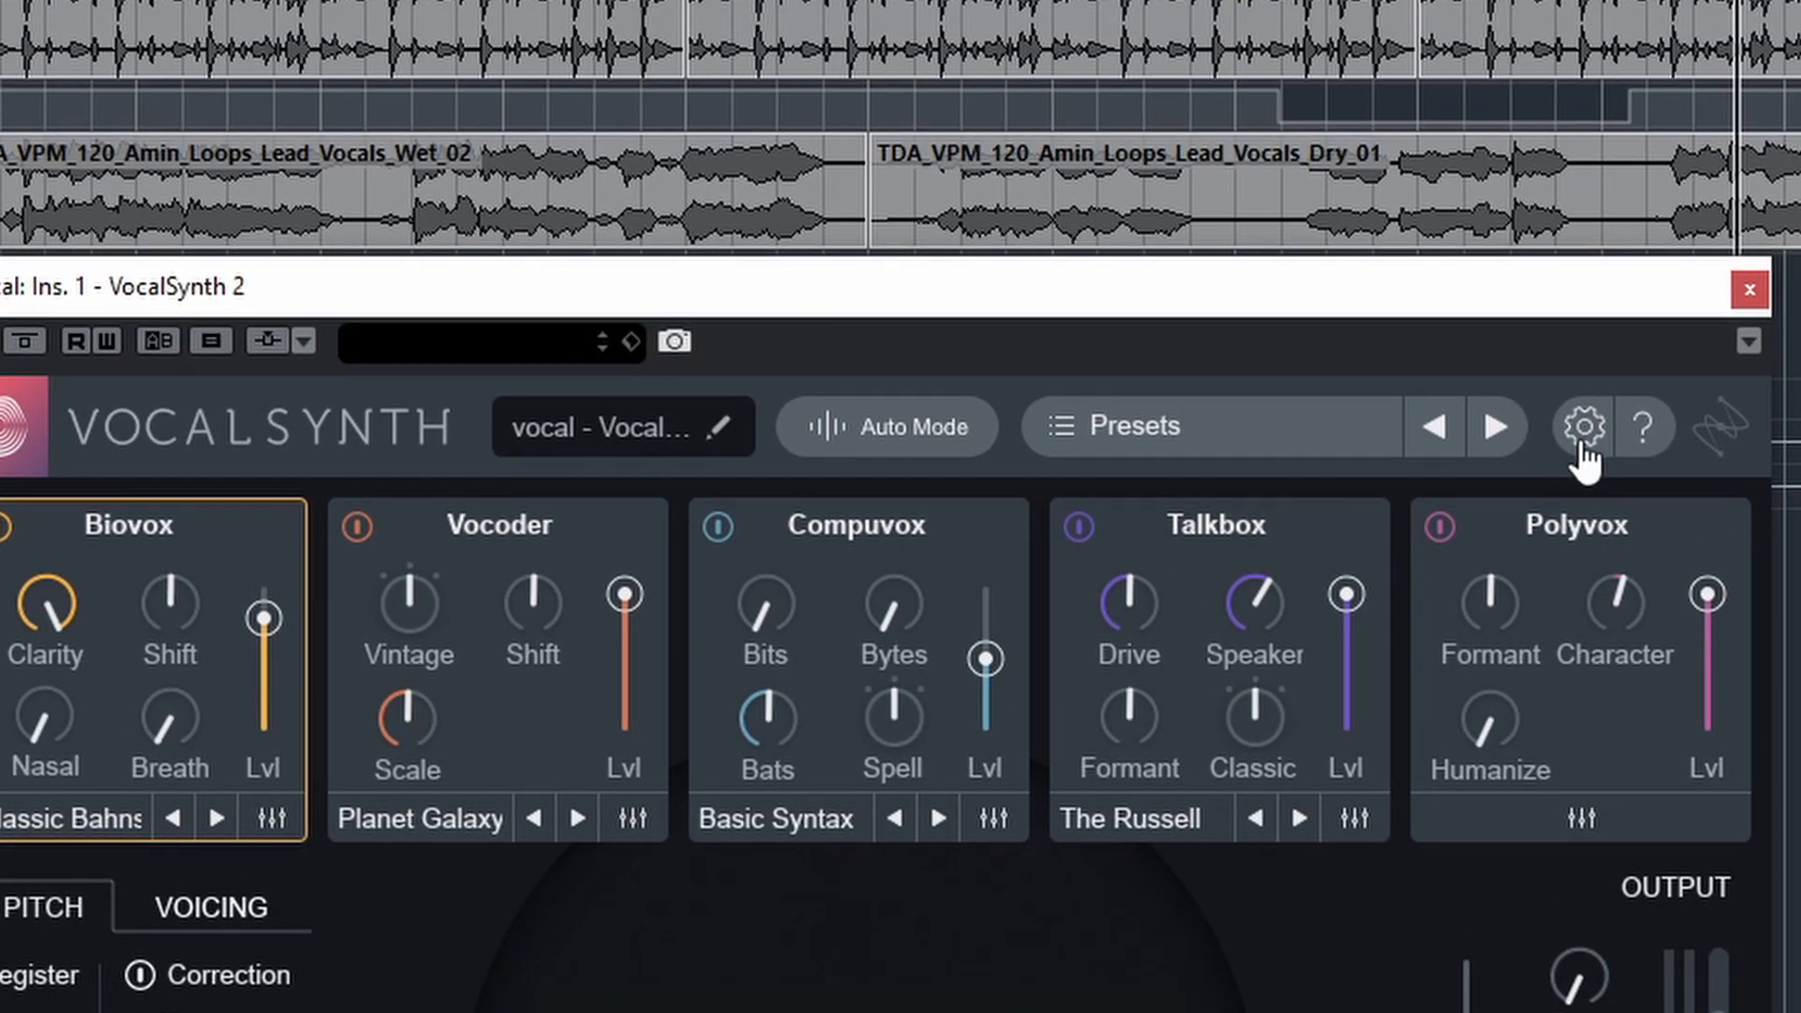
Set the meter style back to Anemone in the plug-in options.
click(1585, 427)
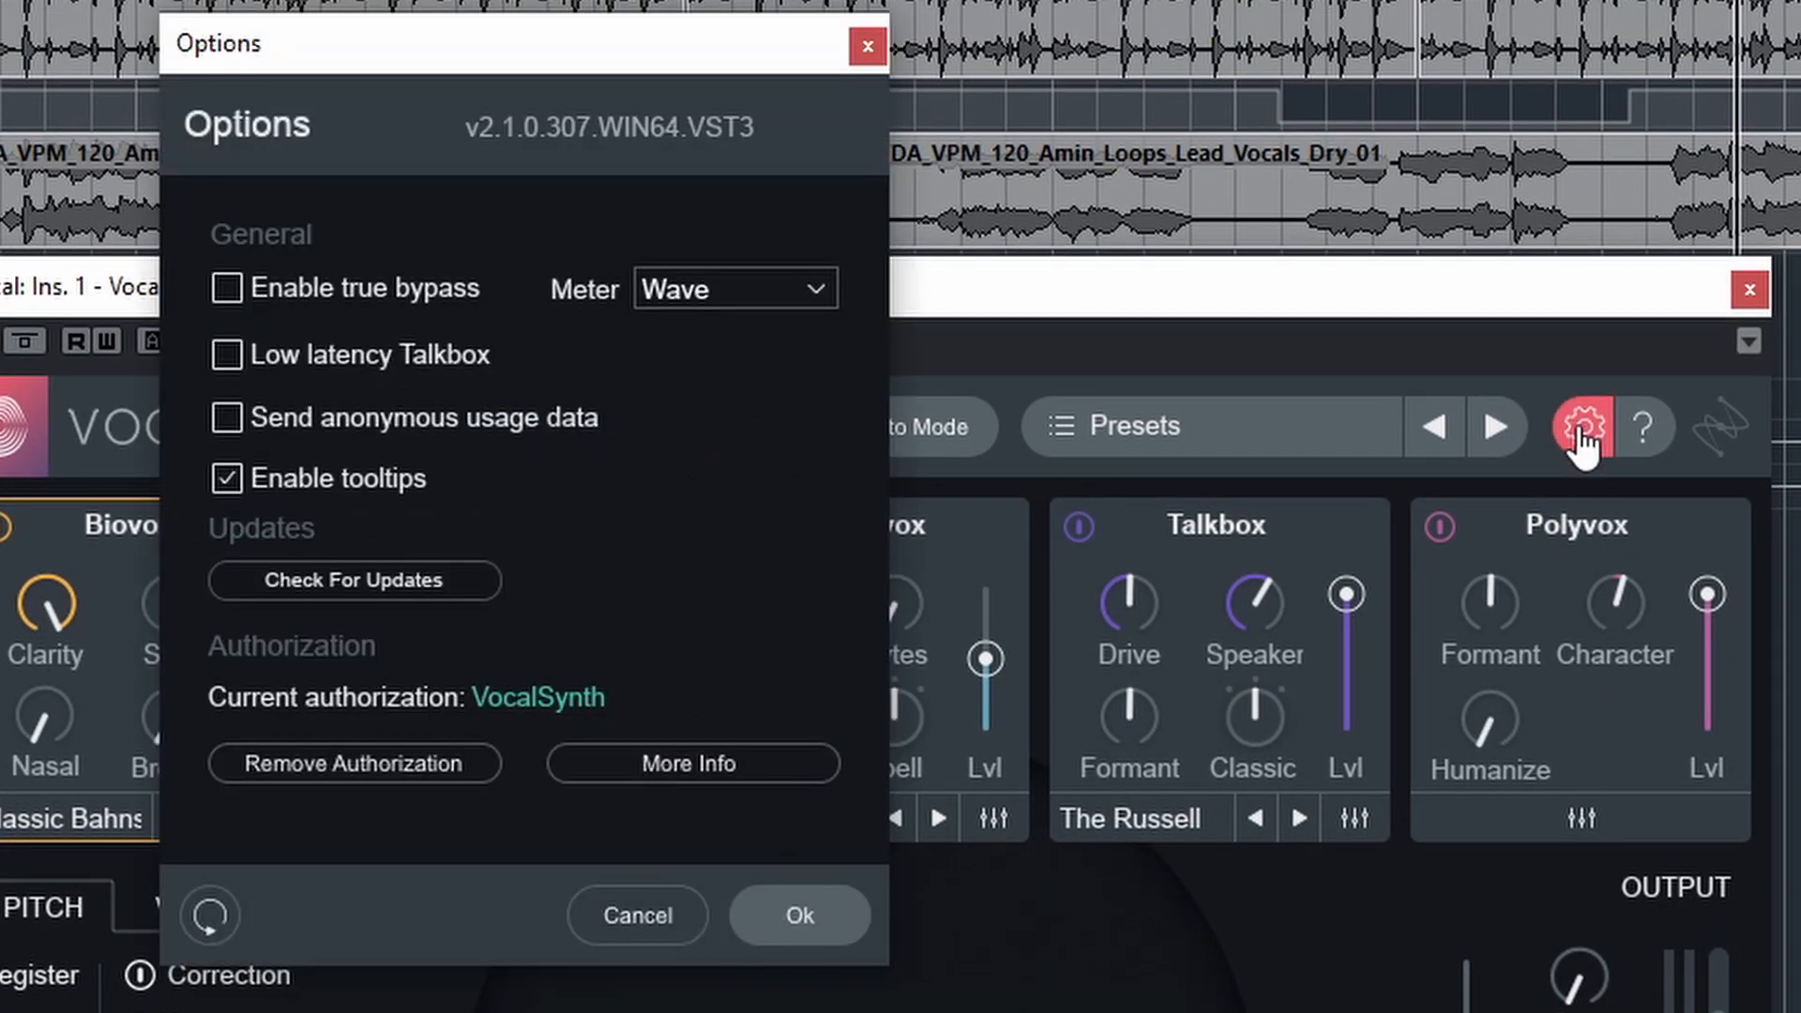
click(828, 291)
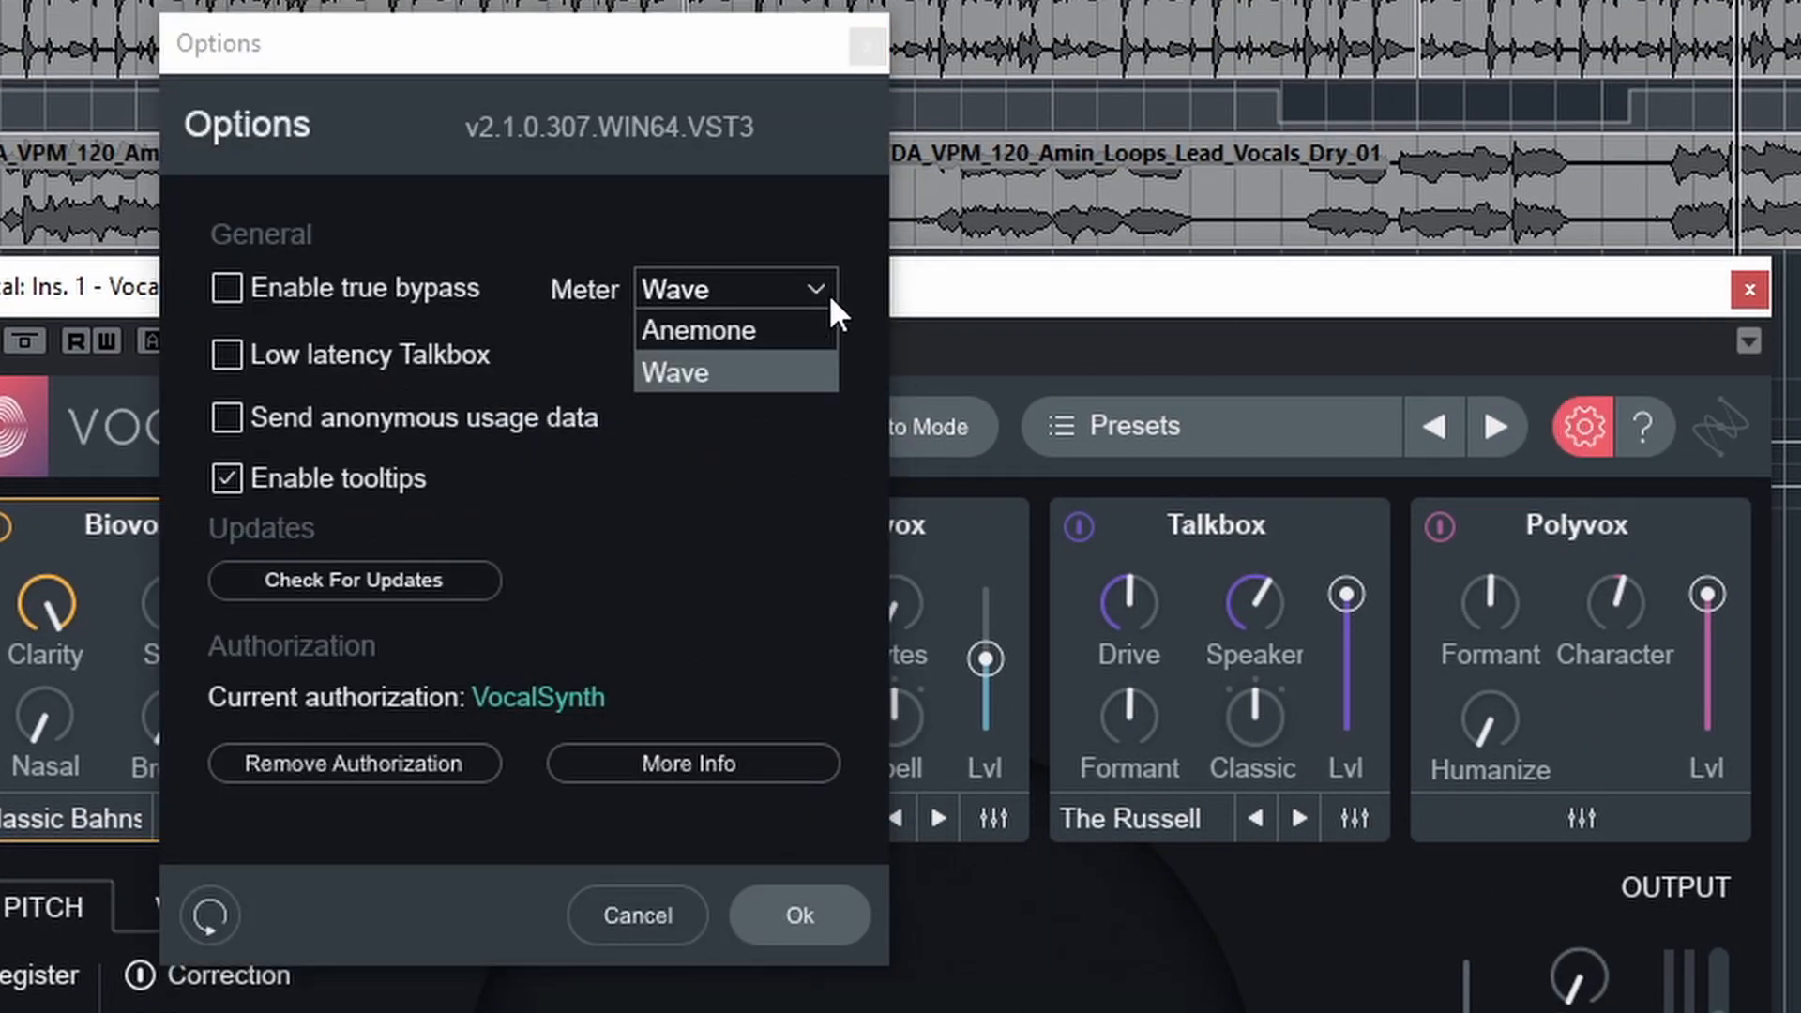
click(765, 329)
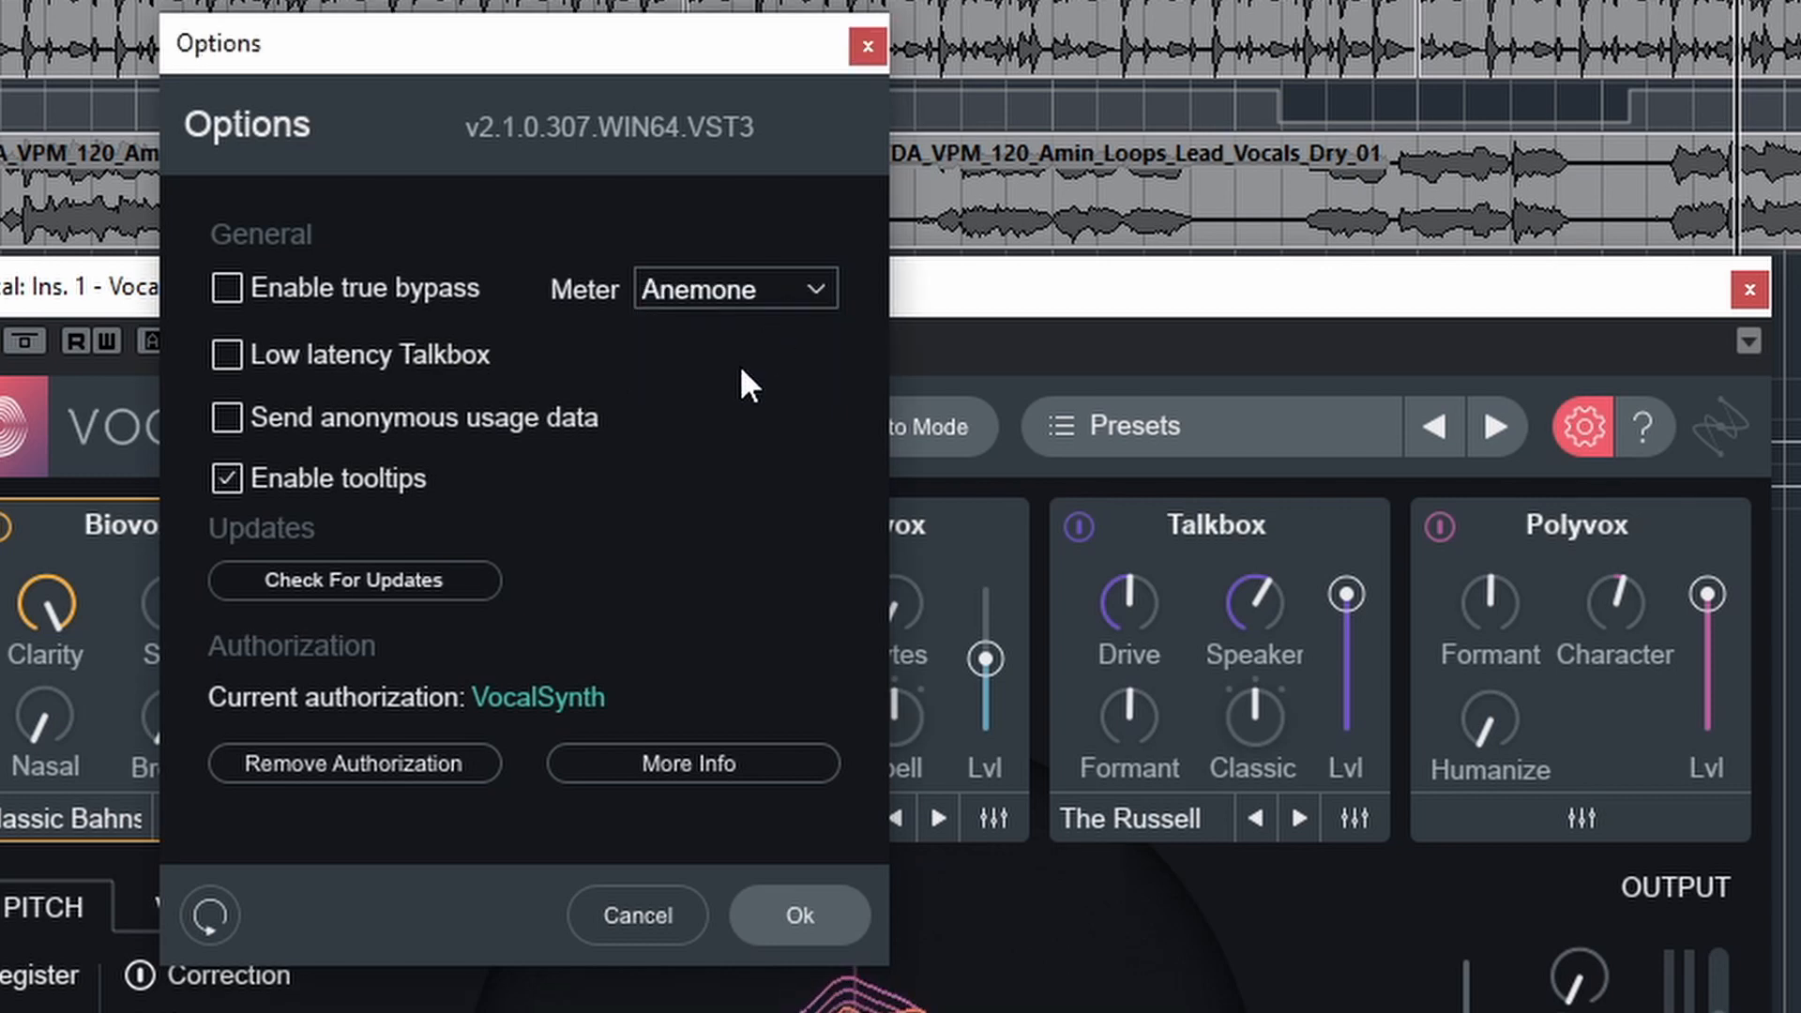
click(805, 928)
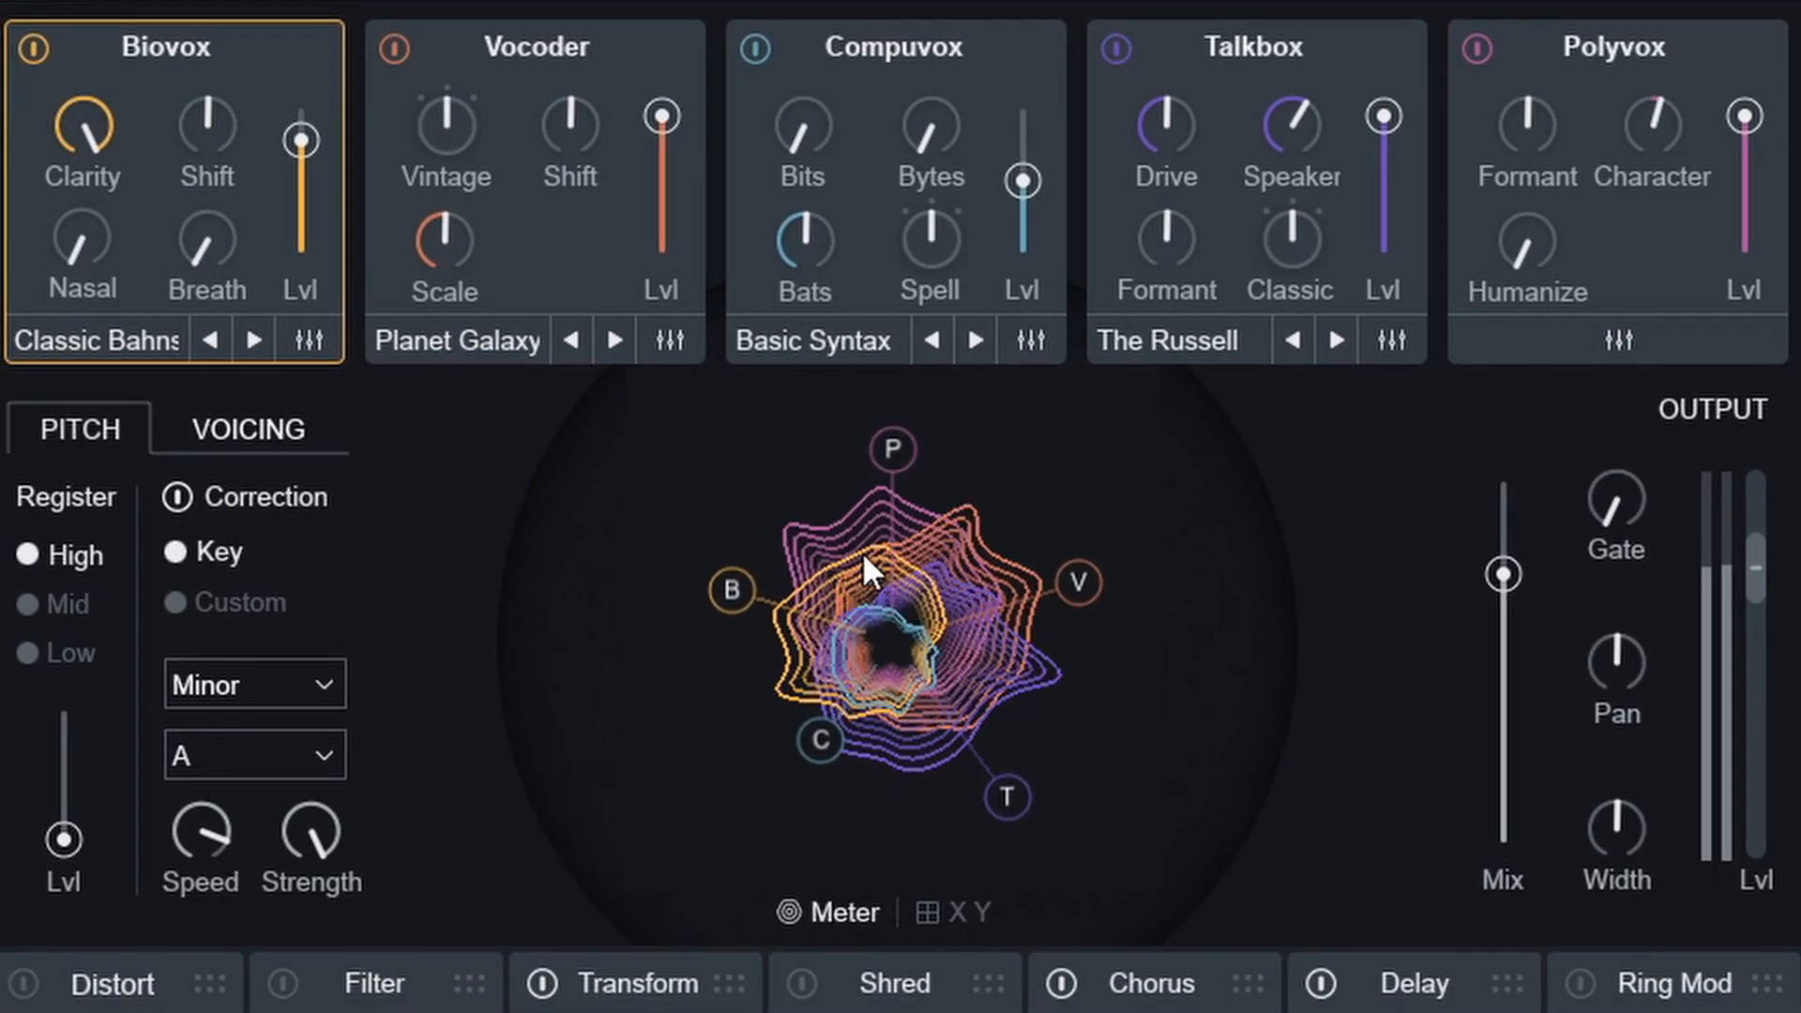
Lower the Polyvox, Vocoder and Talkbox levels with their meter nodes and reduce the output mix slightly.
drag(912, 436, 920, 529)
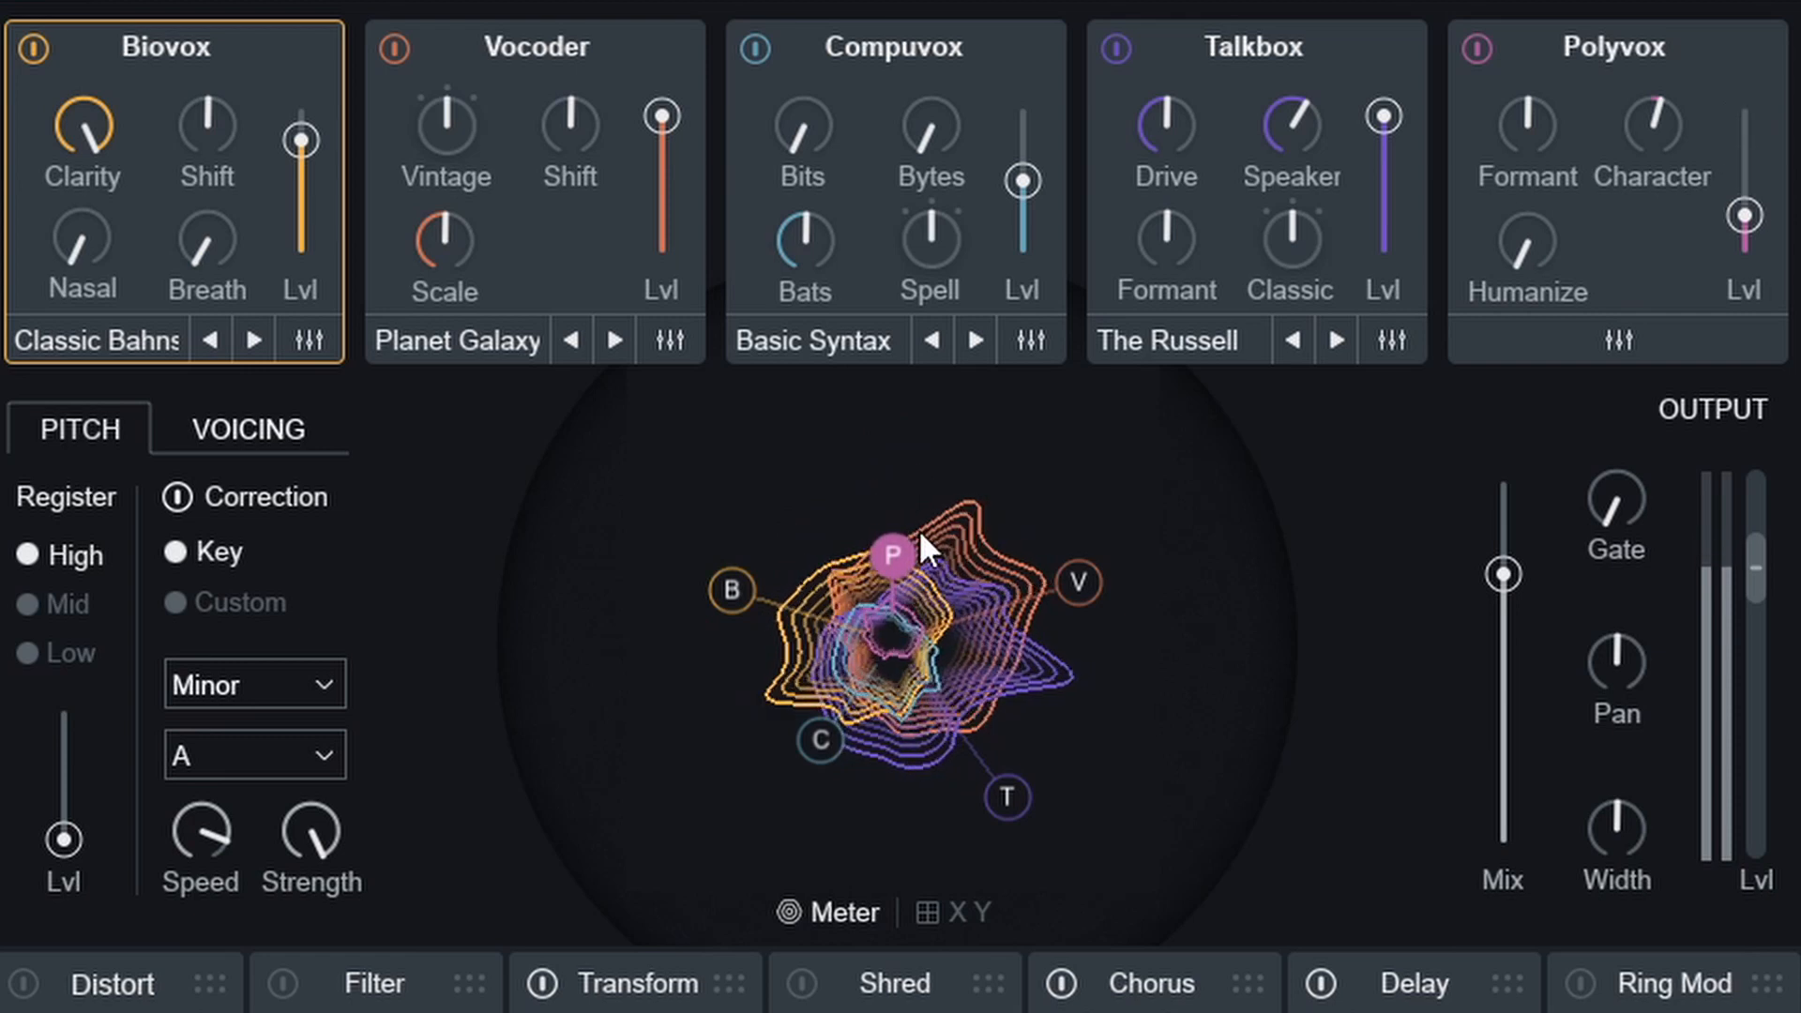
drag(1066, 585, 953, 621)
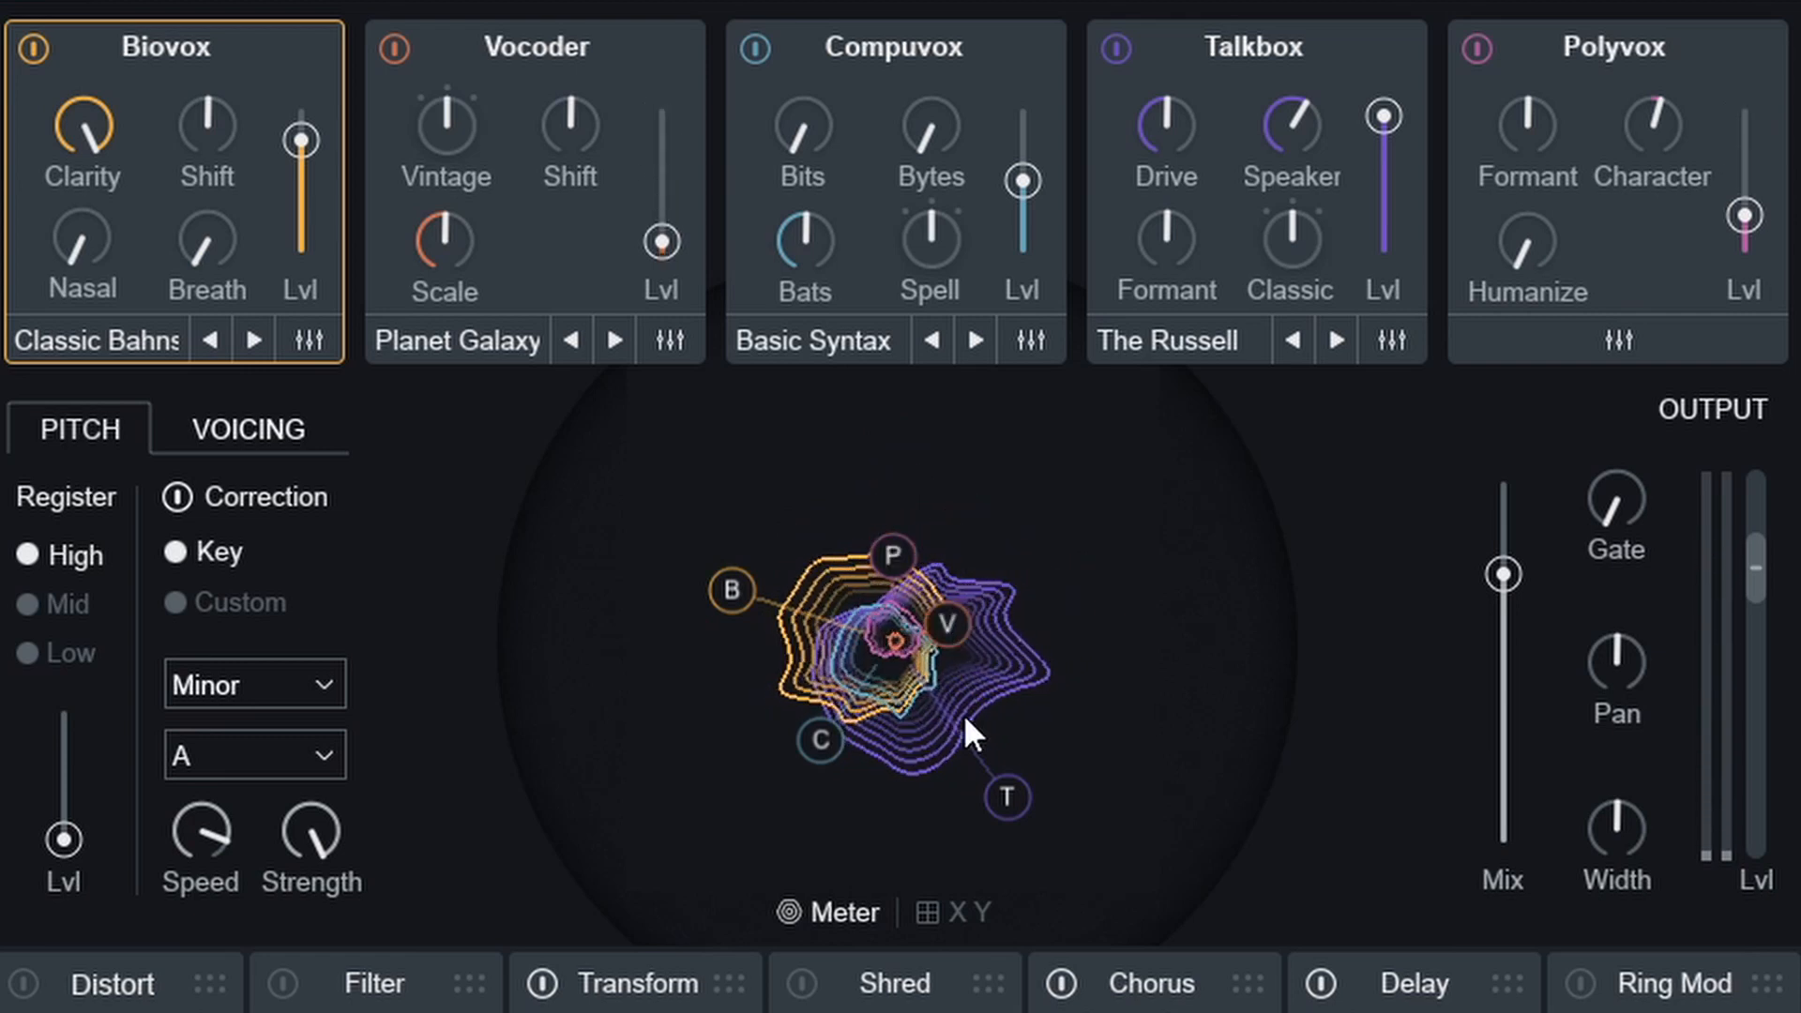
drag(1006, 795, 985, 768)
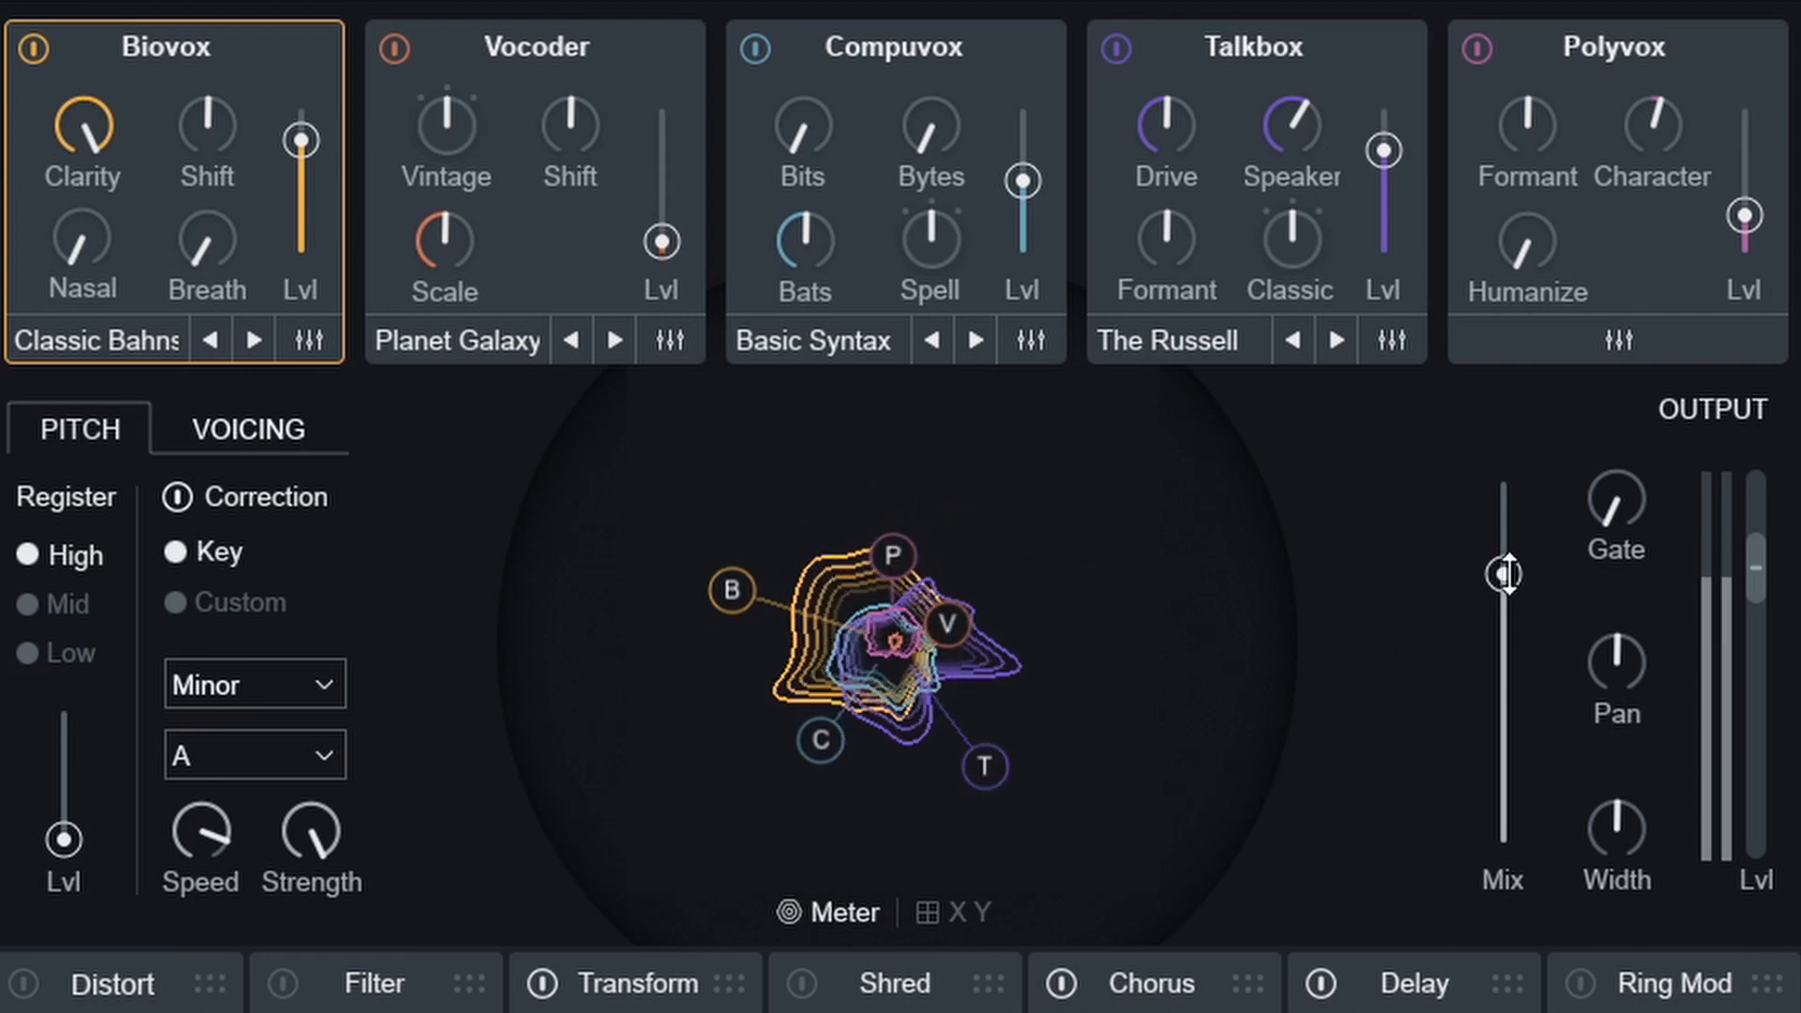
mouse_move(1504, 574)
mouse_down()
mouse_move(1504, 499)
mouse_move(1501, 812)
mouse_move(1503, 602)
mouse_up()
drag(949, 614, 1208, 553)
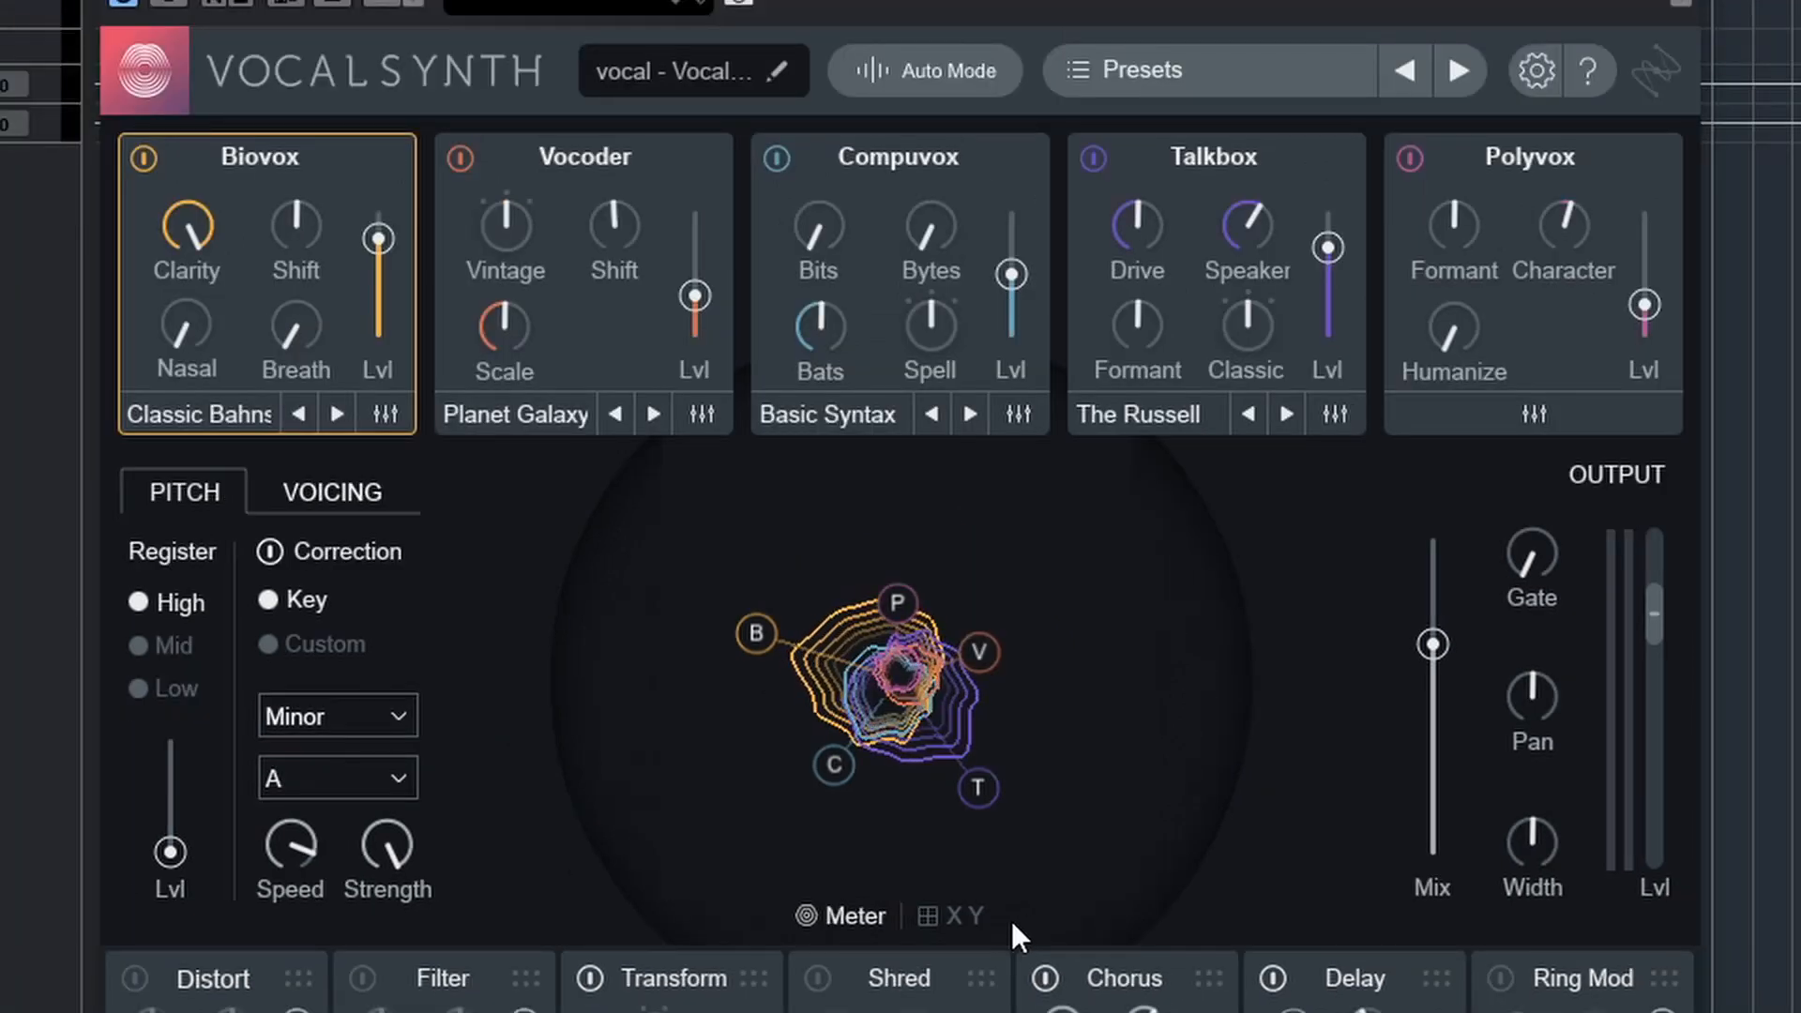
Show the XY pad and assign Talkbox Lvl to its X axis and Compuvox Lvl to its Y axis.
click(952, 915)
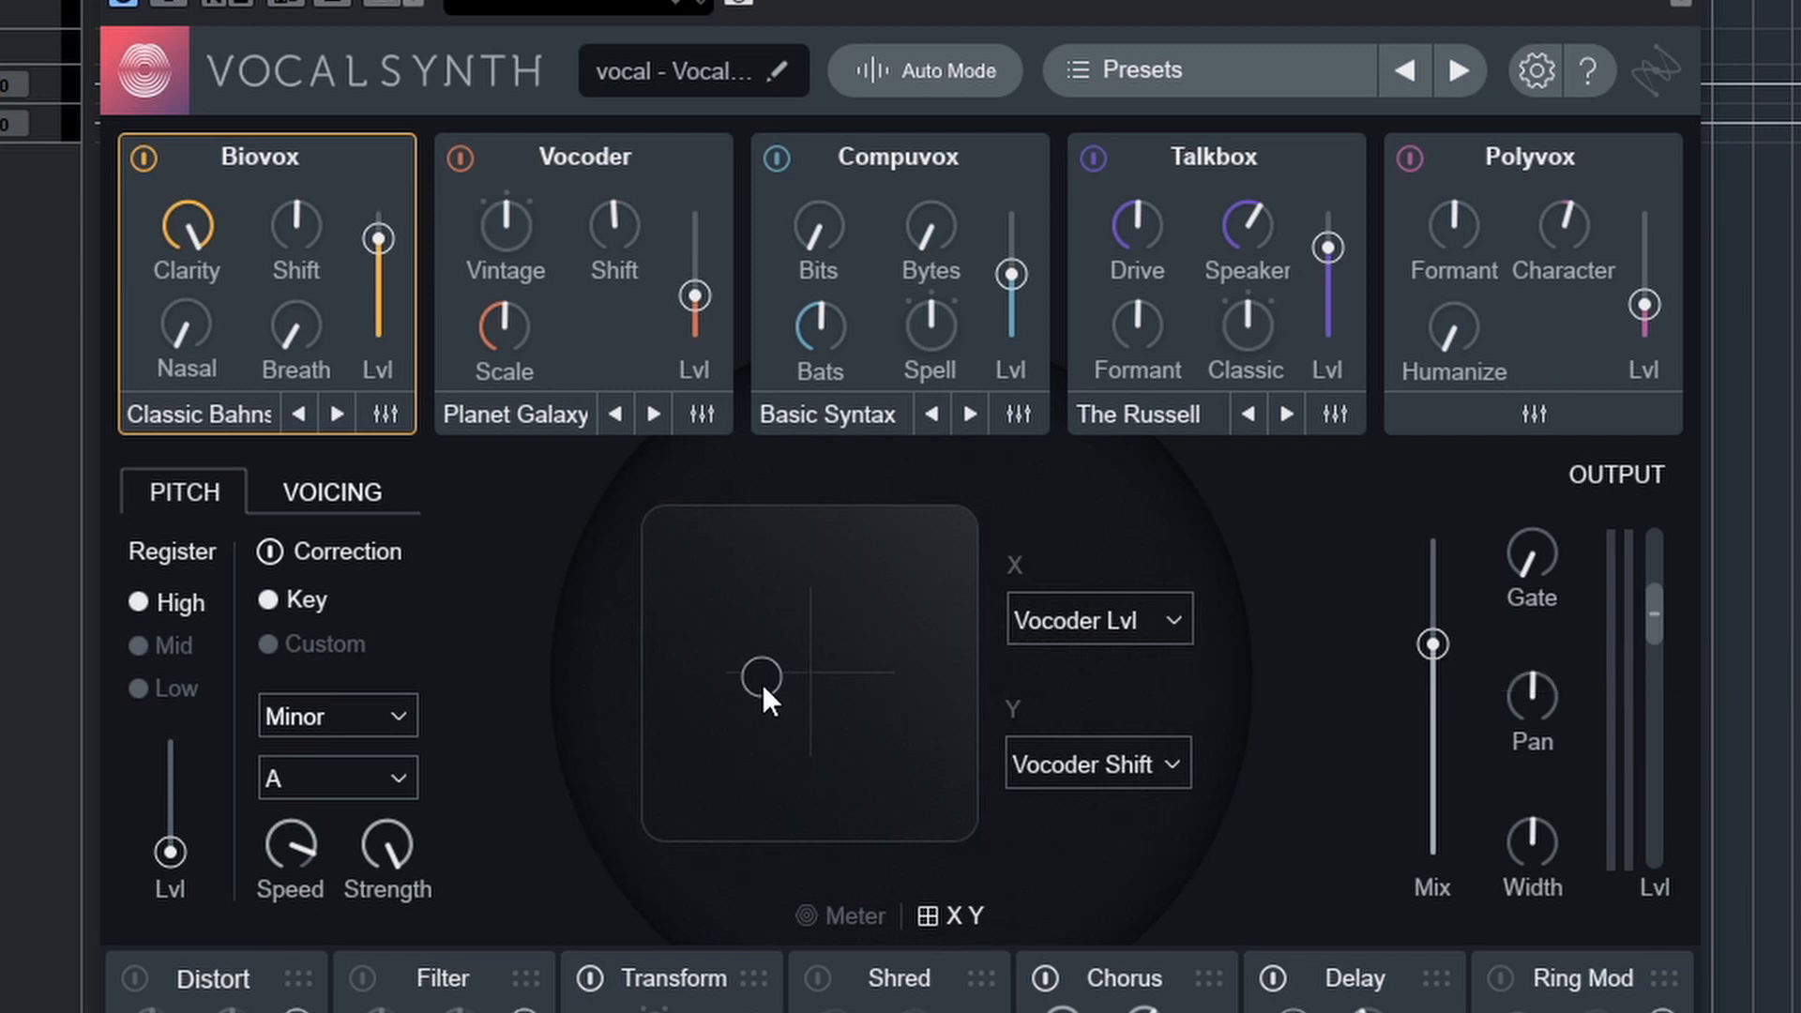
click(1129, 617)
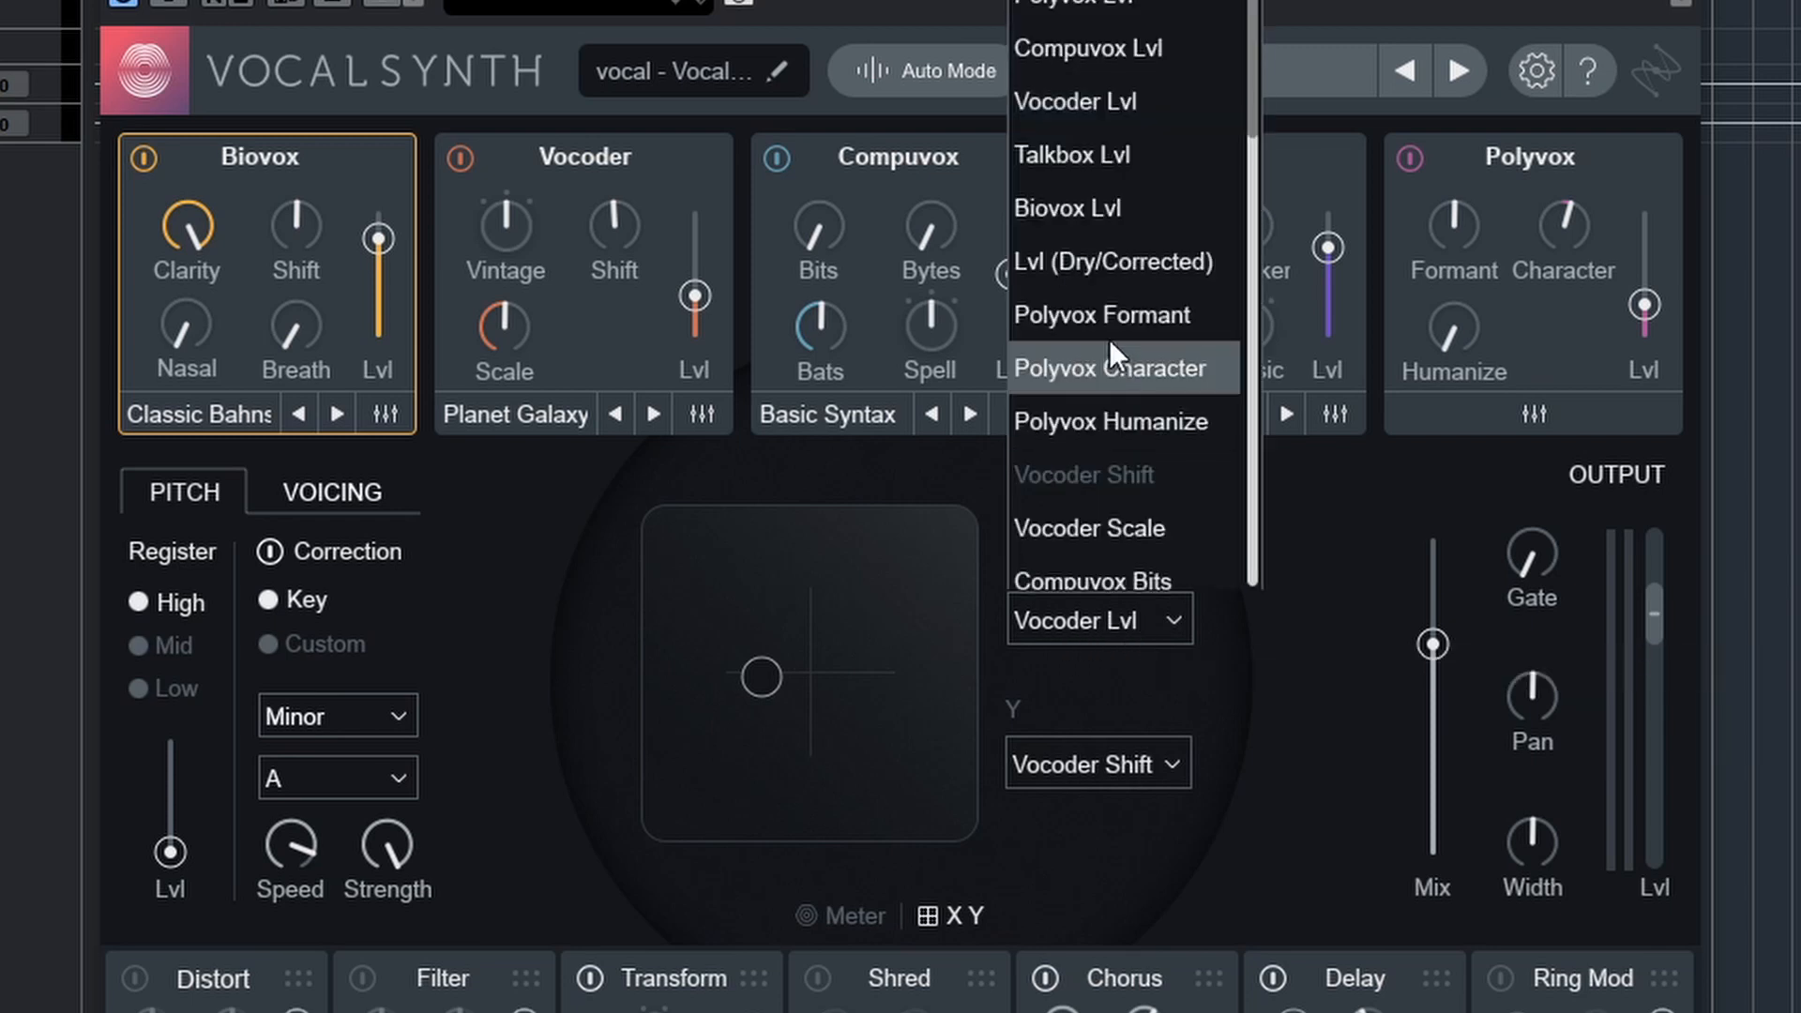
click(1128, 156)
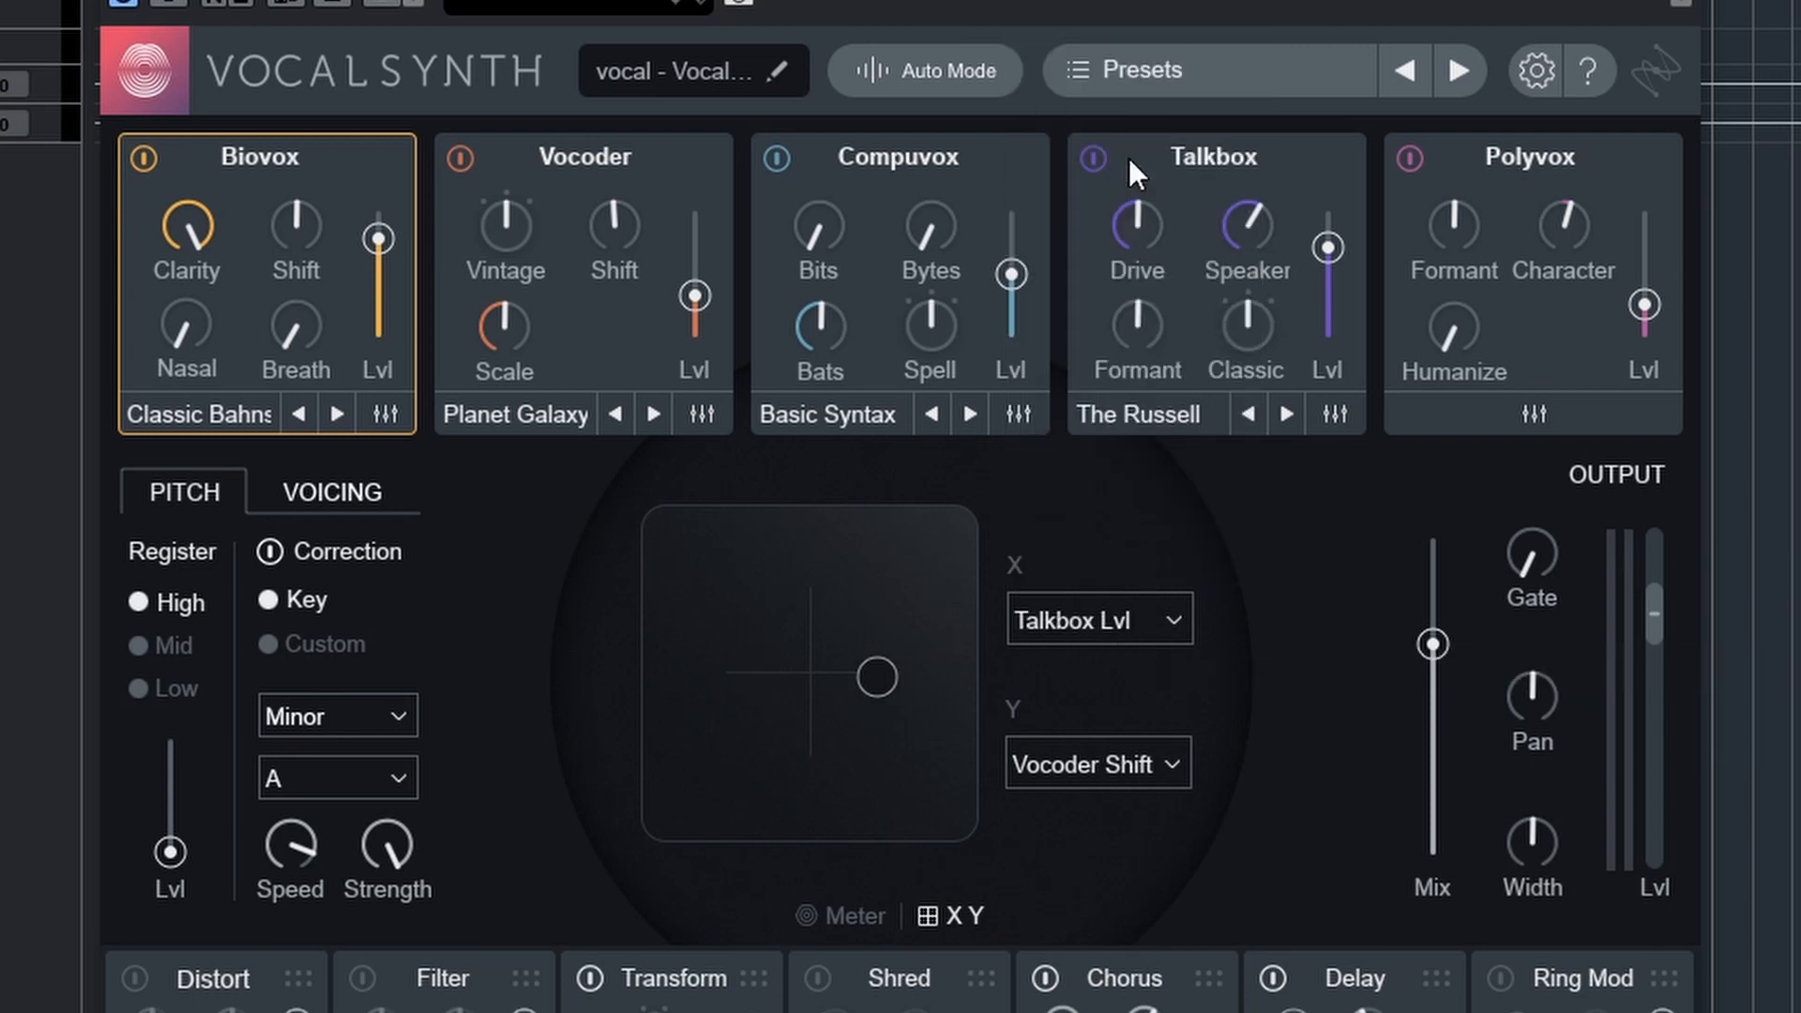
click(1118, 767)
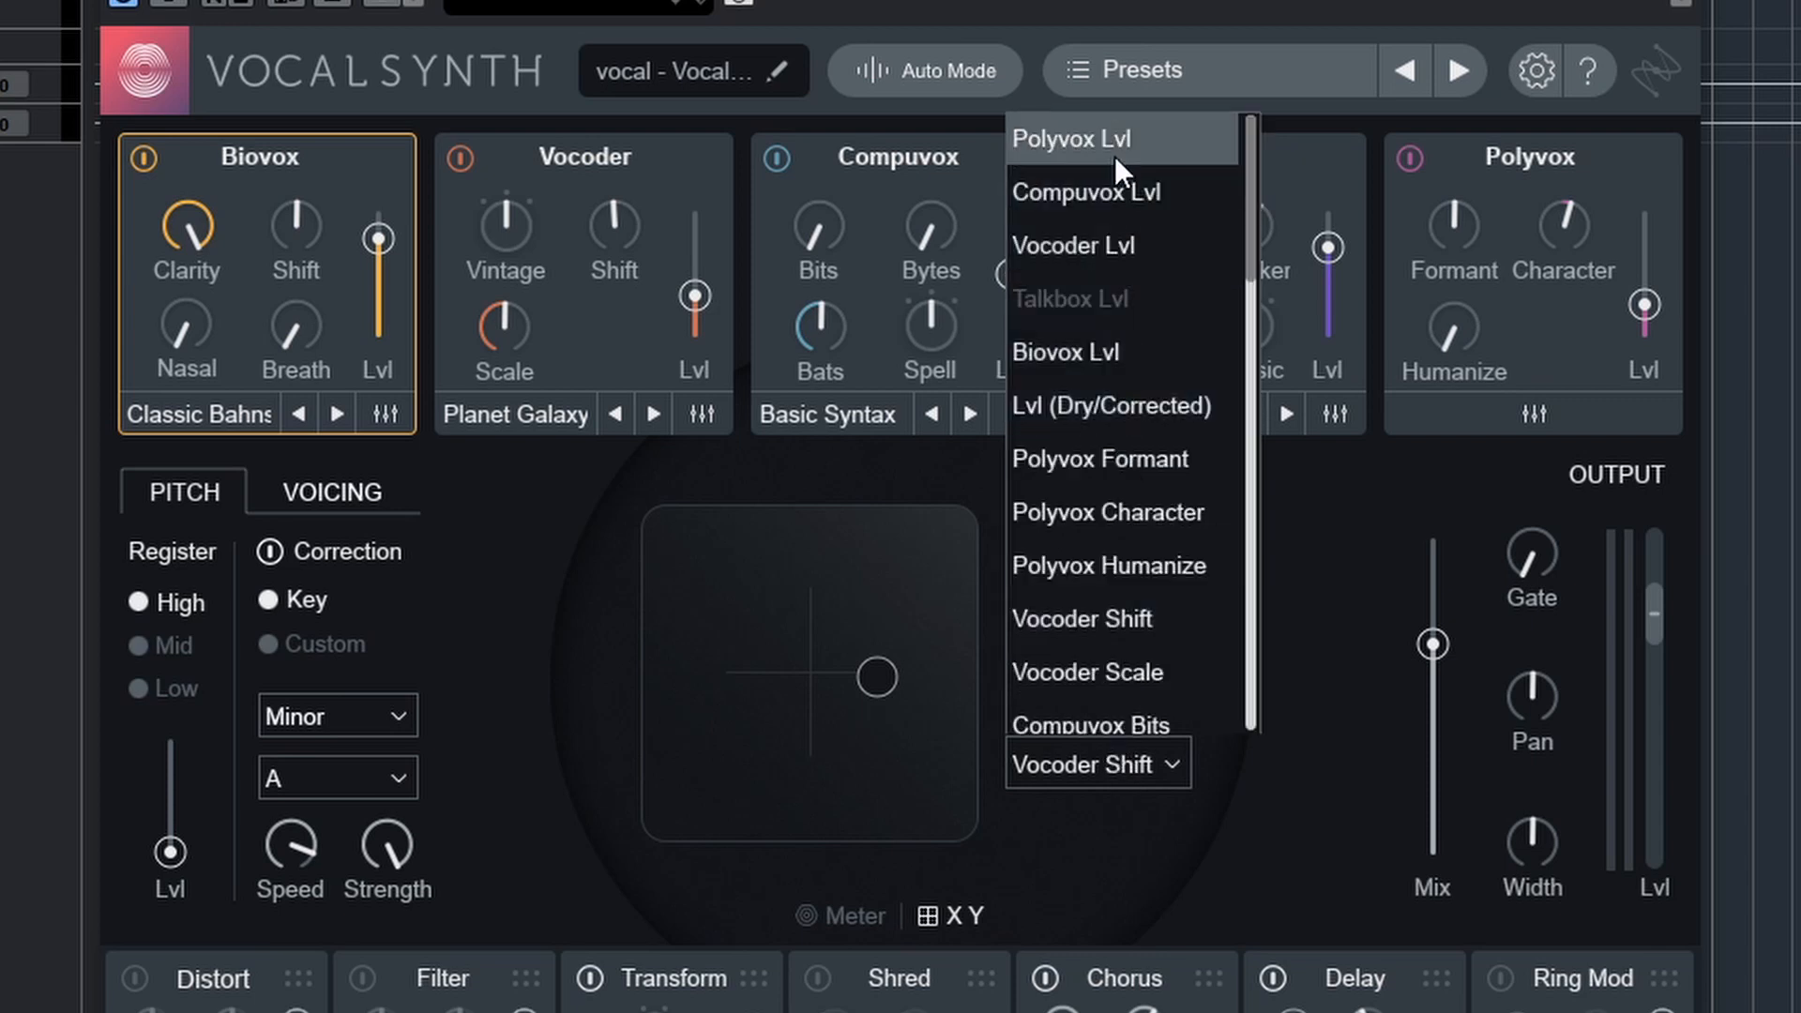
click(1128, 180)
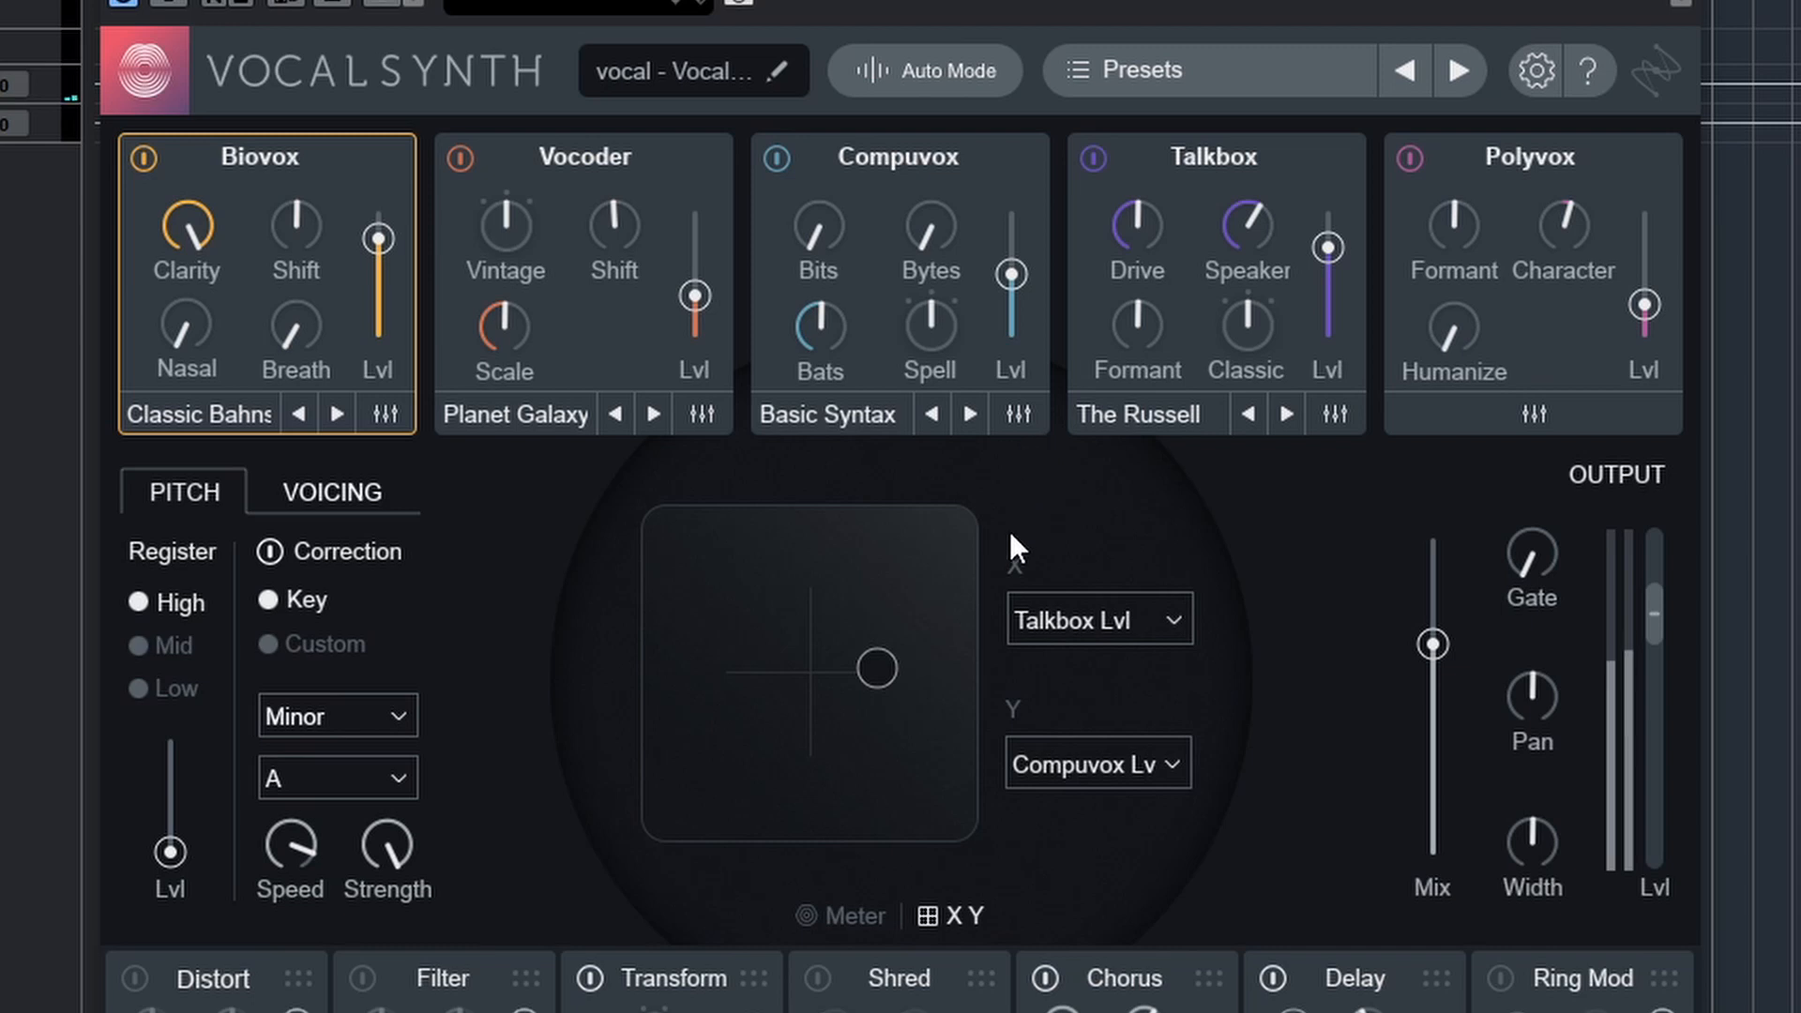
Move the XY pad puck below the horizontal centre line to vary the Talkbox and Compuvox levels.
drag(880, 666, 845, 690)
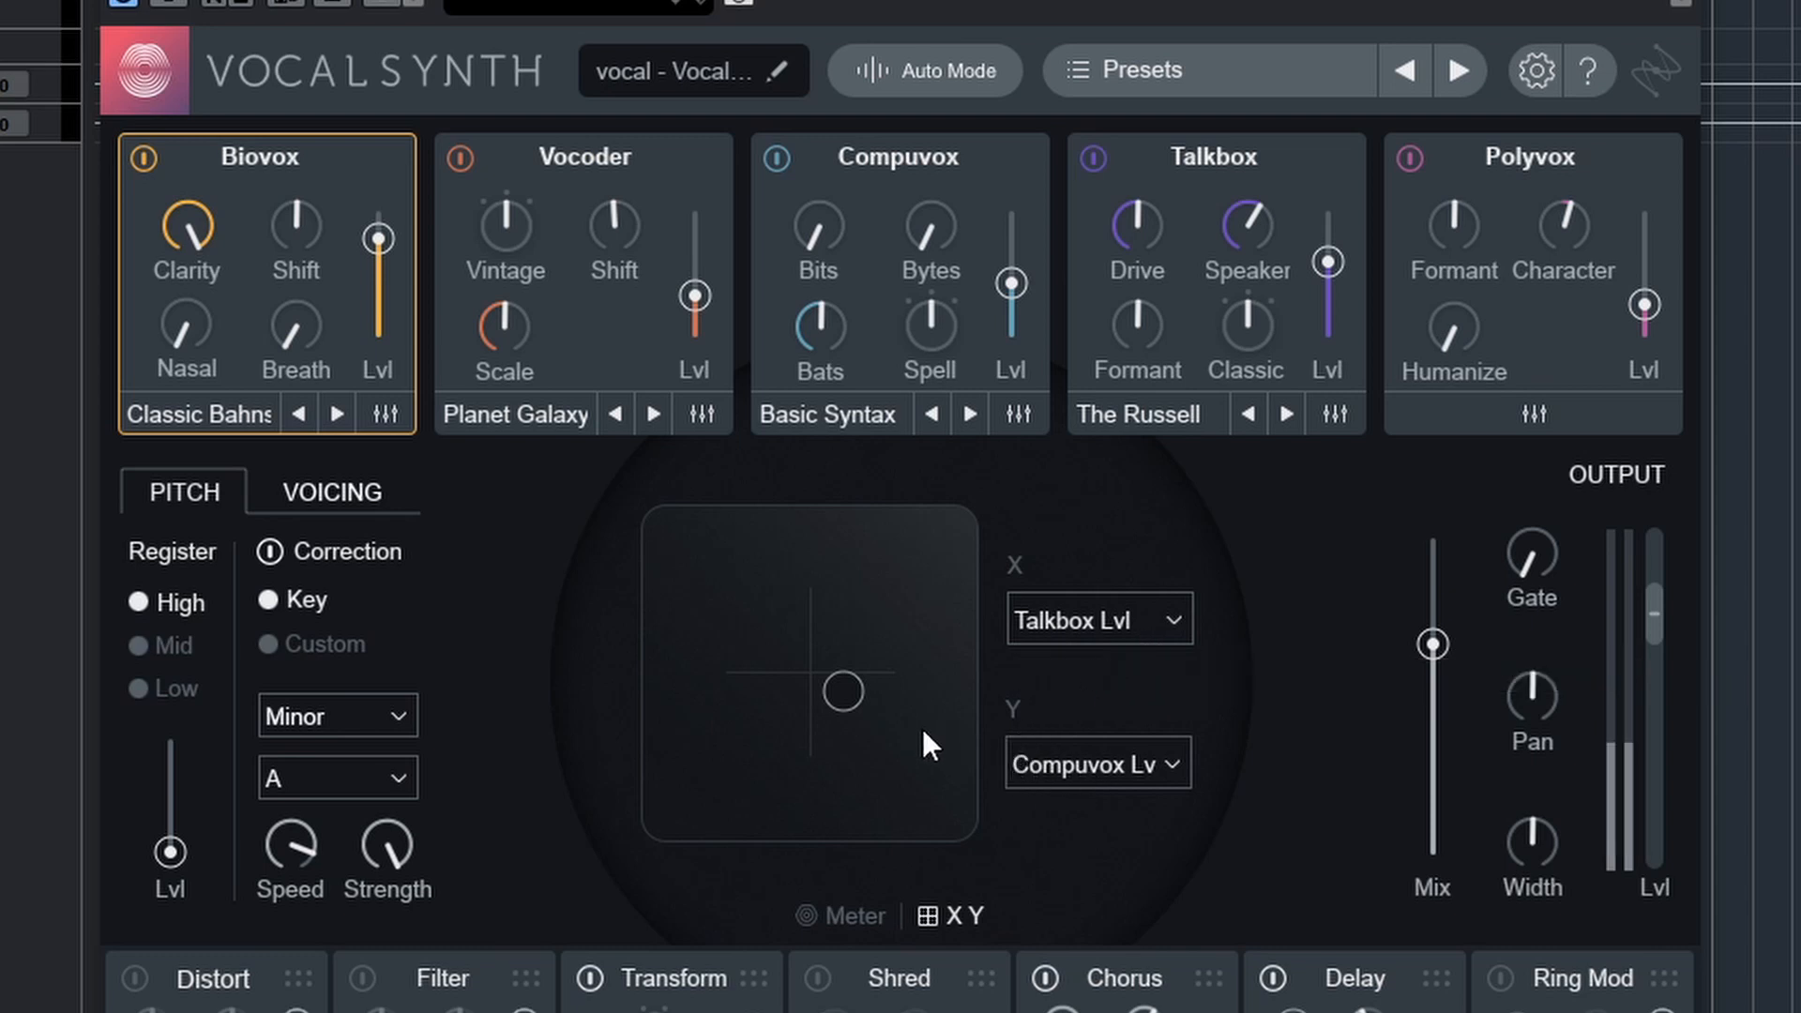
mouse_move(842, 691)
mouse_down()
mouse_move(731, 587)
mouse_move(935, 730)
mouse_move(782, 615)
mouse_move(876, 689)
mouse_up()
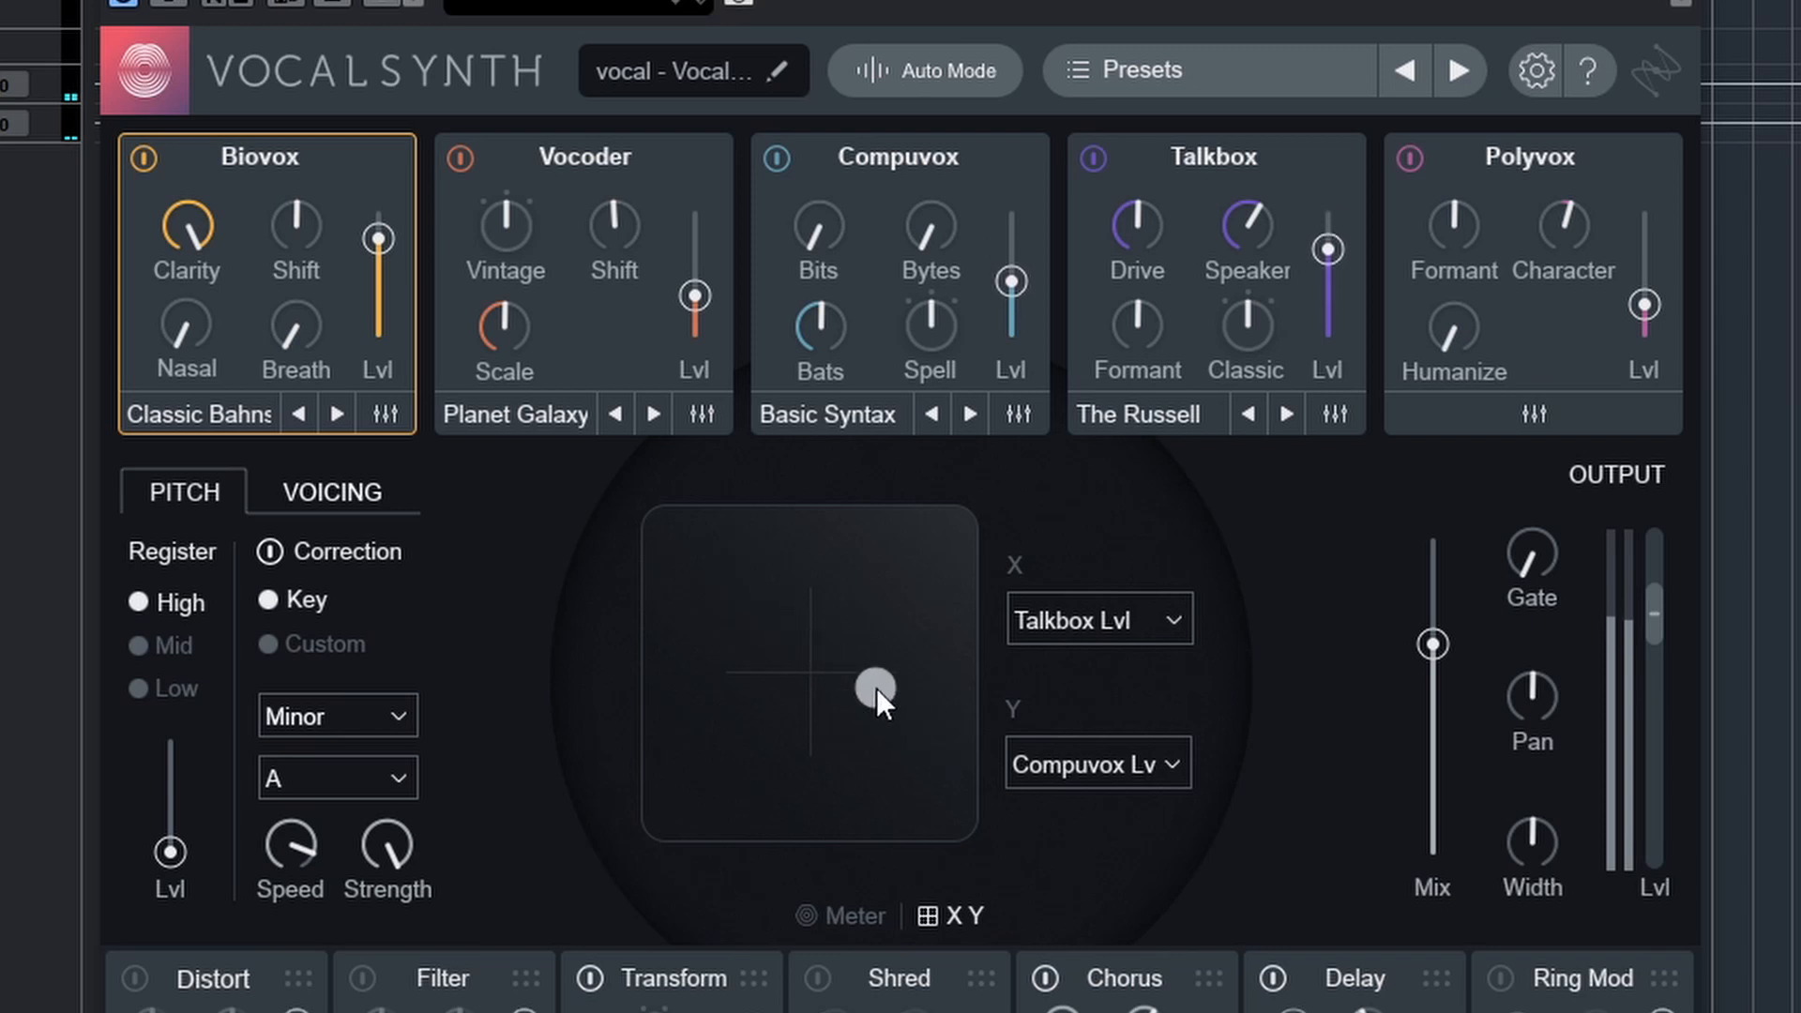
Assign Vocoder Shift to the XY pad's X axis and Vocoder Scale to its Y axis.
click(1168, 612)
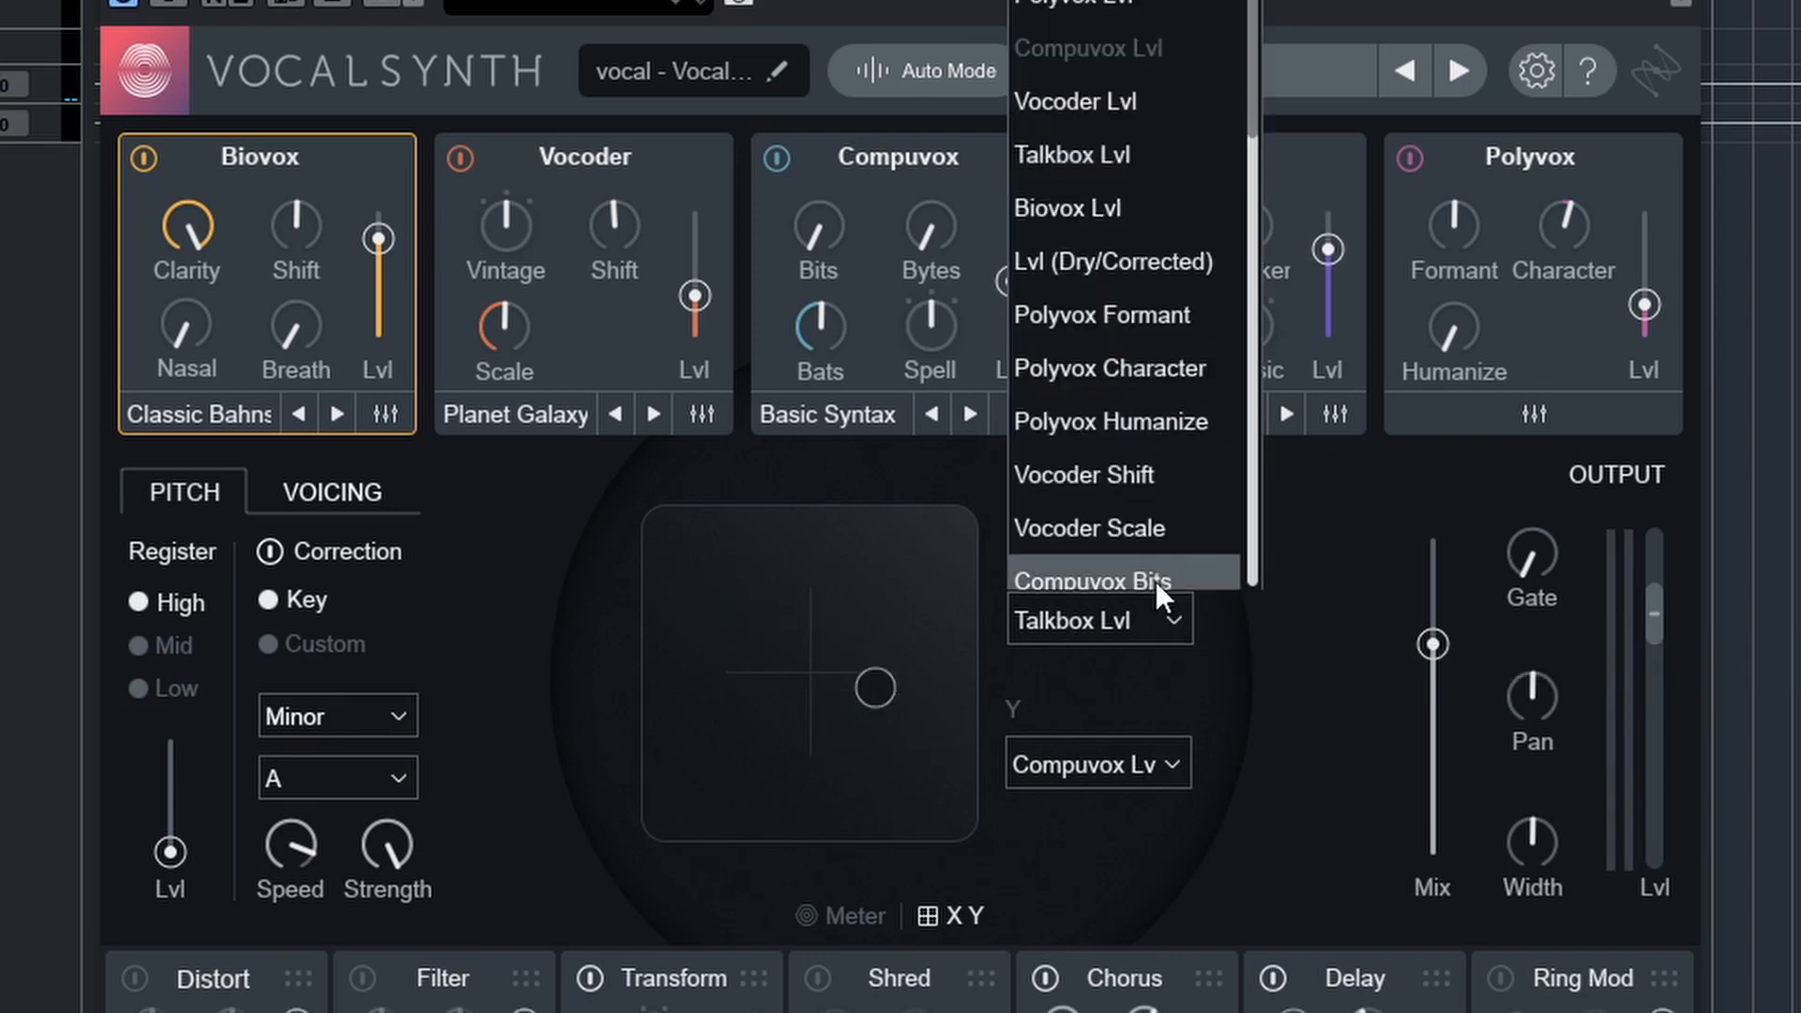
click(1129, 490)
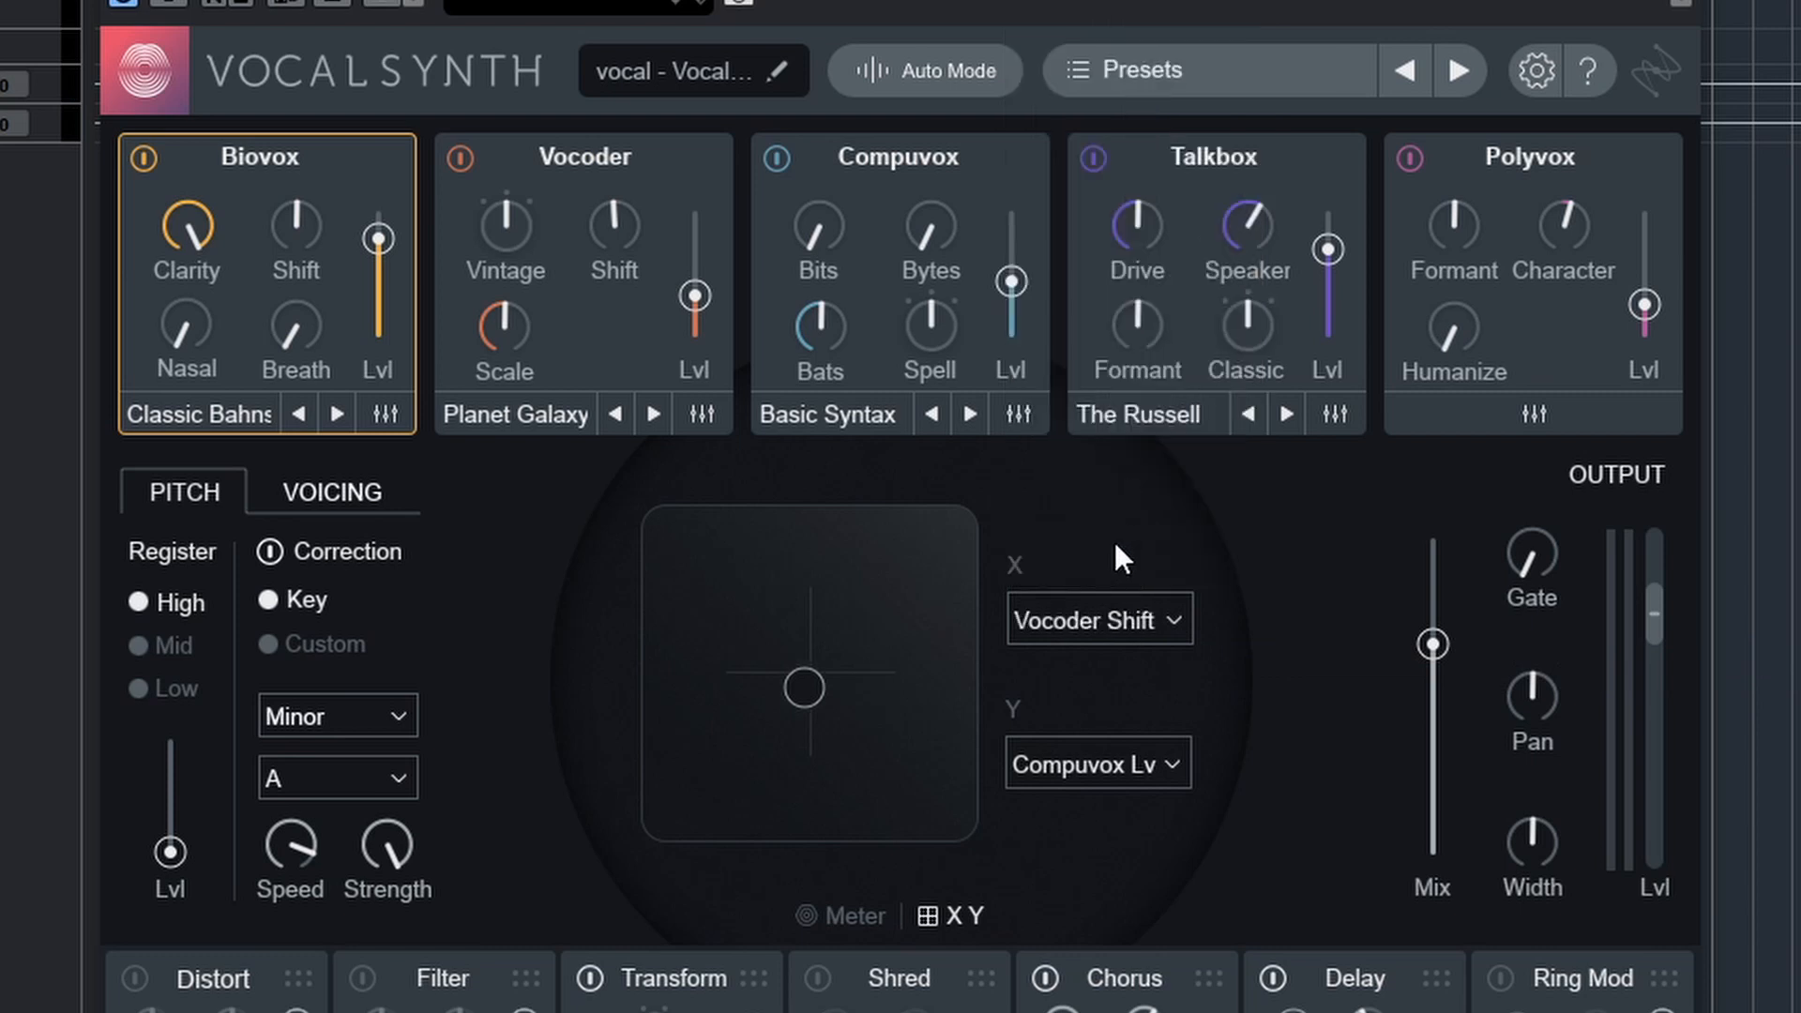
click(1113, 767)
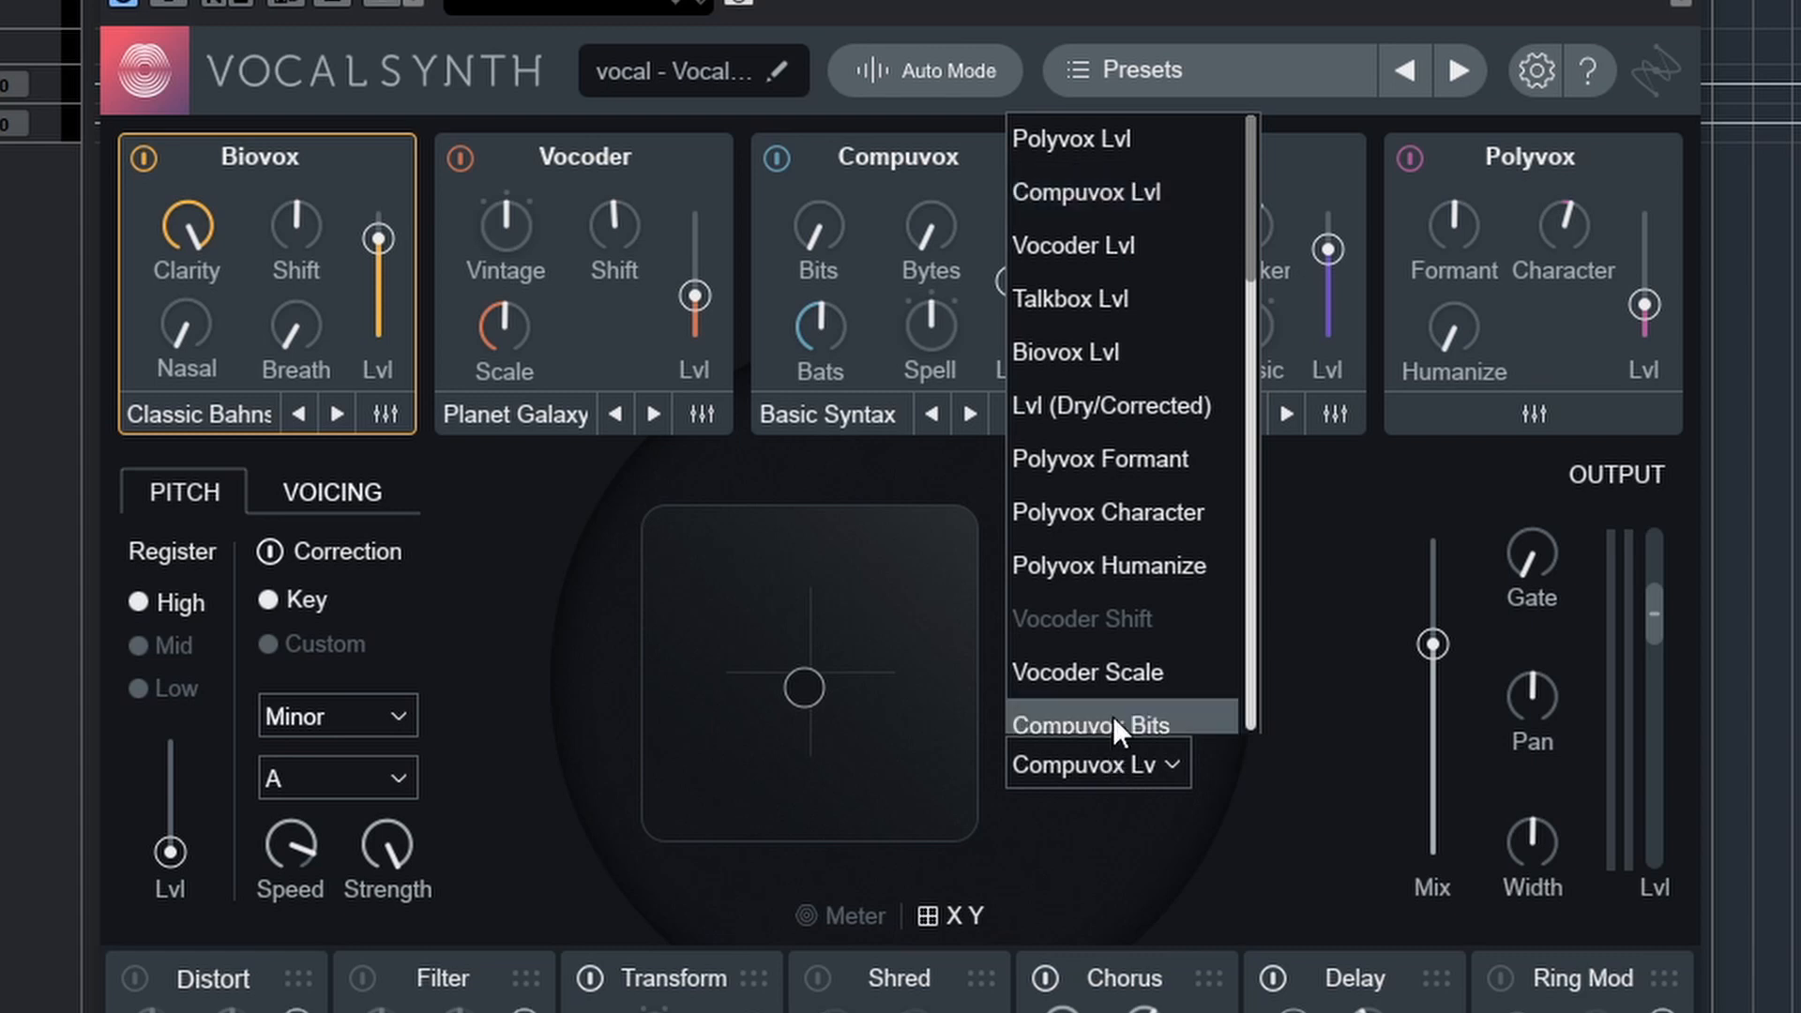
click(1114, 685)
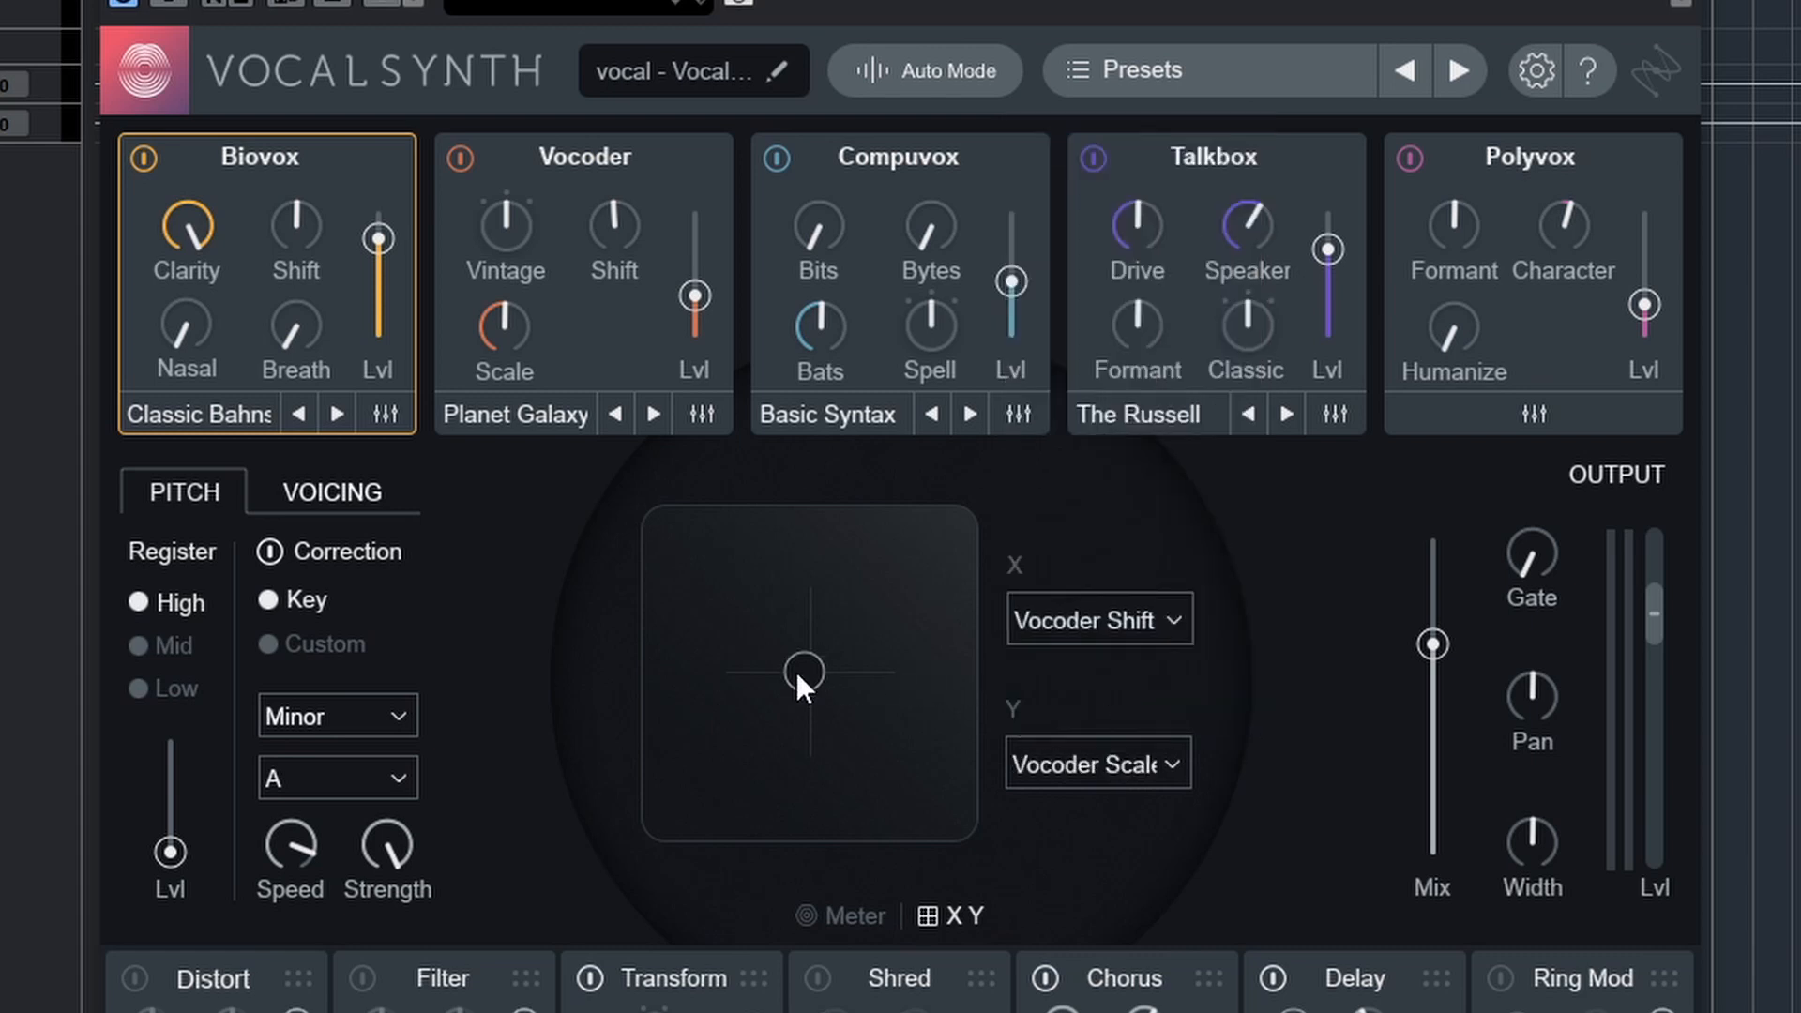
Move the XY pad puck to vary the Vocoder's Shift and Scale, and raise the output mix.
drag(796, 672, 758, 679)
drag(1432, 644, 1433, 591)
drag(752, 672, 860, 739)
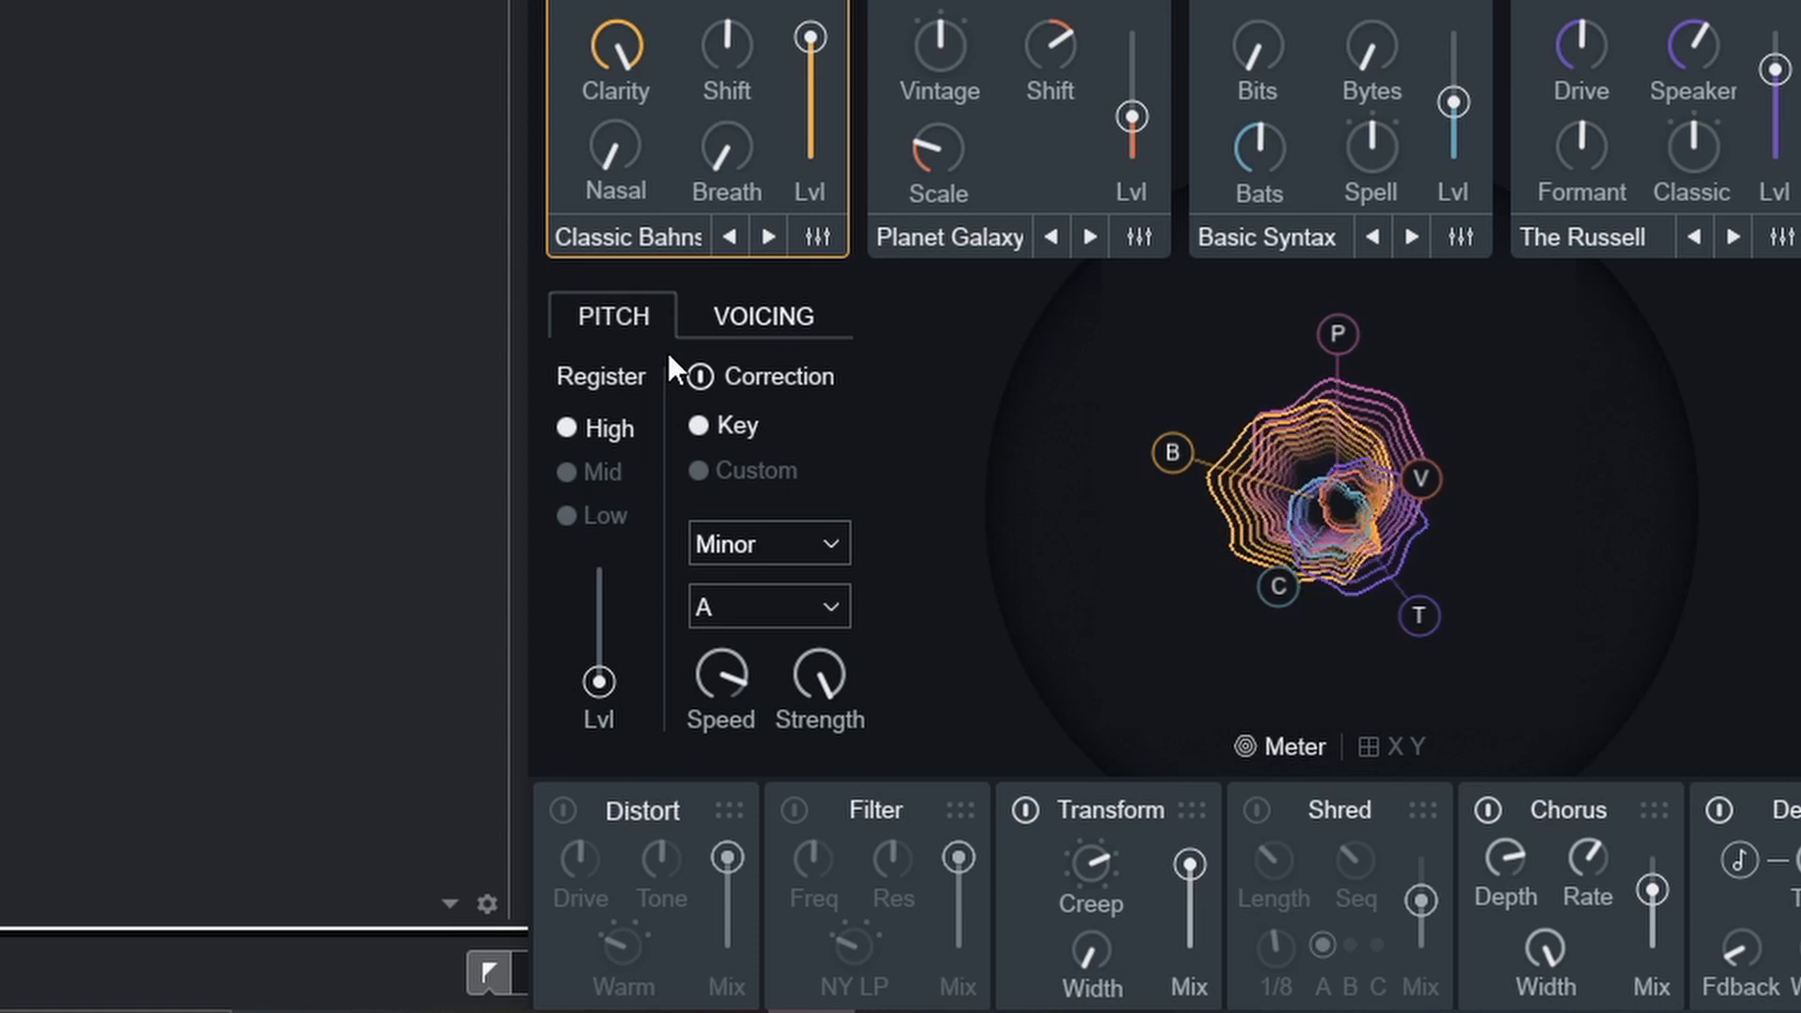
Compare the Mid and High pitch registers, settle on Low and raise the pitch level.
click(568, 473)
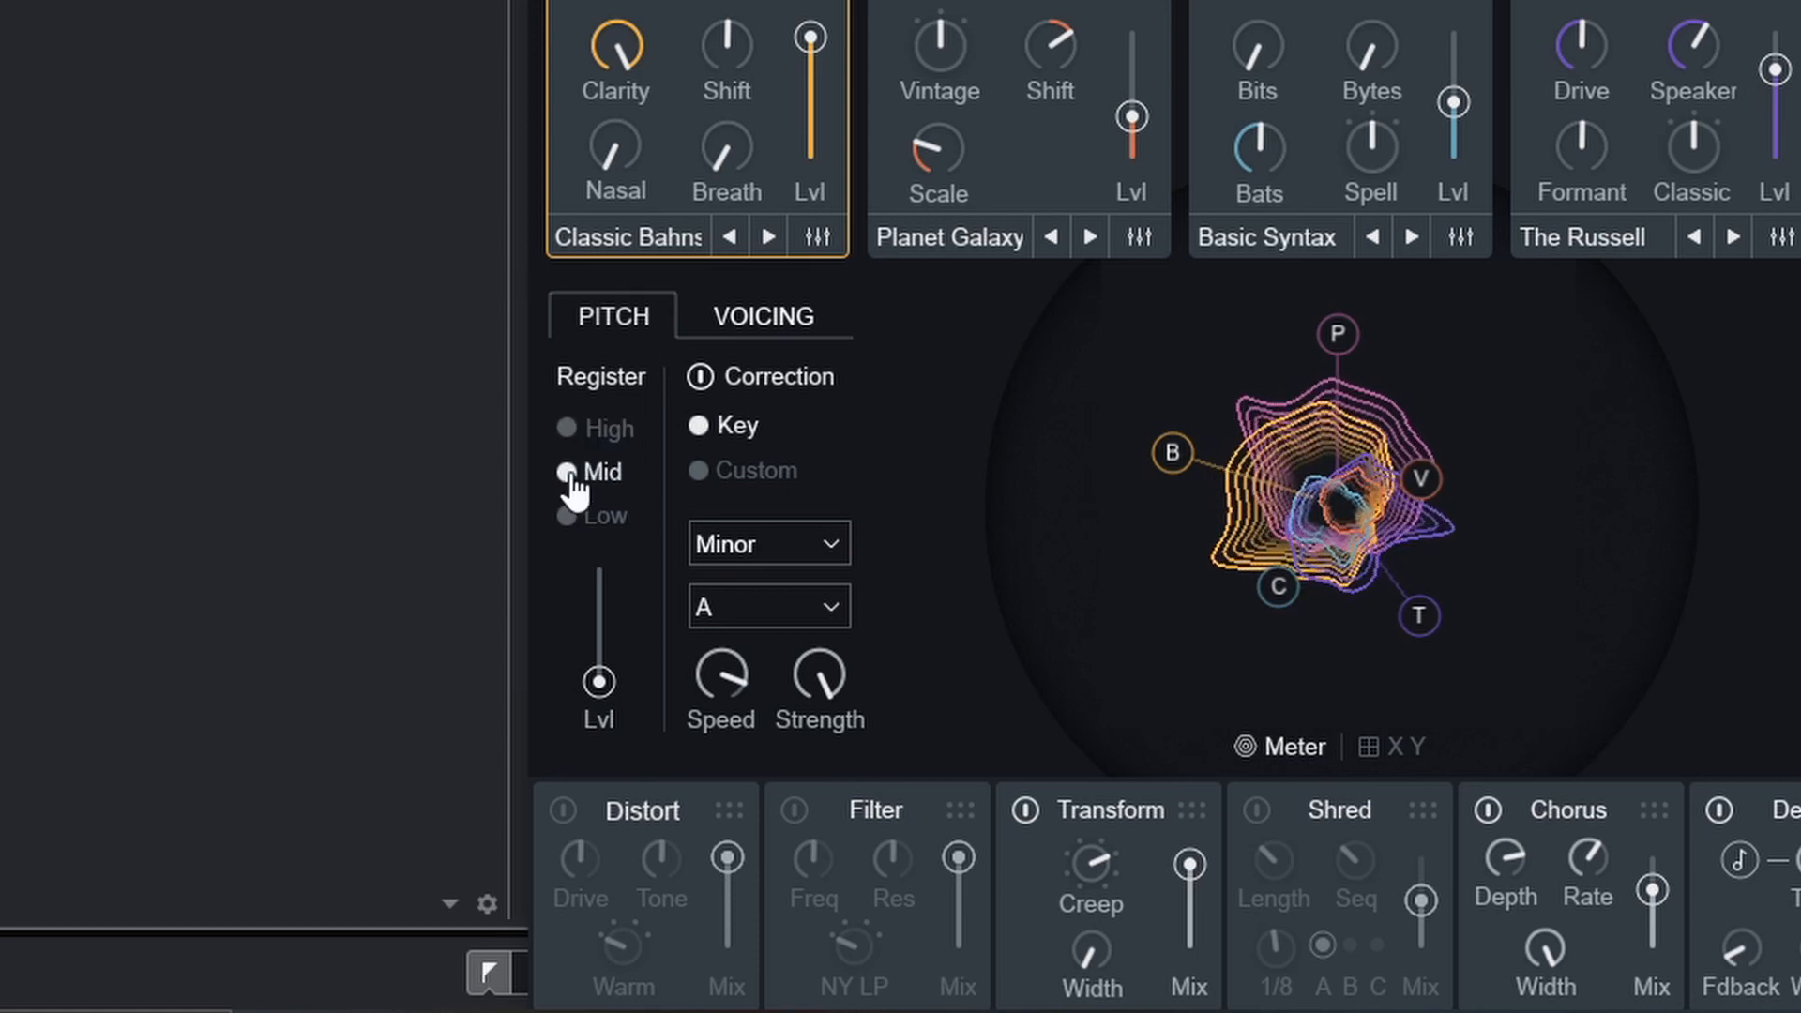
drag(598, 681, 599, 621)
click(568, 431)
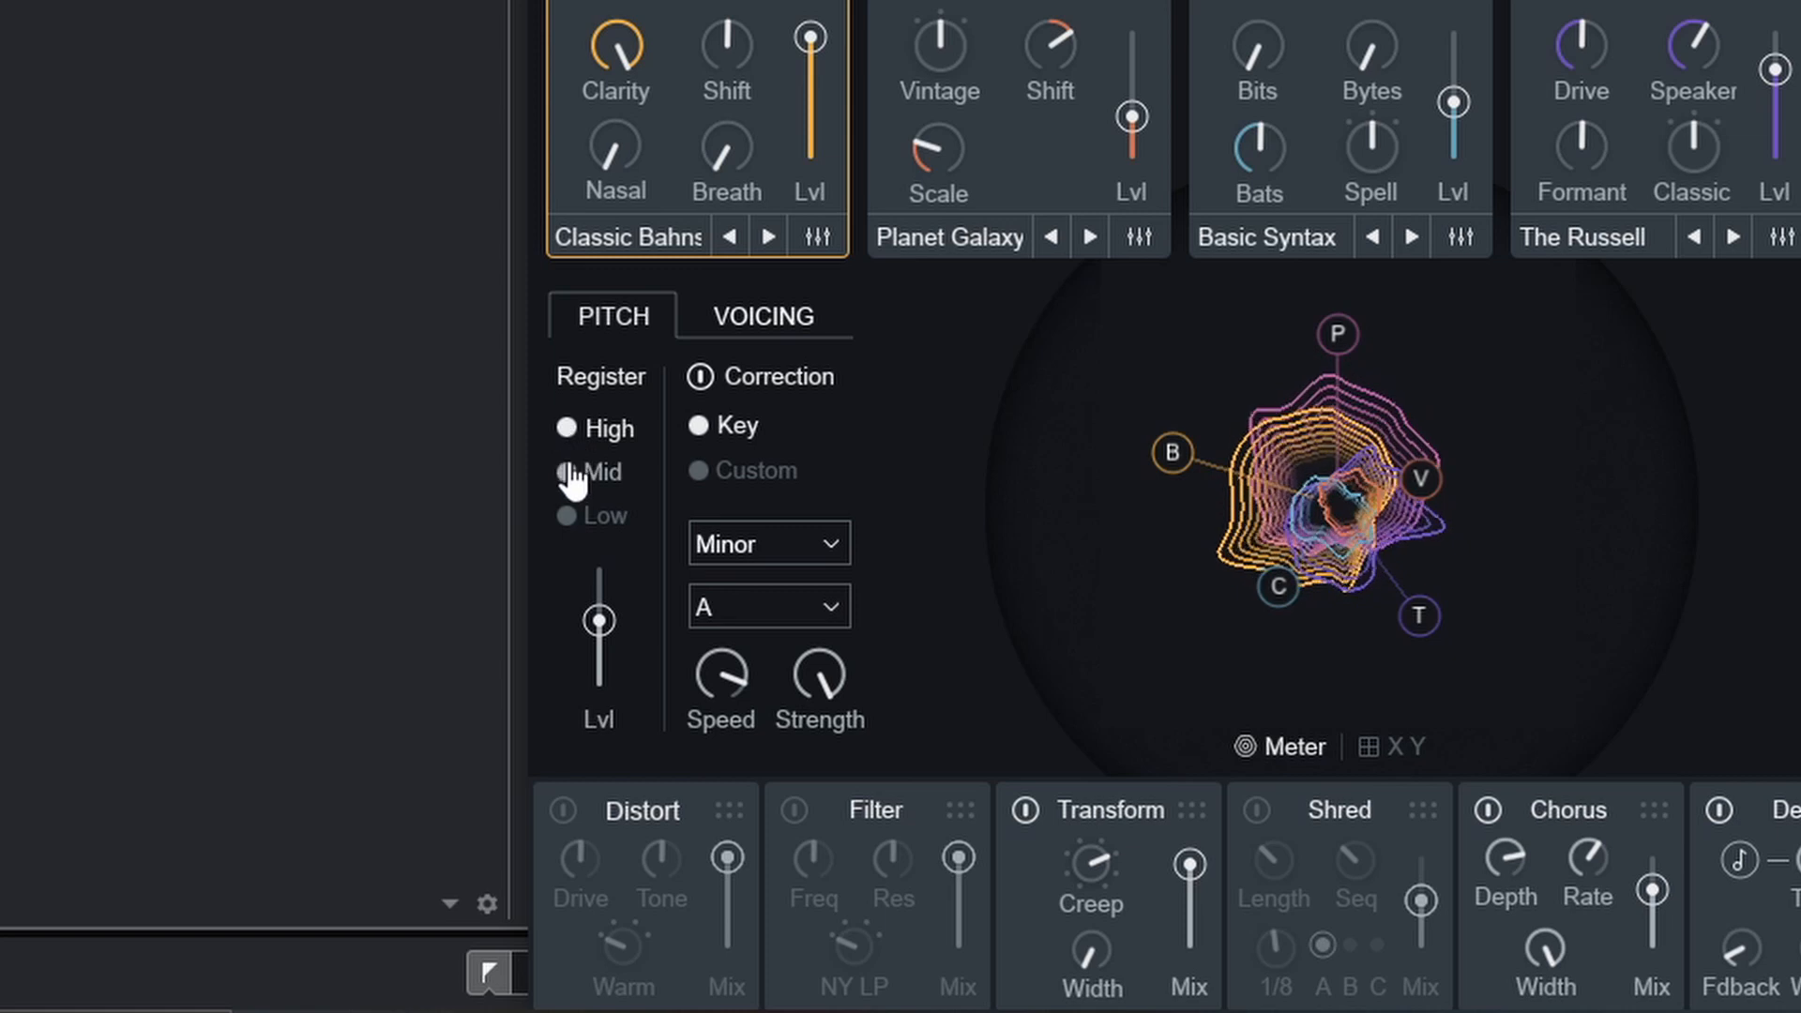
click(569, 473)
click(567, 516)
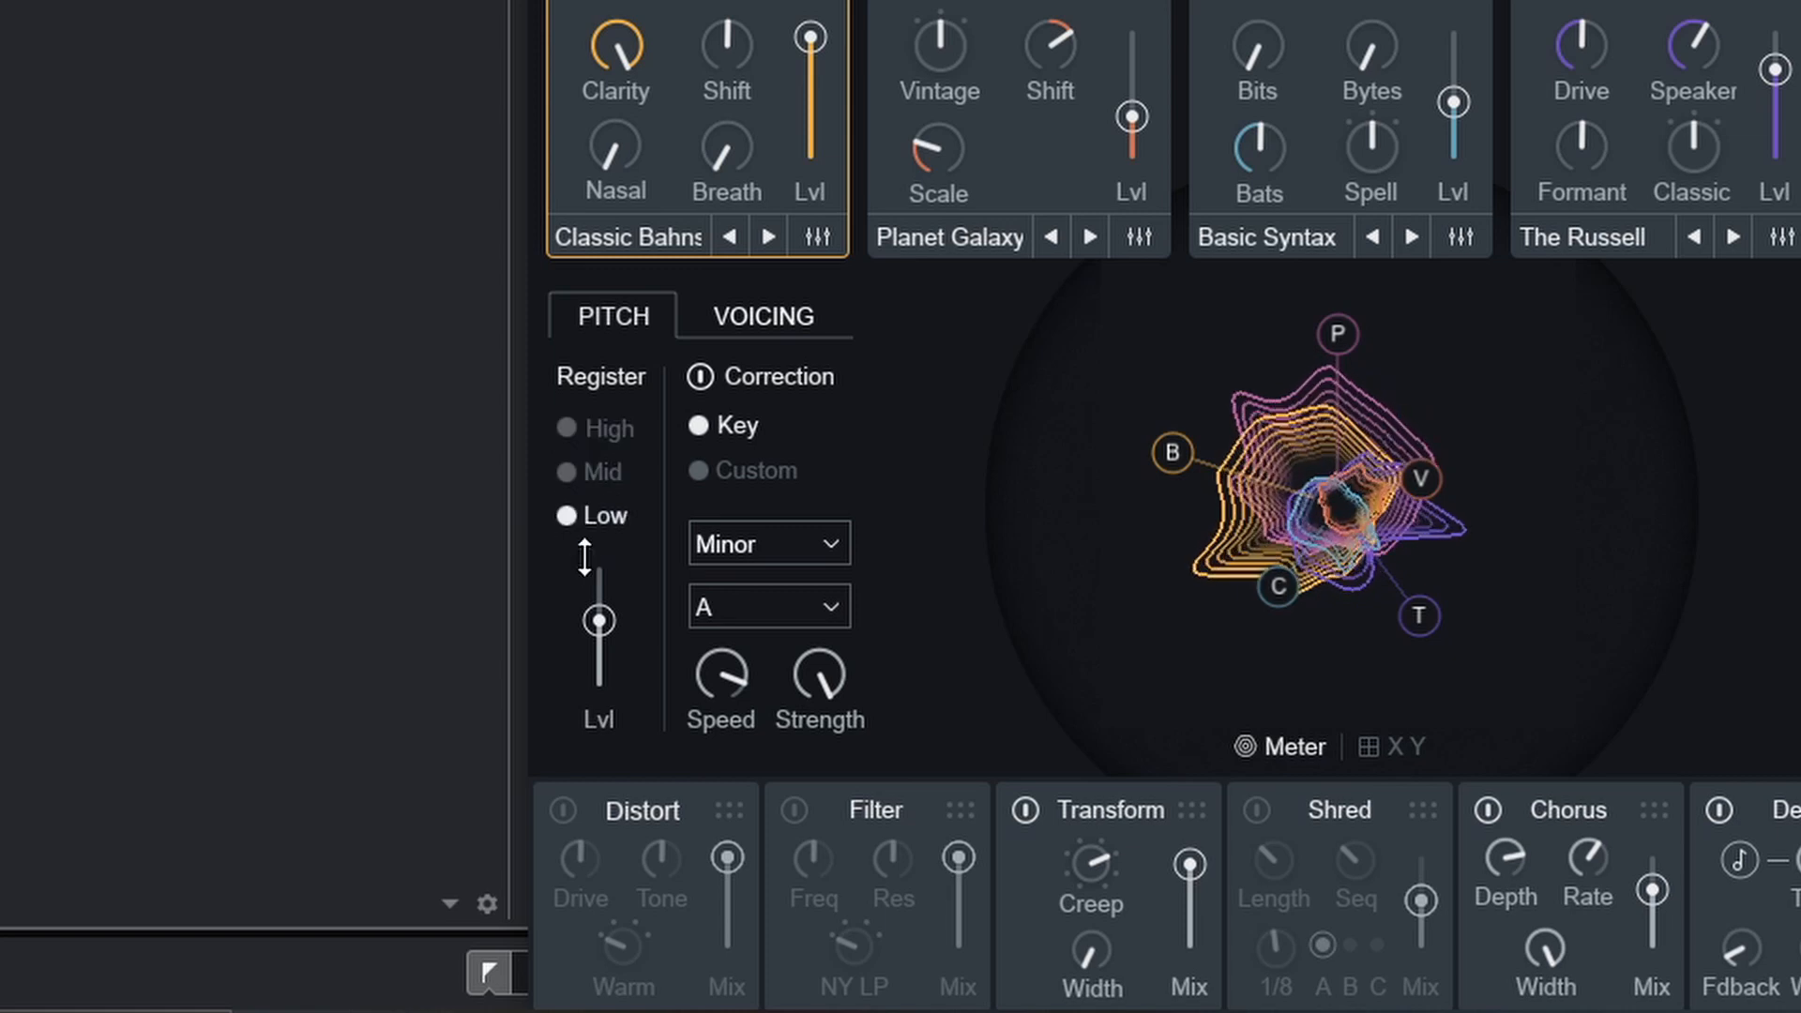
mouse_move(598, 619)
mouse_down()
mouse_move(608, 708)
mouse_move(600, 548)
mouse_move(600, 589)
mouse_up()
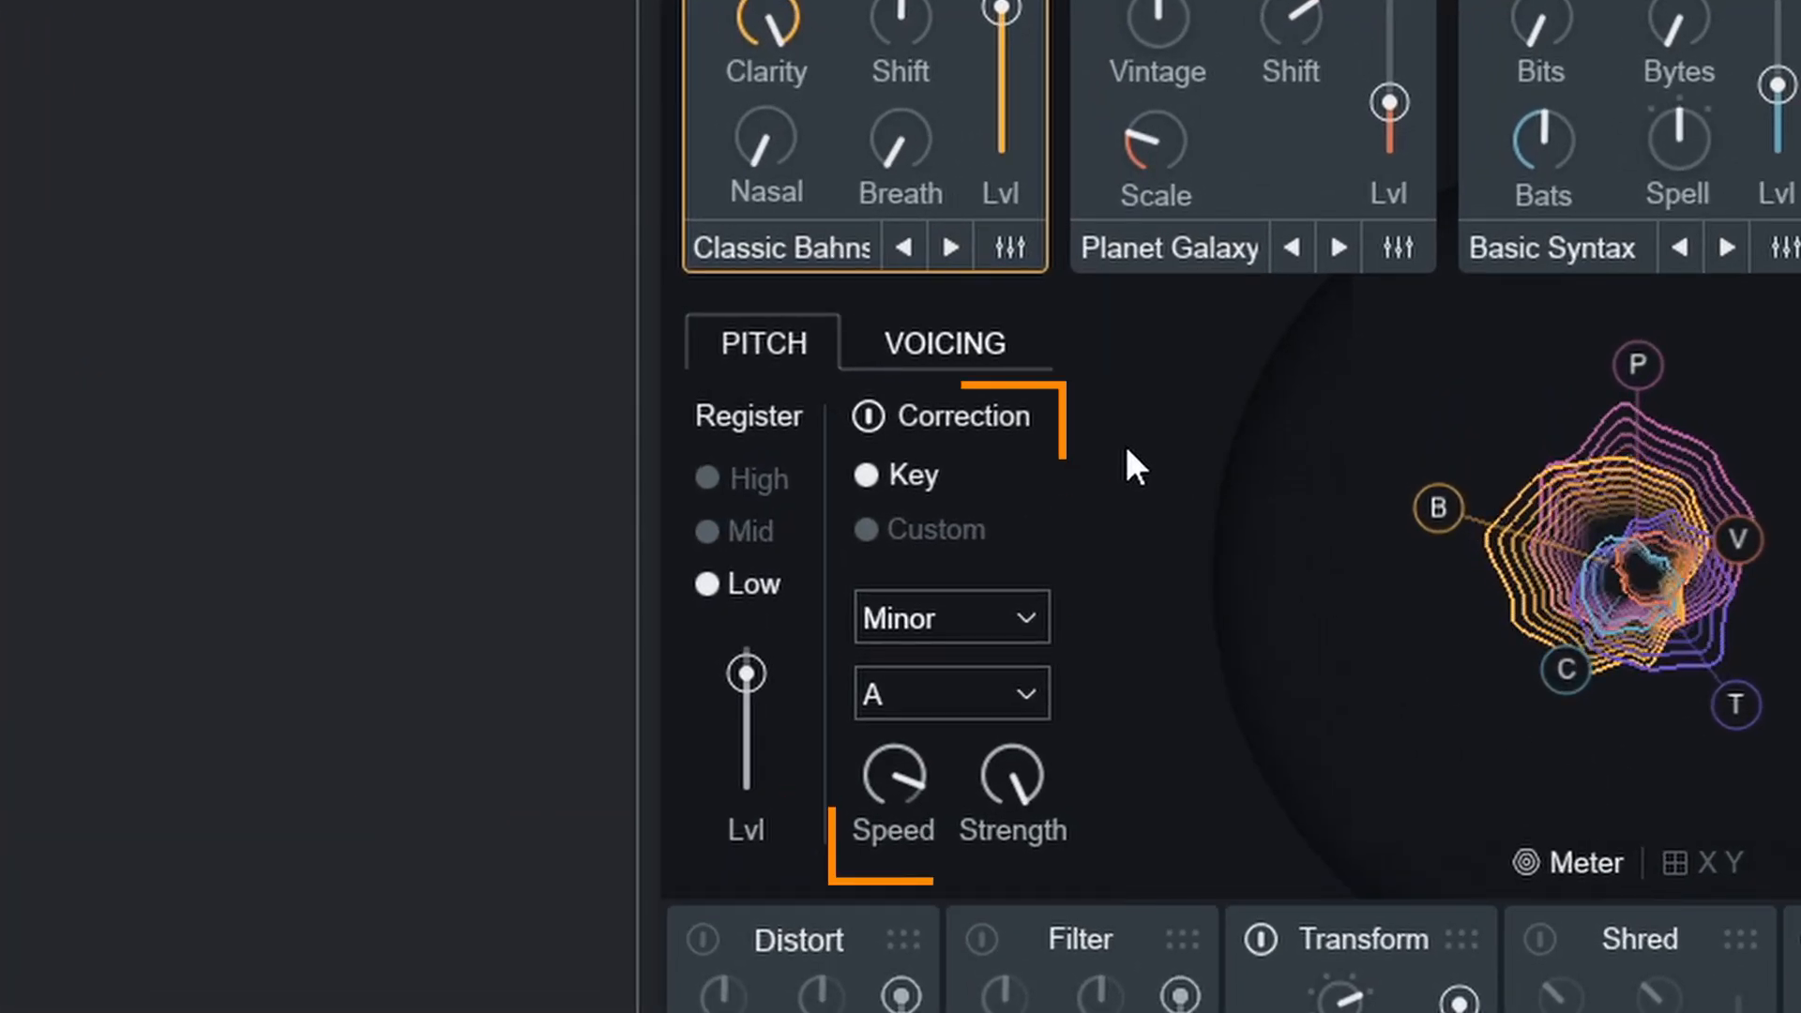
Bypass pitch correction and re-enable it, and set the correction scale to C Minor.
click(872, 420)
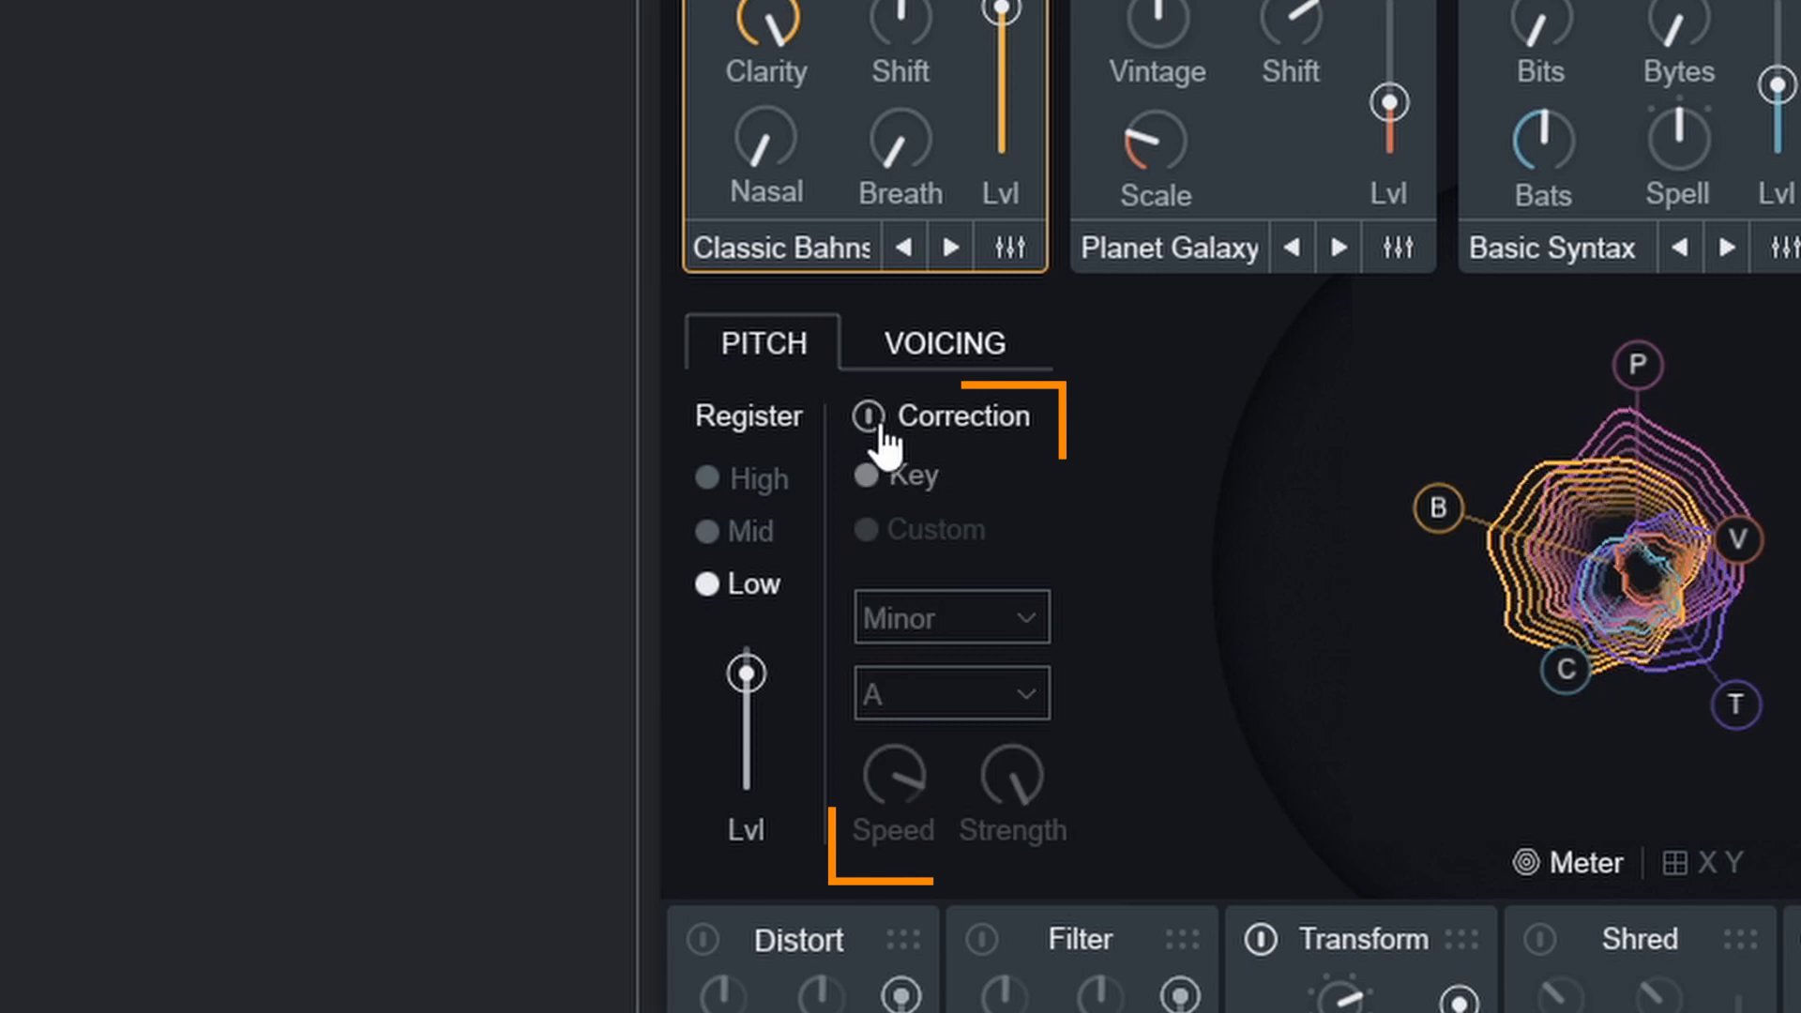
click(872, 420)
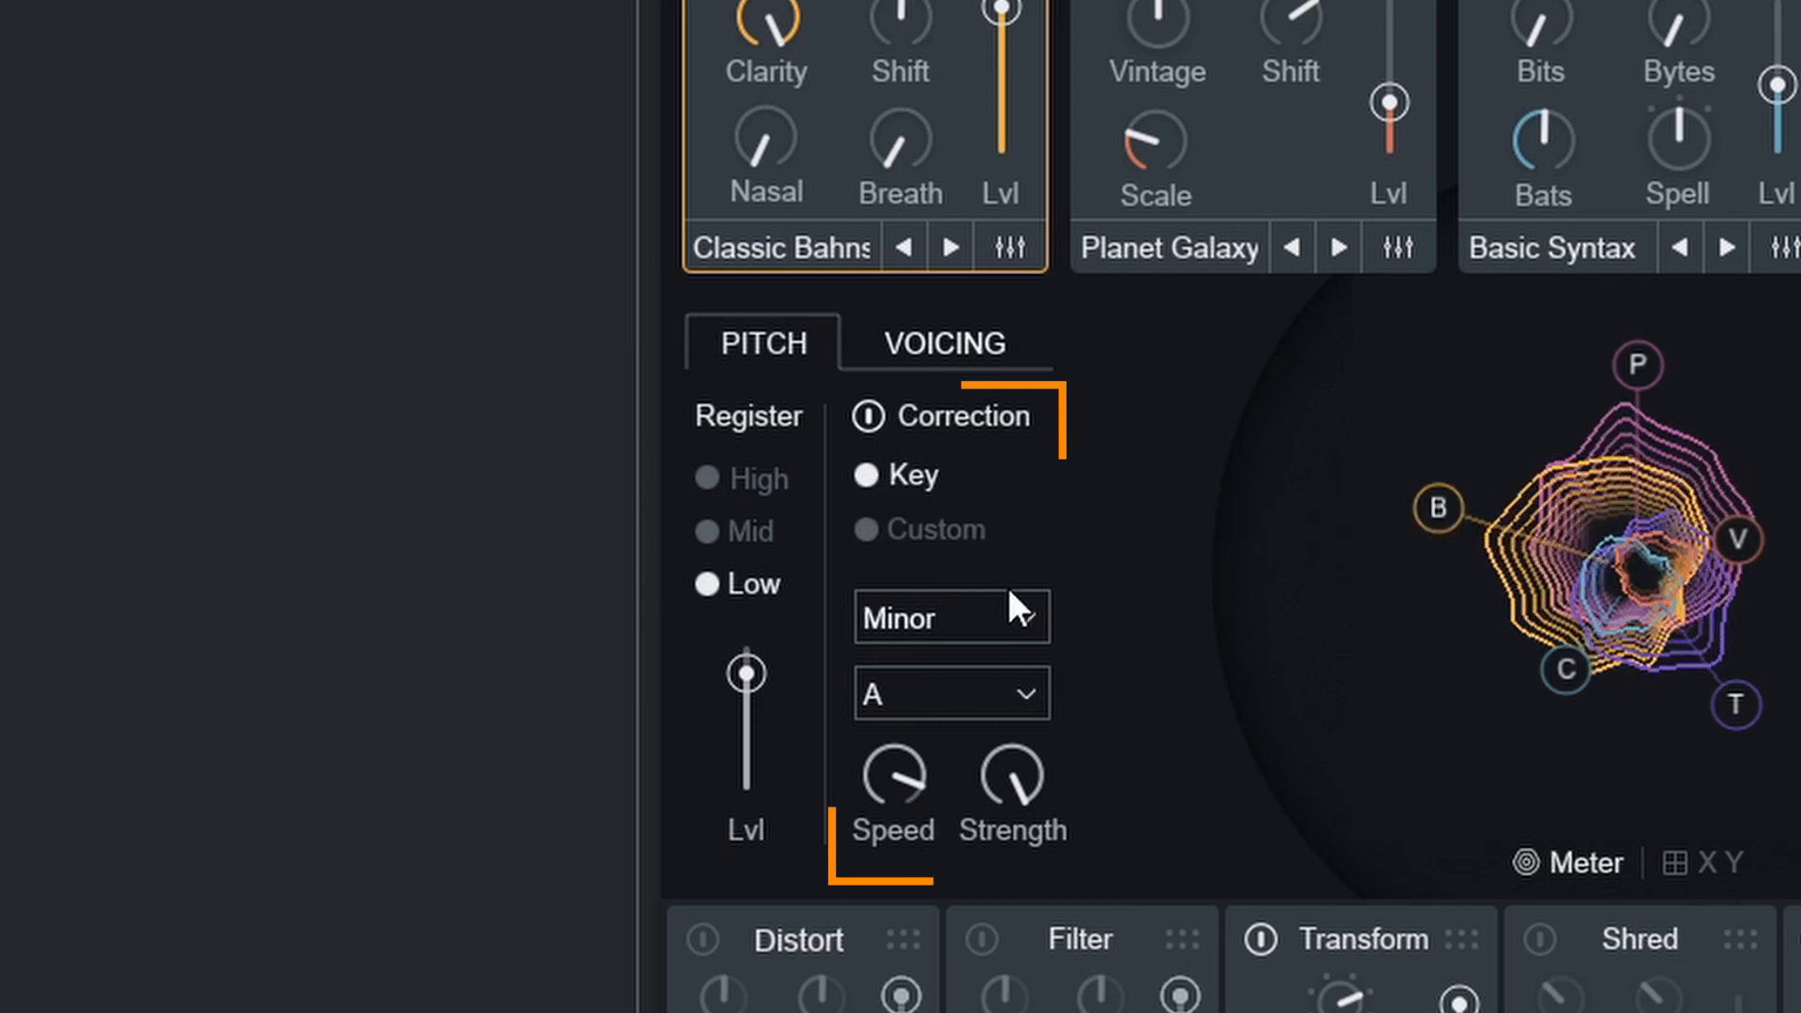
click(1005, 628)
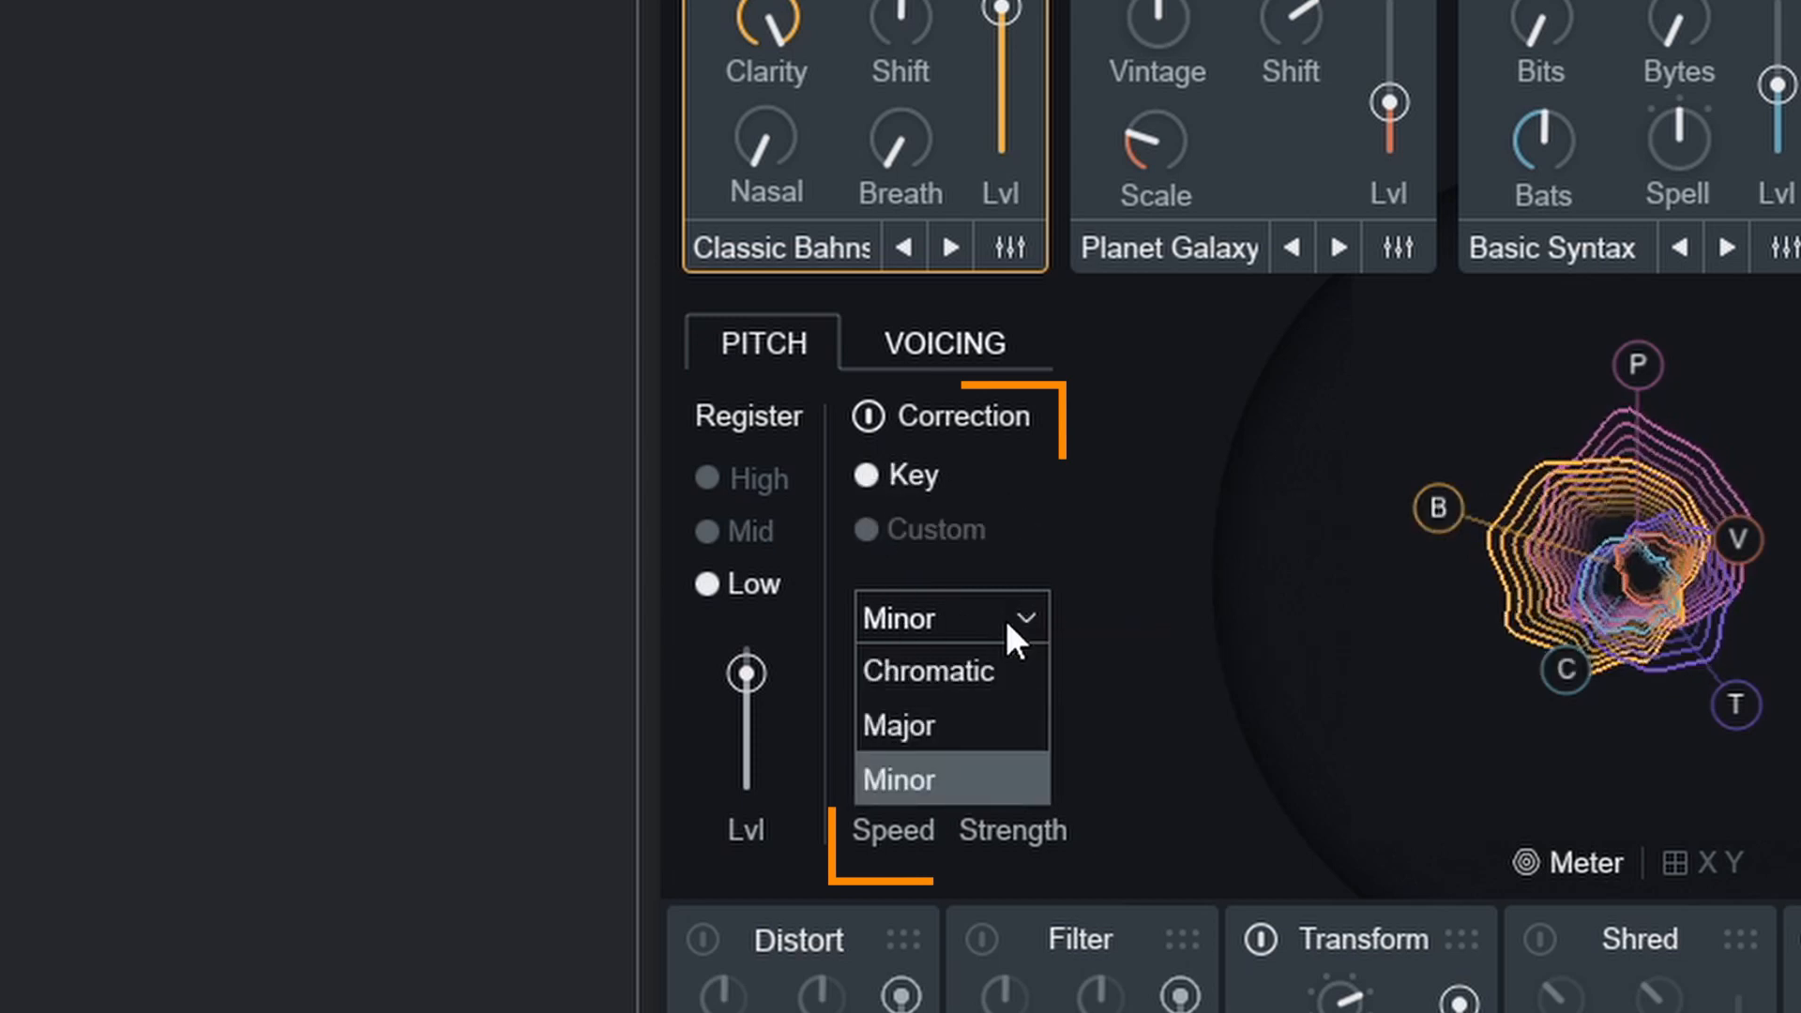
click(985, 779)
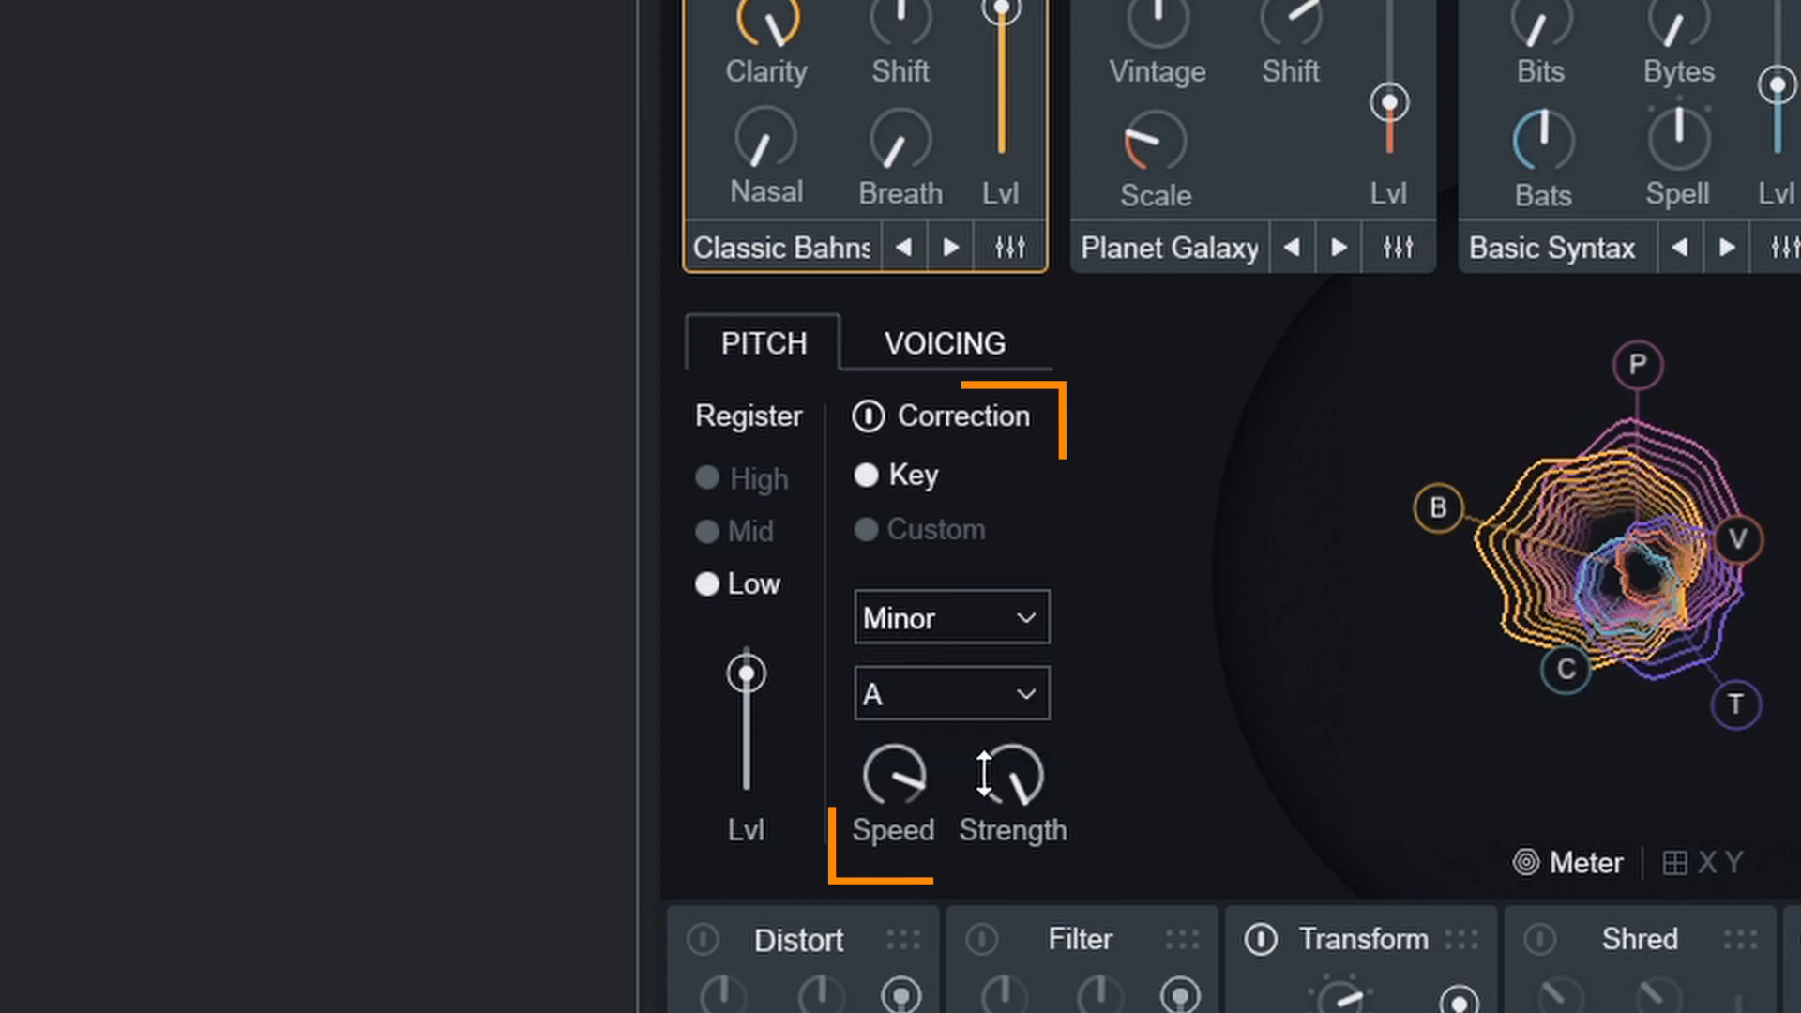
click(1026, 698)
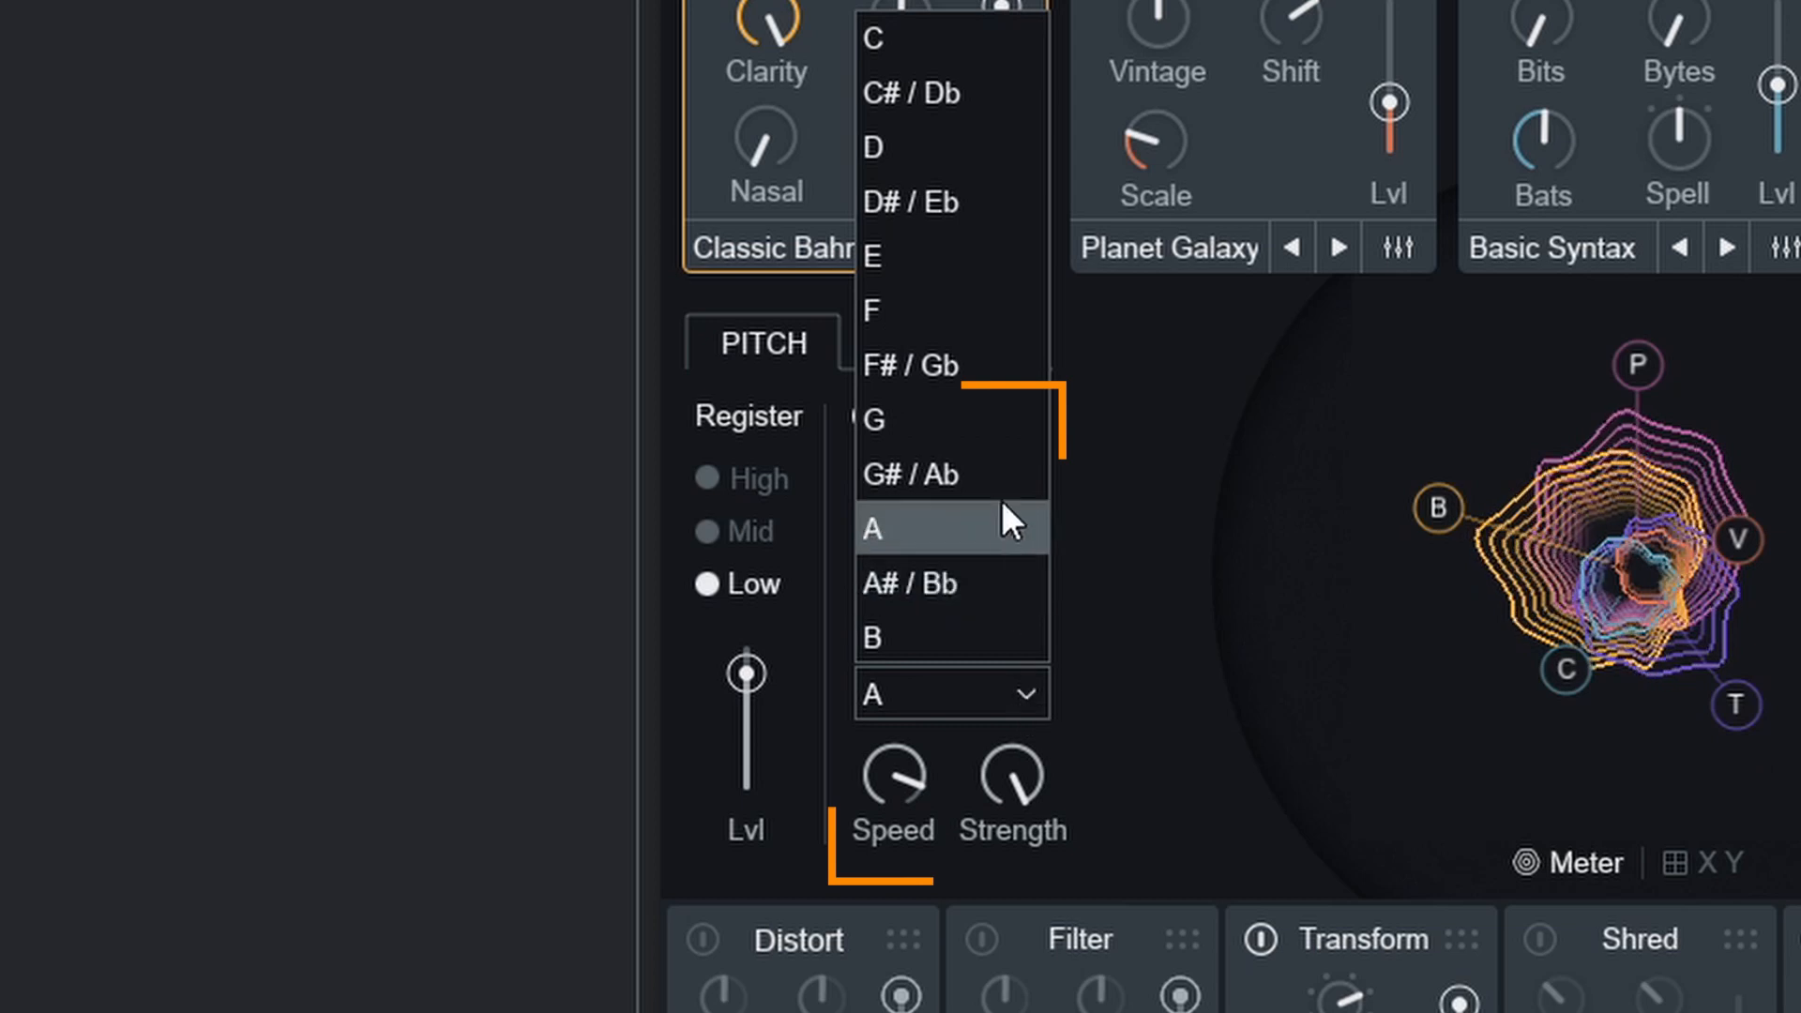
click(923, 49)
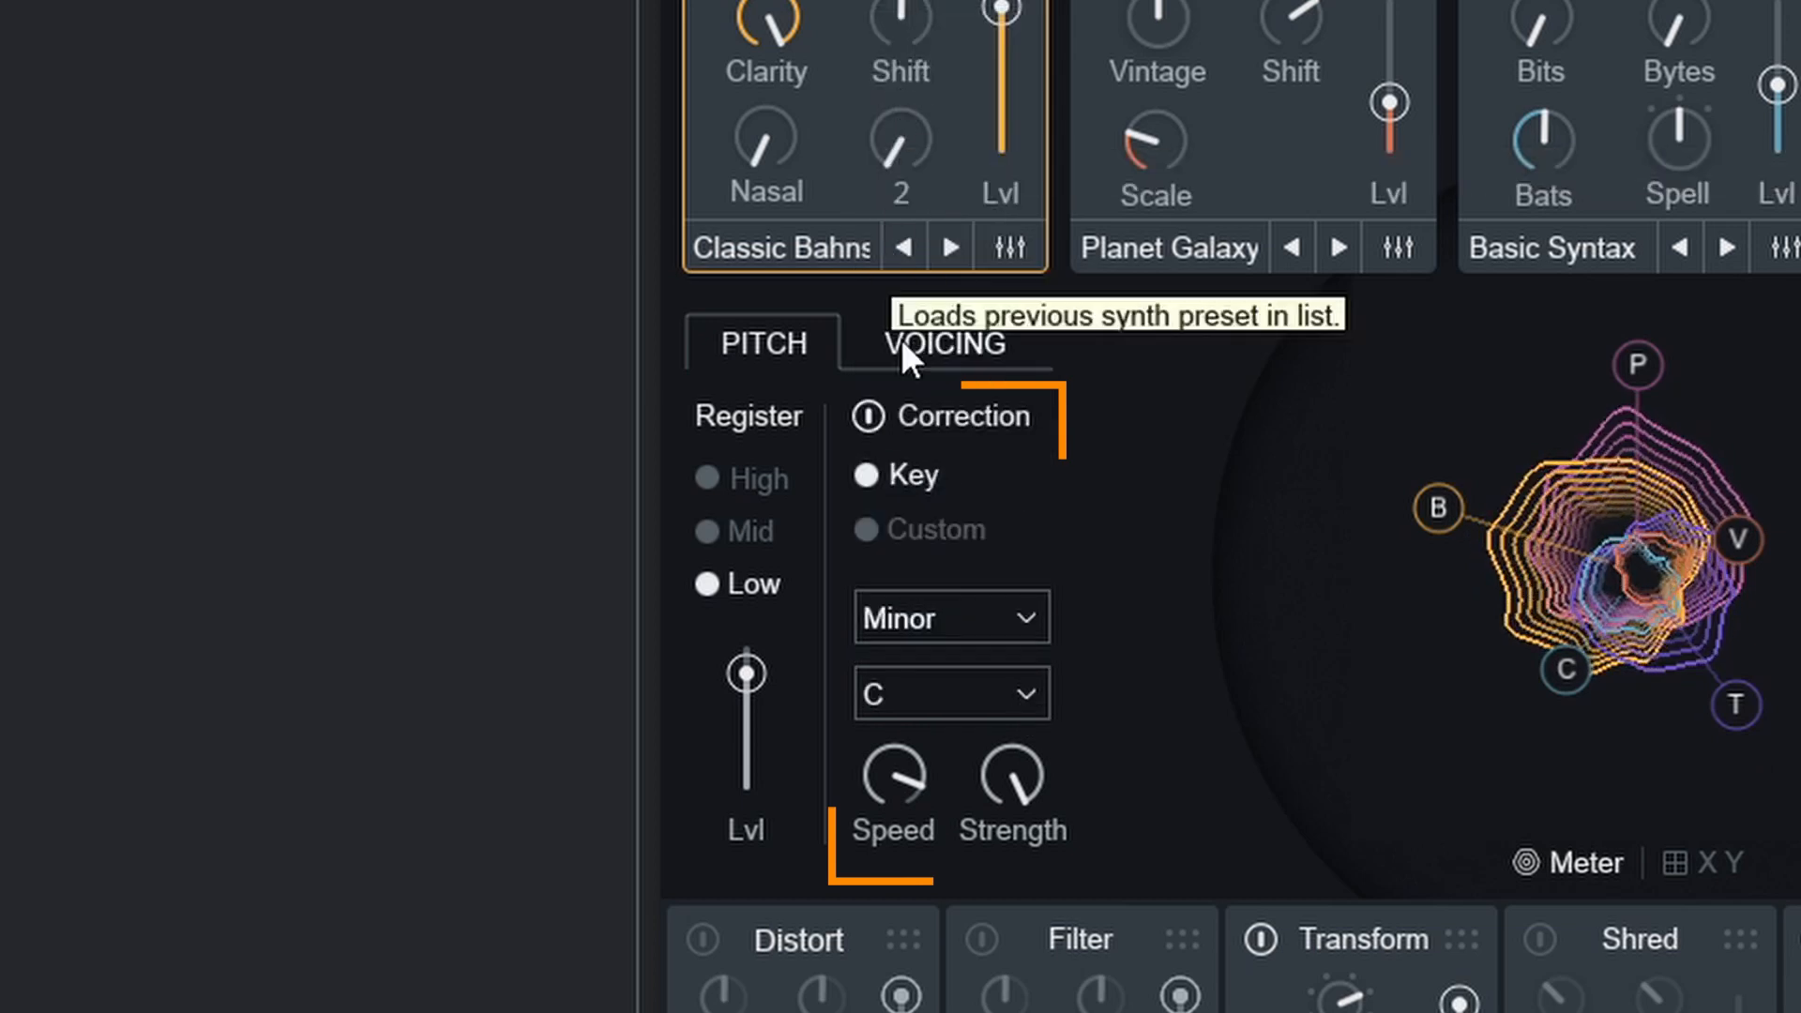
mouse_move(1010, 777)
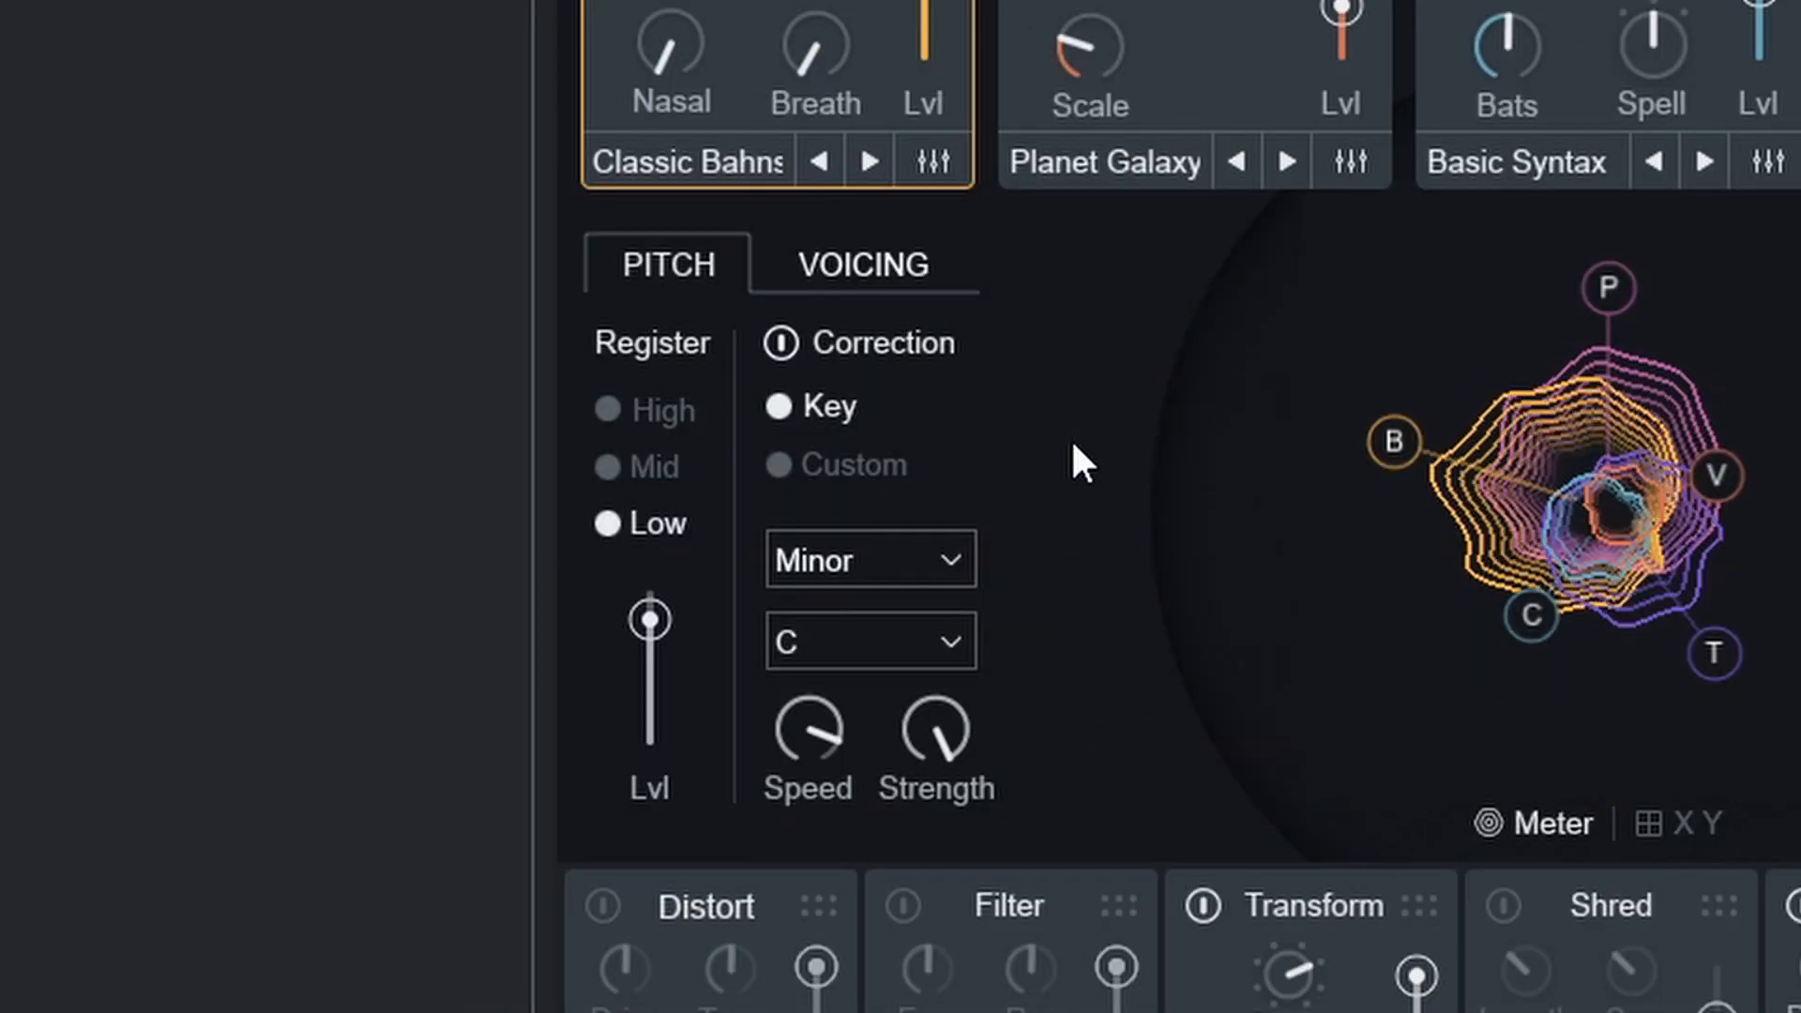
Switch pitch correction to Custom and disable several notes on its scale keyboard.
click(872, 472)
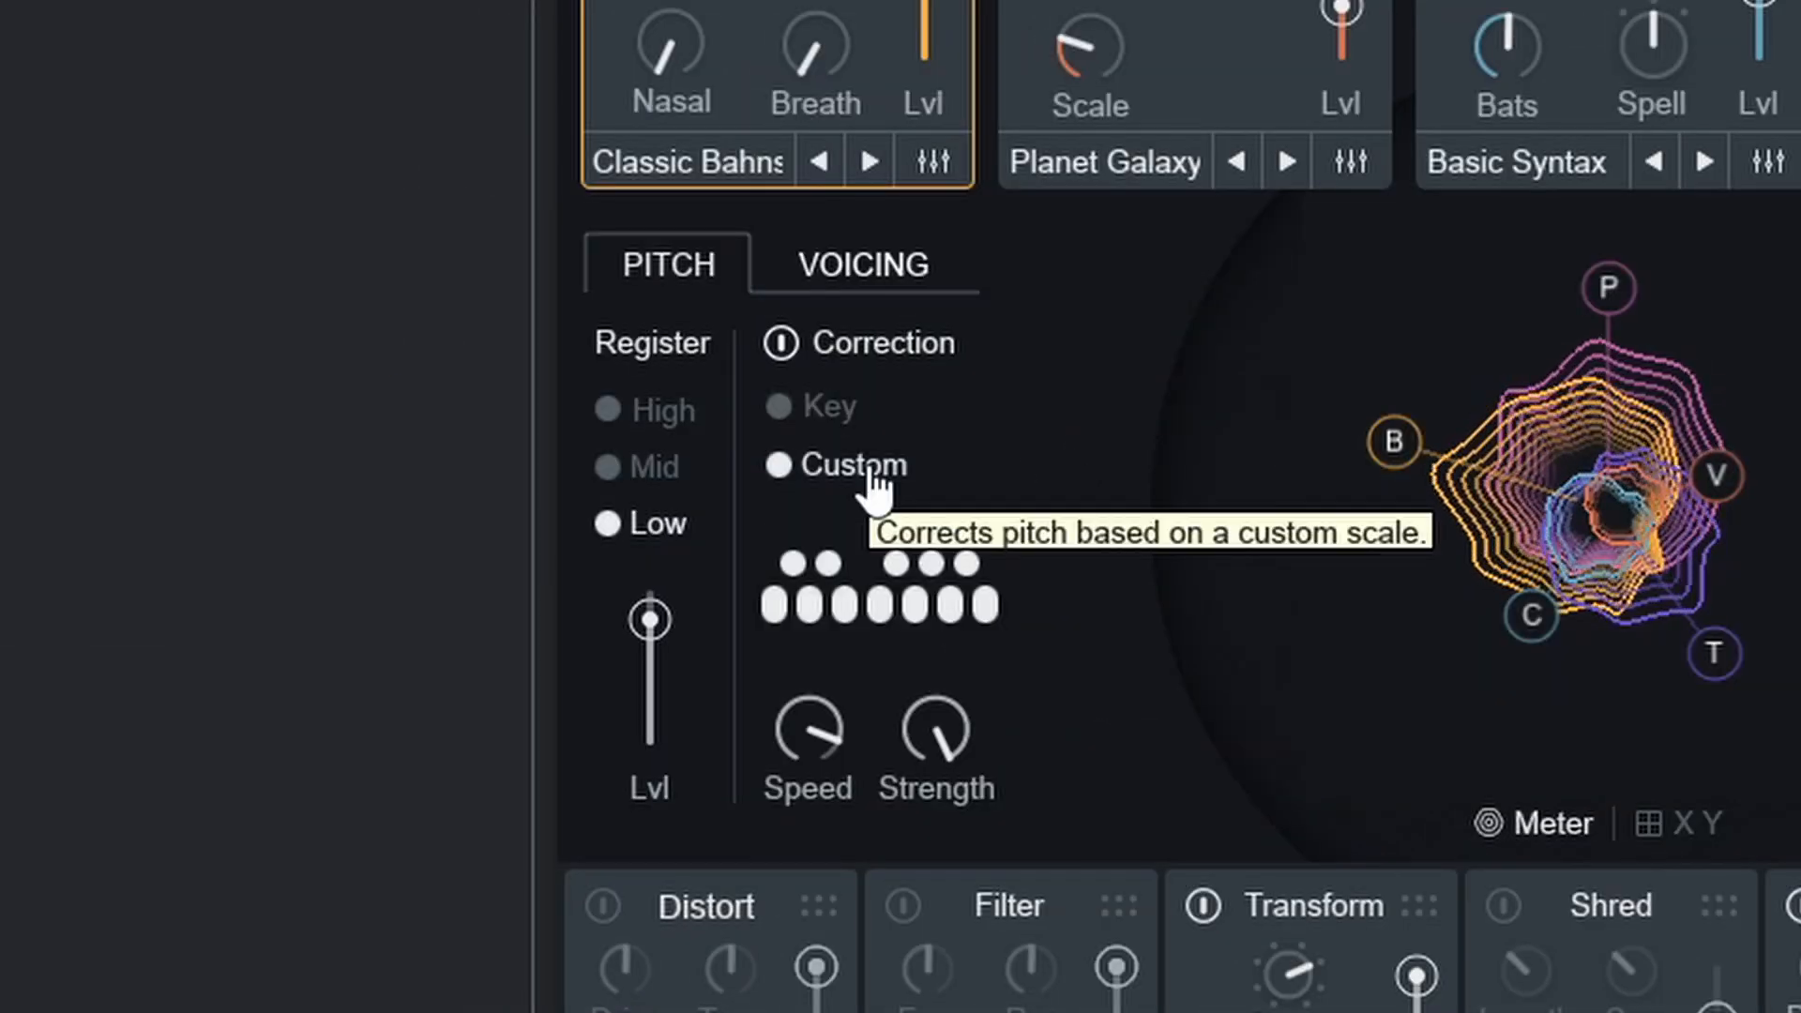
click(773, 605)
click(773, 606)
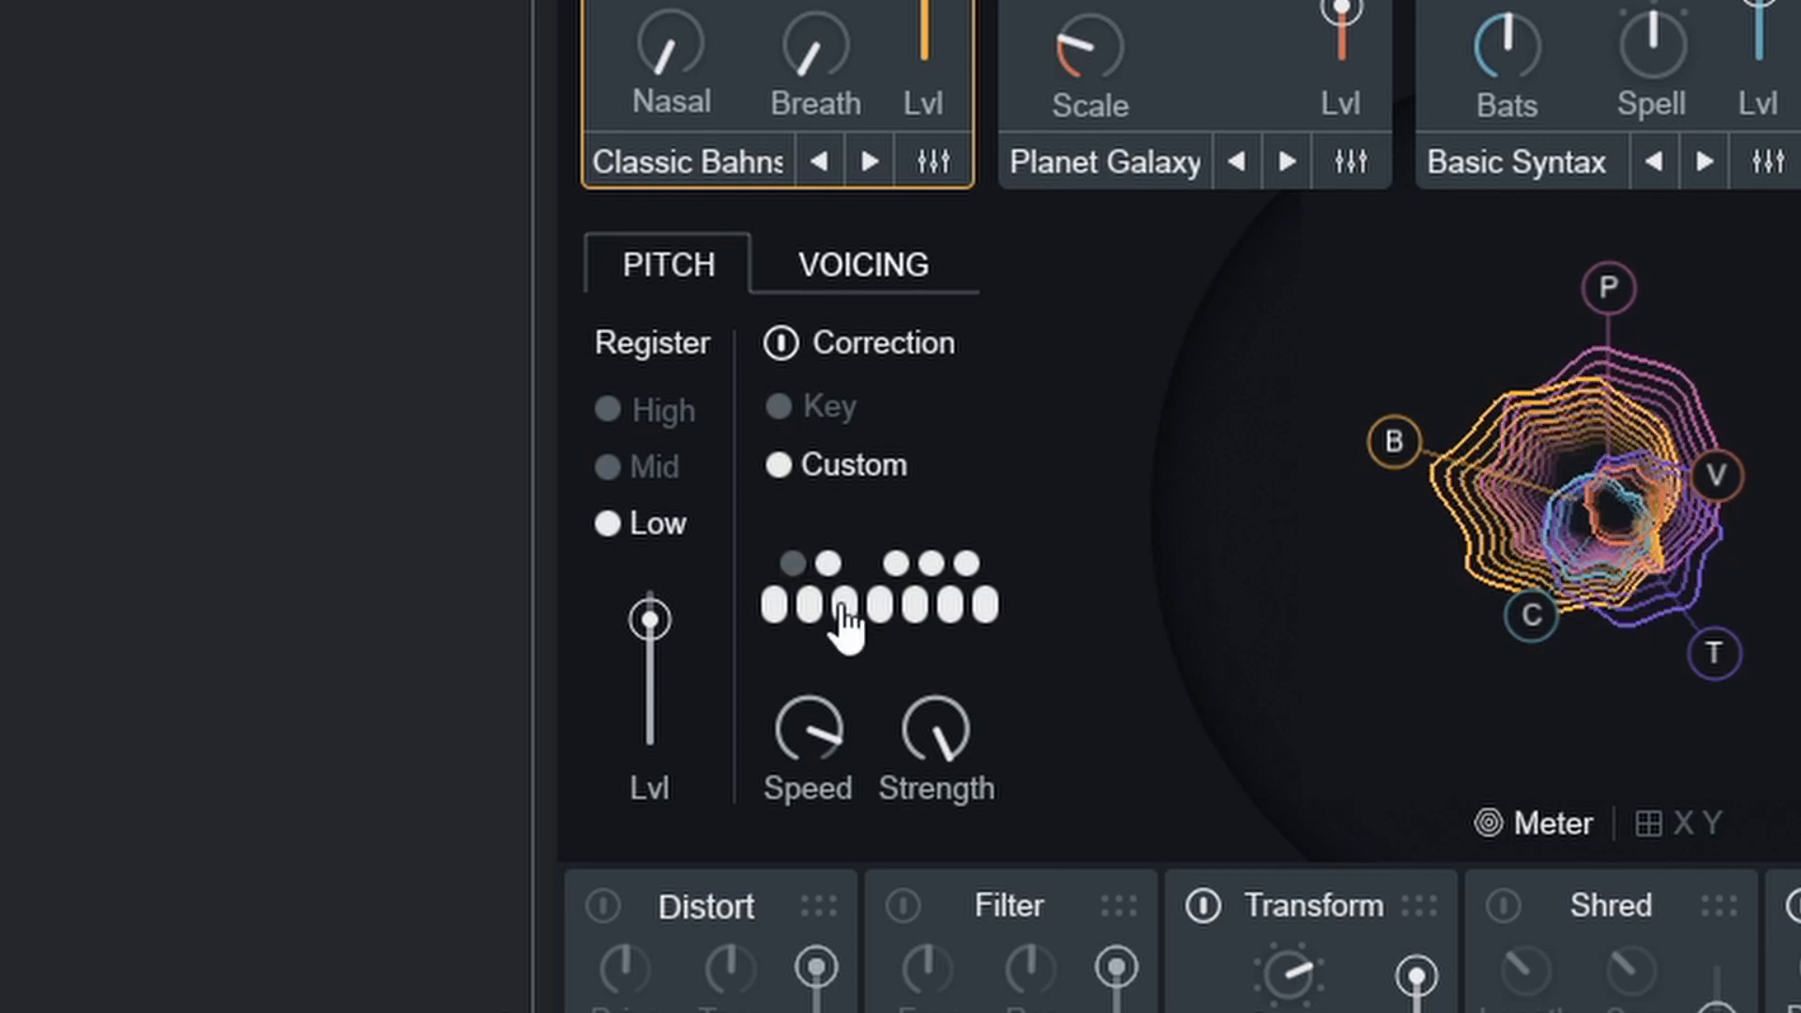
click(897, 566)
click(914, 605)
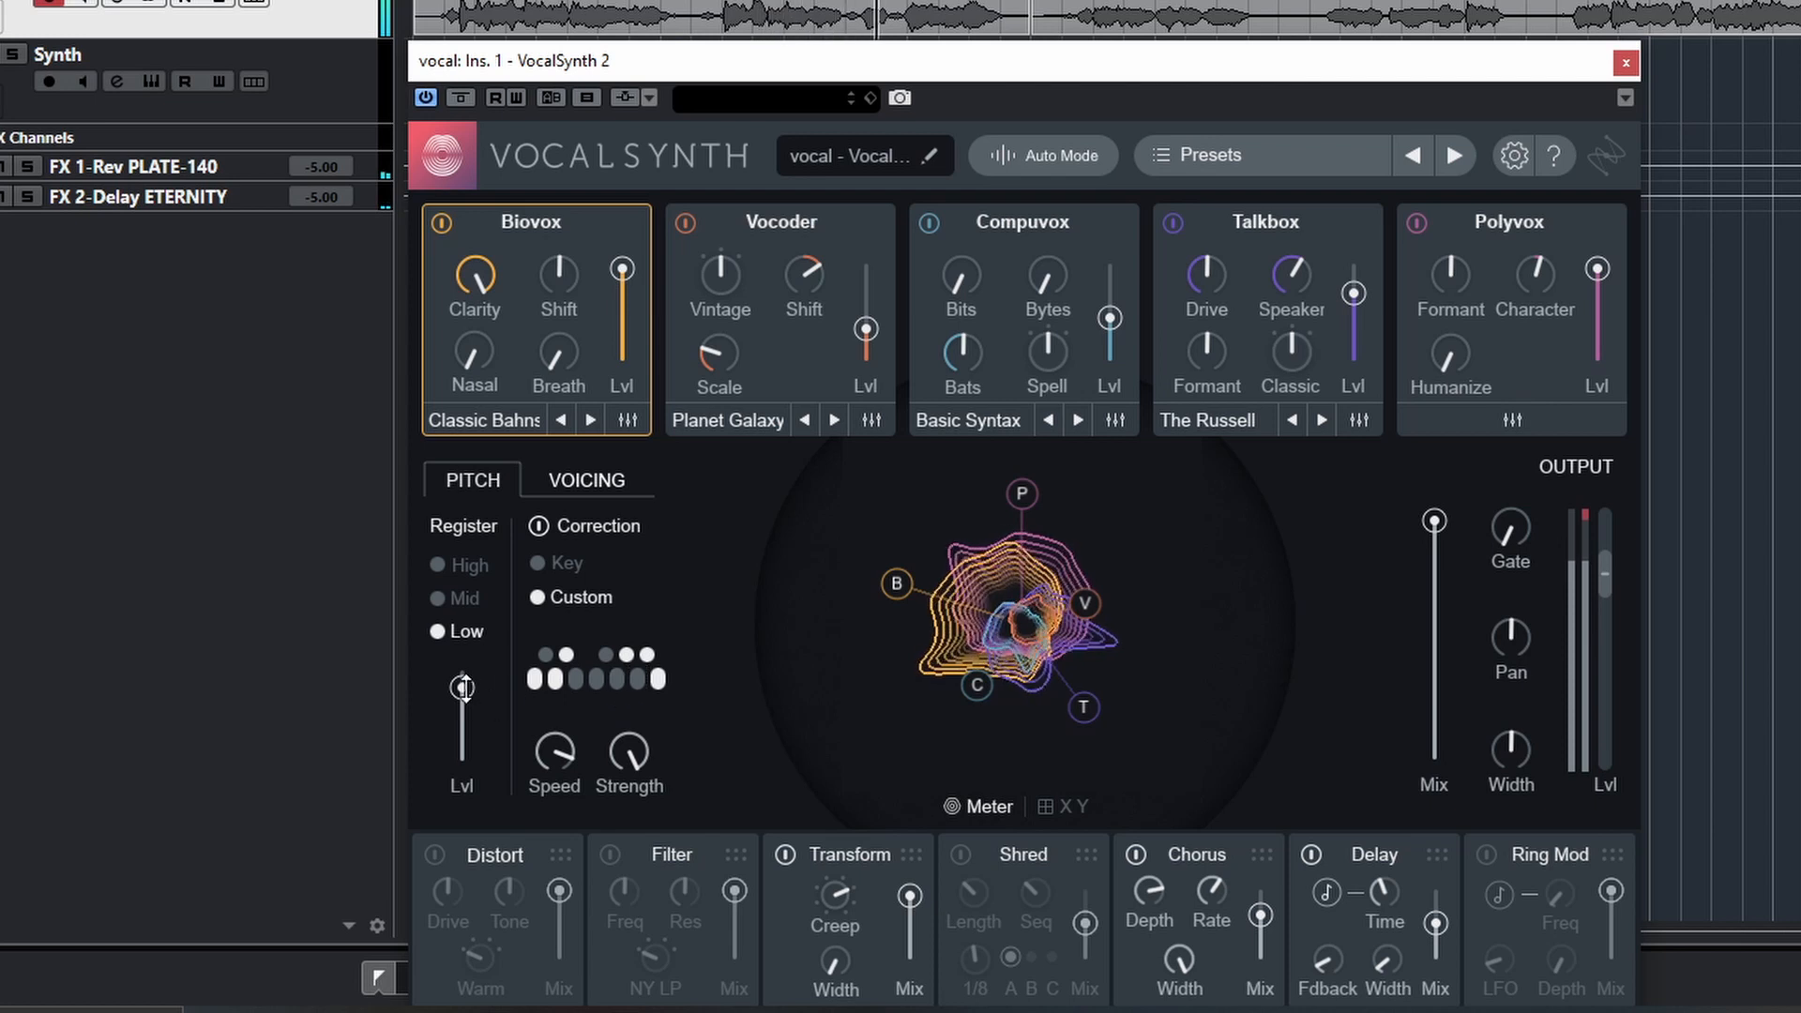
Lower the pitch level to 43 and the correction speed, and enable only the natural notes in the custom scale.
drag(462, 687, 575, 805)
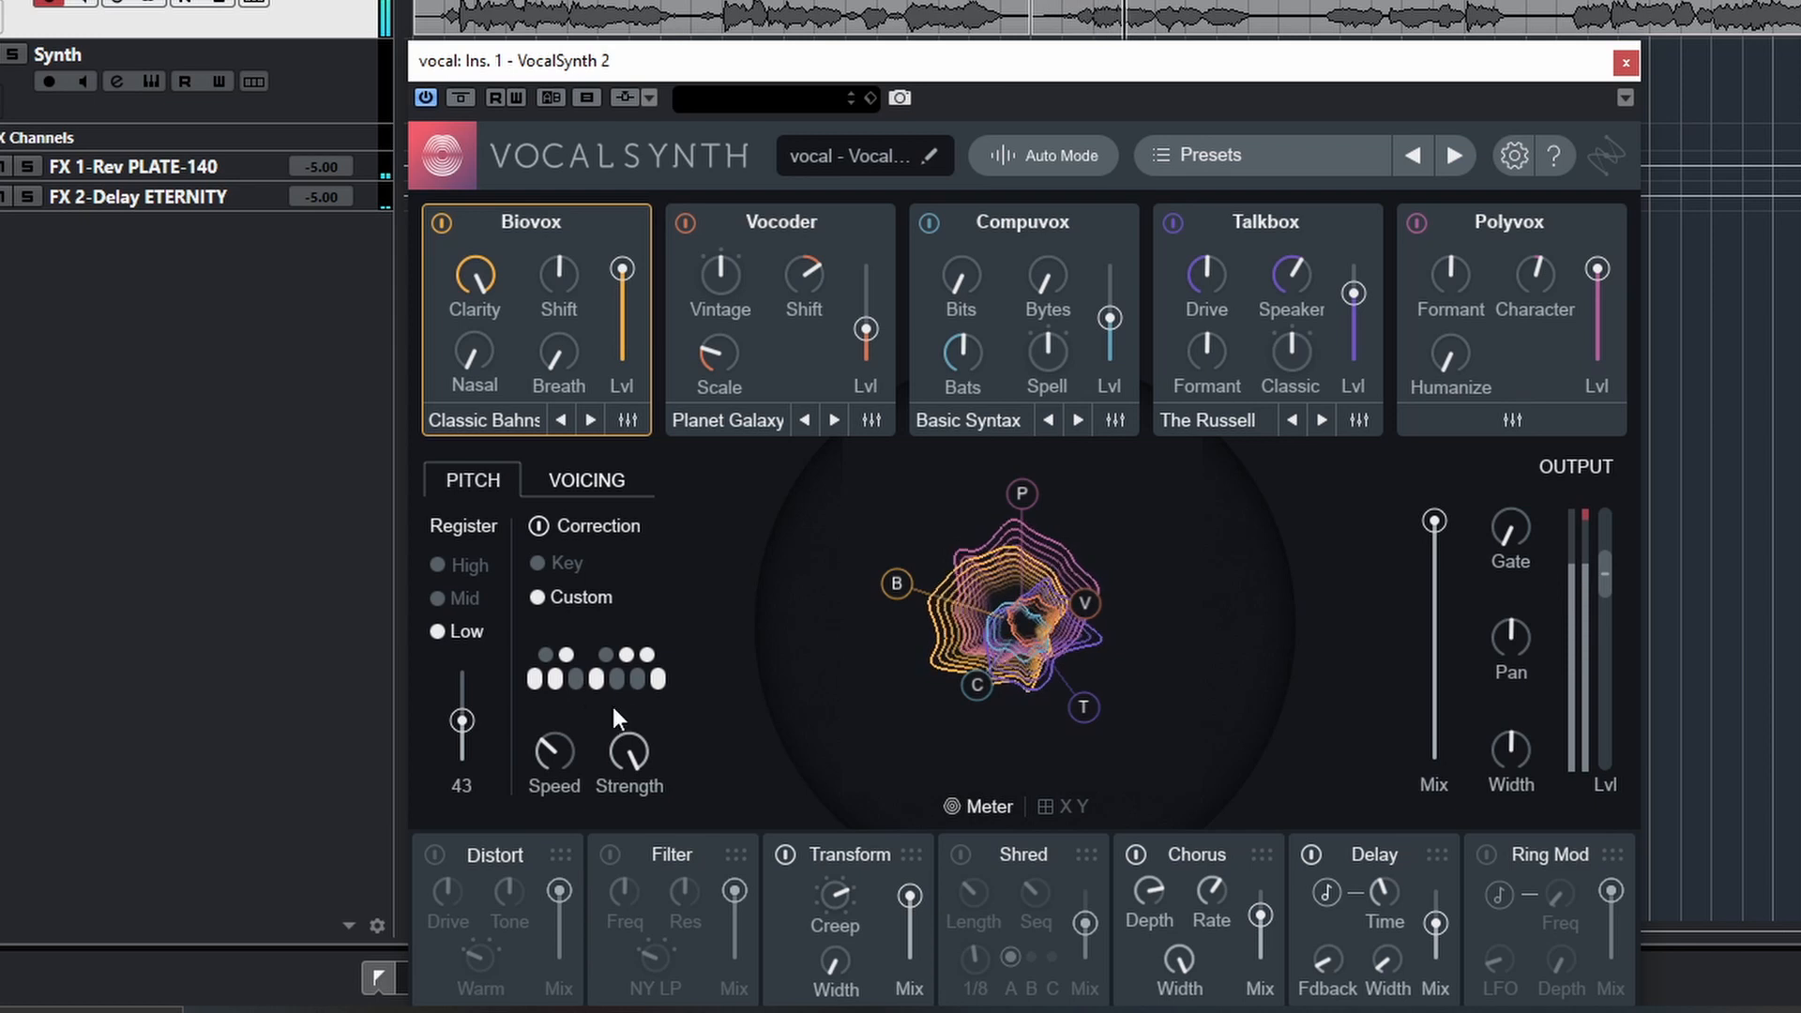
click(597, 678)
click(617, 678)
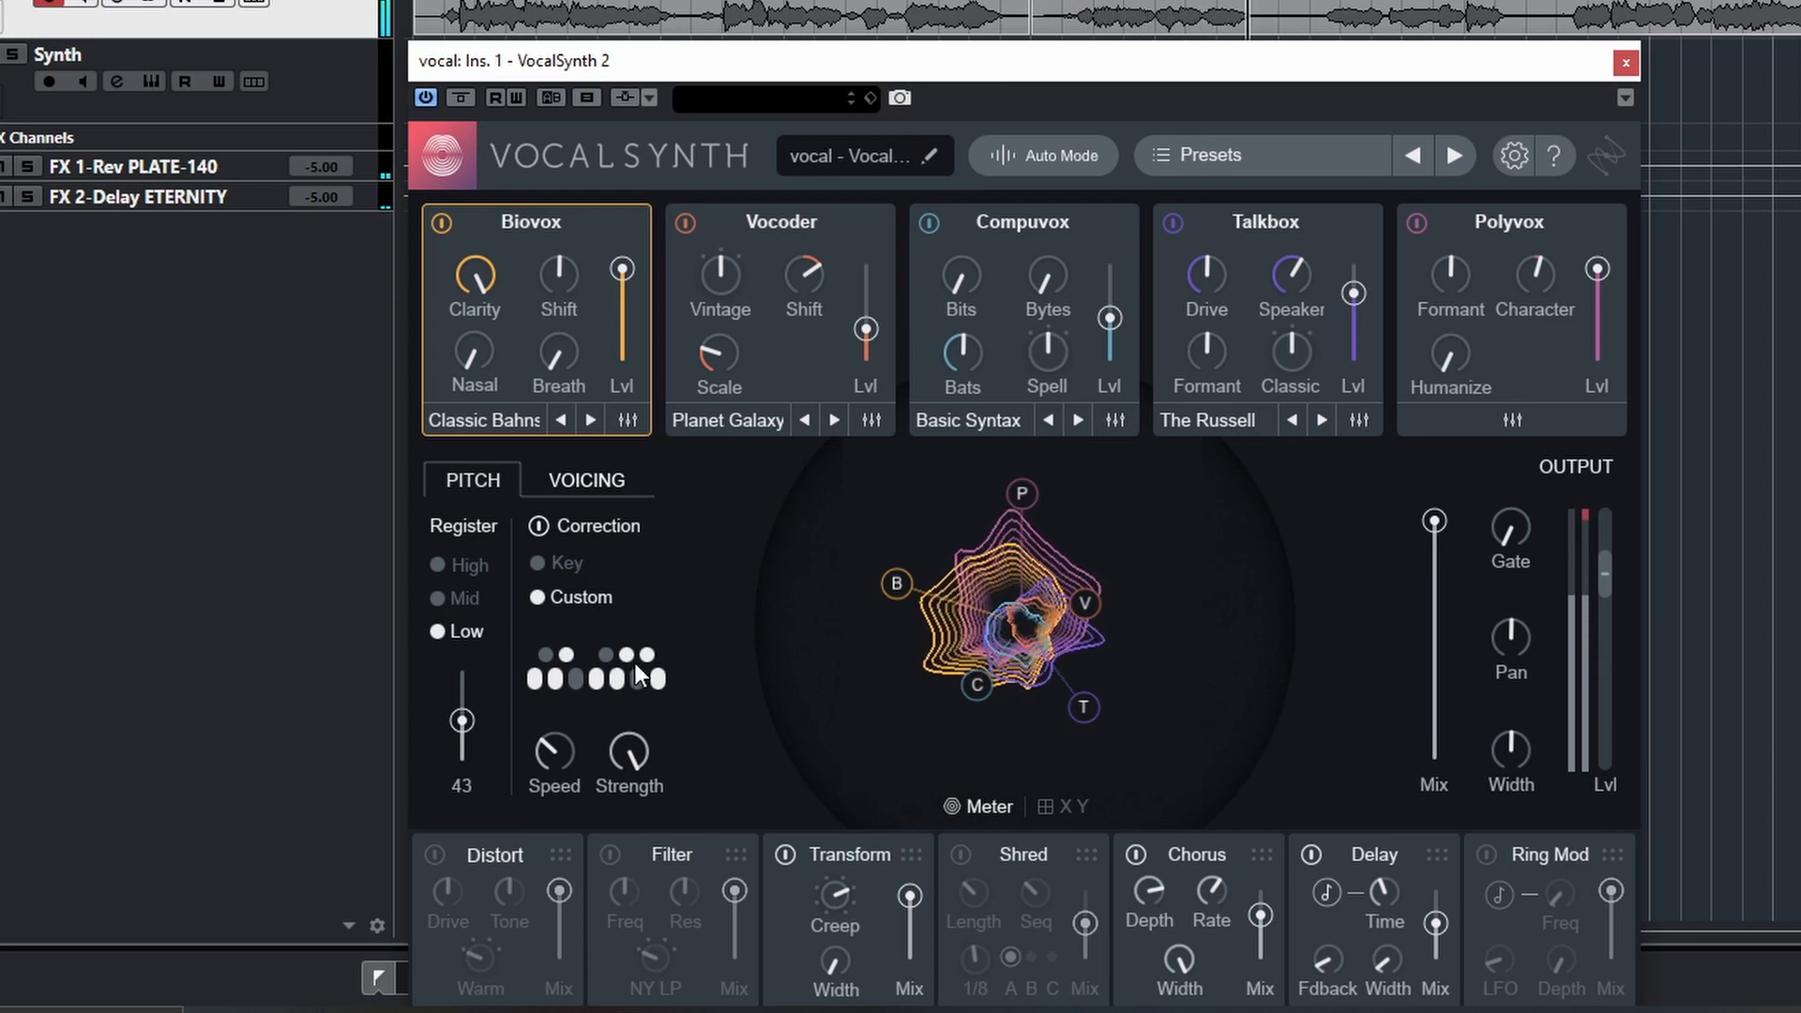
click(660, 680)
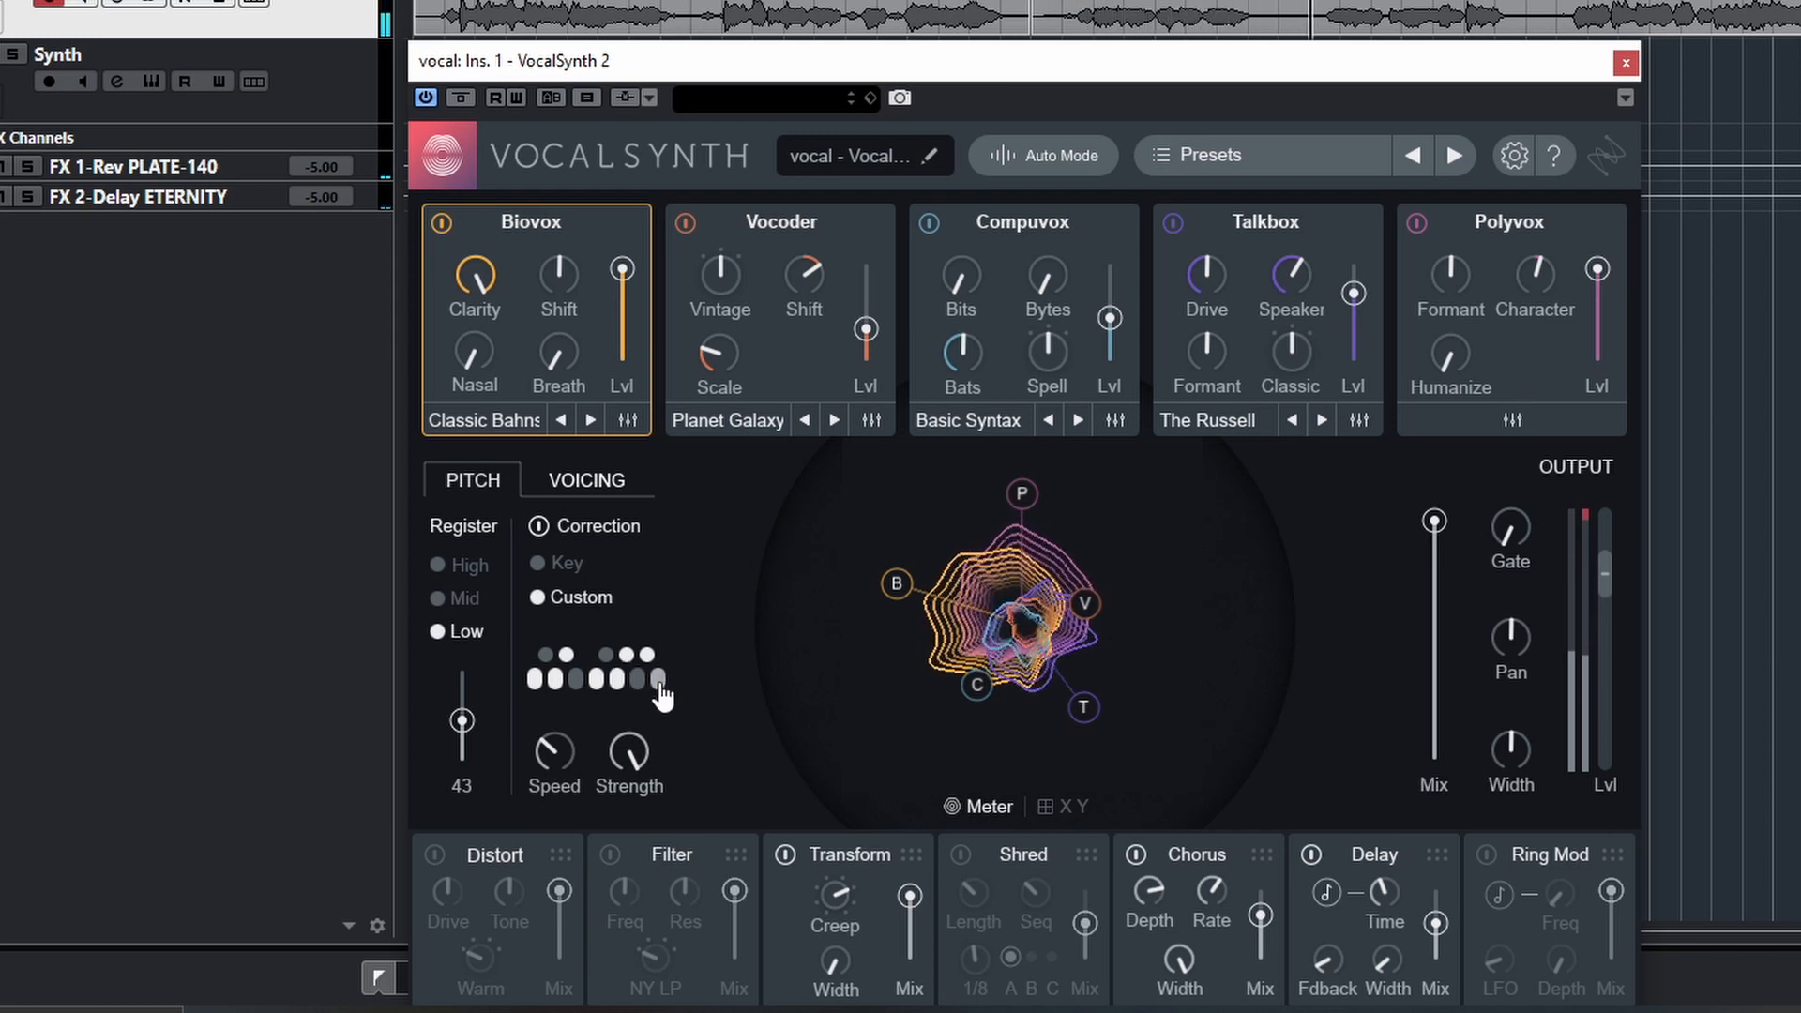
click(576, 681)
click(565, 654)
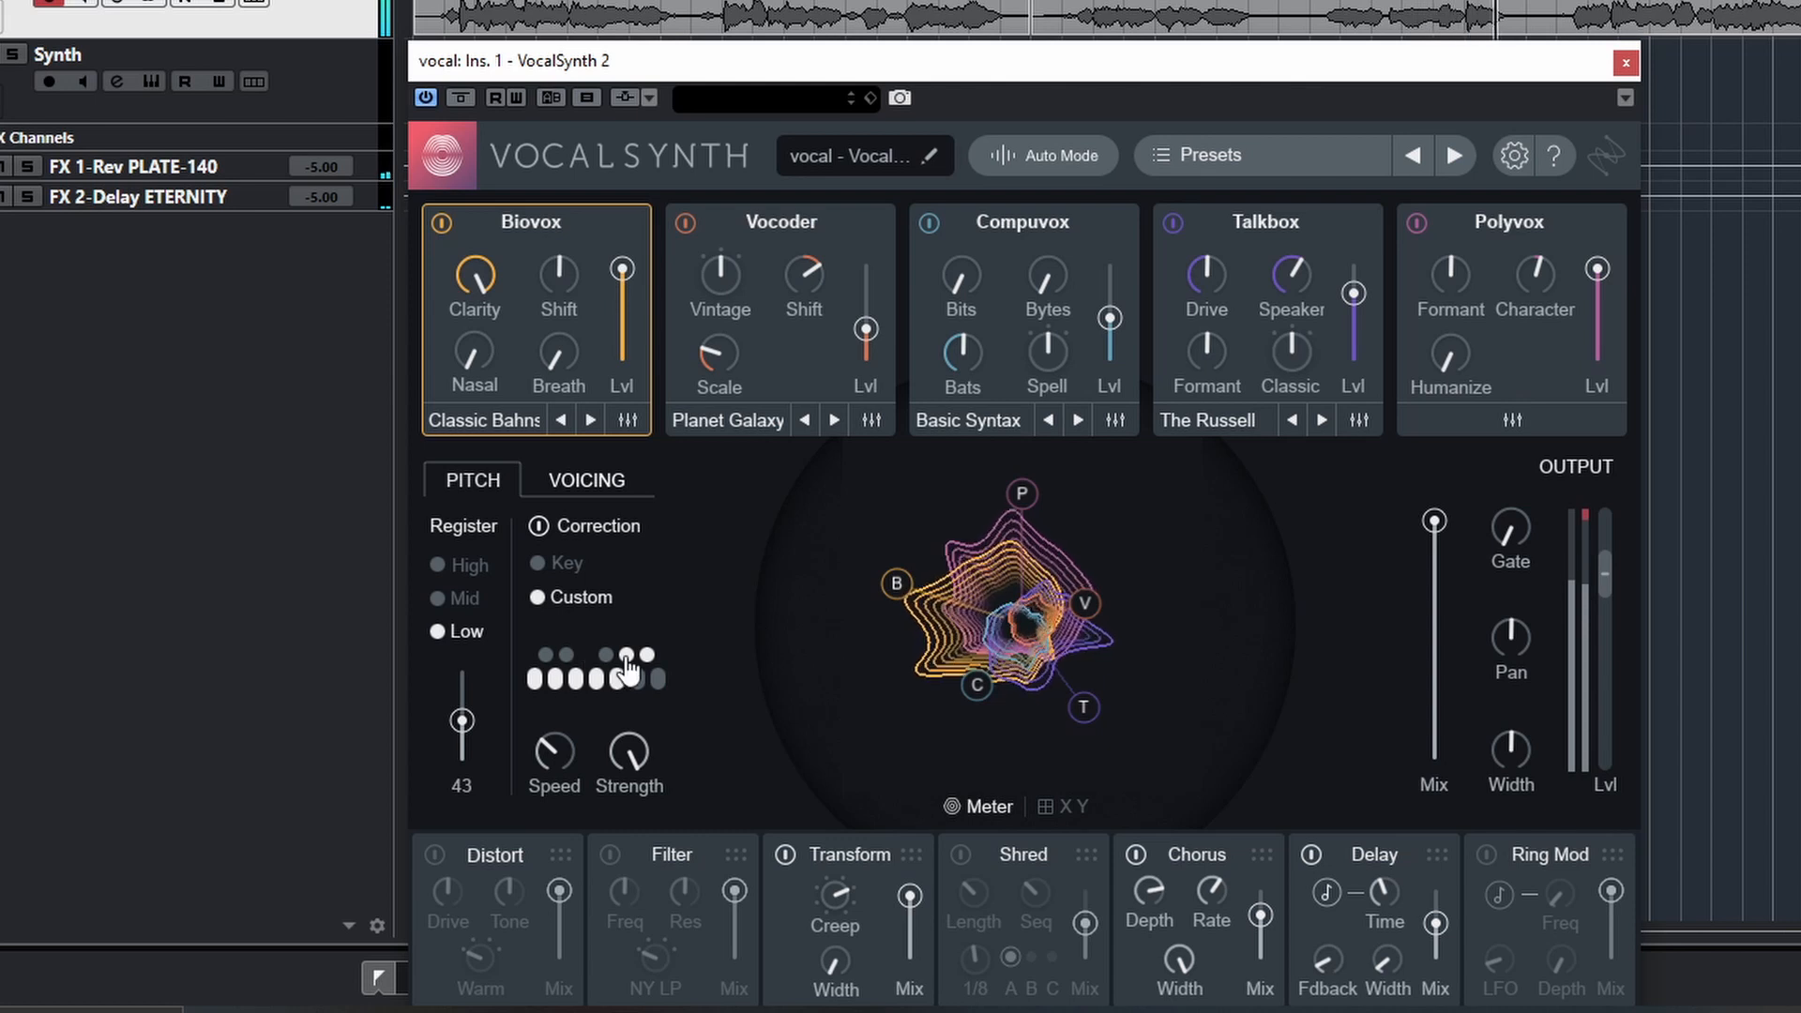
click(638, 679)
click(657, 680)
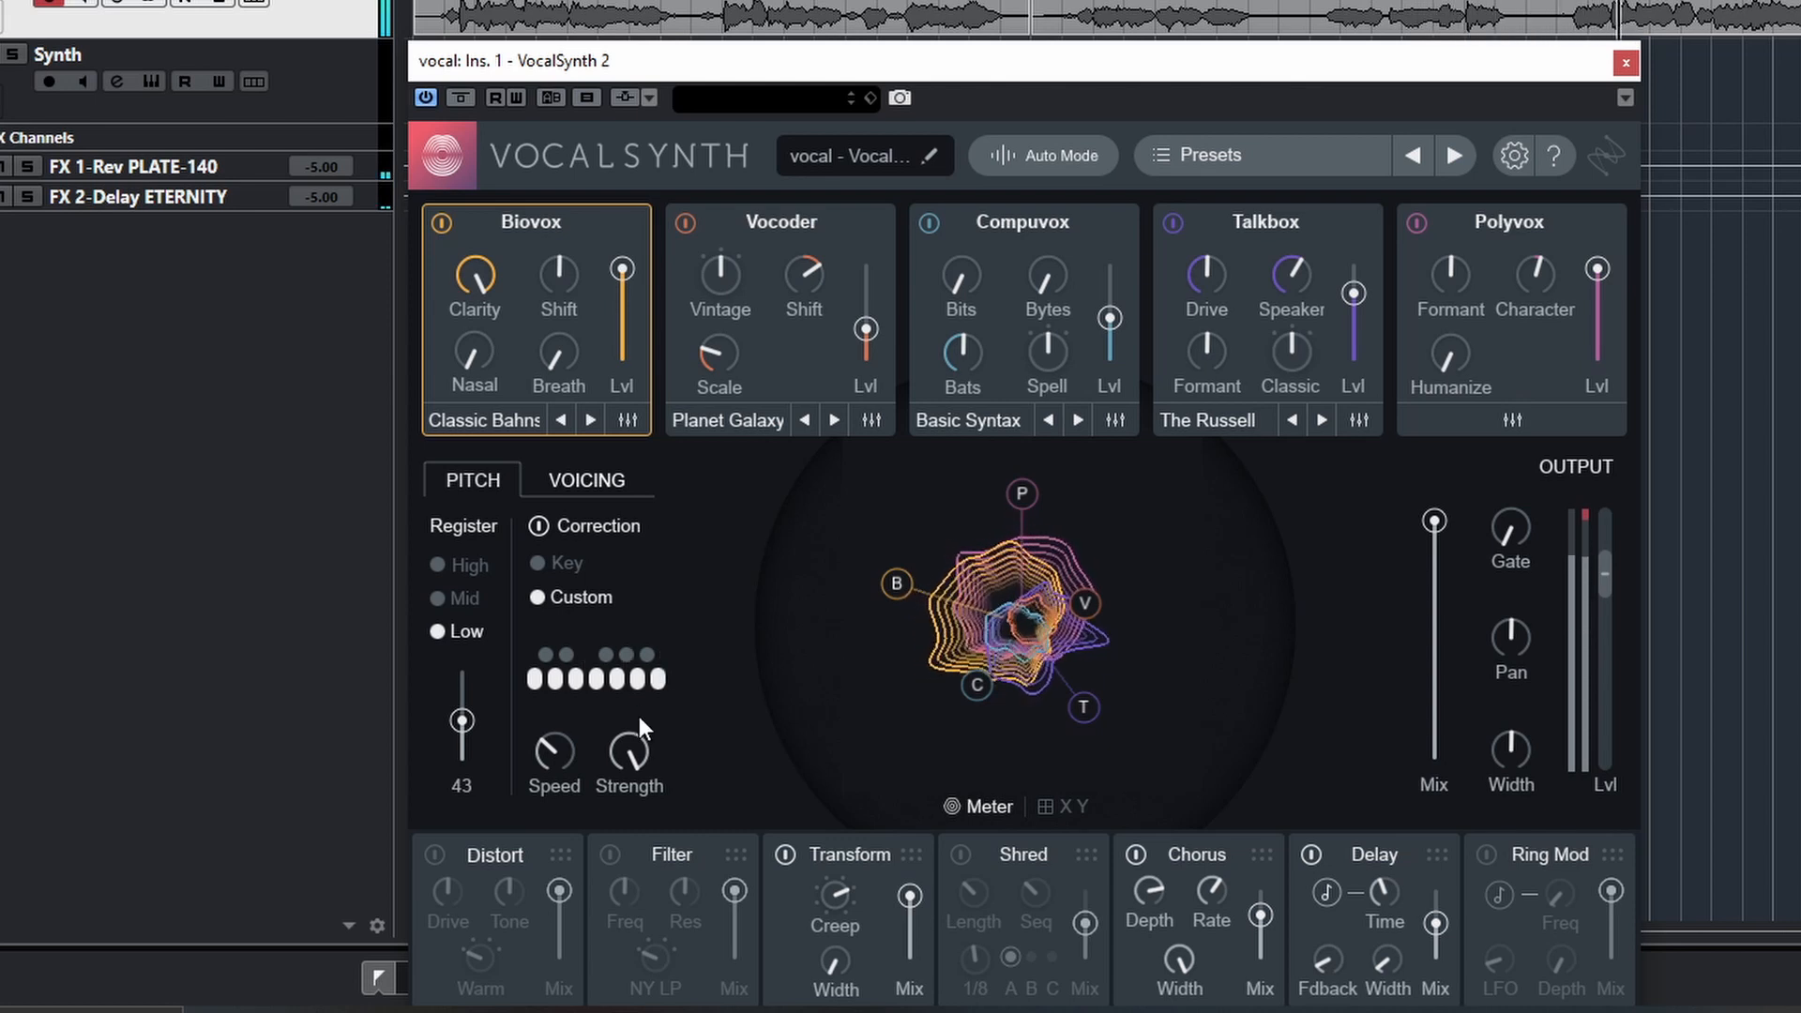
Toggle individual natural and sharp notes on the custom scale keyboard to form a mixed scale.
click(545, 656)
click(565, 654)
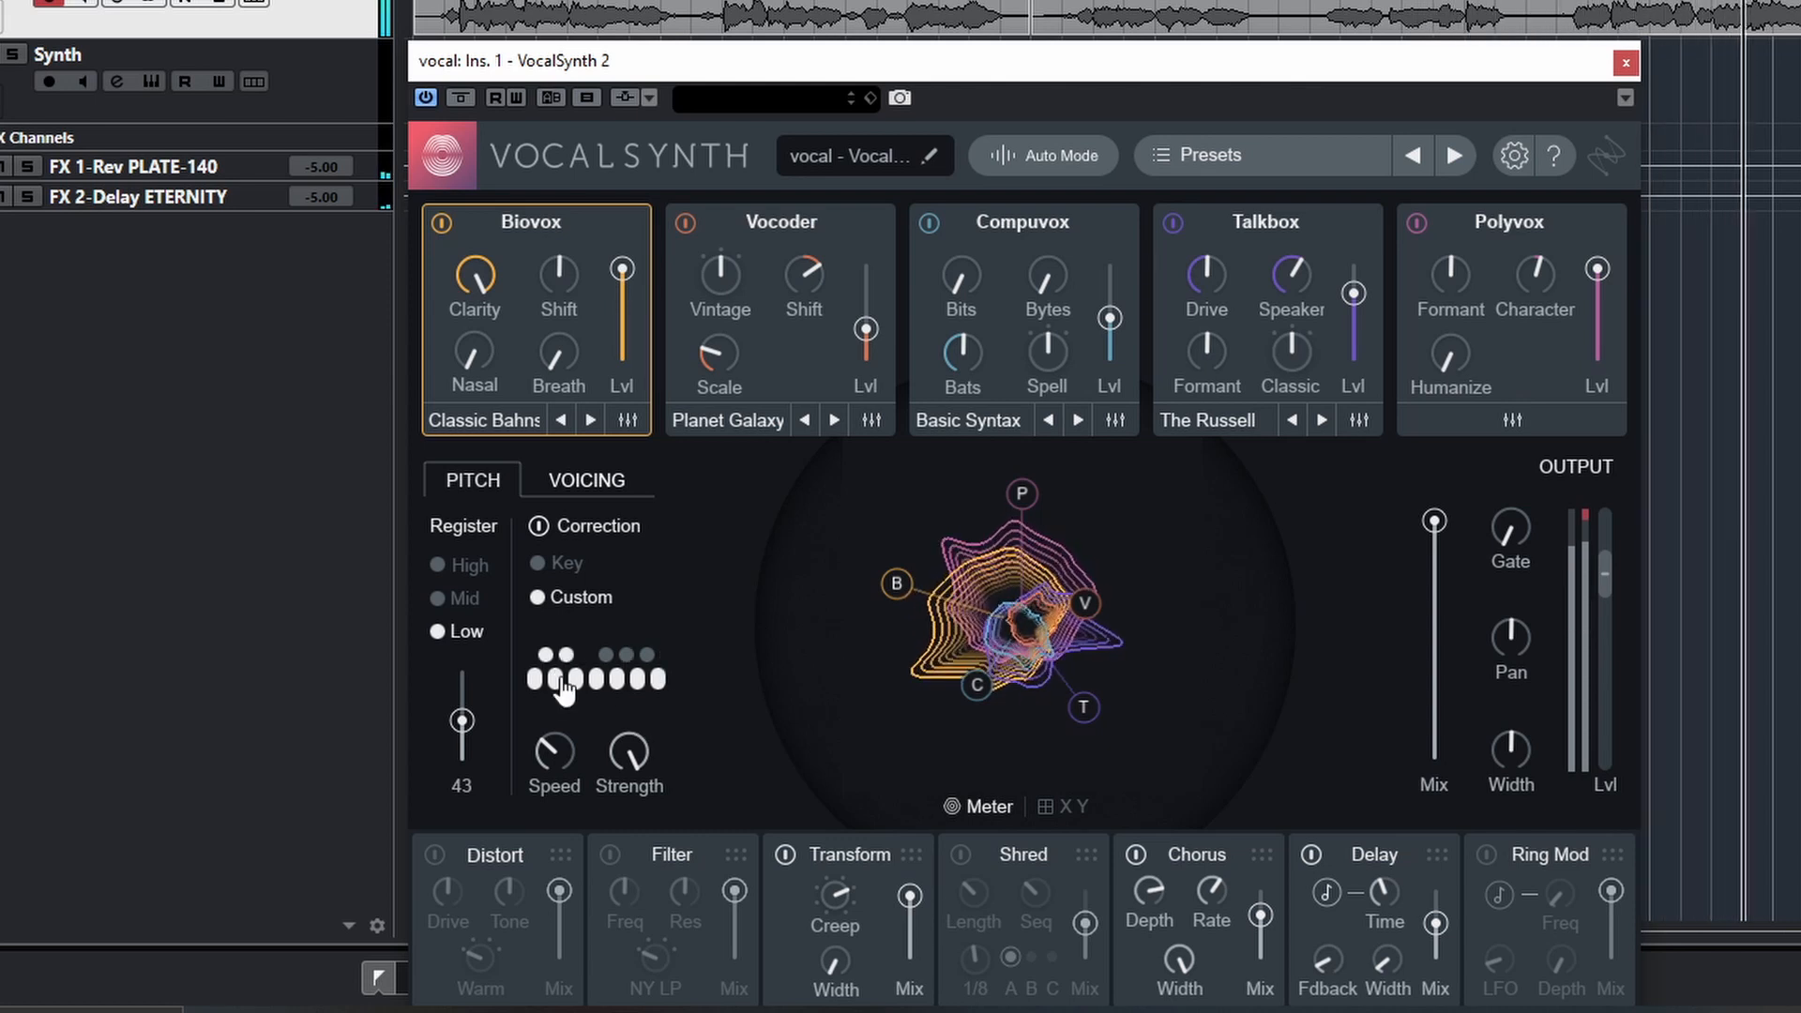
click(555, 679)
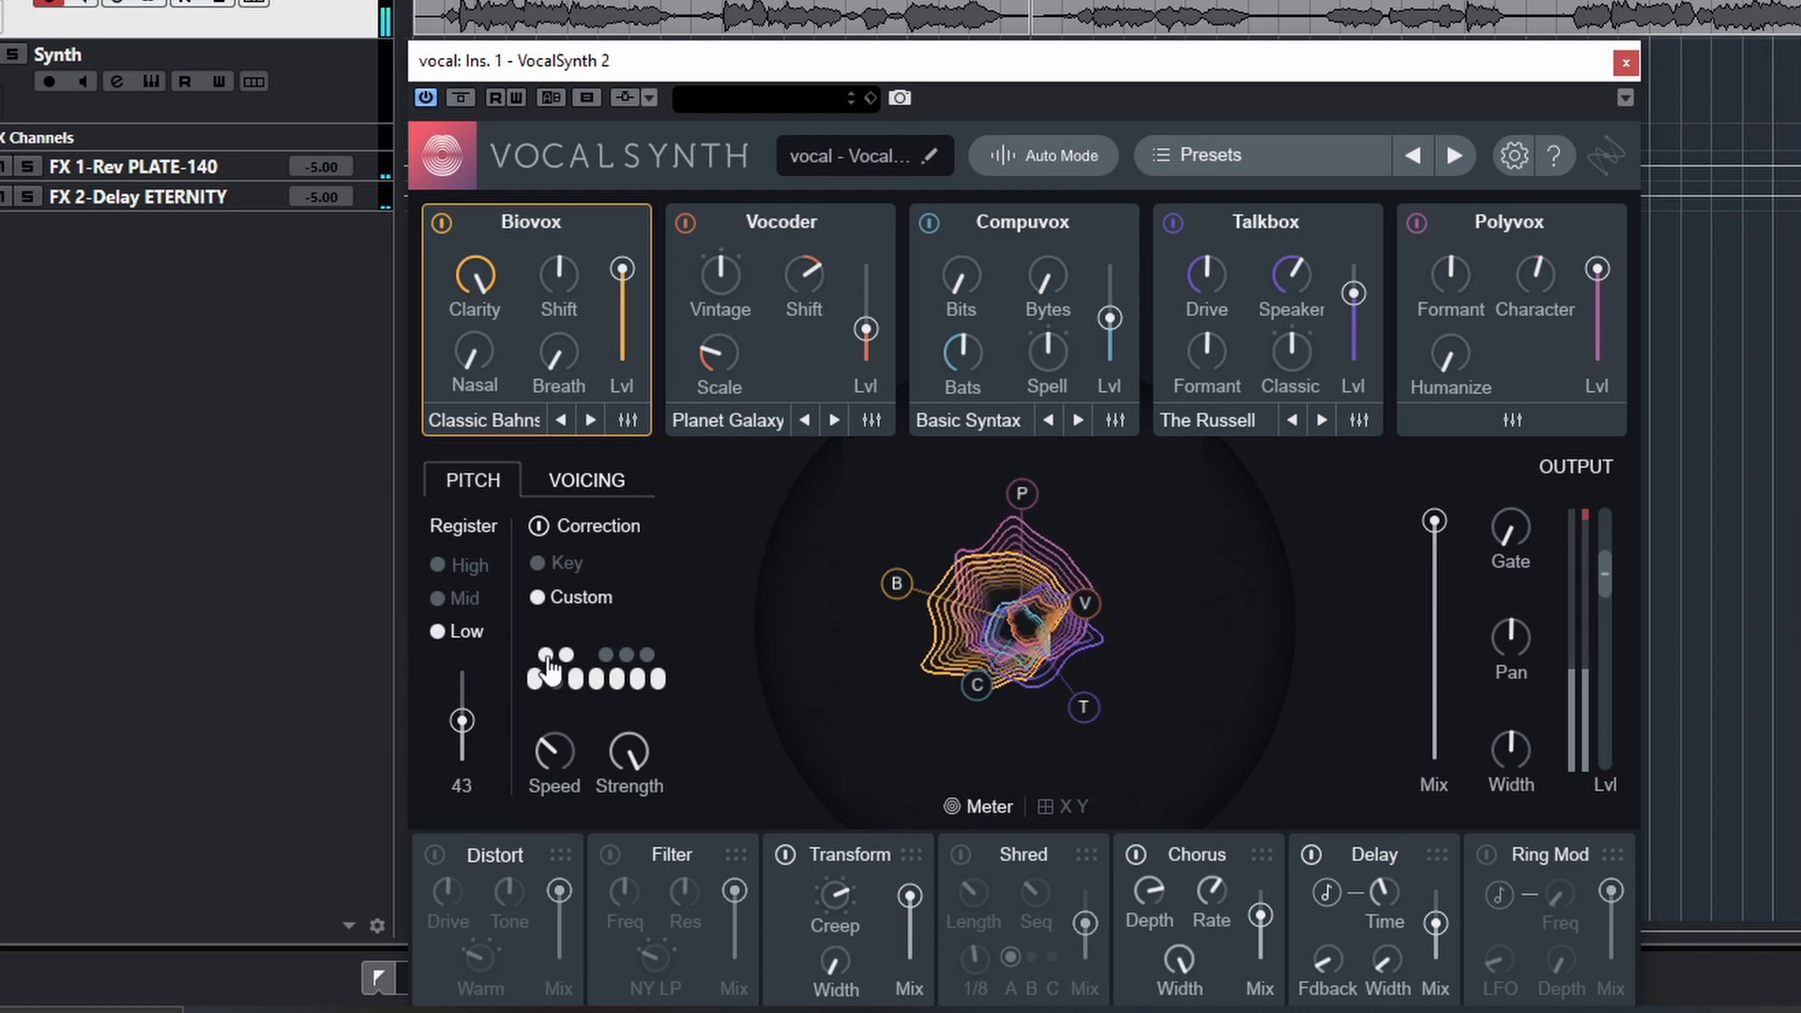
click(545, 655)
click(606, 654)
click(578, 681)
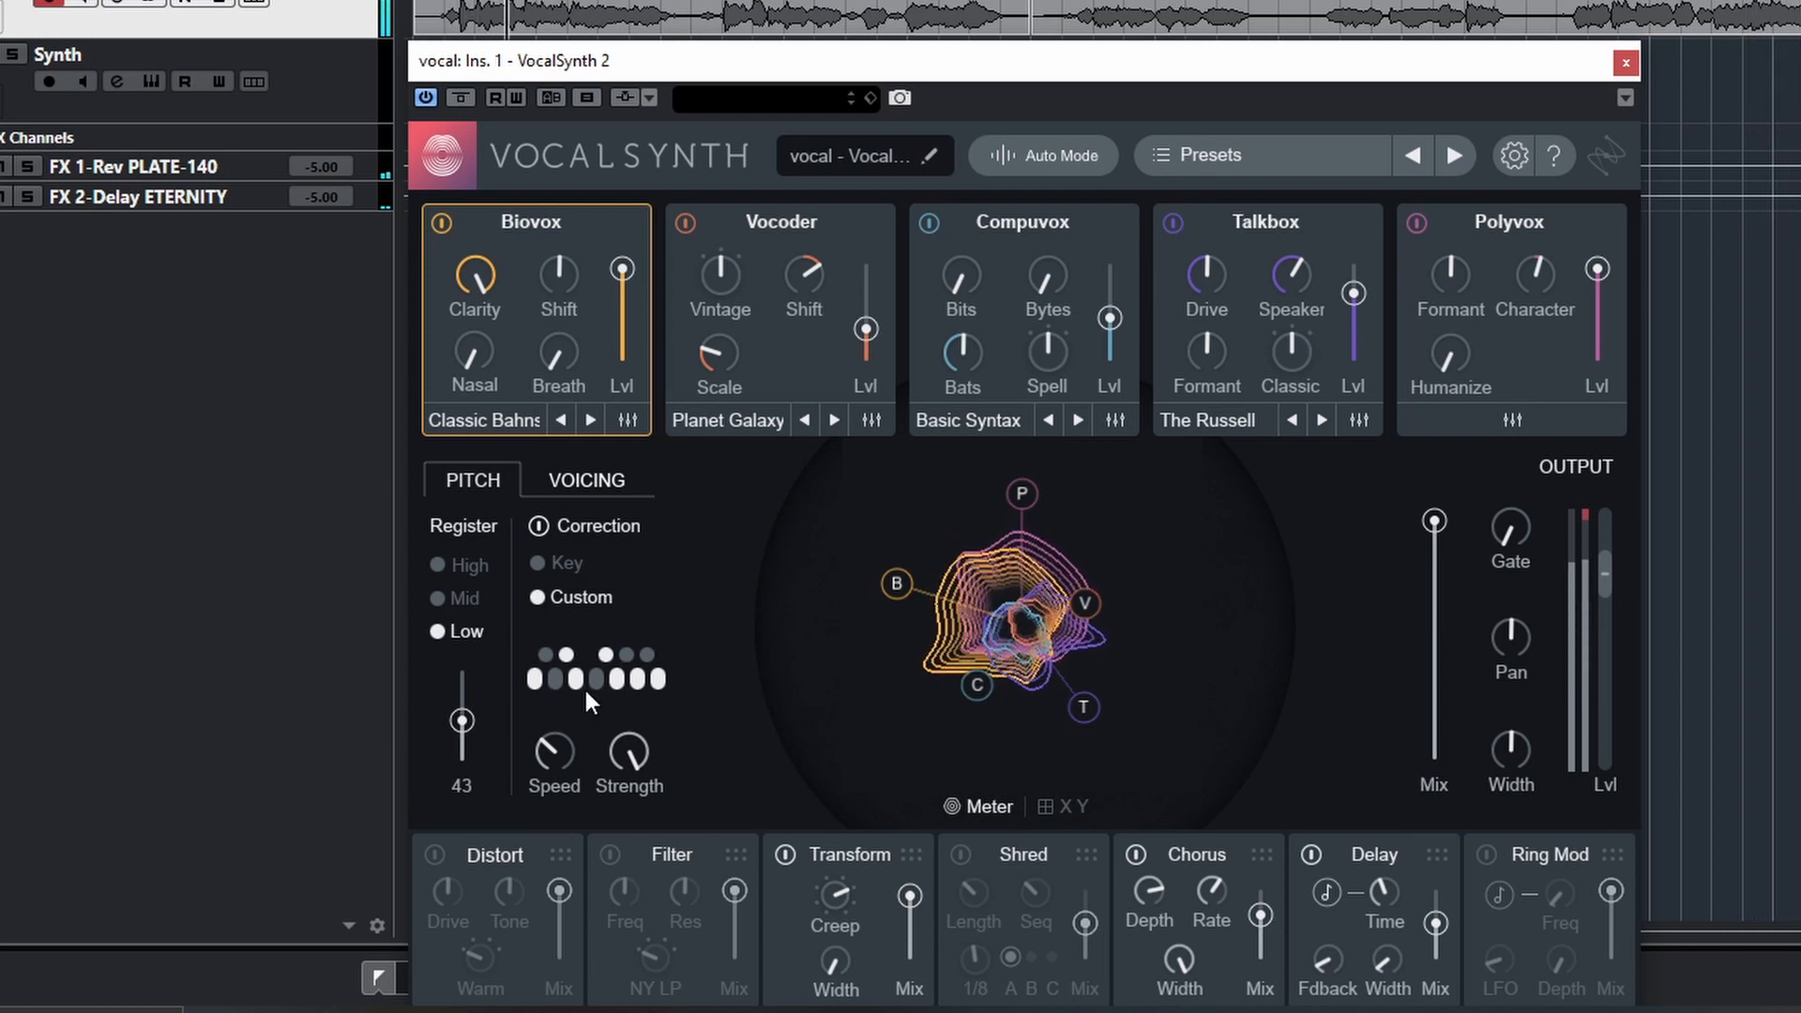
click(597, 679)
click(627, 654)
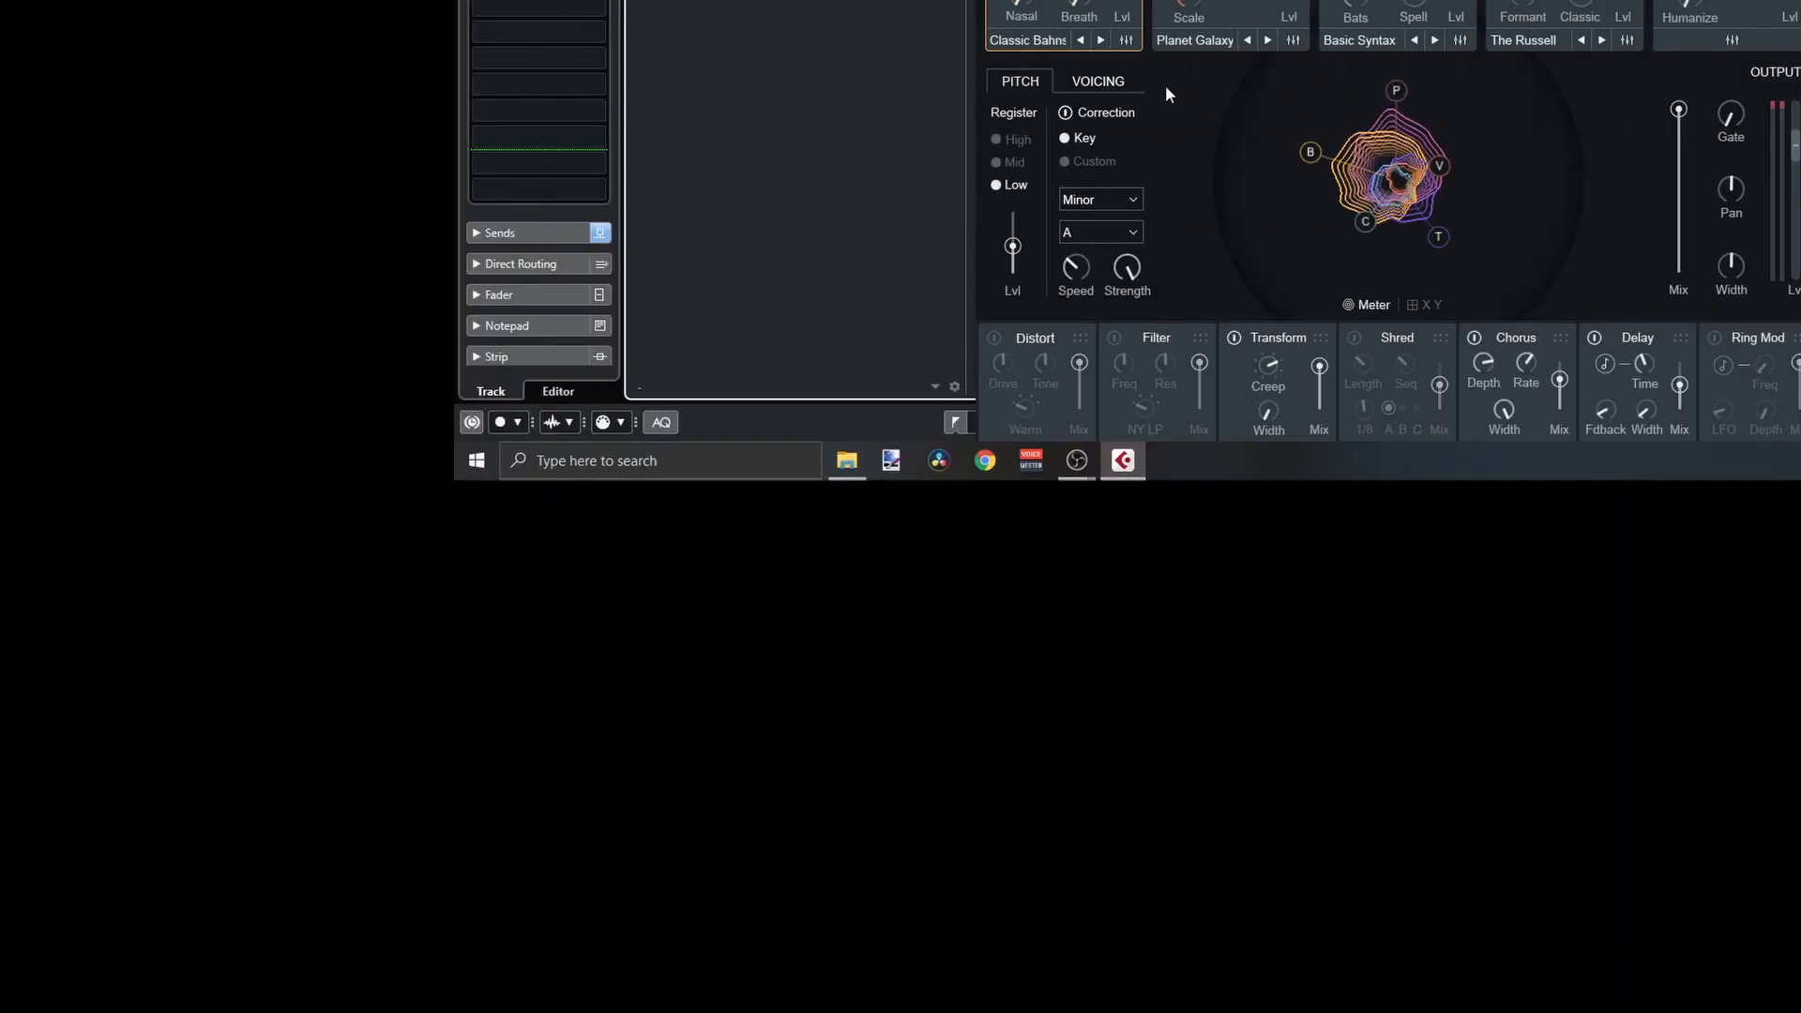
Show the voicing settings and set the first voice to 3rd and the second voice to Sup.
click(885, 480)
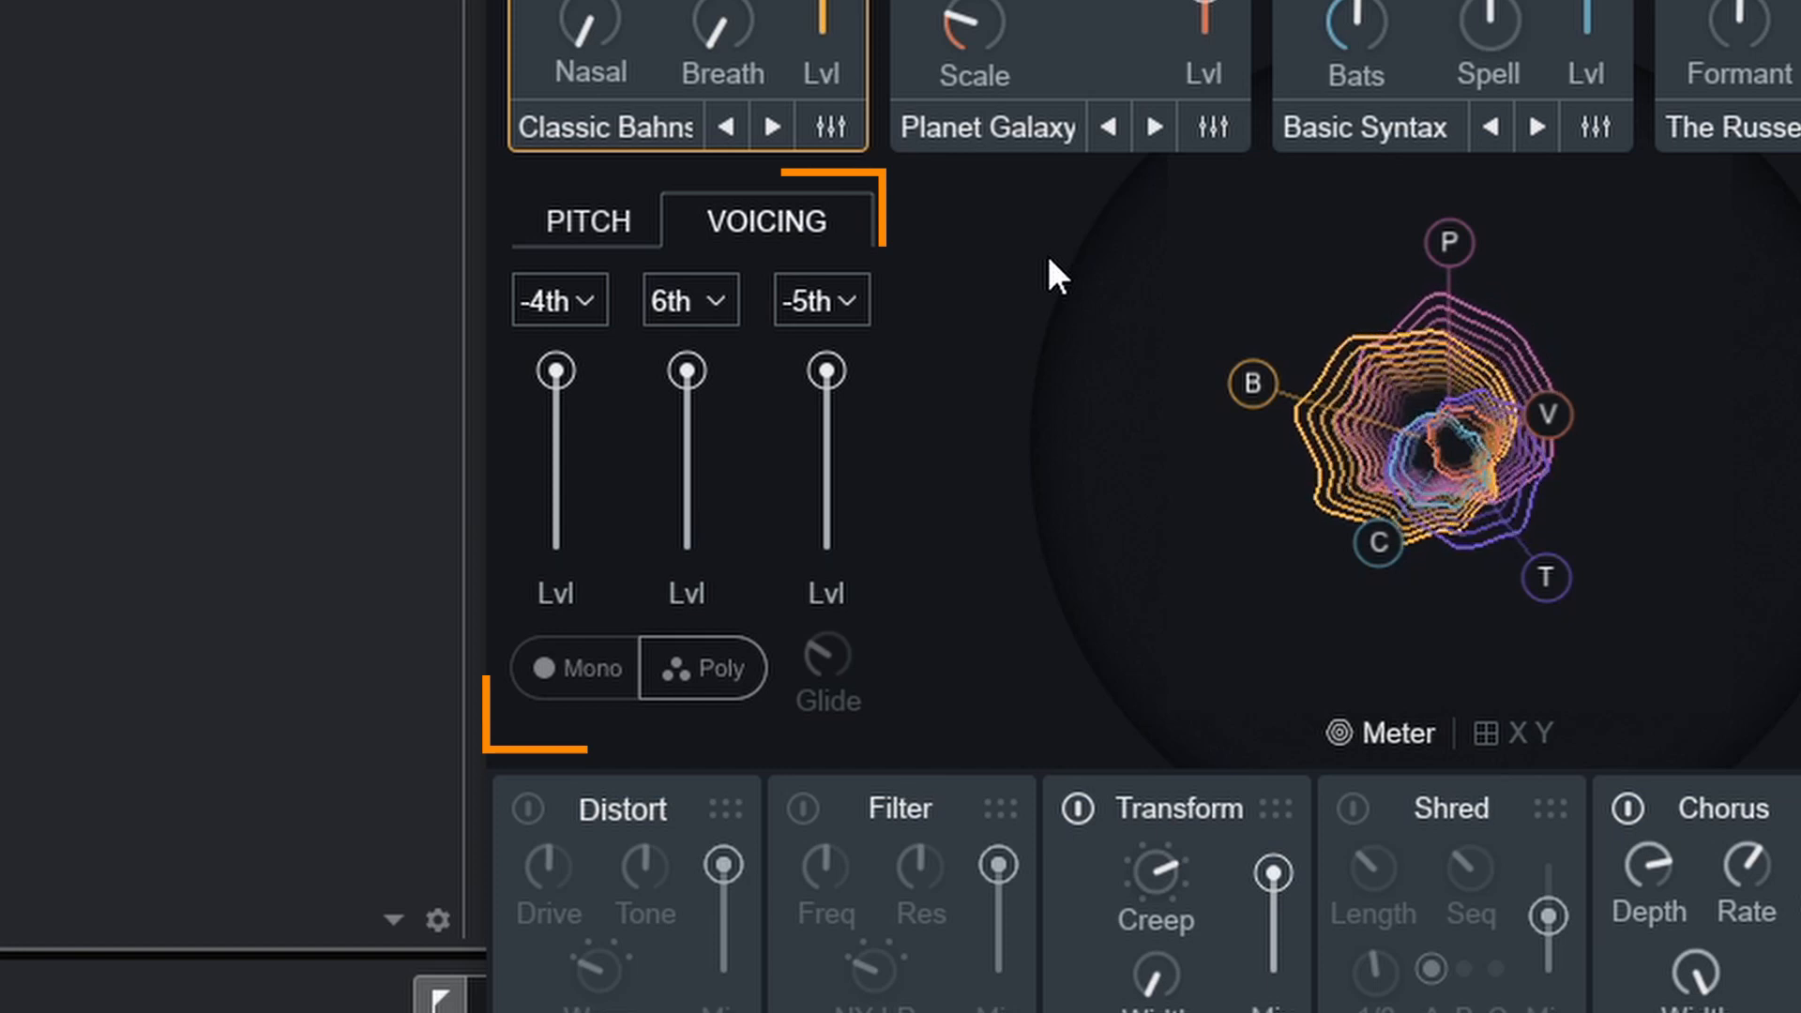
click(567, 291)
click(563, 298)
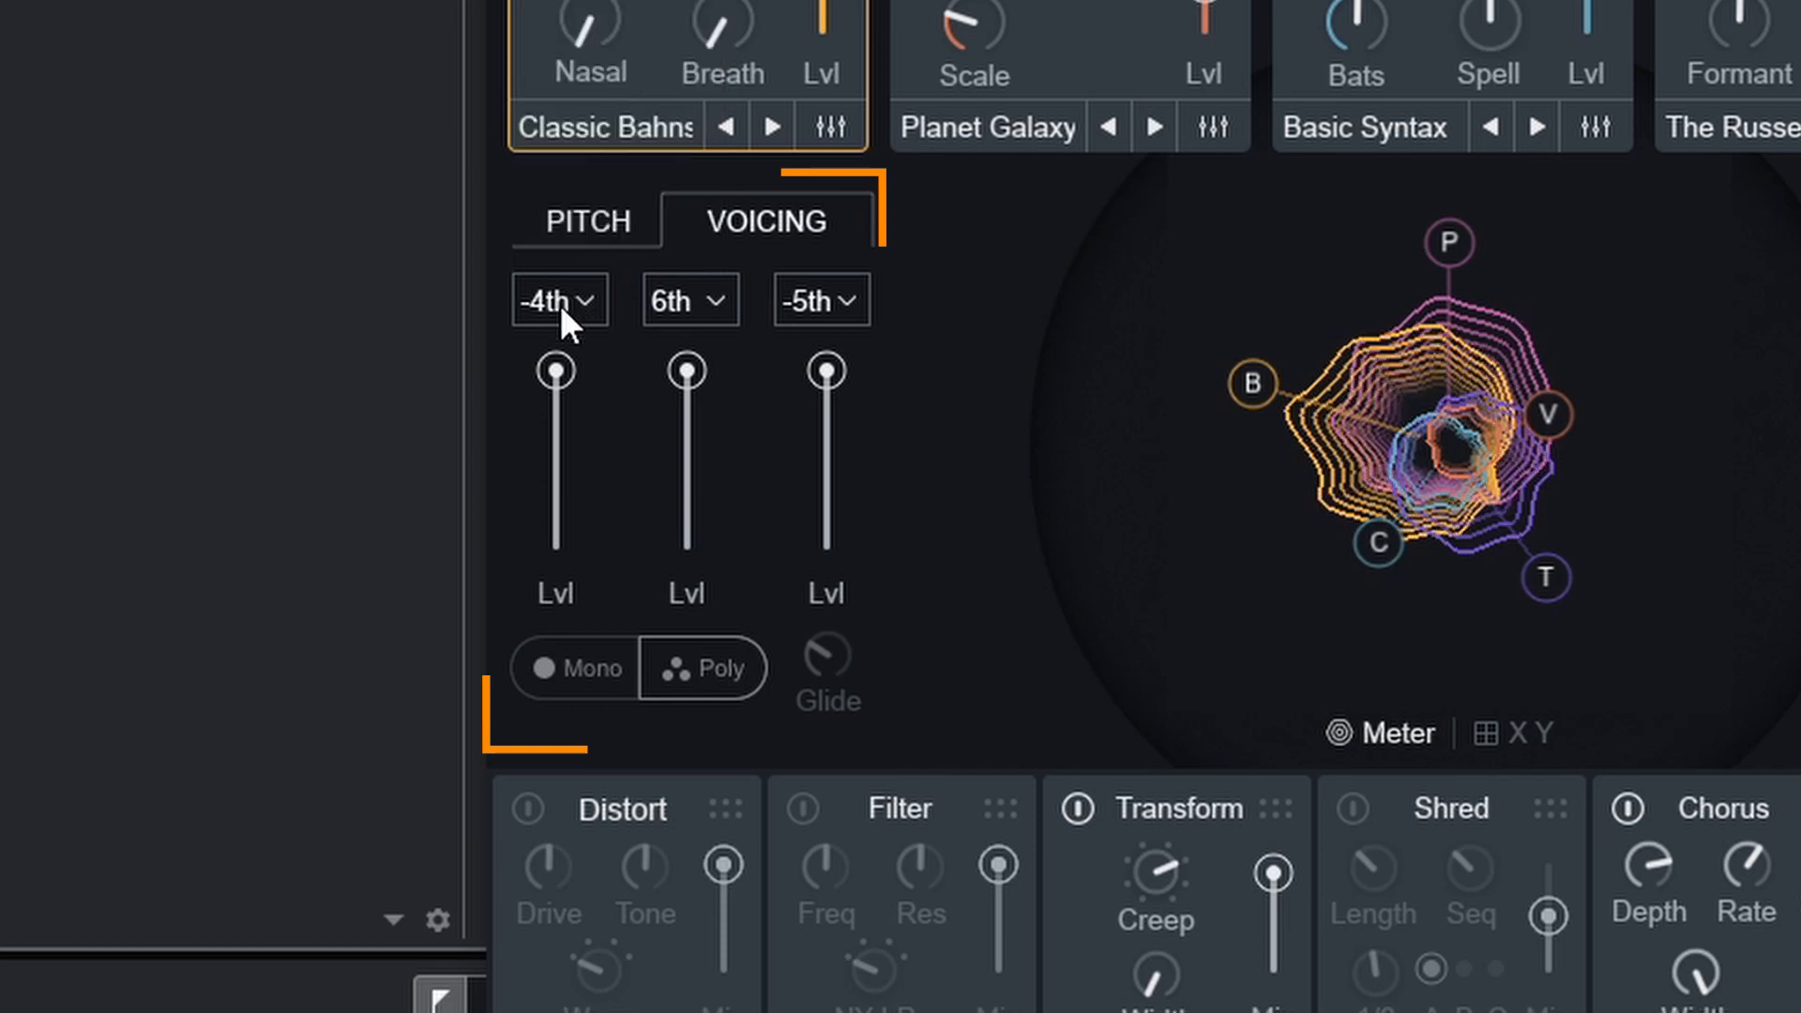
mouse_move(561, 566)
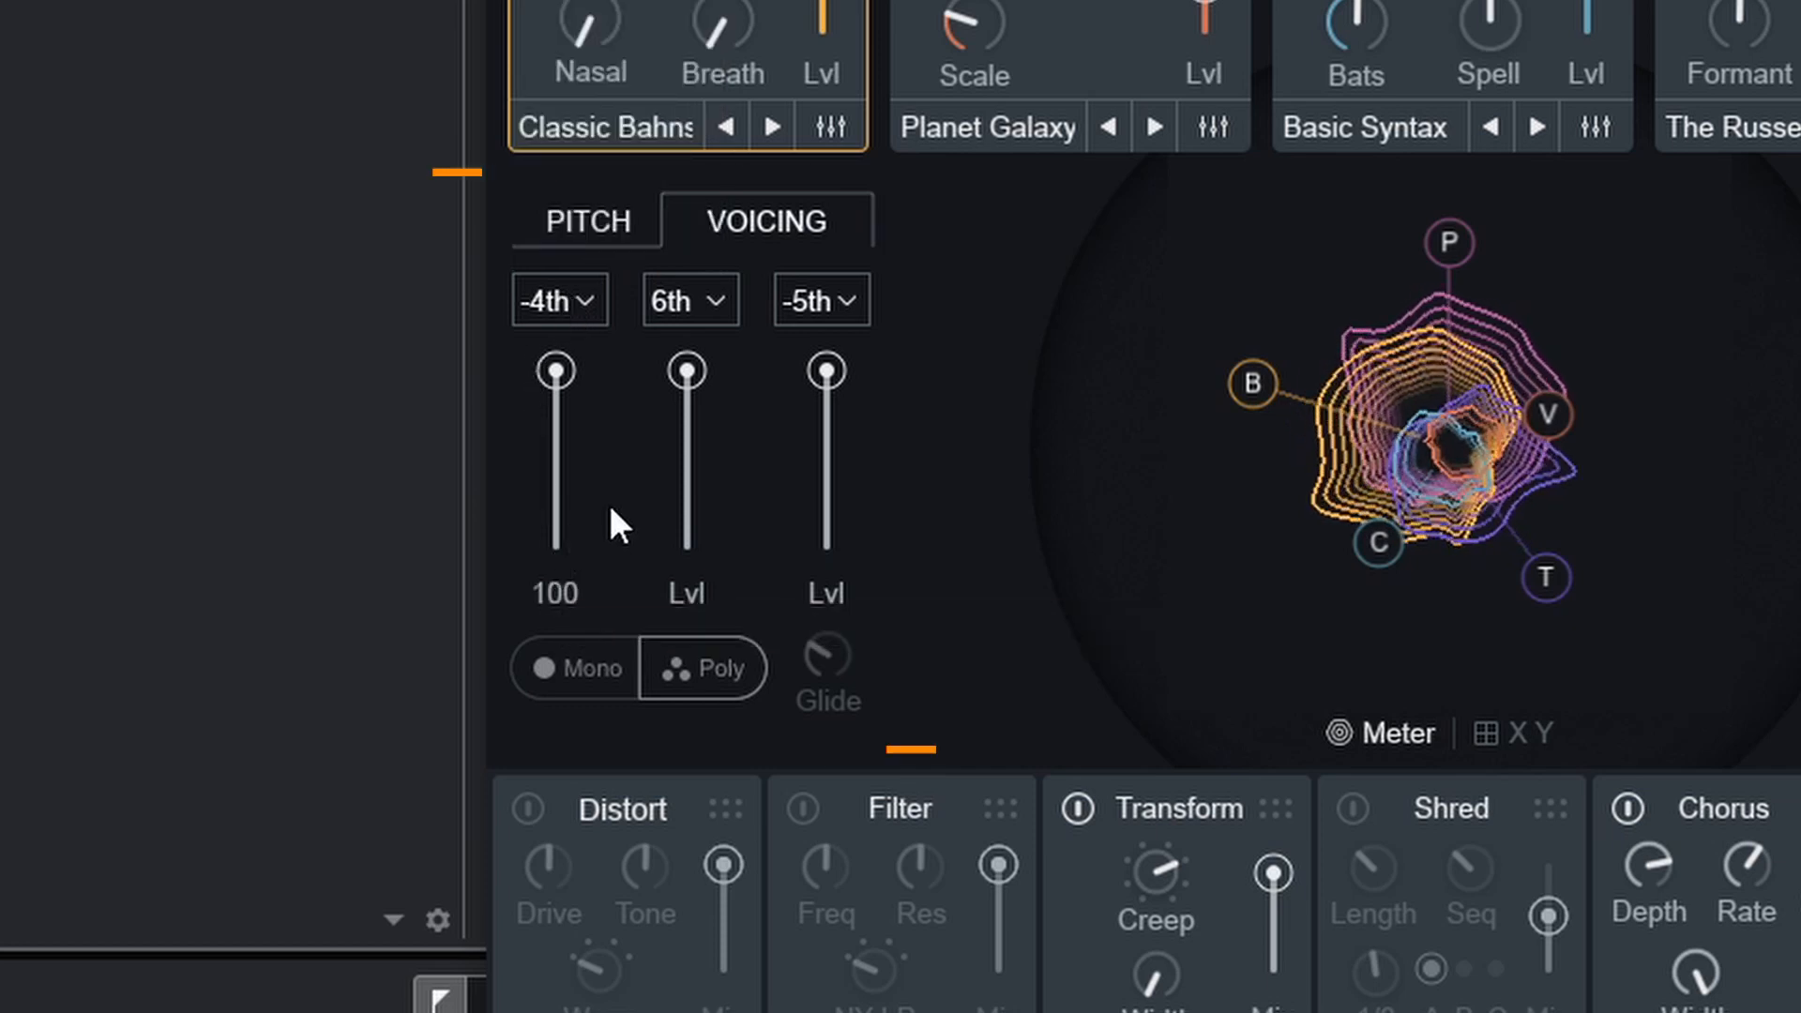
click(572, 304)
click(577, 7)
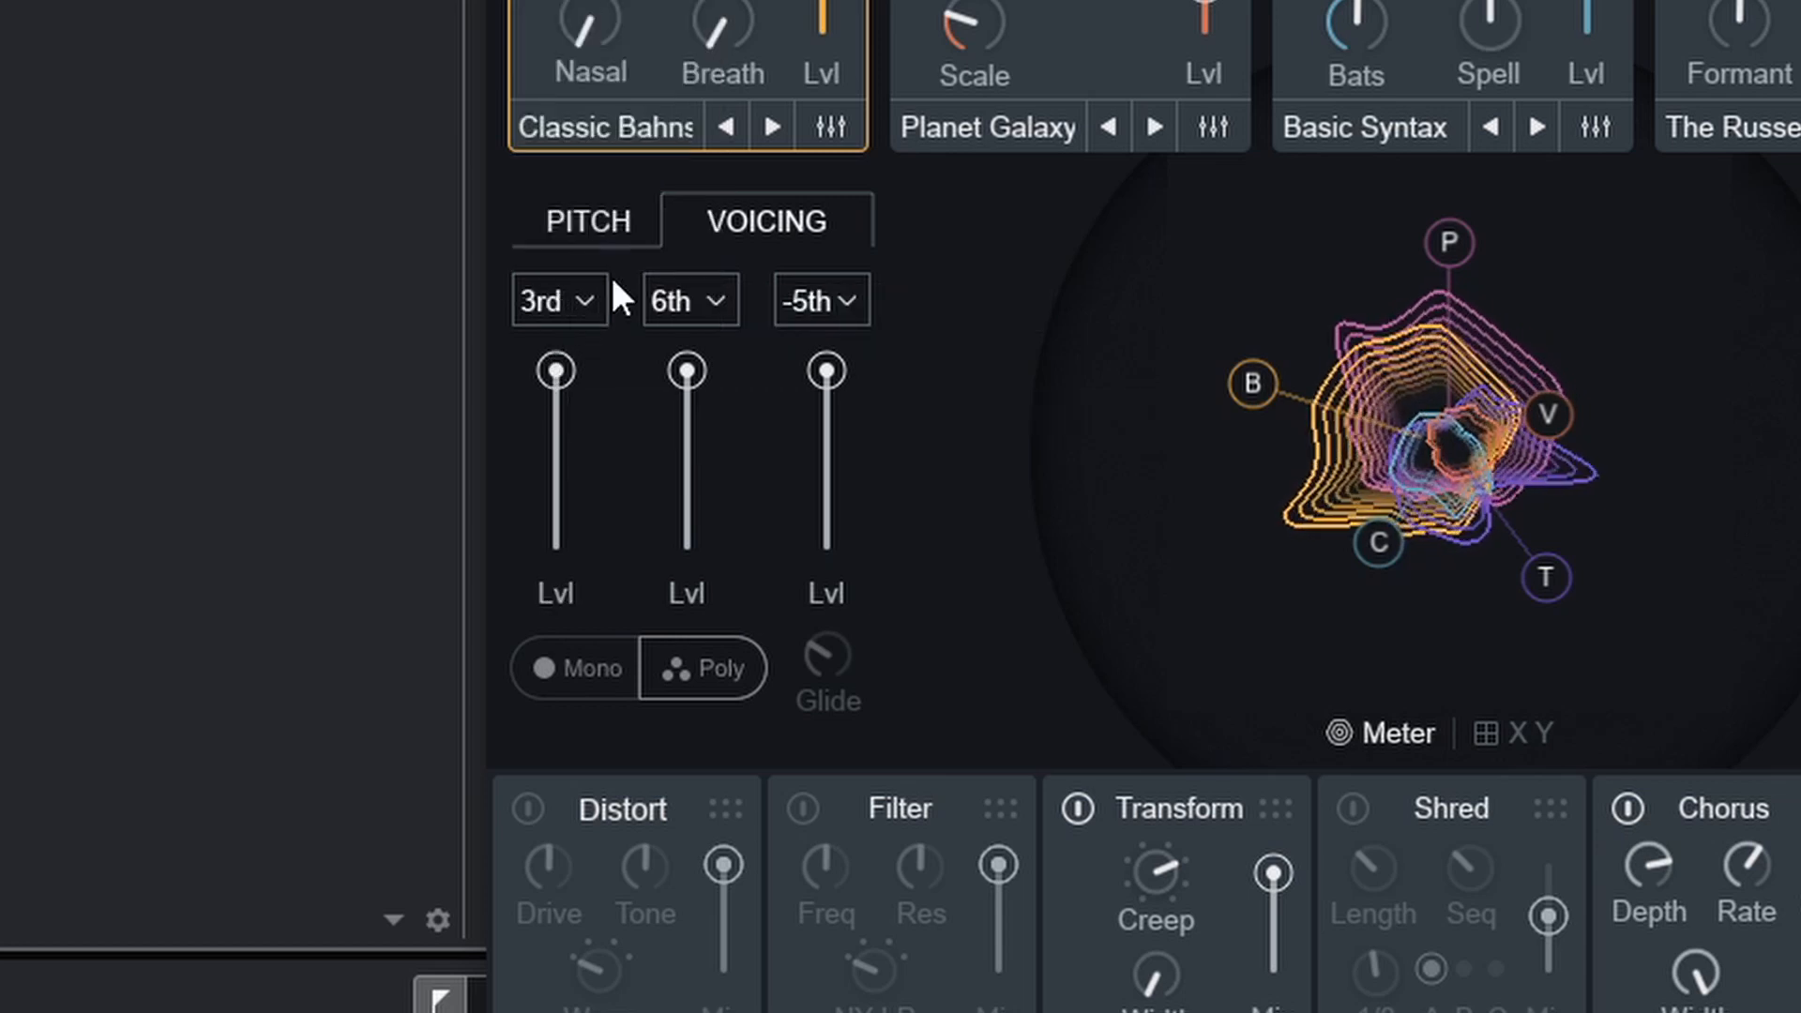
click(706, 302)
click(773, 8)
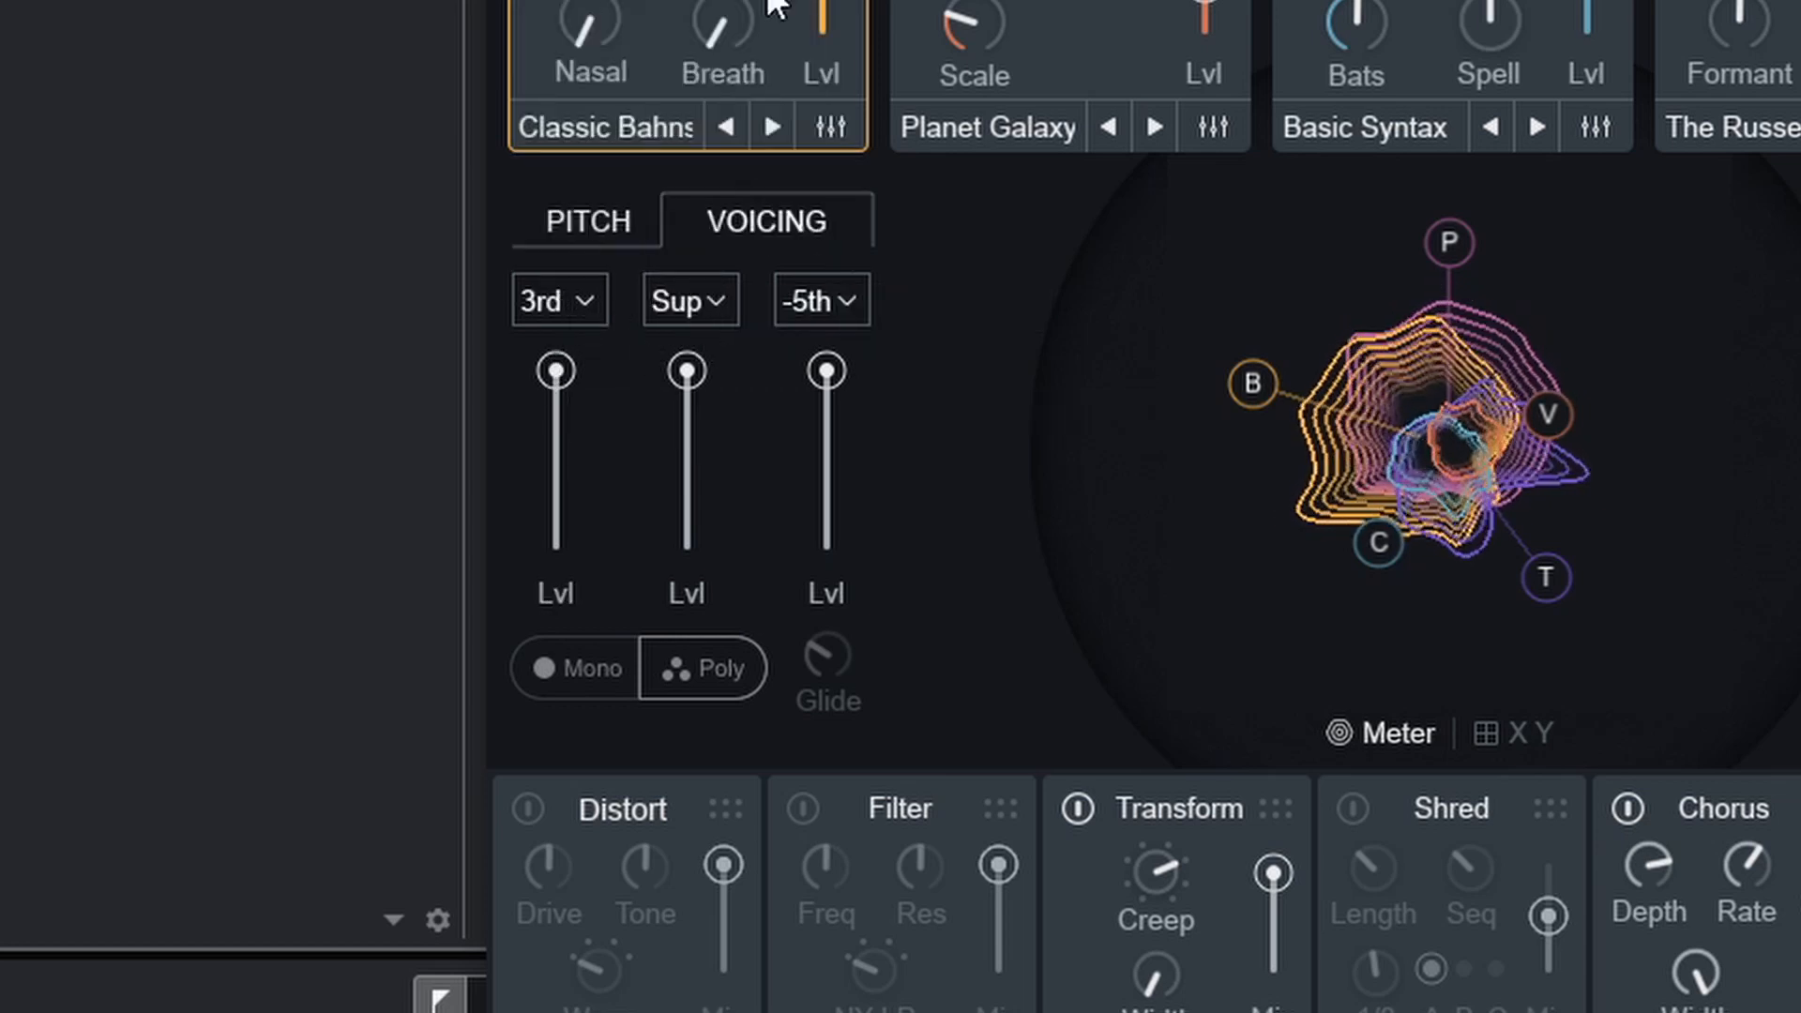
Set the third voice to Unison and pull the levels of the second and third voices fully down.
click(841, 298)
scroll(915, 83, down, 1)
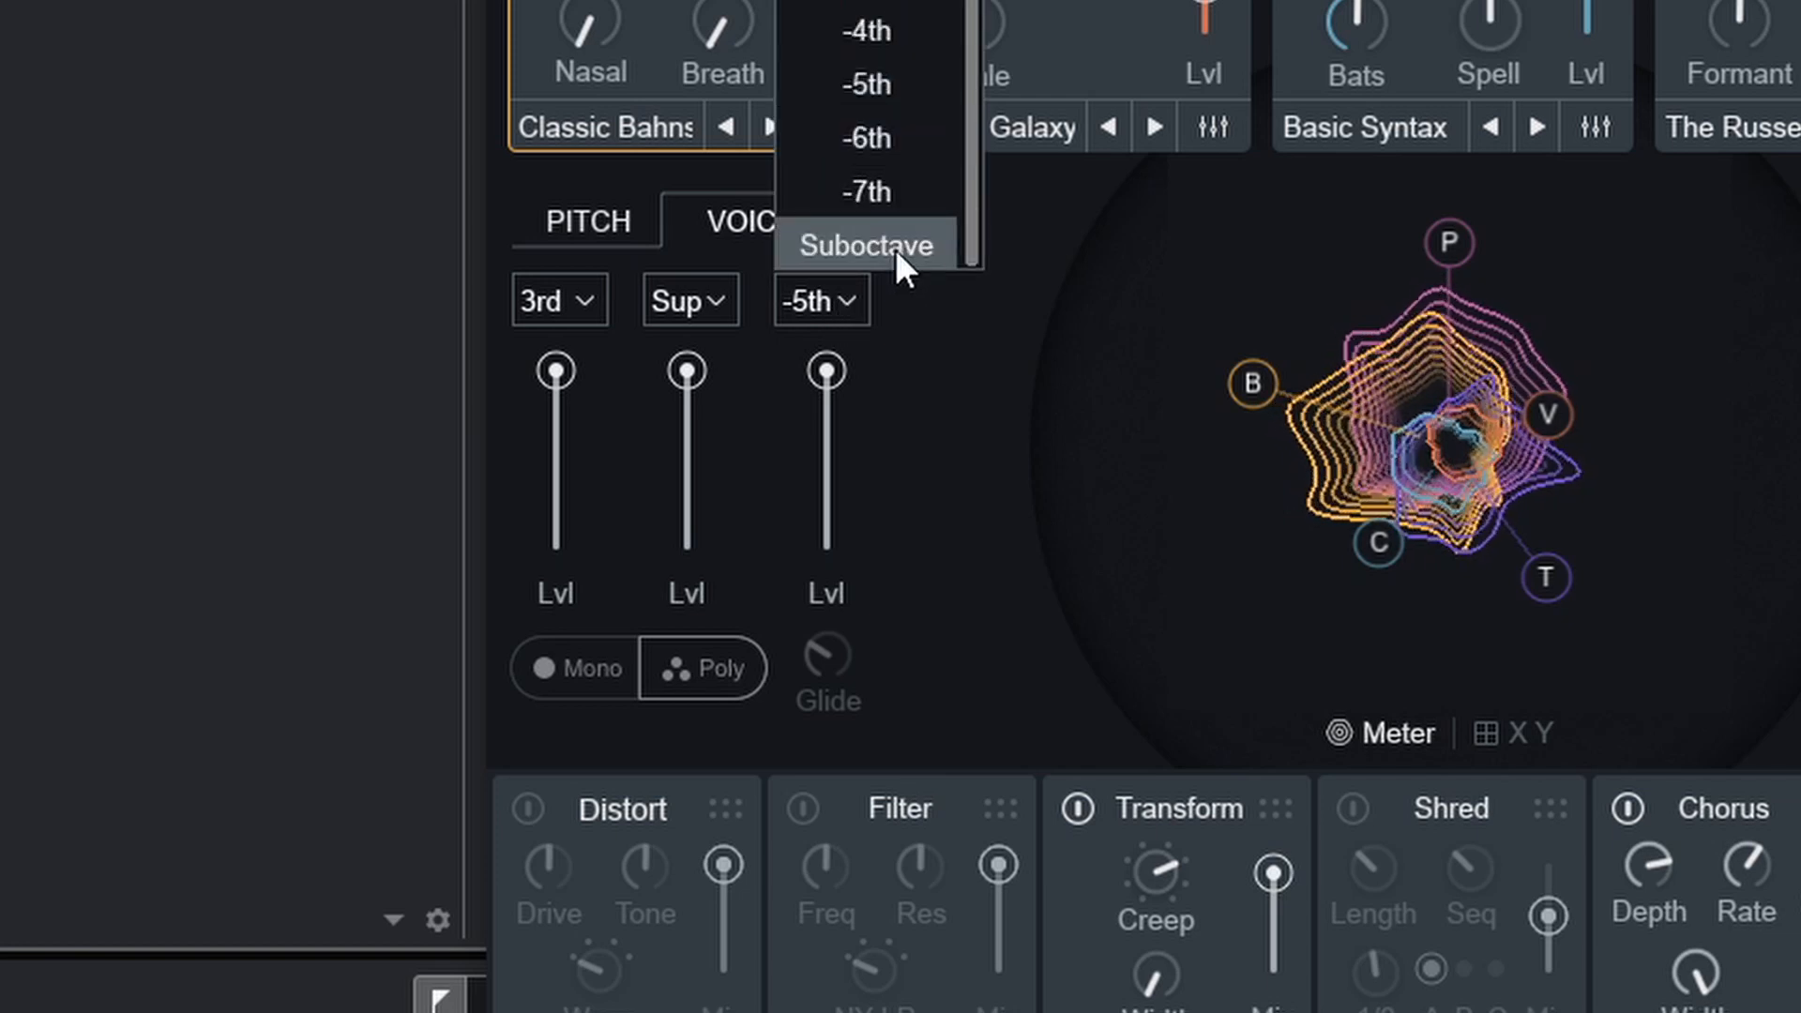
click(867, 3)
drag(807, 428, 835, 583)
drag(711, 426, 720, 586)
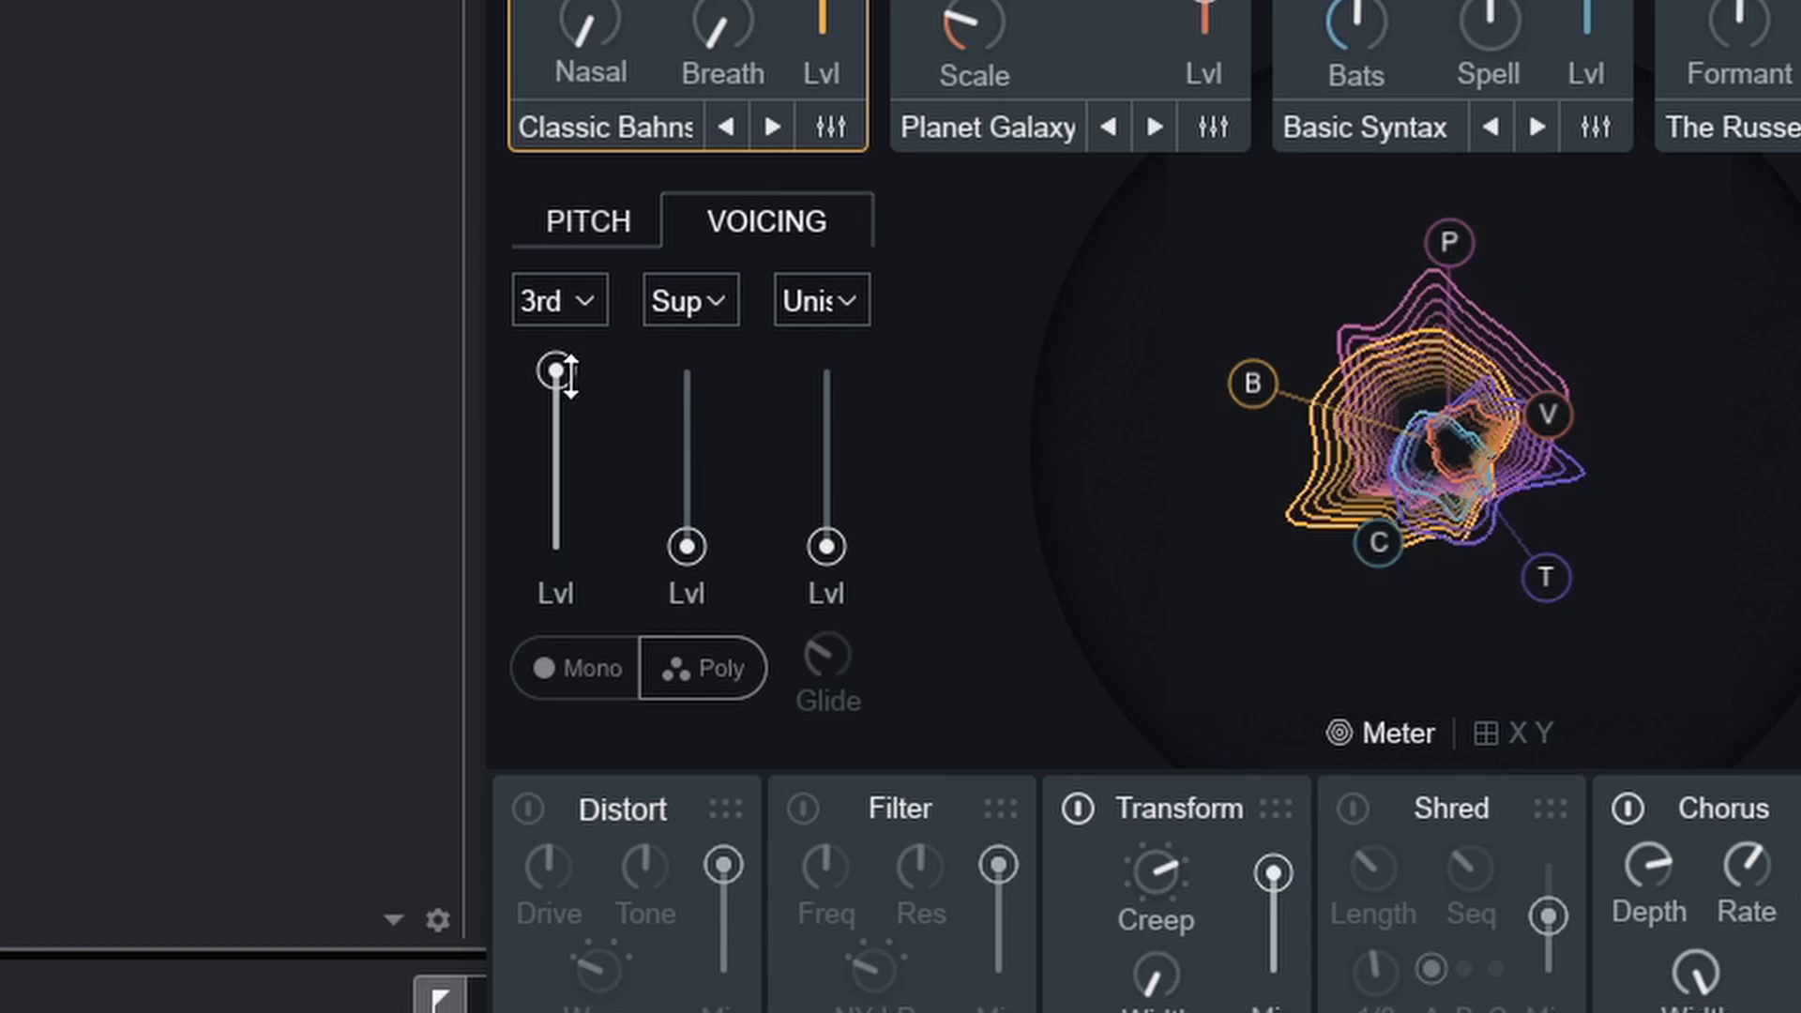
Pull the first voice's level down, raise the second near full and the third to 56, and bring the first back up.
drag(555, 370, 578, 587)
drag(677, 551, 686, 379)
drag(826, 547, 825, 446)
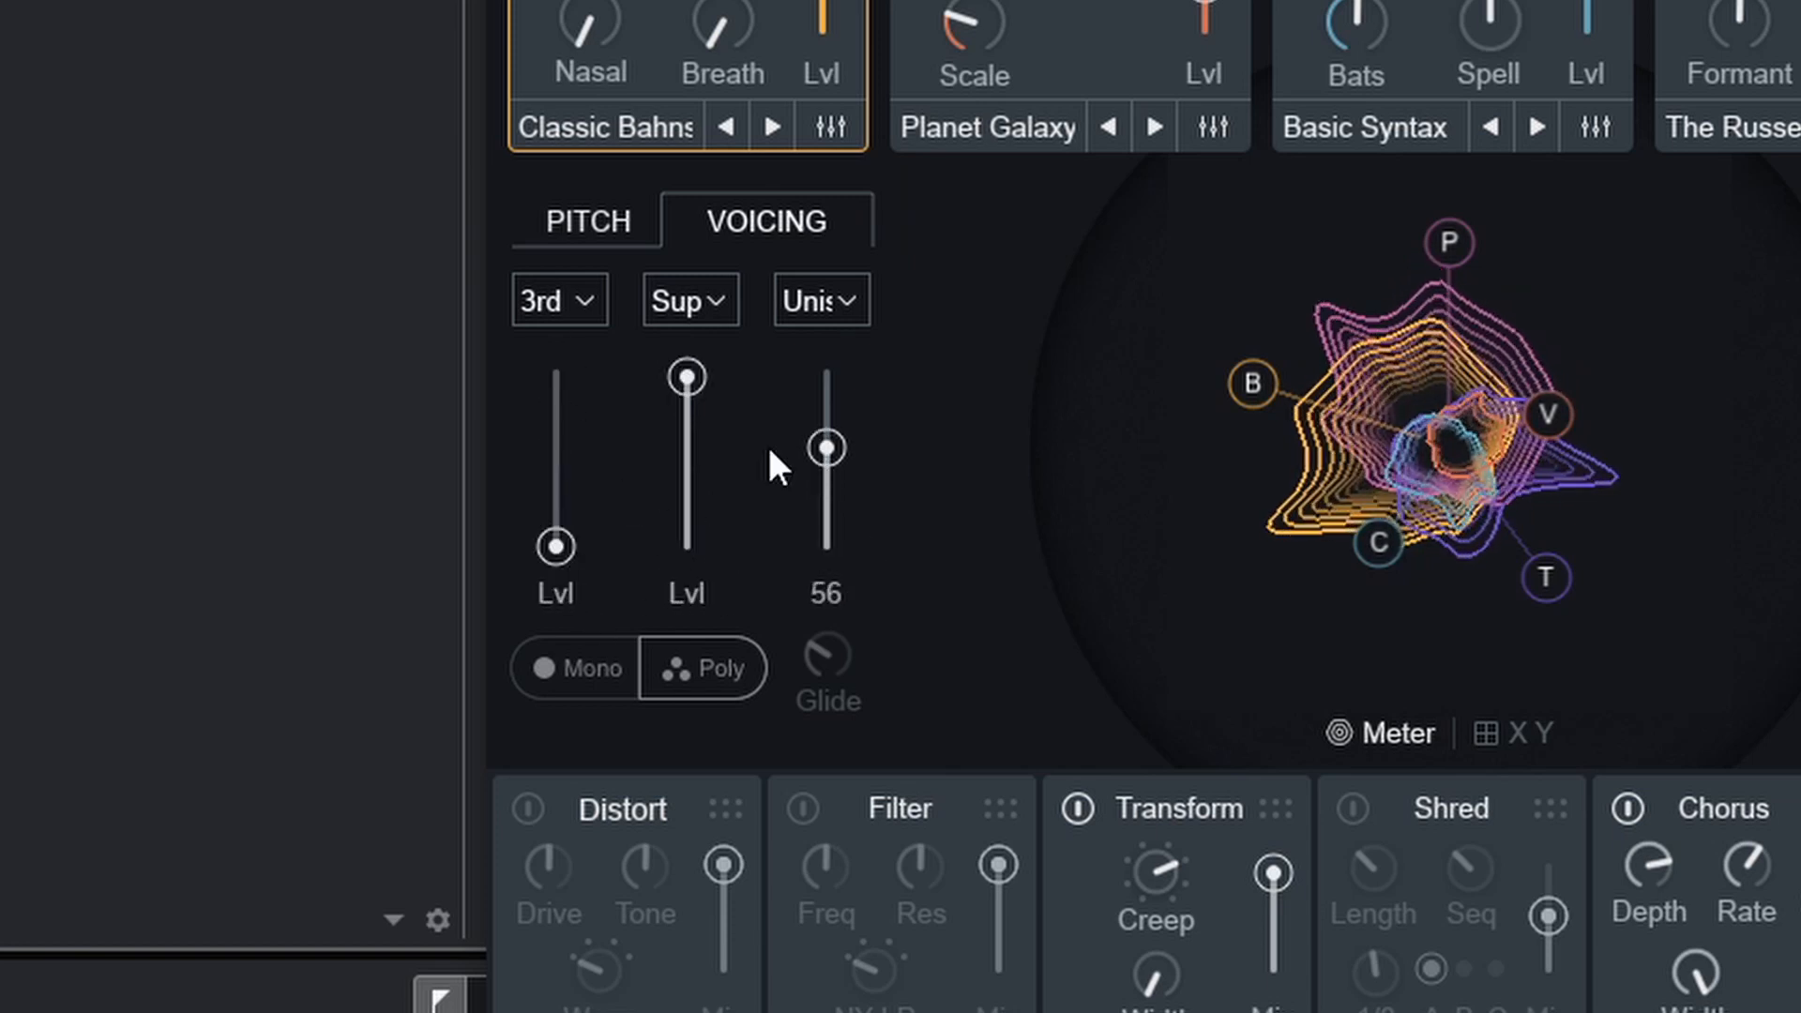
drag(555, 546, 555, 394)
Change the first voice to 5th and lower the second voice's level.
click(576, 299)
click(605, 1)
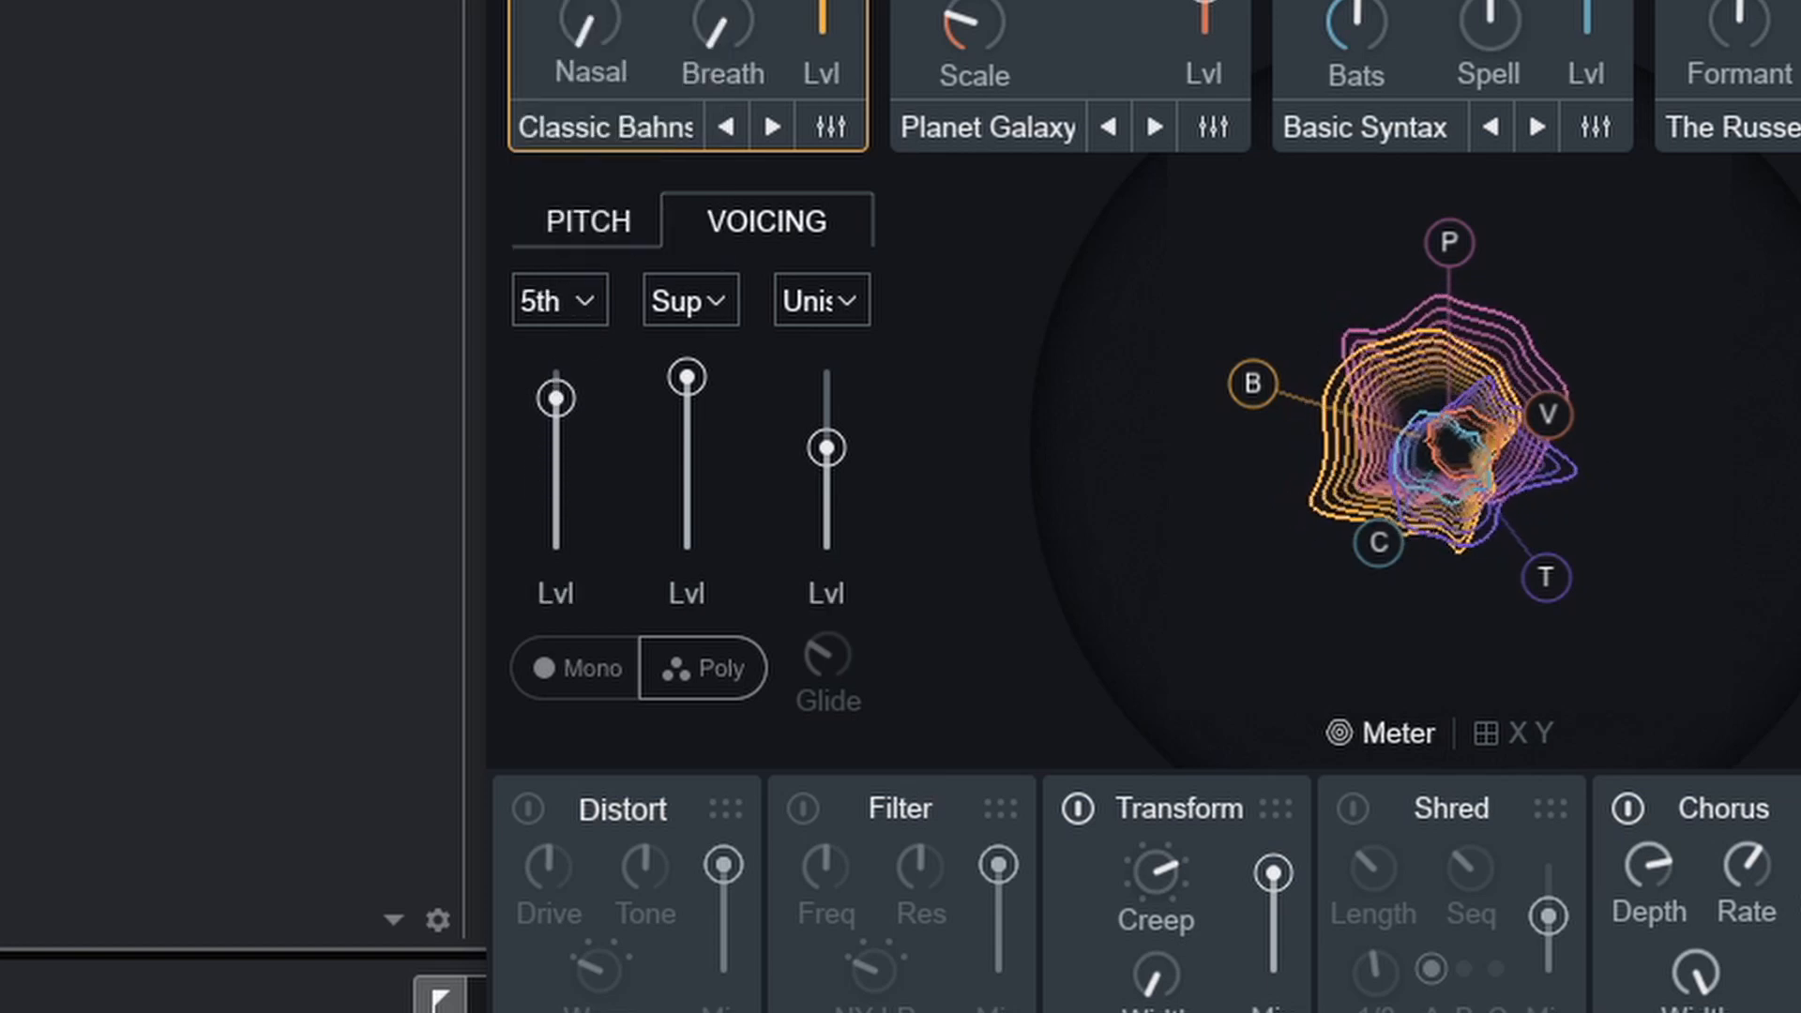
drag(683, 371, 705, 511)
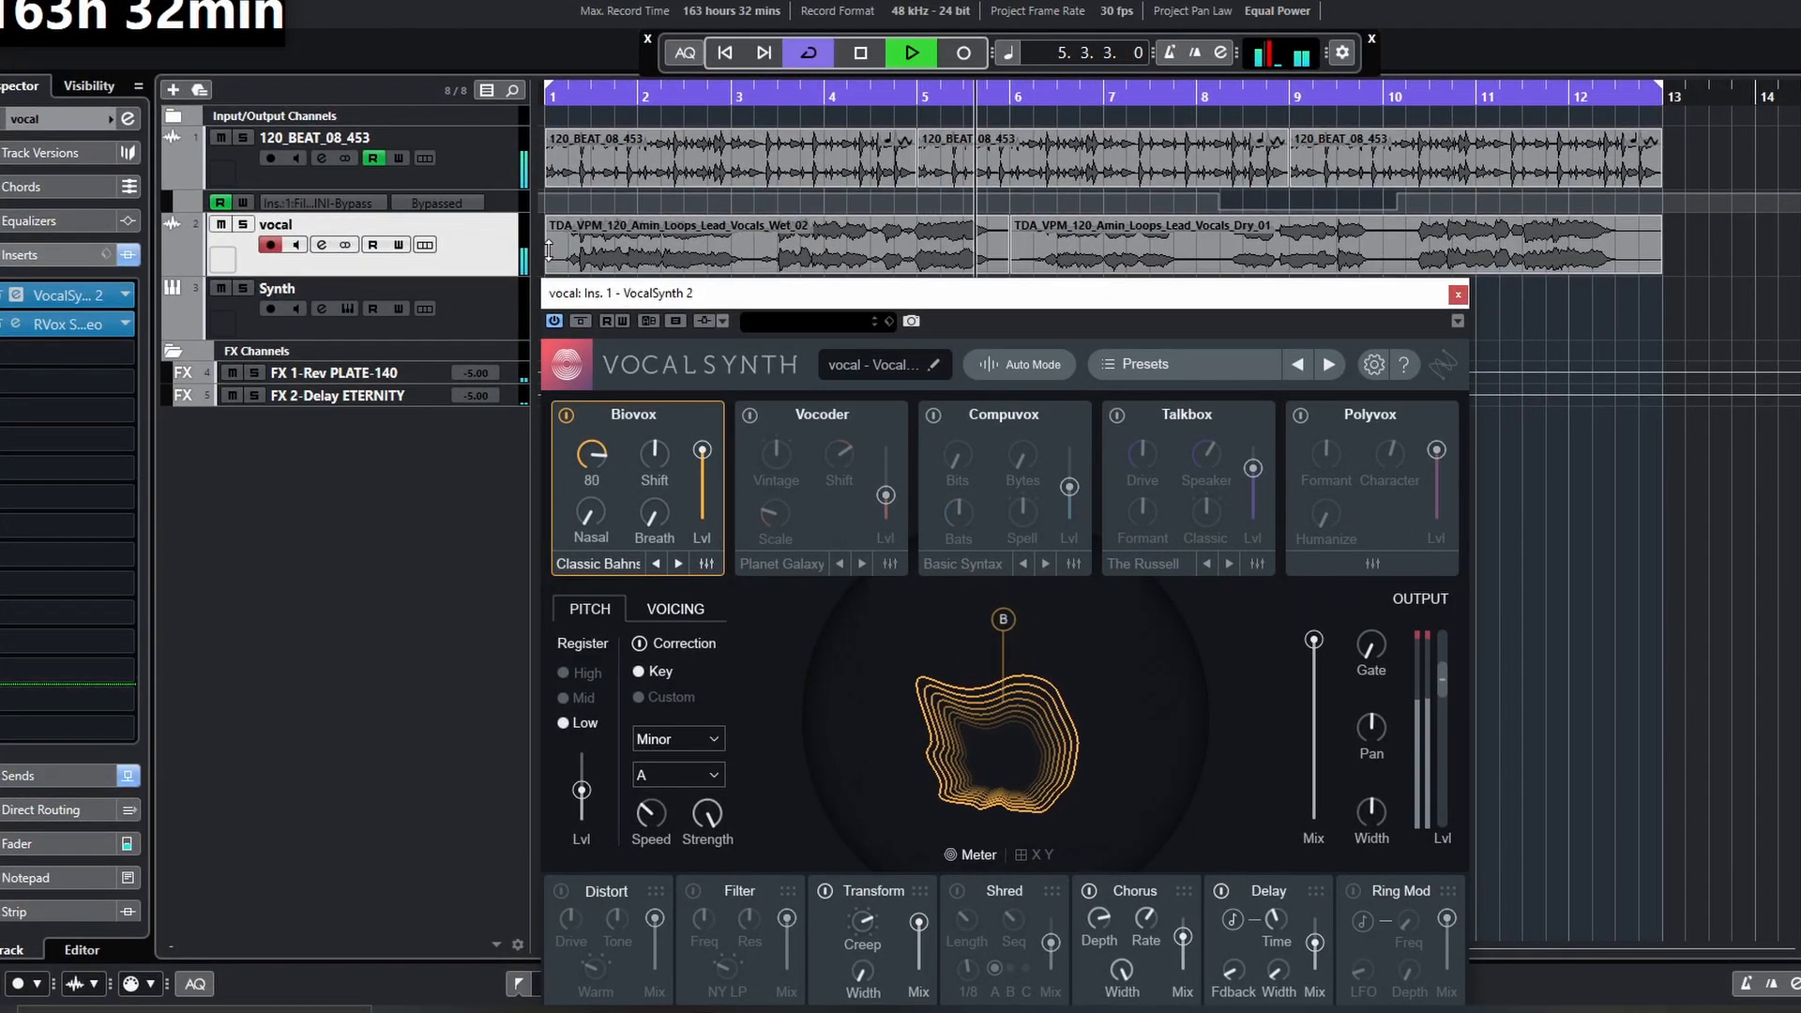
Raise Biovox's Nasal amount to 55 and lower the output Mix to 79.
mouse_move(594, 512)
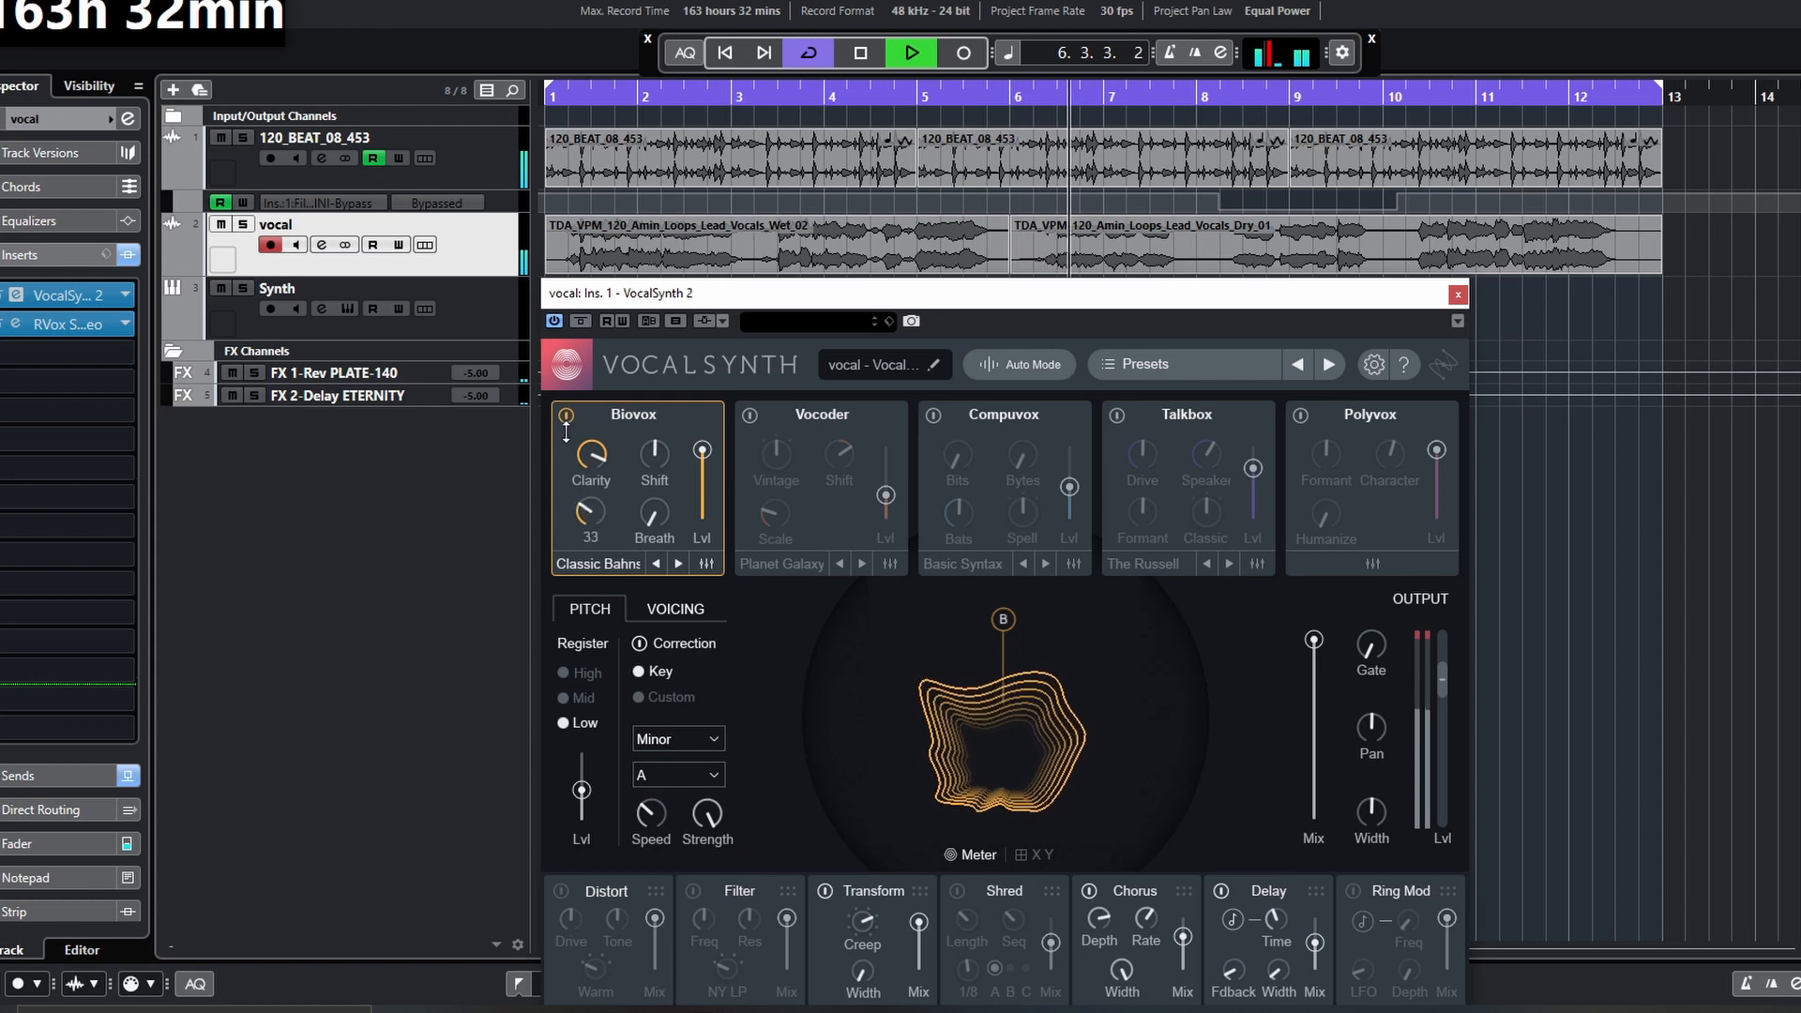
drag(594, 511, 607, 439)
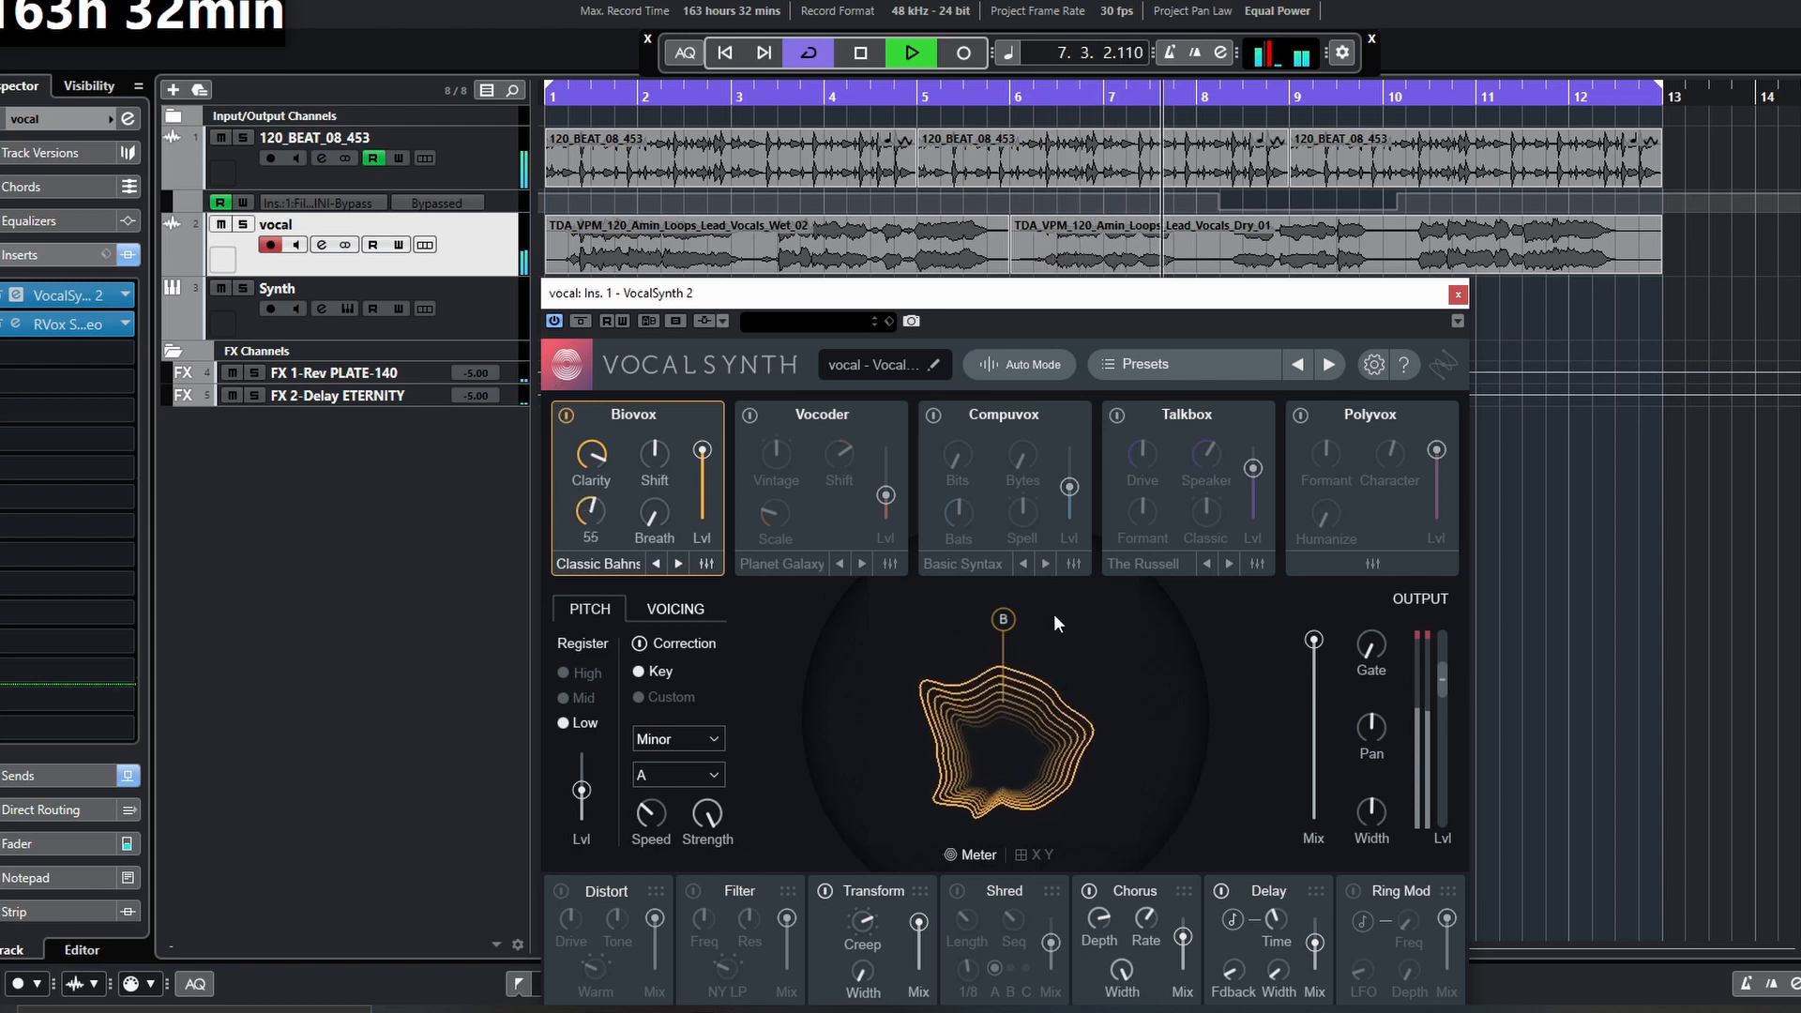
drag(1313, 640, 1314, 673)
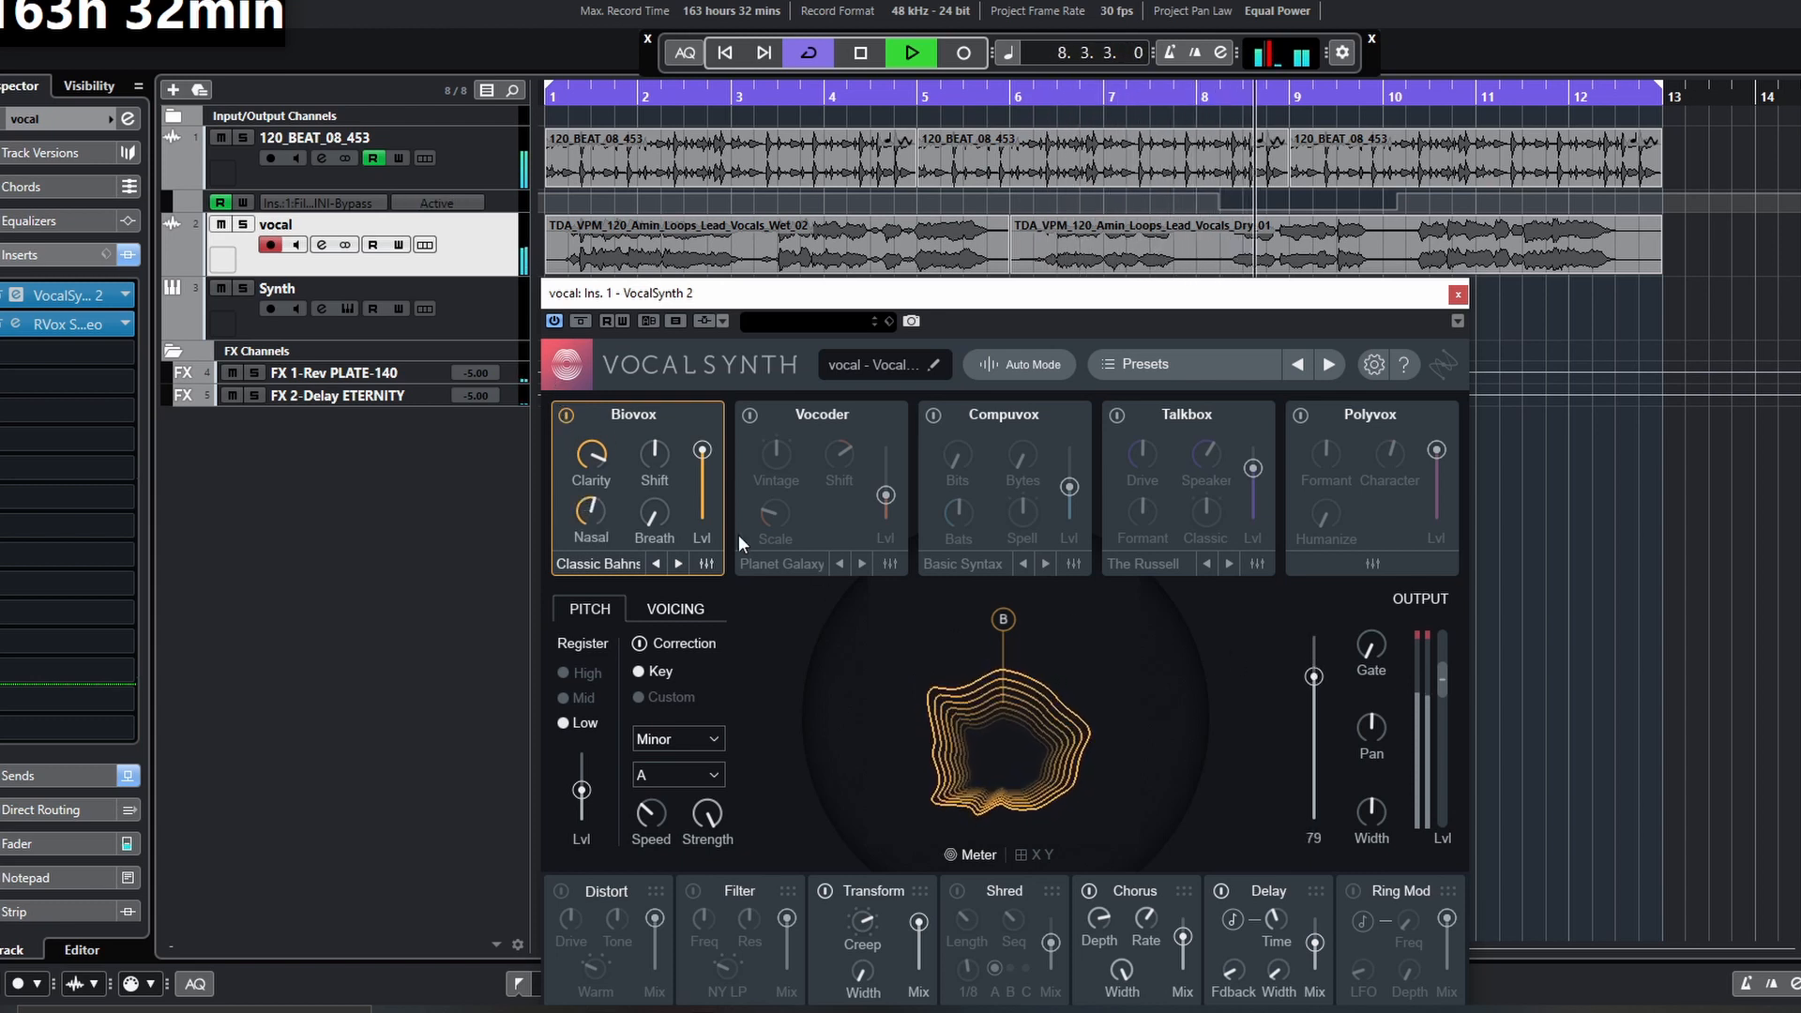
Raise Biovox's Breath to 73 and bring it back down to a moderate amount.
drag(655, 515, 586, 322)
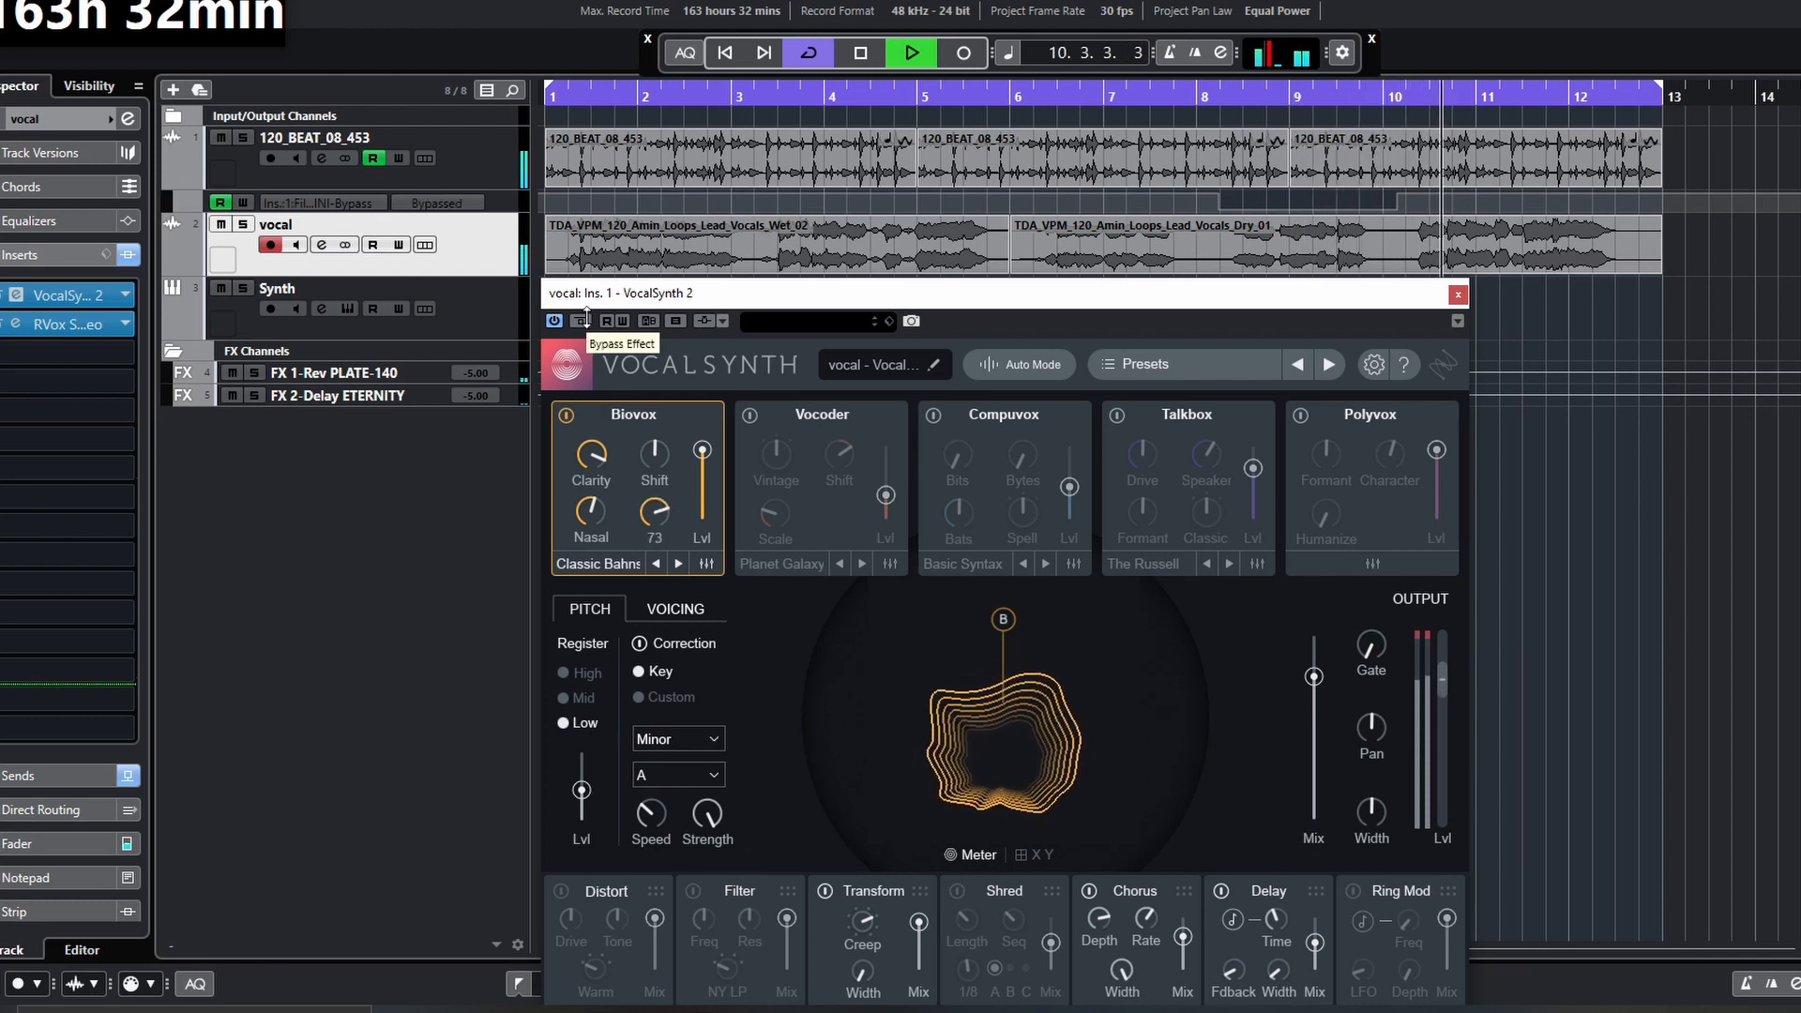
mouse_move(1314, 675)
mouse_down()
mouse_move(1316, 649)
mouse_move(1316, 677)
mouse_up()
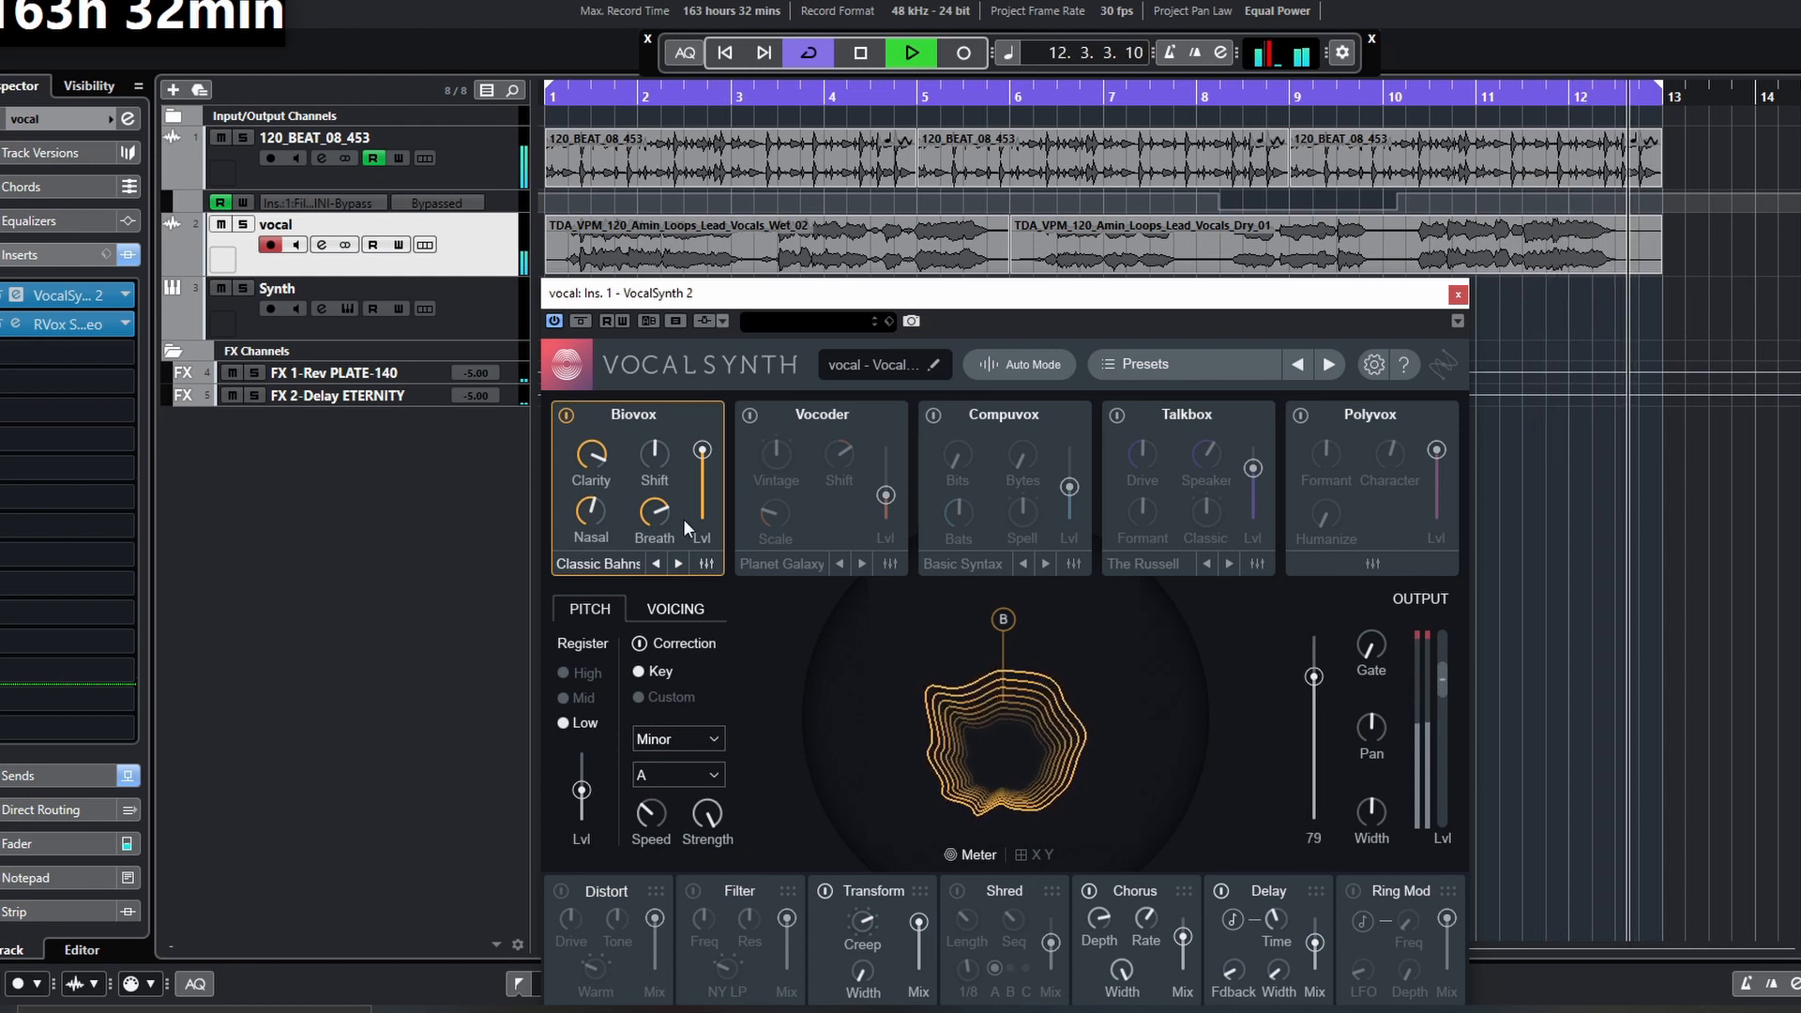
drag(653, 512, 661, 591)
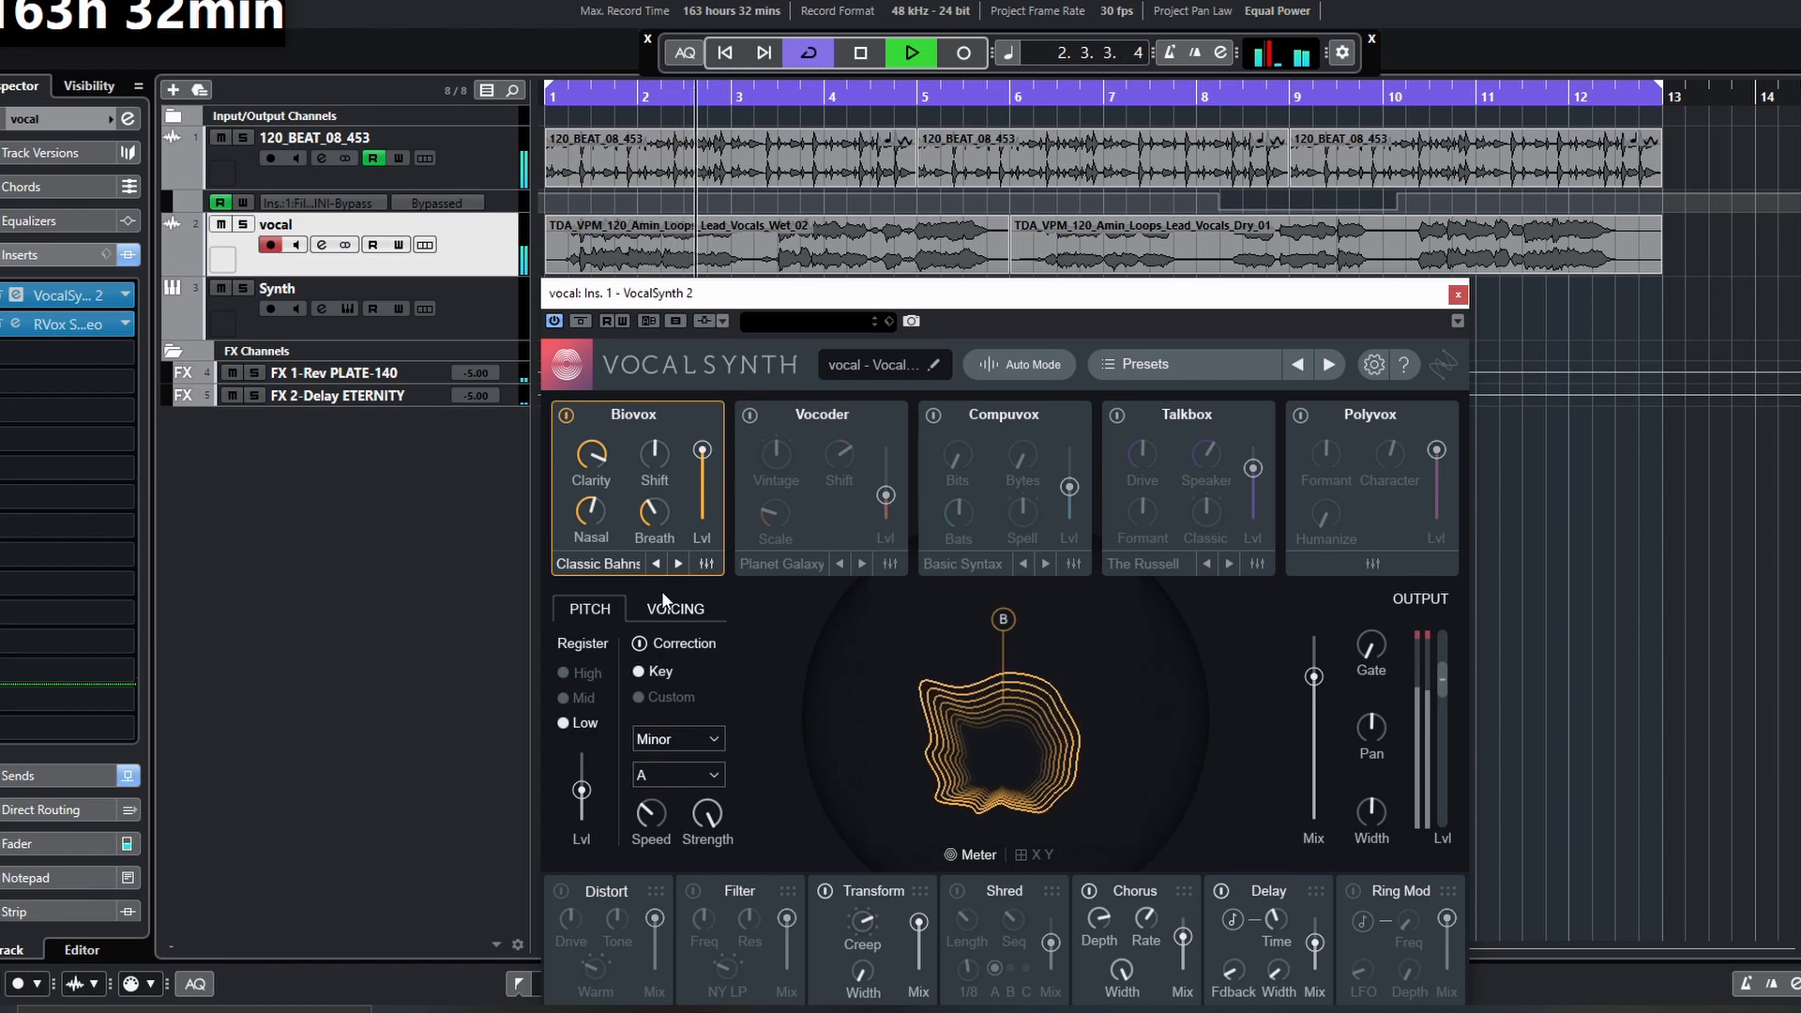
Stop playback and switch the Biovox module off and back on.
key(space)
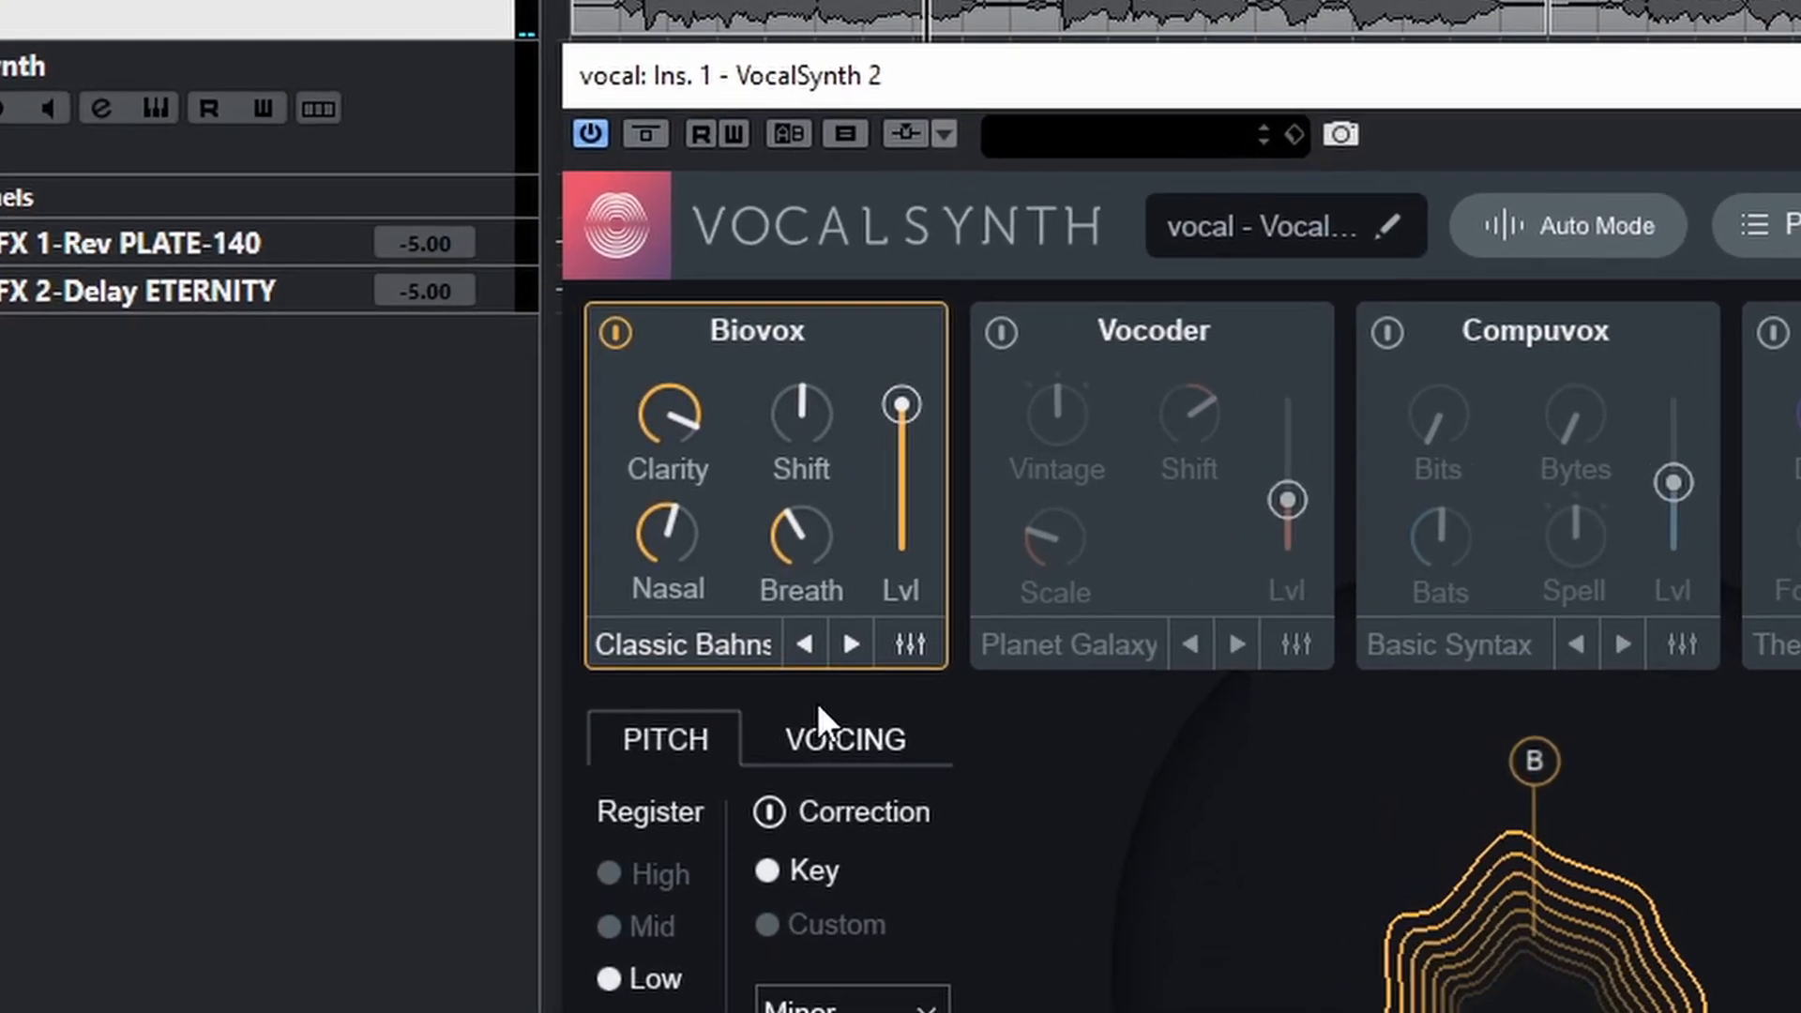
click(615, 332)
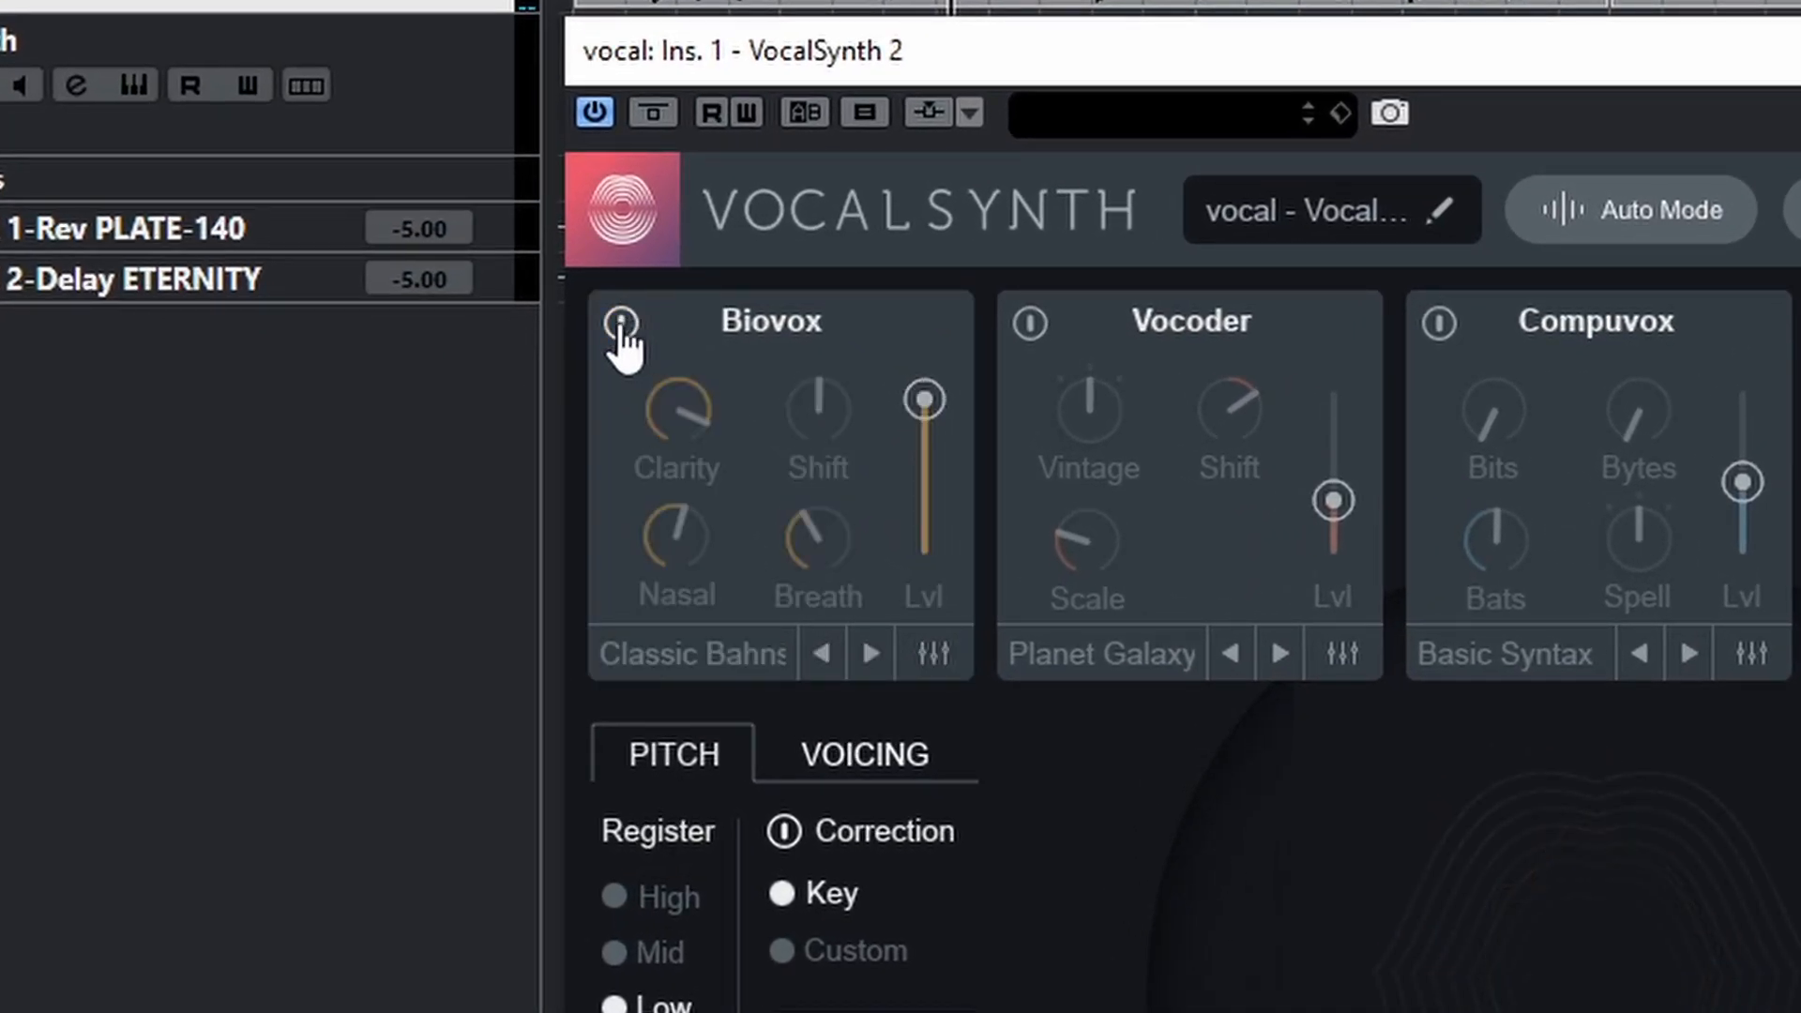
click(620, 328)
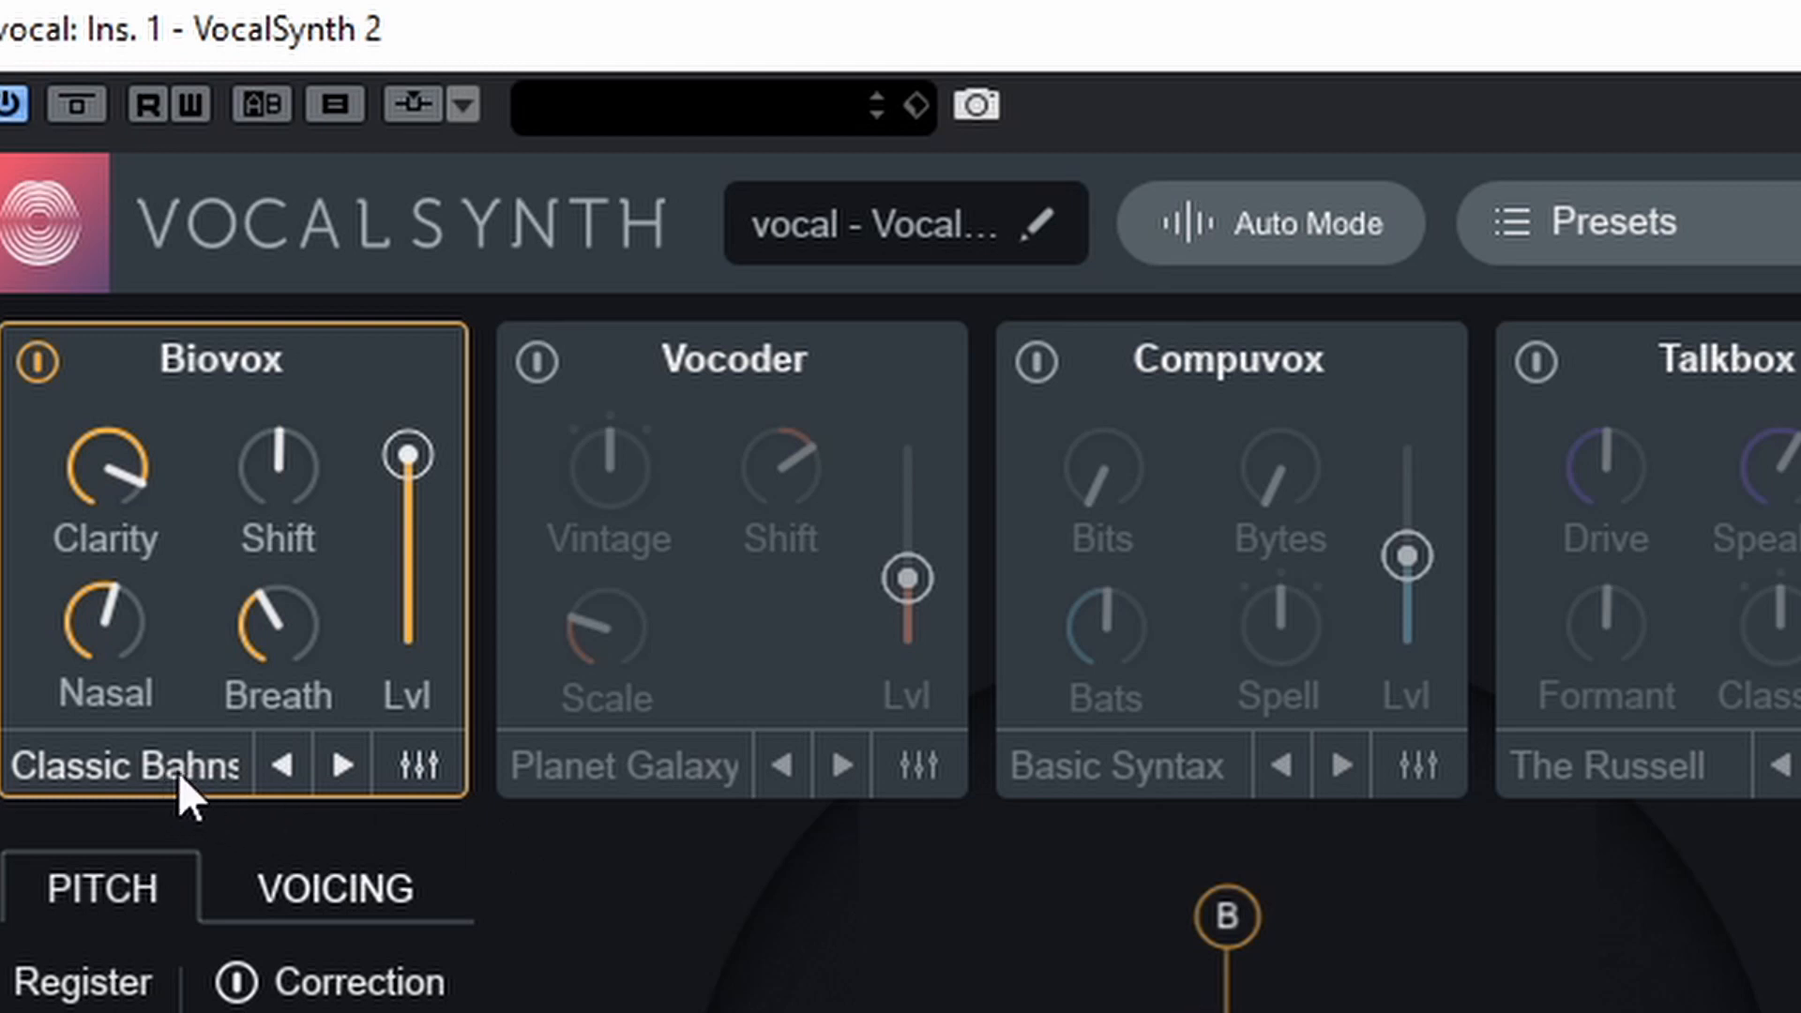
Load the Elliot's Modem preset in Biovox and move the vowel point towards A in its detailed settings.
click(329, 788)
click(284, 769)
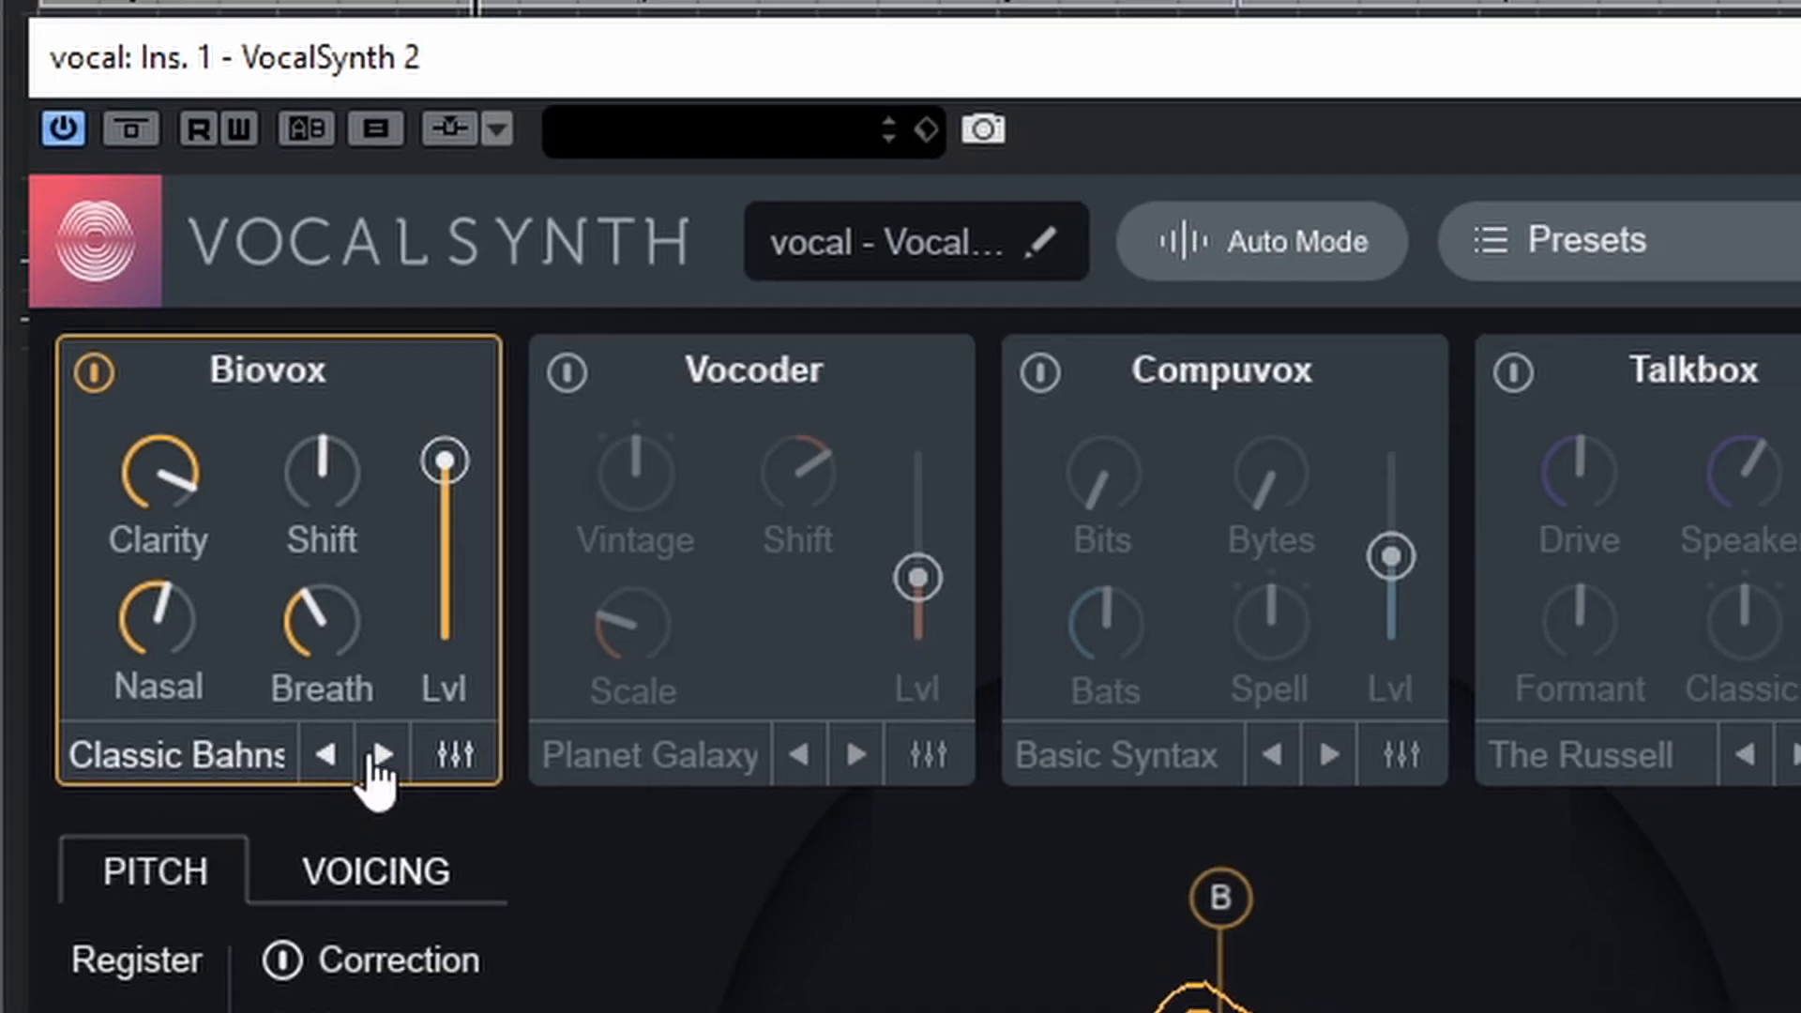
click(343, 765)
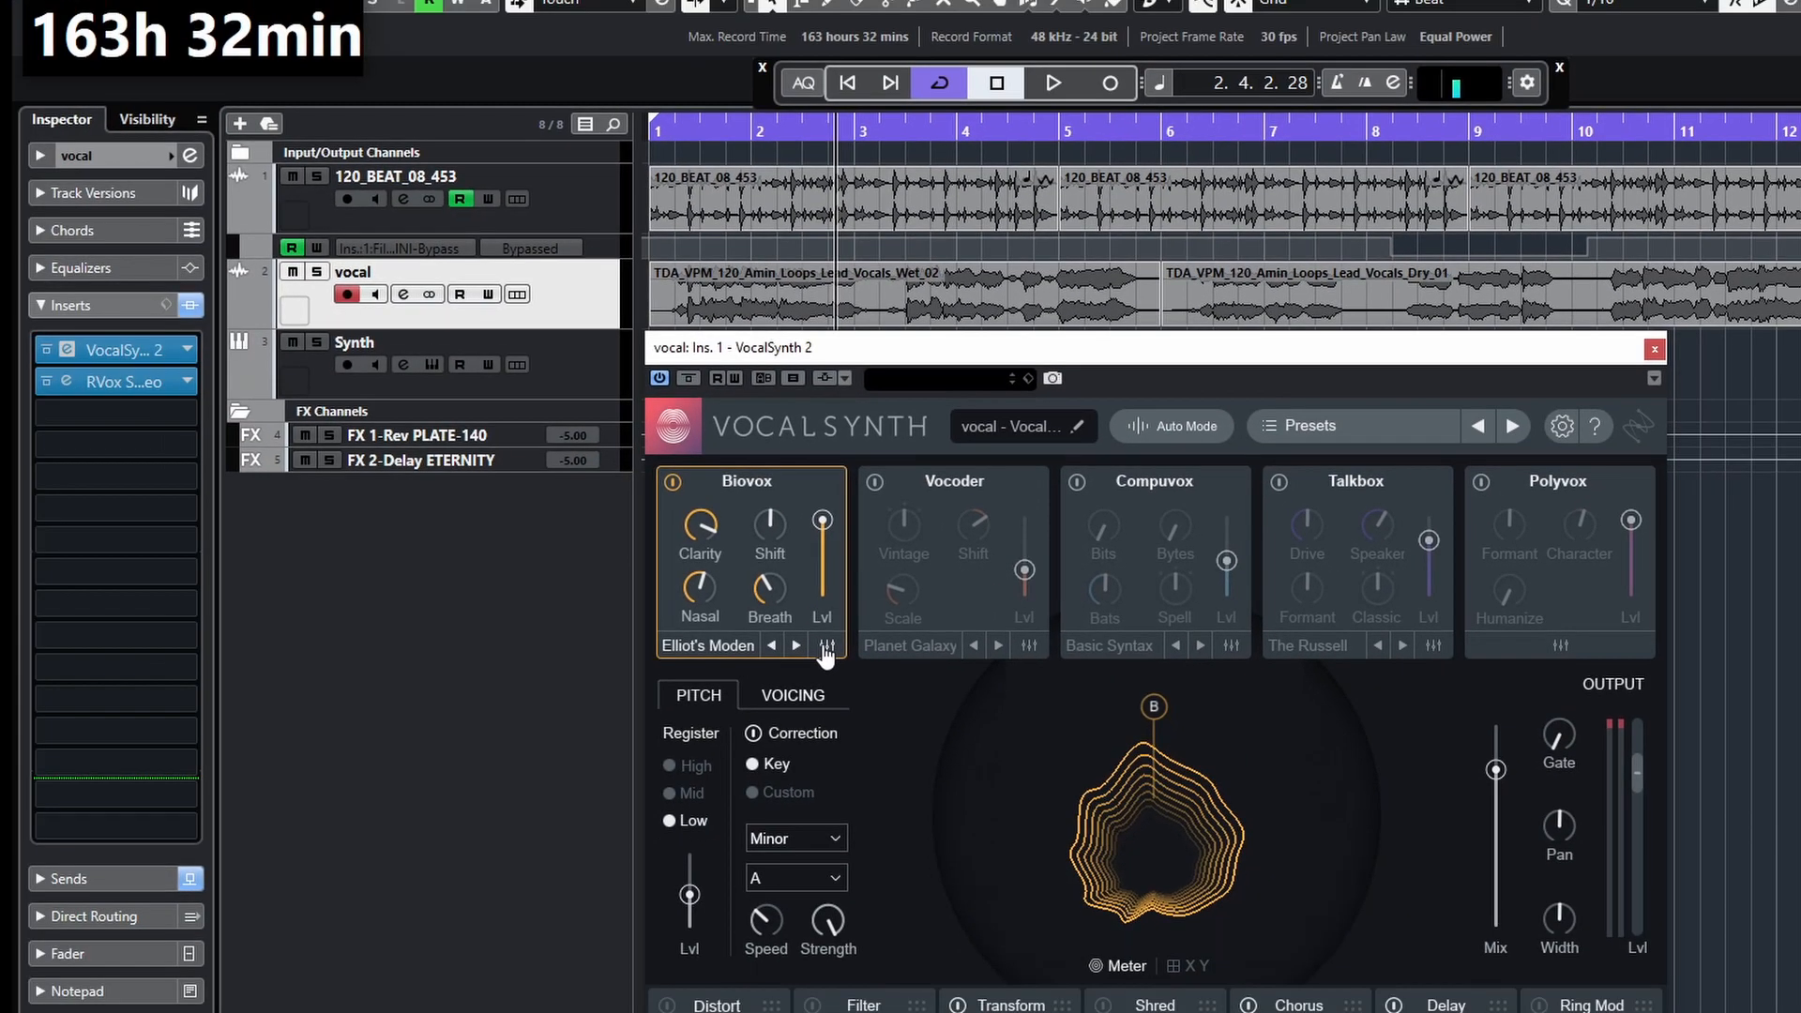
click(825, 646)
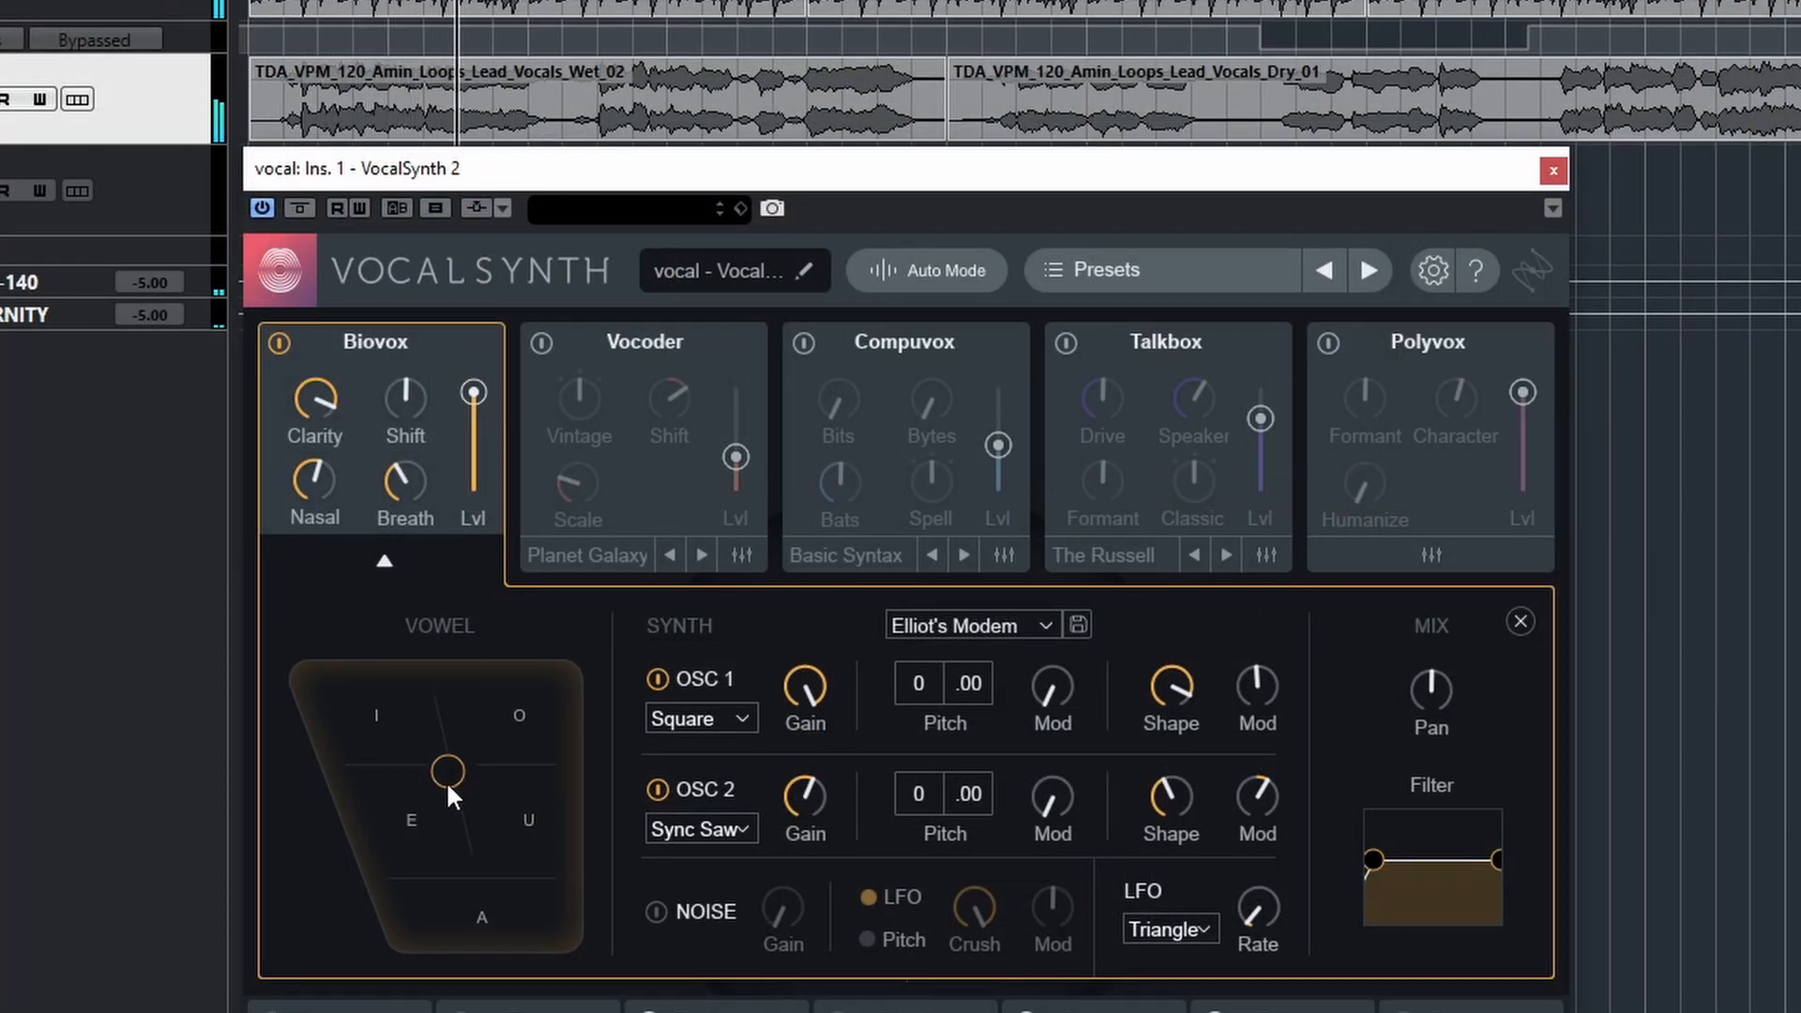
drag(446, 778, 445, 915)
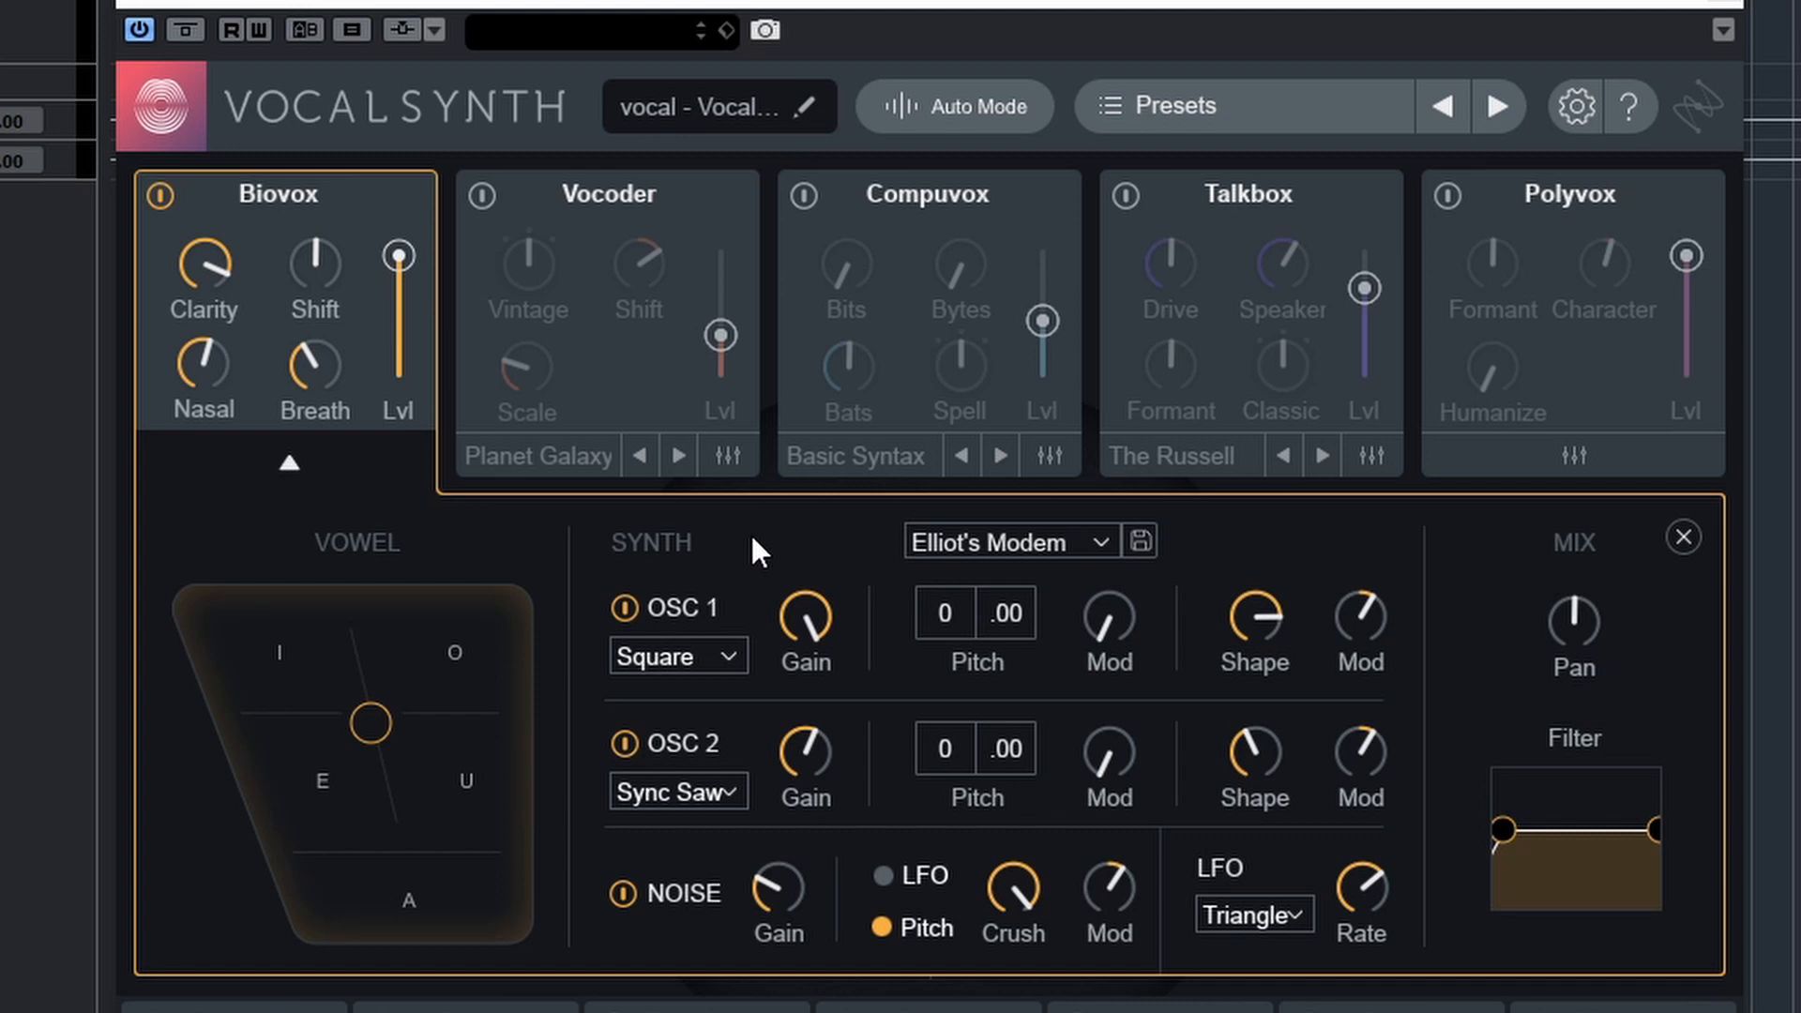
Switch OSC 1 off and back on, lower its gain slightly, and raise OSC 2's gain.
click(625, 608)
click(625, 608)
click(728, 657)
click(728, 657)
mouse_move(809, 627)
mouse_down()
mouse_move(821, 821)
mouse_move(803, 615)
mouse_move(801, 656)
mouse_up()
drag(807, 751, 791, 667)
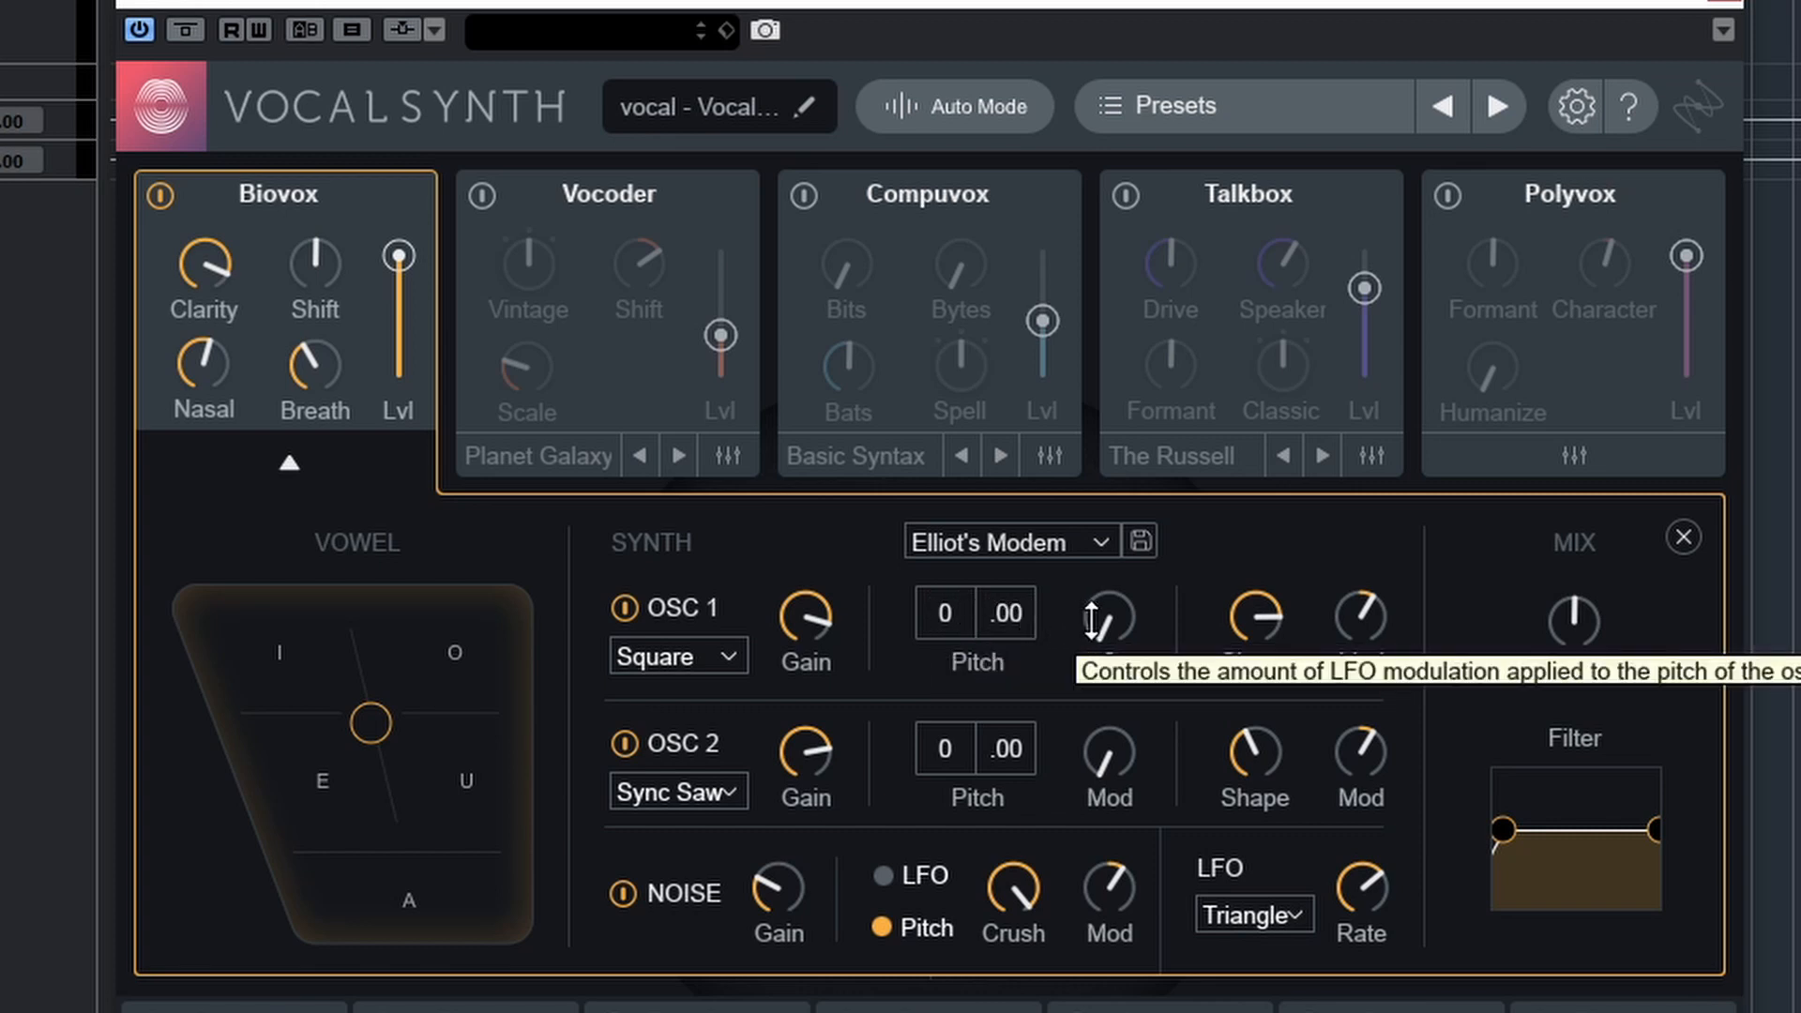
Raise OSC 1's pitch modulation, reduce its Shape to 42 and adjust its shape modulation slightly.
drag(1093, 622, 1051, 533)
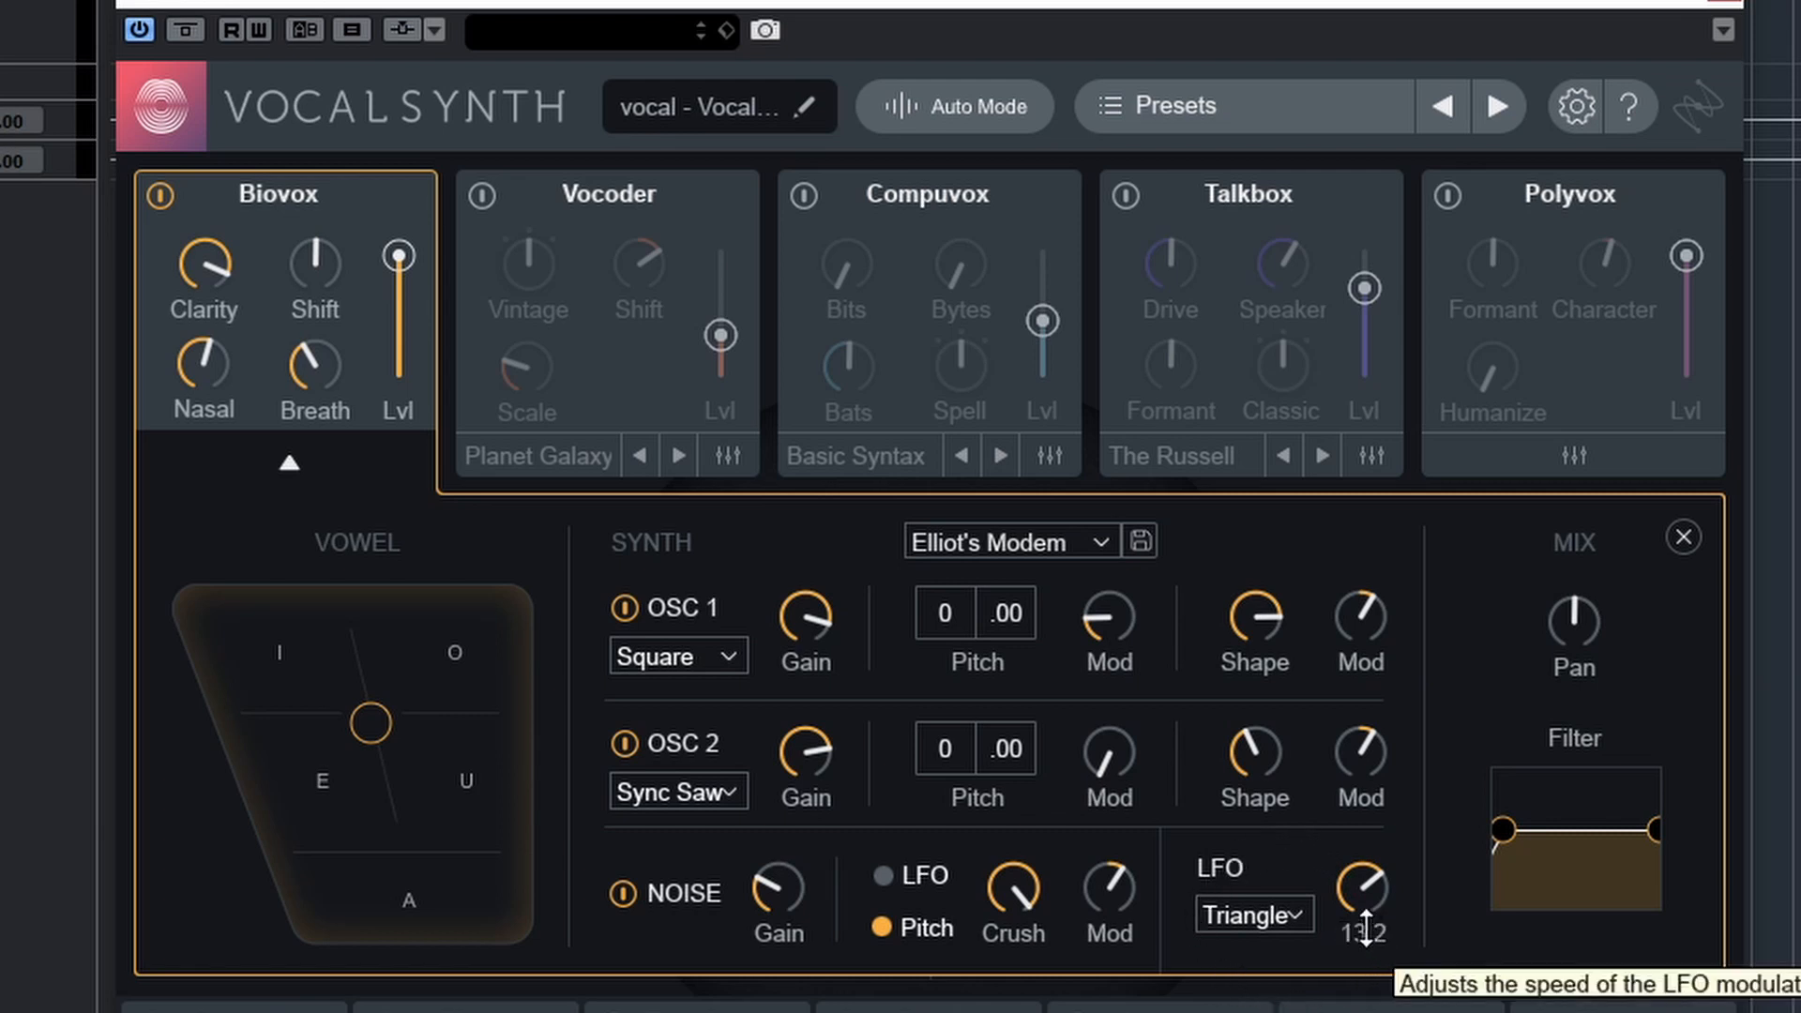
mouse_move(1256, 638)
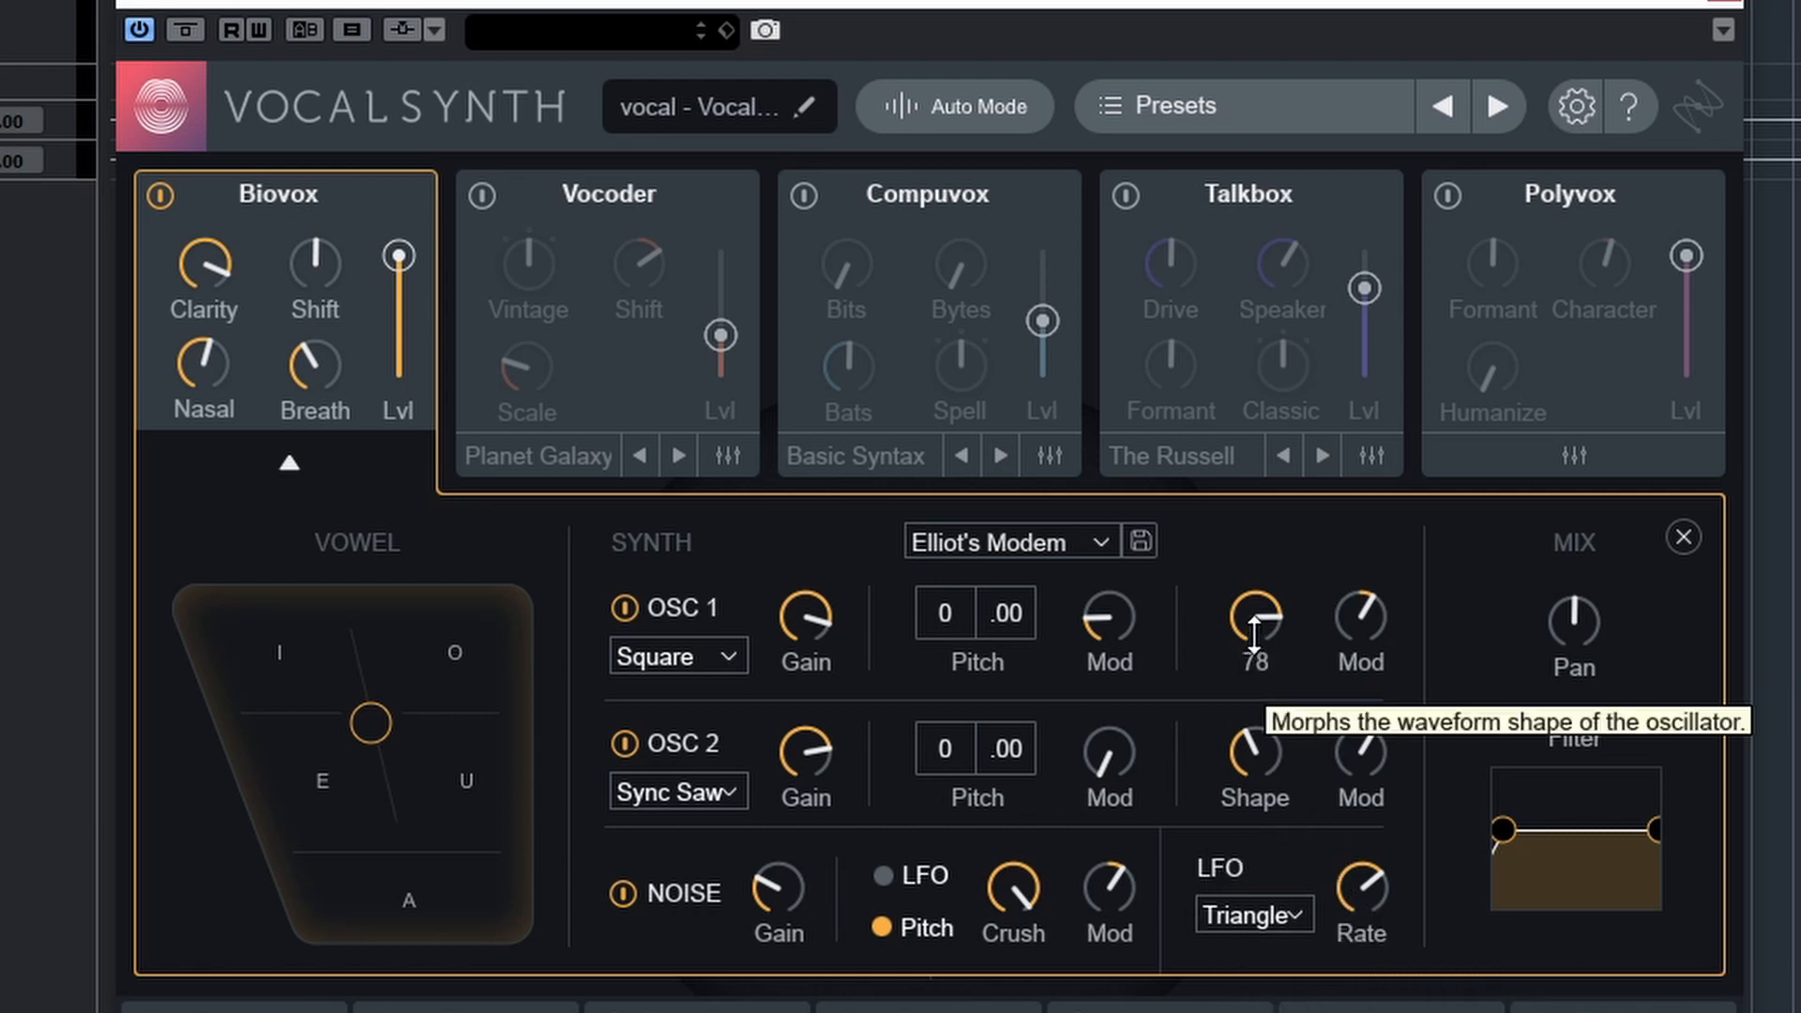
drag(1255, 638, 1226, 776)
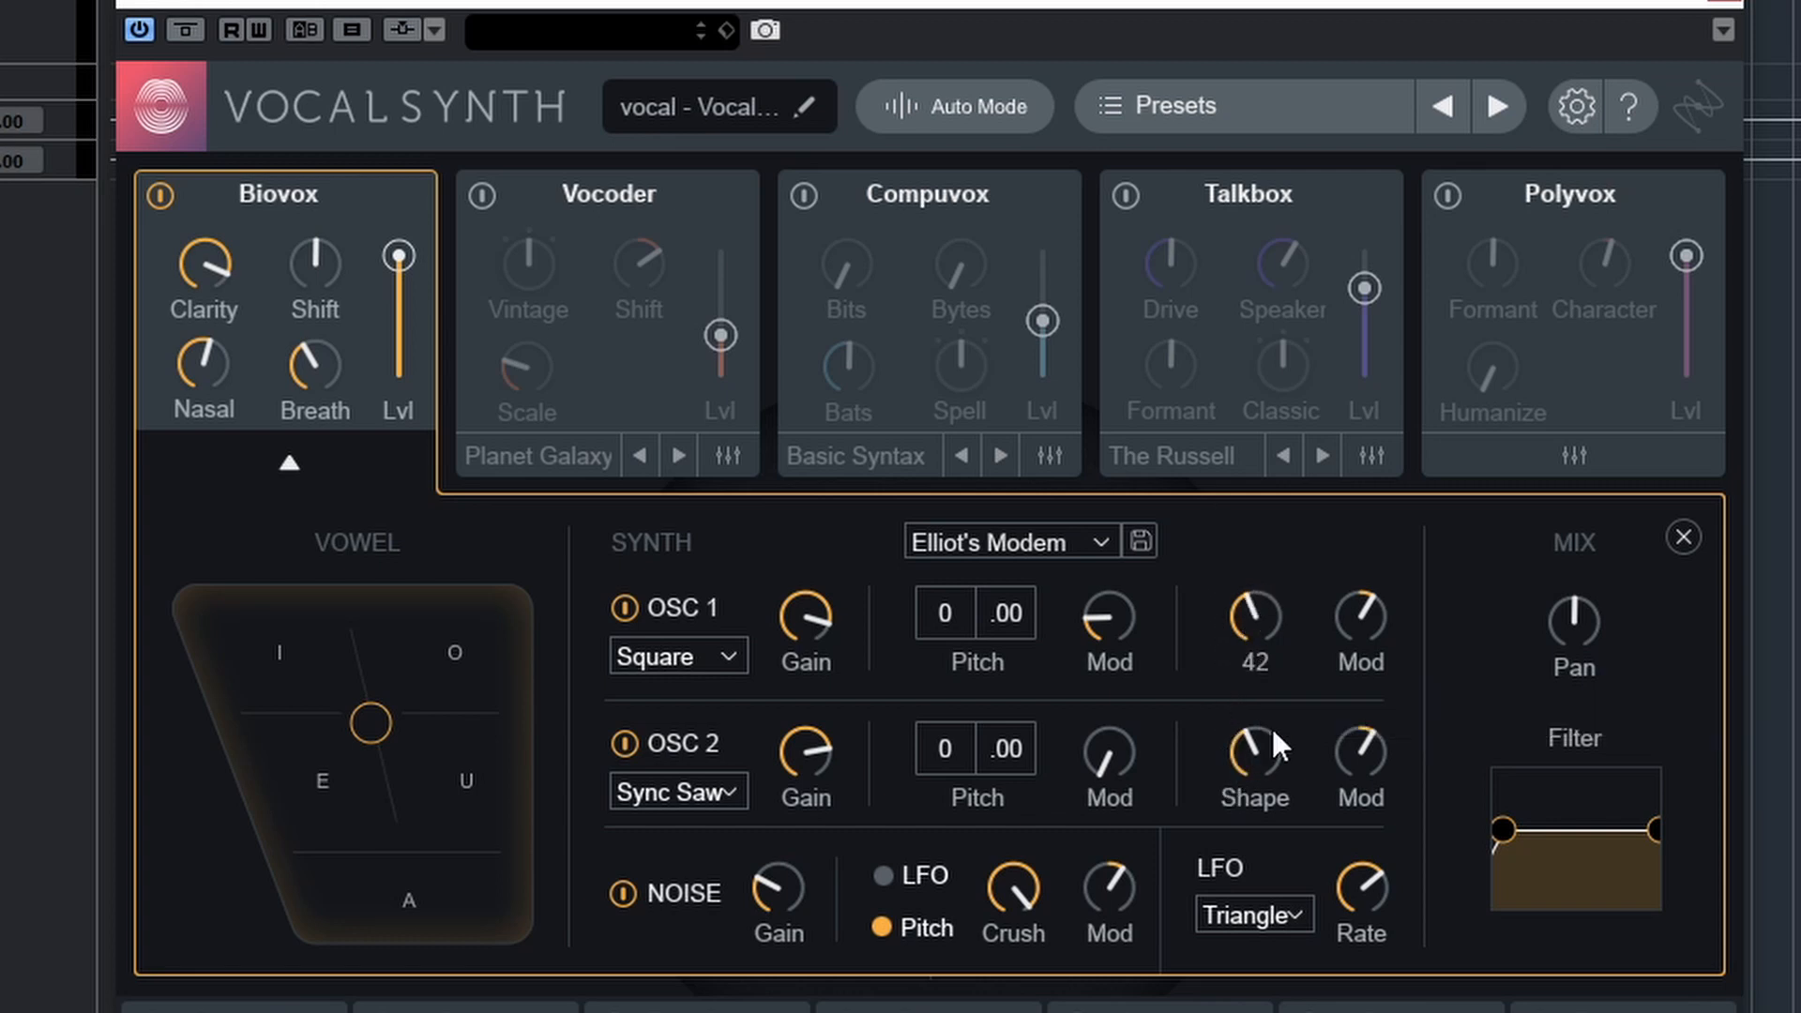
mouse_move(1367, 645)
mouse_move(1365, 600)
mouse_down()
mouse_move(1339, 478)
mouse_move(1347, 589)
mouse_up()
Switch the noise generator off and back on, and select Pitch as the Crush modulation source.
click(623, 896)
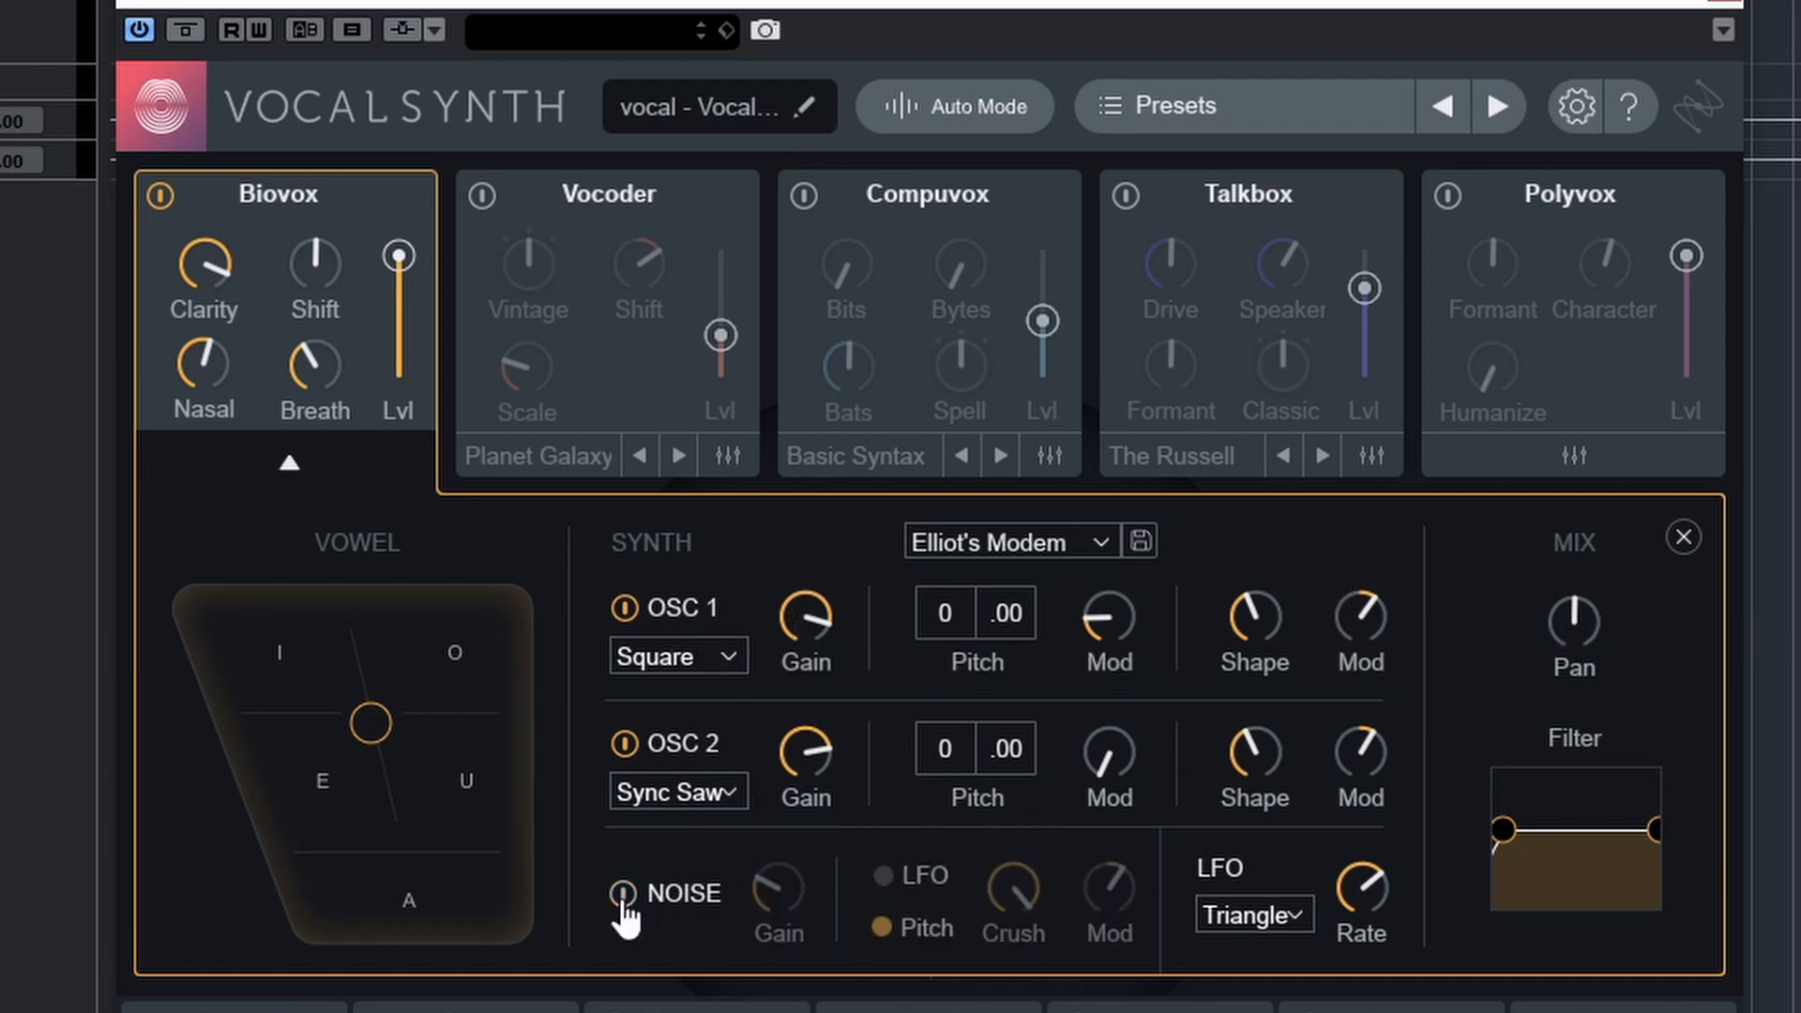
click(623, 894)
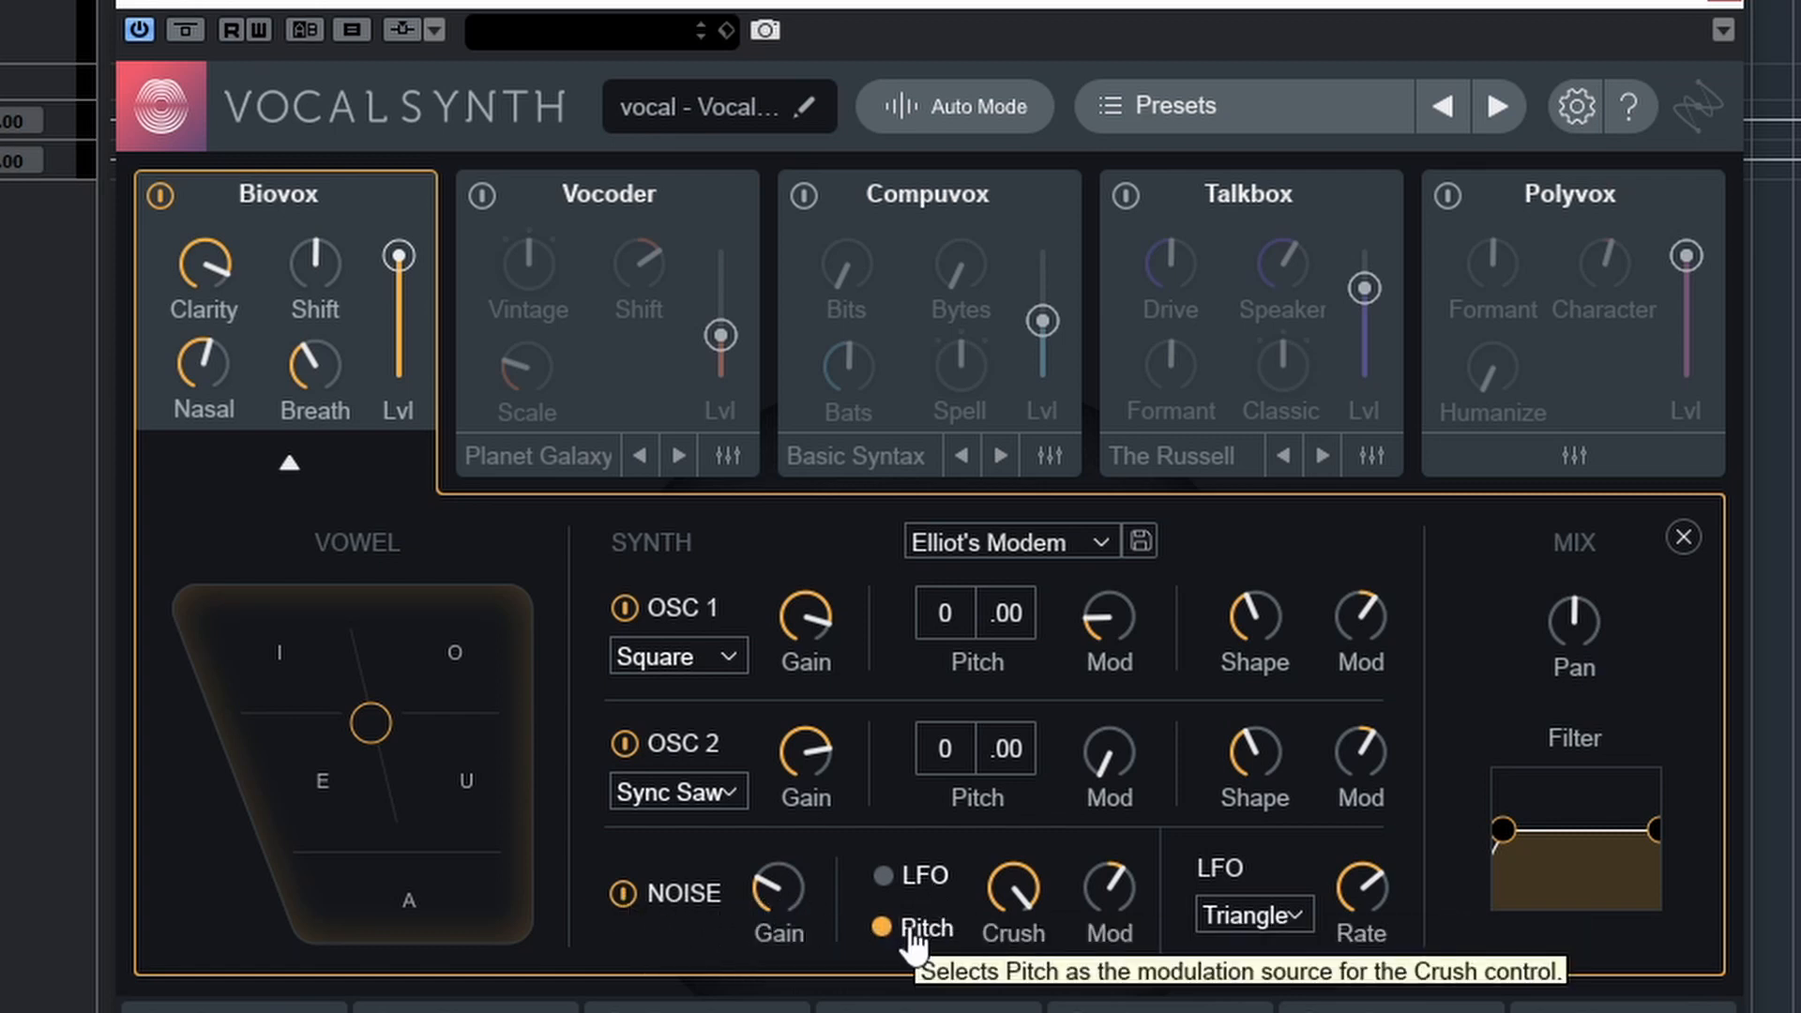
click(881, 928)
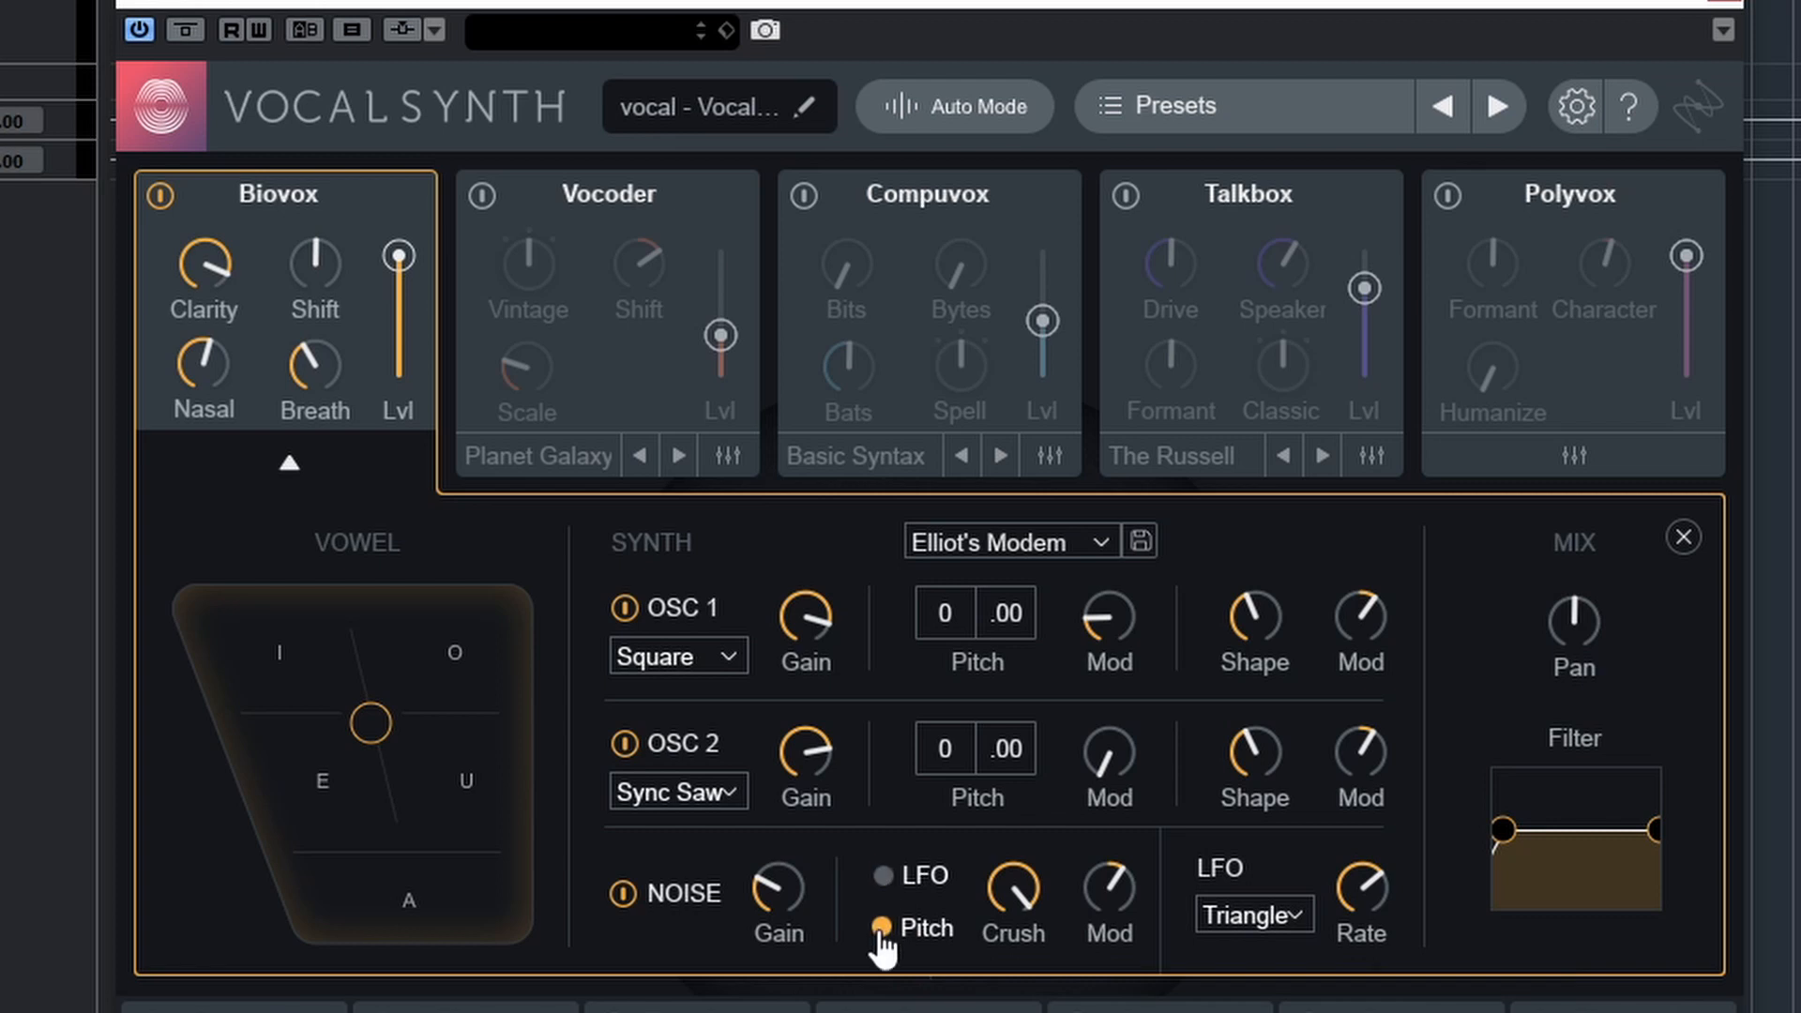
mouse_move(1110, 882)
Set the Biovox LFO waveform to Sample and raise its rate to the maximum.
click(1297, 916)
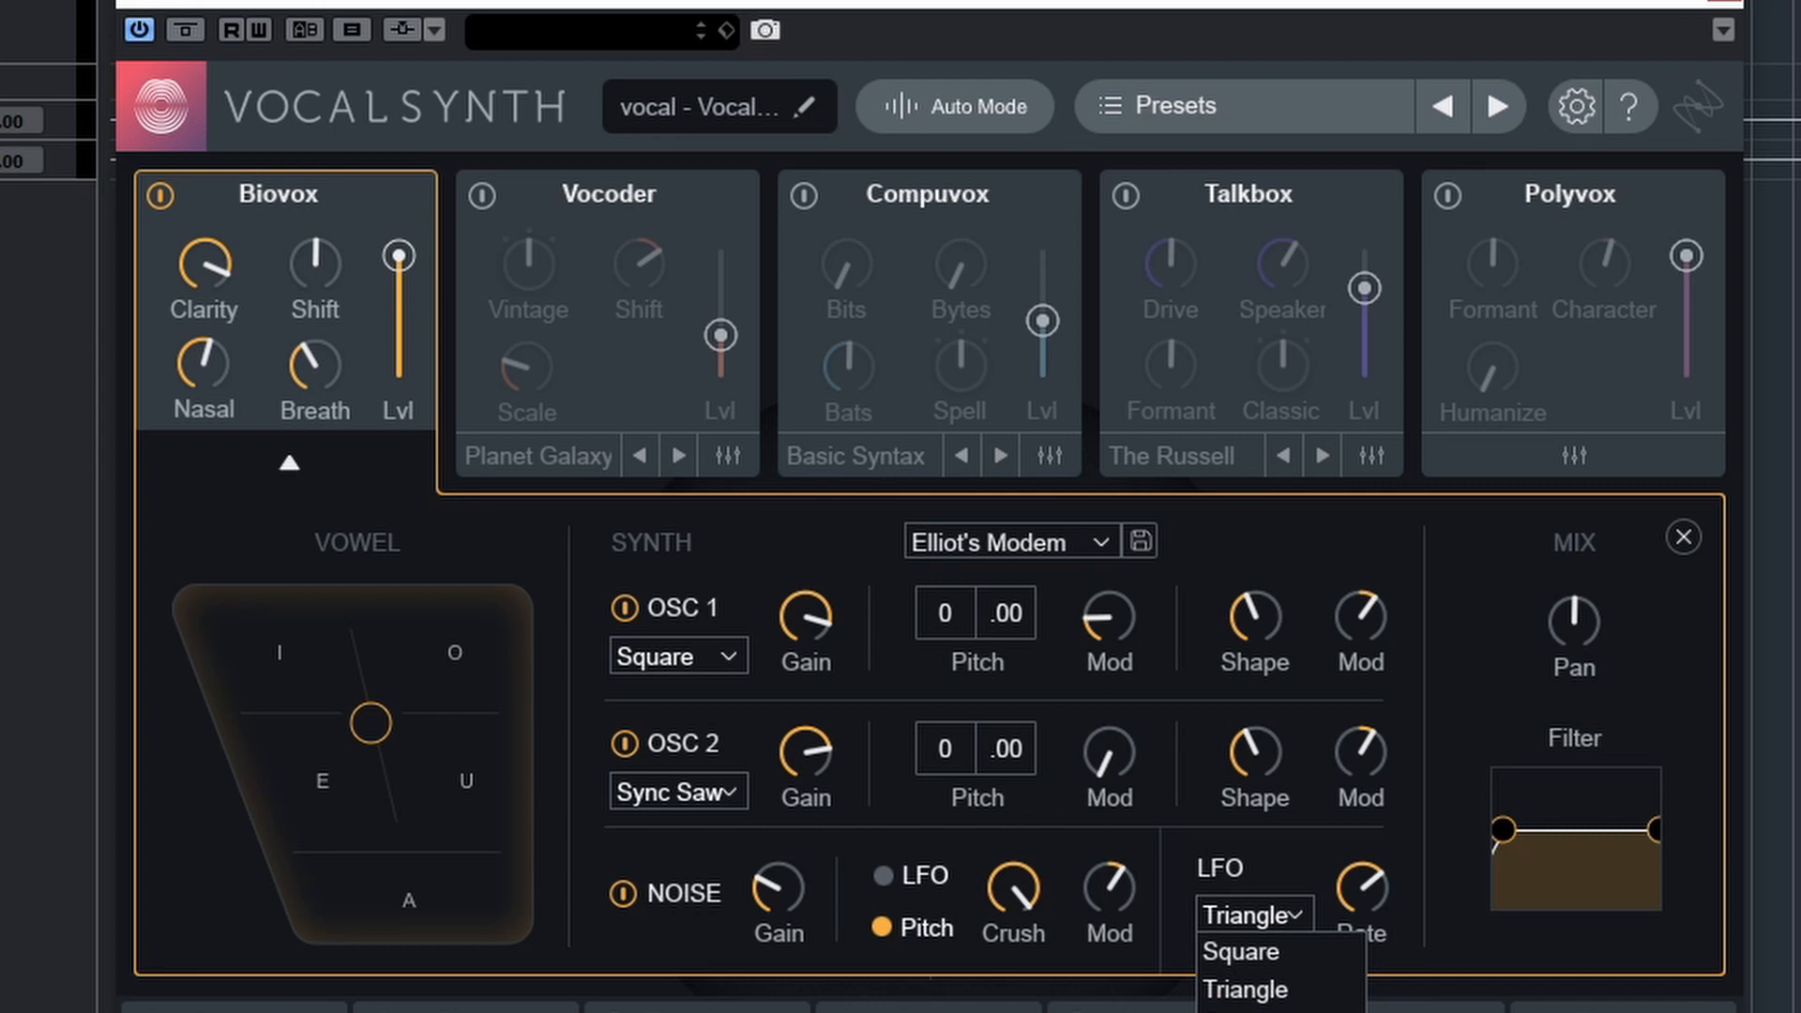
click(1248, 1011)
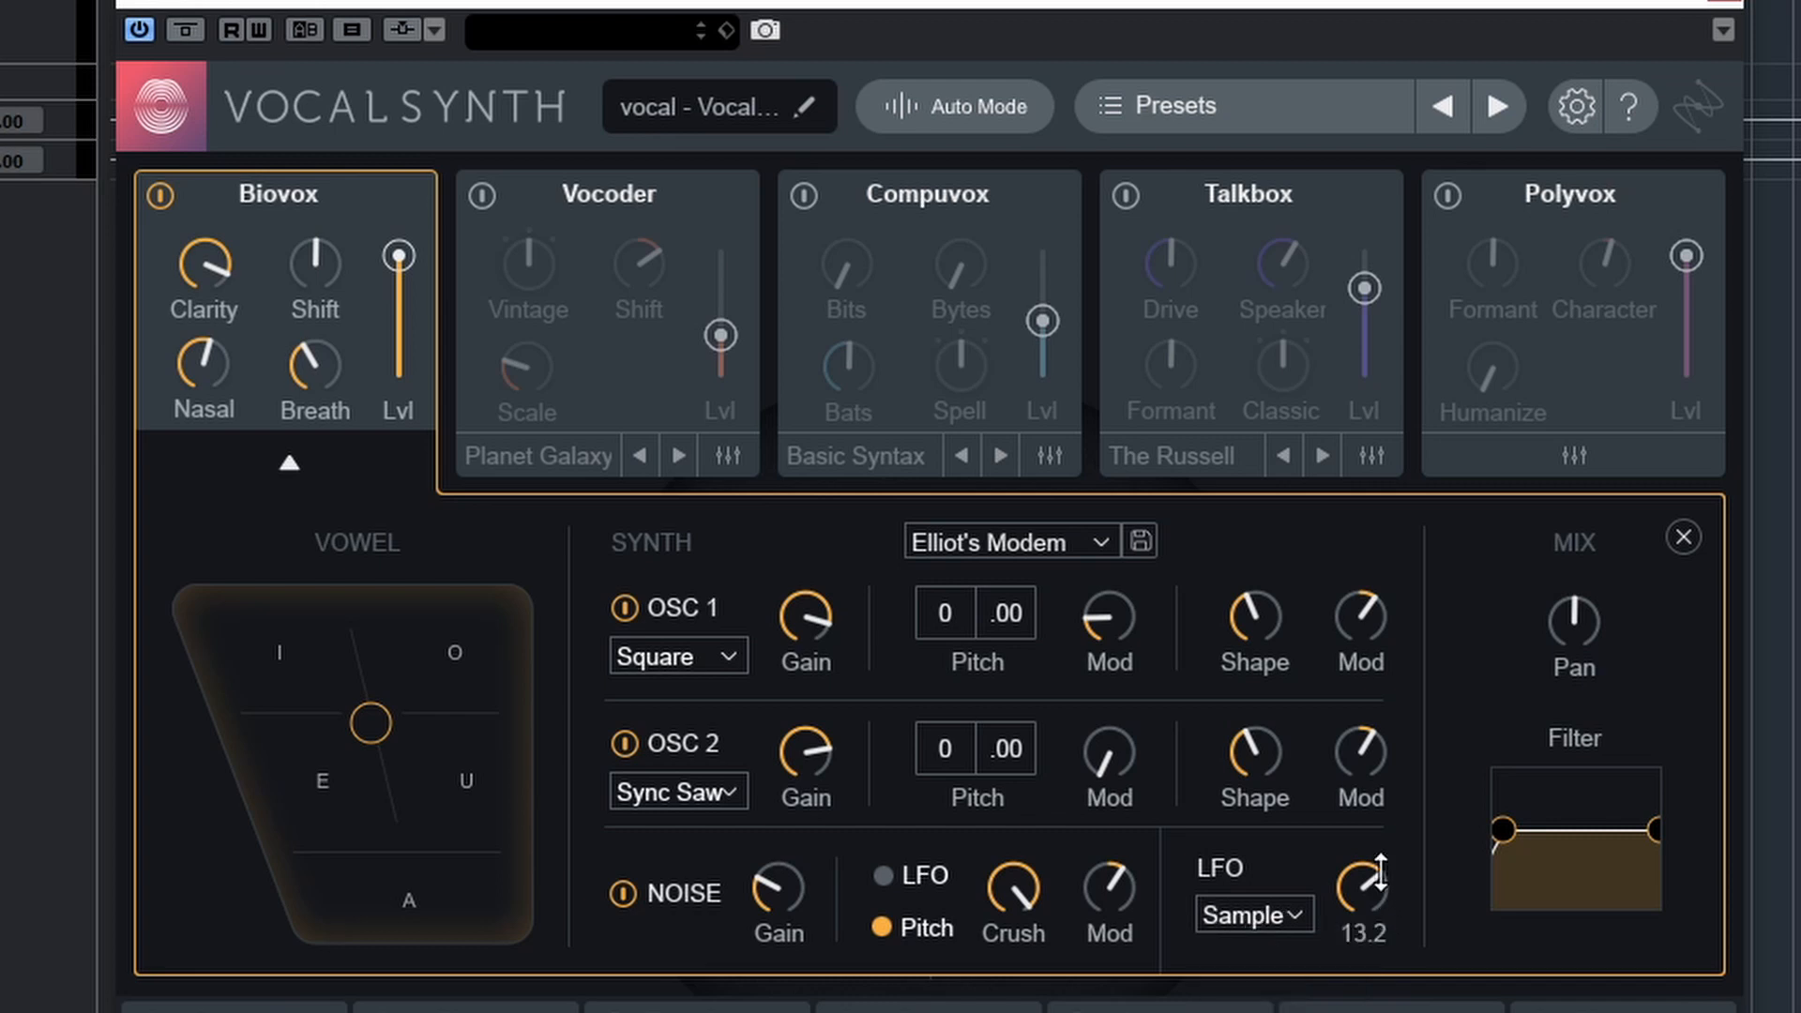
drag(1375, 871, 1356, 1012)
drag(1362, 889, 1443, 385)
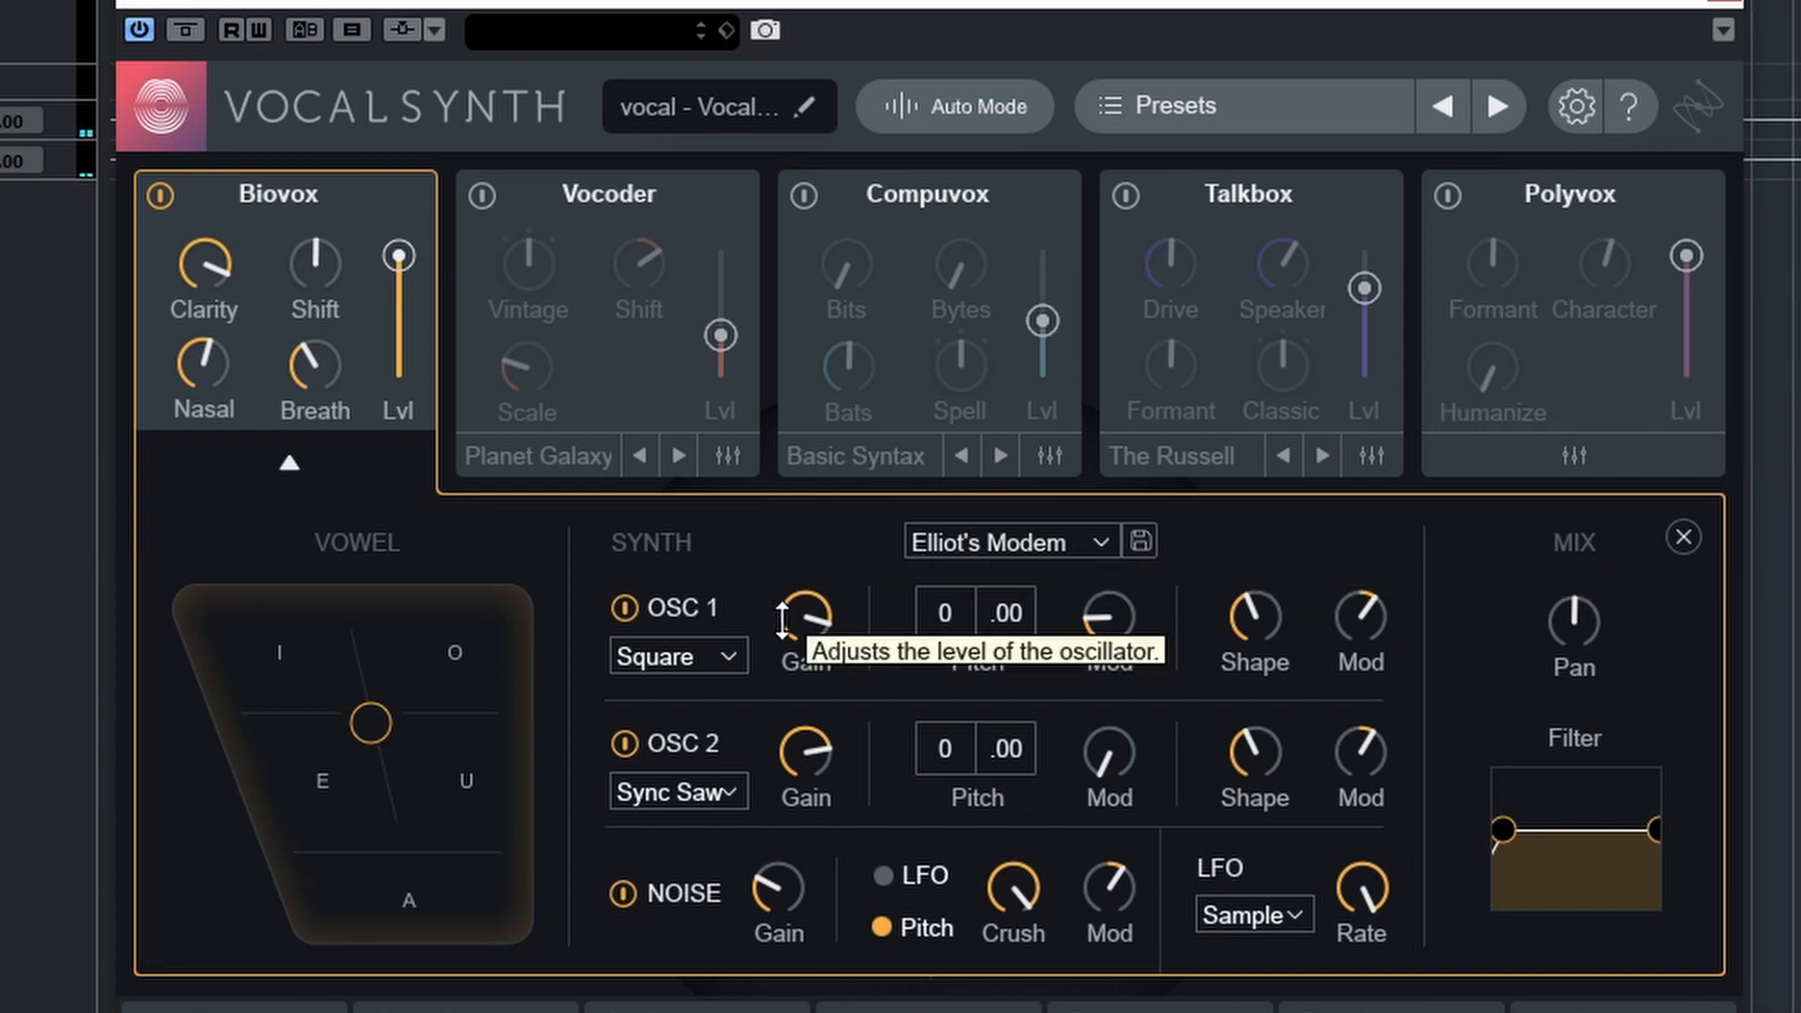
Change OSC 1's waveform to Sync Saw and lower its gain.
click(719, 657)
click(713, 692)
drag(805, 619, 915, 678)
Set OSC 1's pitch to +12 and OSC 2's pitch to -12, with OSC 2's pitch modulation at 64.
drag(943, 615, 941, 494)
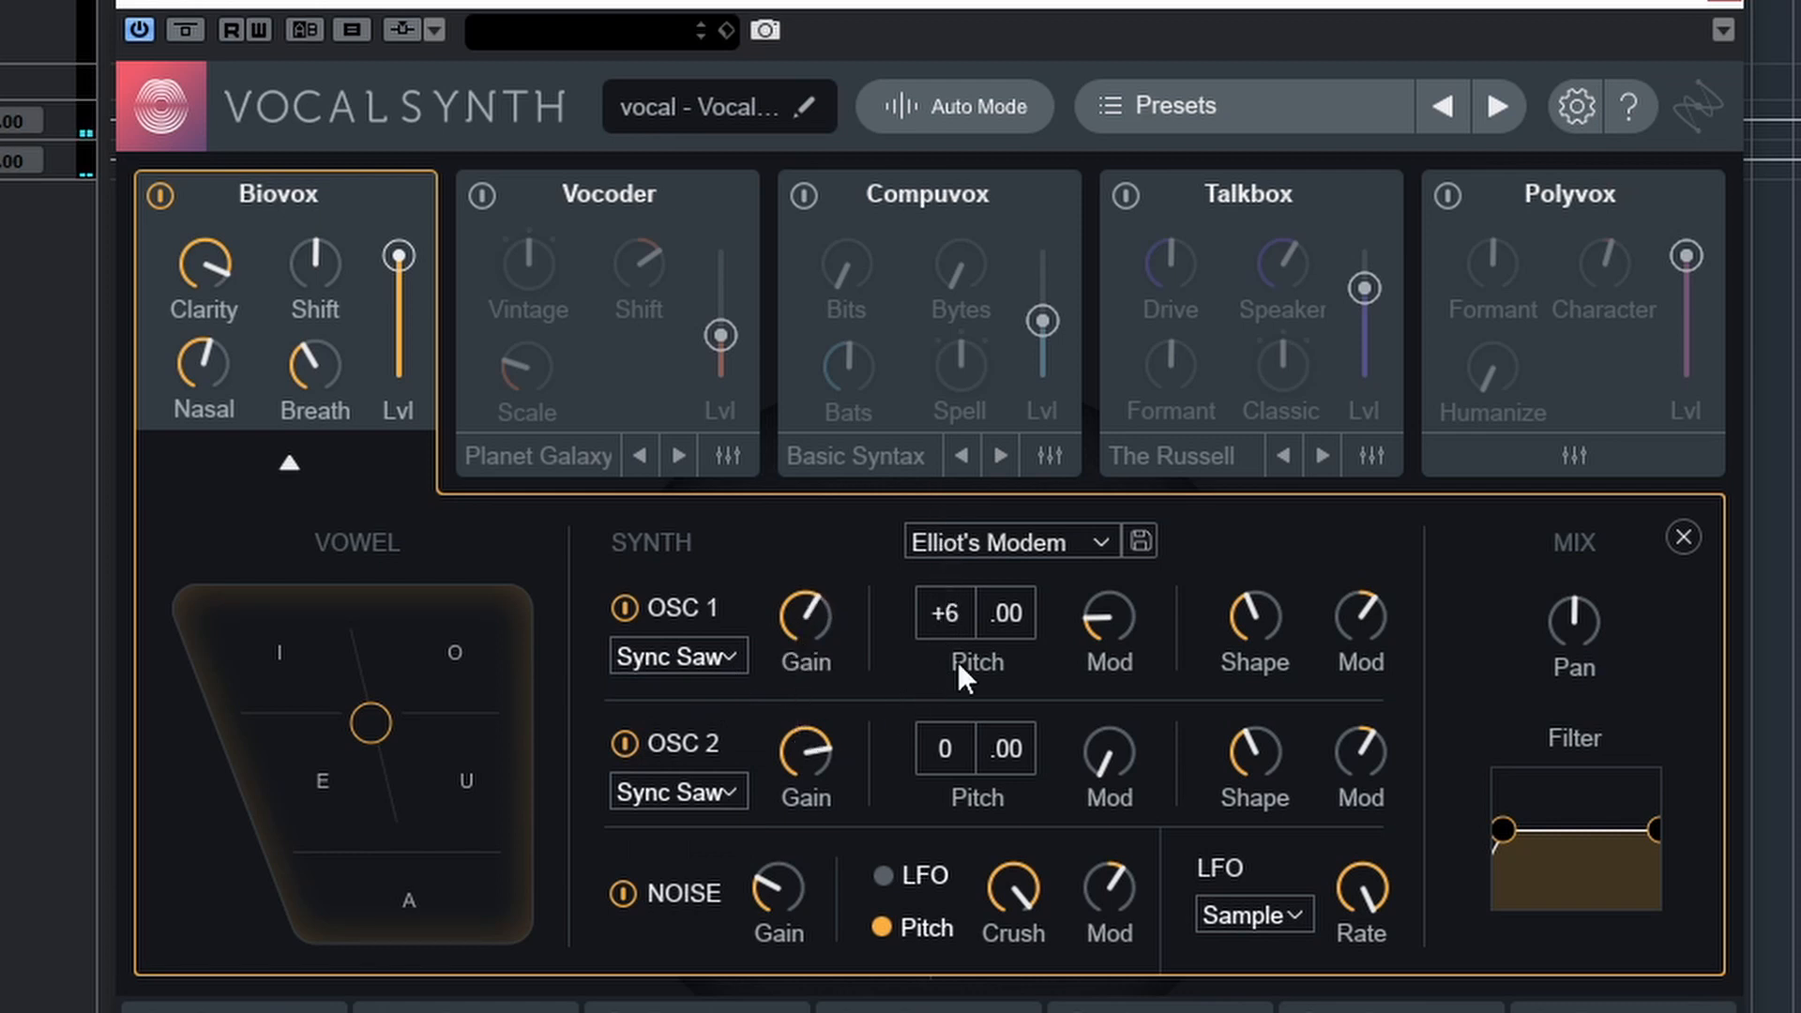
drag(946, 614, 948, 487)
drag(946, 747, 958, 955)
drag(1112, 741, 1094, 653)
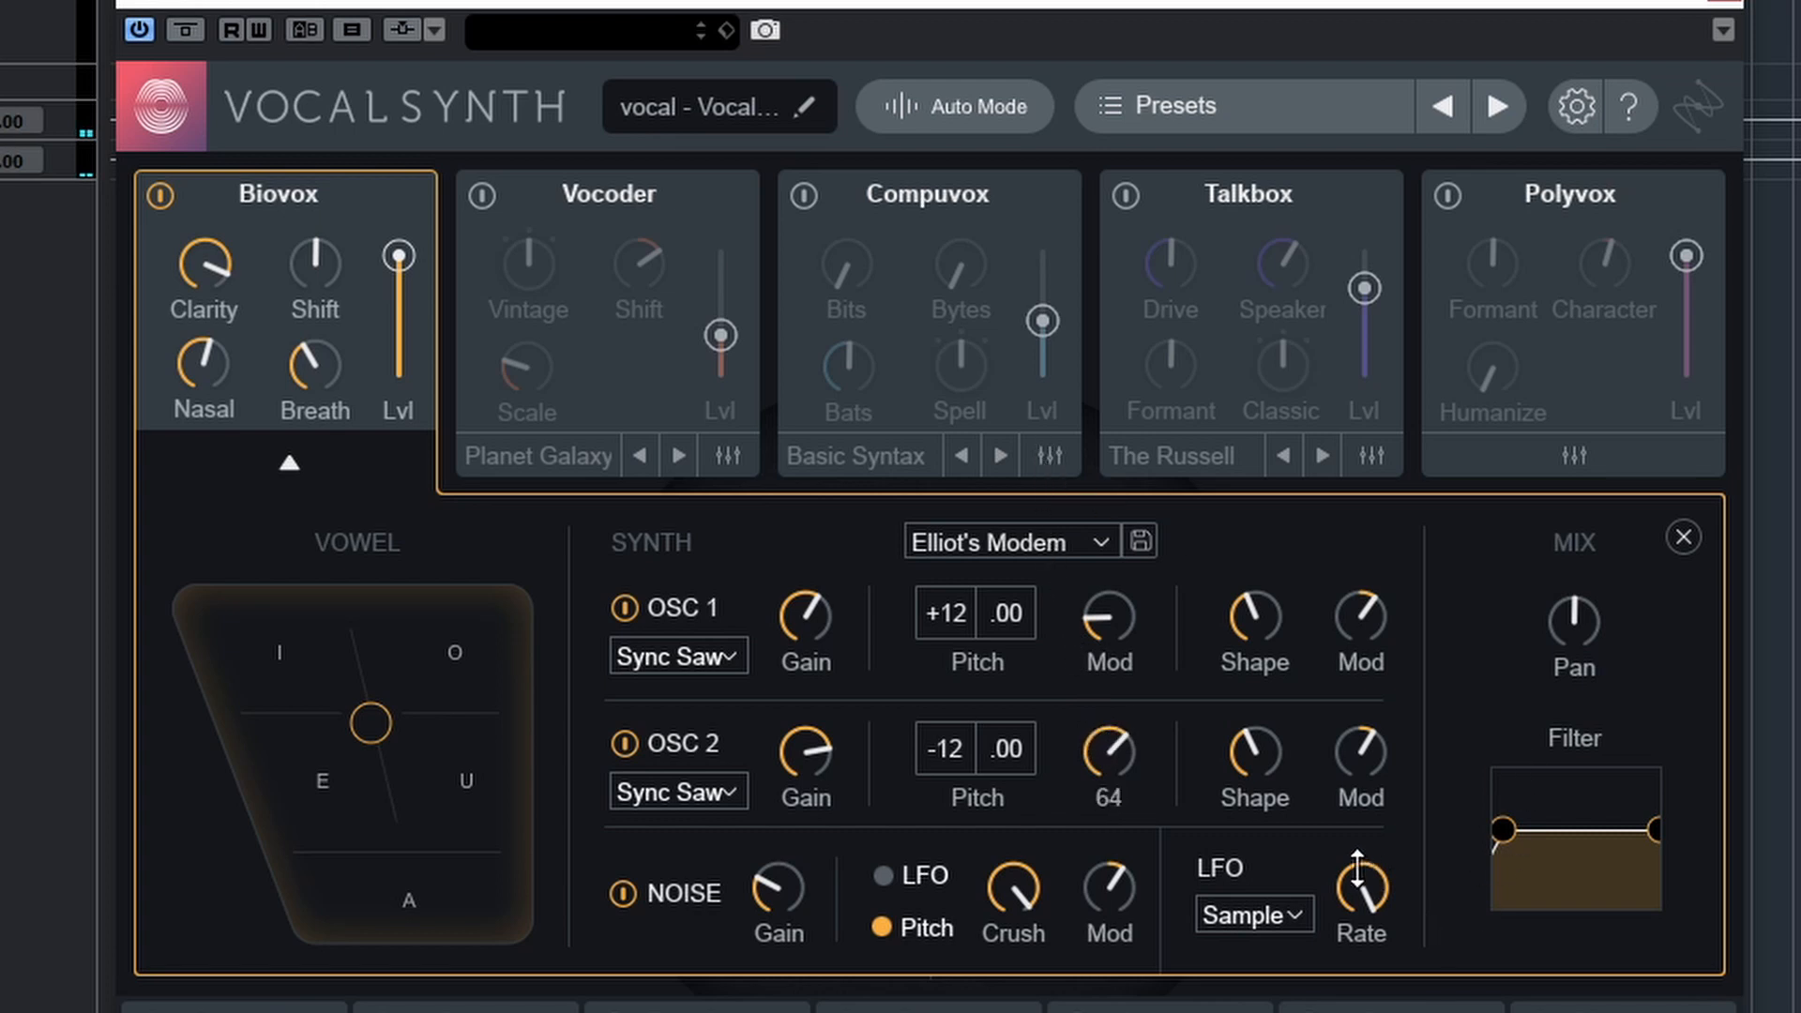
Lower the LFO rate, try the Square waveform and set the LFO to Triangle.
drag(1362, 889, 1304, 919)
click(1303, 920)
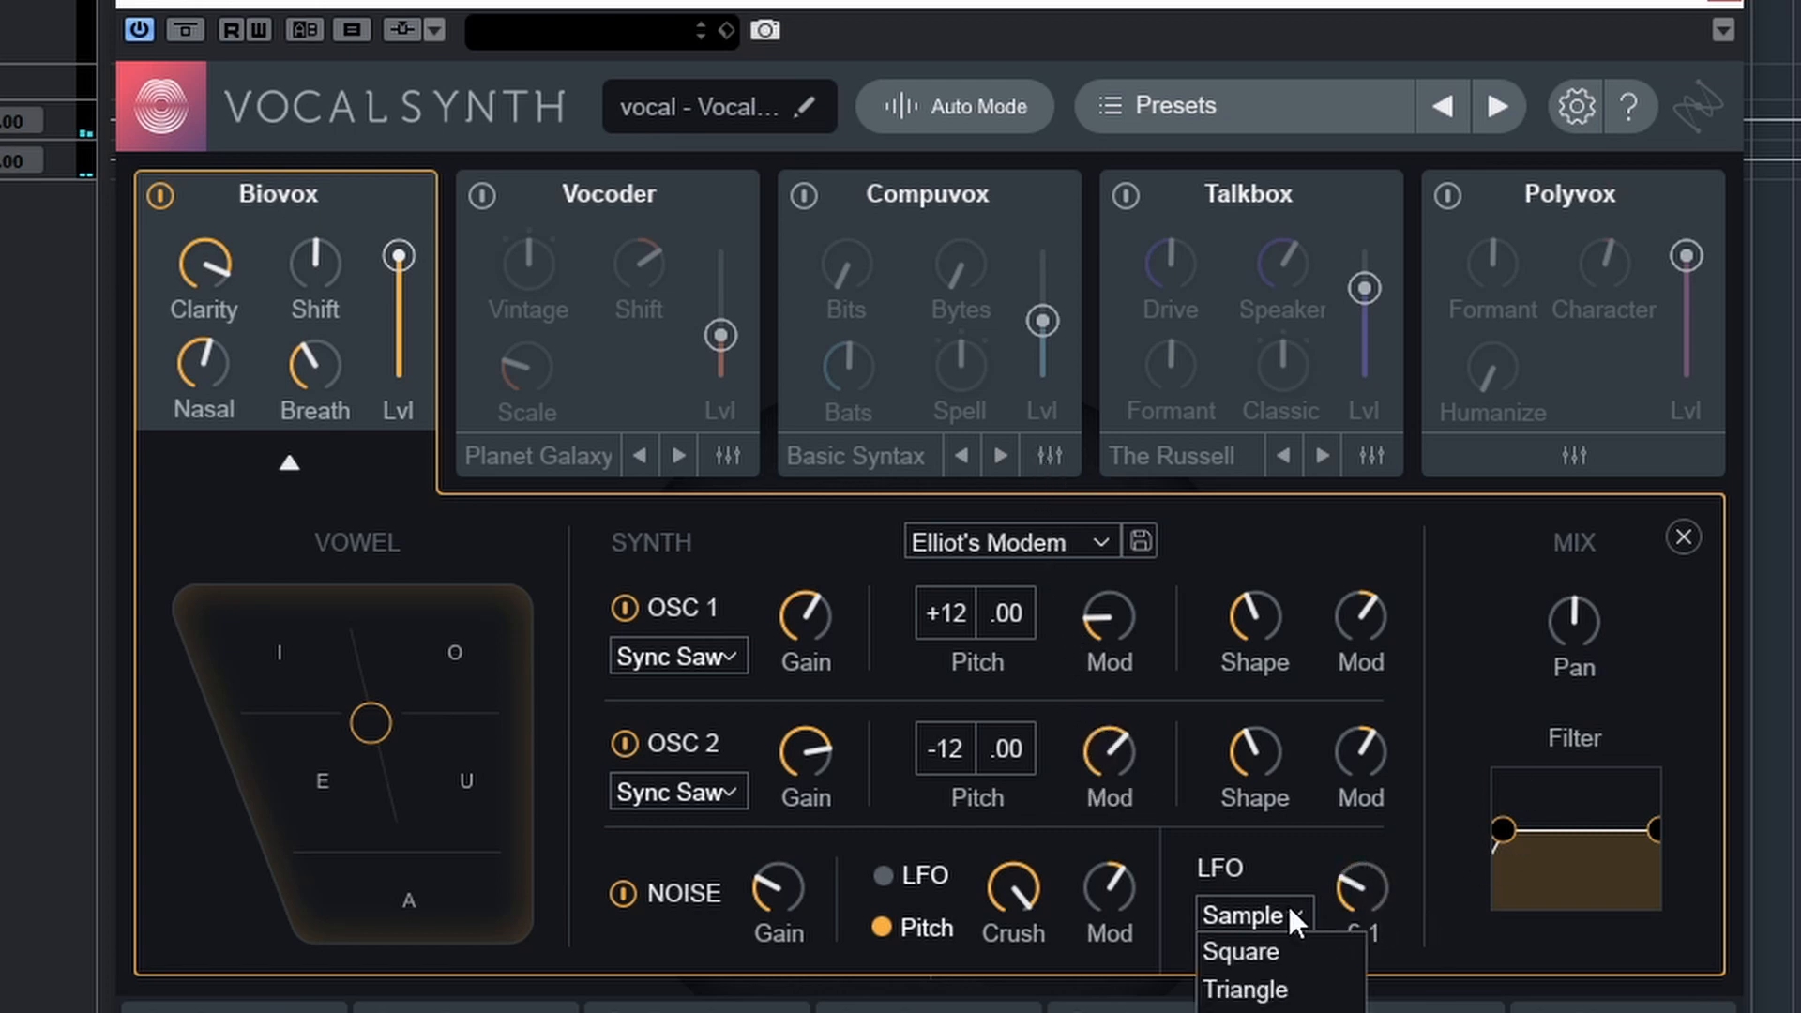
click(1279, 950)
click(1294, 914)
click(1279, 987)
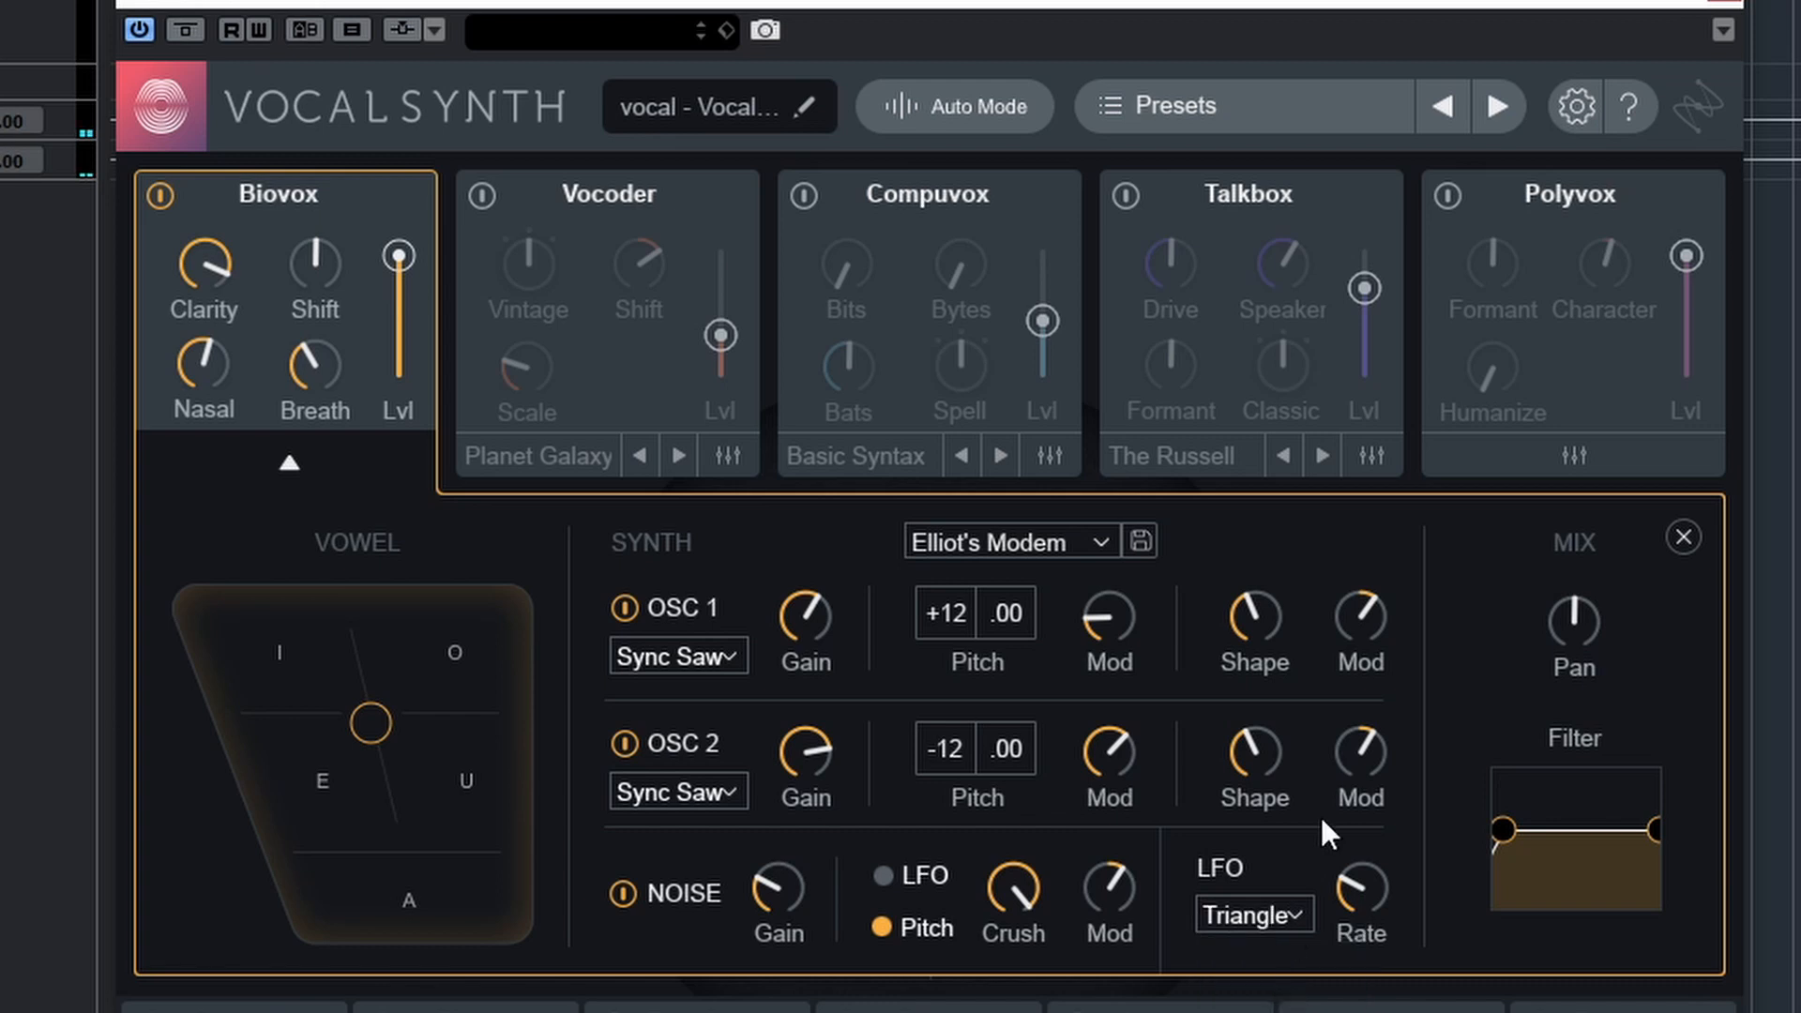
Set the Shape of OSC 1 to 37 and the Shape of OSC 2 to 34.
drag(1258, 647, 1258, 563)
mouse_move(1255, 750)
mouse_down()
mouse_move(1265, 662)
mouse_move(1263, 727)
mouse_up()
drag(1255, 750, 1258, 905)
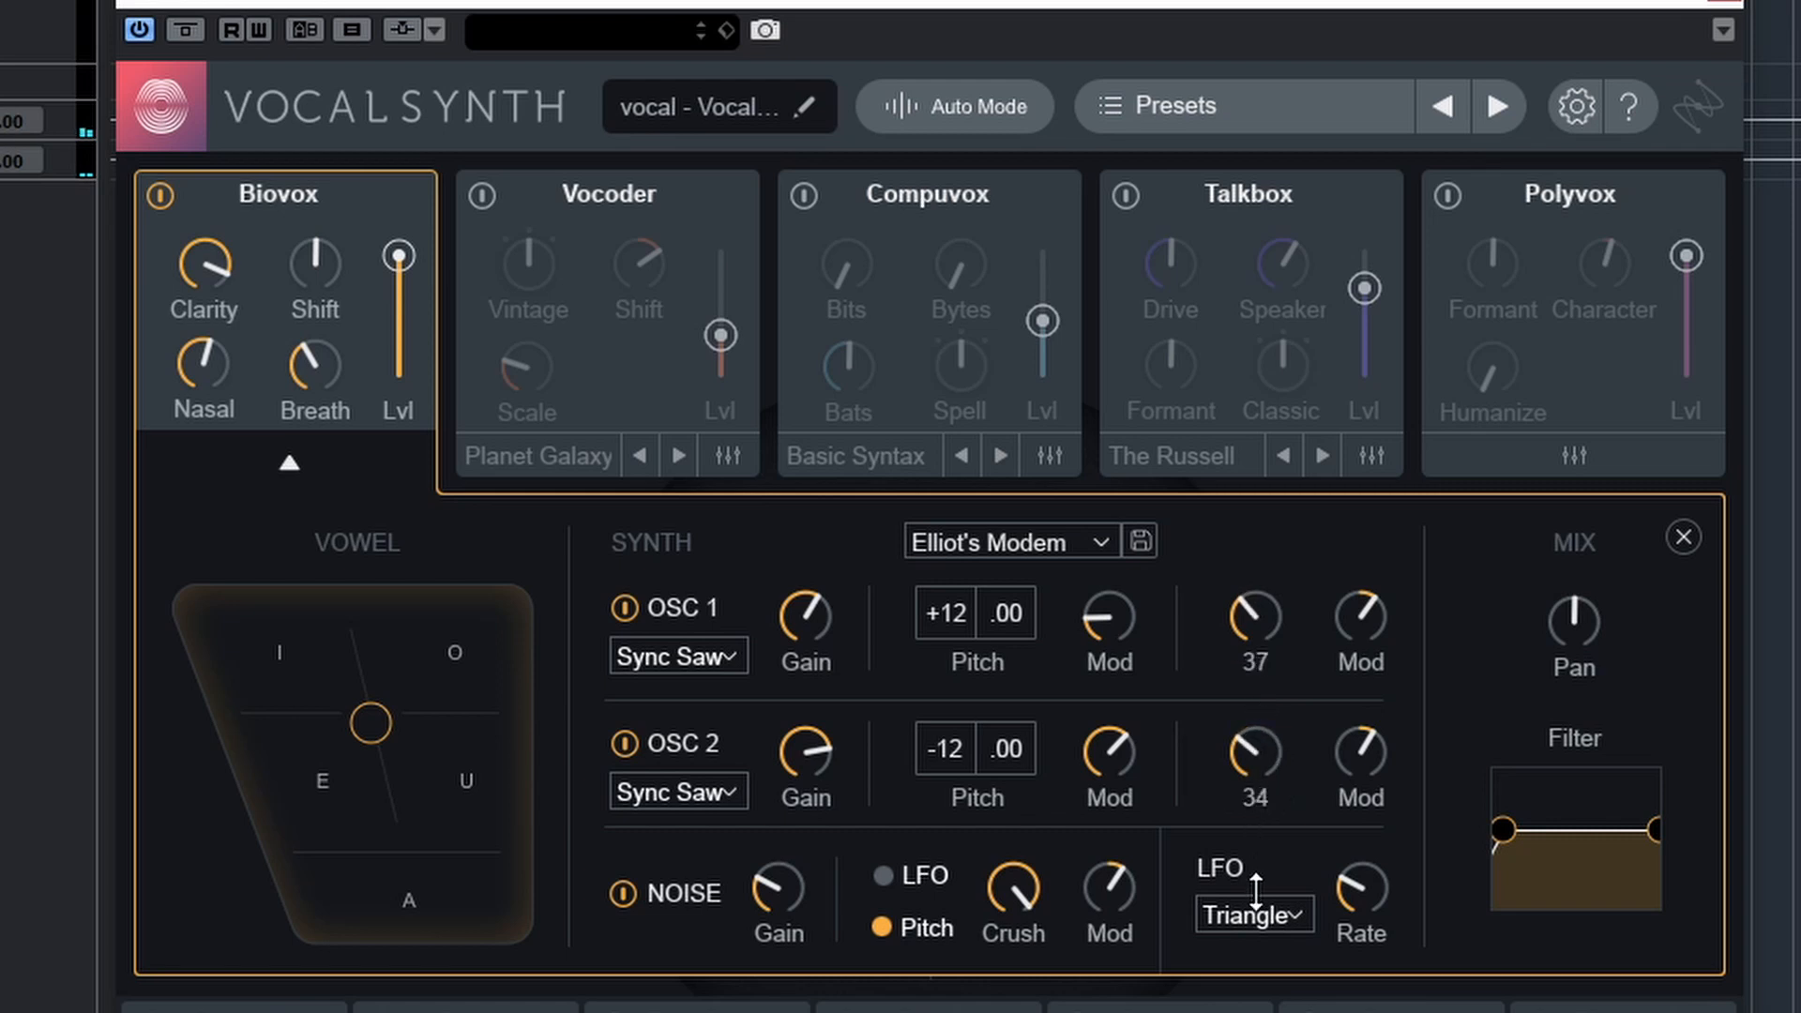
Raise the LFO rate slightly and set OSC 2's pitch to +8.
drag(1358, 928, 1356, 866)
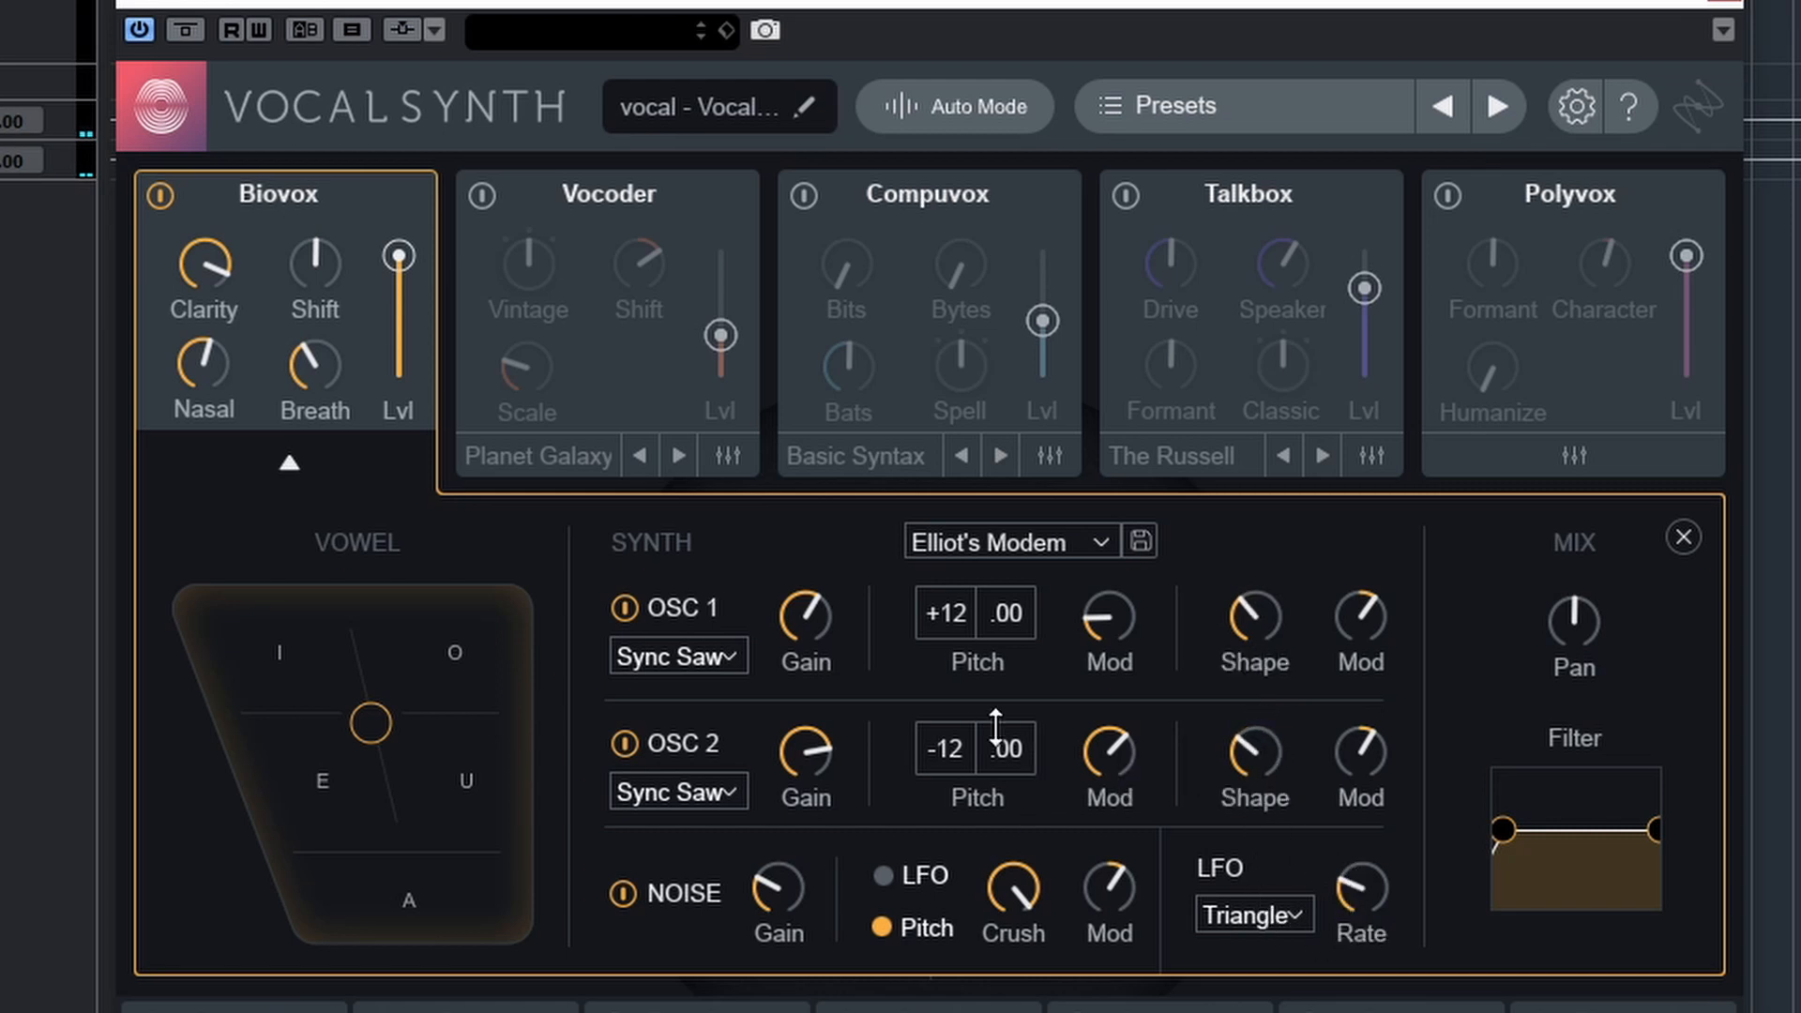
drag(947, 748, 943, 383)
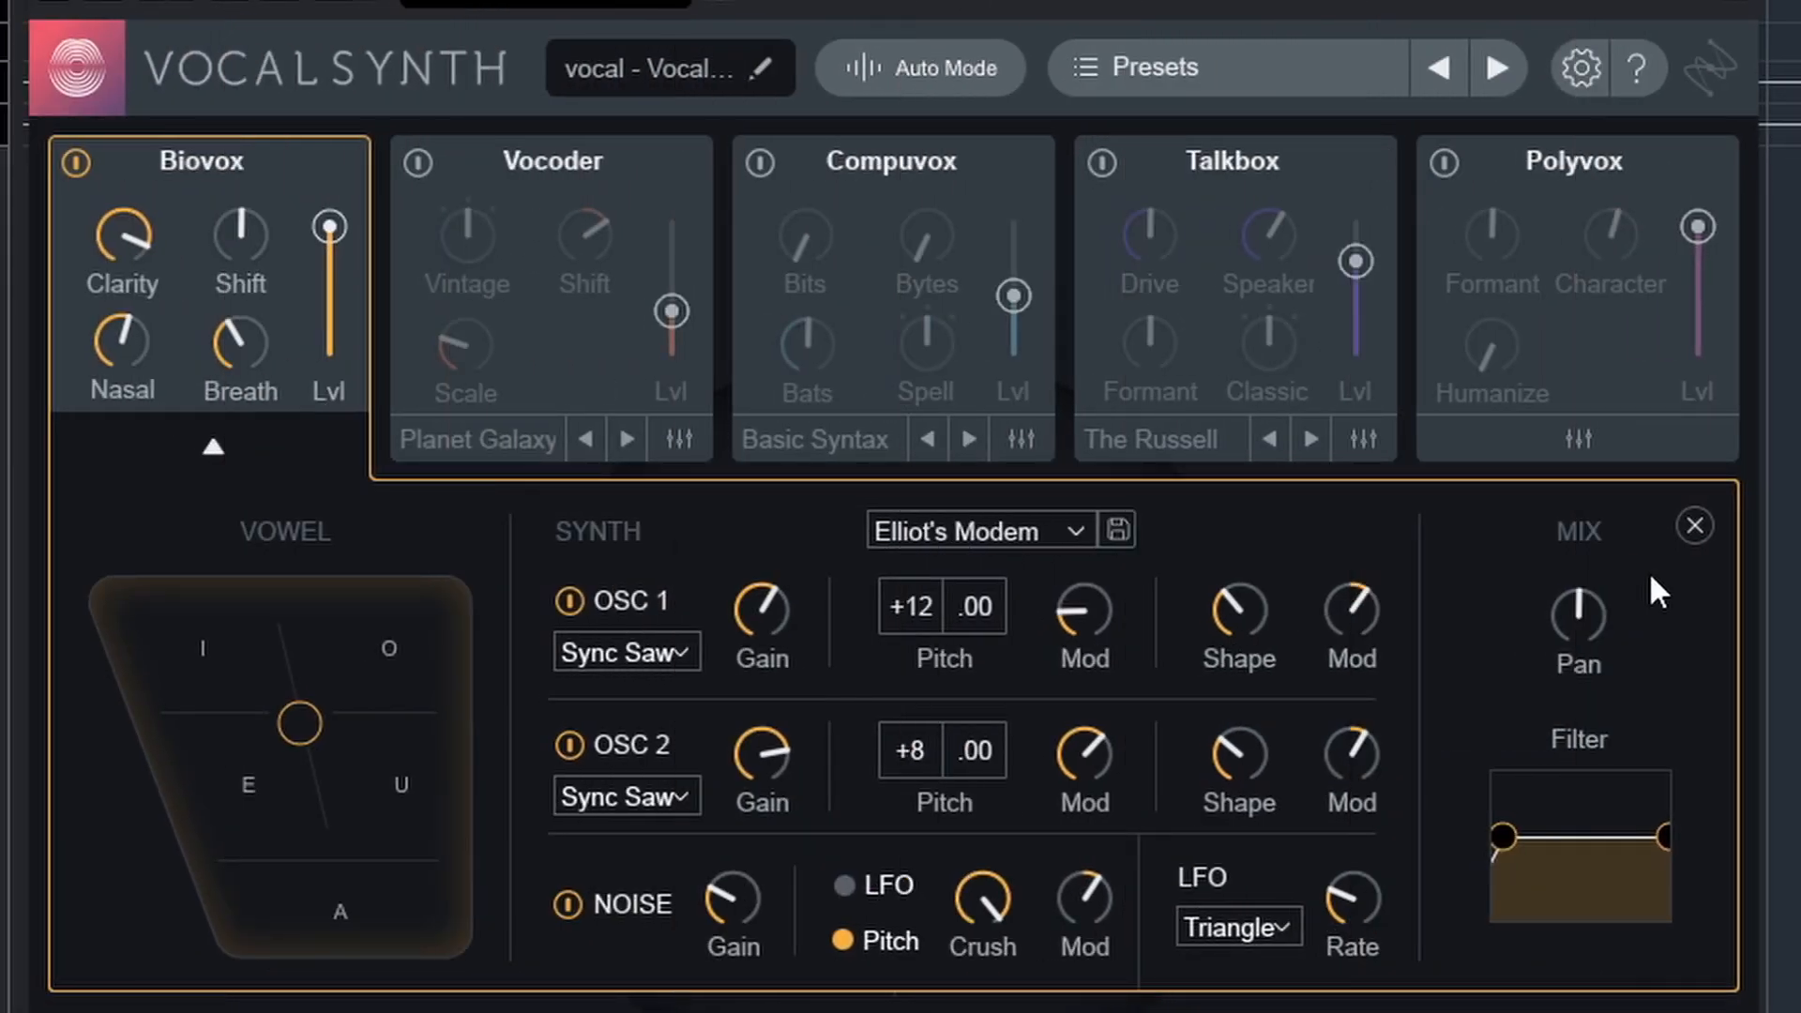
Narrow the Biovox mix filter to a small band by pulling in both cutoffs, and try its pan on both sides.
mouse_move(1567, 595)
mouse_down()
mouse_move(1587, 323)
mouse_move(1539, 723)
mouse_move(1543, 852)
mouse_move(1528, 594)
mouse_move(1537, 611)
mouse_up()
drag(1504, 836, 1545, 835)
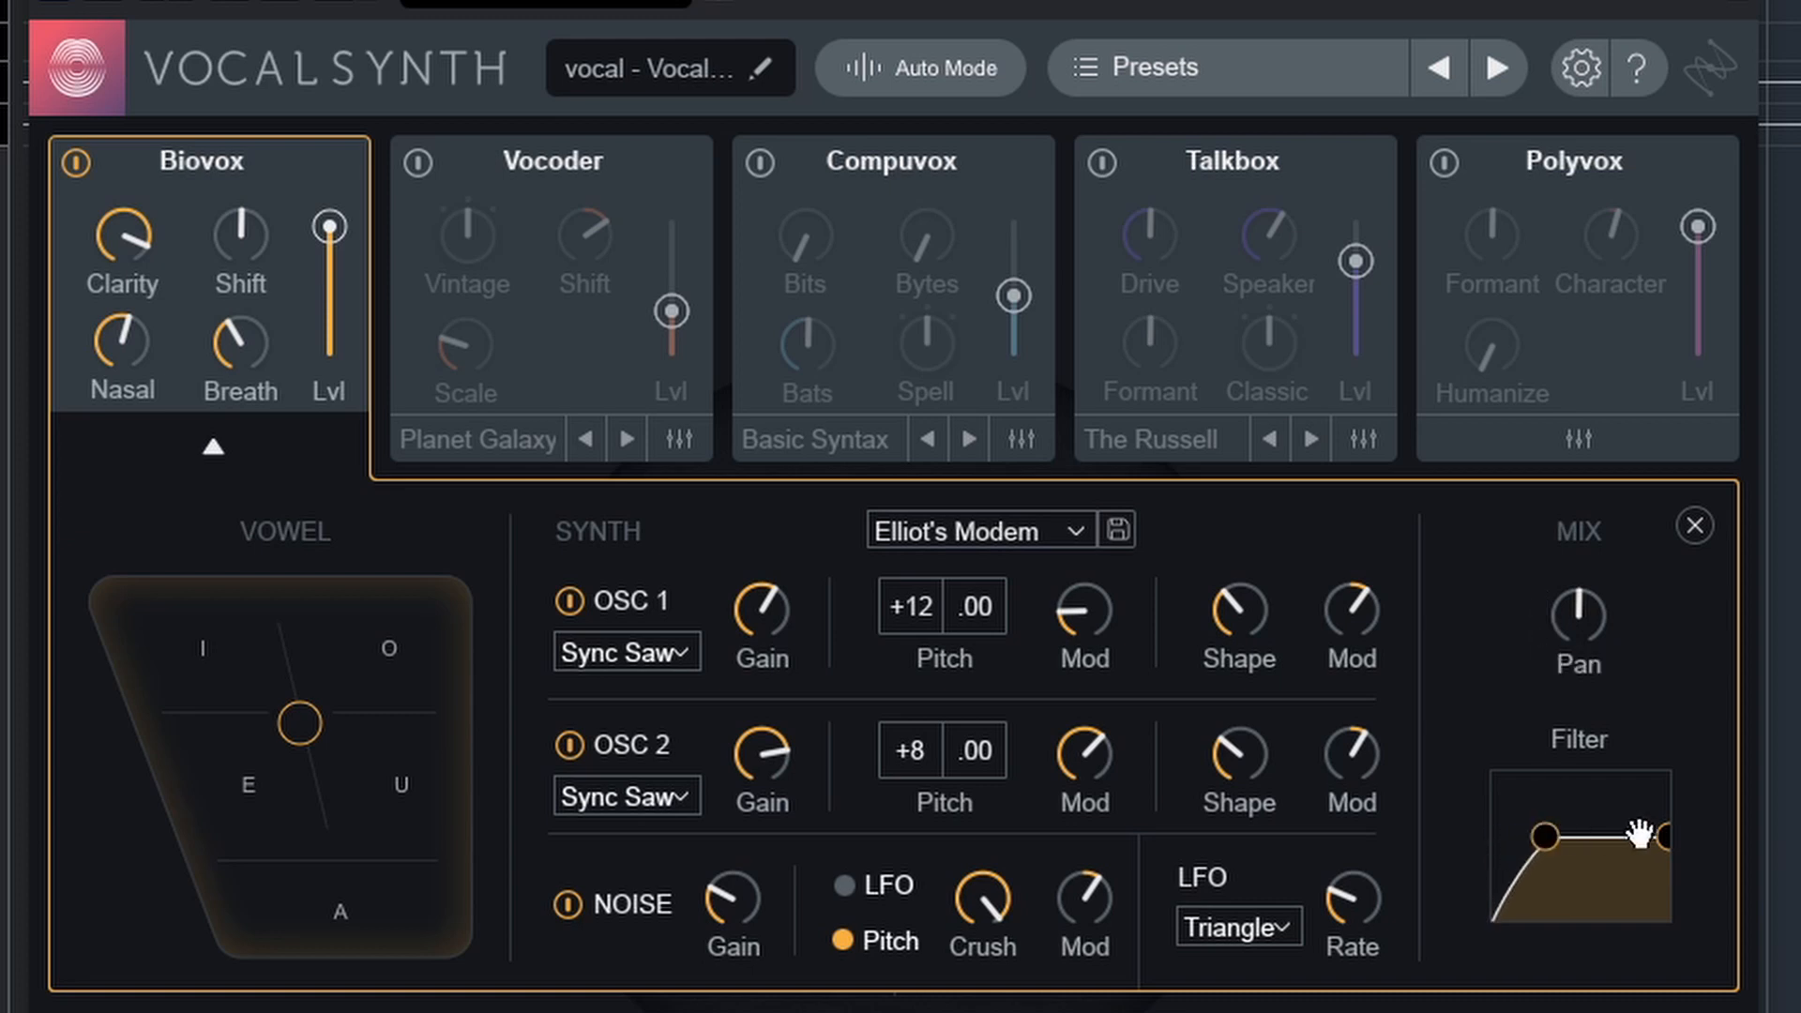
drag(1665, 836, 1632, 827)
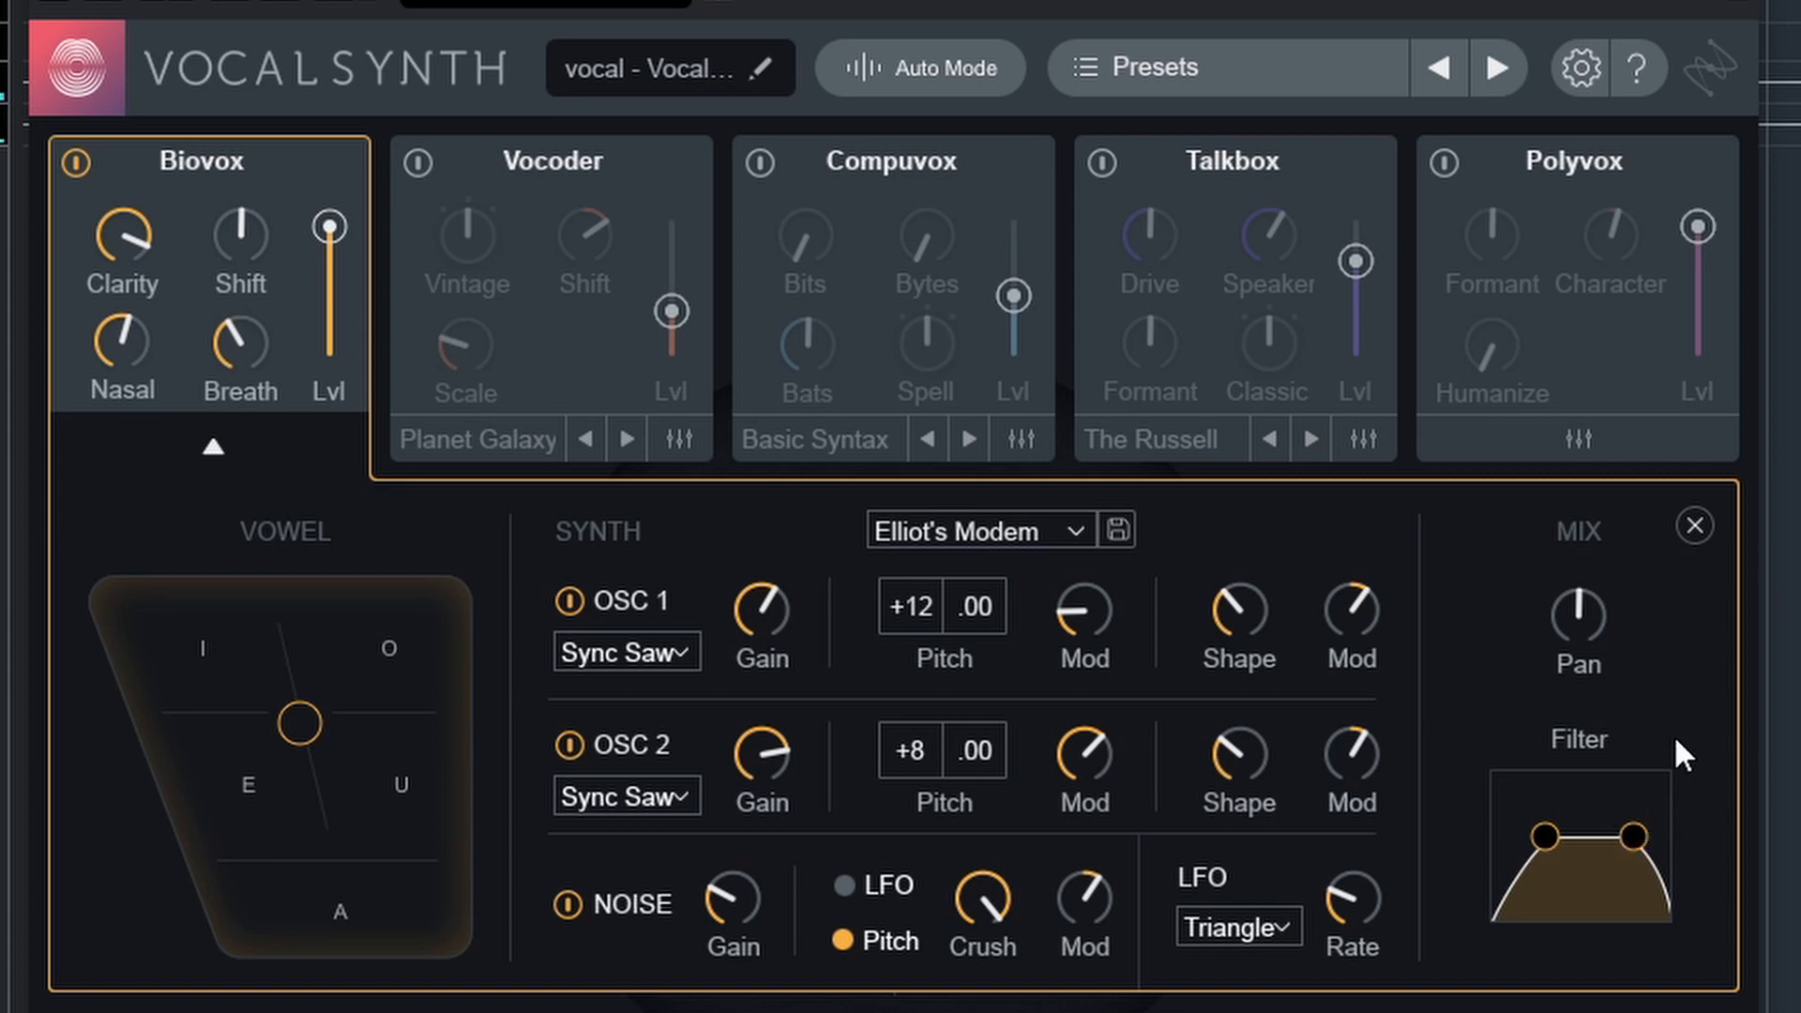
drag(1579, 614, 1576, 353)
drag(1581, 614, 1579, 847)
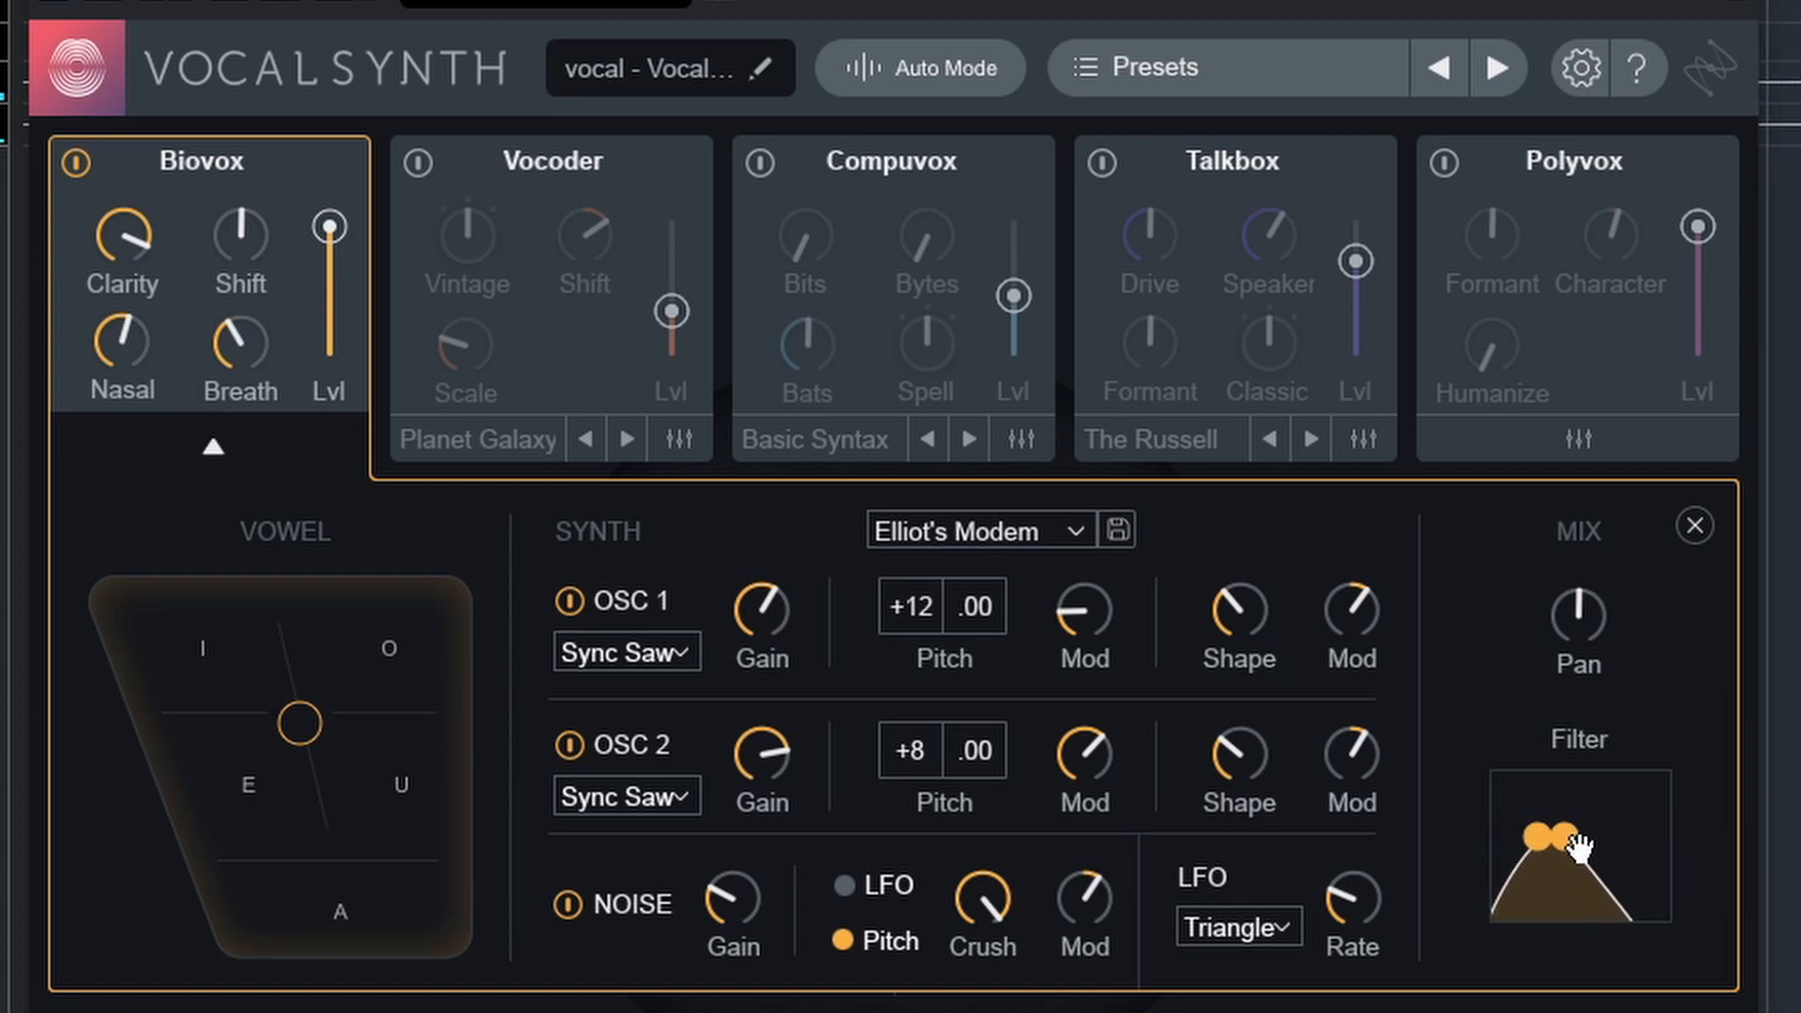
Move the Biovox vowel point next to I and close the module's detailed settings.
drag(299, 723, 267, 661)
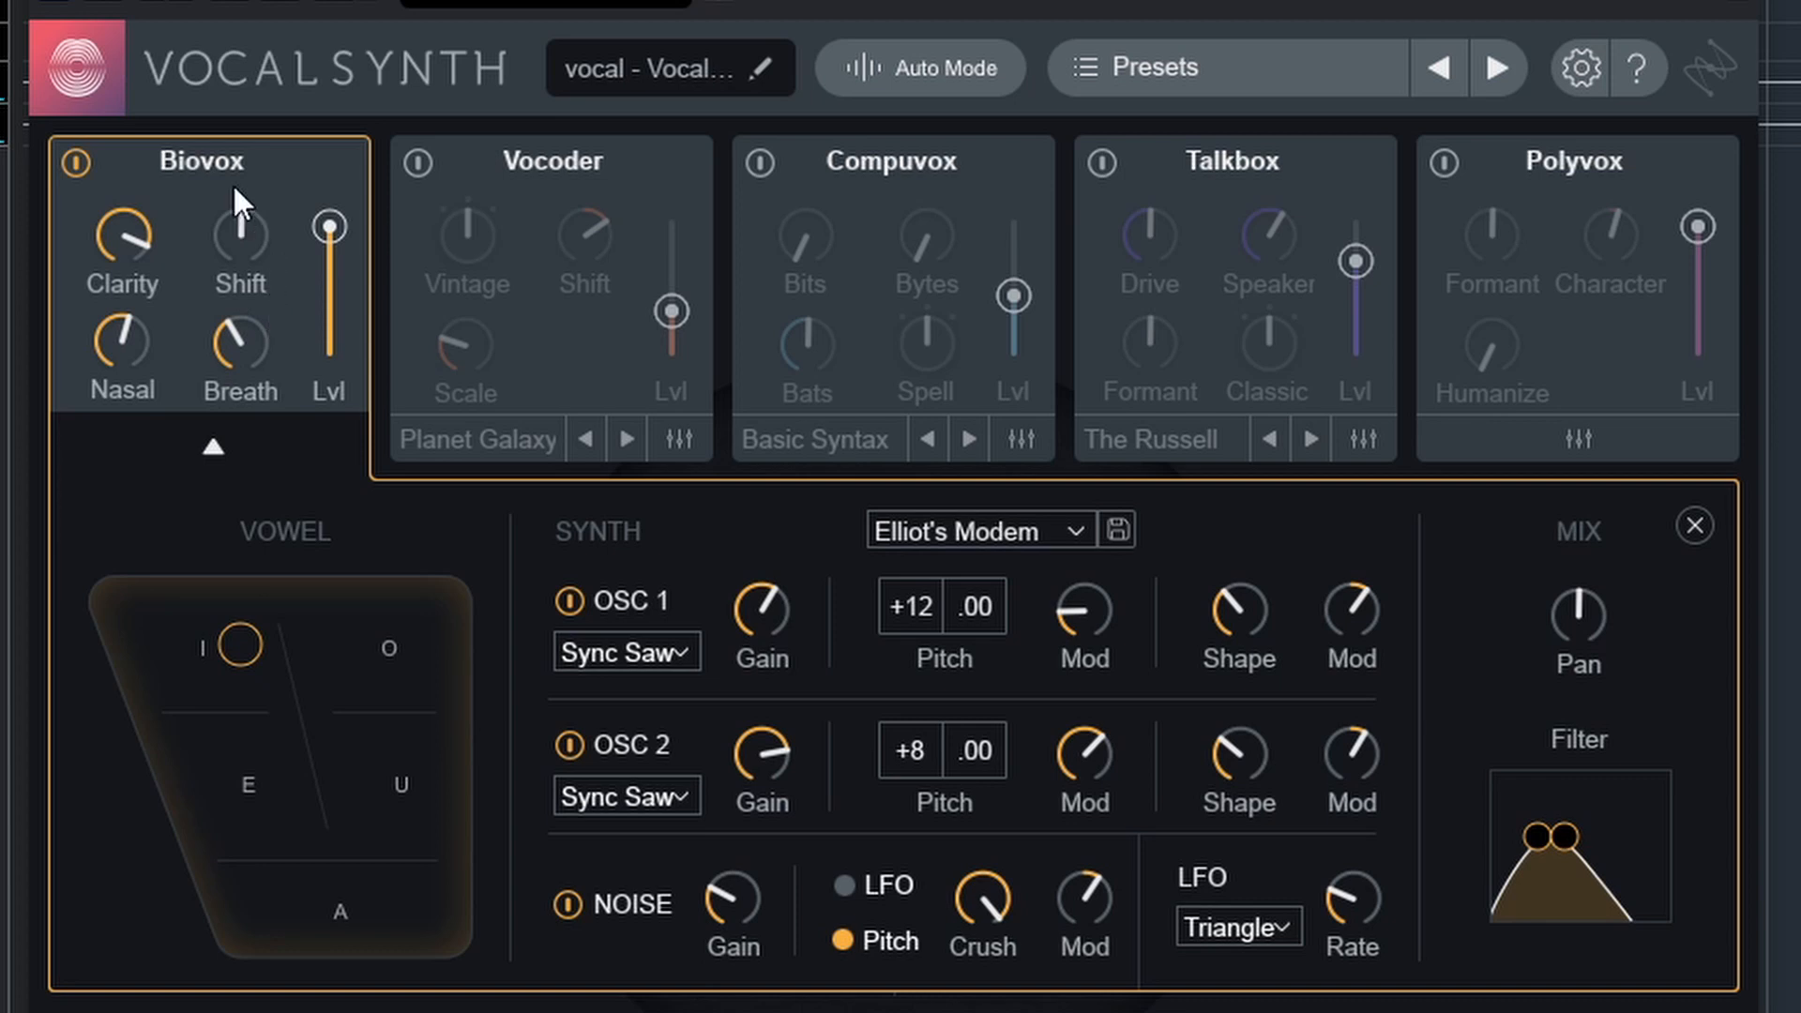
click(210, 448)
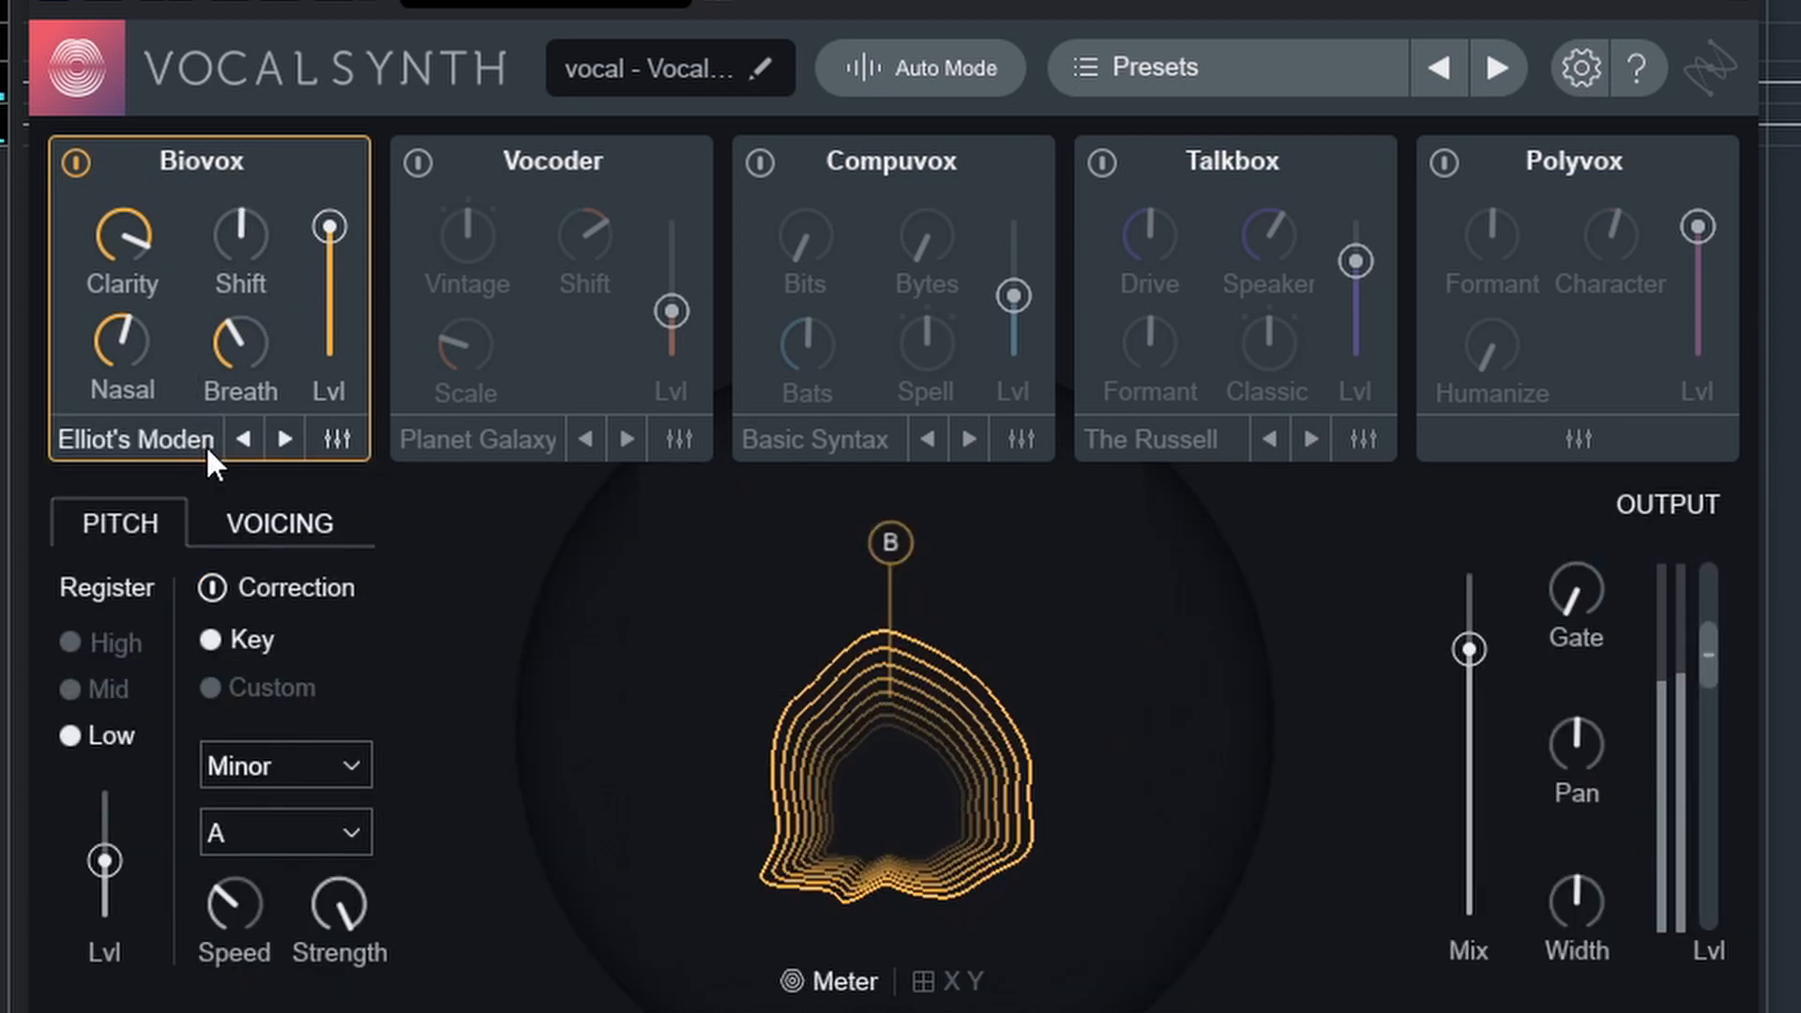
Lower the output mix to 46 and raise it again slightly.
drag(1469, 649, 1469, 761)
mouse_move(884, 539)
mouse_down()
mouse_move(884, 594)
mouse_move(890, 541)
mouse_up()
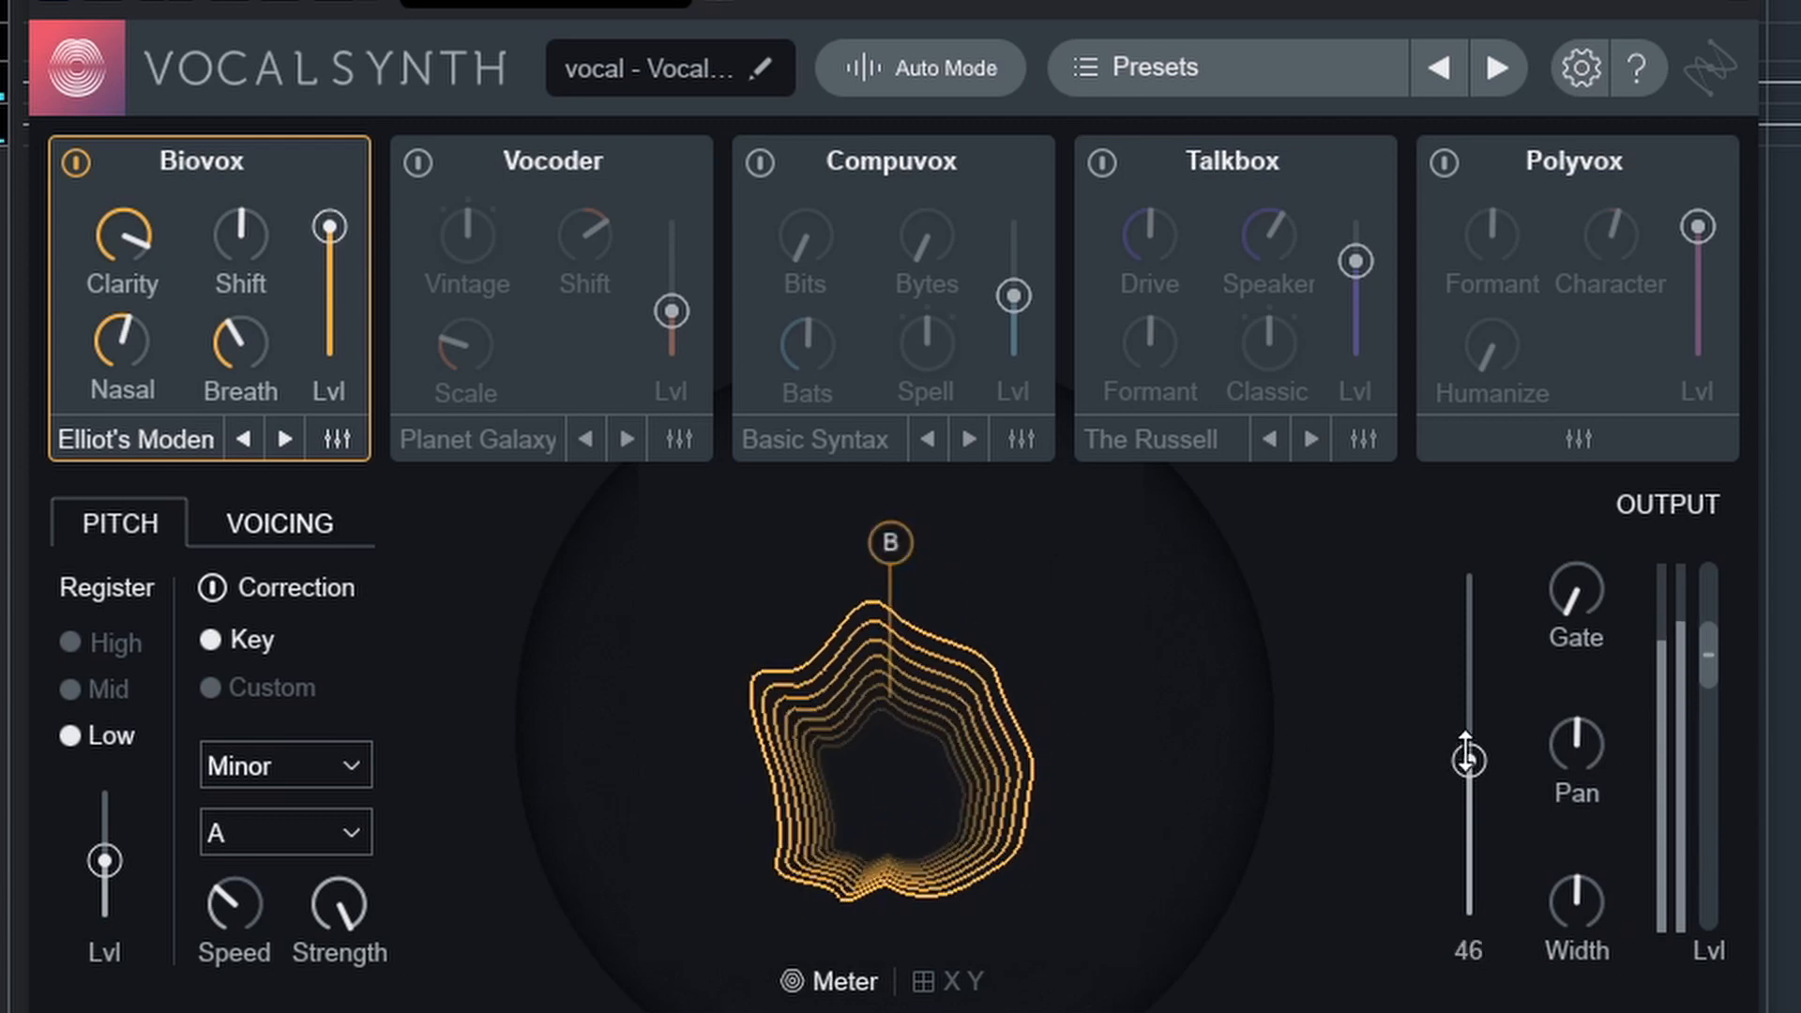
drag(1469, 758, 1468, 730)
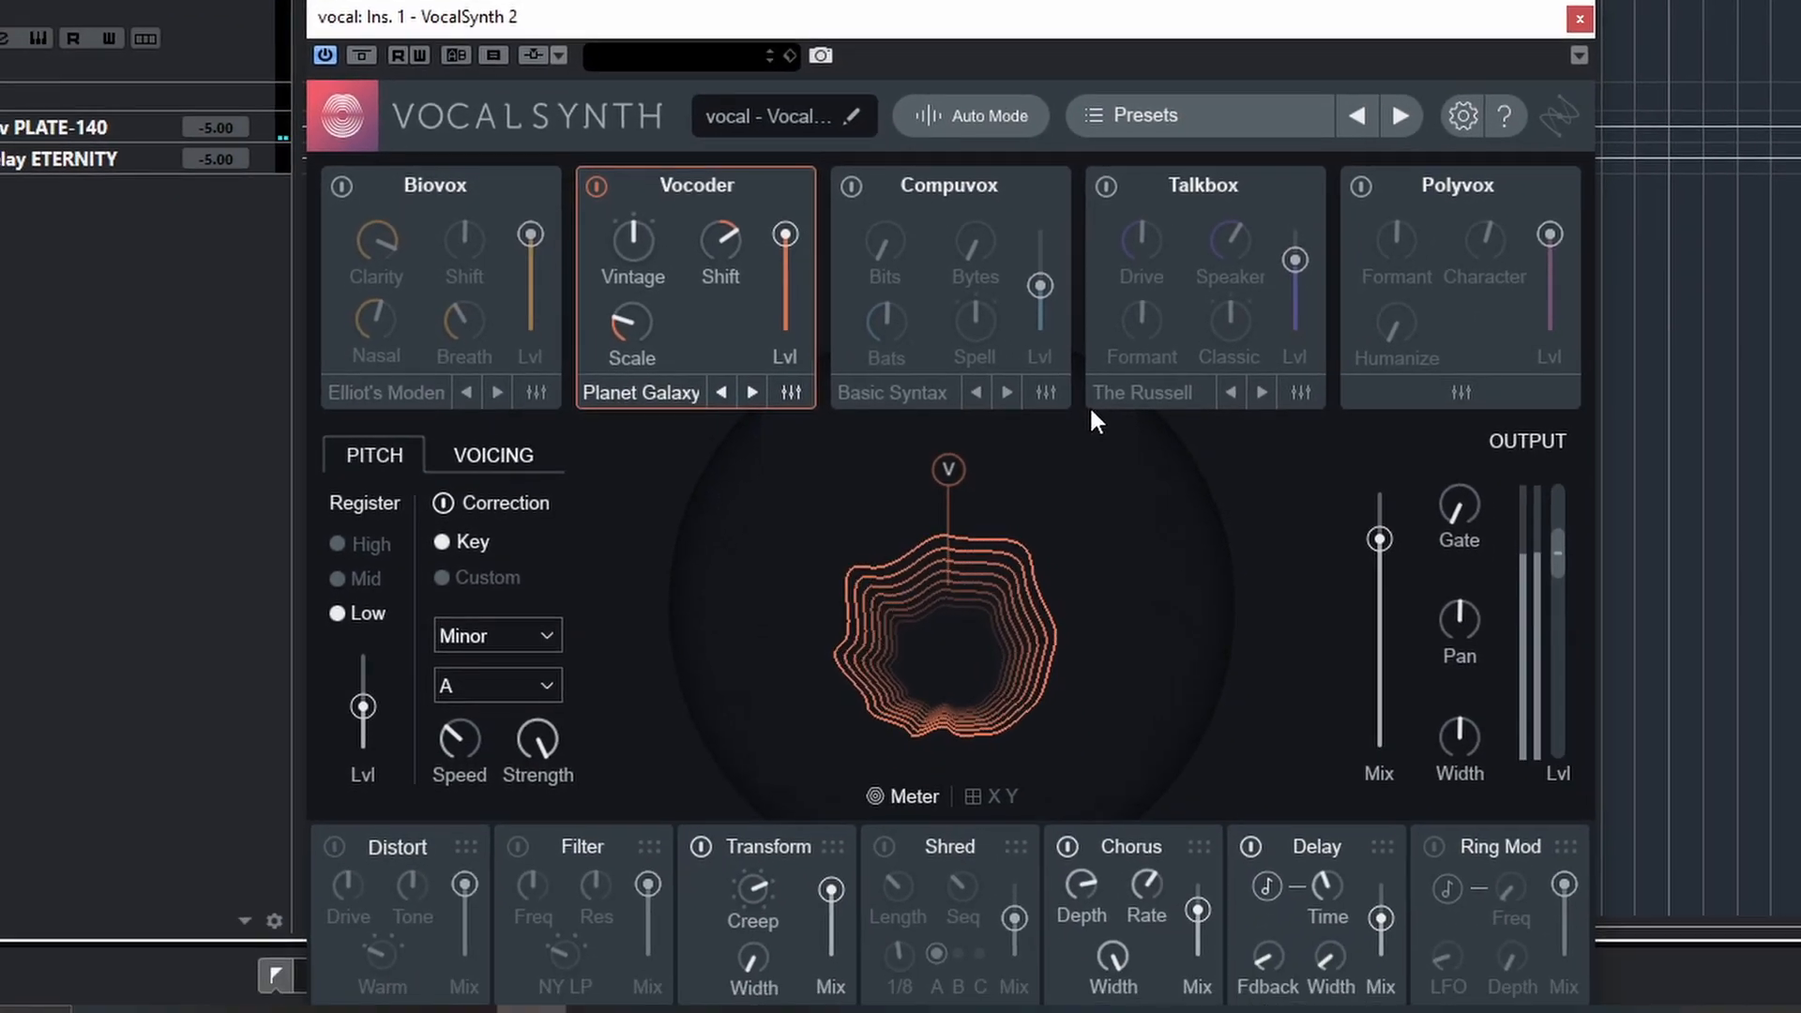
Raise the output mix to maximum and try the Vocoder's Shift at 100, its Scale and its modes, finishing on Smooth.
drag(1379, 539, 1392, 495)
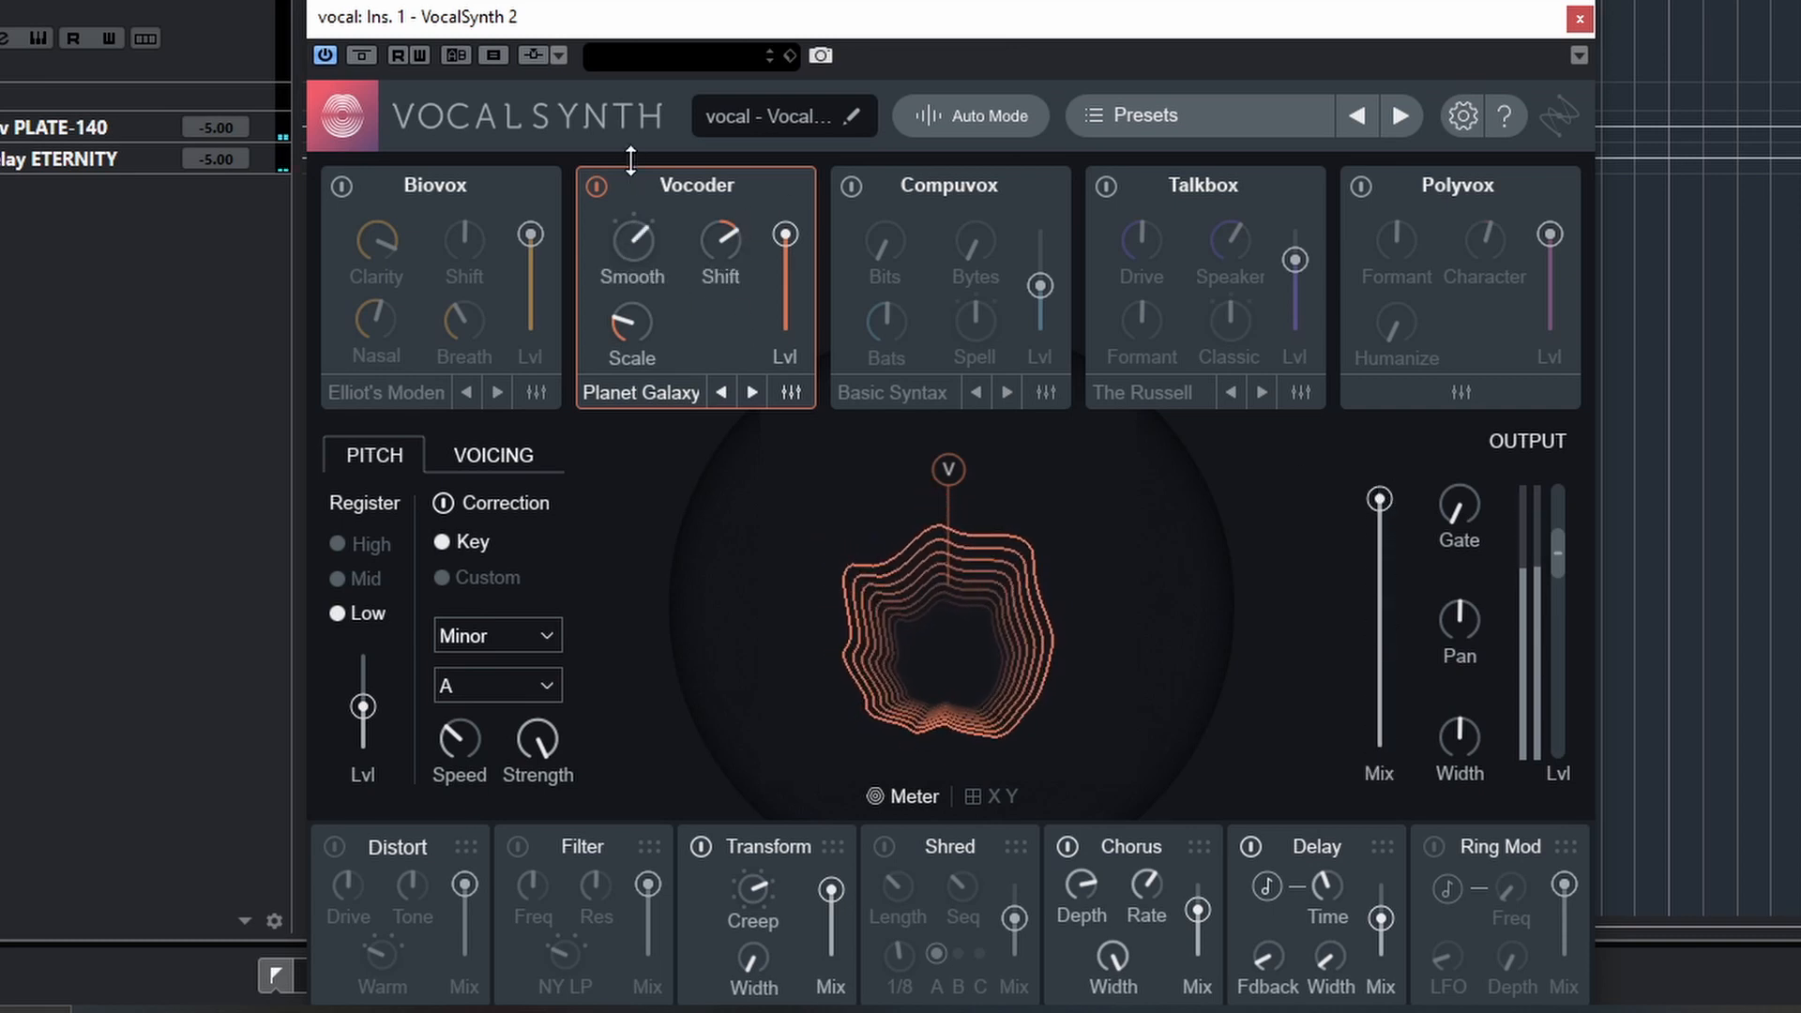
drag(728, 250, 725, 169)
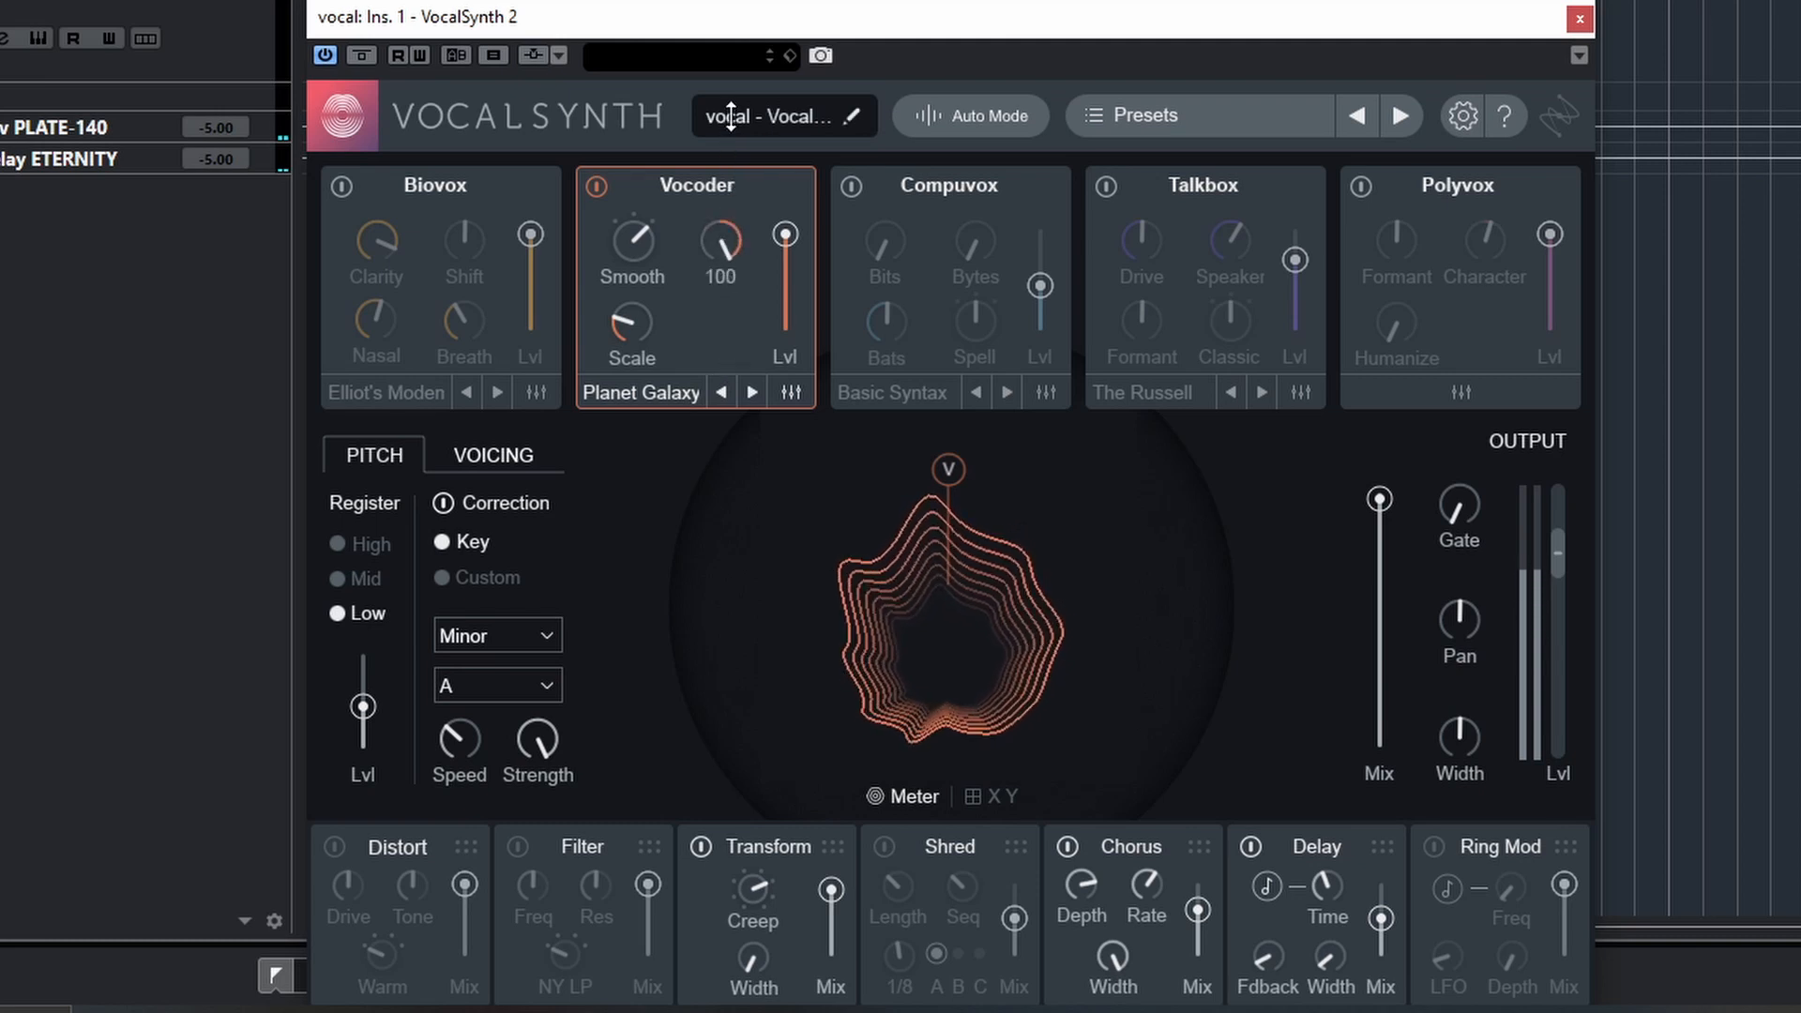
drag(632, 323, 645, 187)
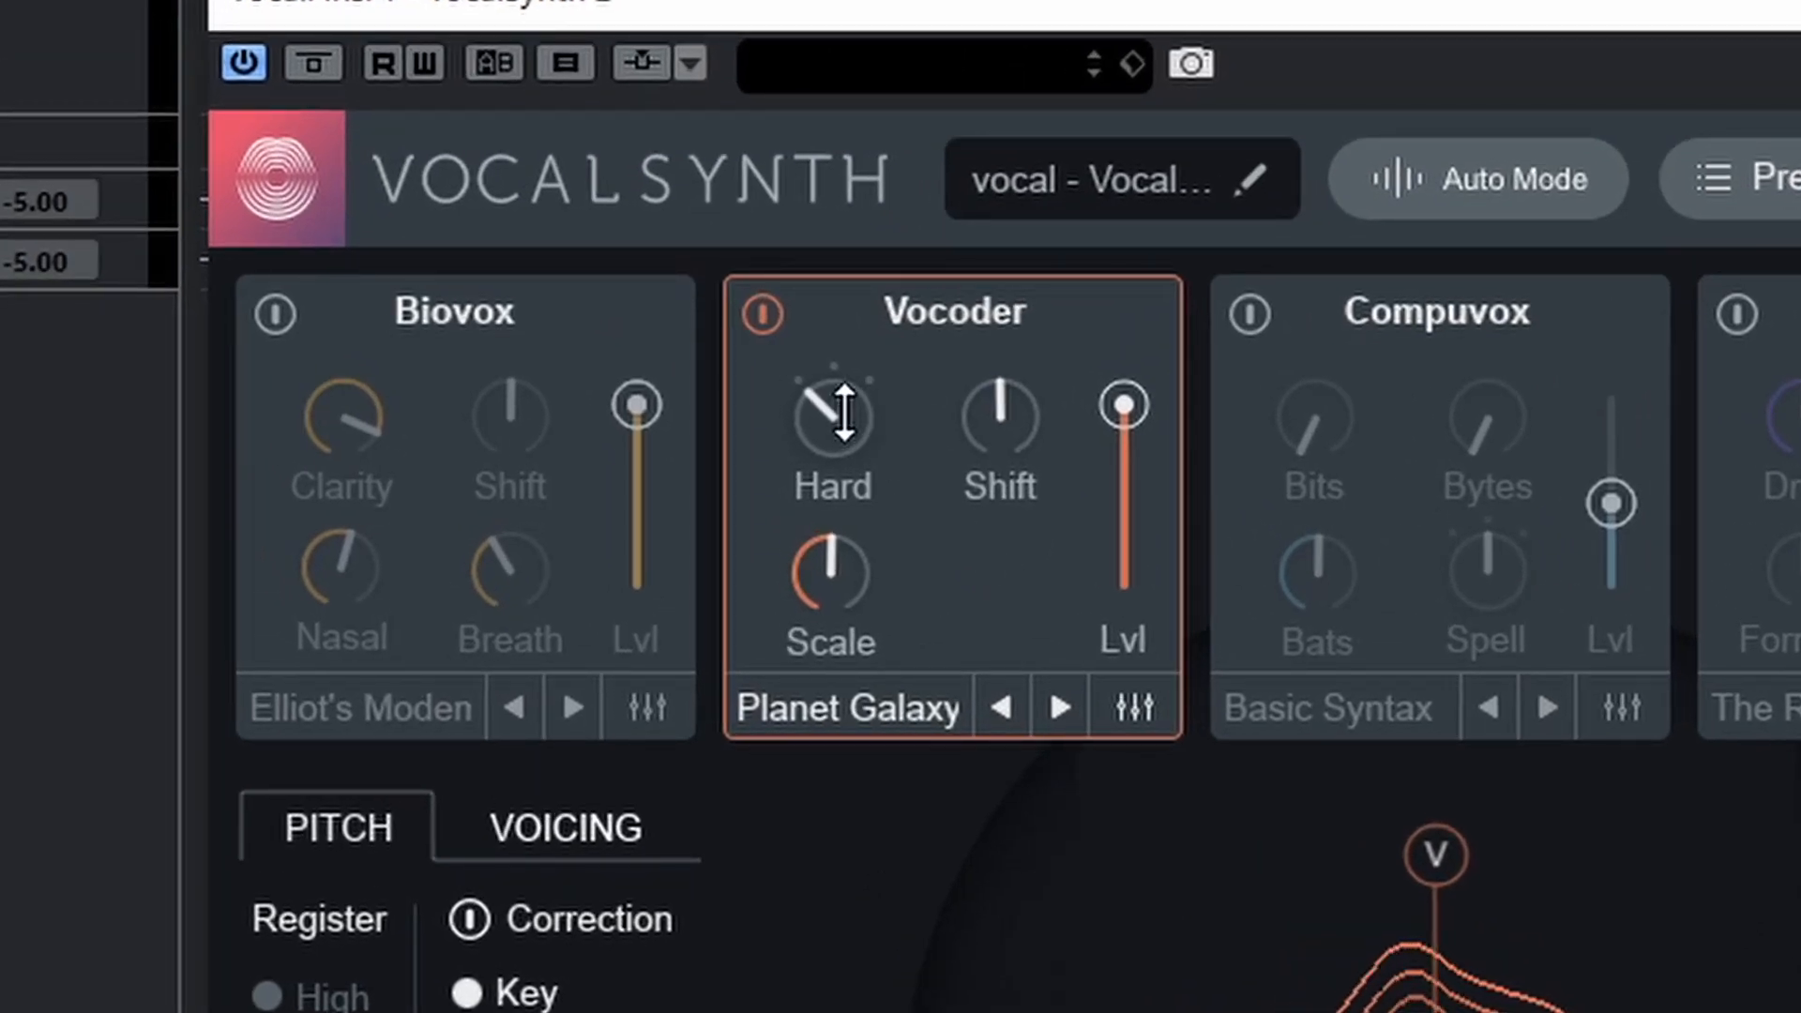
drag(835, 410, 833, 178)
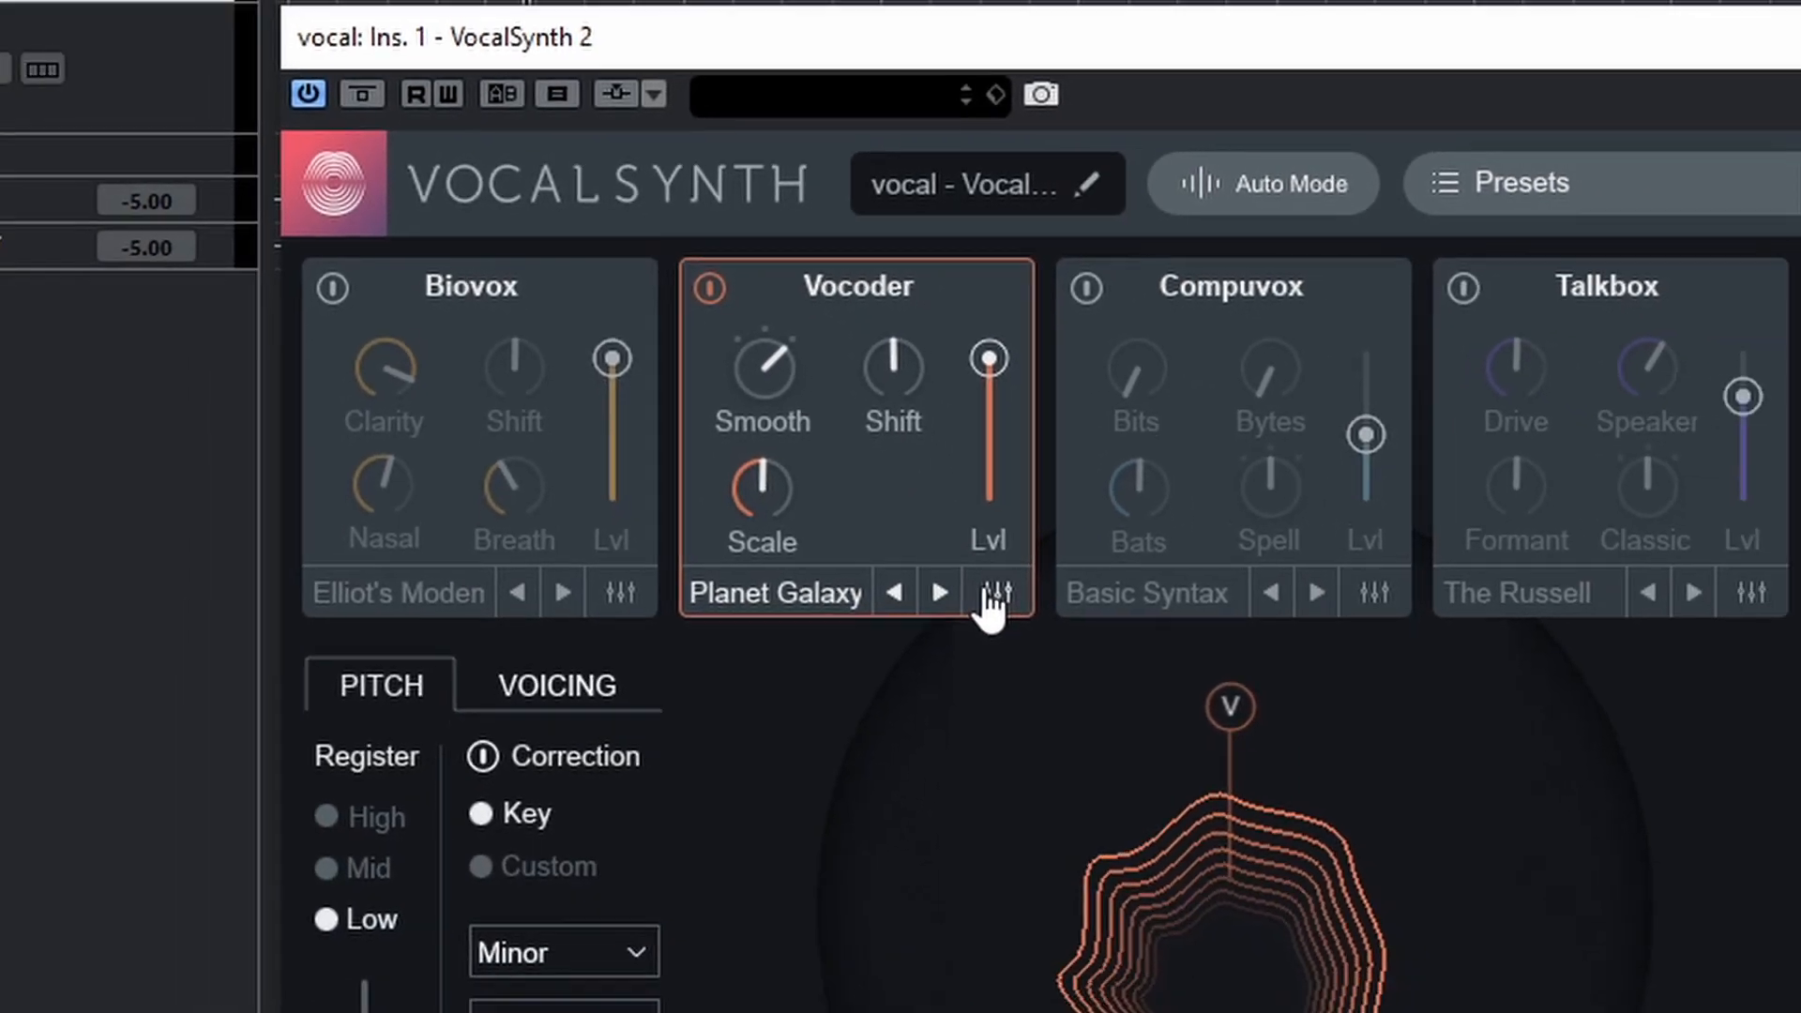
Open the Vocoder's detailed settings and examine the pan and volume views of its bands alongside the mode and Scale controls.
click(1103, 692)
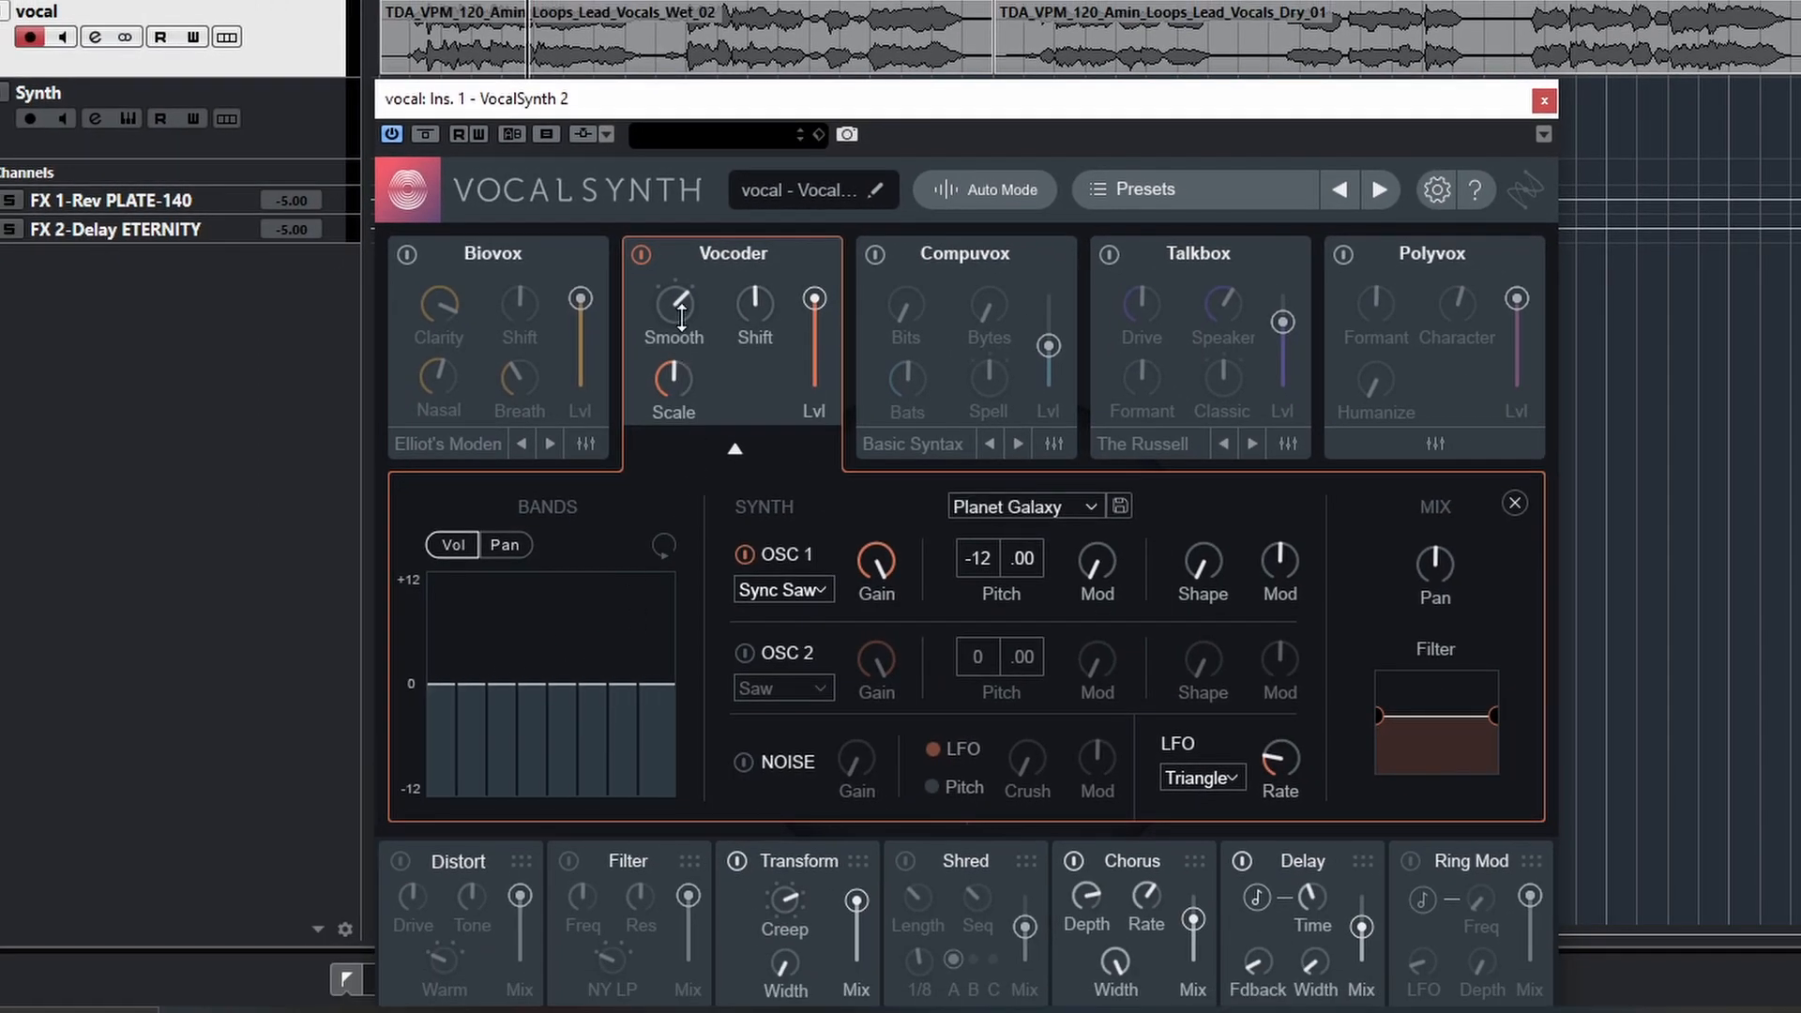
drag(682, 303, 656, 274)
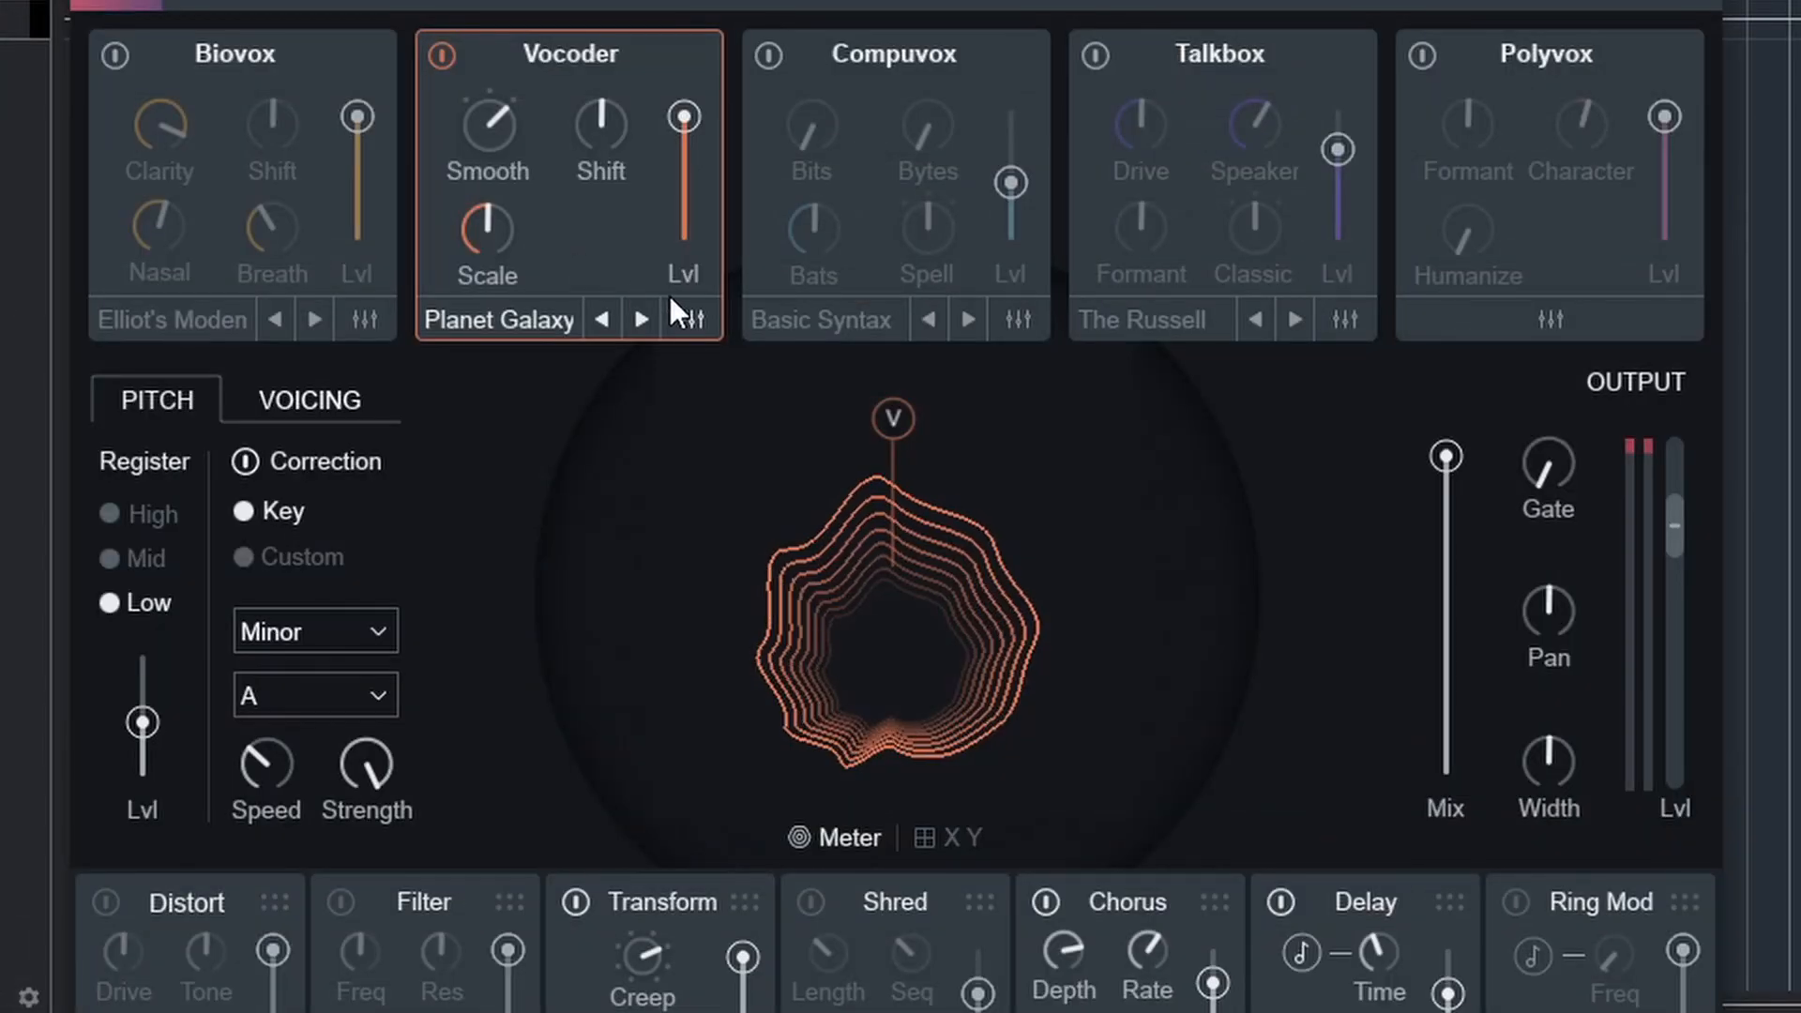
click(690, 321)
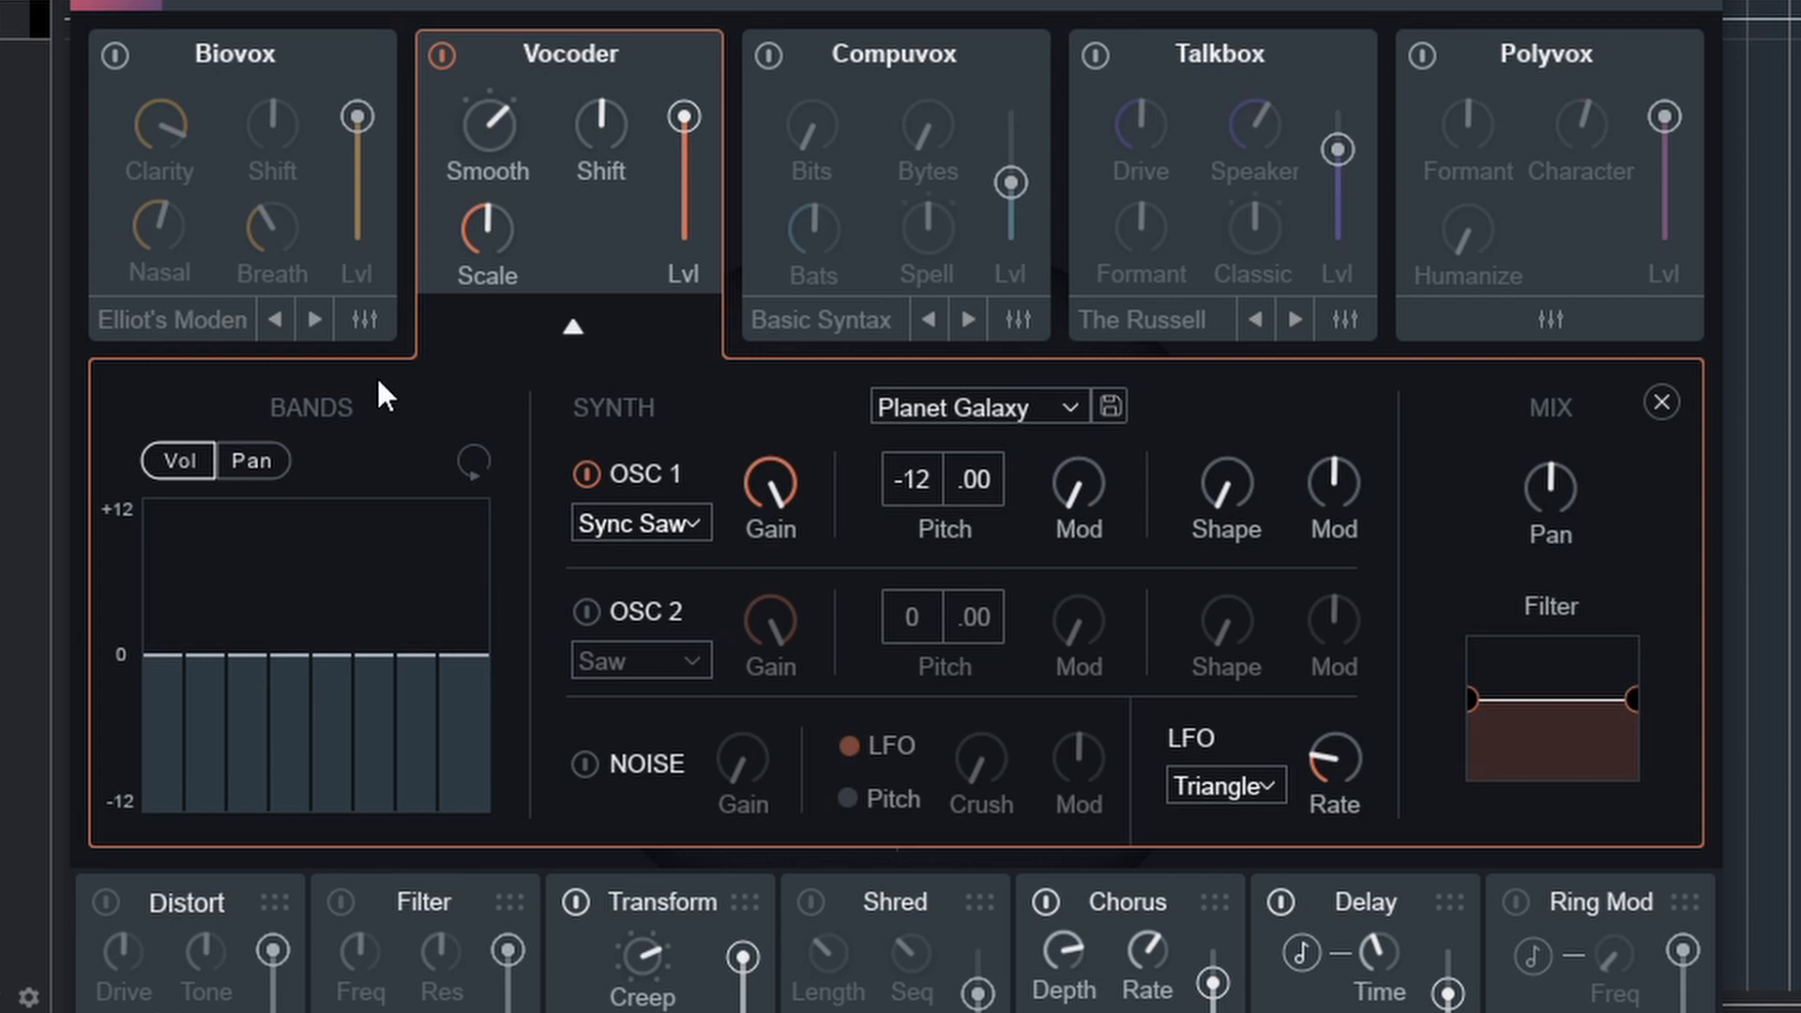
click(243, 465)
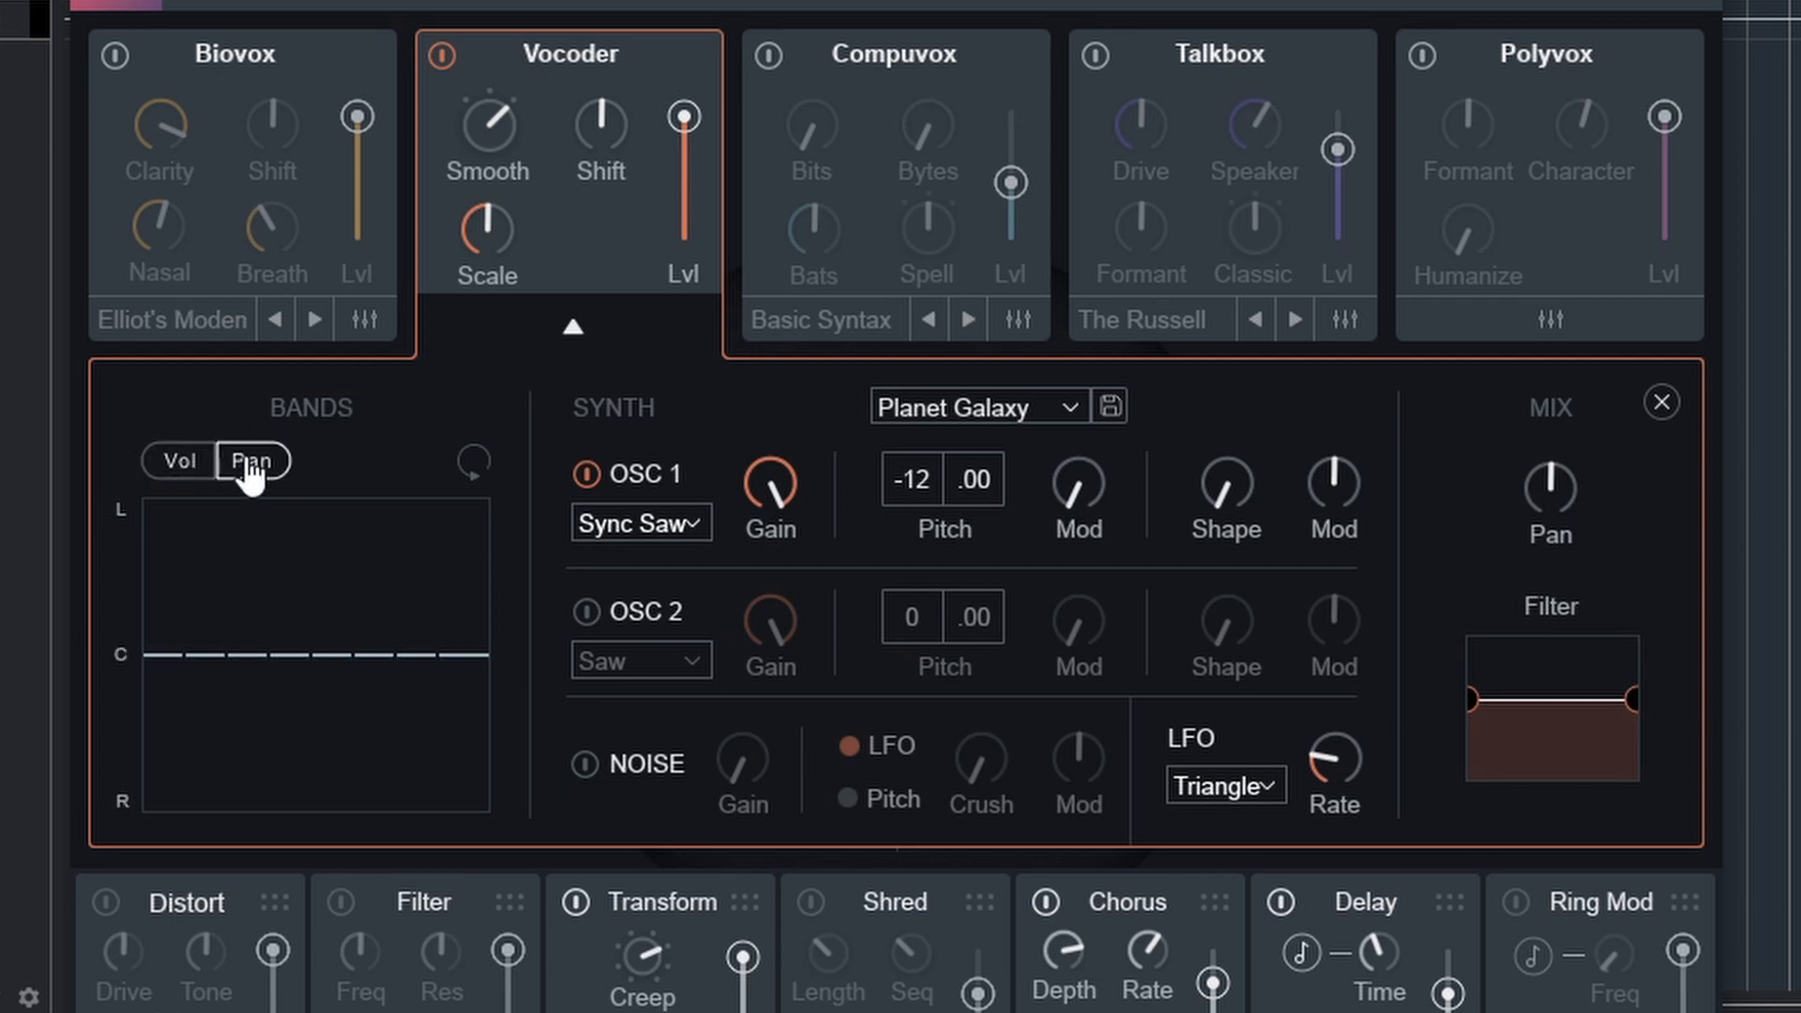
click(188, 465)
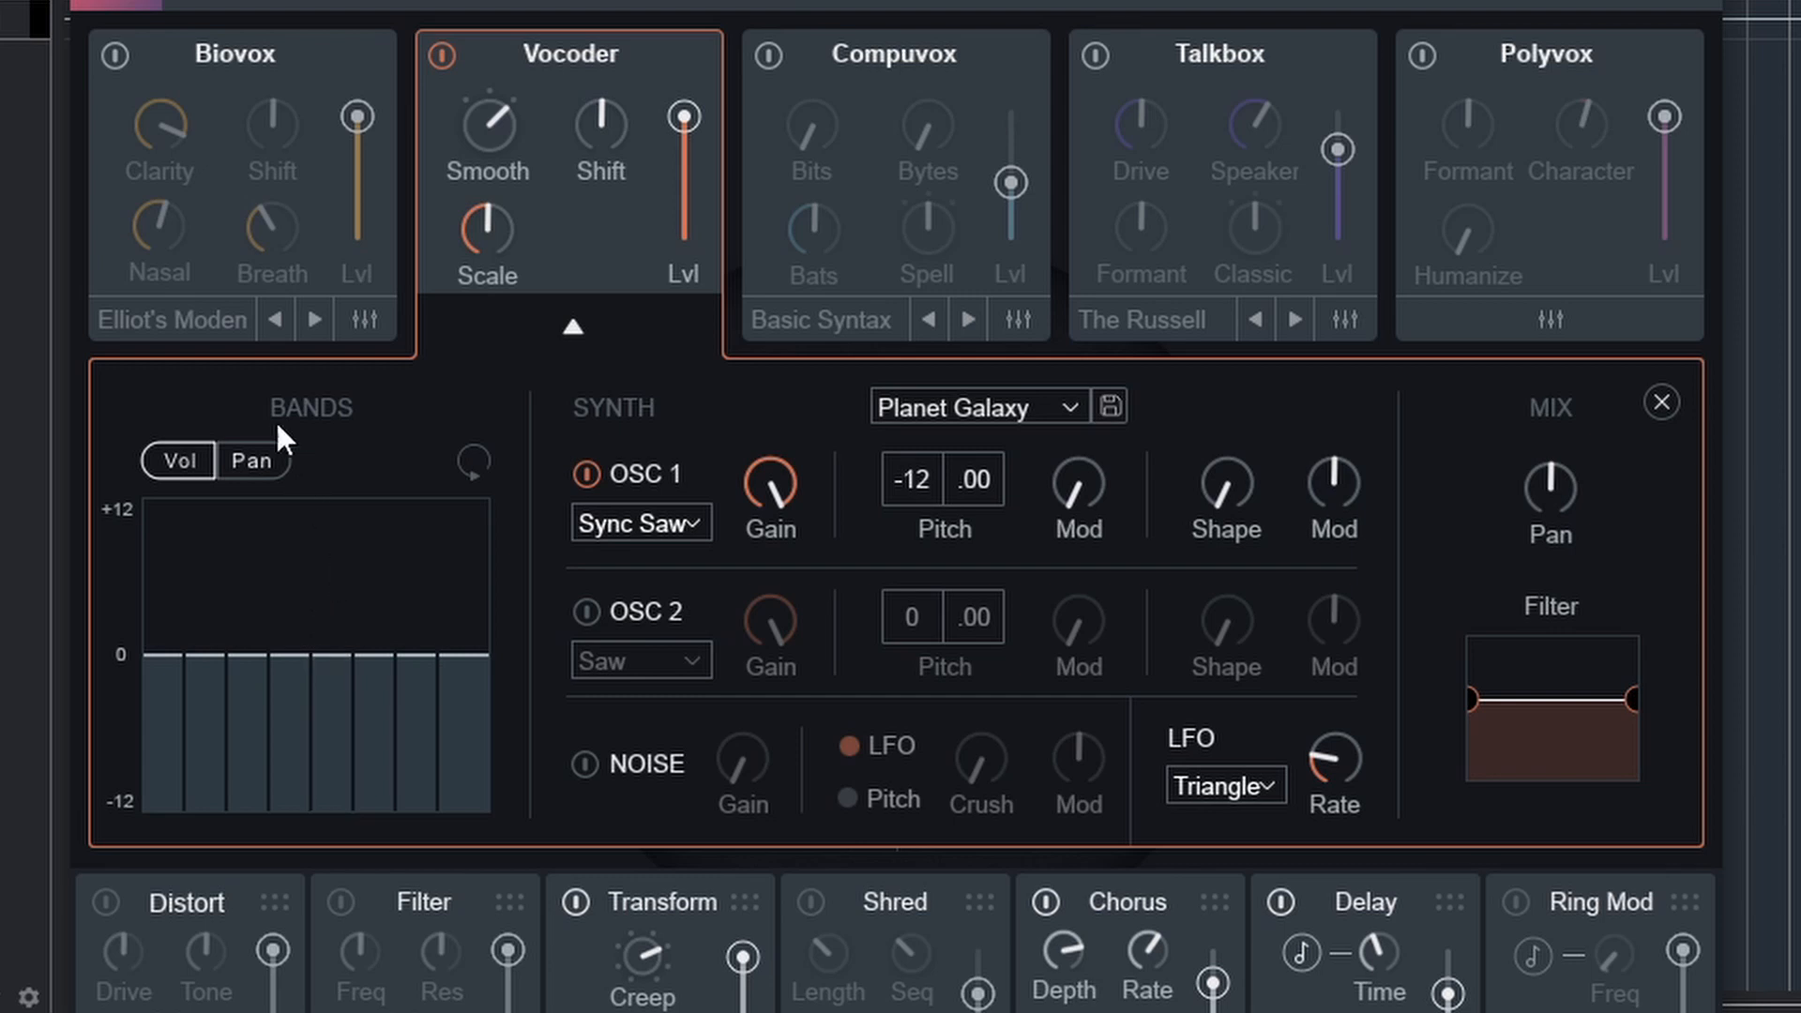
drag(474, 103, 477, 122)
drag(530, 225, 511, 94)
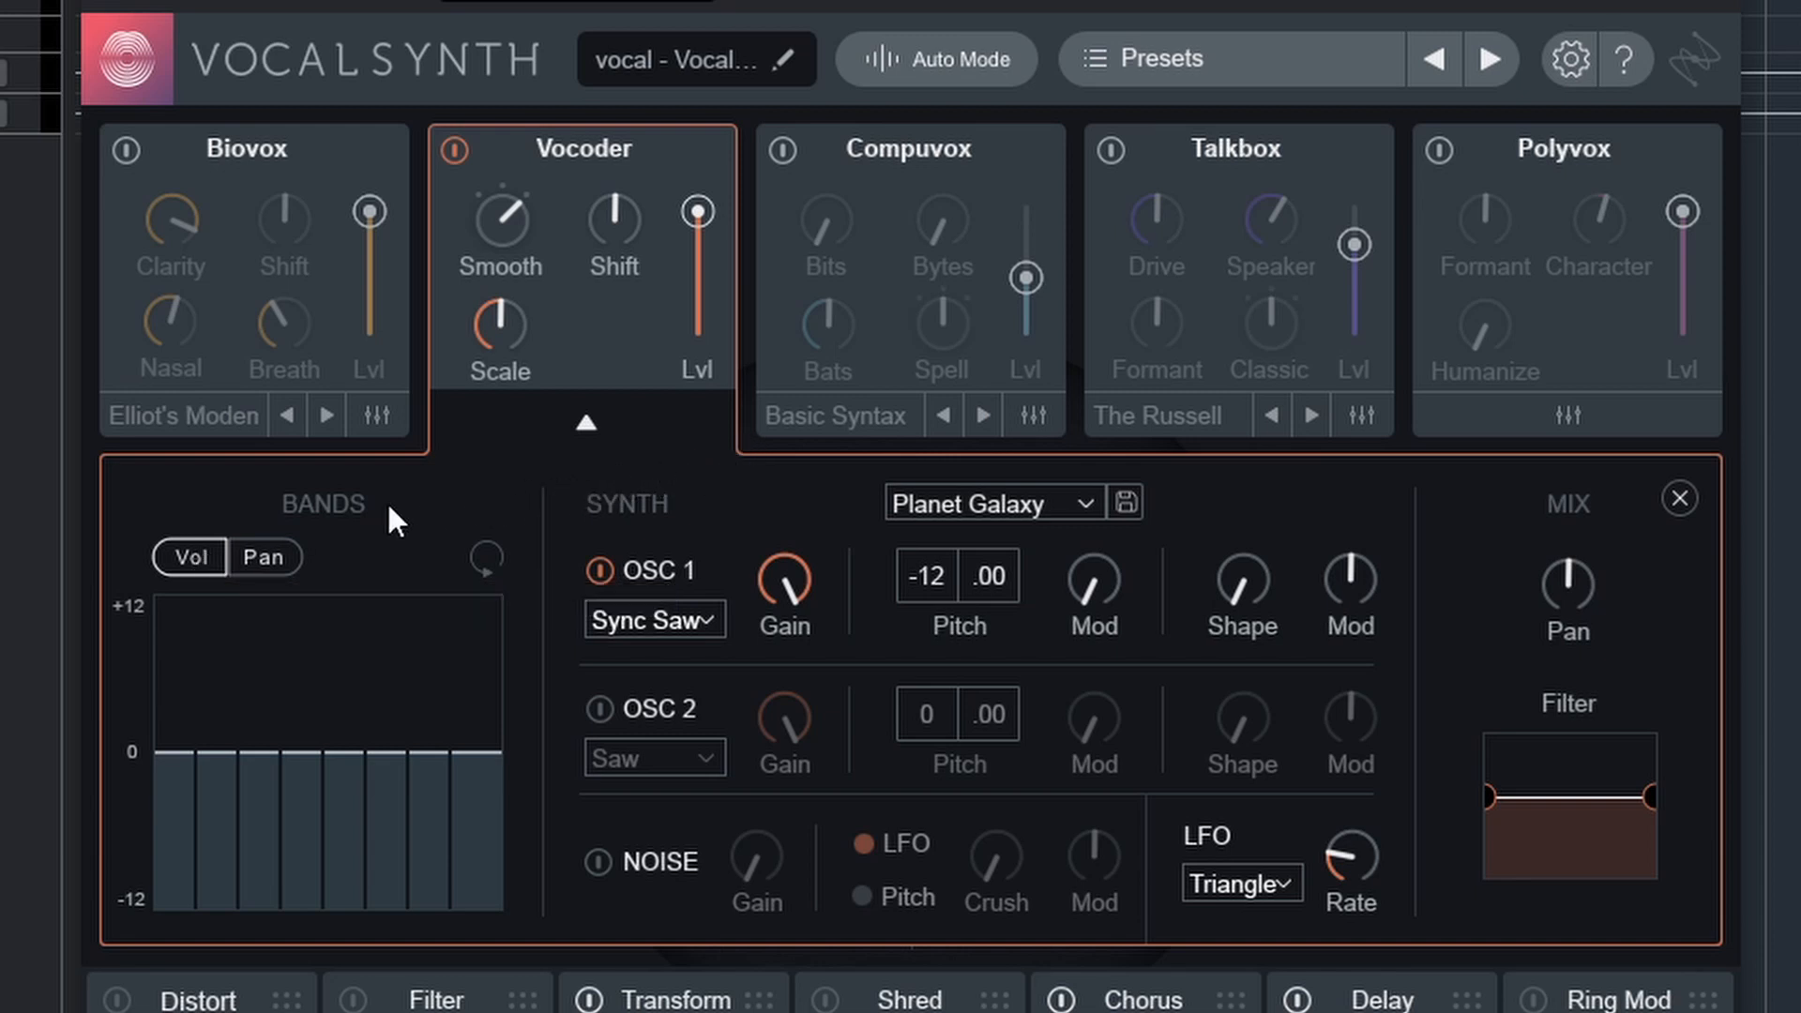
Draw an uneven pan pattern across the Vocoder bands, with the lowest band fully right, and return to their volume view.
click(264, 560)
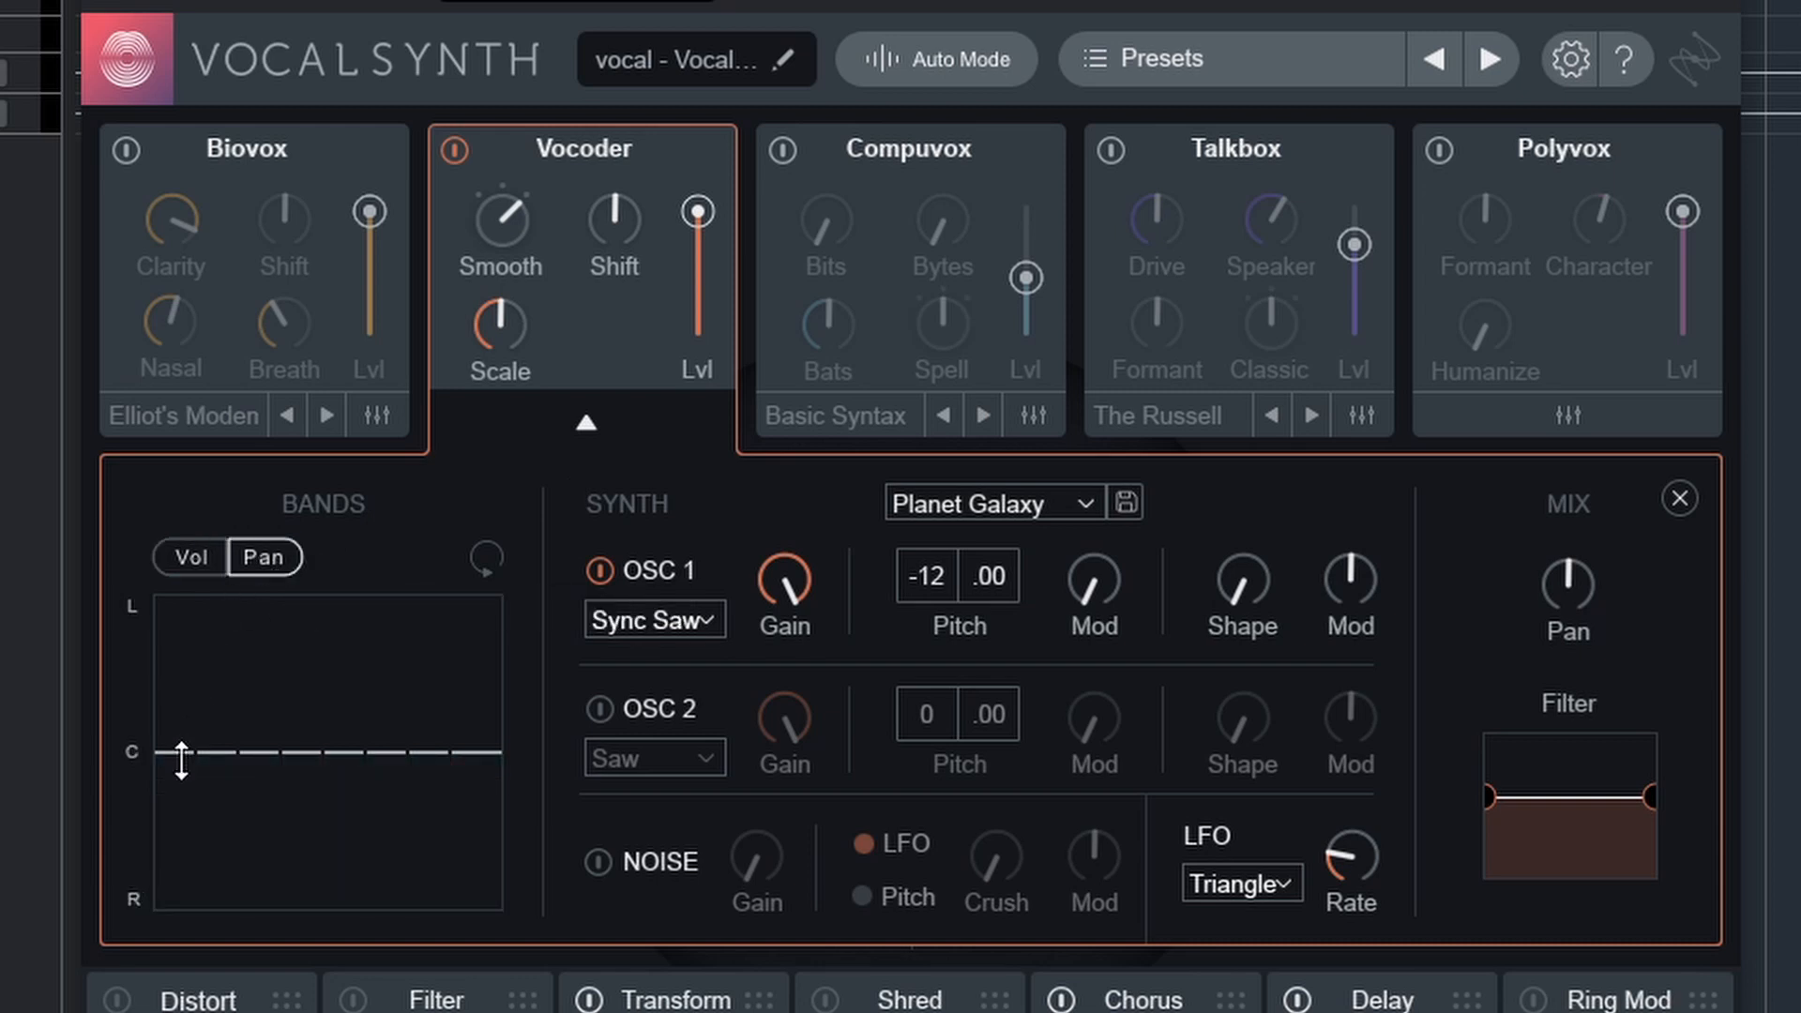
drag(174, 753, 158, 932)
drag(217, 752, 249, 595)
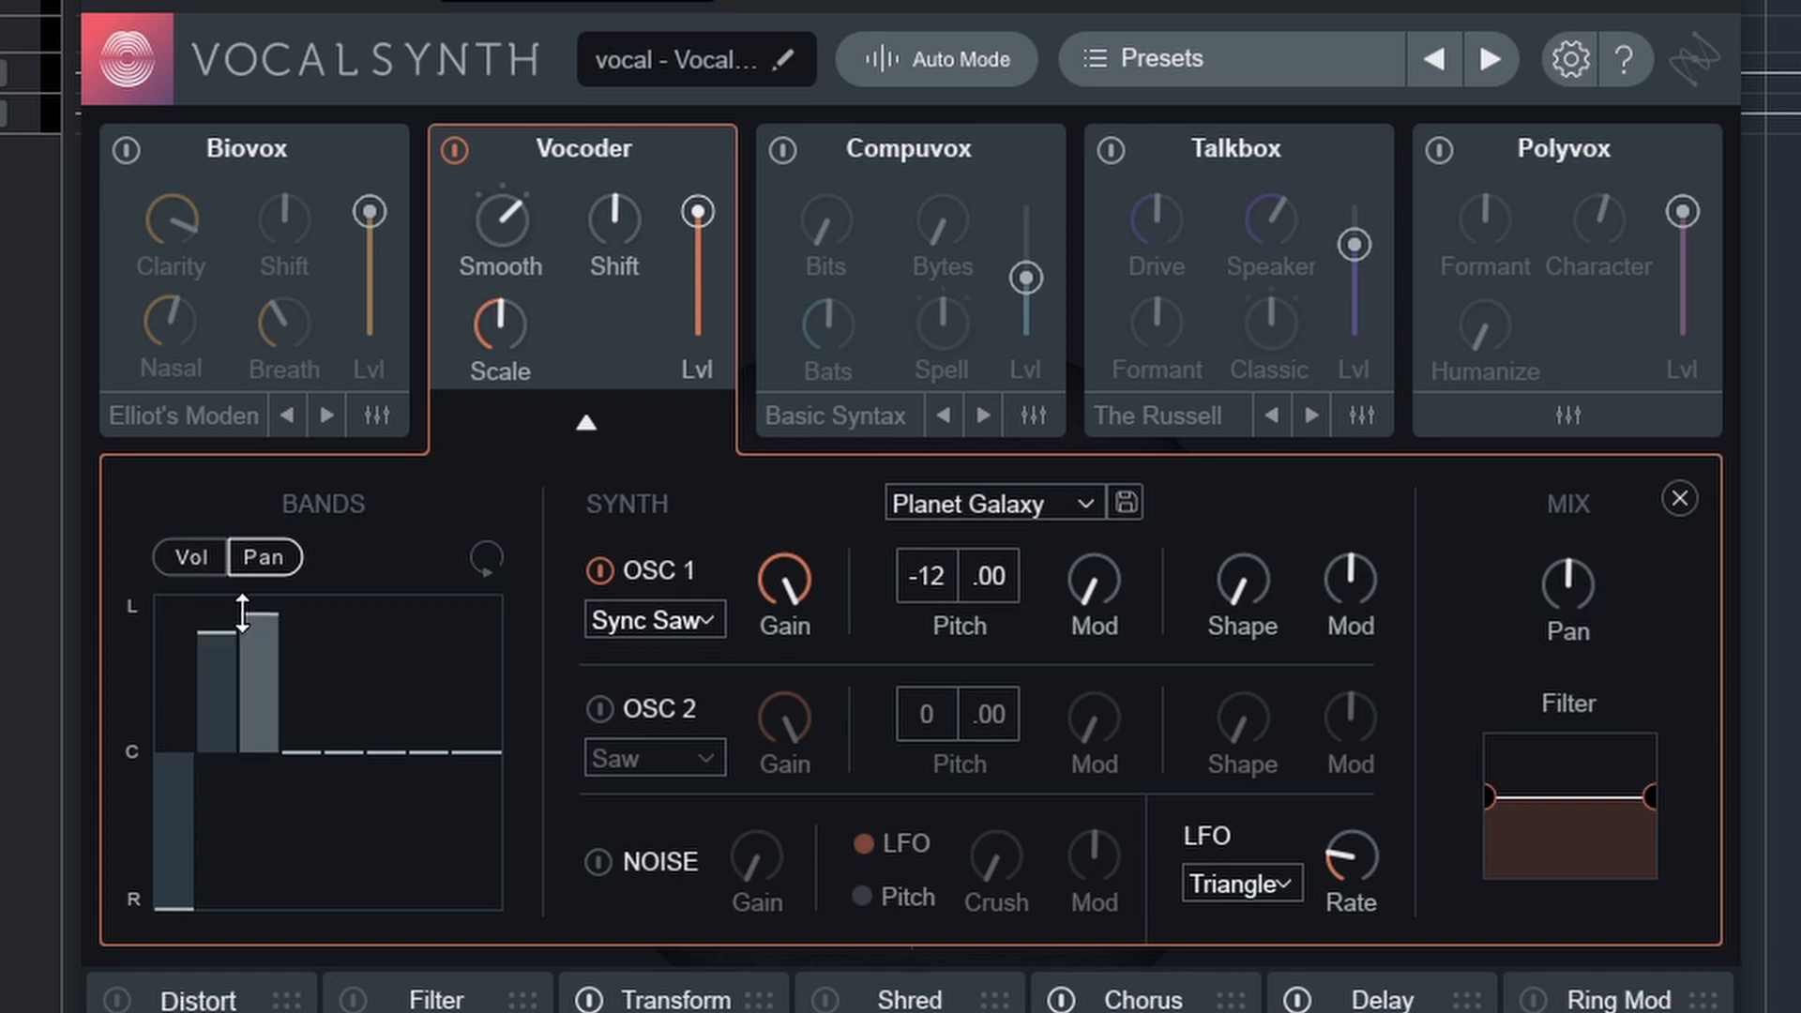
mouse_move(328, 752)
mouse_down()
mouse_move(402, 915)
mouse_move(494, 605)
mouse_up()
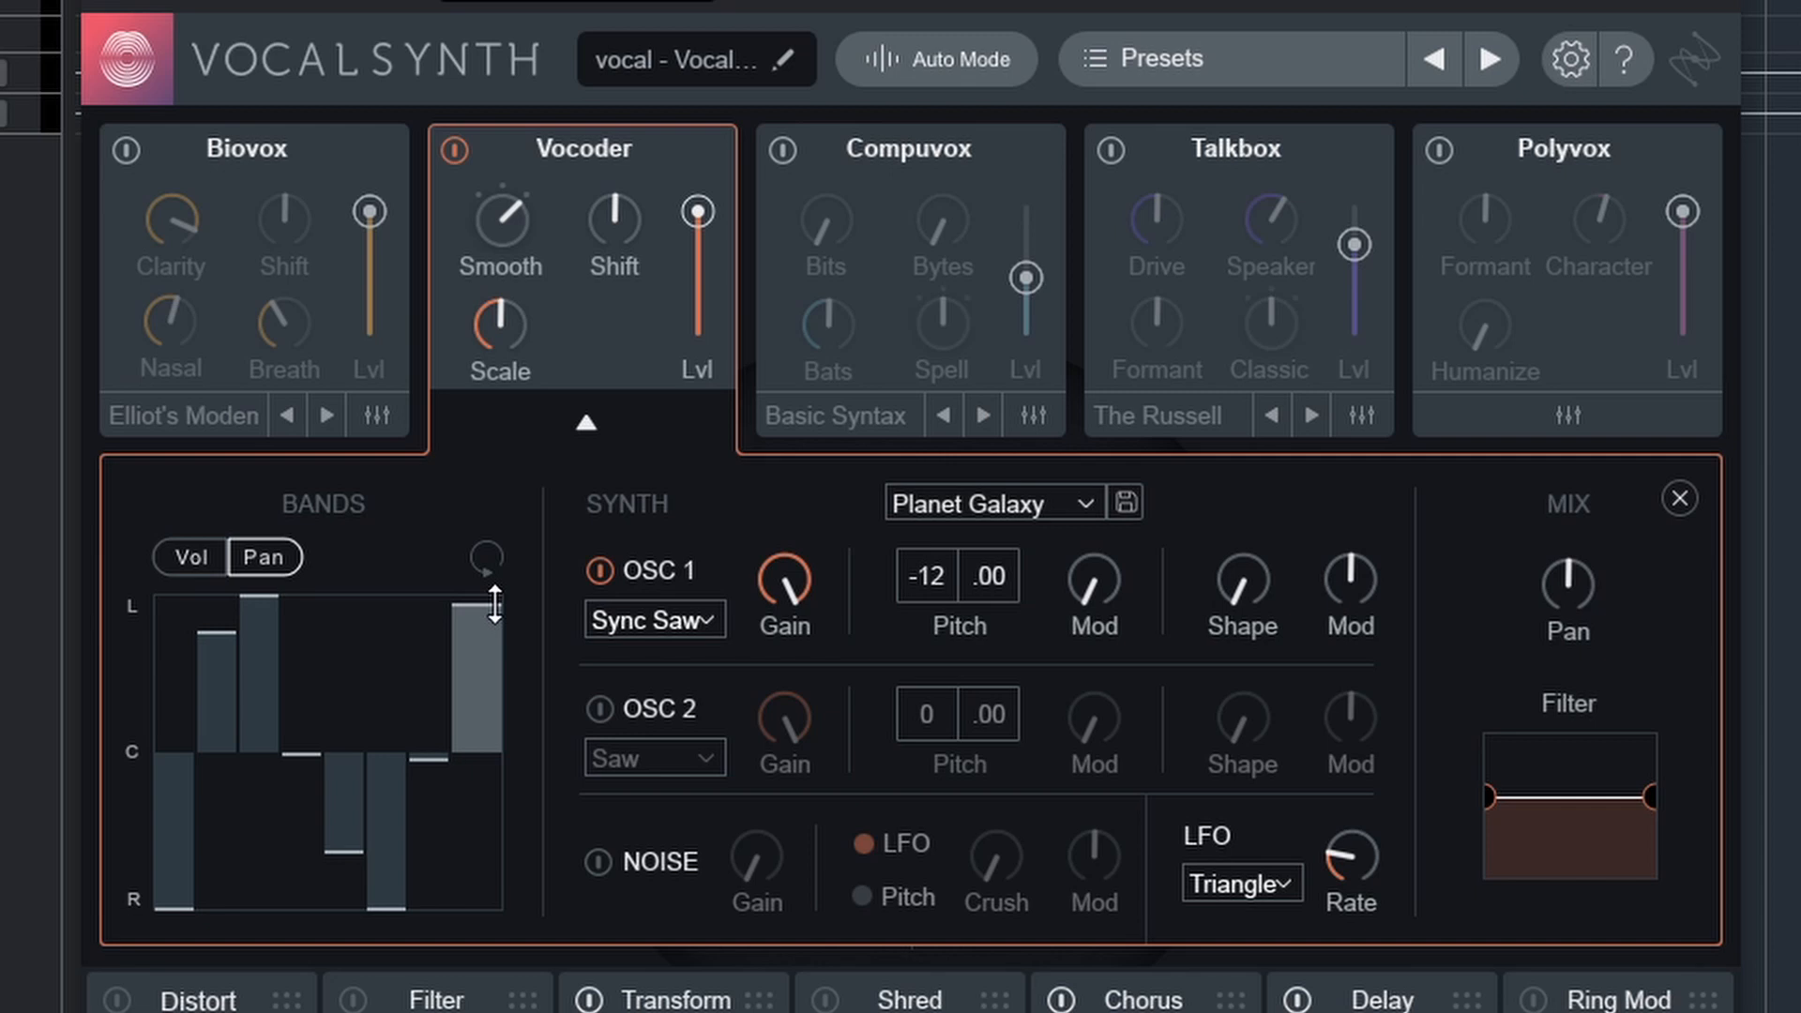
click(191, 557)
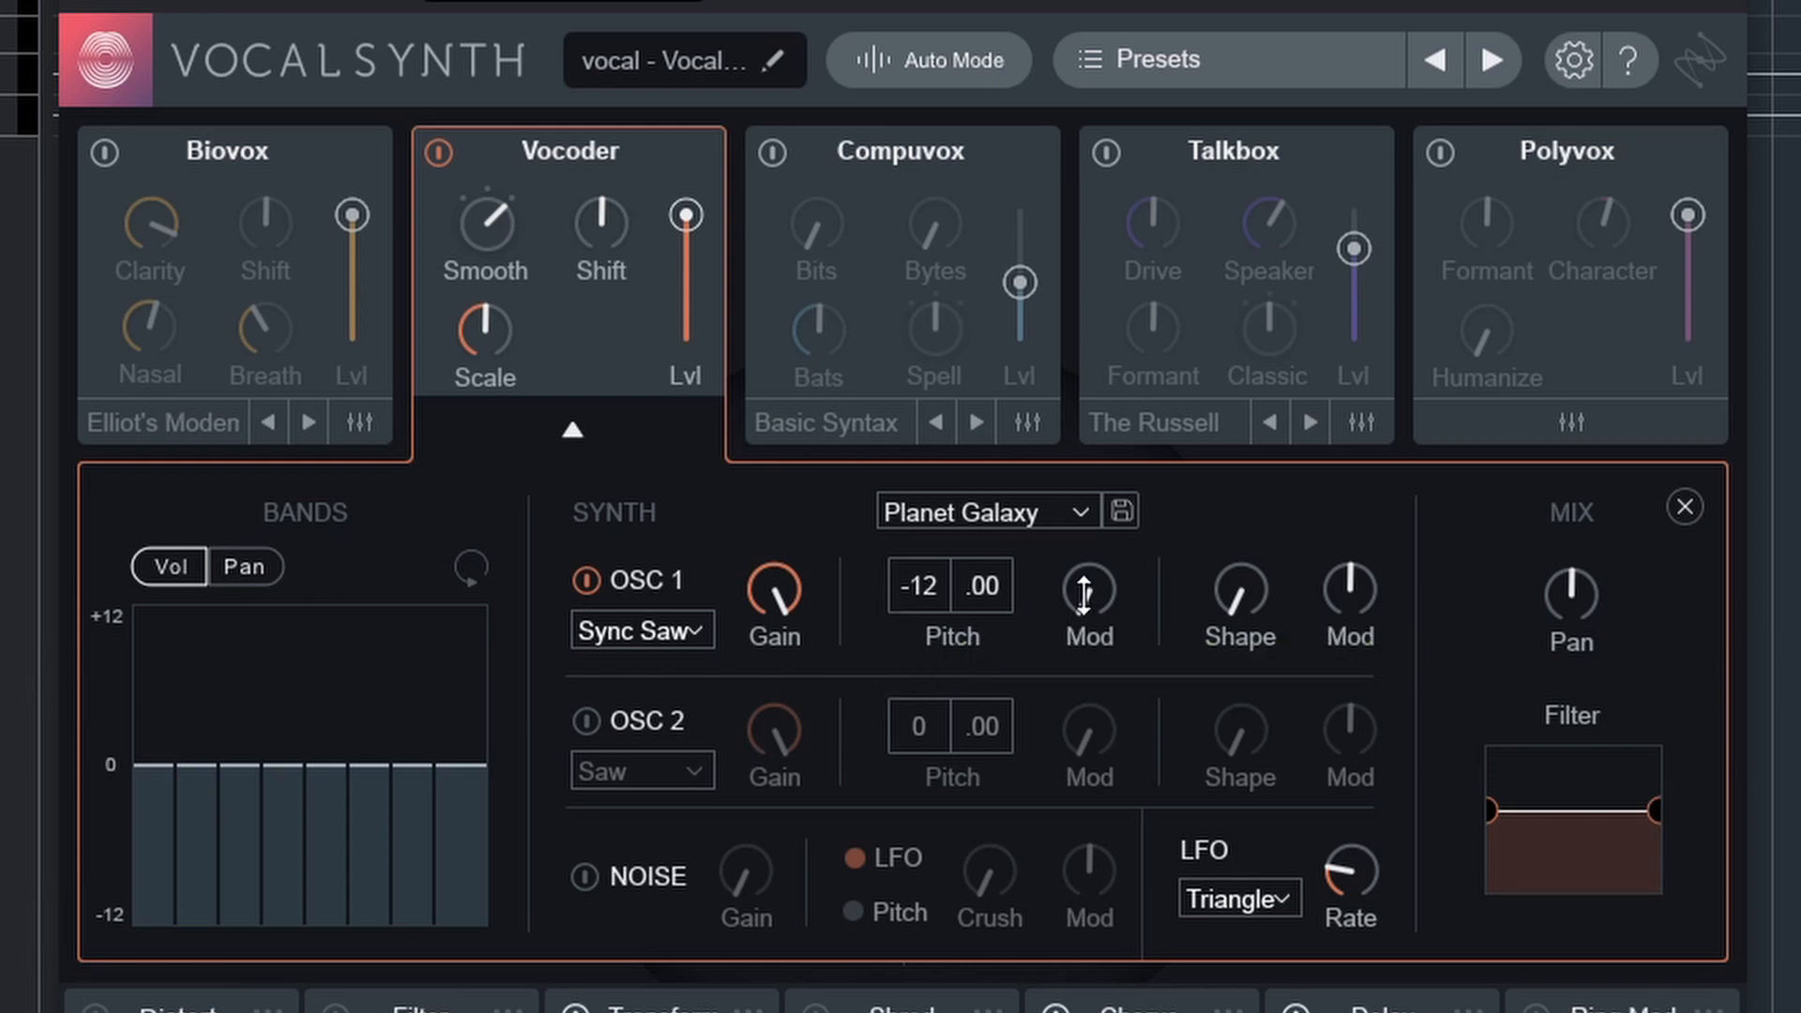
Set the Vocoder mode to Hard and draw a band volume curve rising from below 0 in the low bands to above 0 in the high bands.
mouse_move(1221, 575)
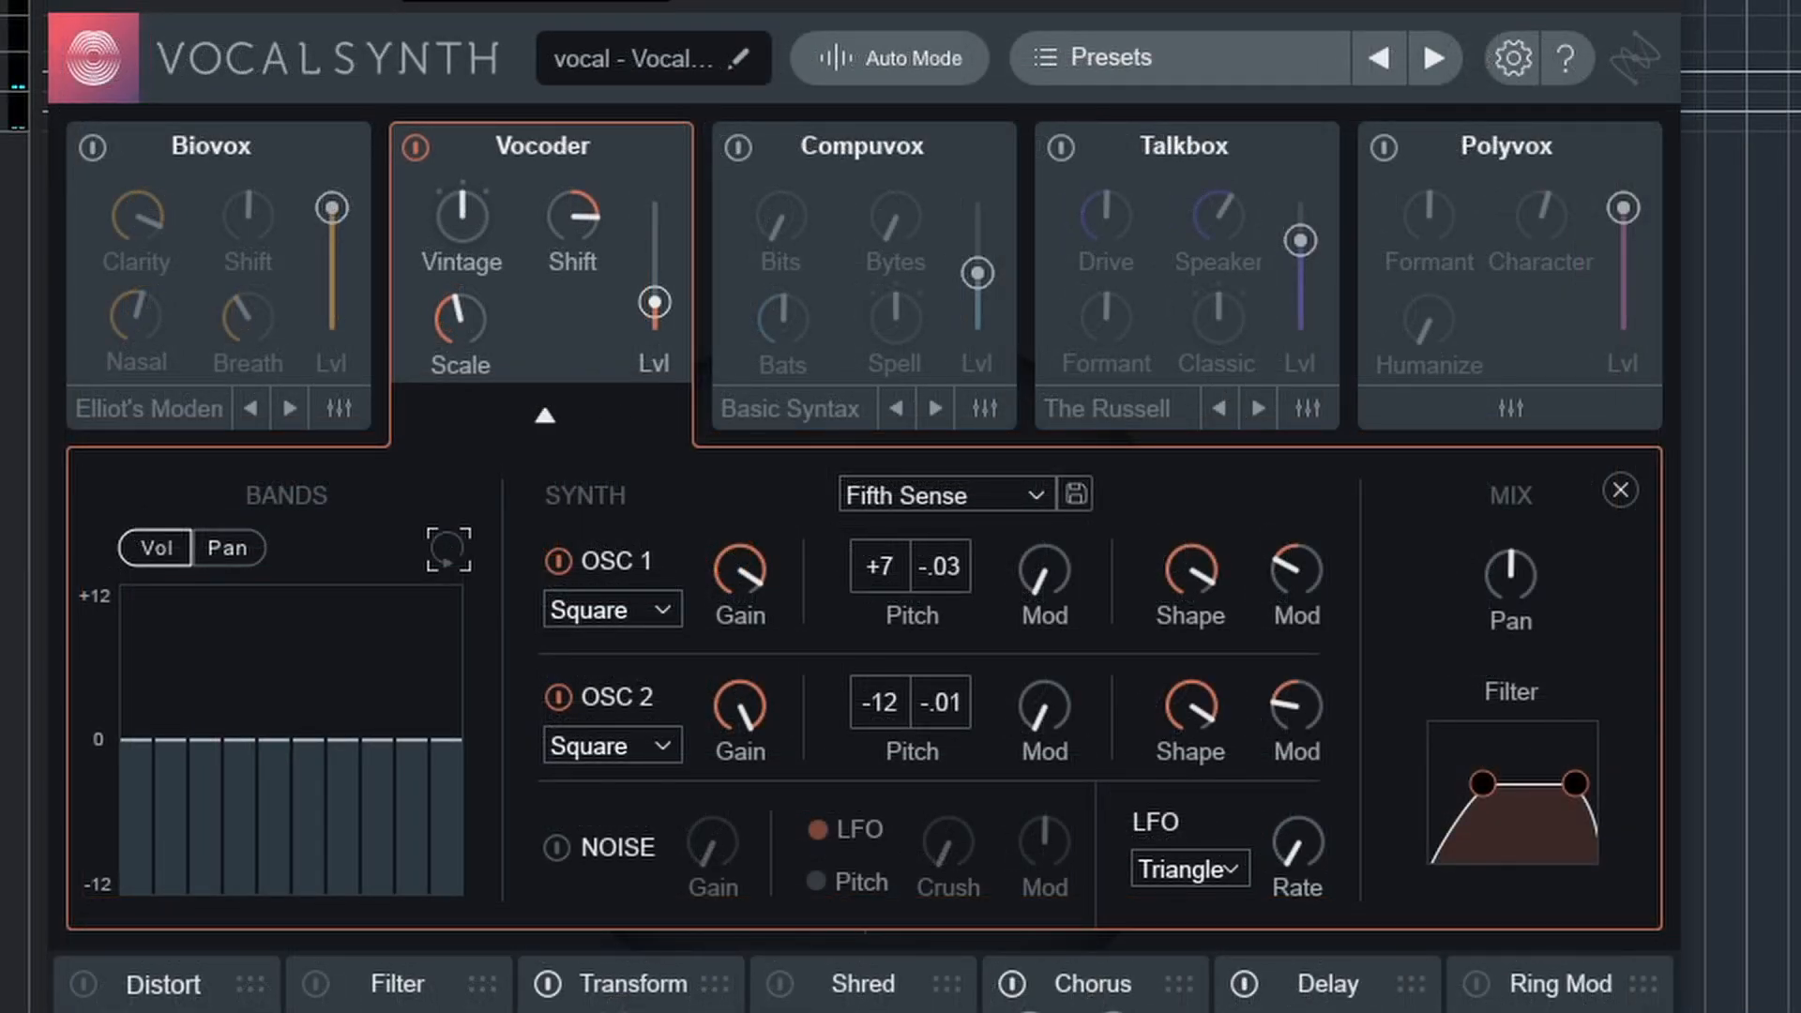
drag(463, 217, 459, 245)
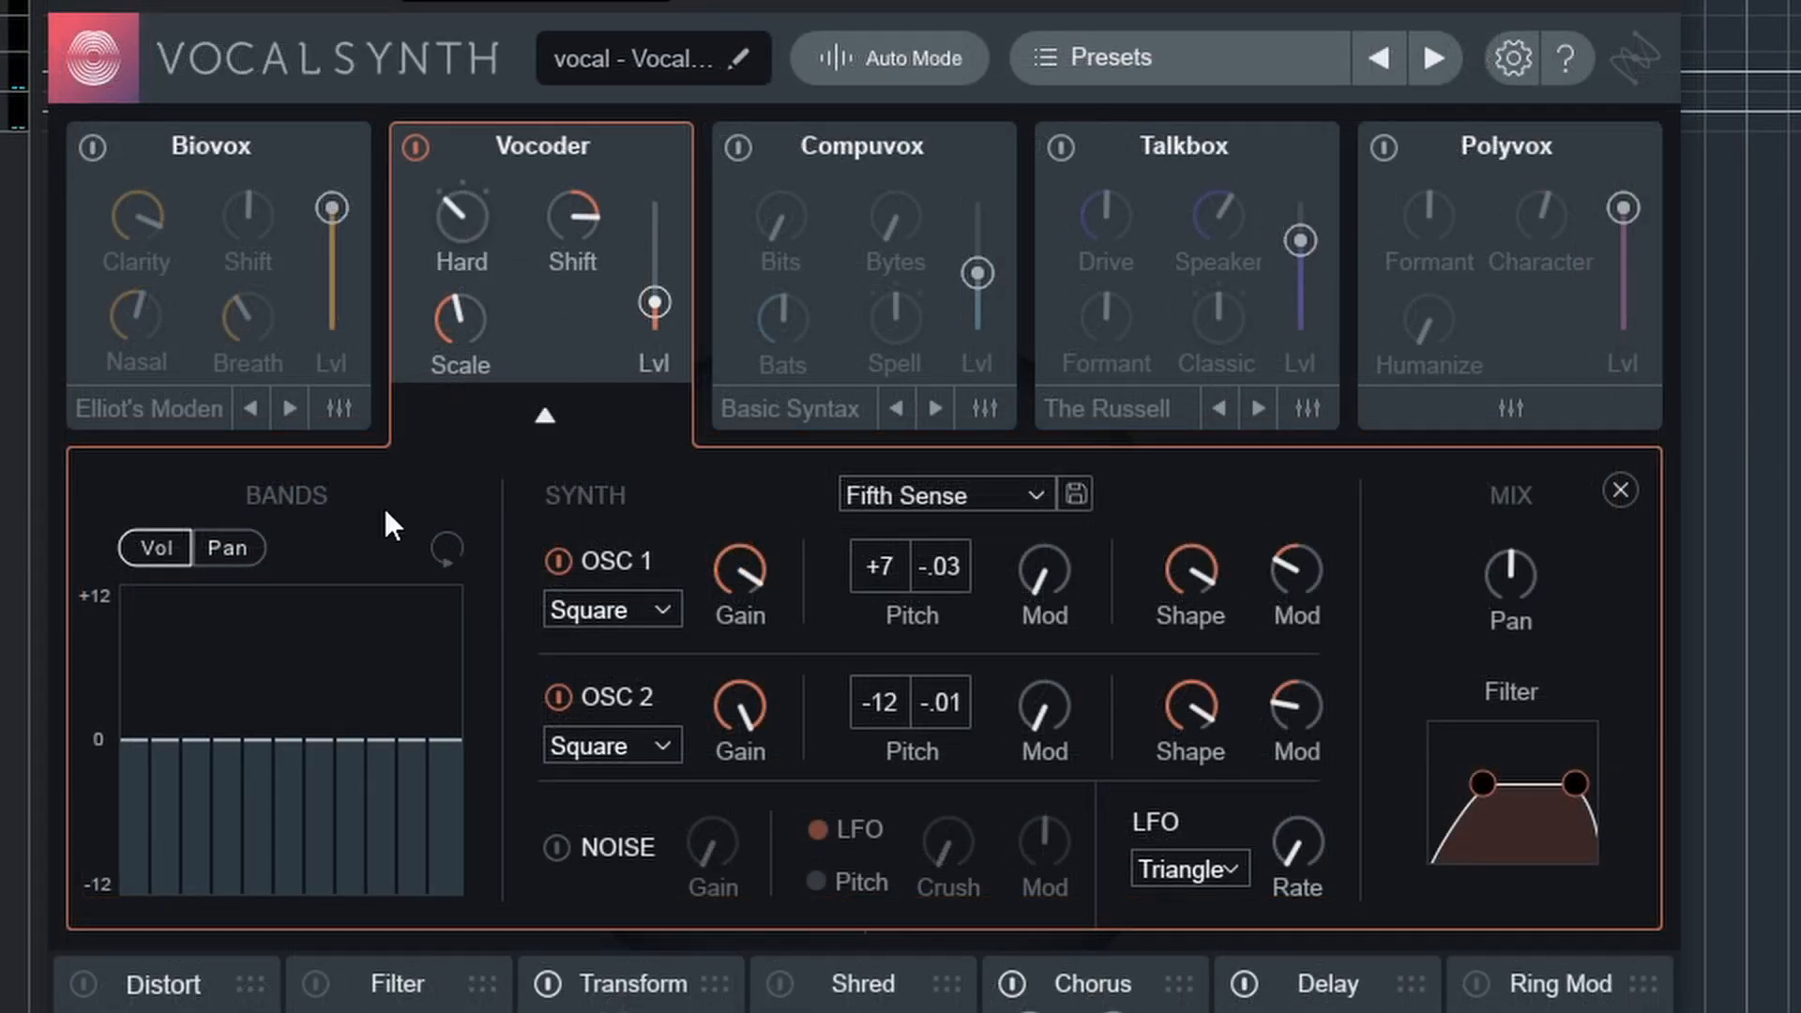
mouse_move(166, 741)
mouse_down()
mouse_move(143, 805)
mouse_move(281, 715)
mouse_move(449, 694)
mouse_up()
Lower the Vocoder's Shift below centre and raise its level and Scale.
drag(583, 295, 587, 424)
drag(655, 302, 589, 240)
drag(488, 343, 662, 241)
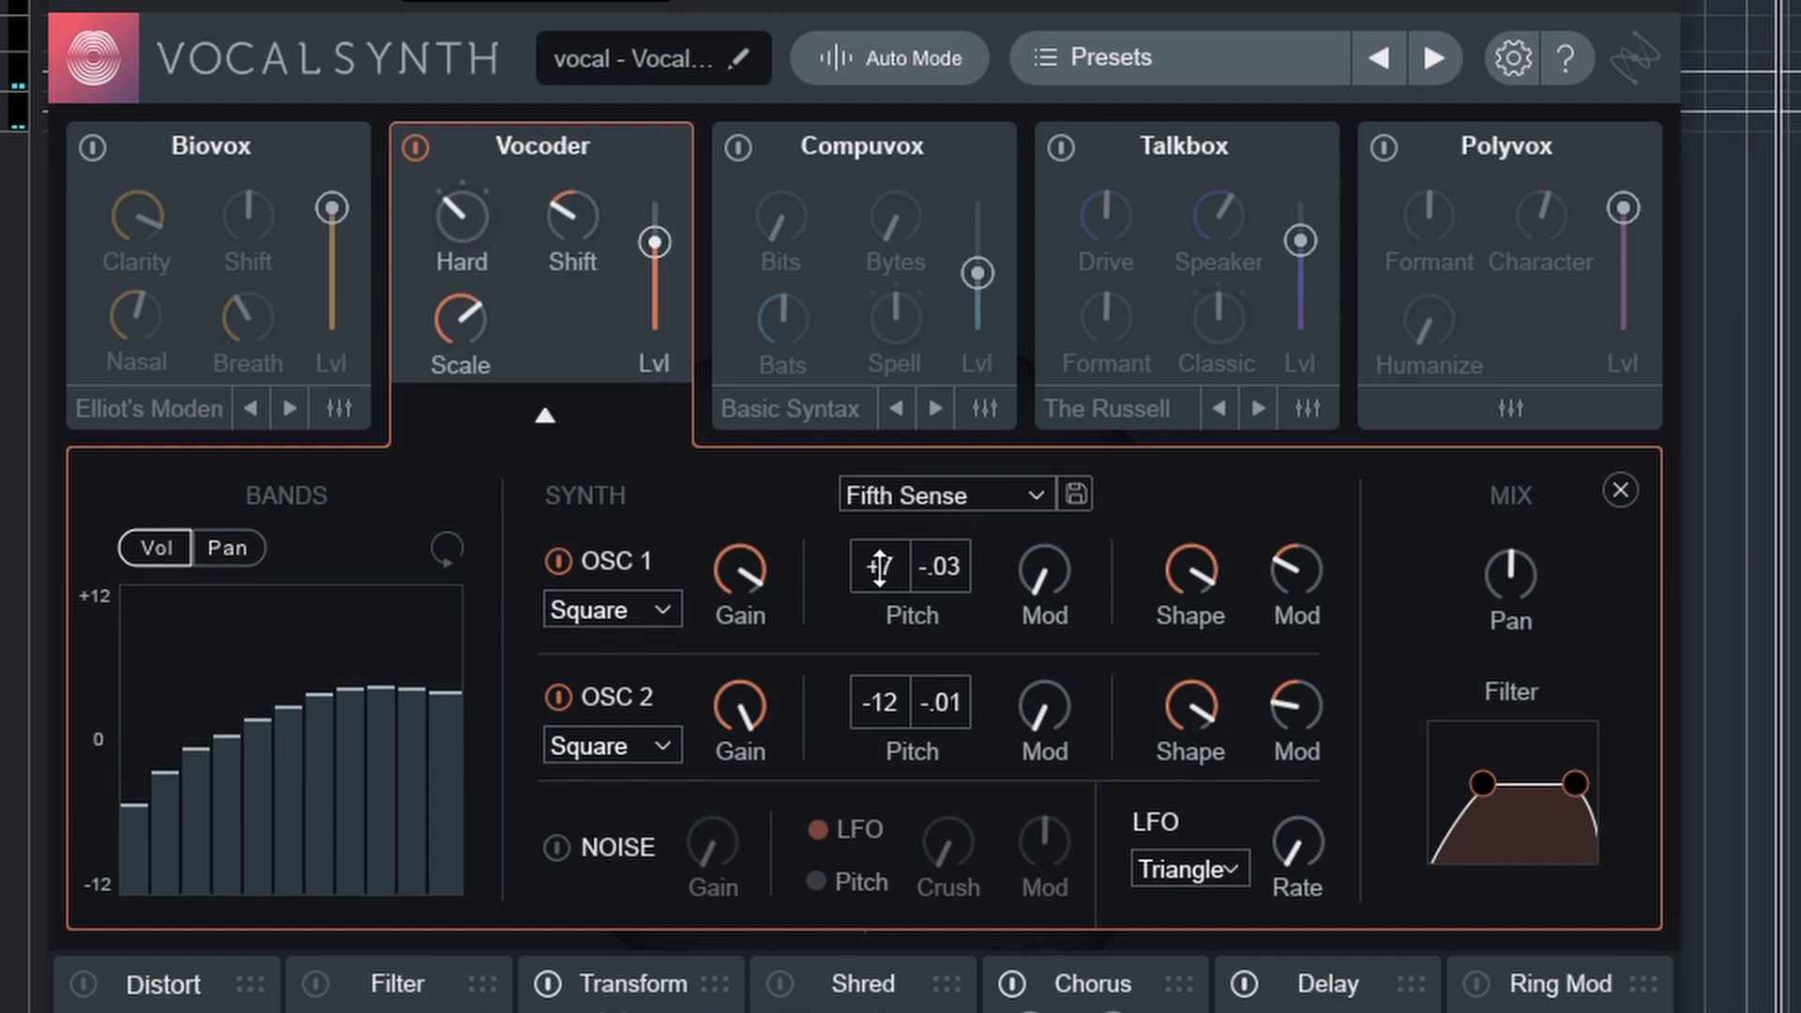
Try the Altered Bots synth preset on the Vocoder and load Basic Syntax.
click(1039, 497)
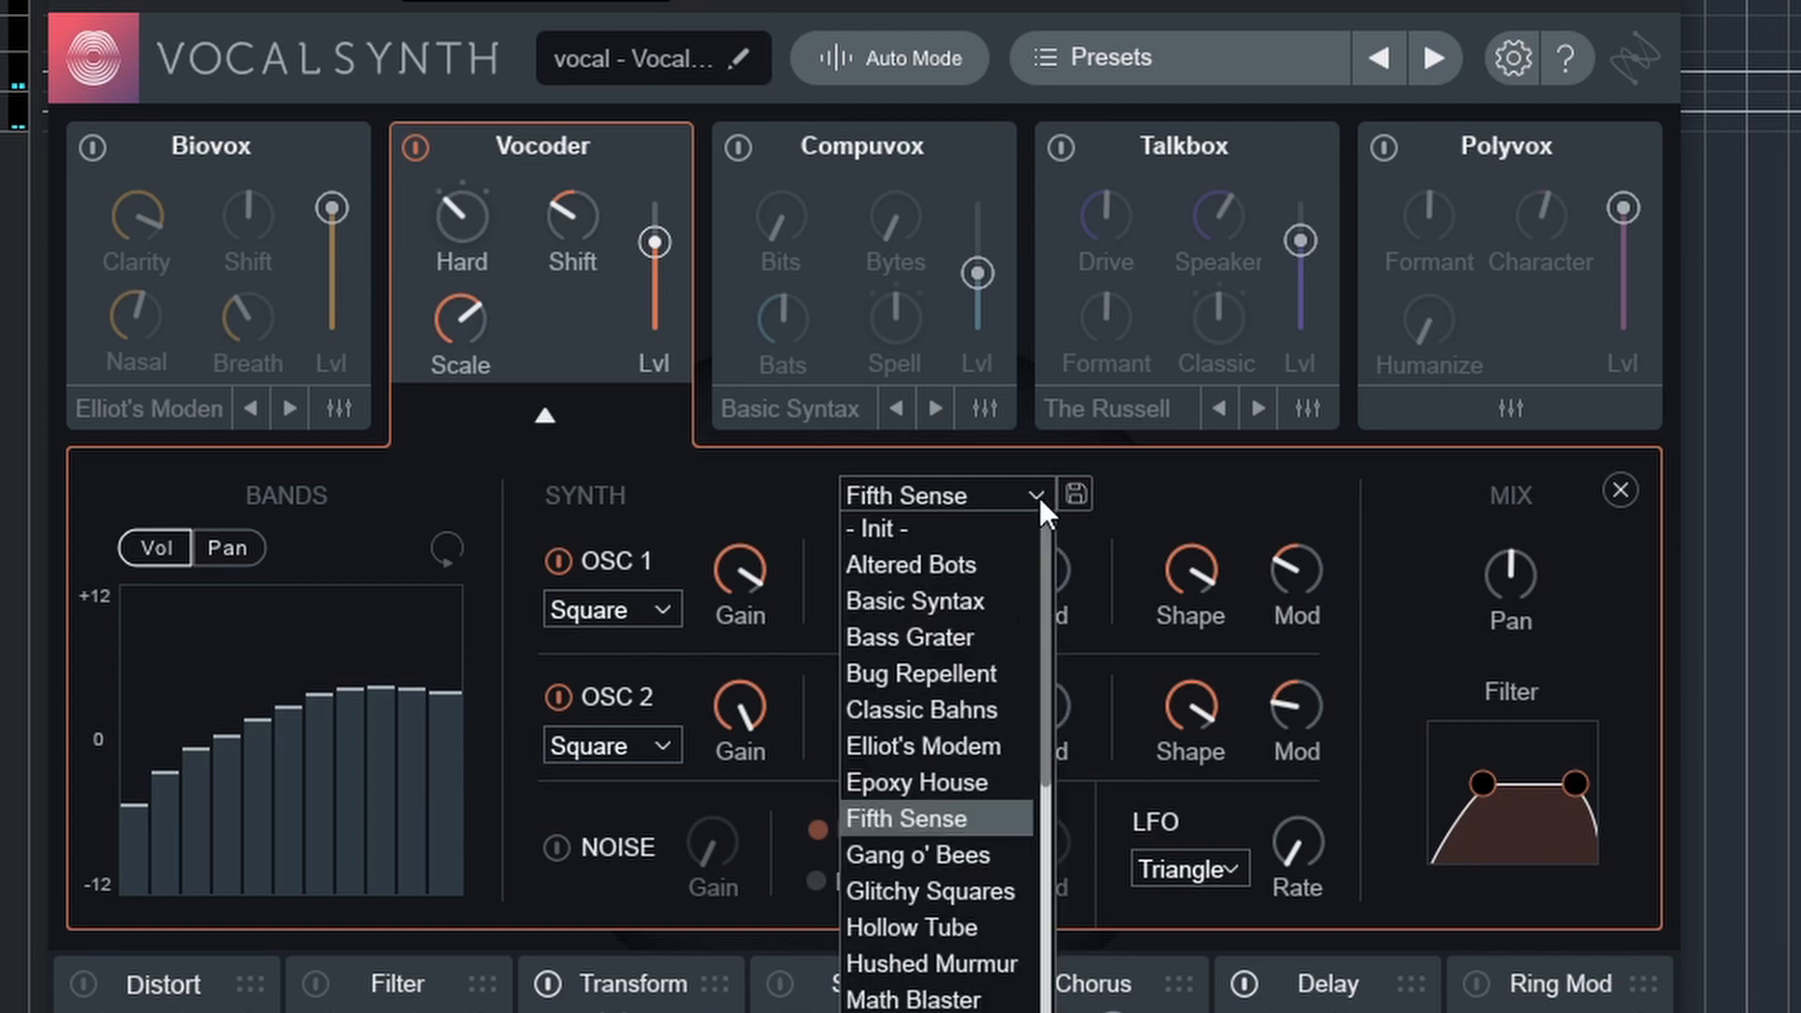
click(1000, 560)
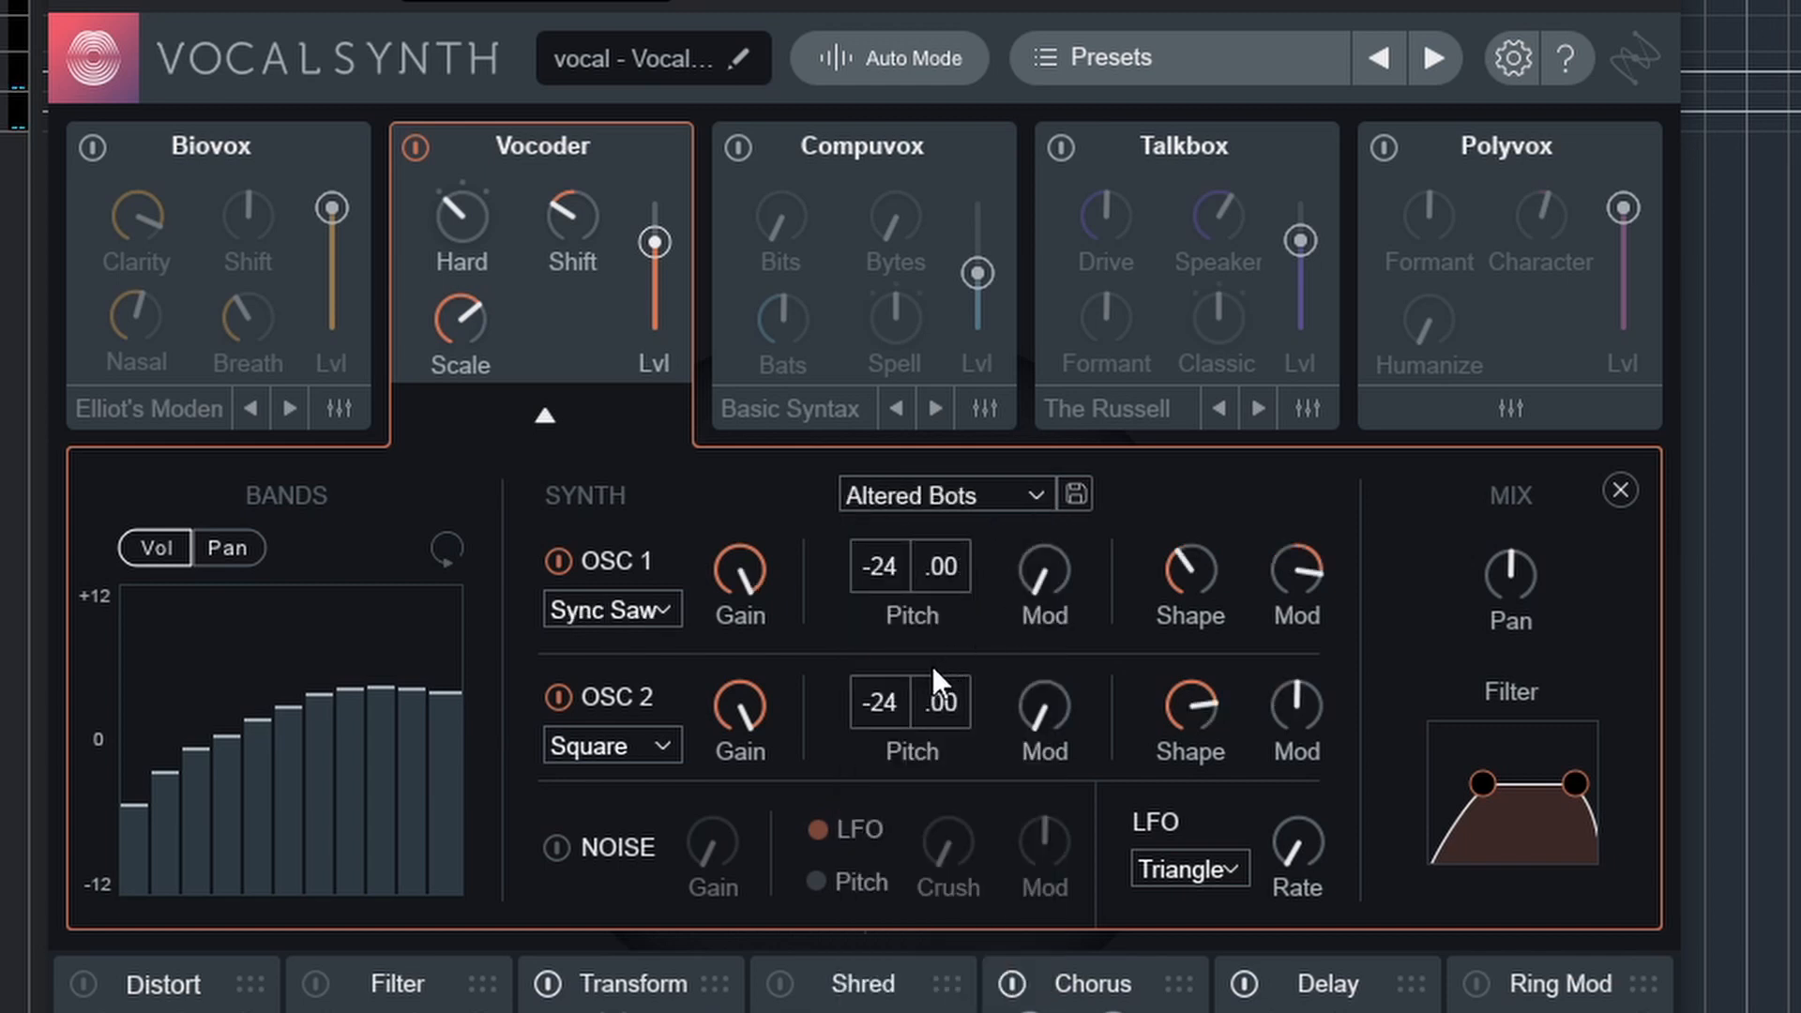
click(1042, 491)
click(945, 597)
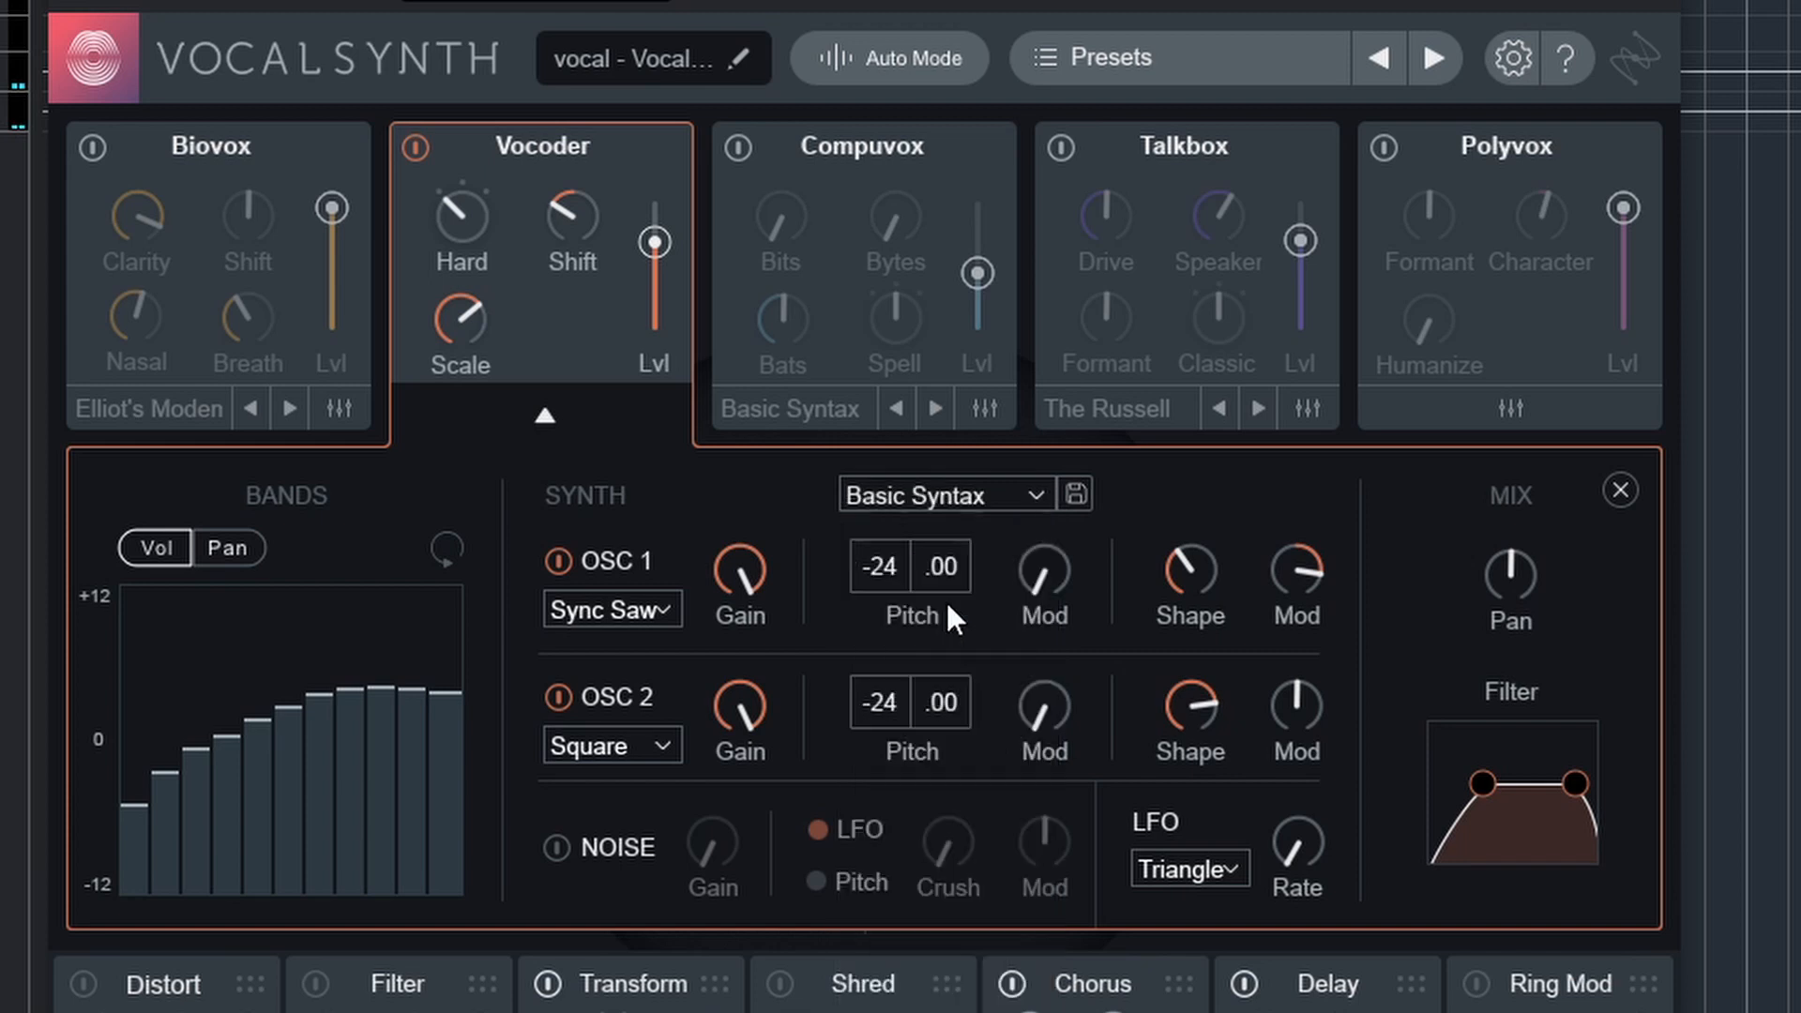
drag(1156, 588, 1110, 692)
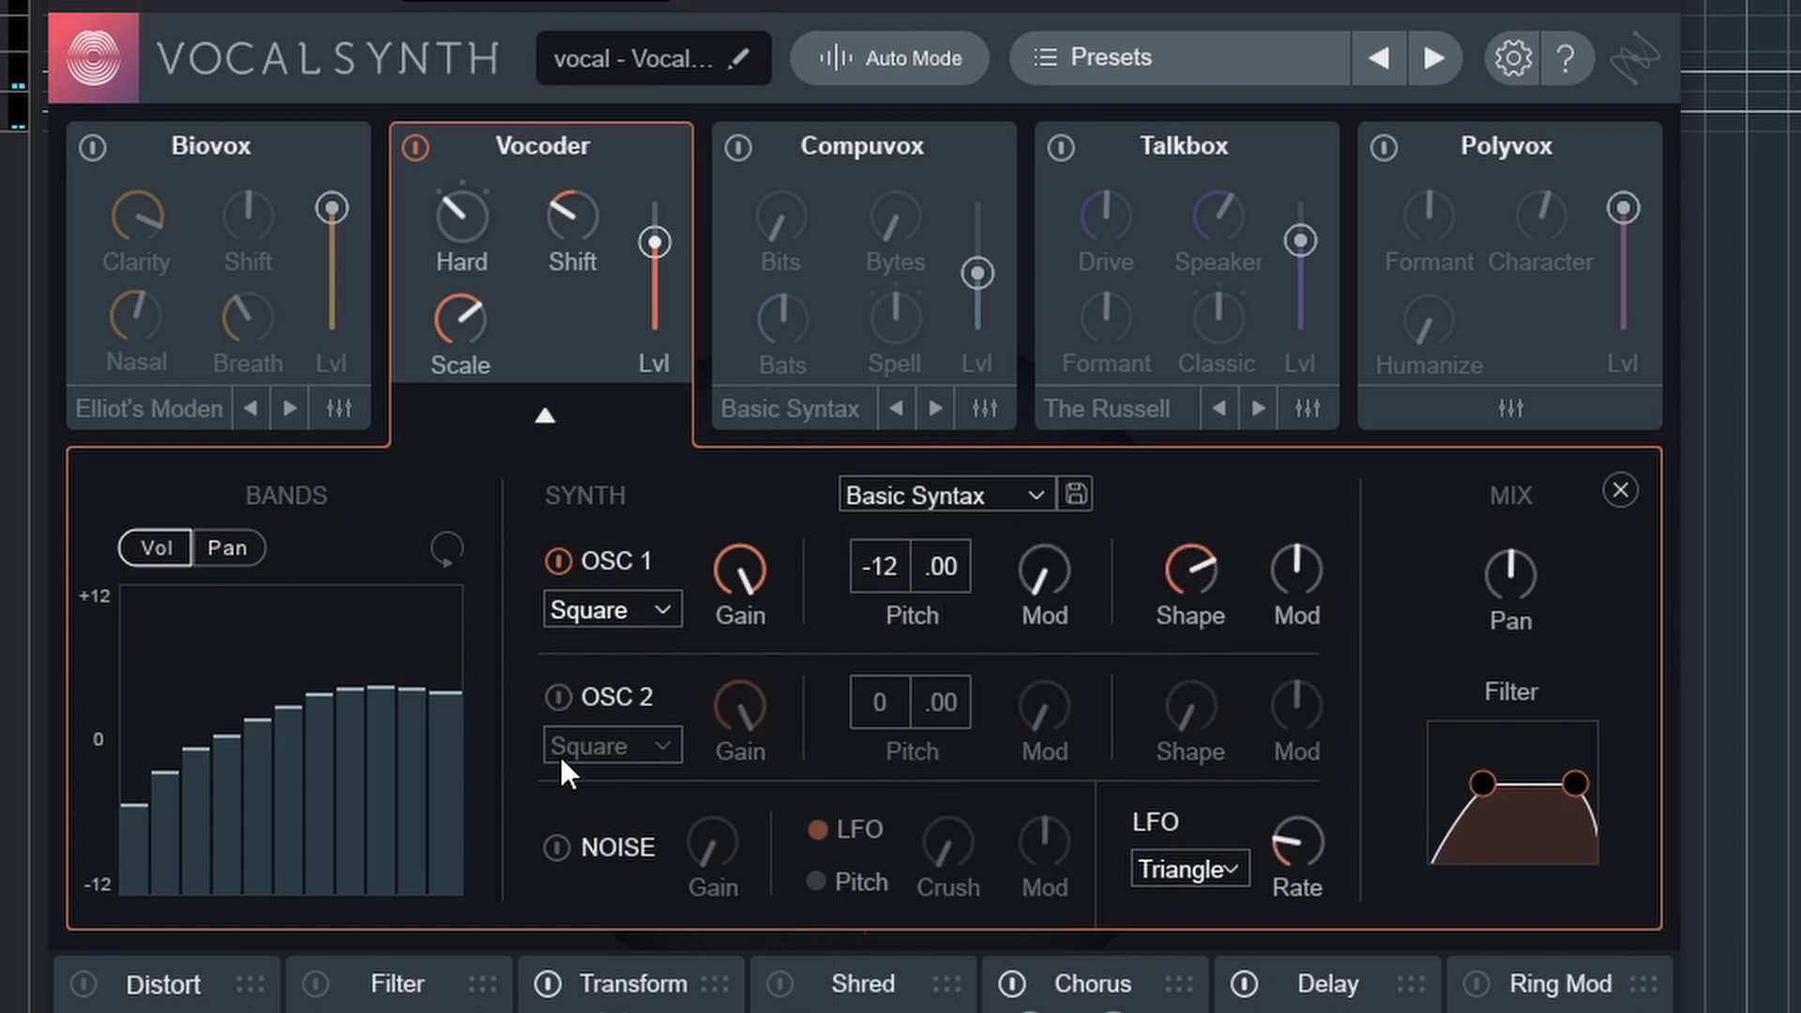
Enable the Vocoder's OSC 2 with its gain at 80 and slightly lower the mix filter's low cutoff.
click(558, 697)
drag(740, 713, 742, 807)
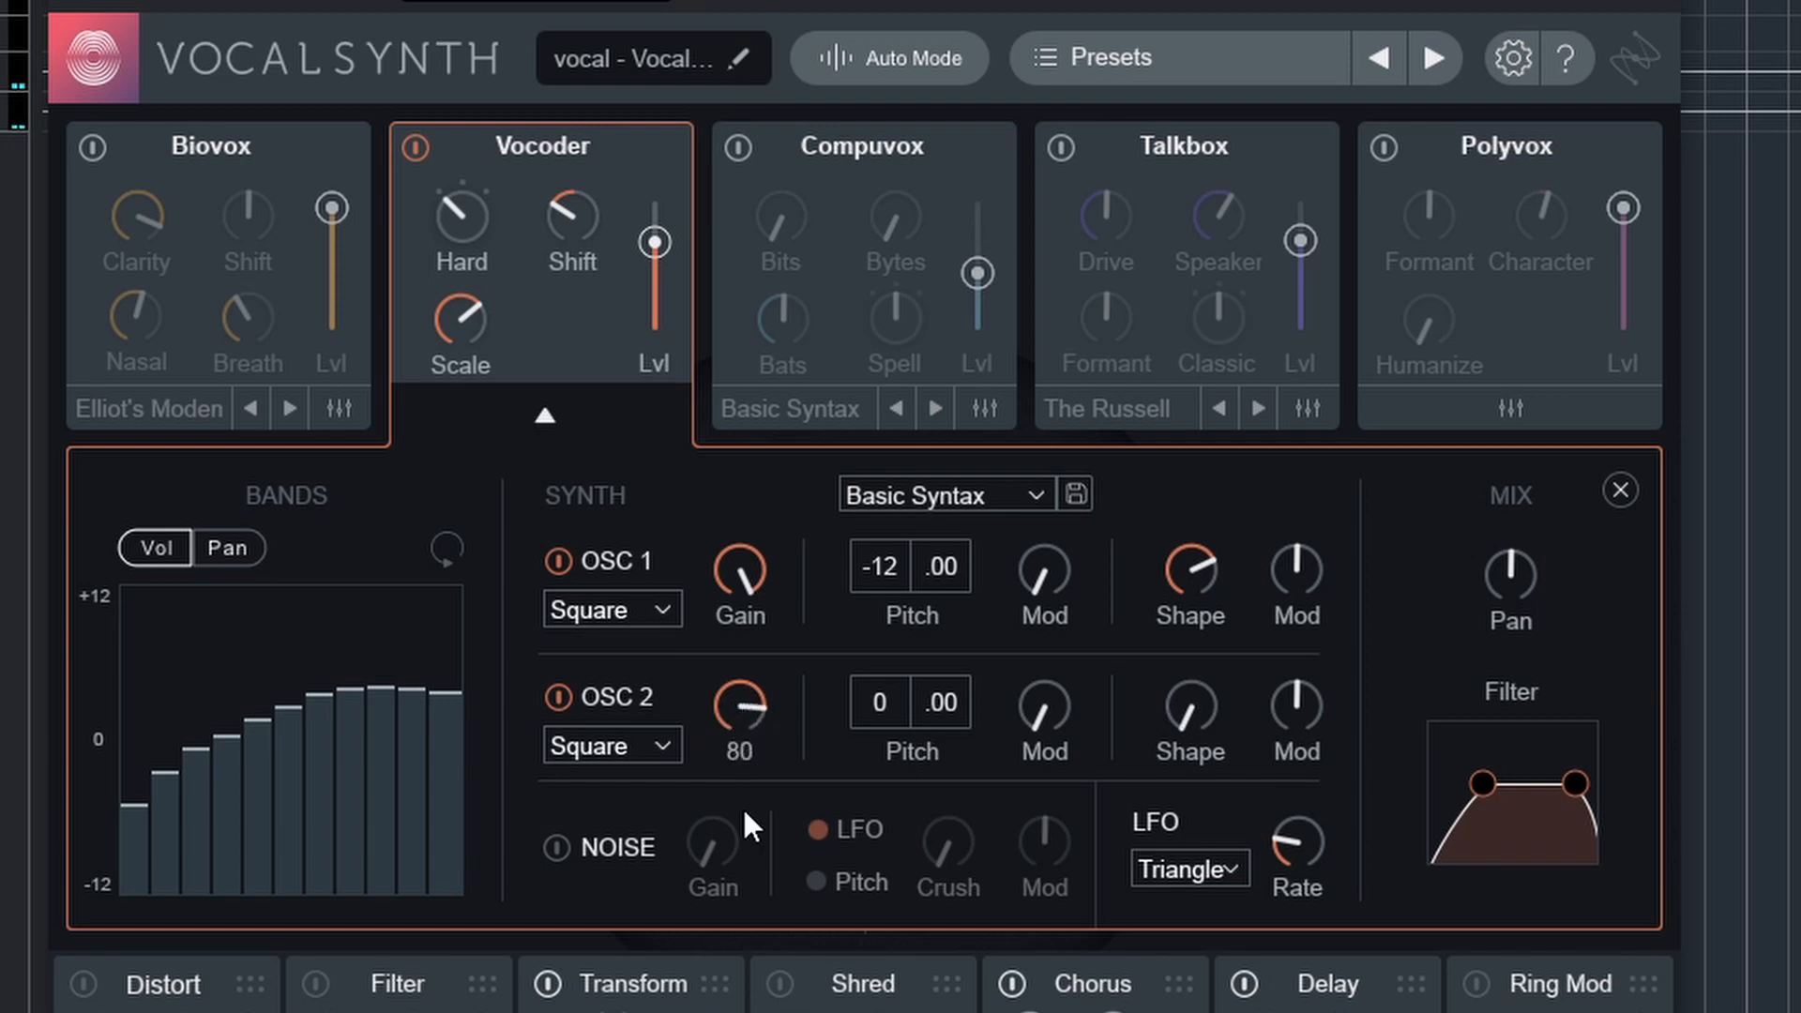
drag(1482, 784, 1473, 790)
Draw a band pan curve that places the low bands right and moves the high bands gradually left.
click(229, 549)
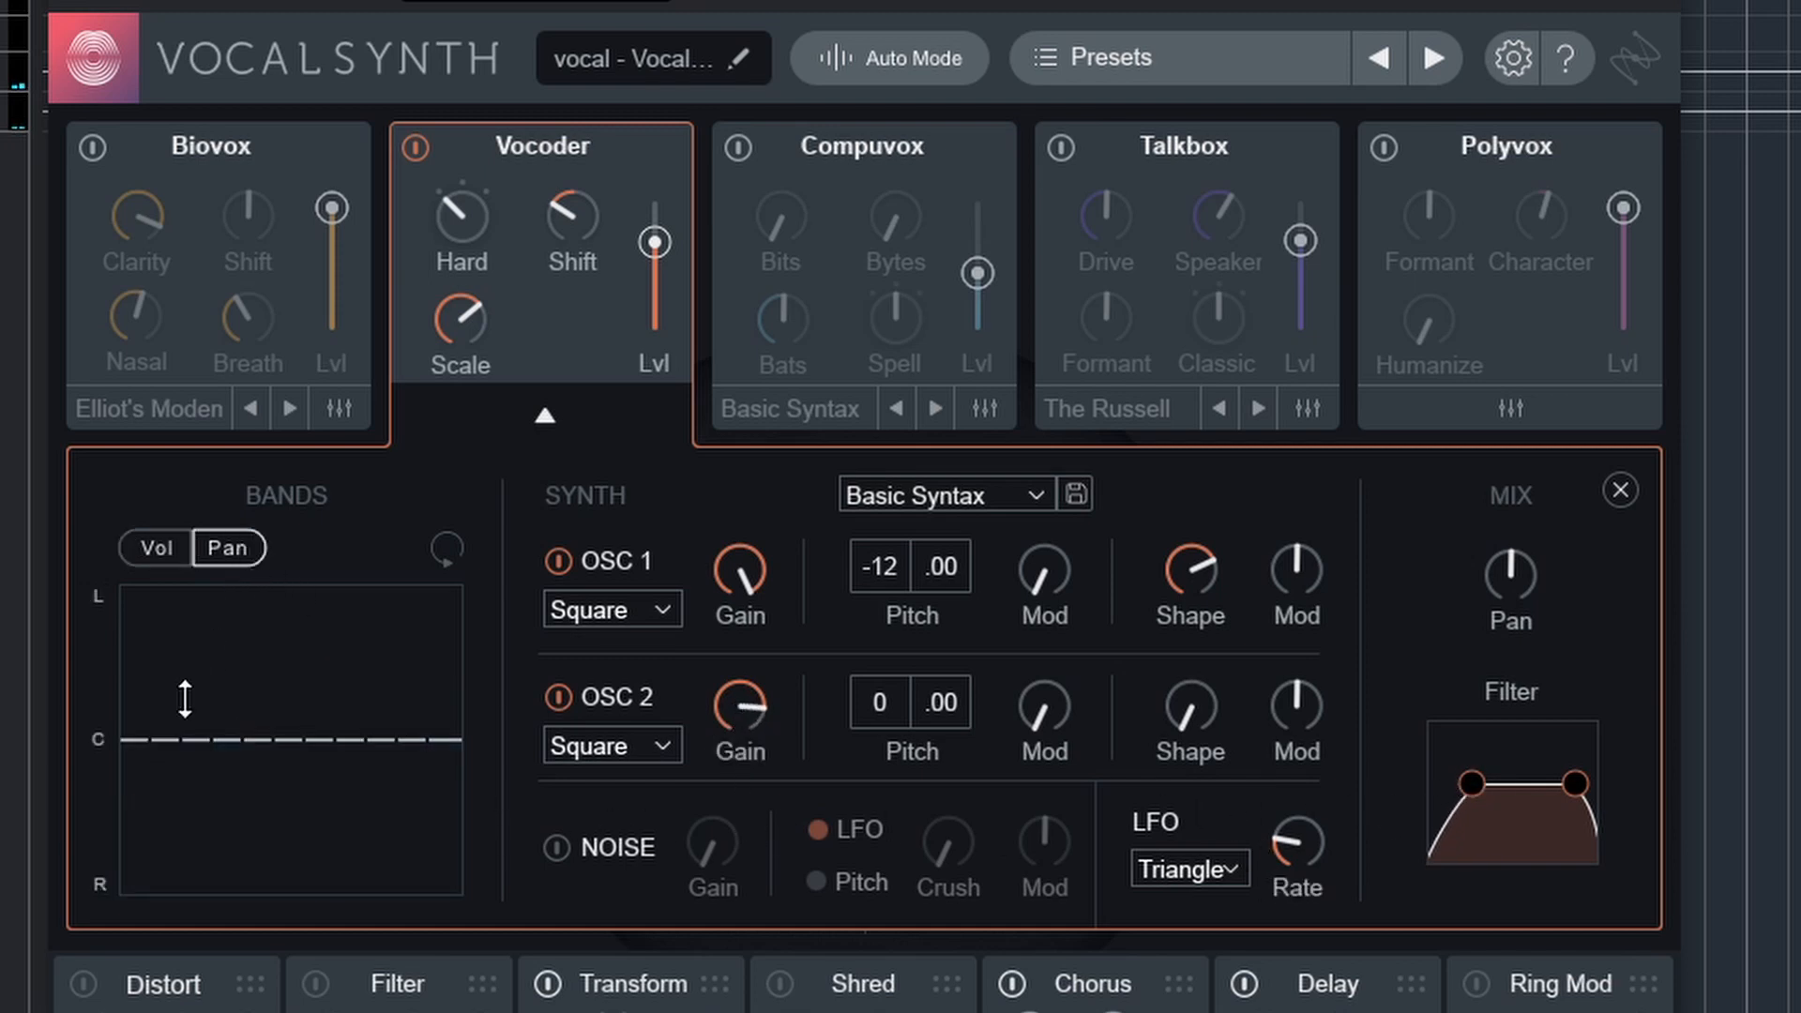
mouse_move(141, 748)
mouse_down()
mouse_move(201, 716)
mouse_move(380, 724)
mouse_move(467, 847)
mouse_up()
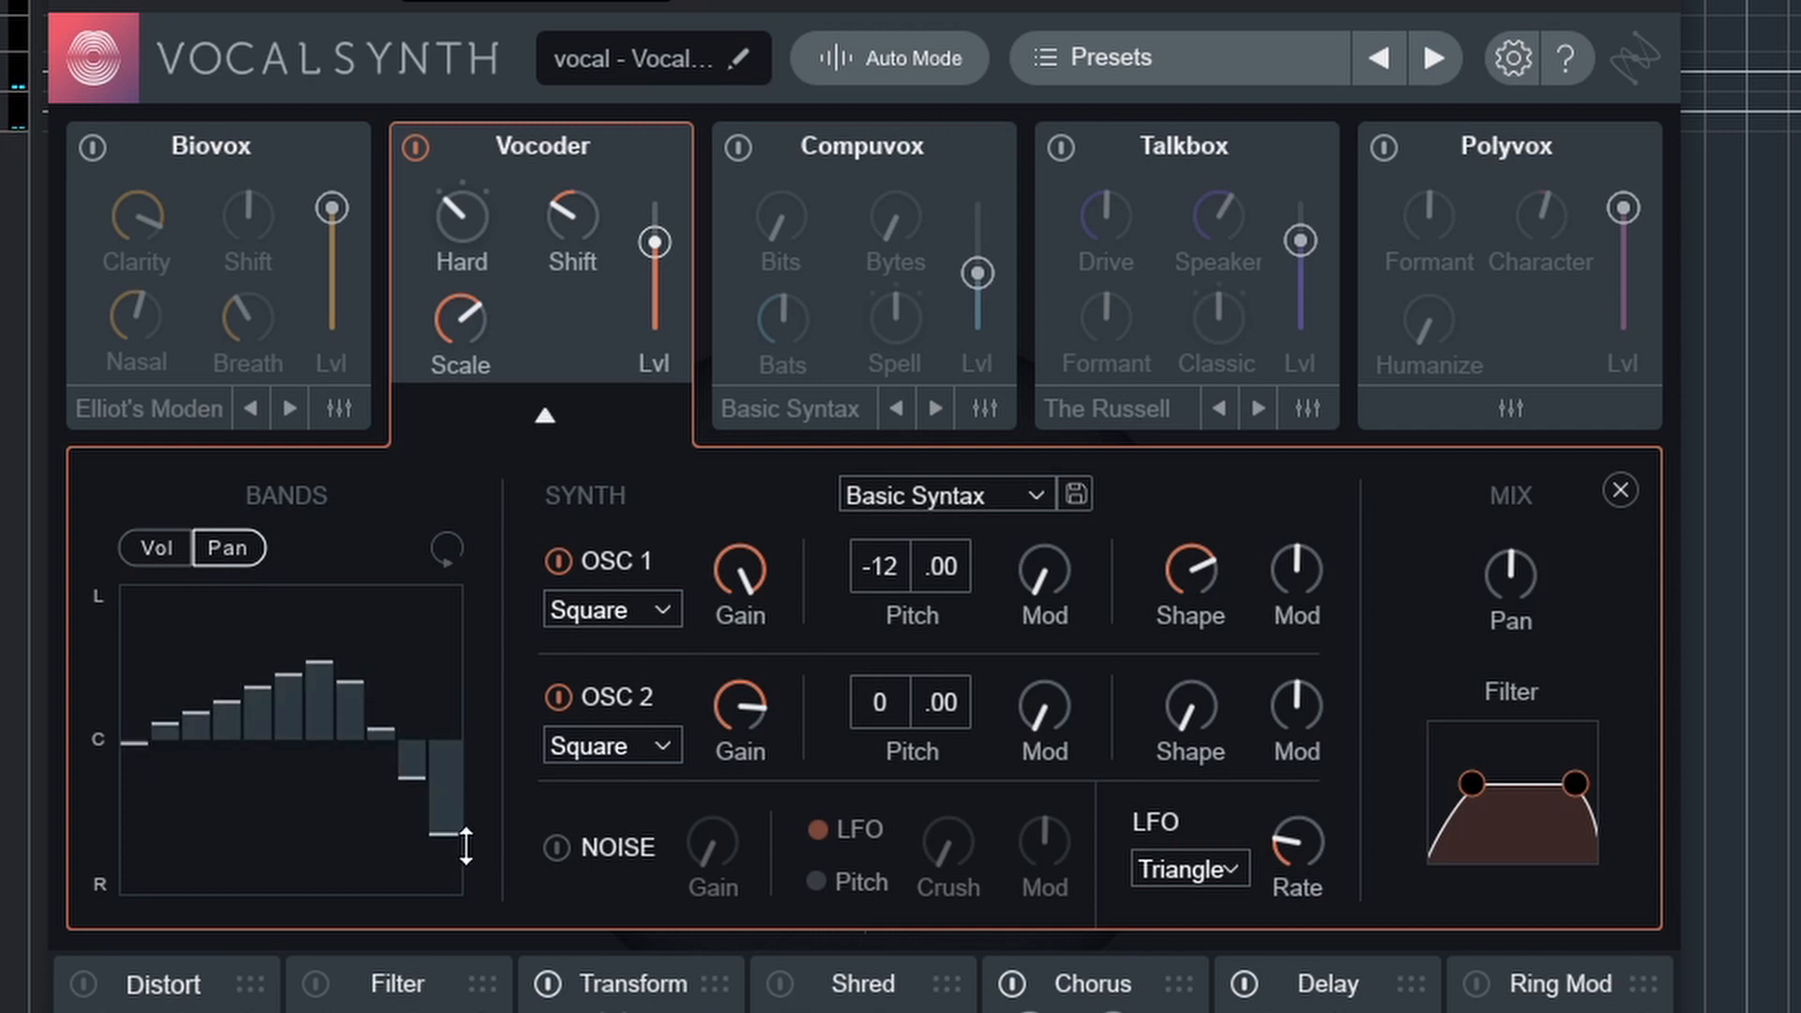
mouse_move(323, 755)
mouse_down()
mouse_move(249, 776)
mouse_move(146, 861)
mouse_move(469, 642)
mouse_up()
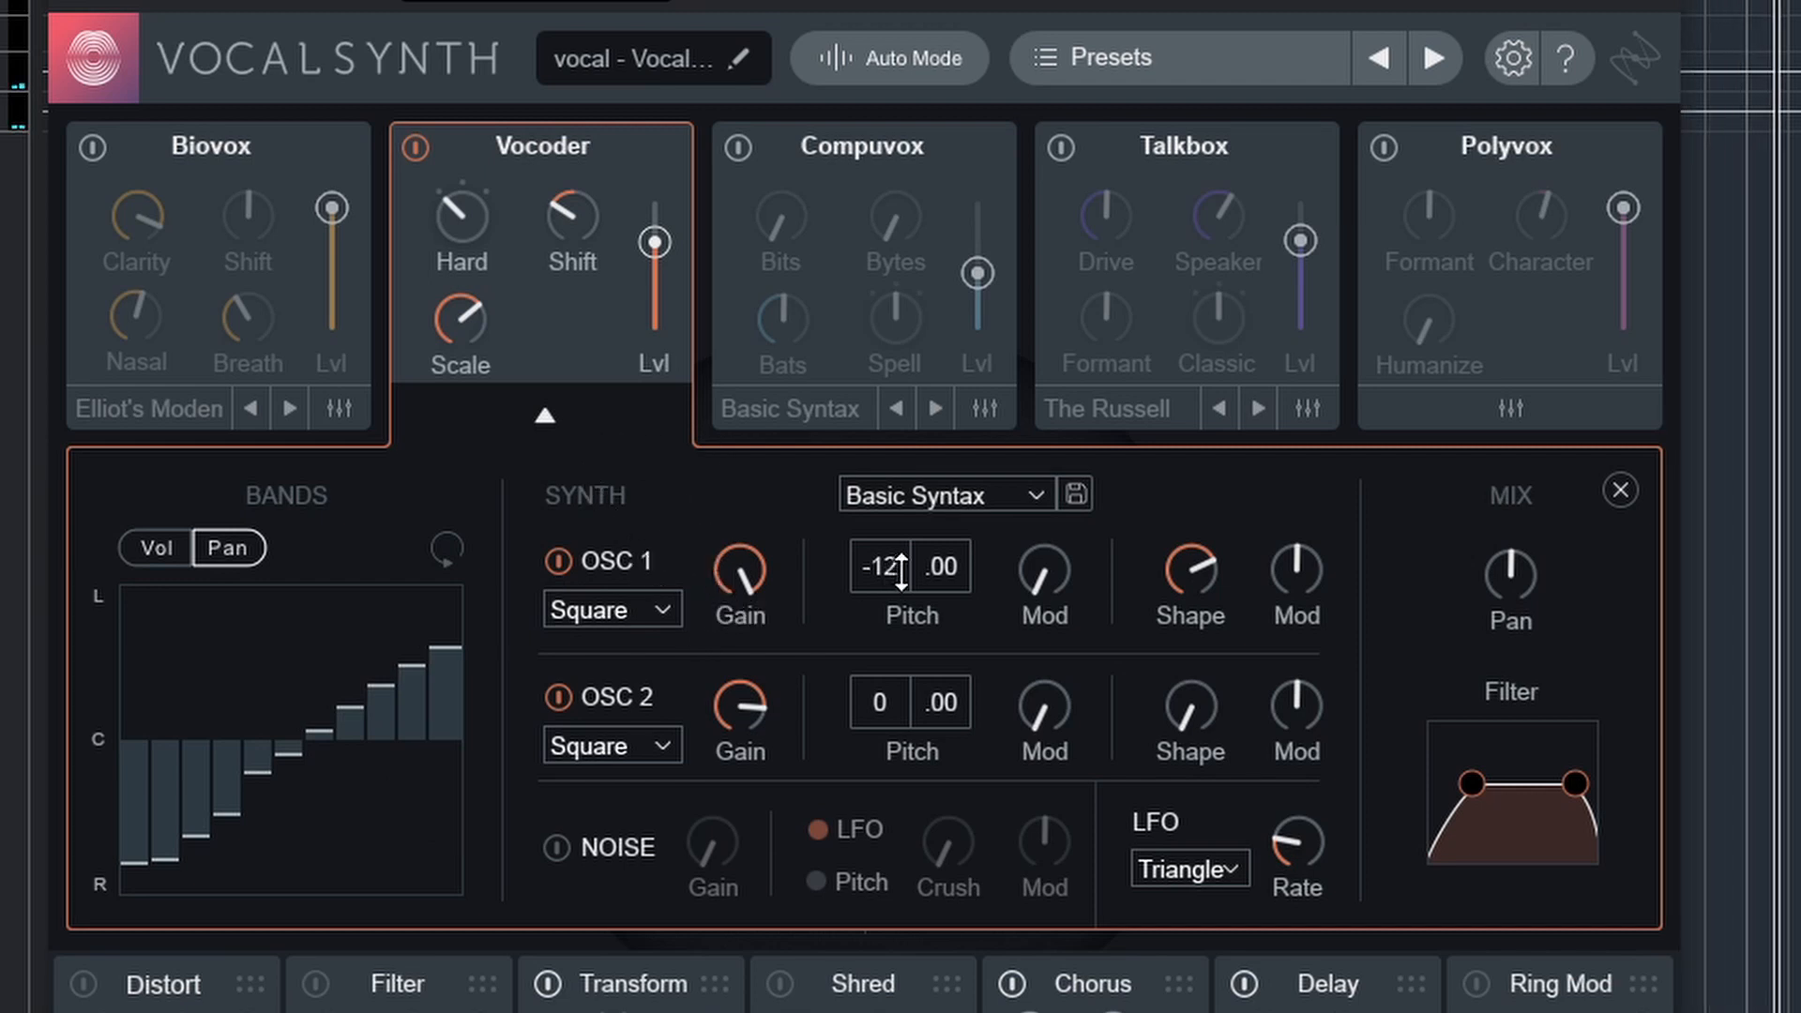
Set OSC 1's pitch to +5 and its pitch modulation to 16.
drag(900, 569, 896, 280)
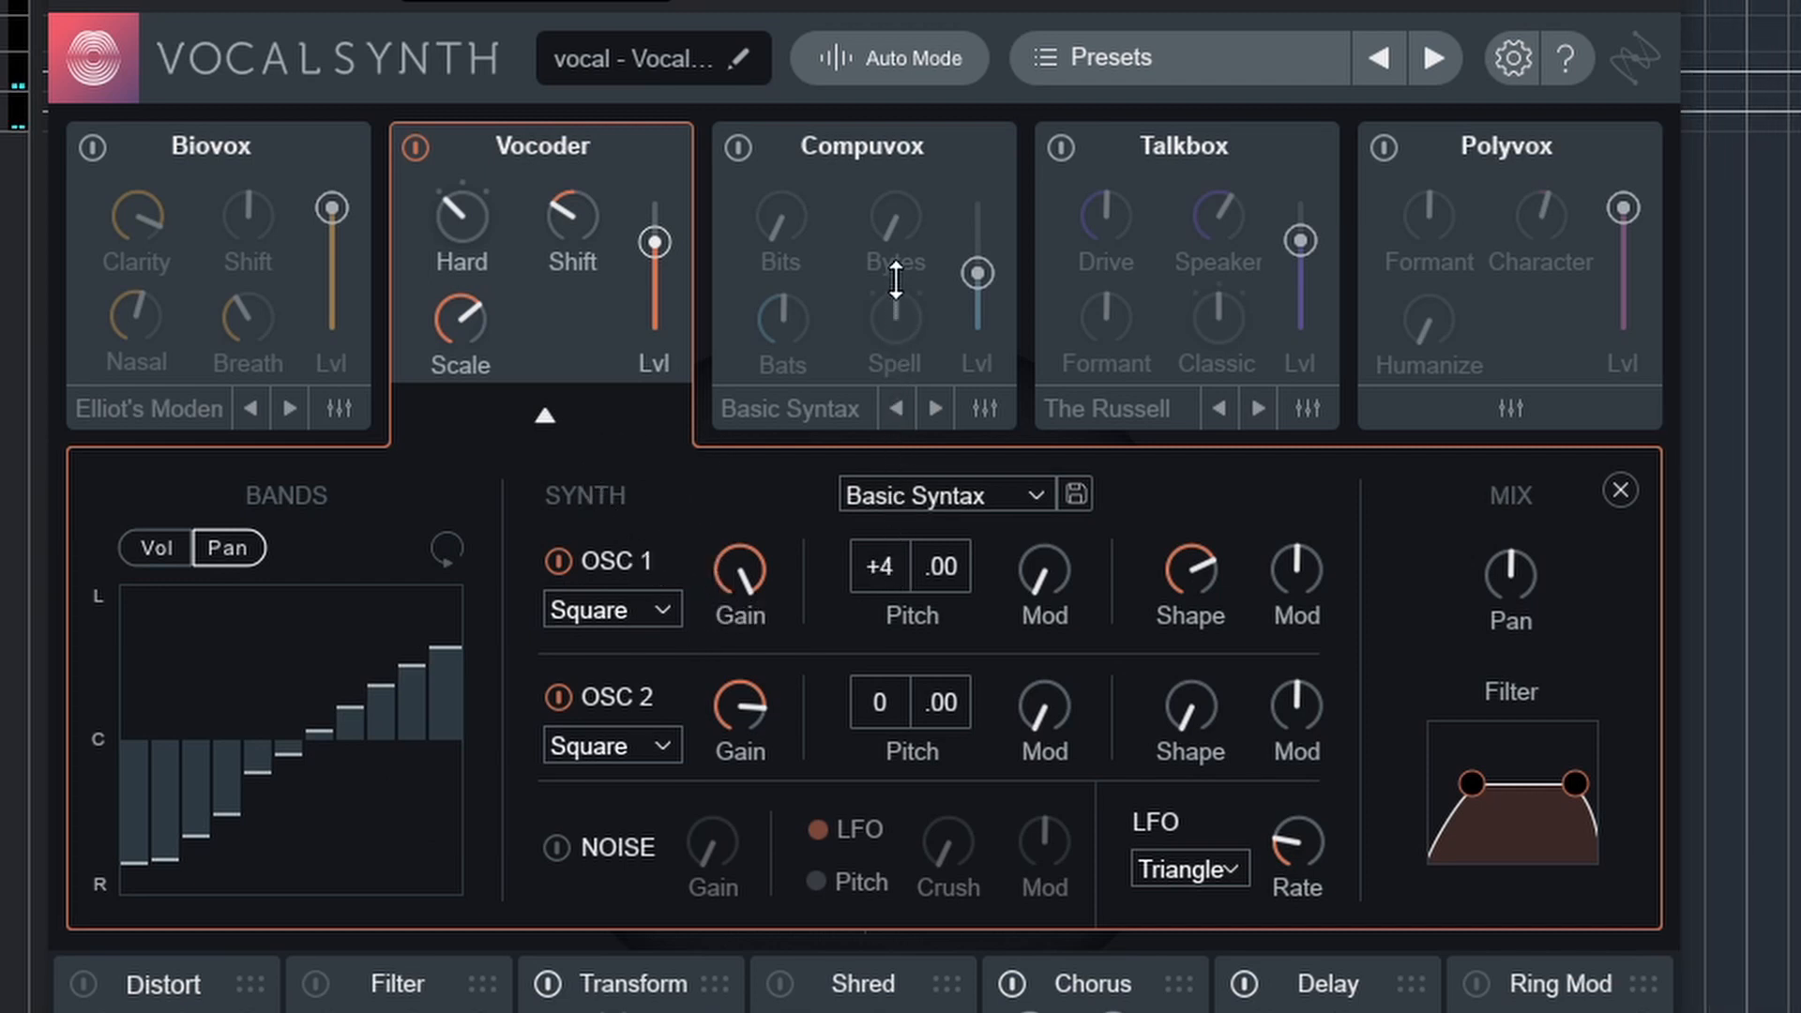
drag(904, 567, 906, 553)
drag(1043, 574, 1065, 525)
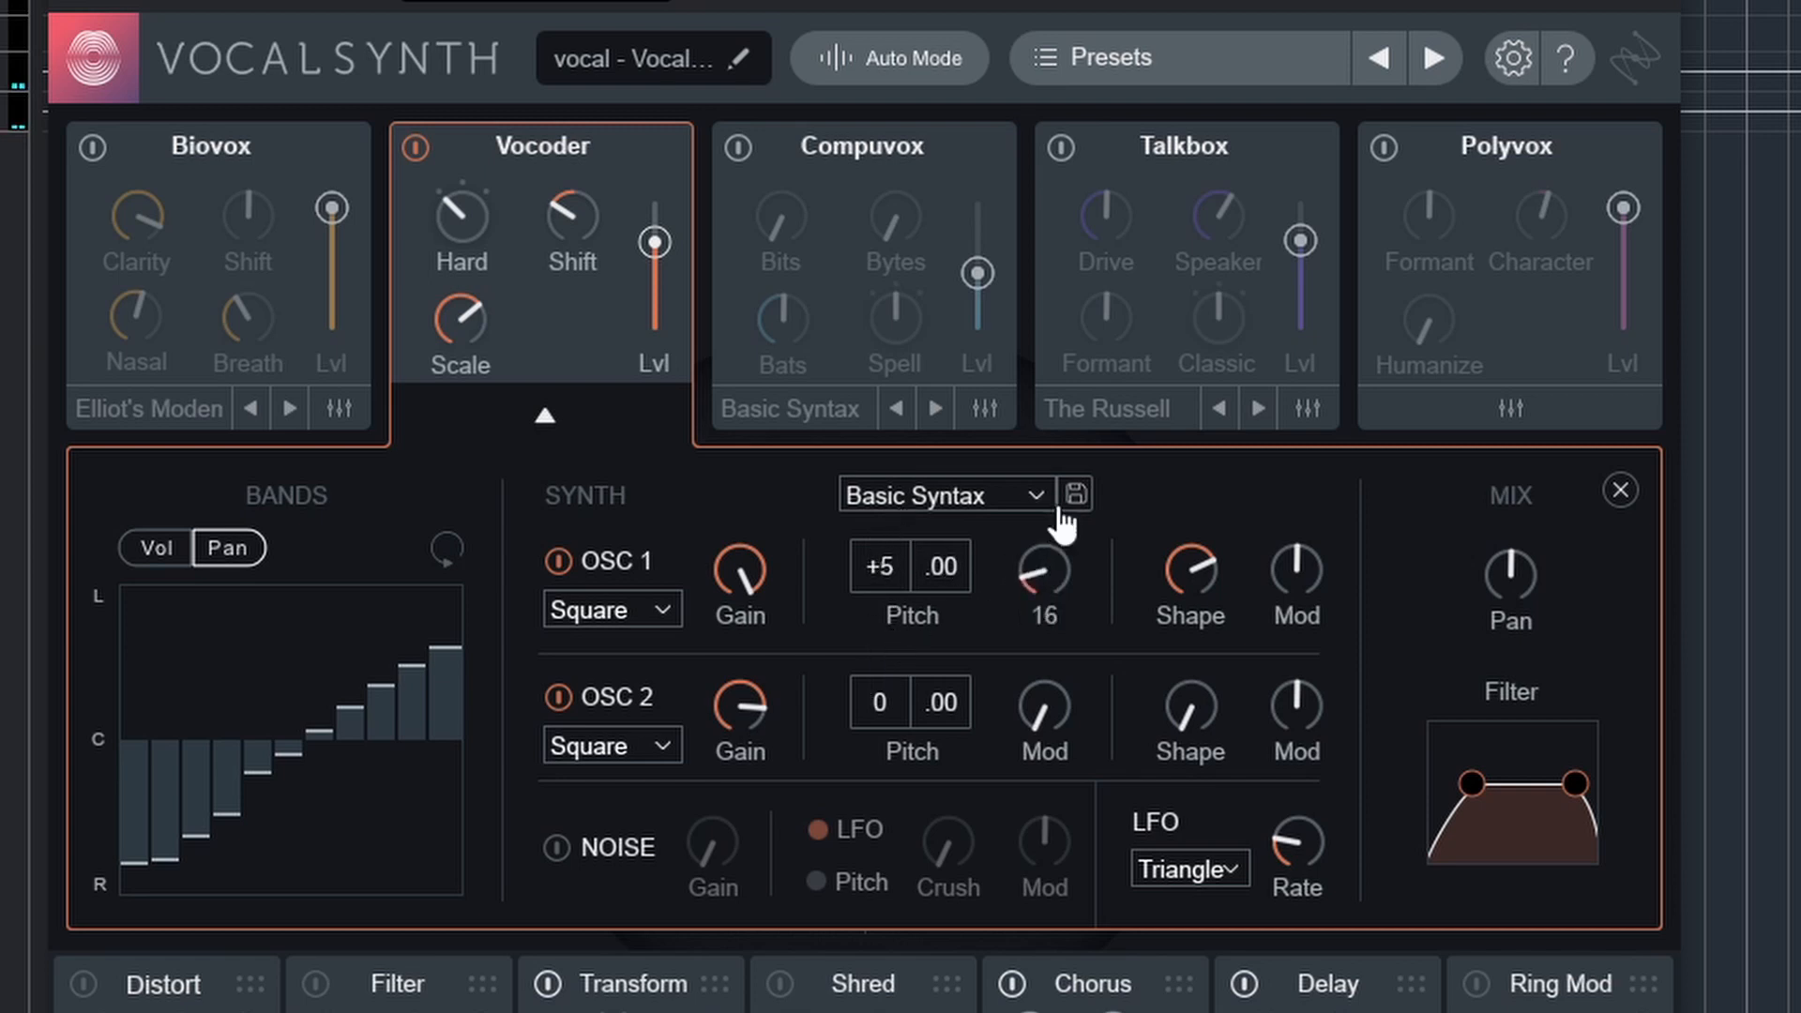
Set the Vocoder's LFO waveform to Saw and its rate to 20.0.
click(1234, 864)
click(1164, 982)
drag(1298, 845, 1532, 474)
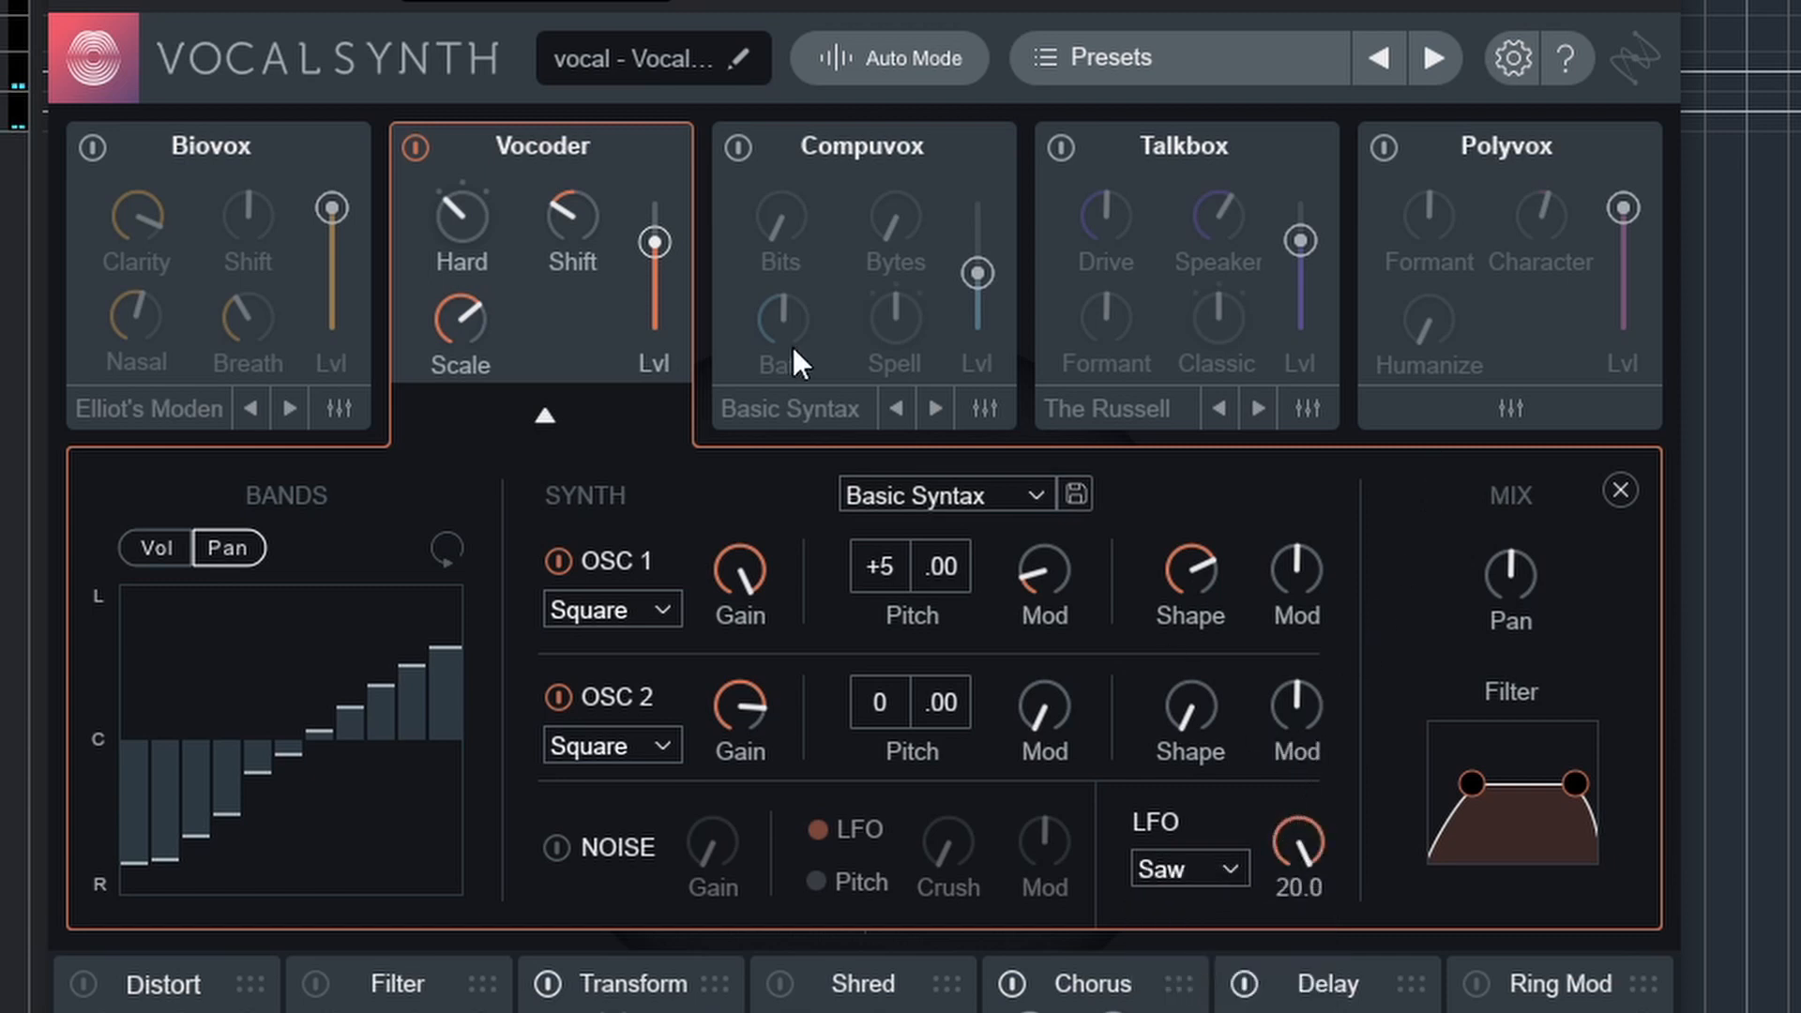
Raise the Vocoder's Shift and lower its level to 42.
drag(573, 215, 557, 56)
drag(655, 242, 664, 280)
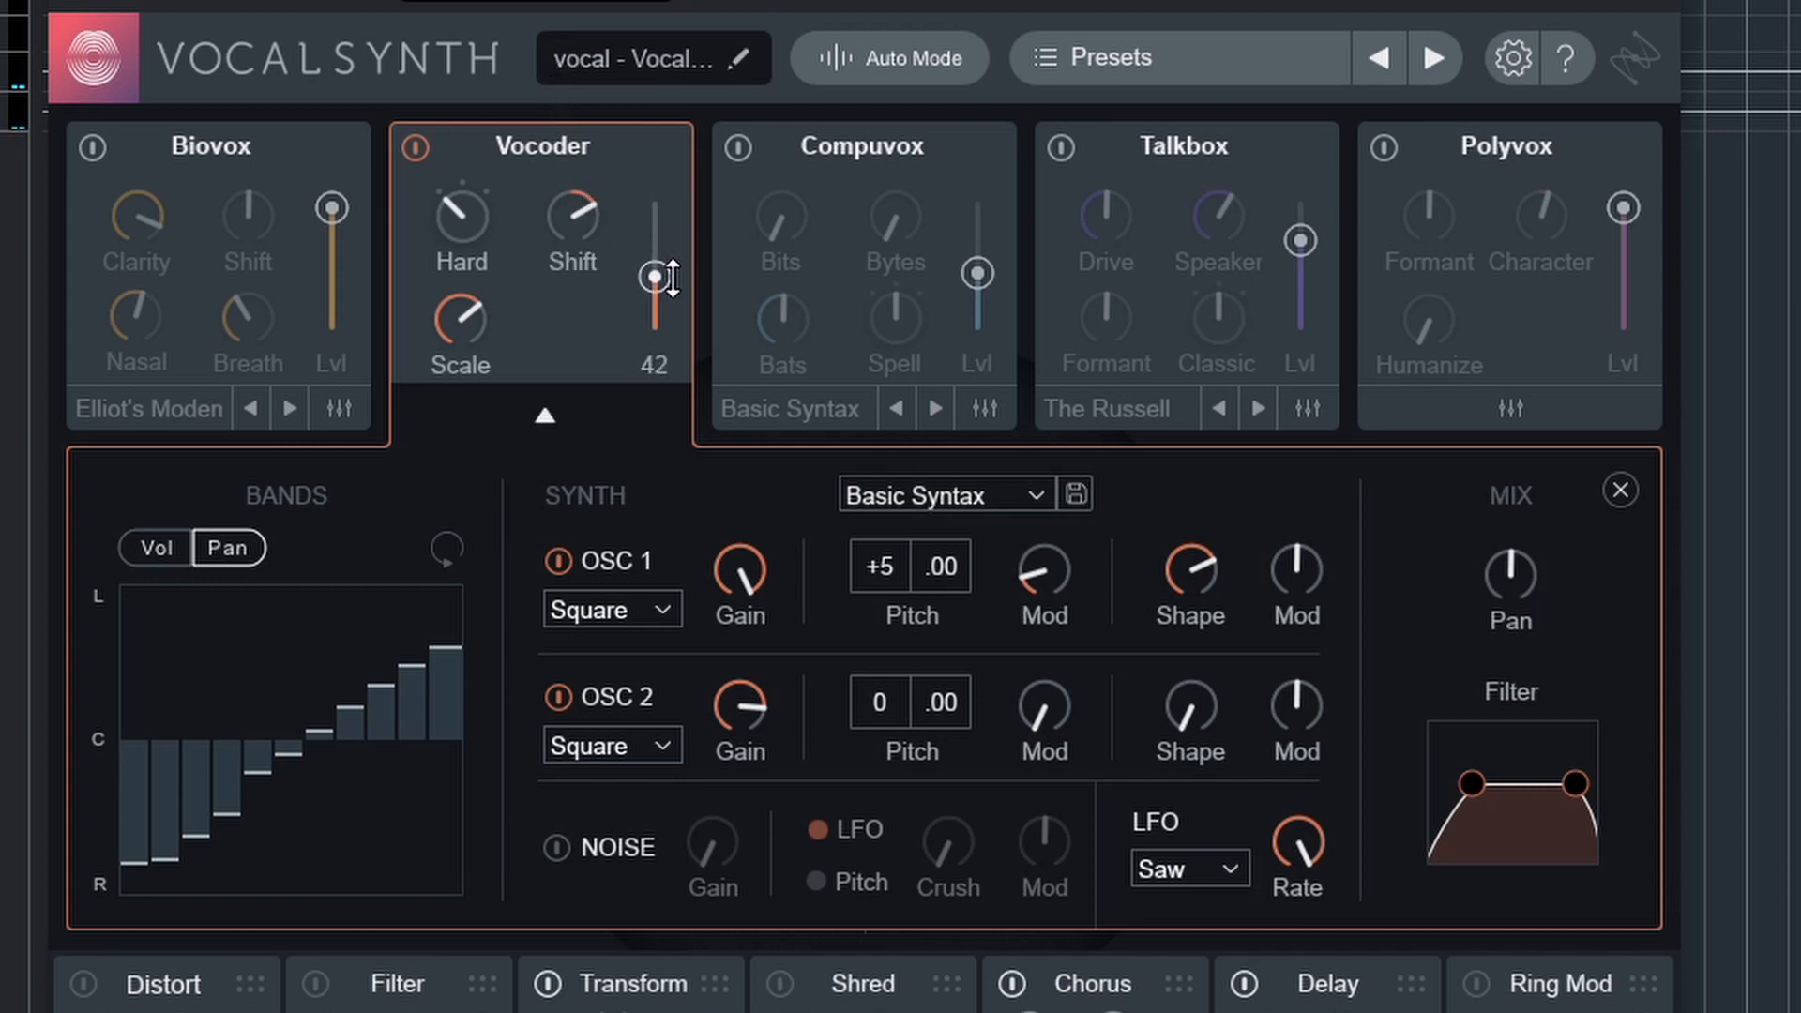
Reset both the pan and volume curves of the Vocoder's bands.
click(446, 548)
click(156, 548)
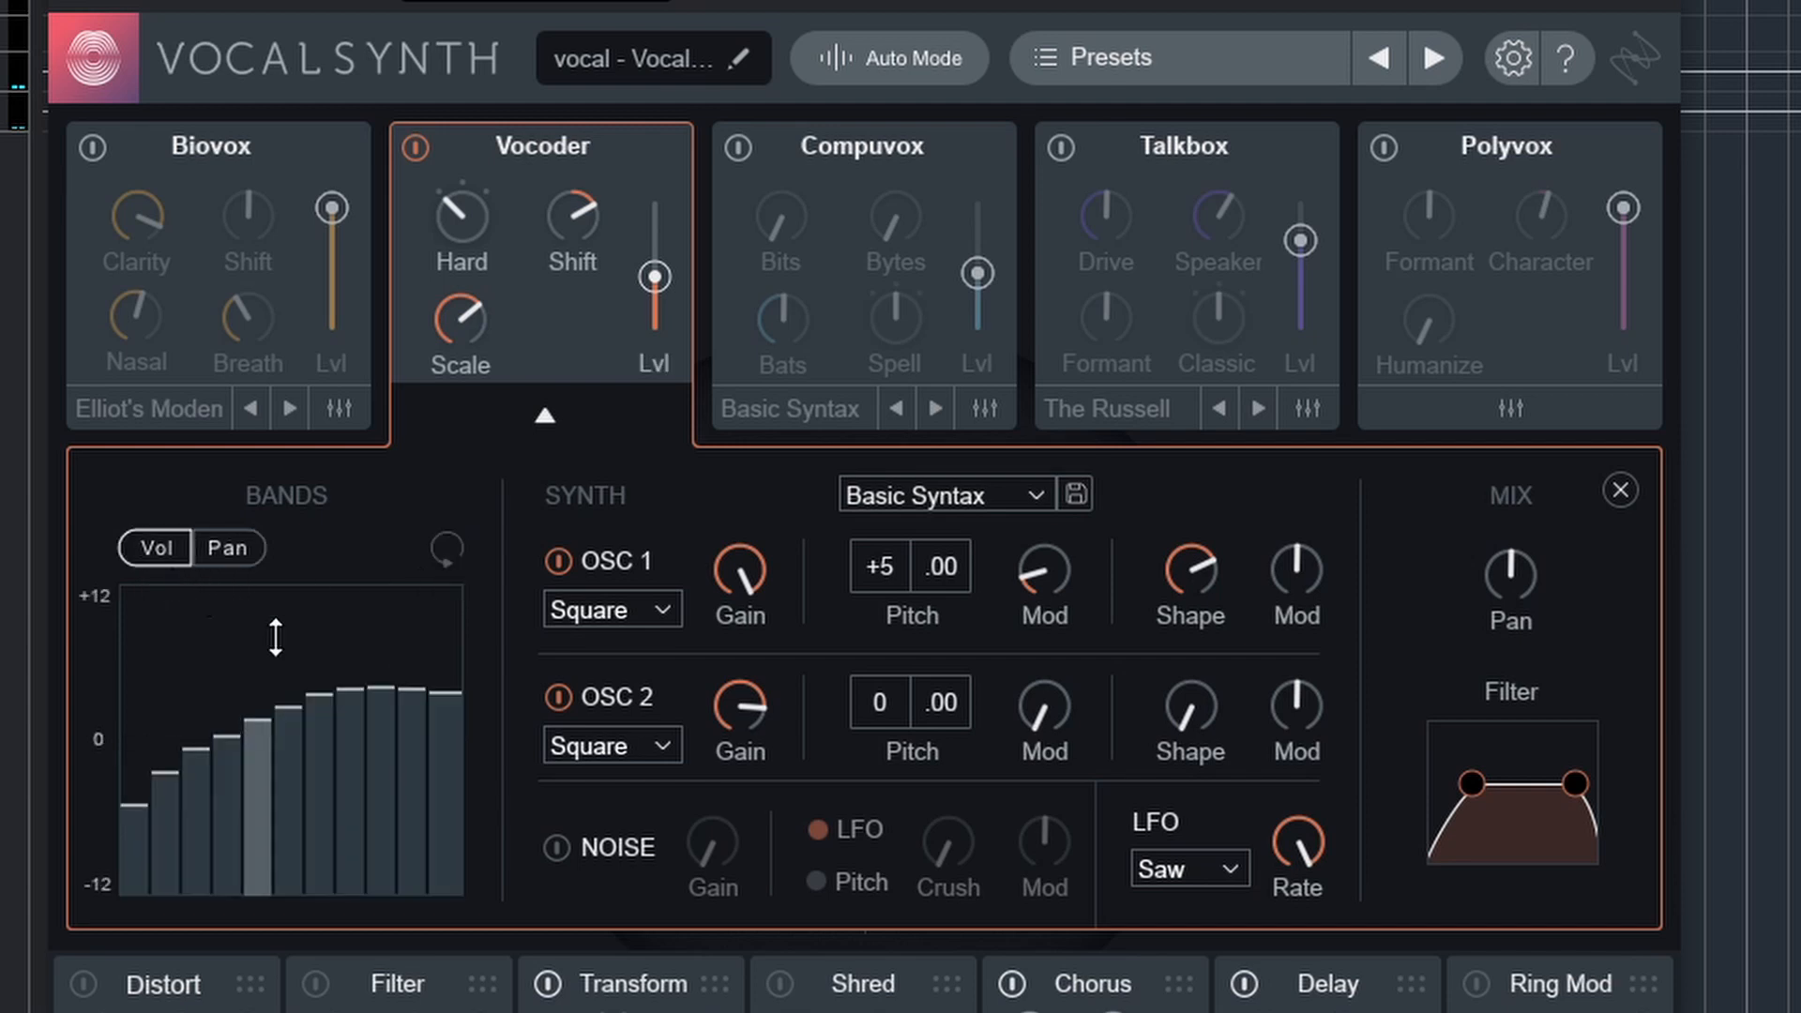
click(447, 548)
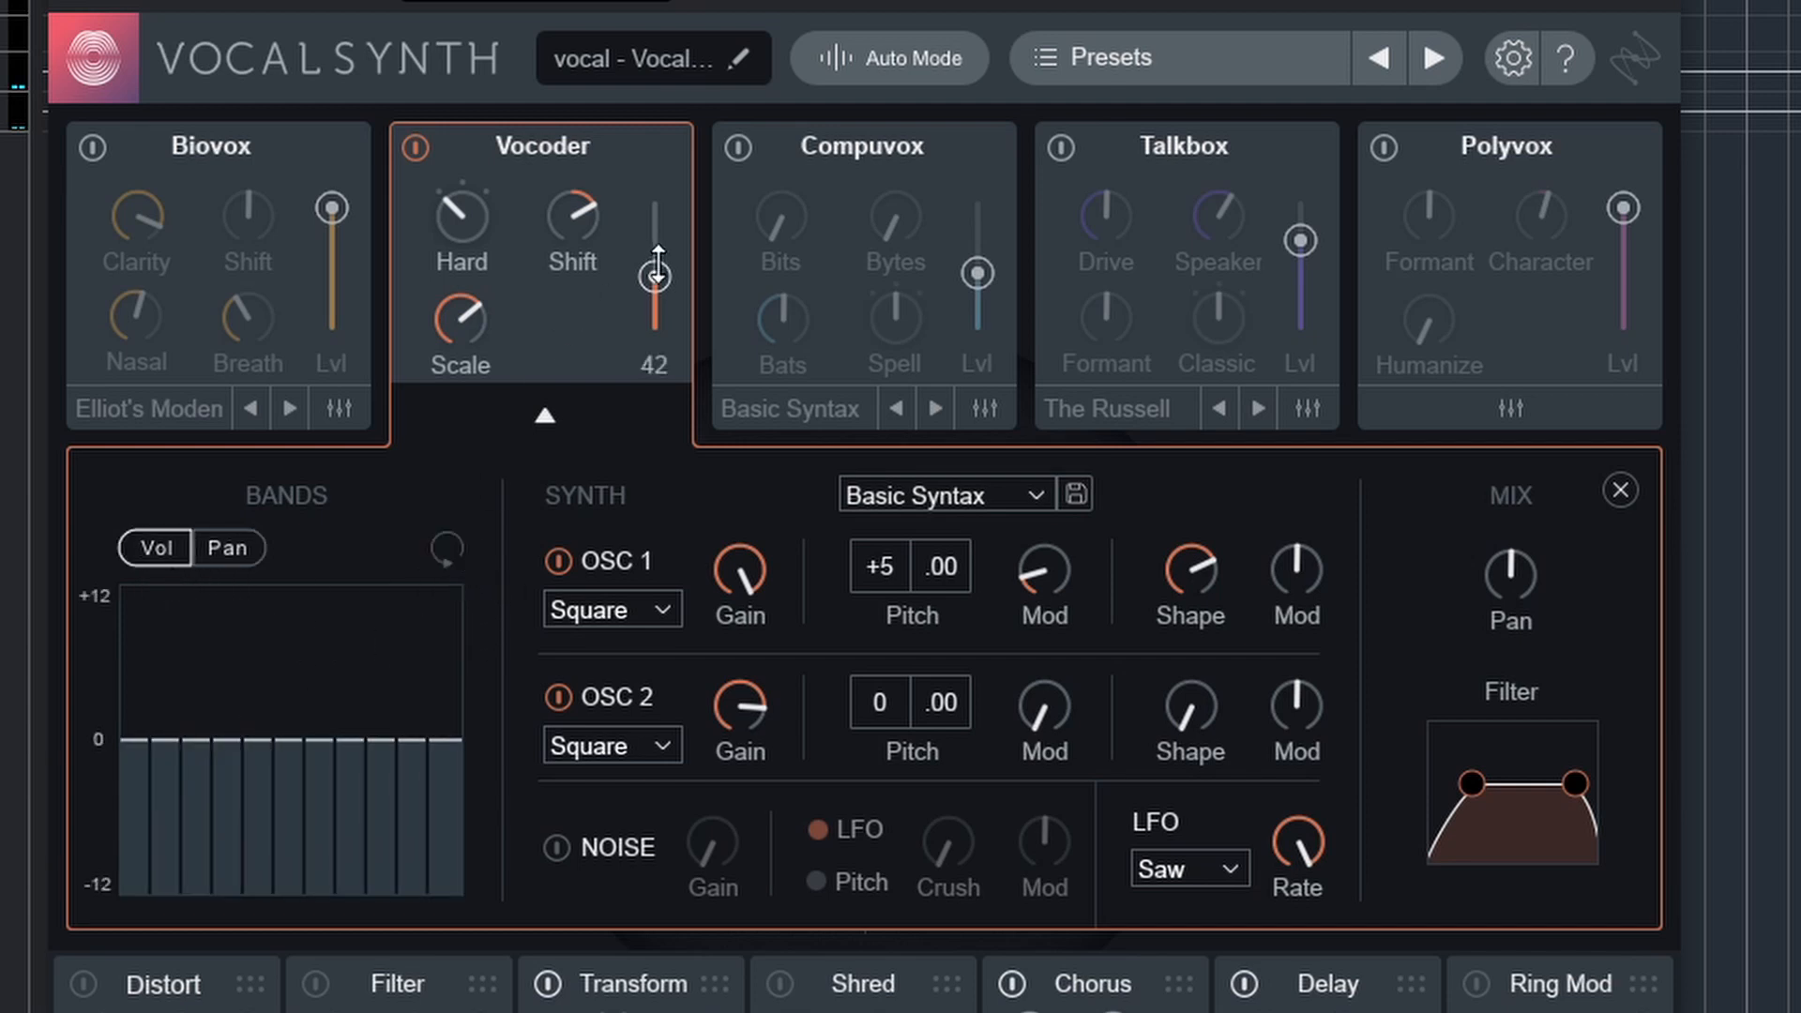
Set OSC 2's shape to 26 and raise the Vocoder's level slightly.
drag(655, 276, 655, 267)
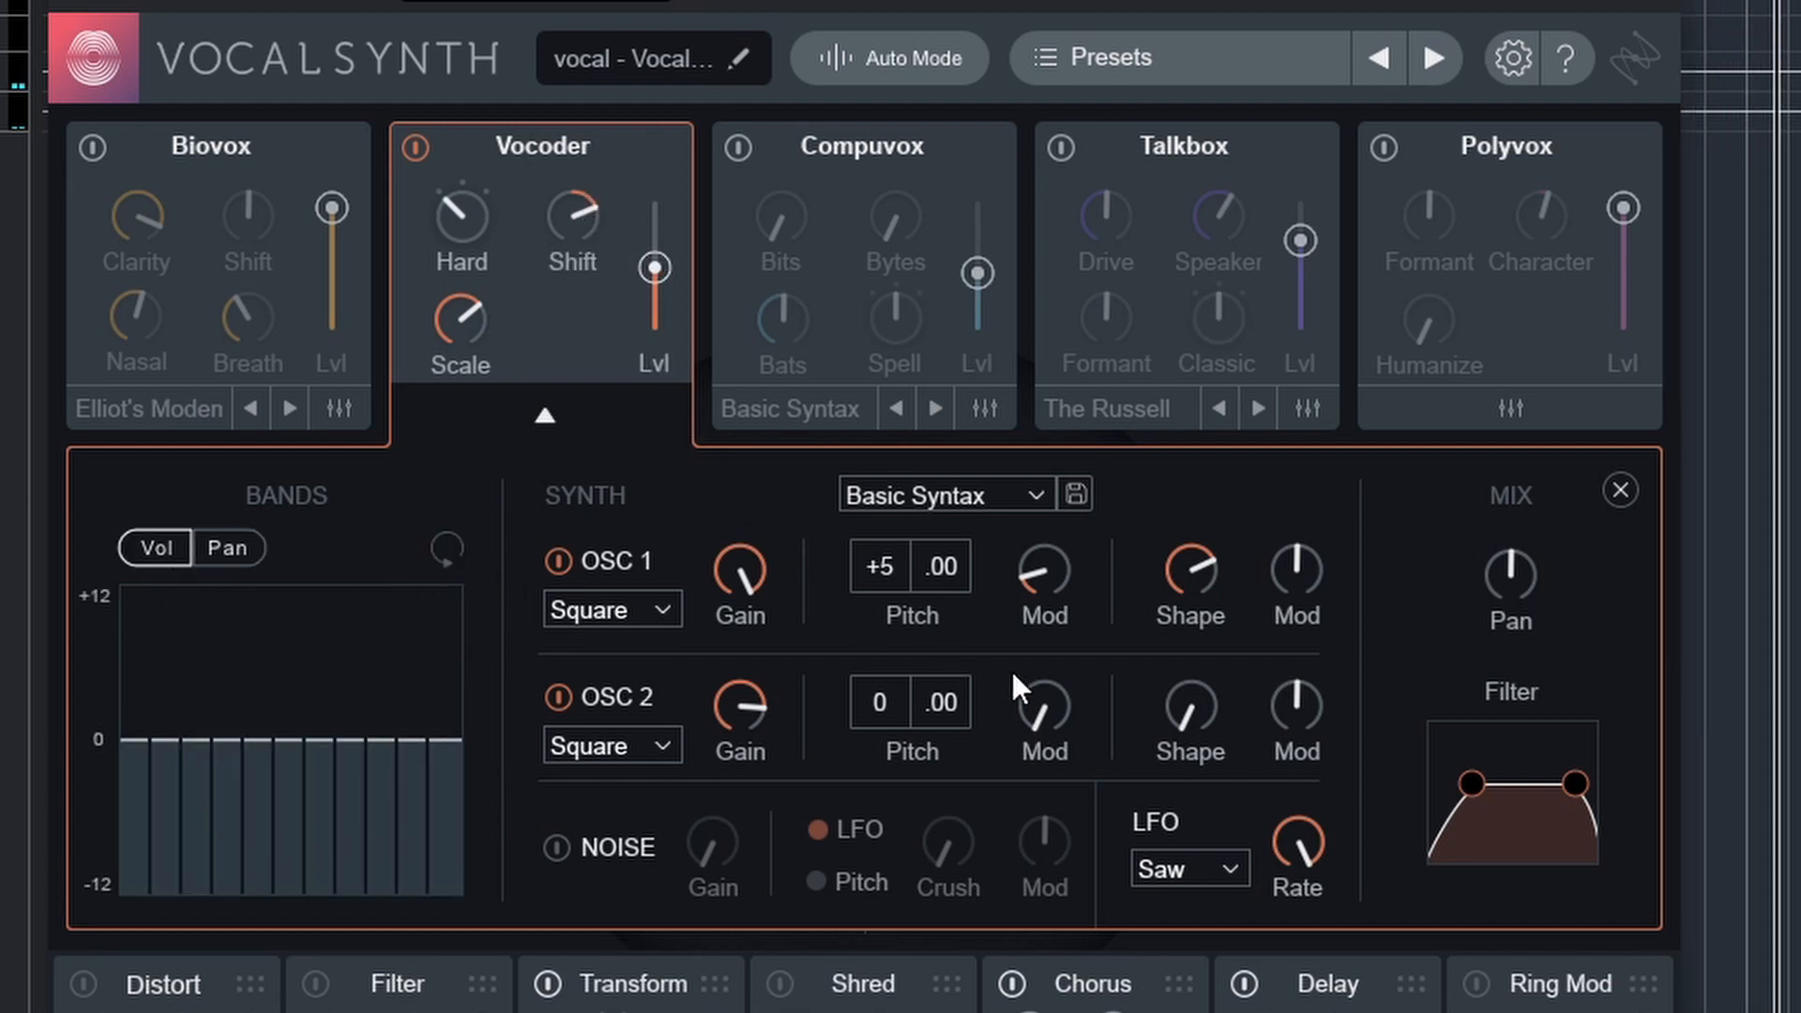
drag(1168, 708, 1183, 578)
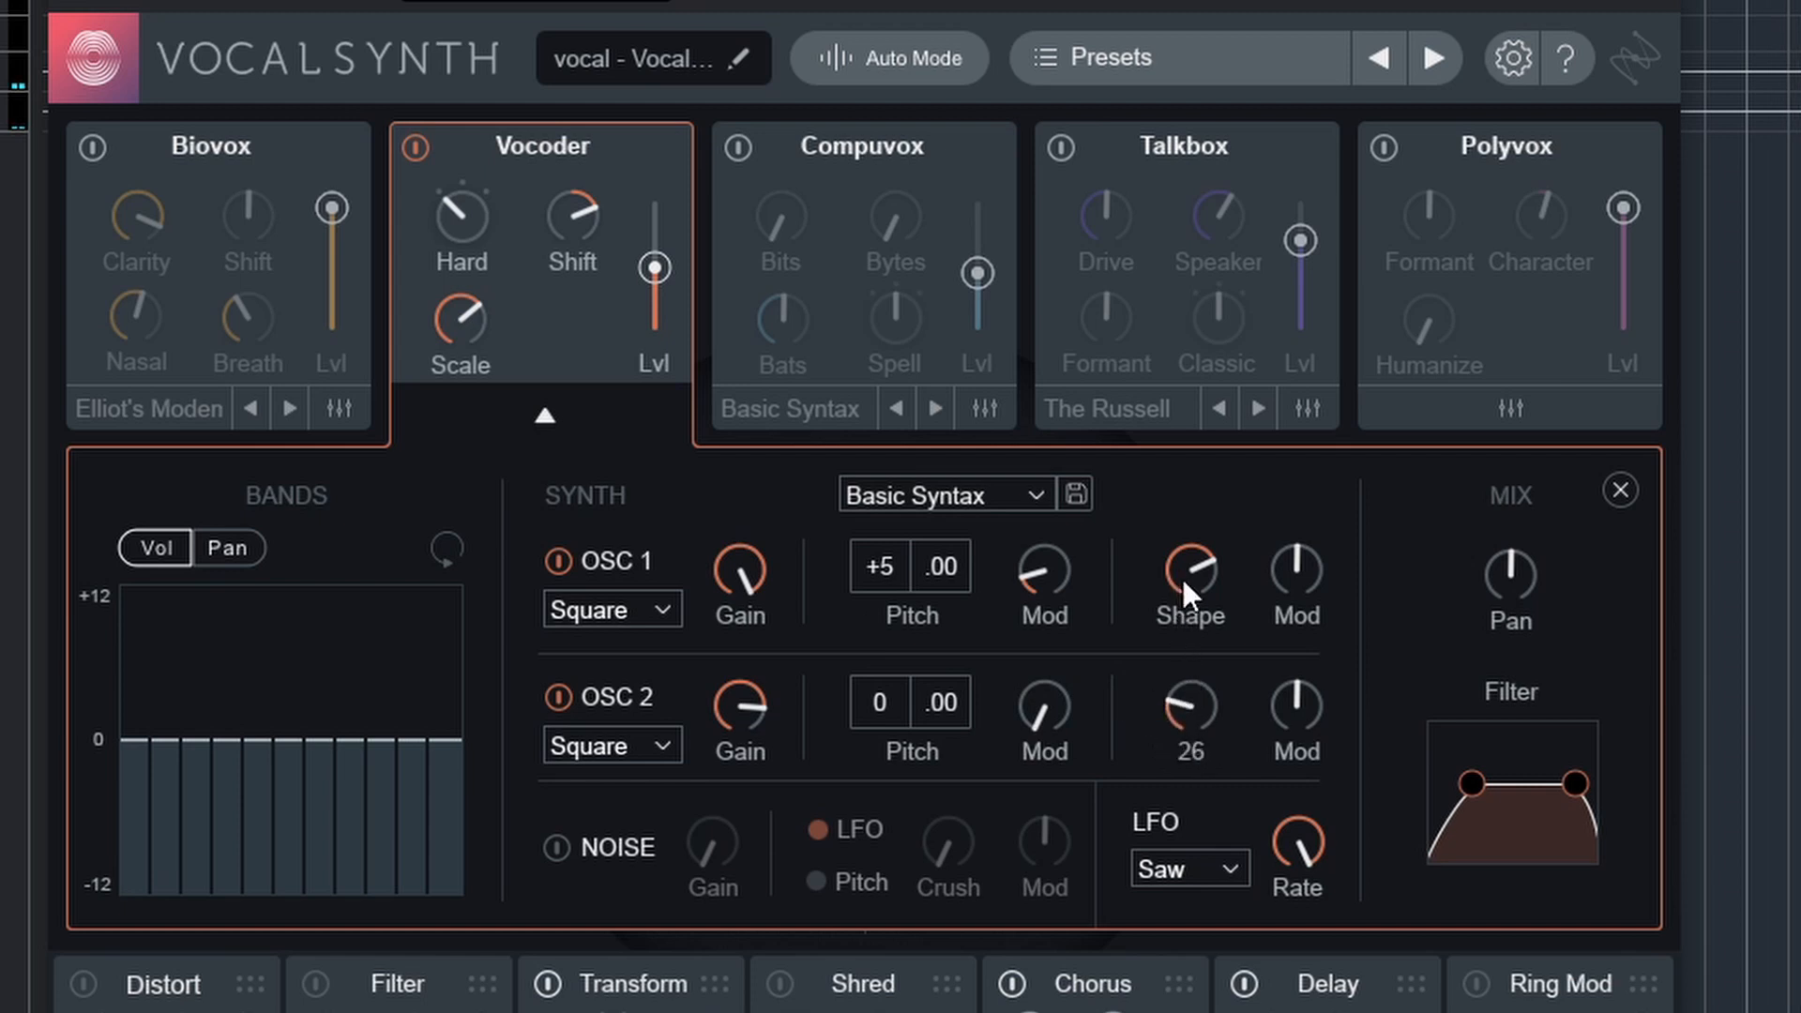
mouse_move(654, 268)
mouse_down()
mouse_move(651, 175)
mouse_move(651, 266)
mouse_up()
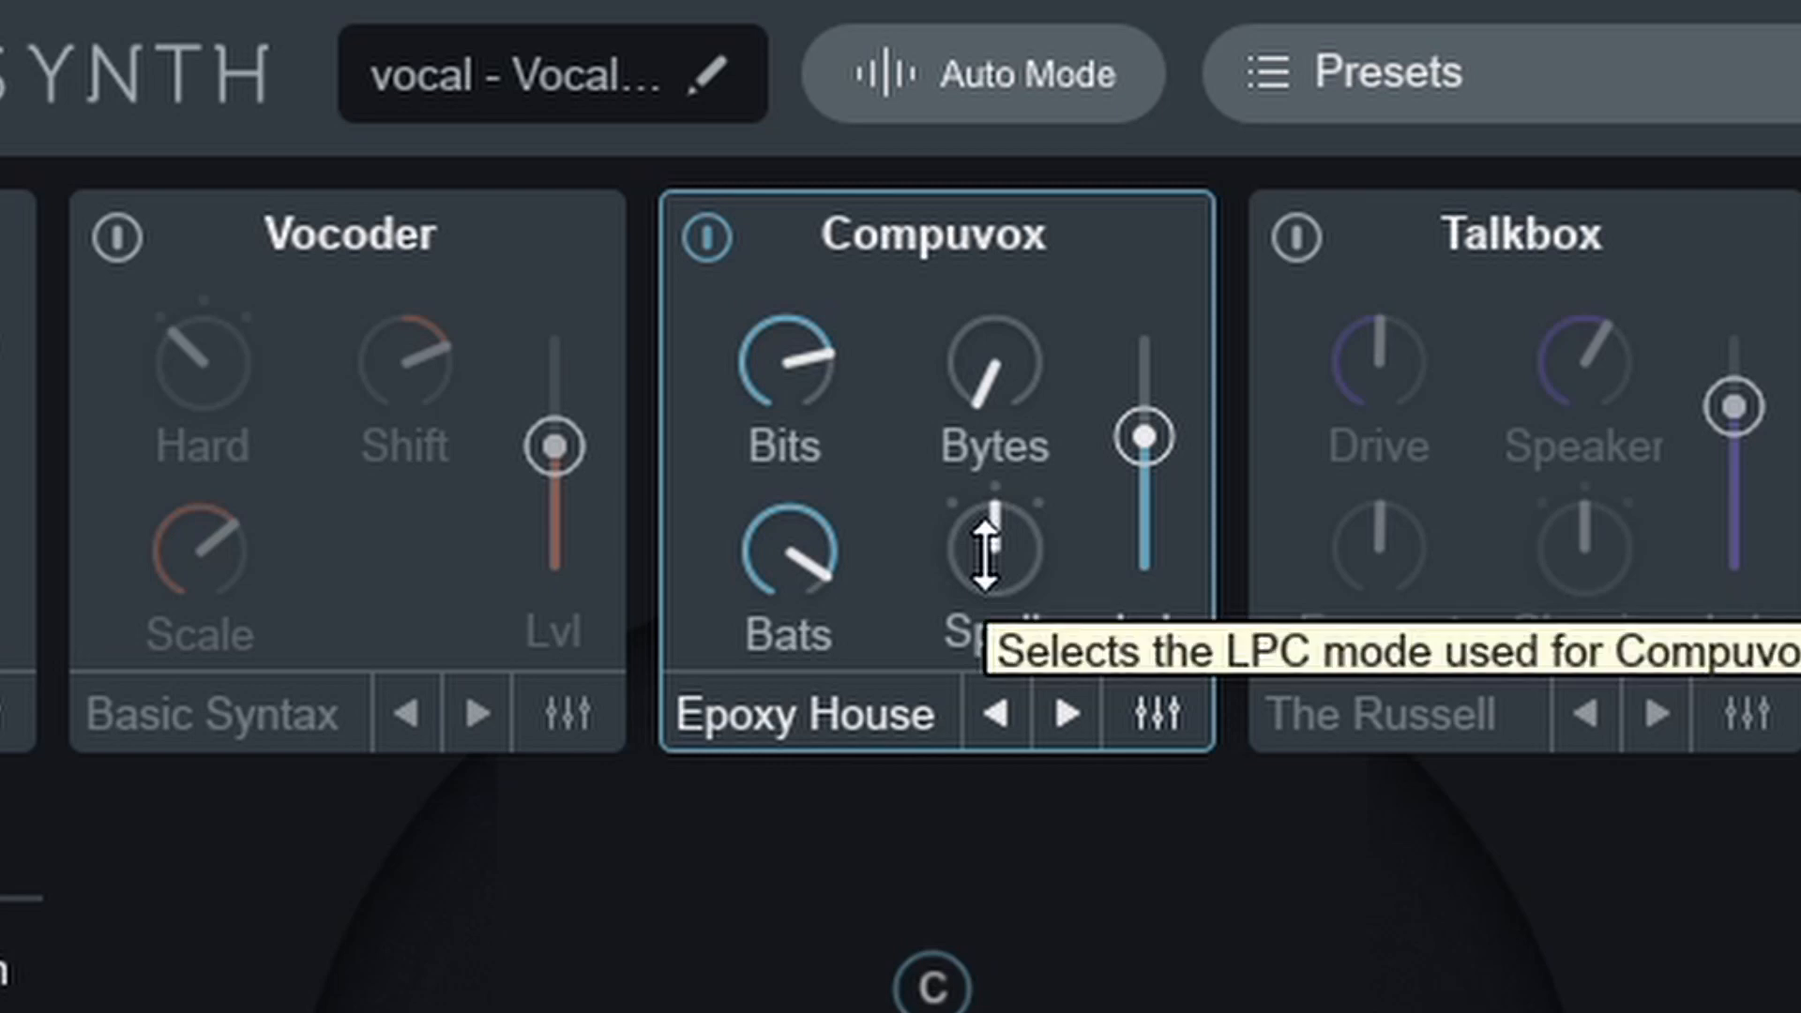
Switch Compuvox's LPC mode from Spell to Read and on to Math.
drag(1013, 543, 997, 779)
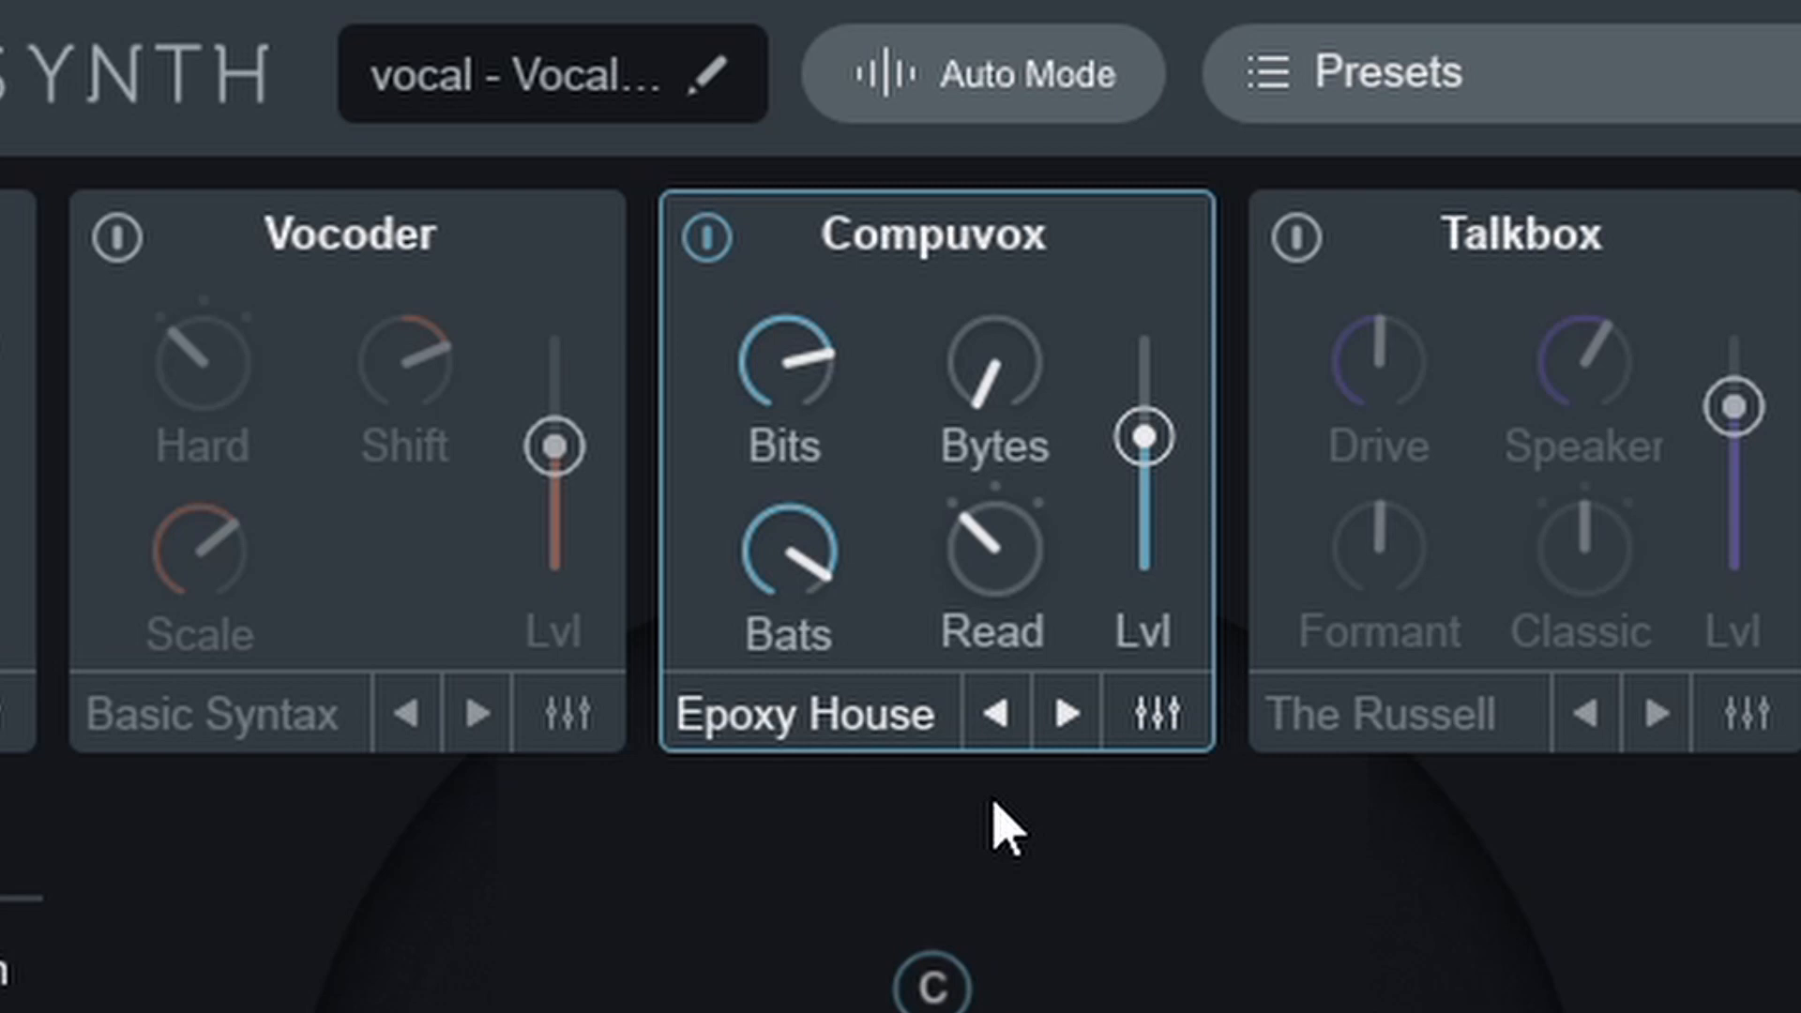
drag(961, 603, 1054, 168)
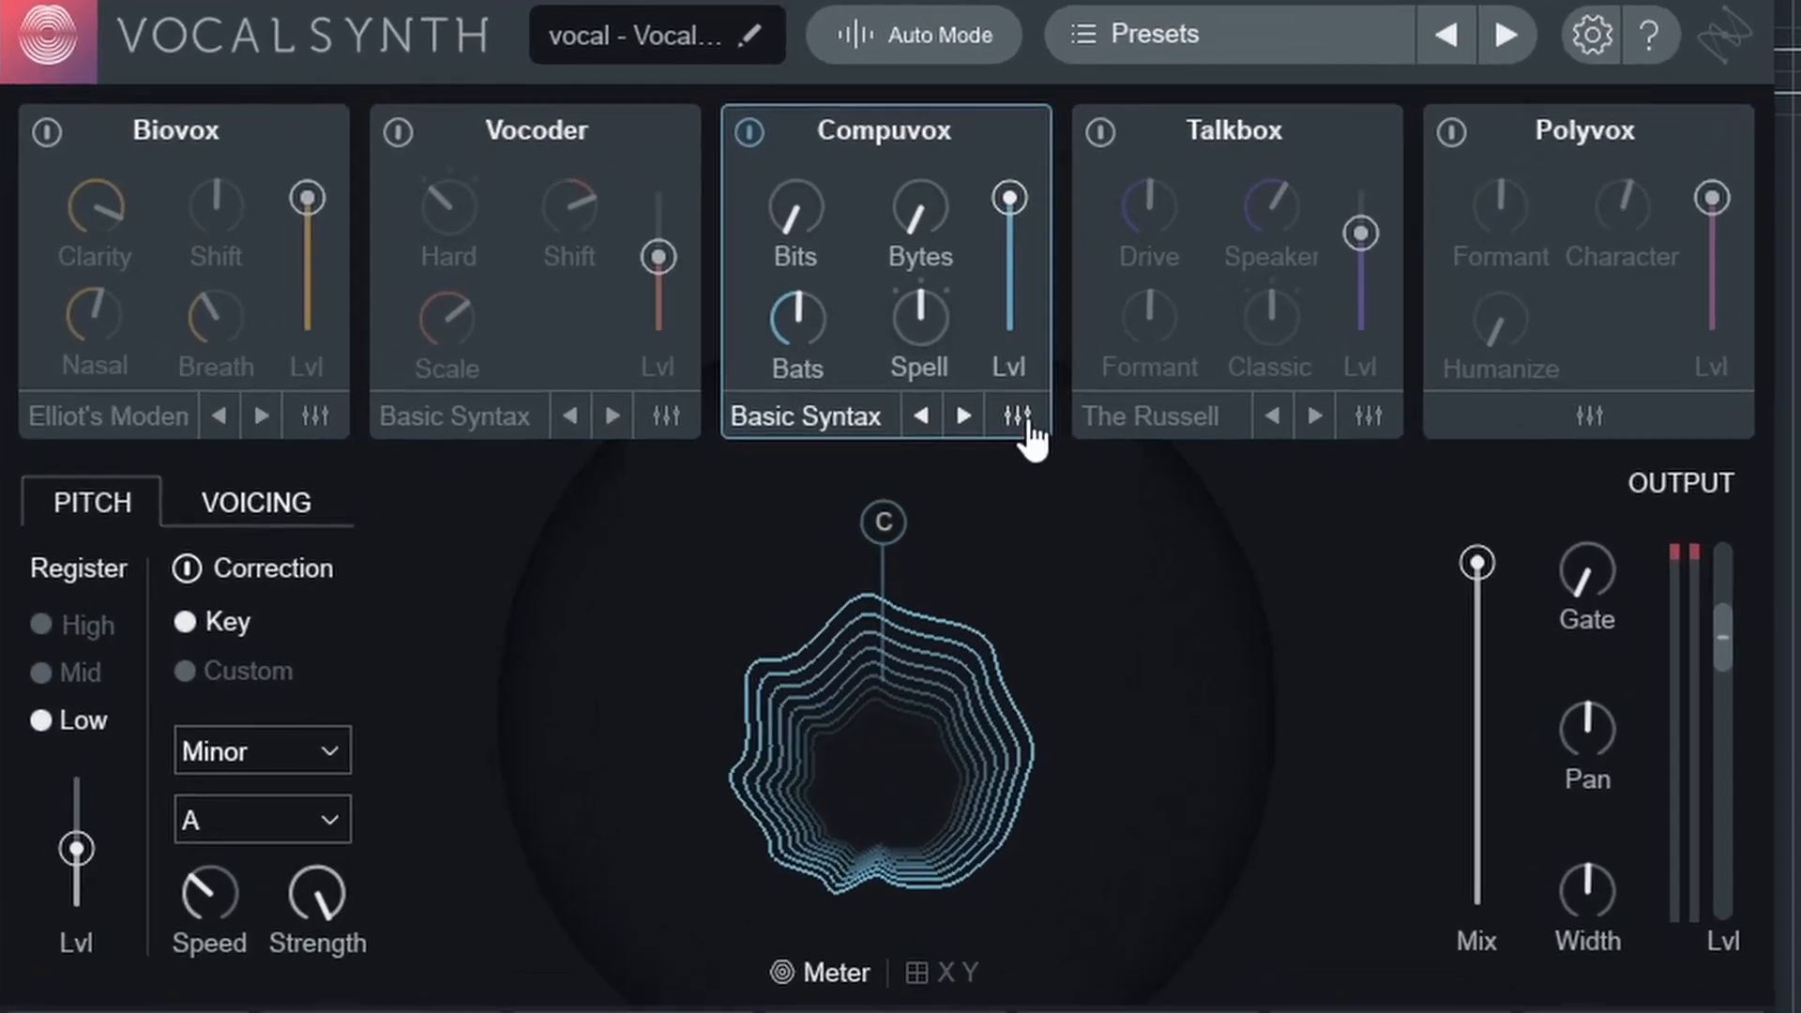
Open Compuvox's detailed synth settings, view OSC 1's waveform choices, and slightly lower the mix filter's high cutoff.
click(1028, 427)
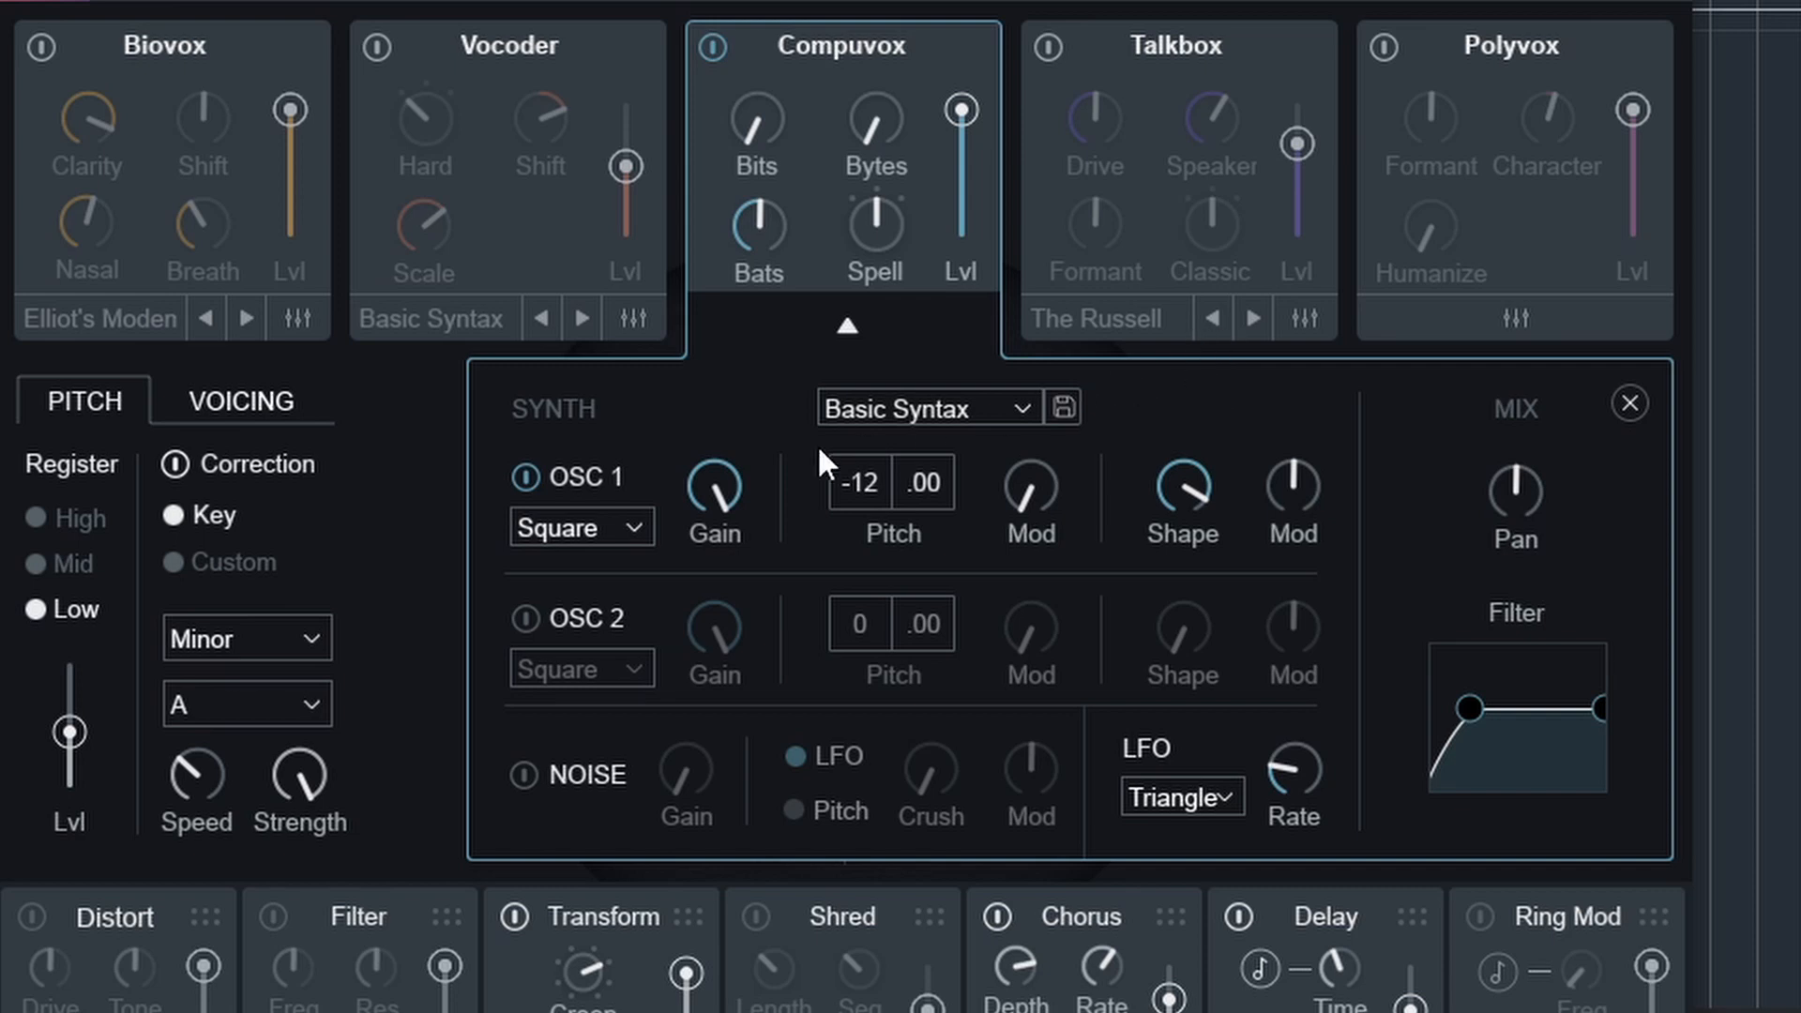
click(633, 521)
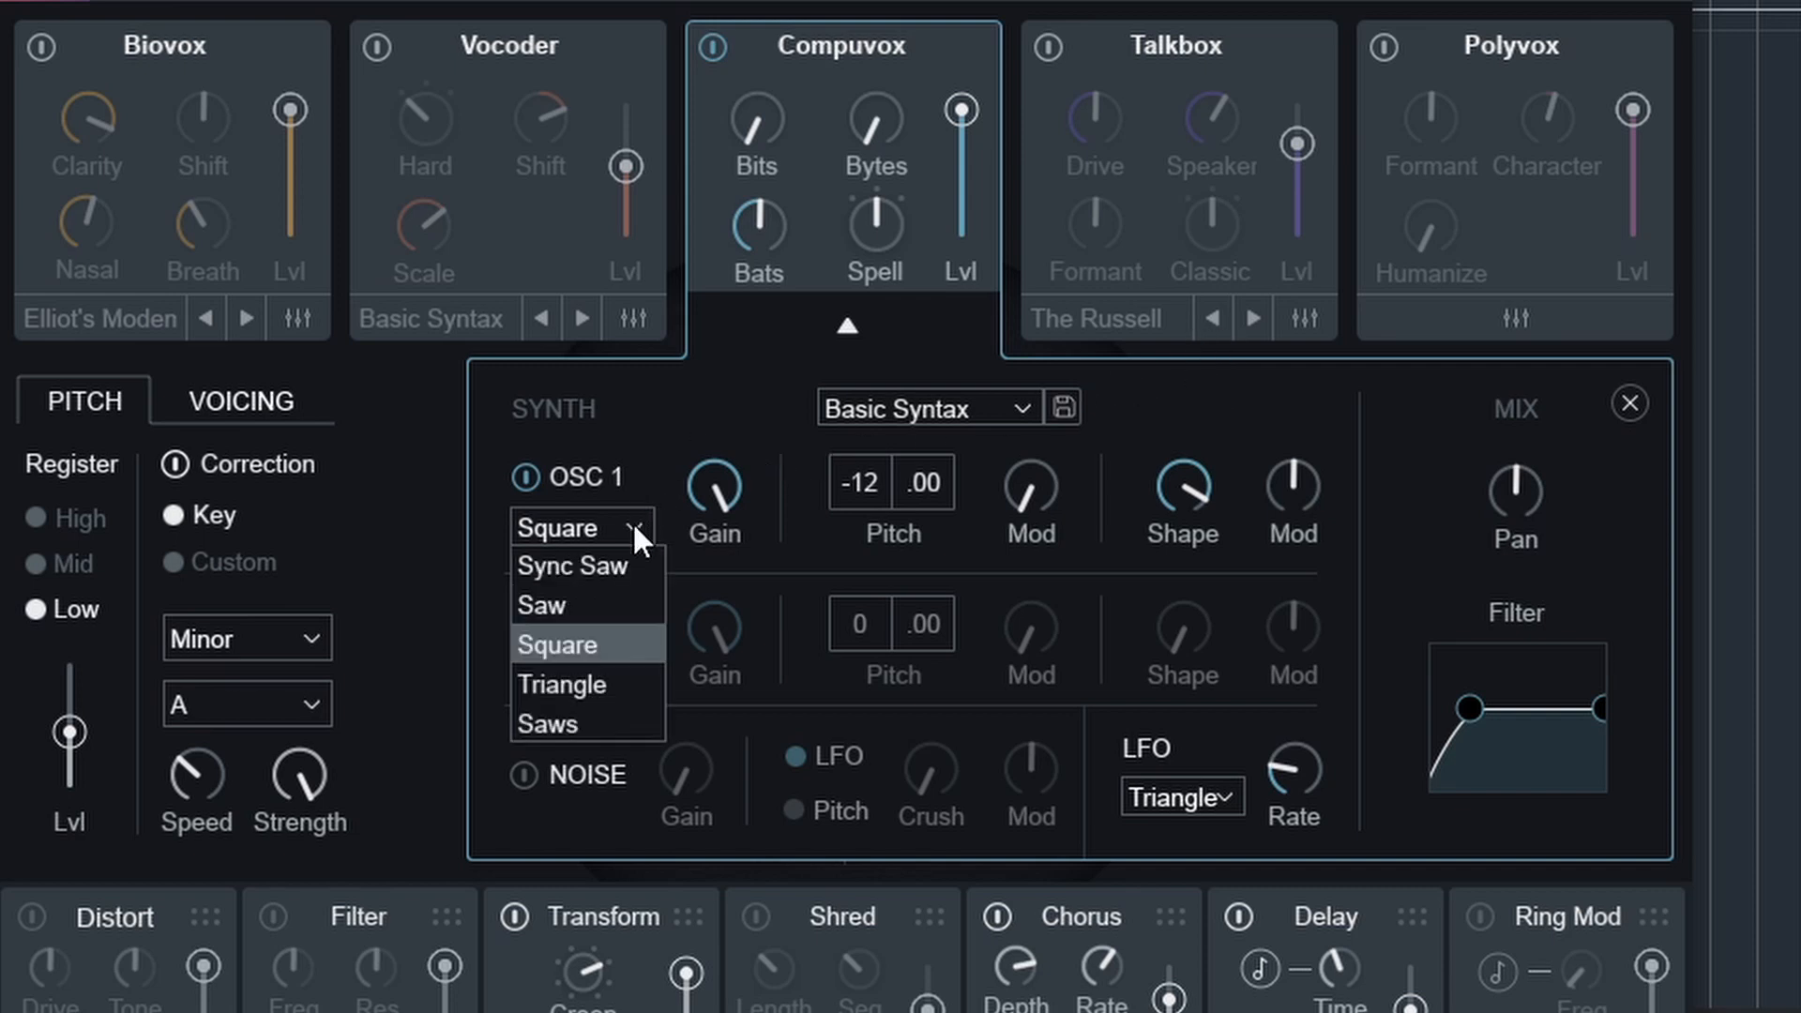
click(633, 520)
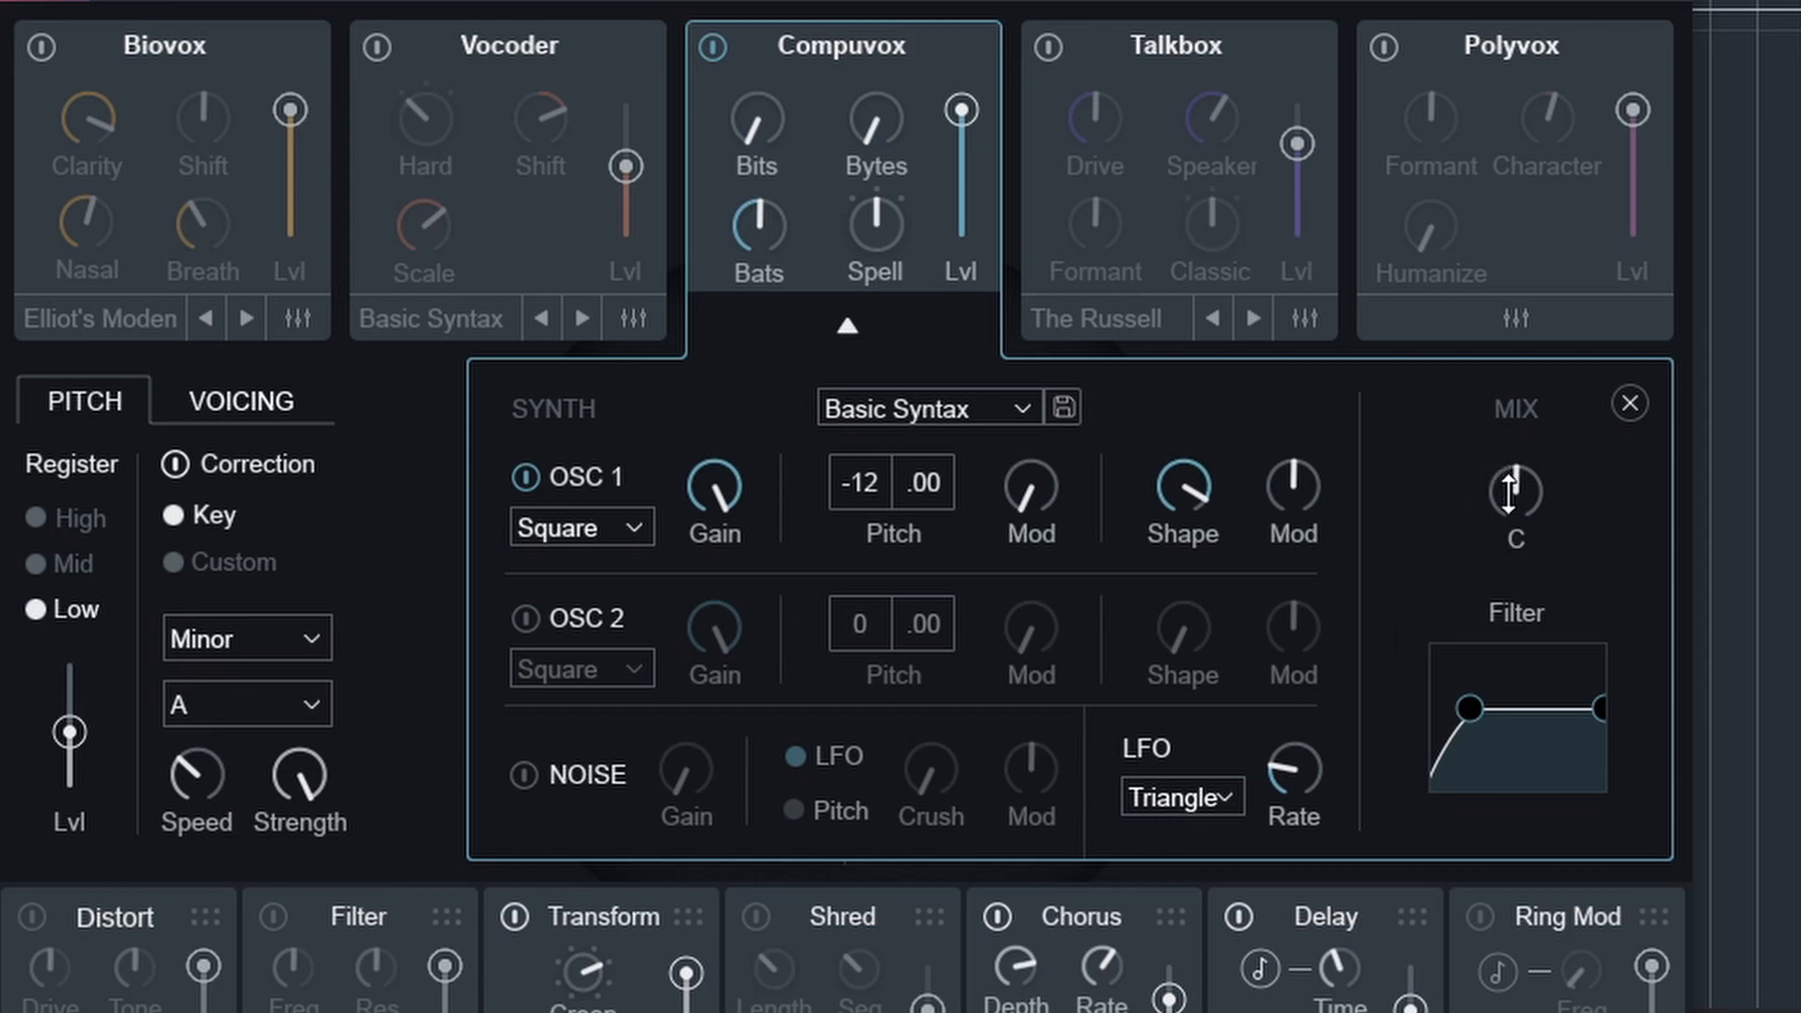
drag(1604, 708, 1575, 709)
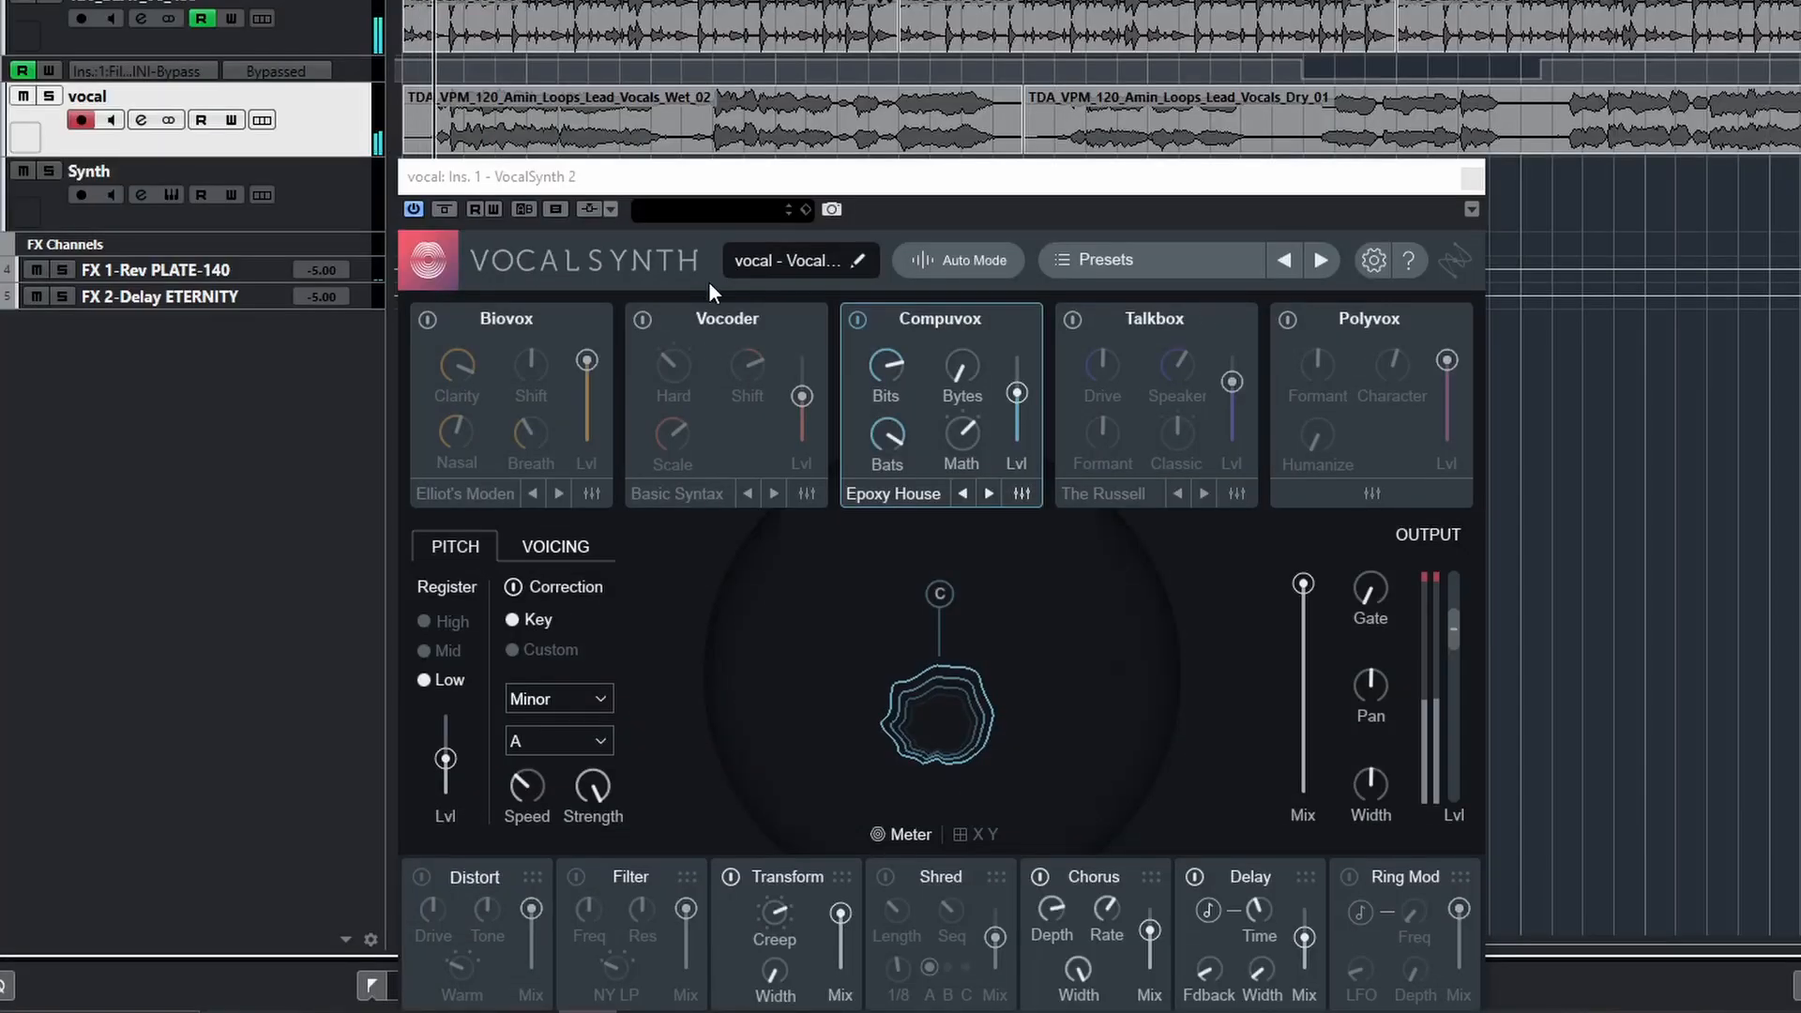
Raise Compuvox's level, turn Bits and Bats down to 0, and set its mode to Read.
drag(1017, 393, 1017, 367)
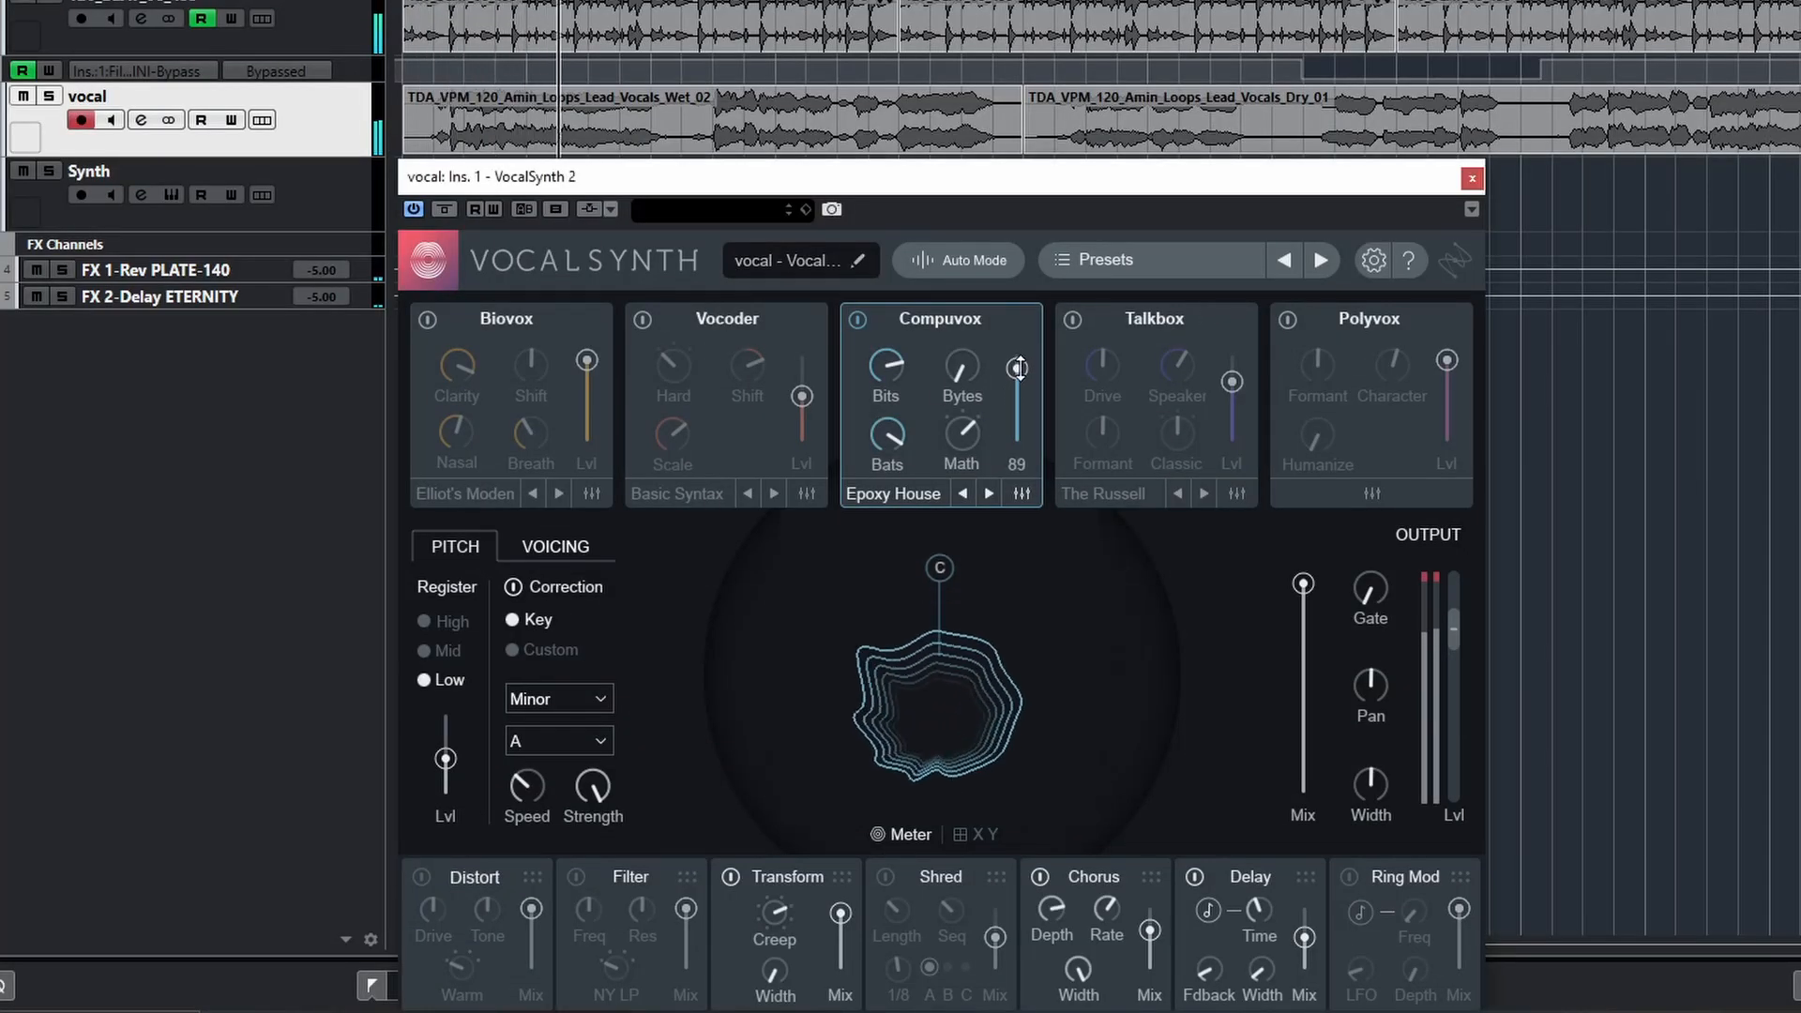
drag(886, 366, 928, 704)
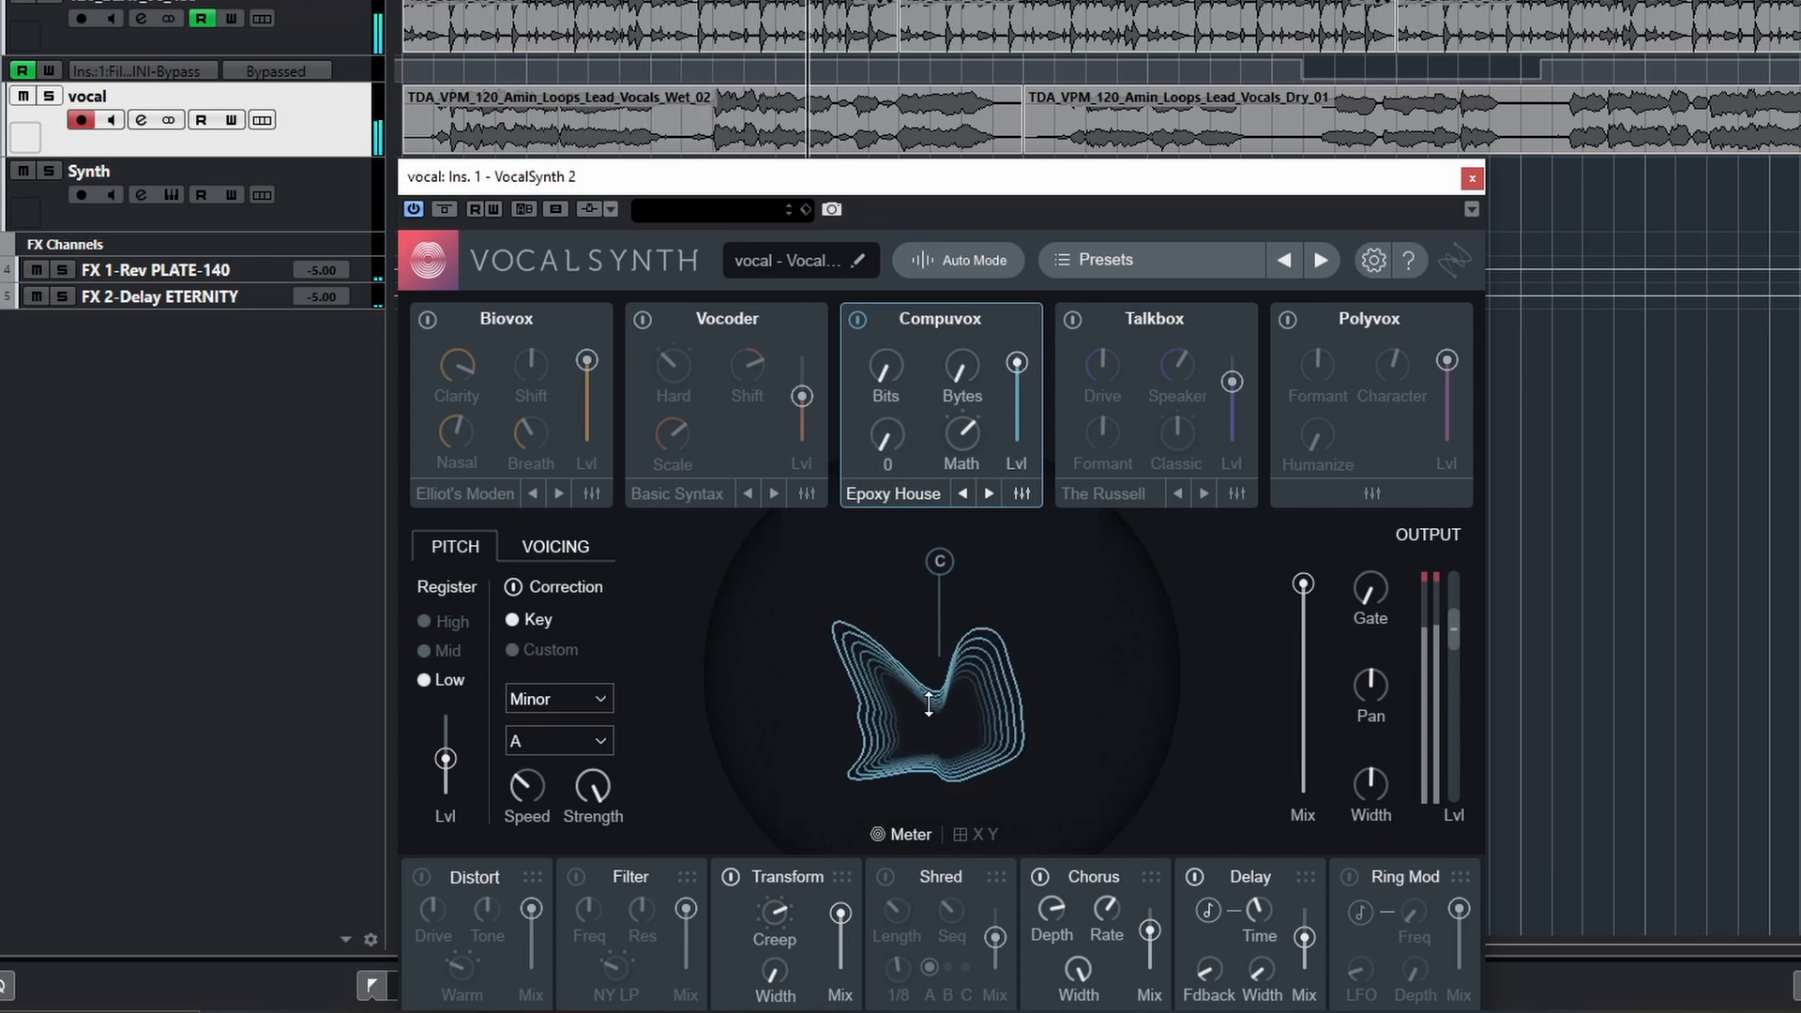
drag(963, 431, 965, 649)
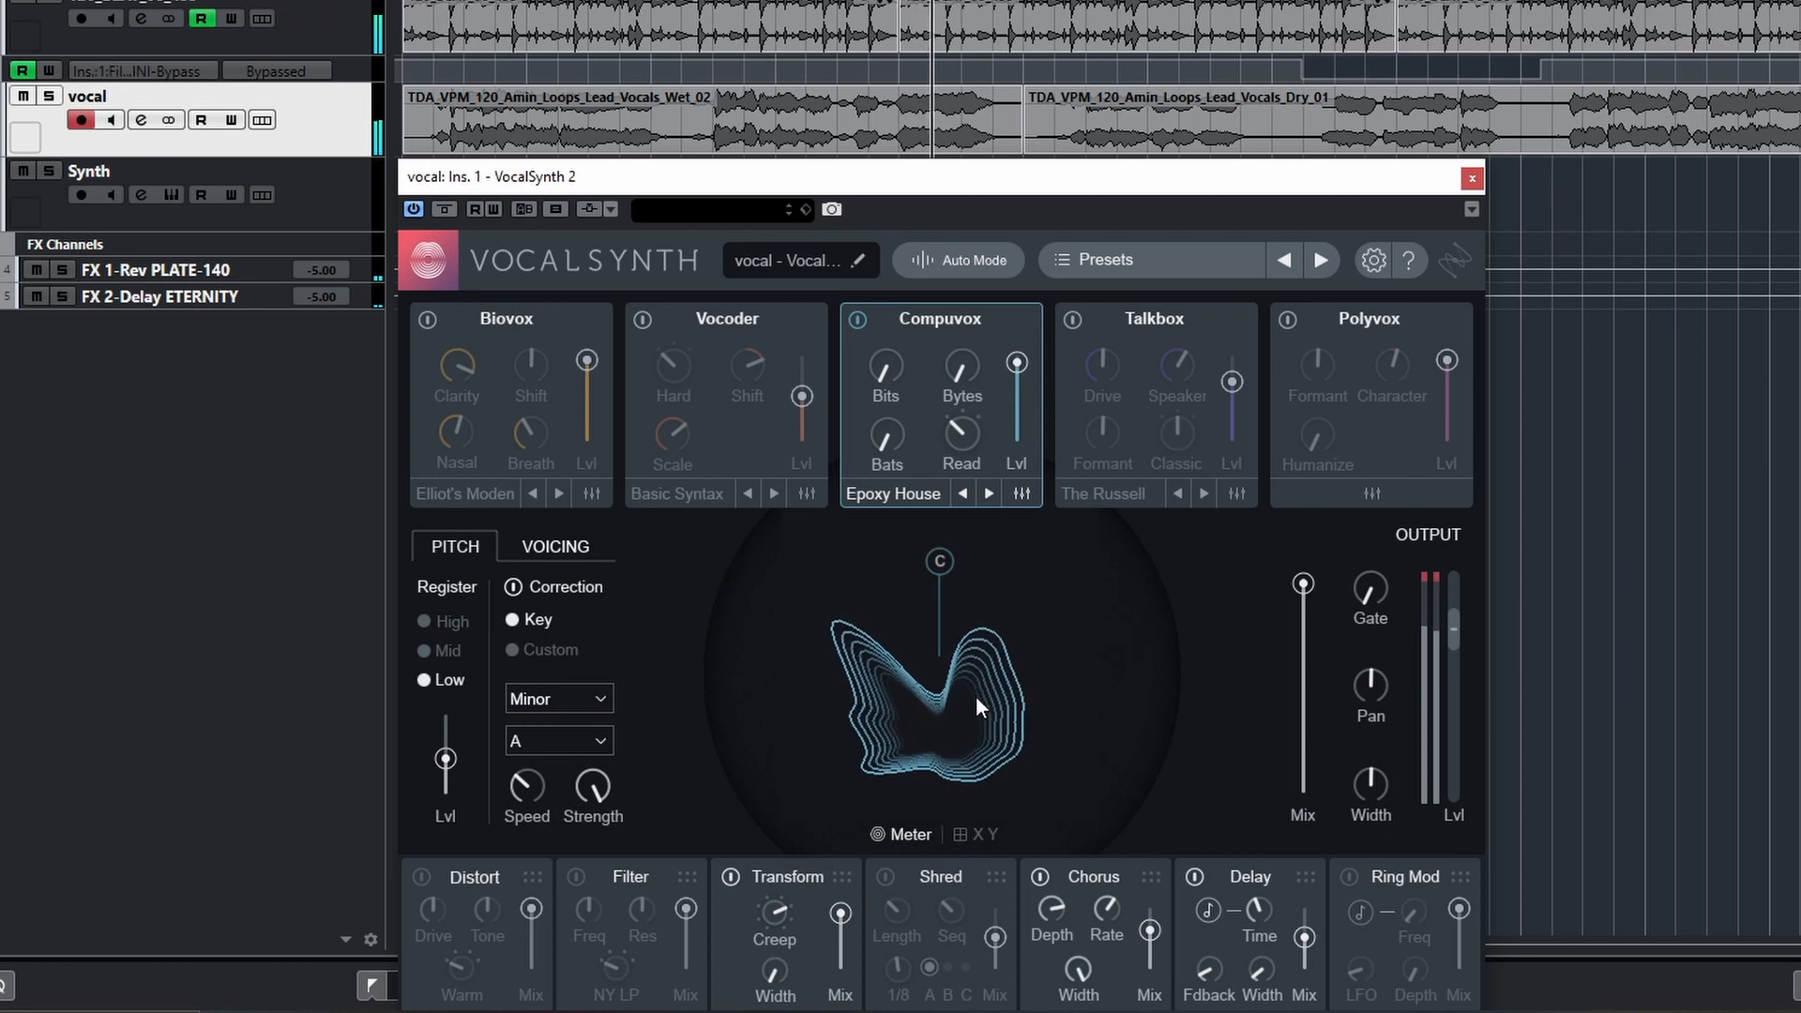
Open Compuvox's detailed synth settings and load the Altered Bots preset.
click(1021, 493)
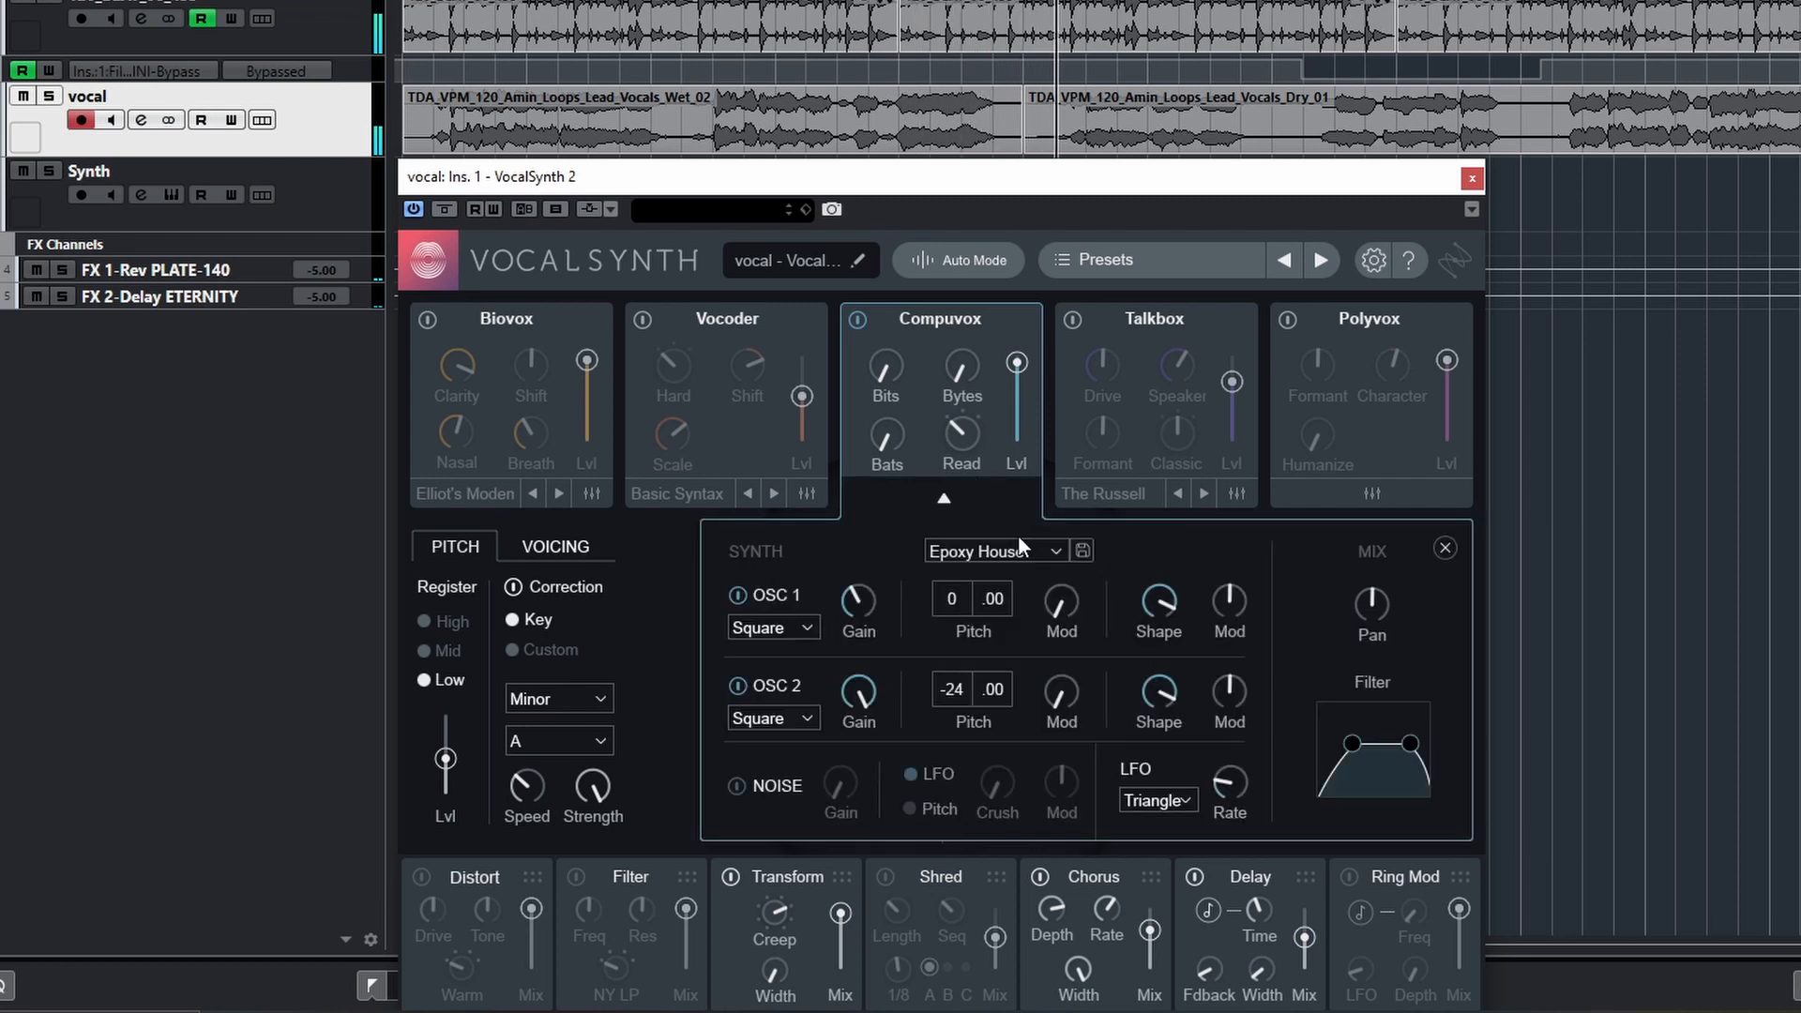
click(1055, 552)
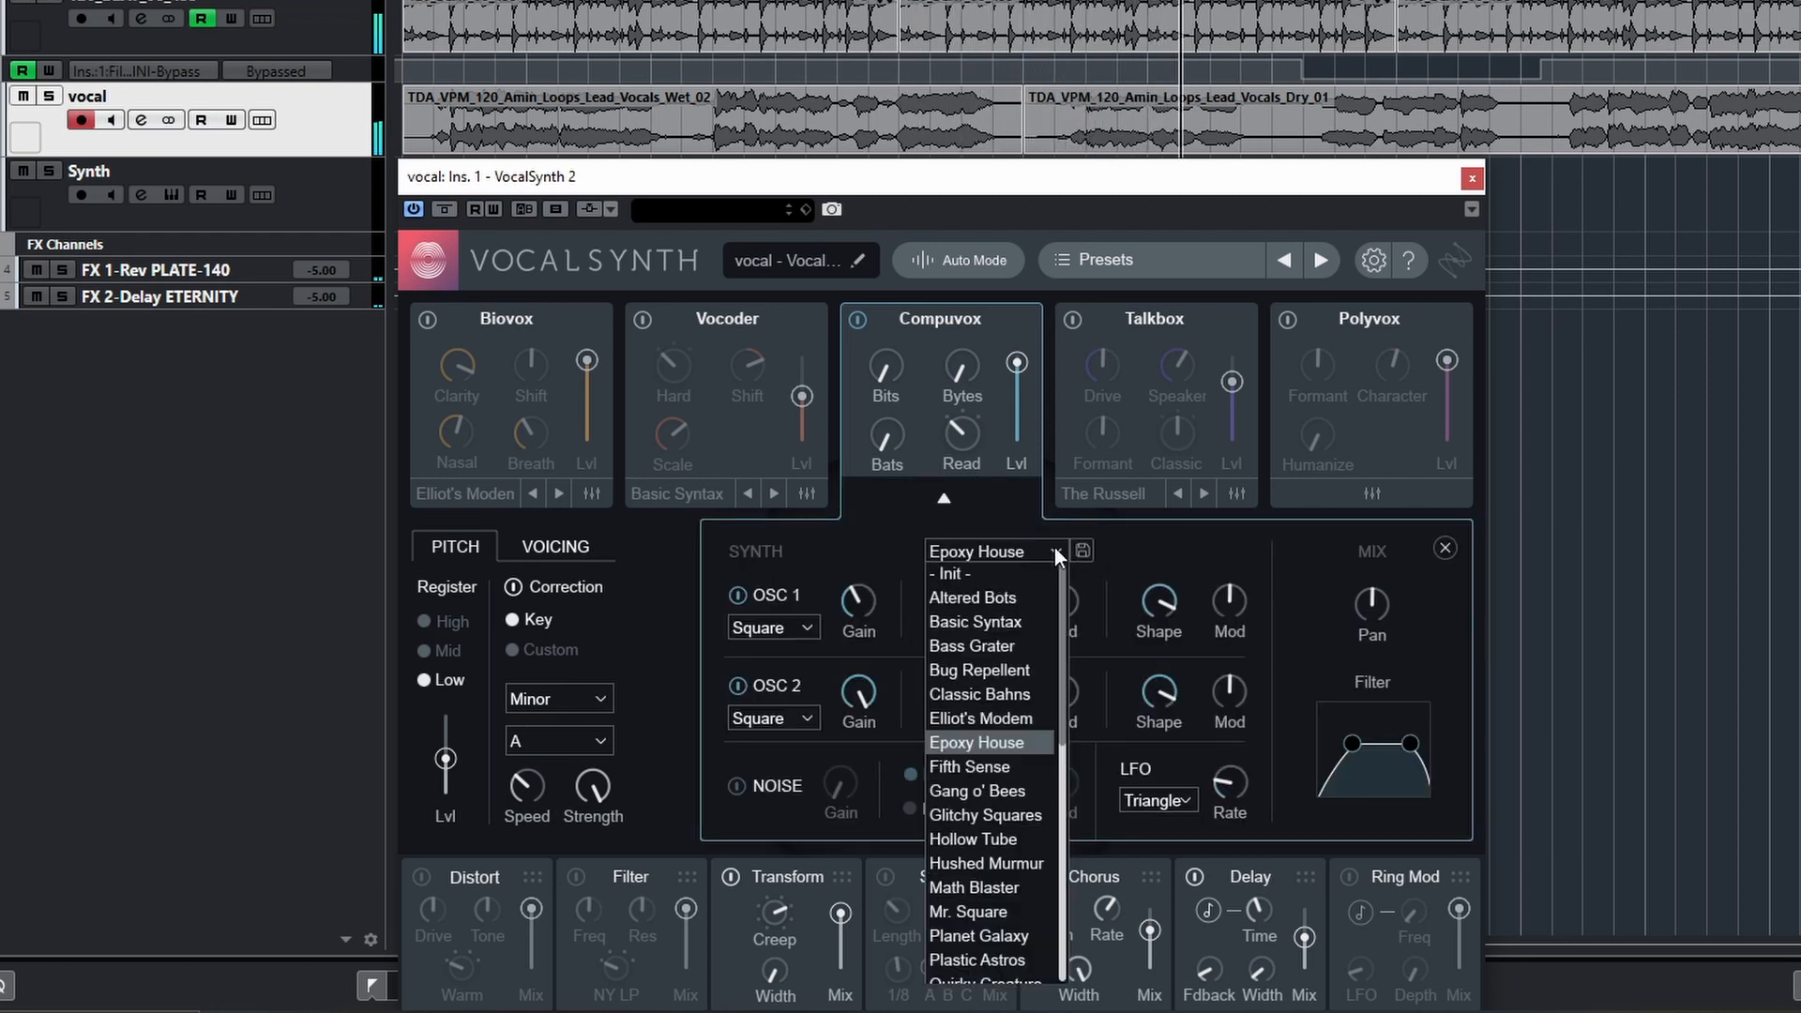
click(1028, 599)
Raise Compuvox's Bits moderately and set its level to 66.
mouse_move(876, 355)
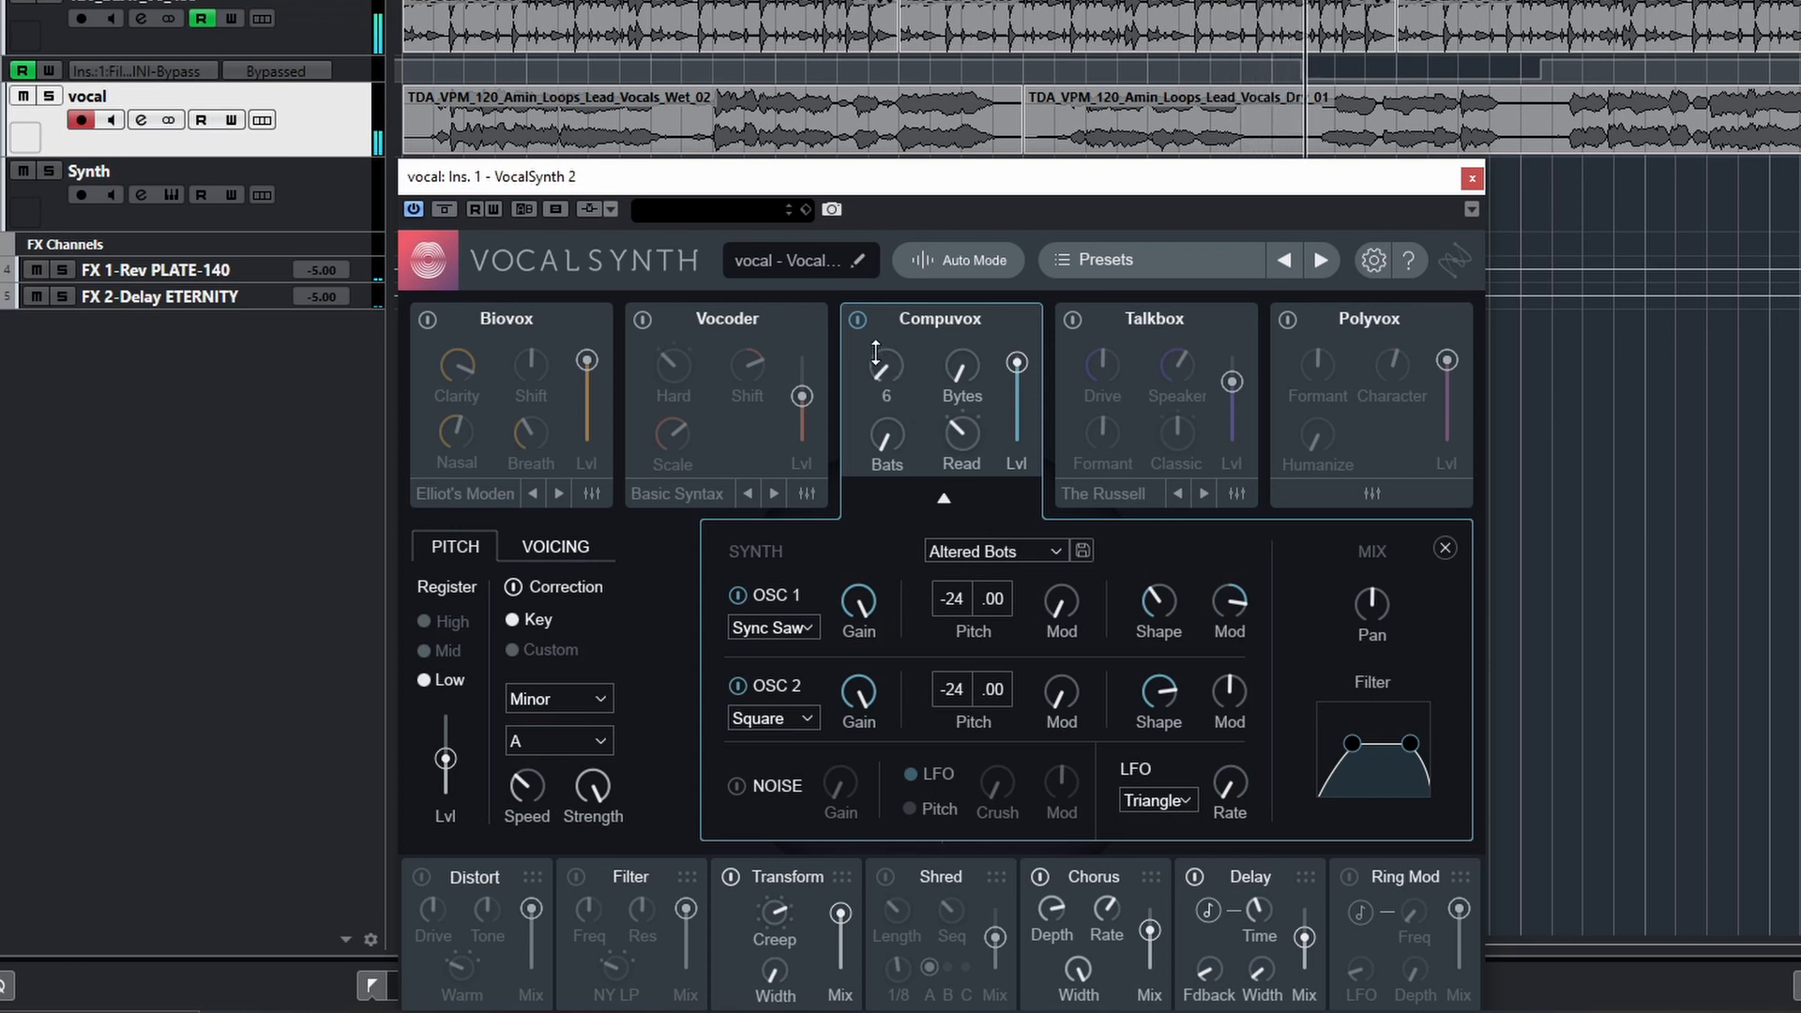
drag(876, 354, 876, 294)
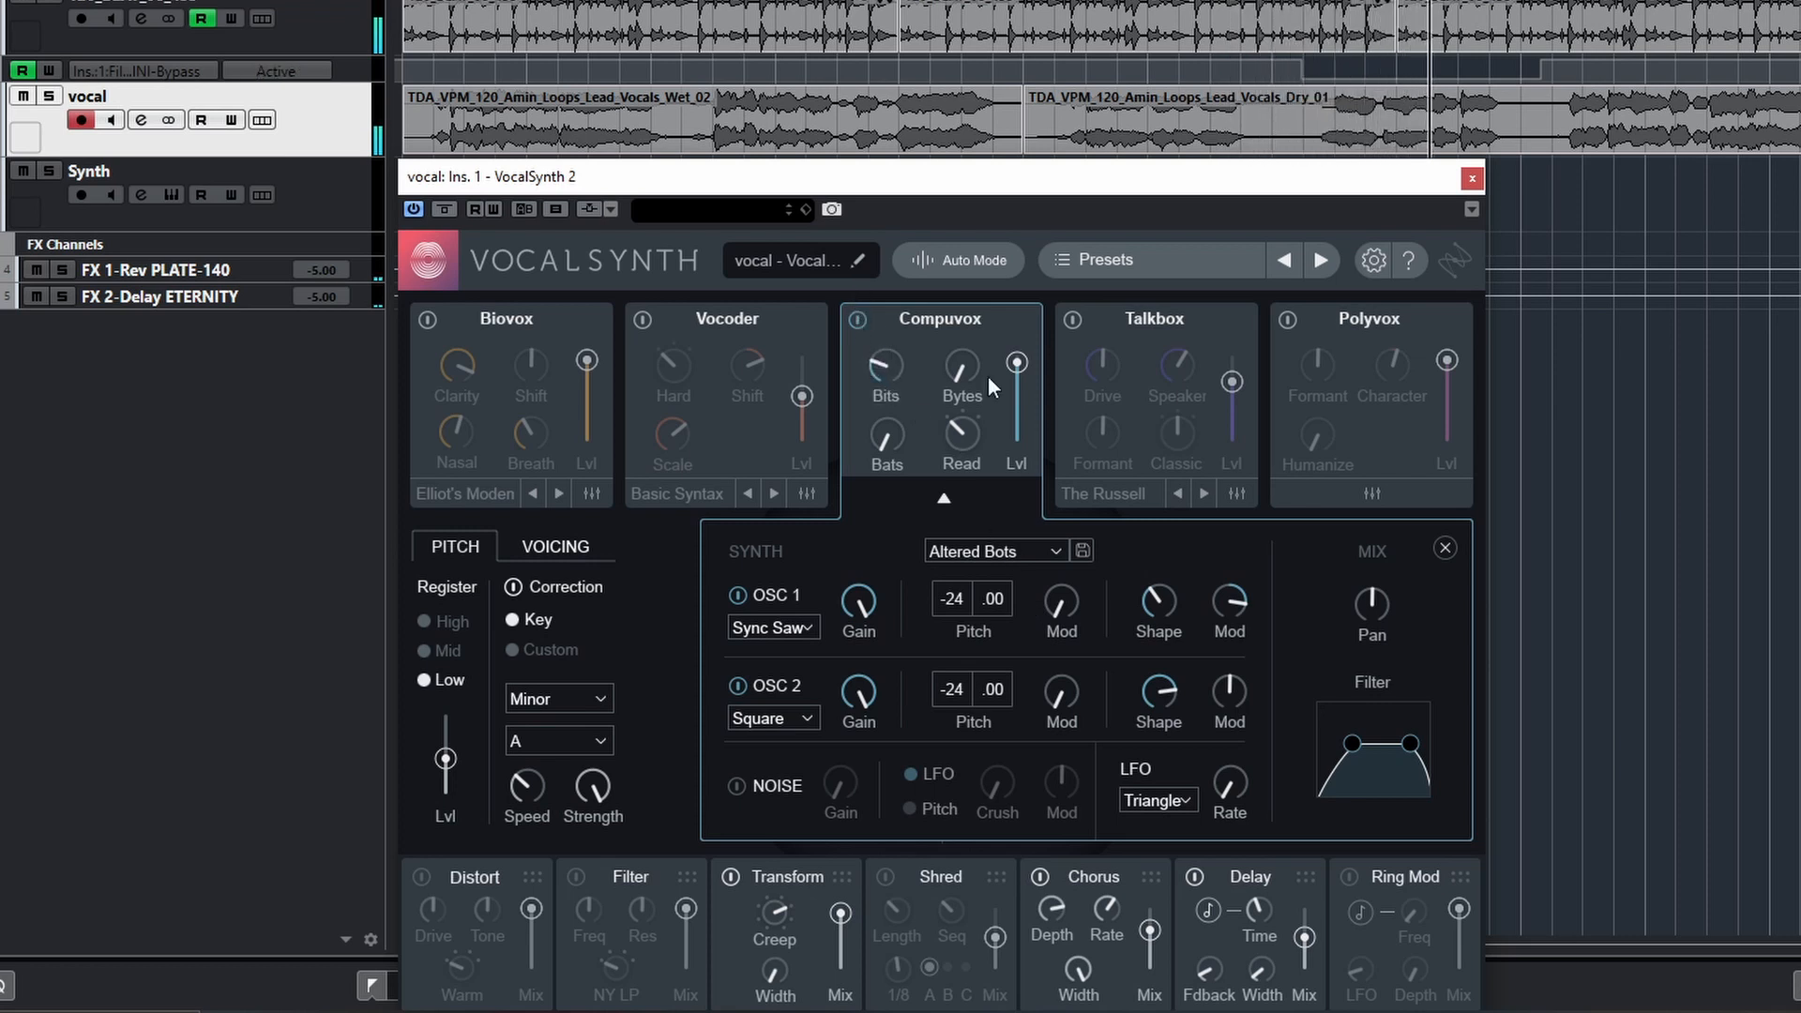
drag(1017, 363, 1019, 385)
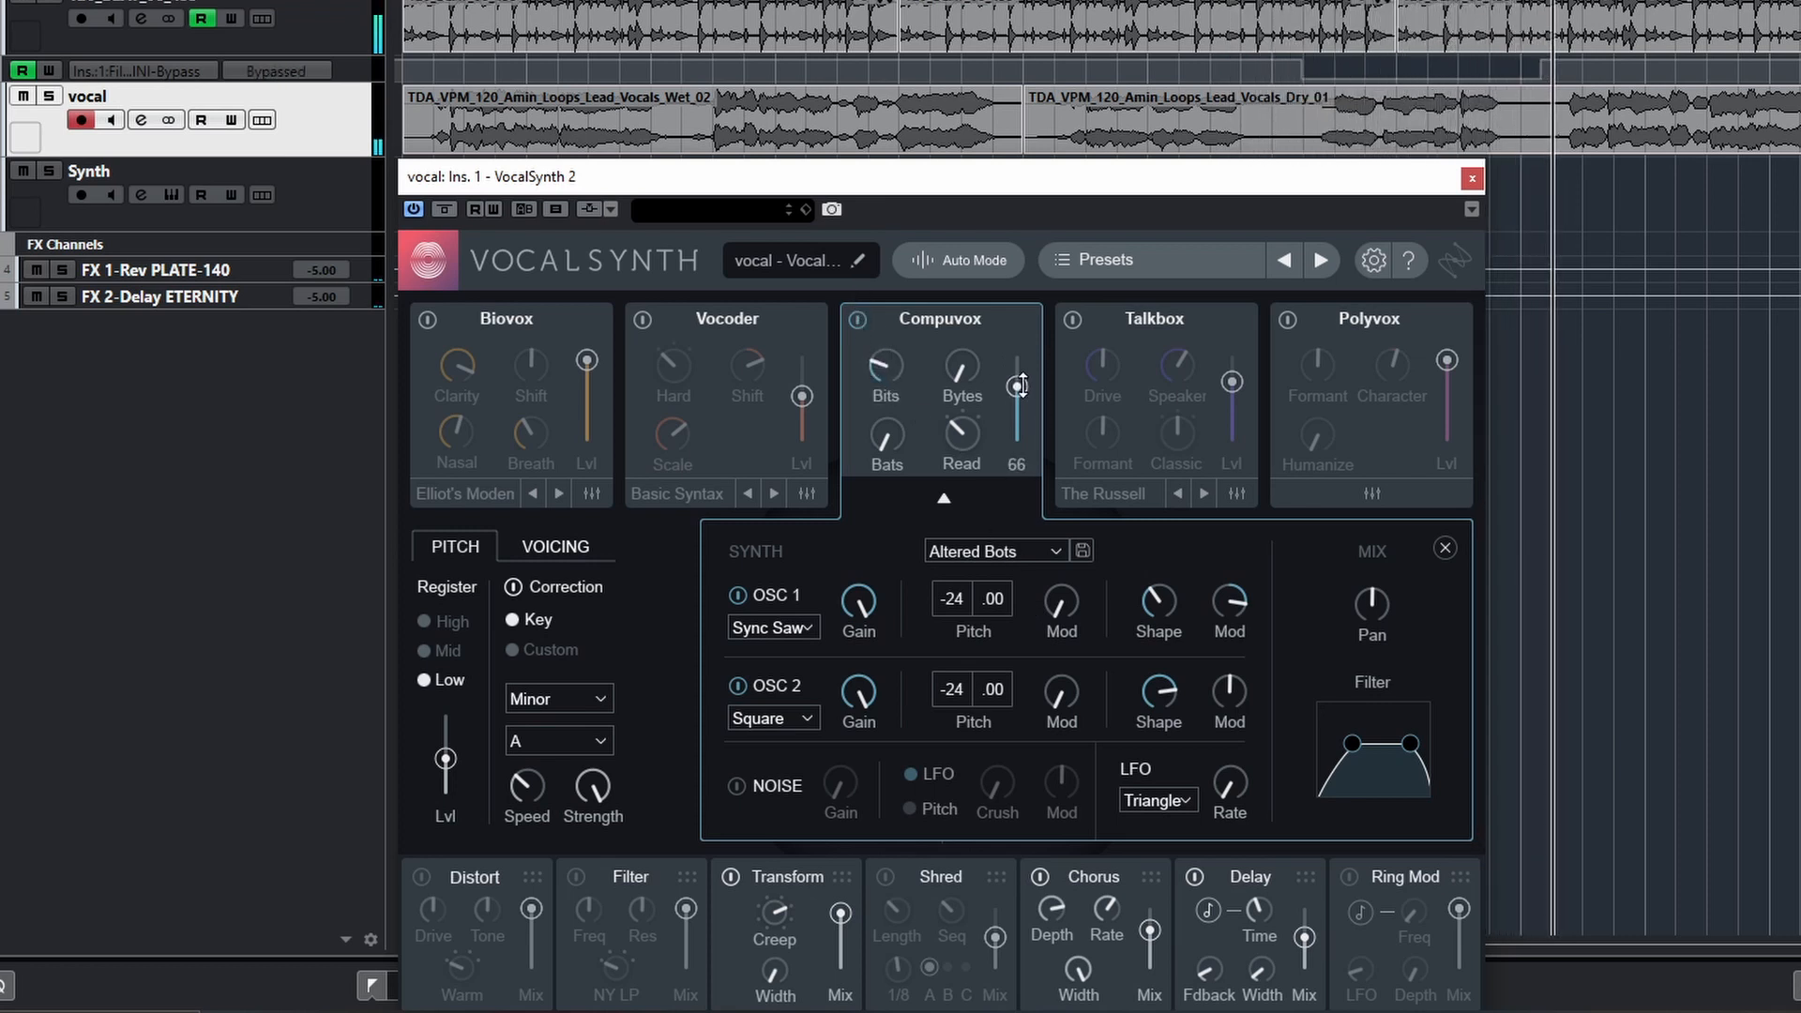
Set OSC 1's pitch to +3 and OSC 2's to -8, and raise OSC 1's pitch modulation.
drag(955, 598, 940, 500)
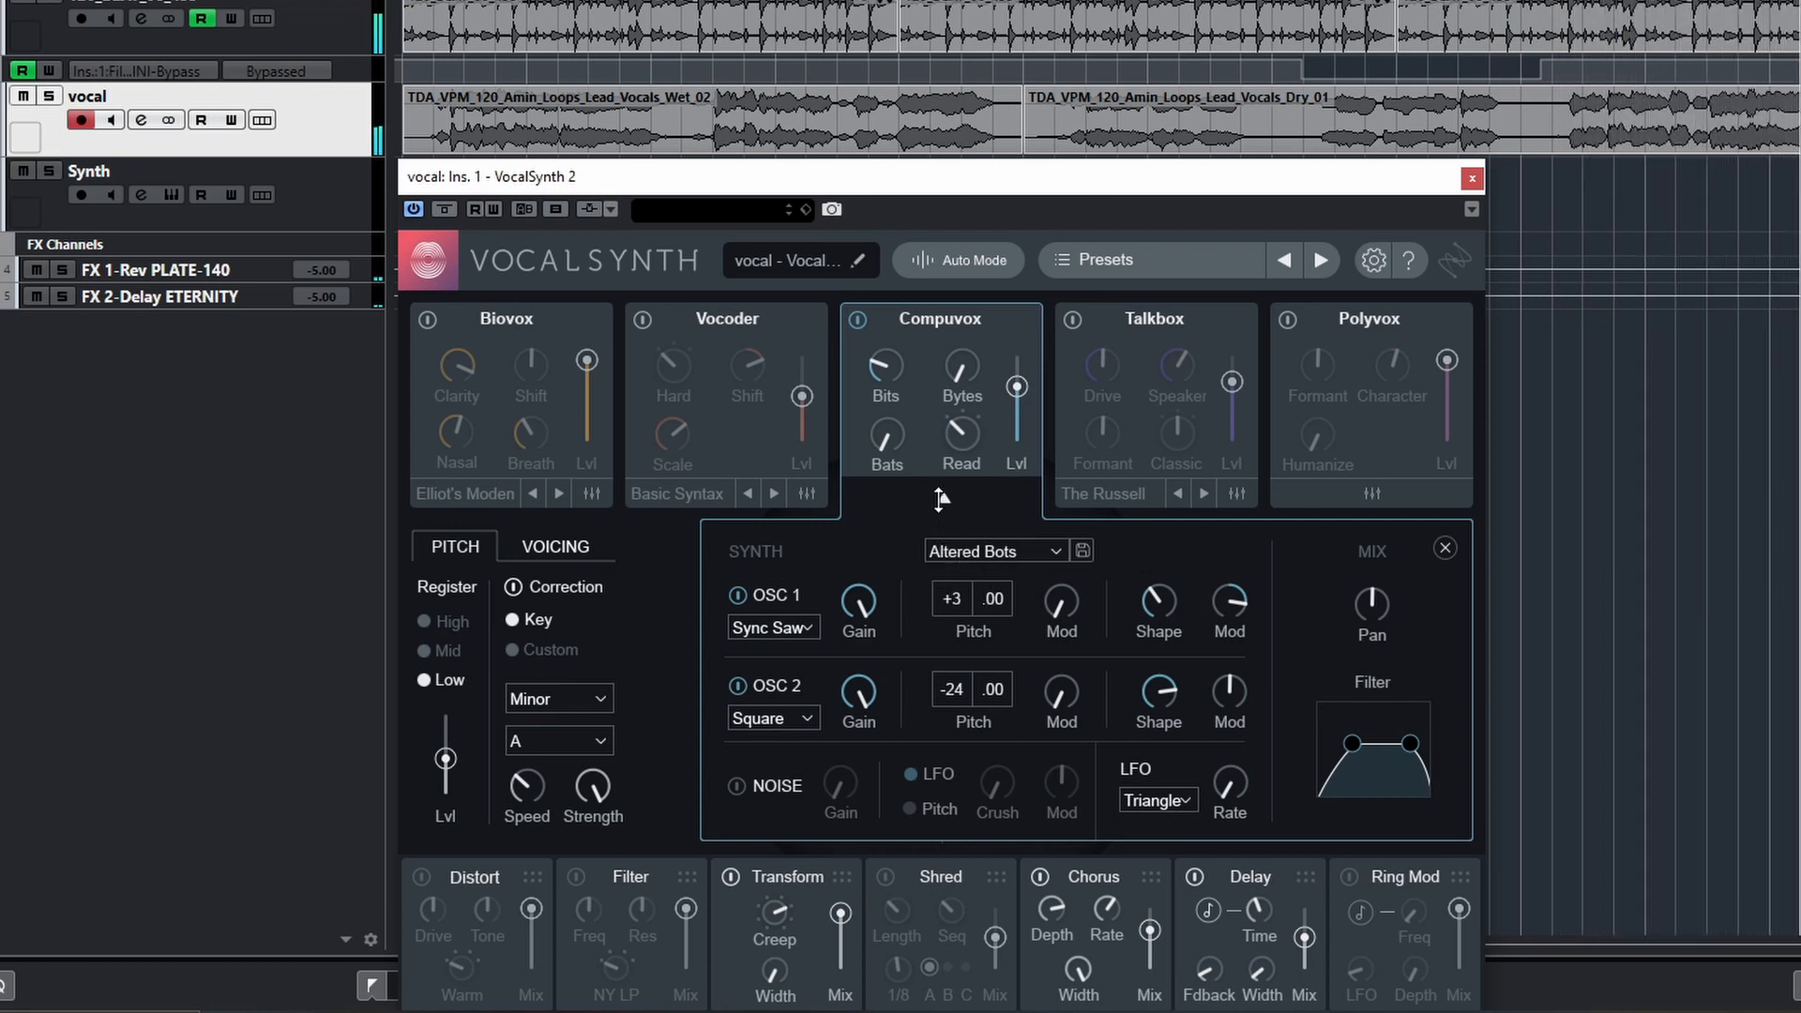
drag(952, 689, 946, 608)
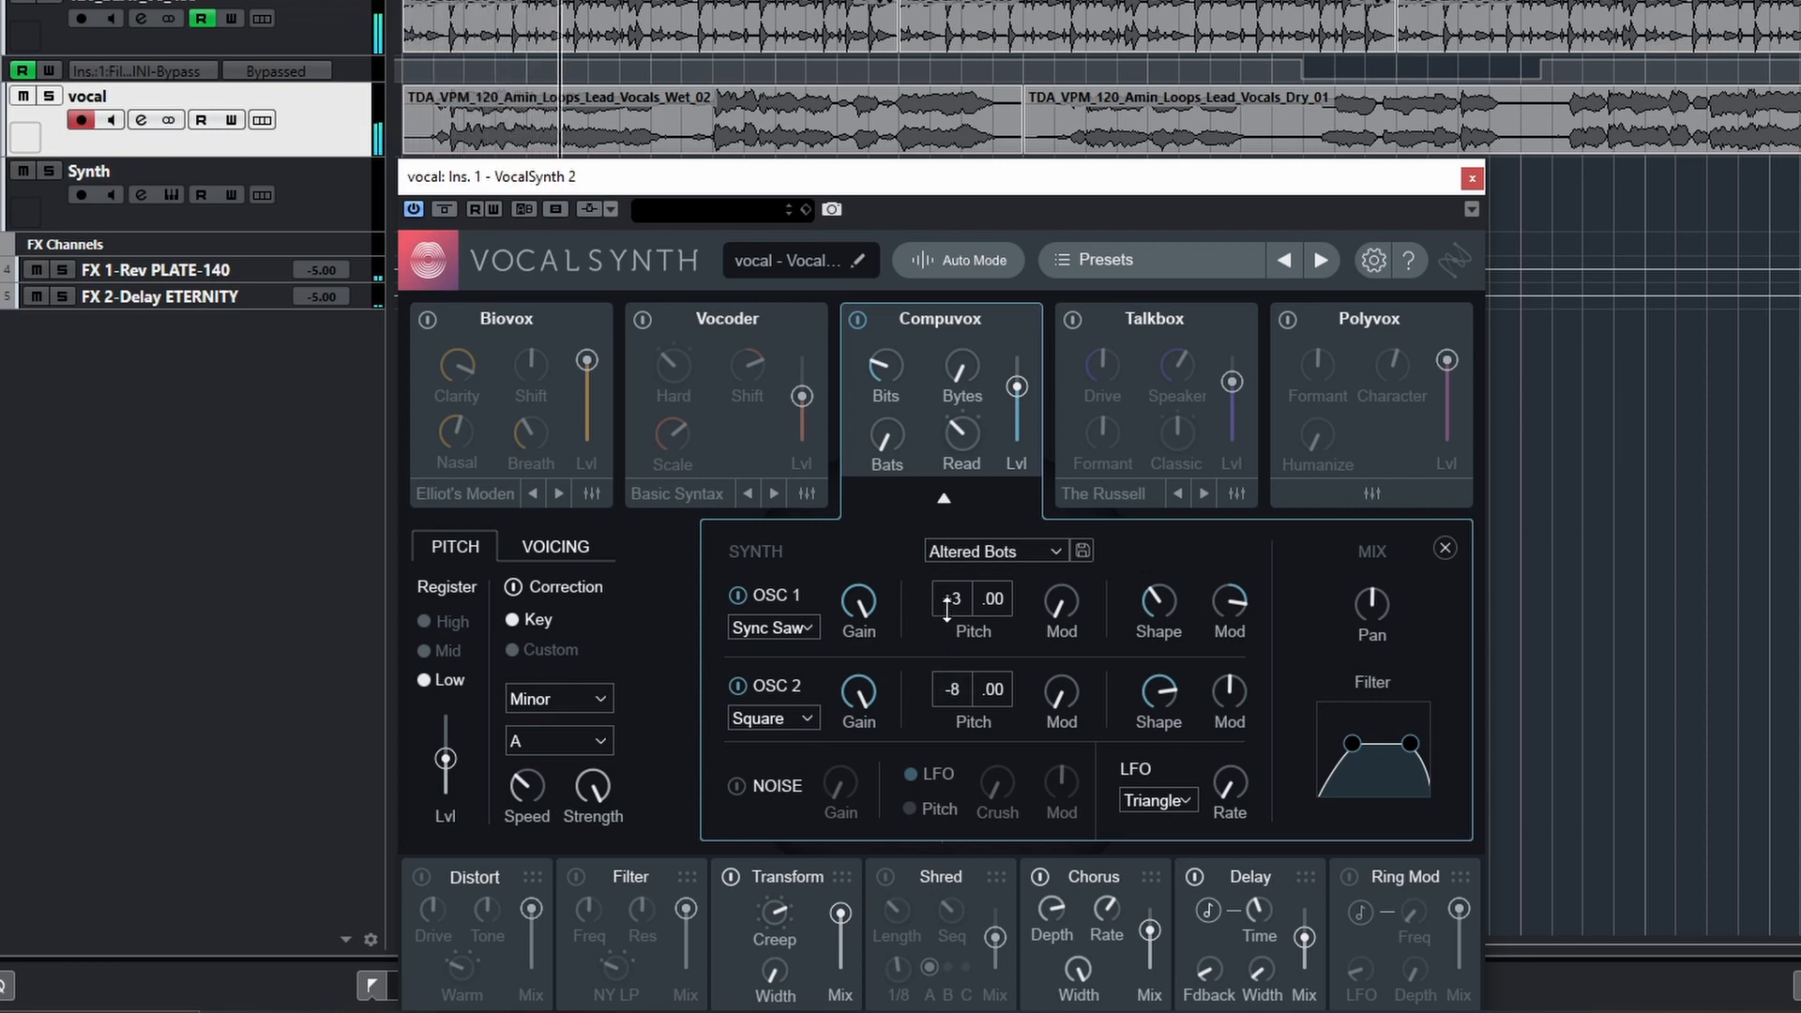
drag(1062, 600, 1062, 561)
Load the Bass Grater preset for Compuvox's synth.
click(1065, 552)
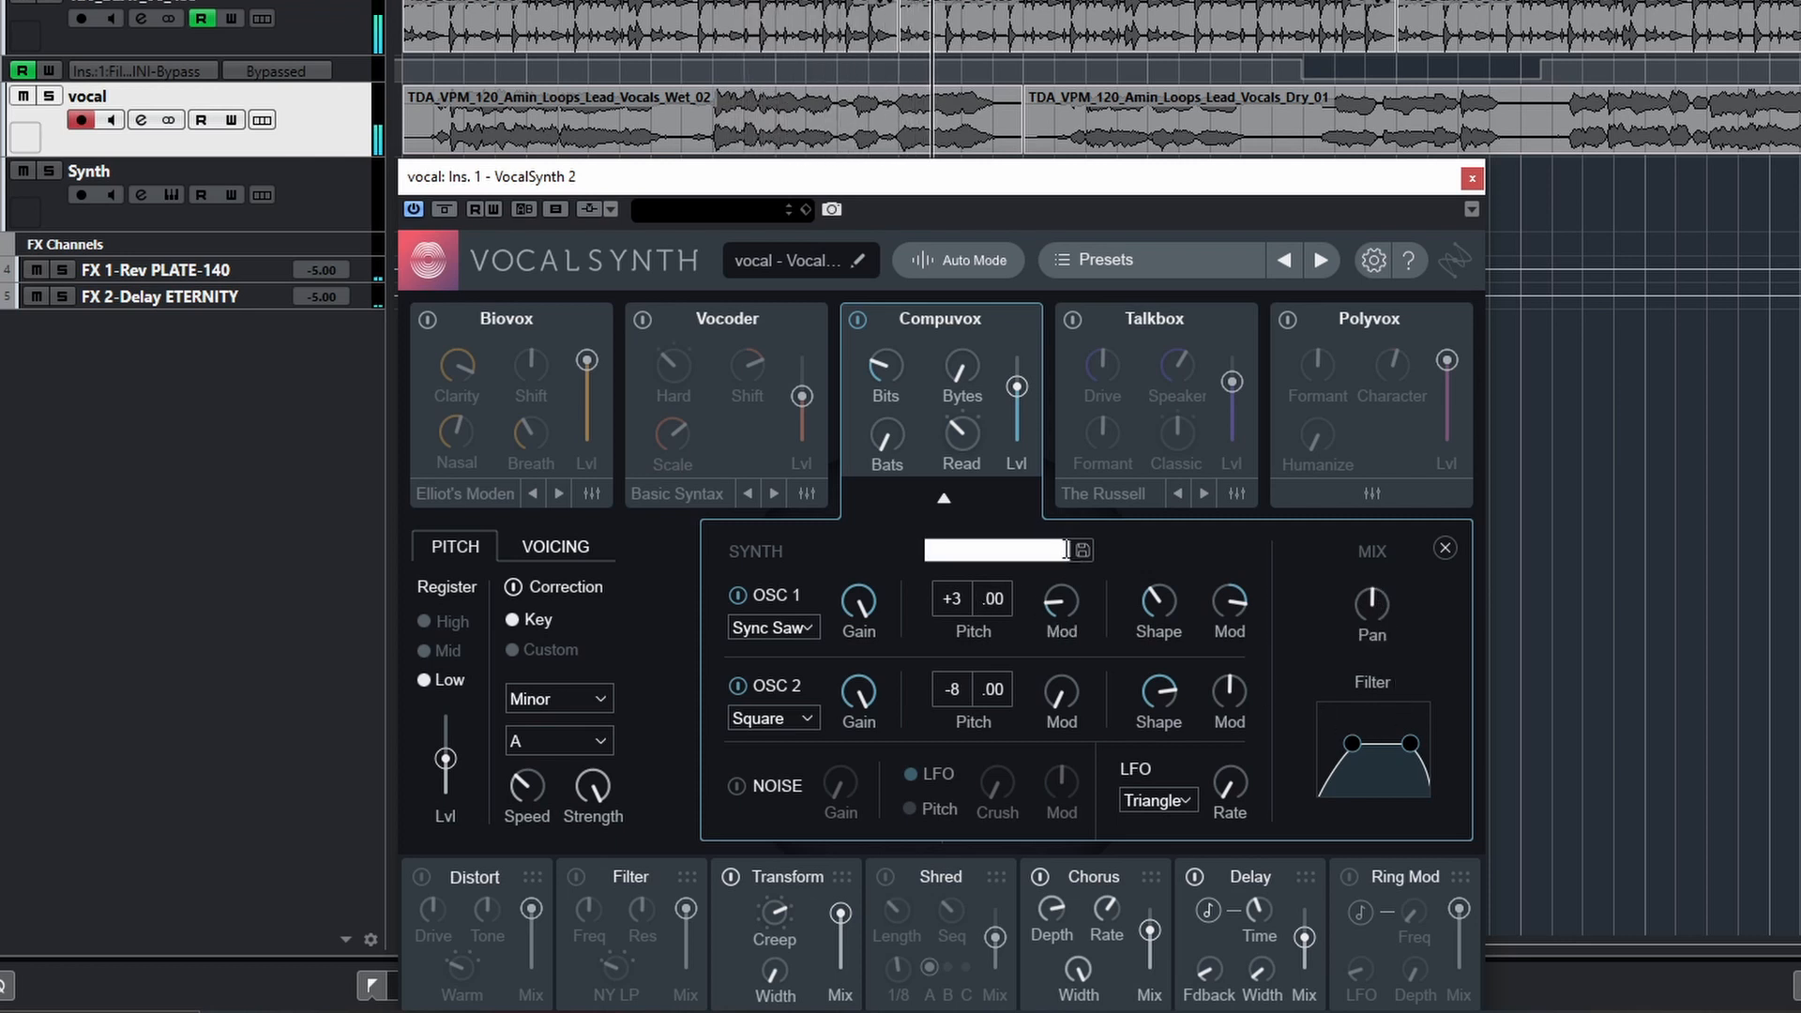
click(1120, 547)
click(1061, 552)
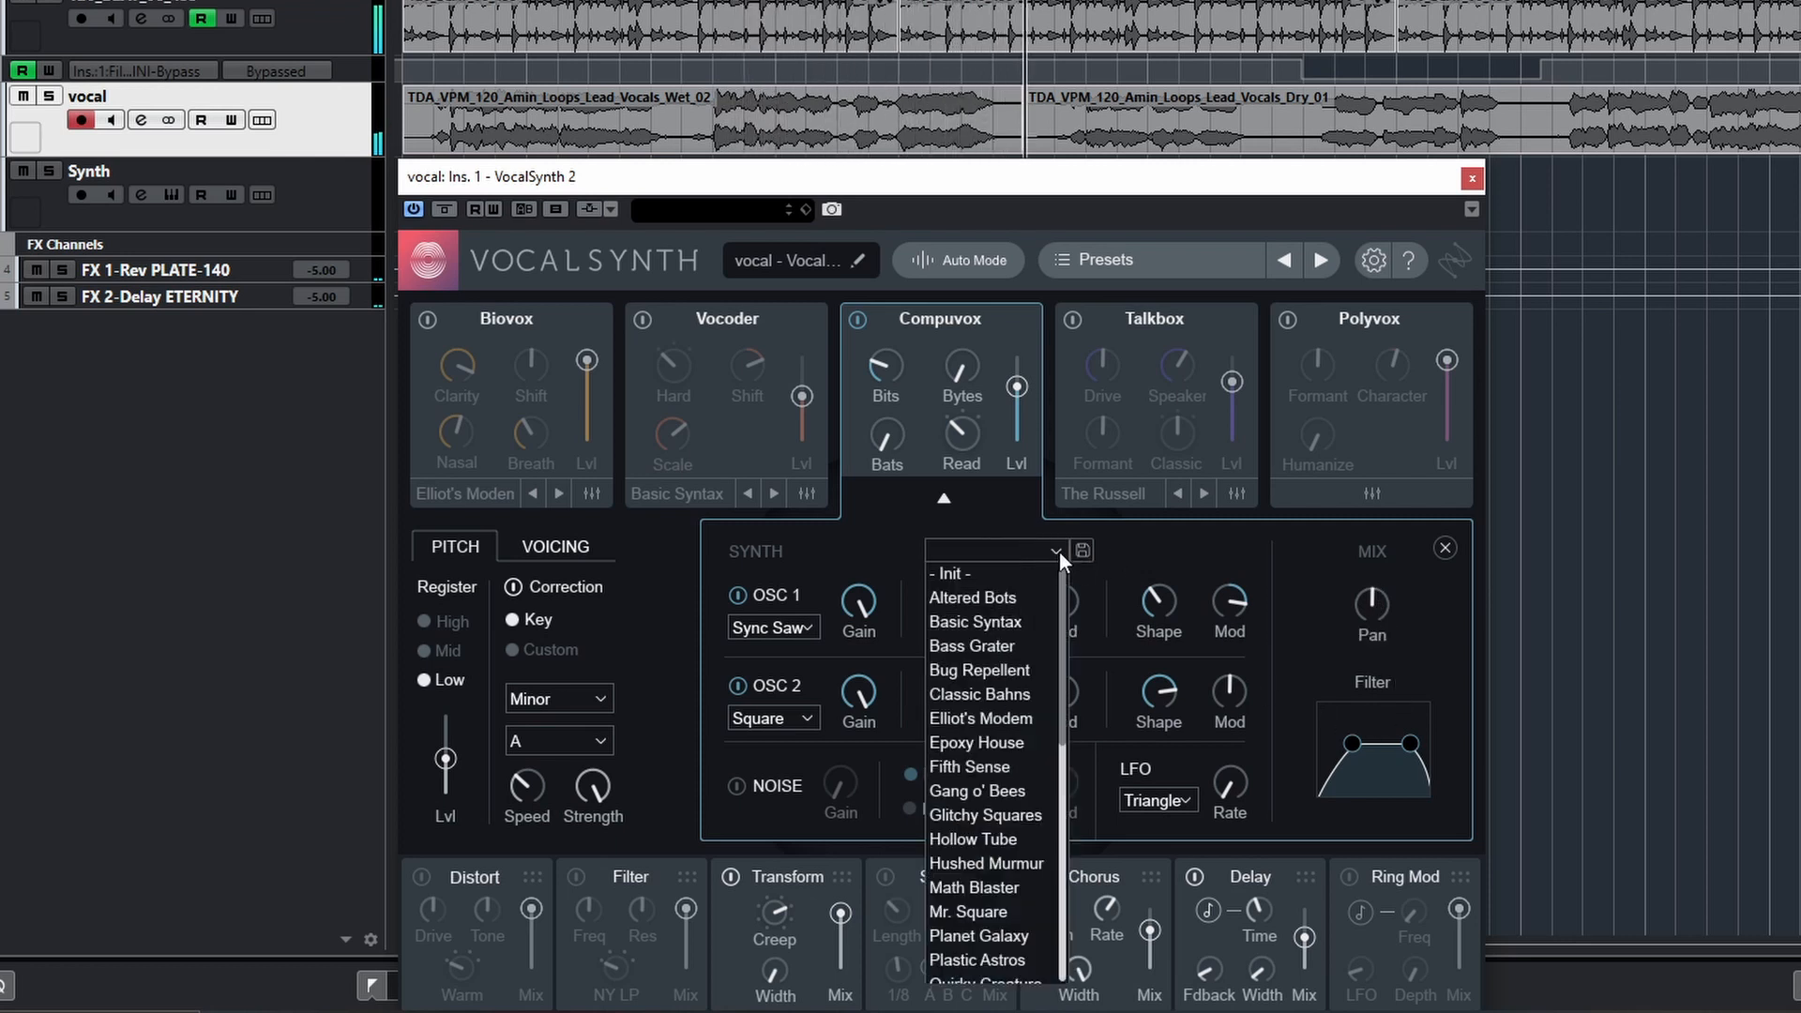
click(1019, 646)
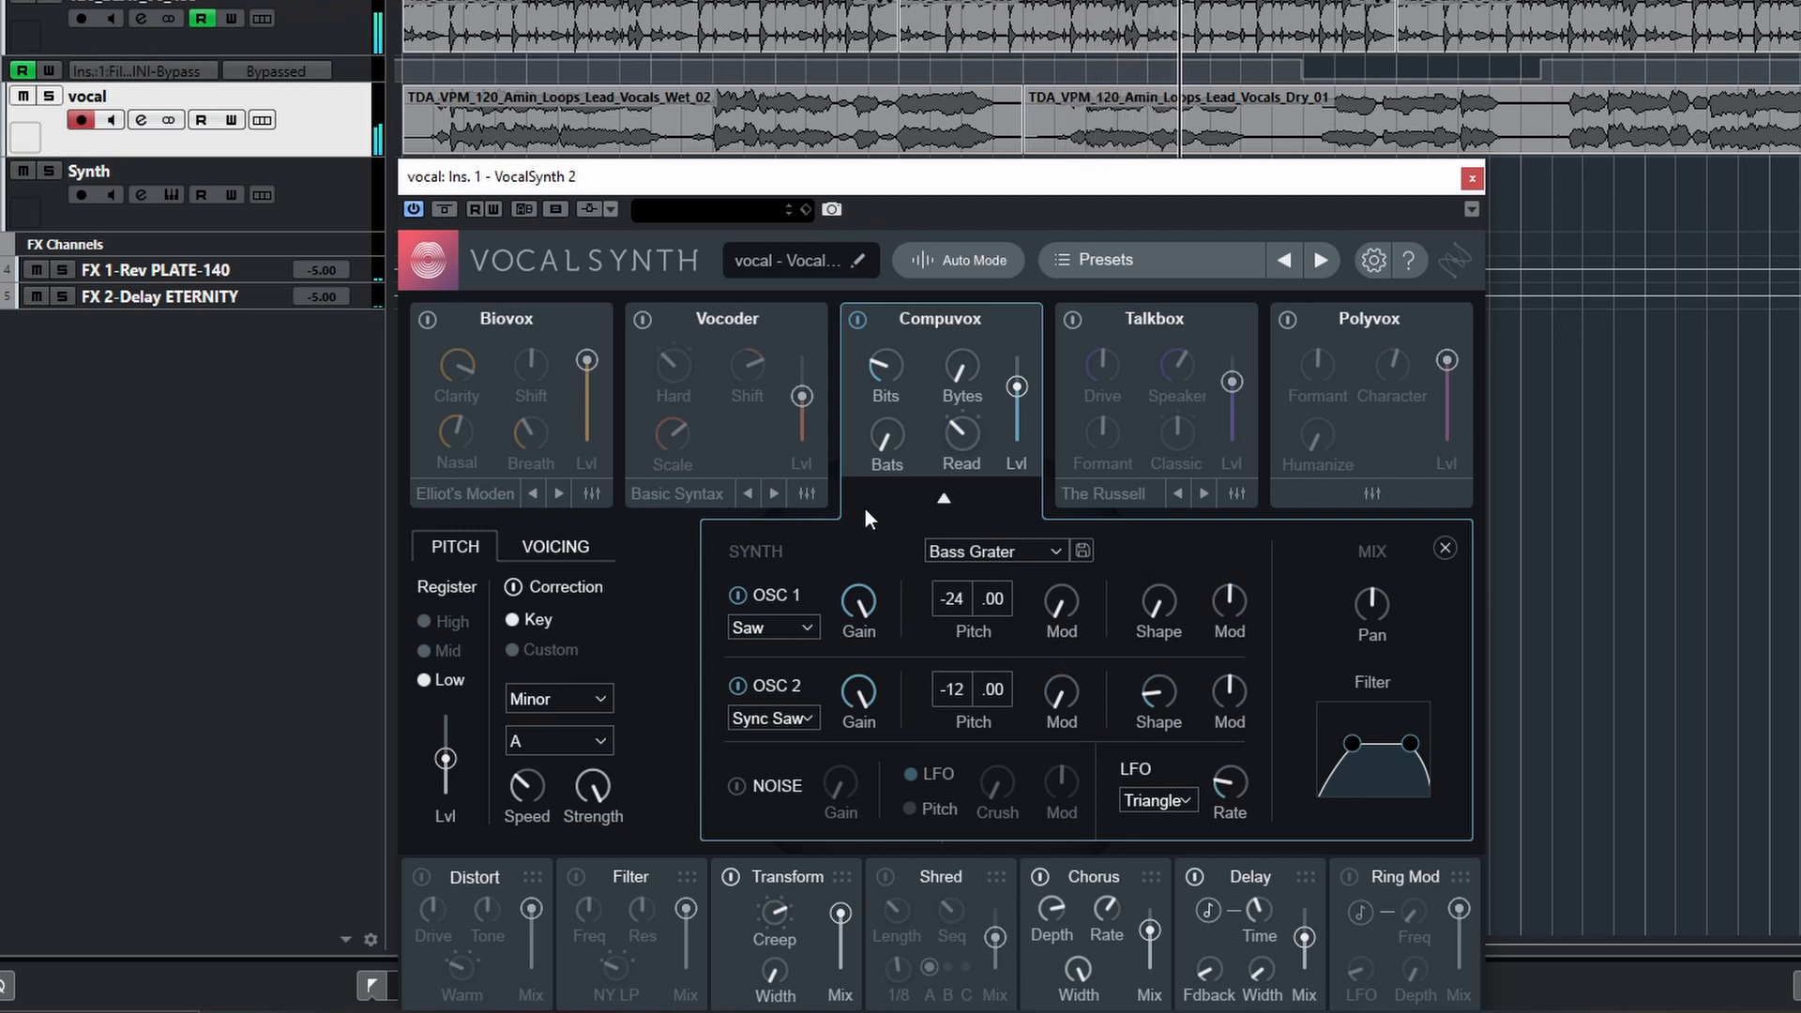
Set Compuvox's Bits to 63 and Bats to 70, raise Bytes, and switch its mode to Math.
drag(886, 366, 888, 338)
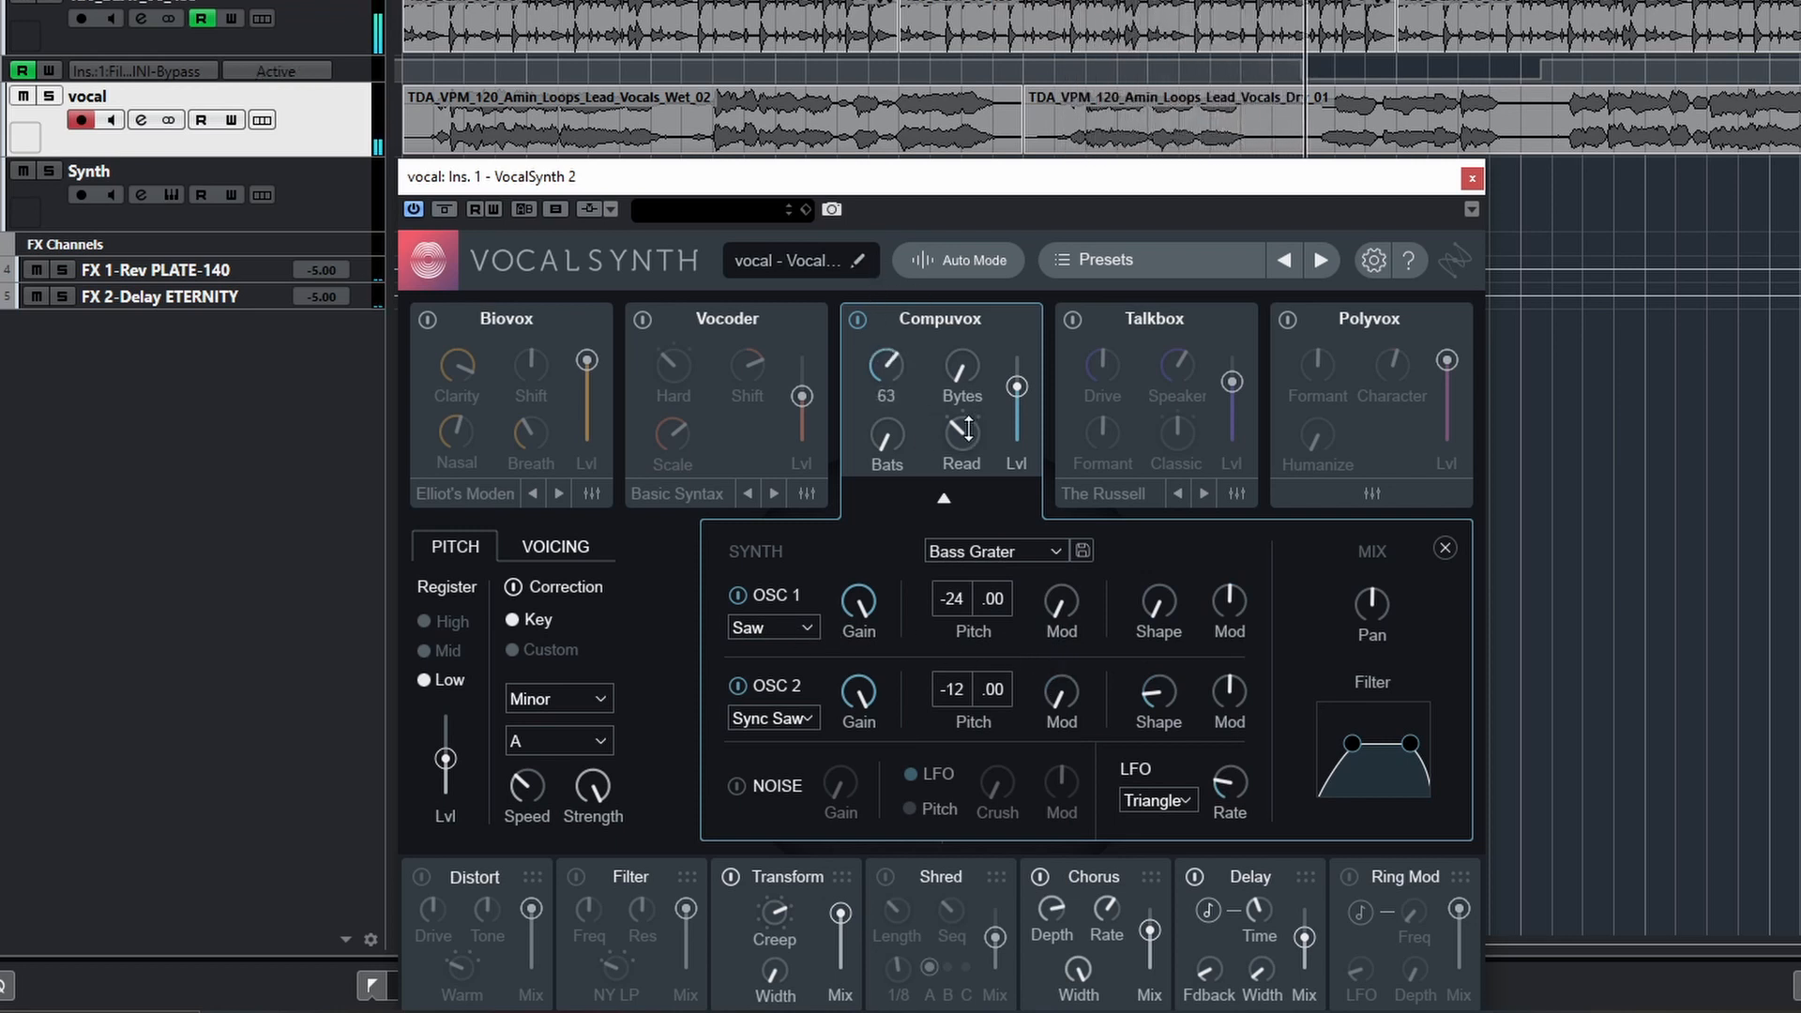
drag(967, 429, 930, 257)
drag(890, 428, 1060, 222)
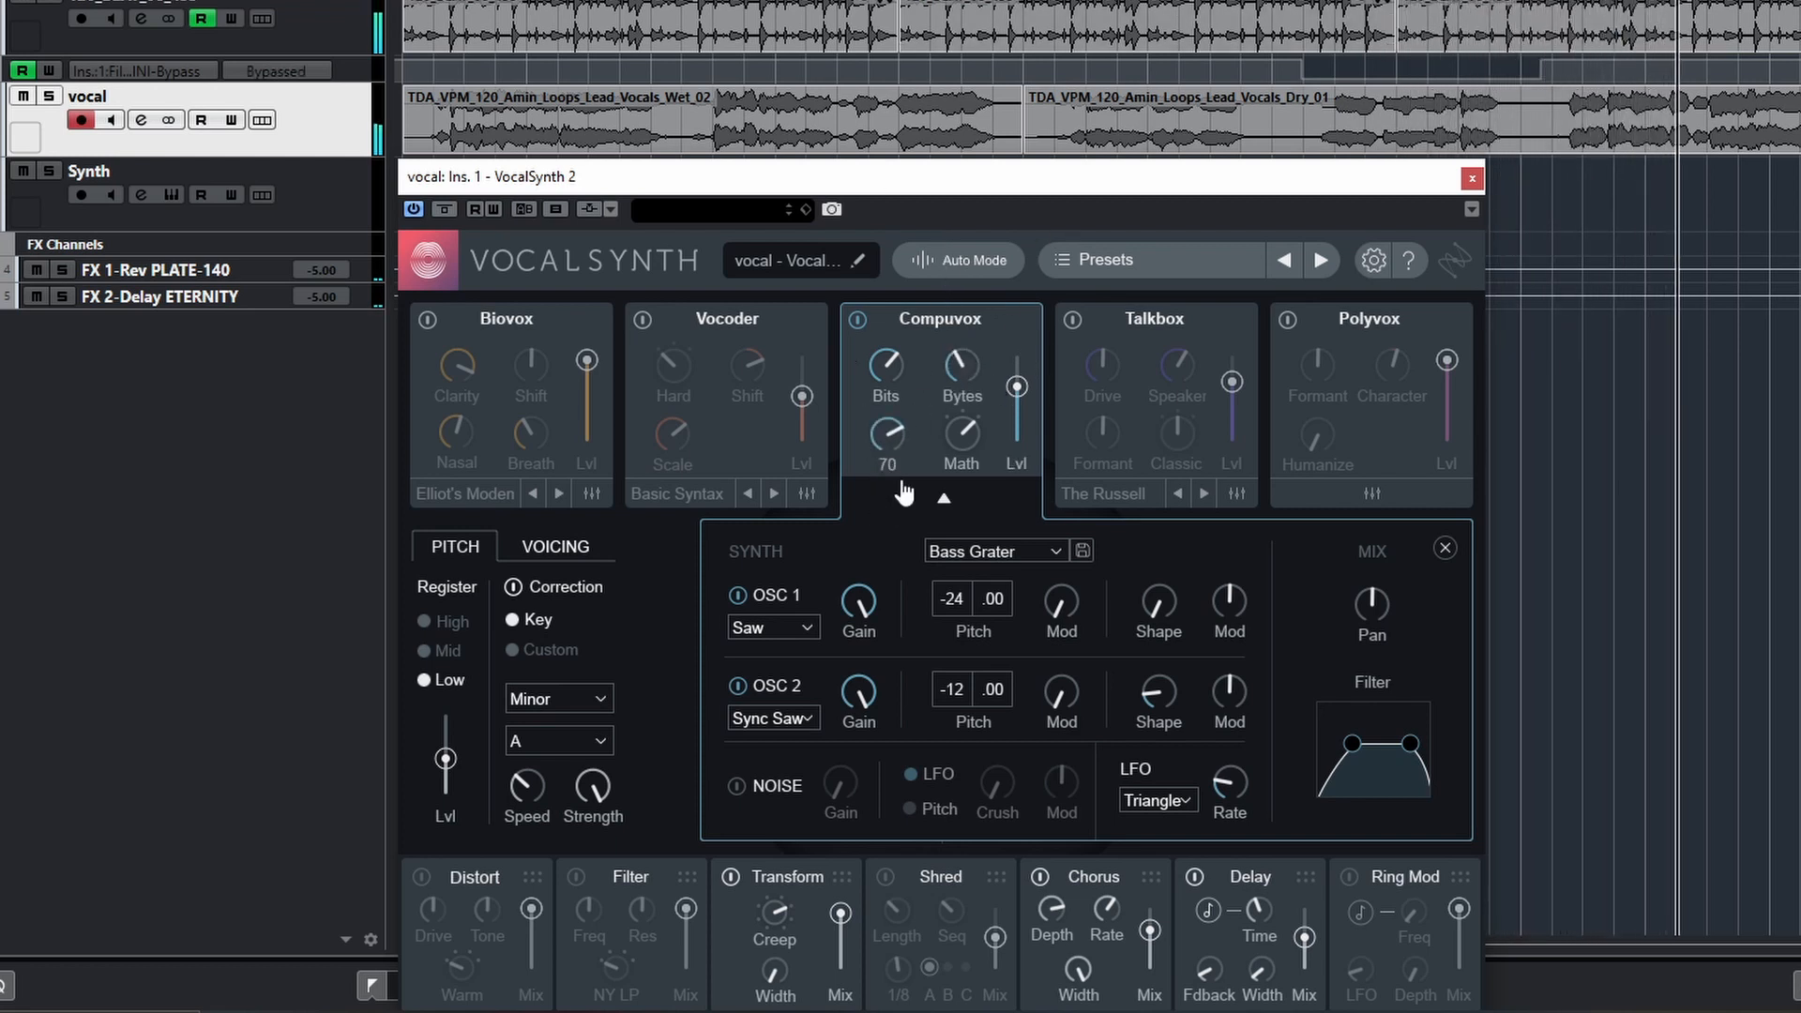
Set the pitch register's level to 60 and Compuvox's level to 87.
drag(1017, 387, 1017, 416)
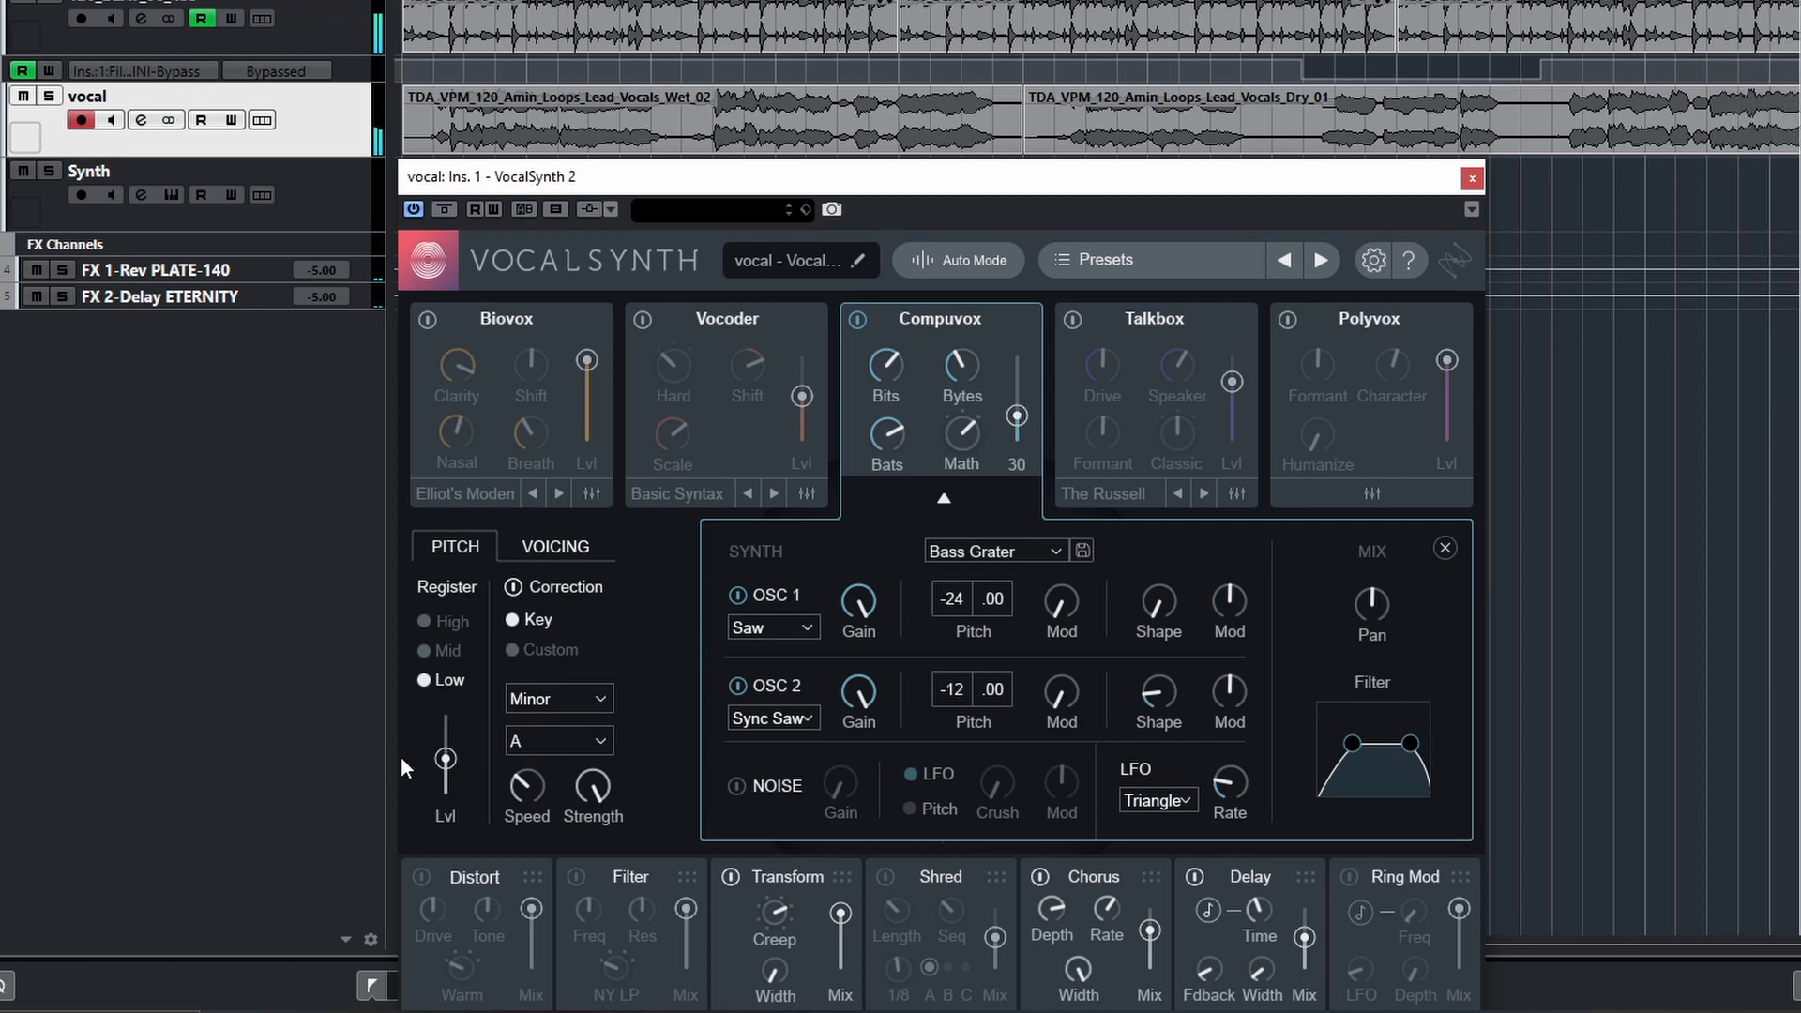
drag(446, 758, 452, 719)
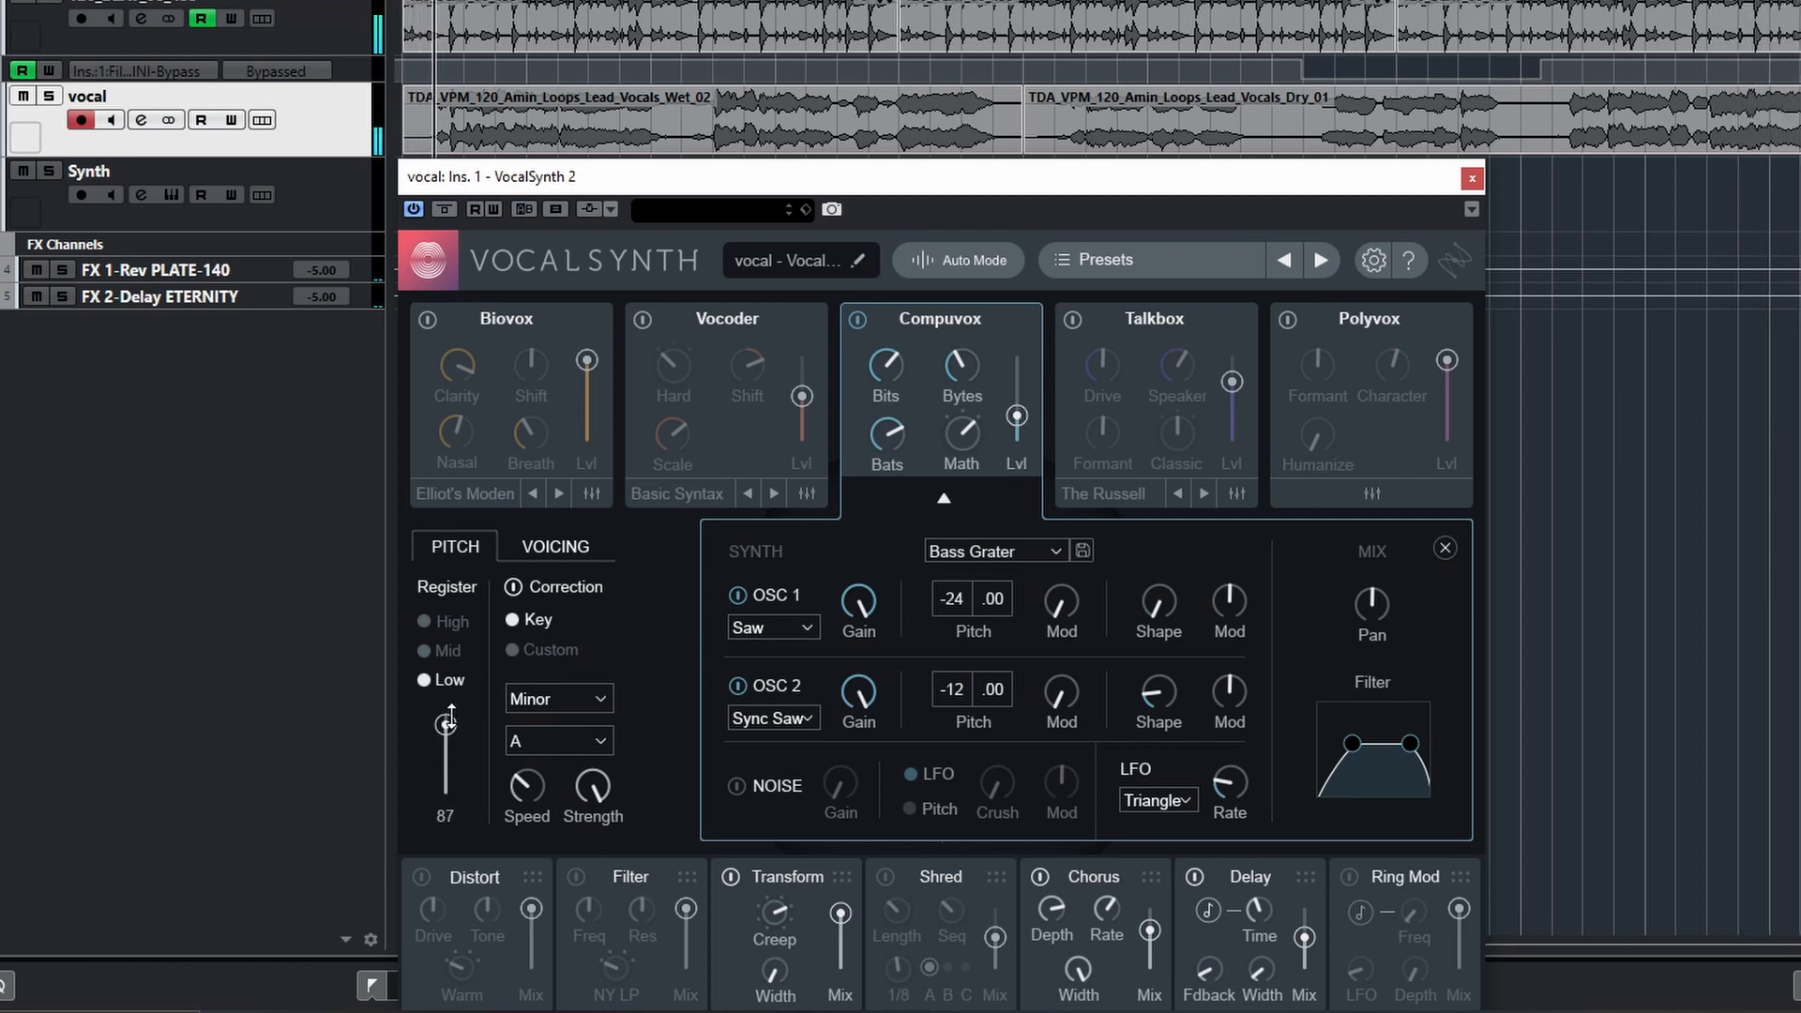
double_click(448, 722)
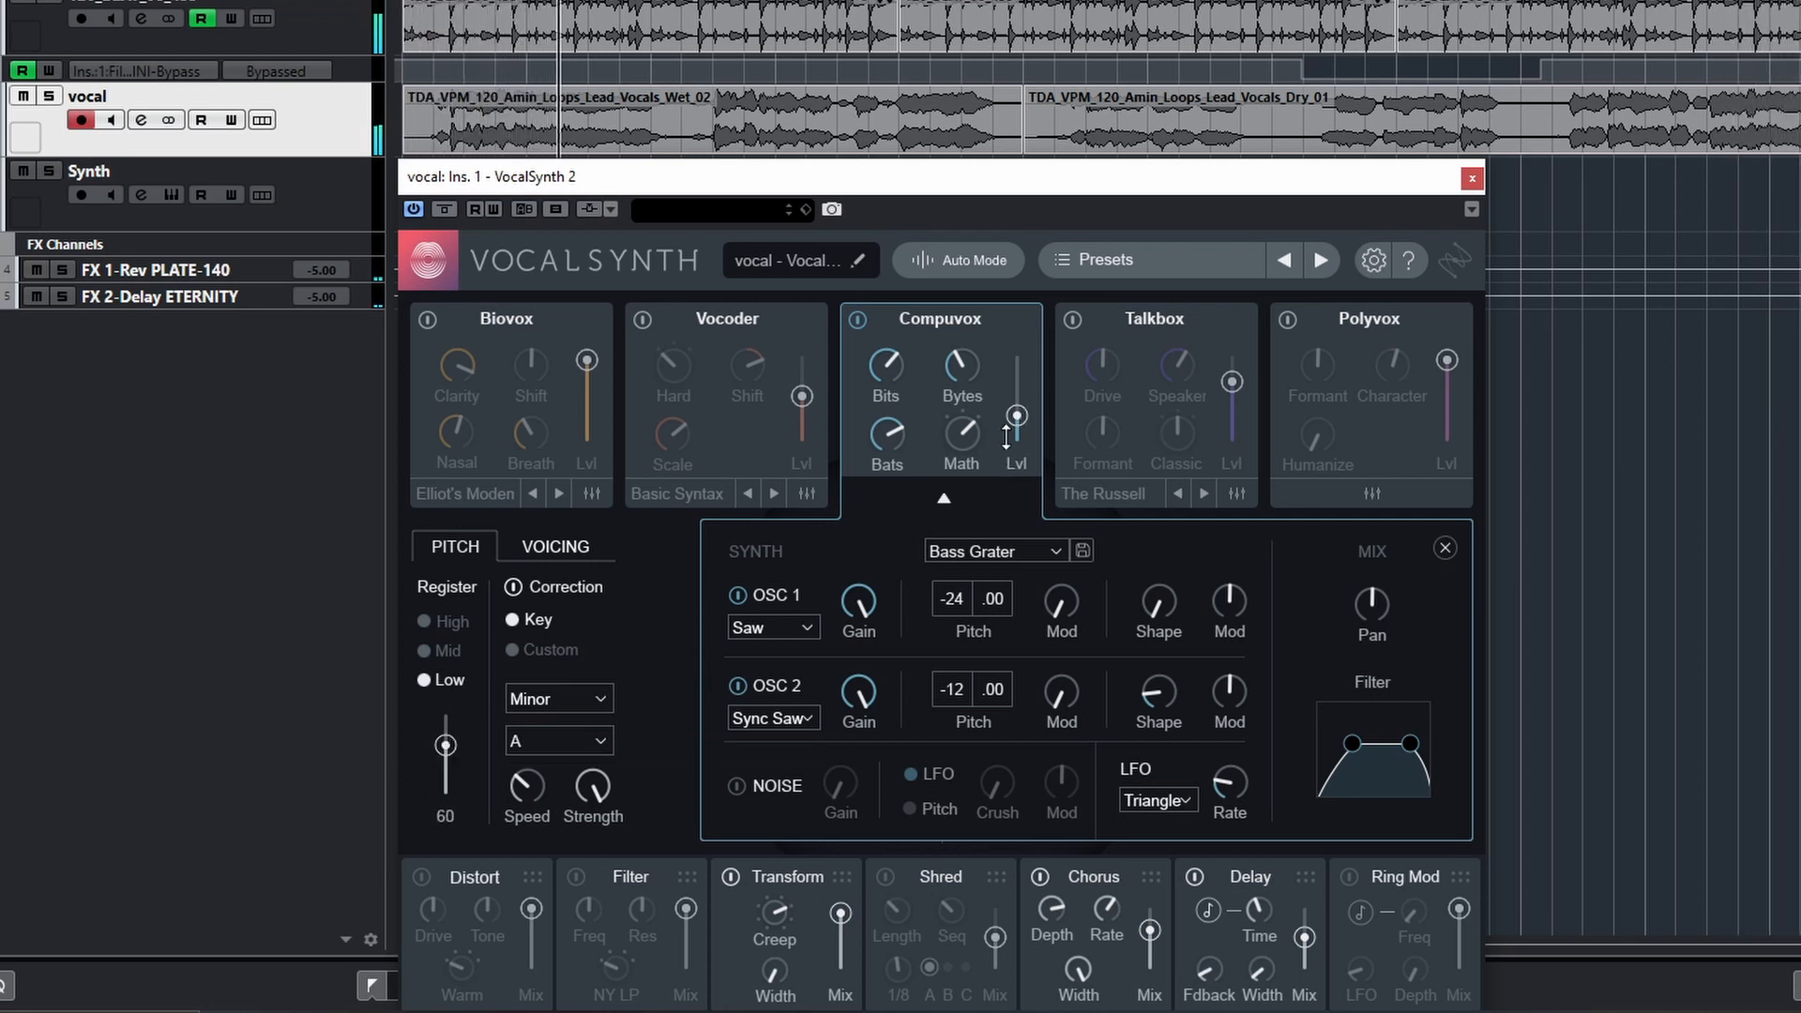
drag(1007, 437, 1006, 390)
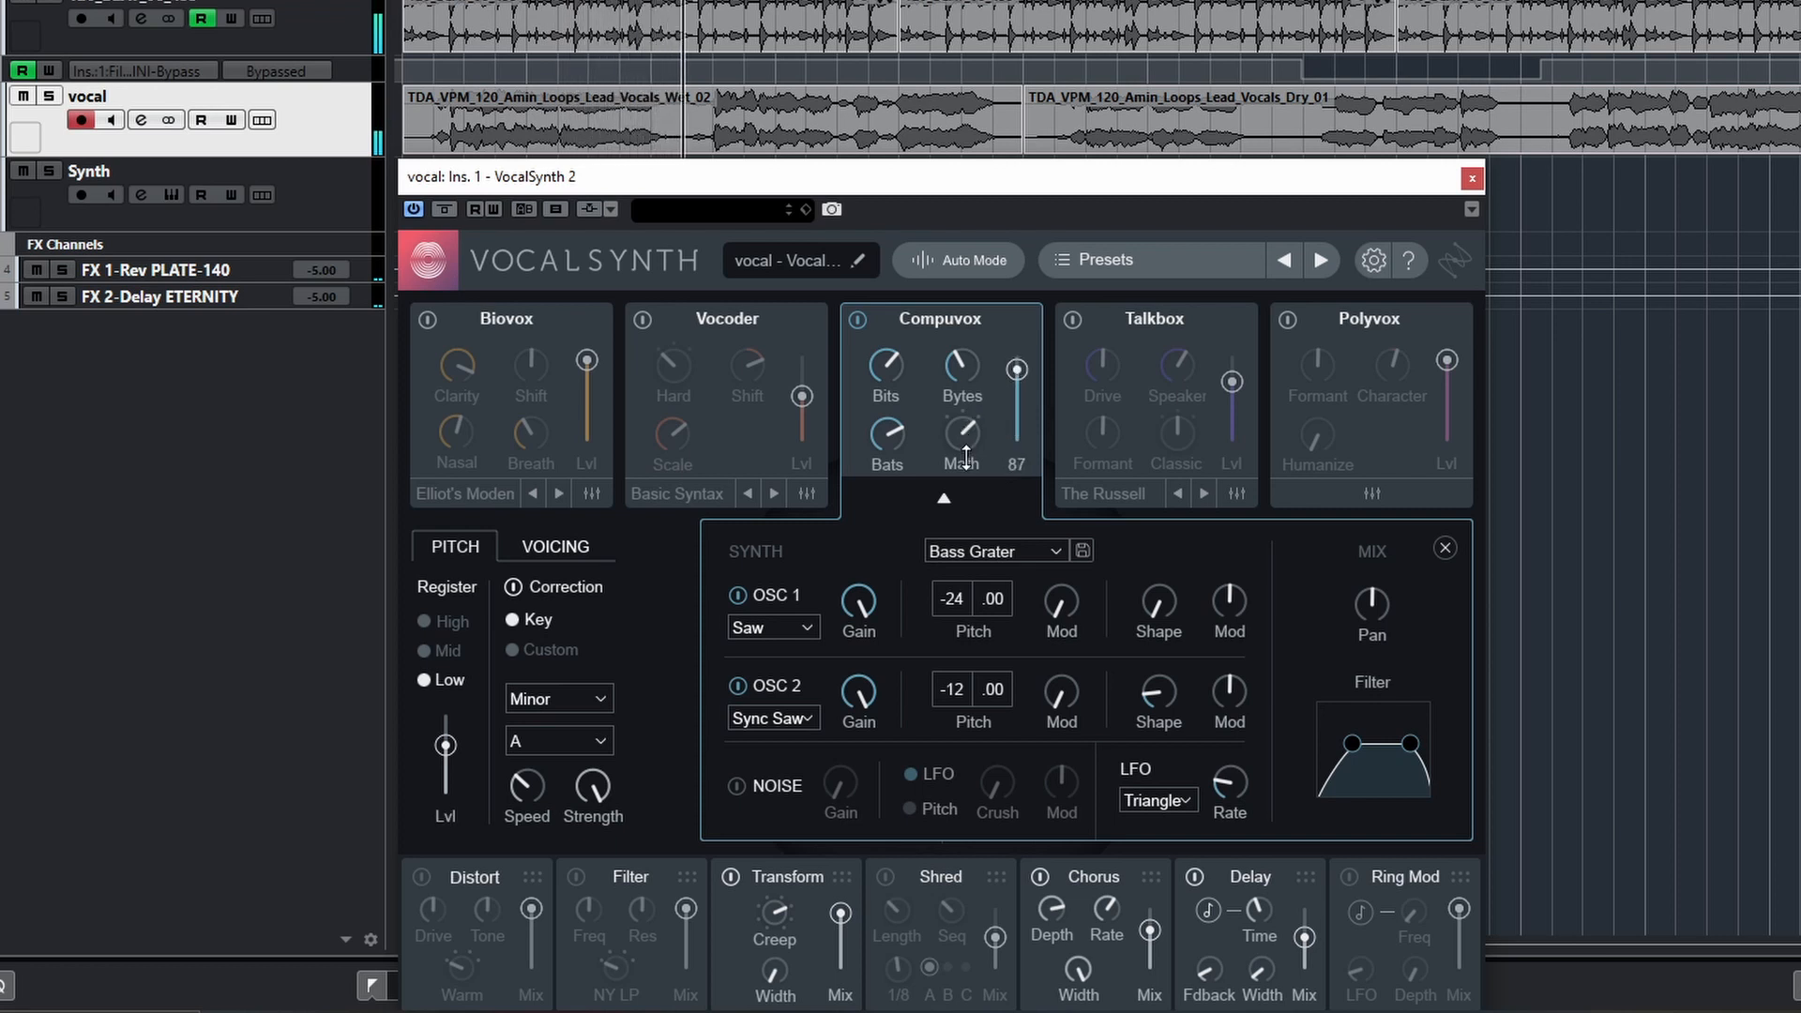
Switch Compuvox's mode to Spell and reduce its Bits to 33.
drag(966, 458, 968, 483)
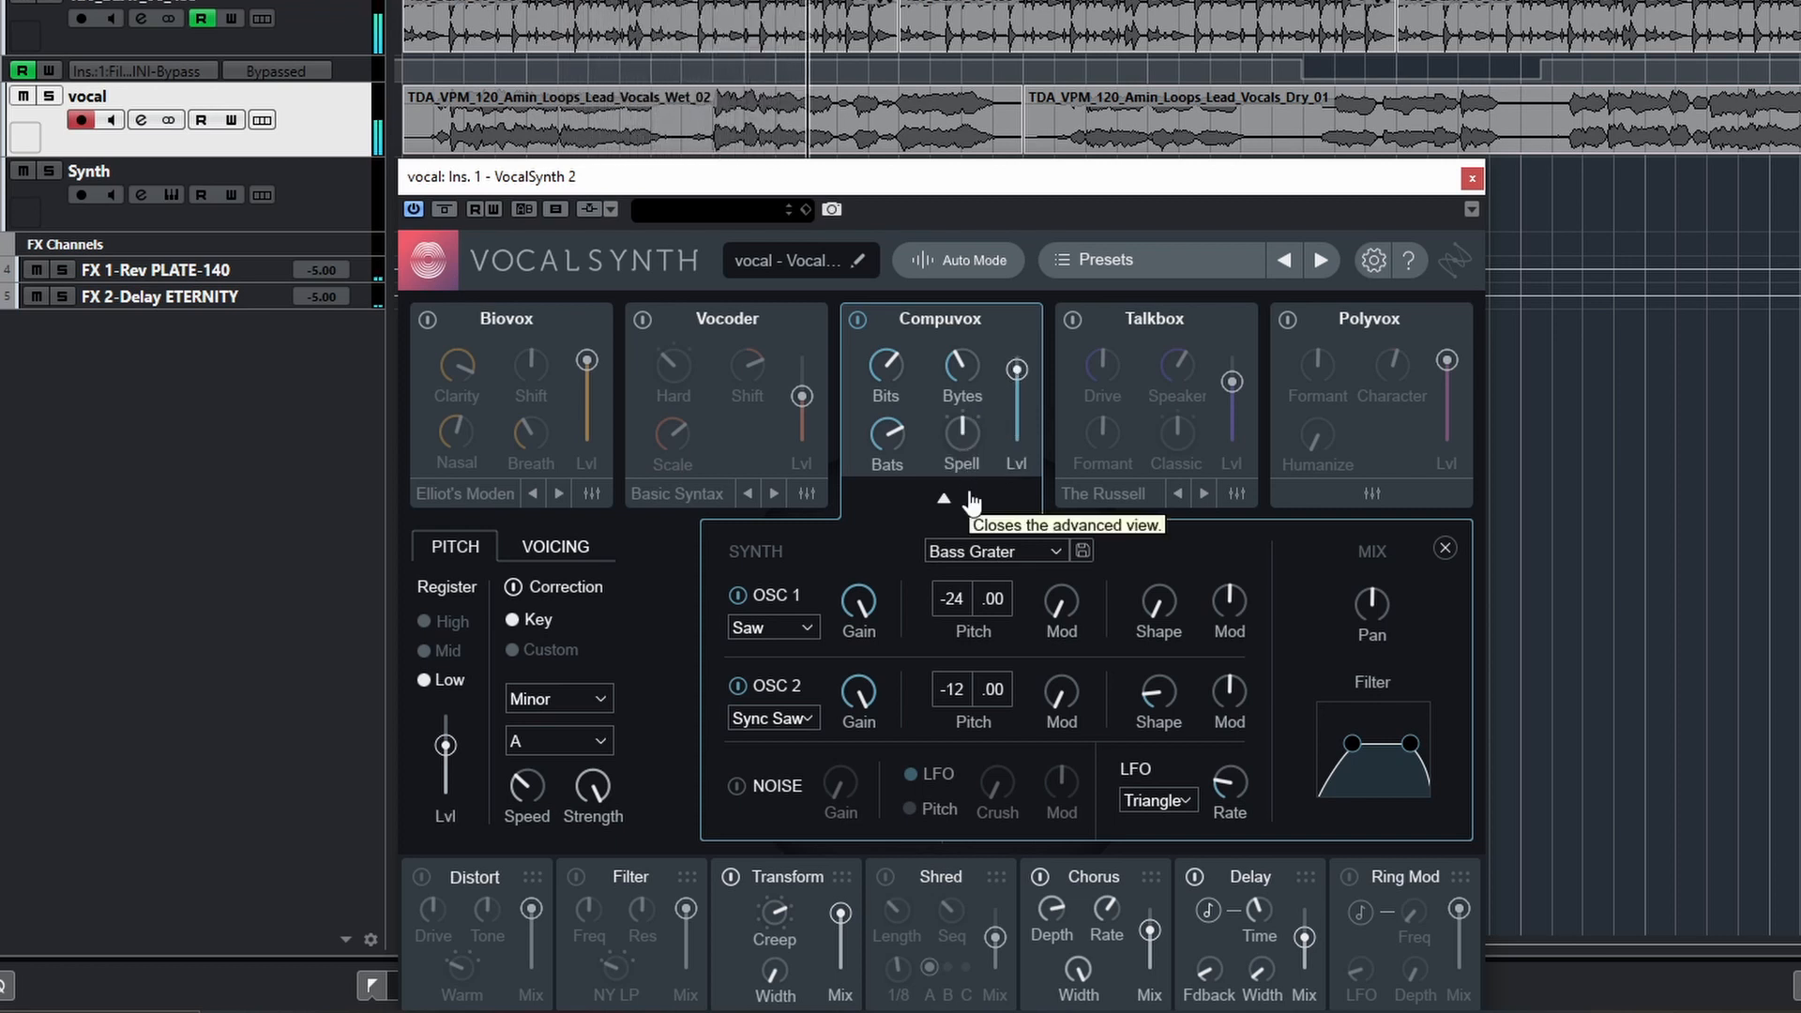
drag(886, 368, 899, 460)
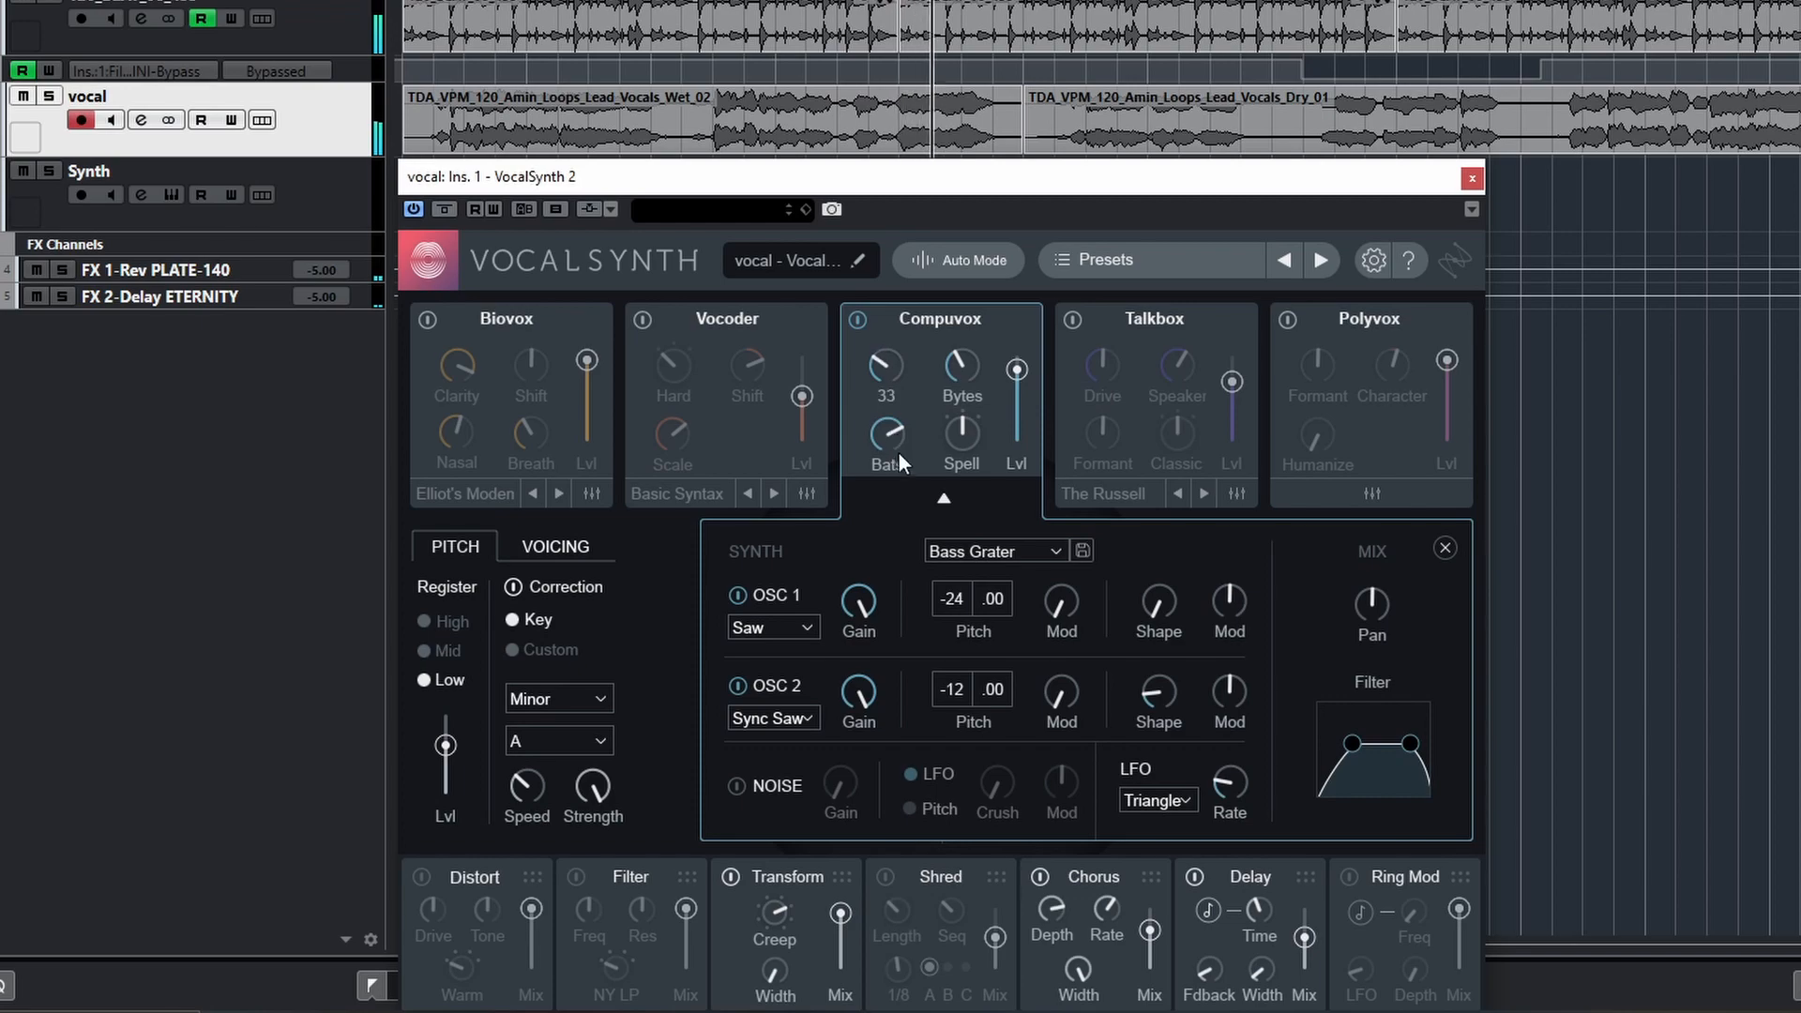
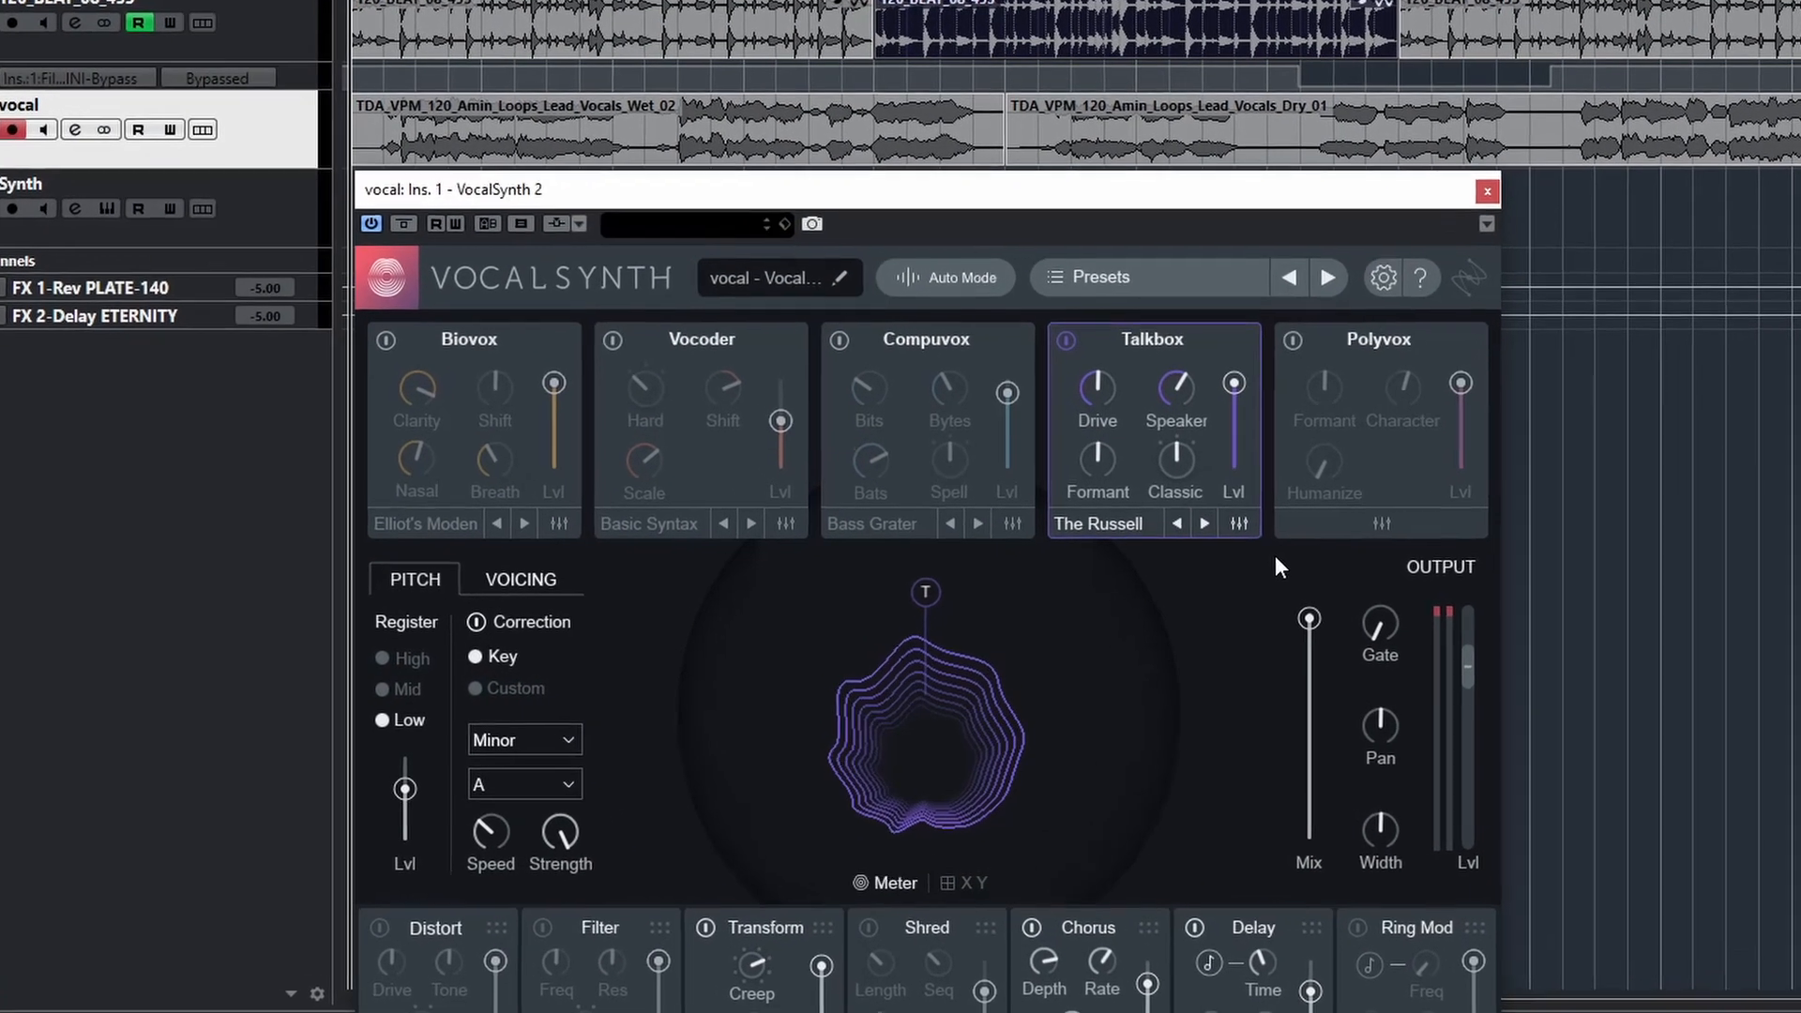
Open Talkbox's detailed synth settings.
click(1241, 525)
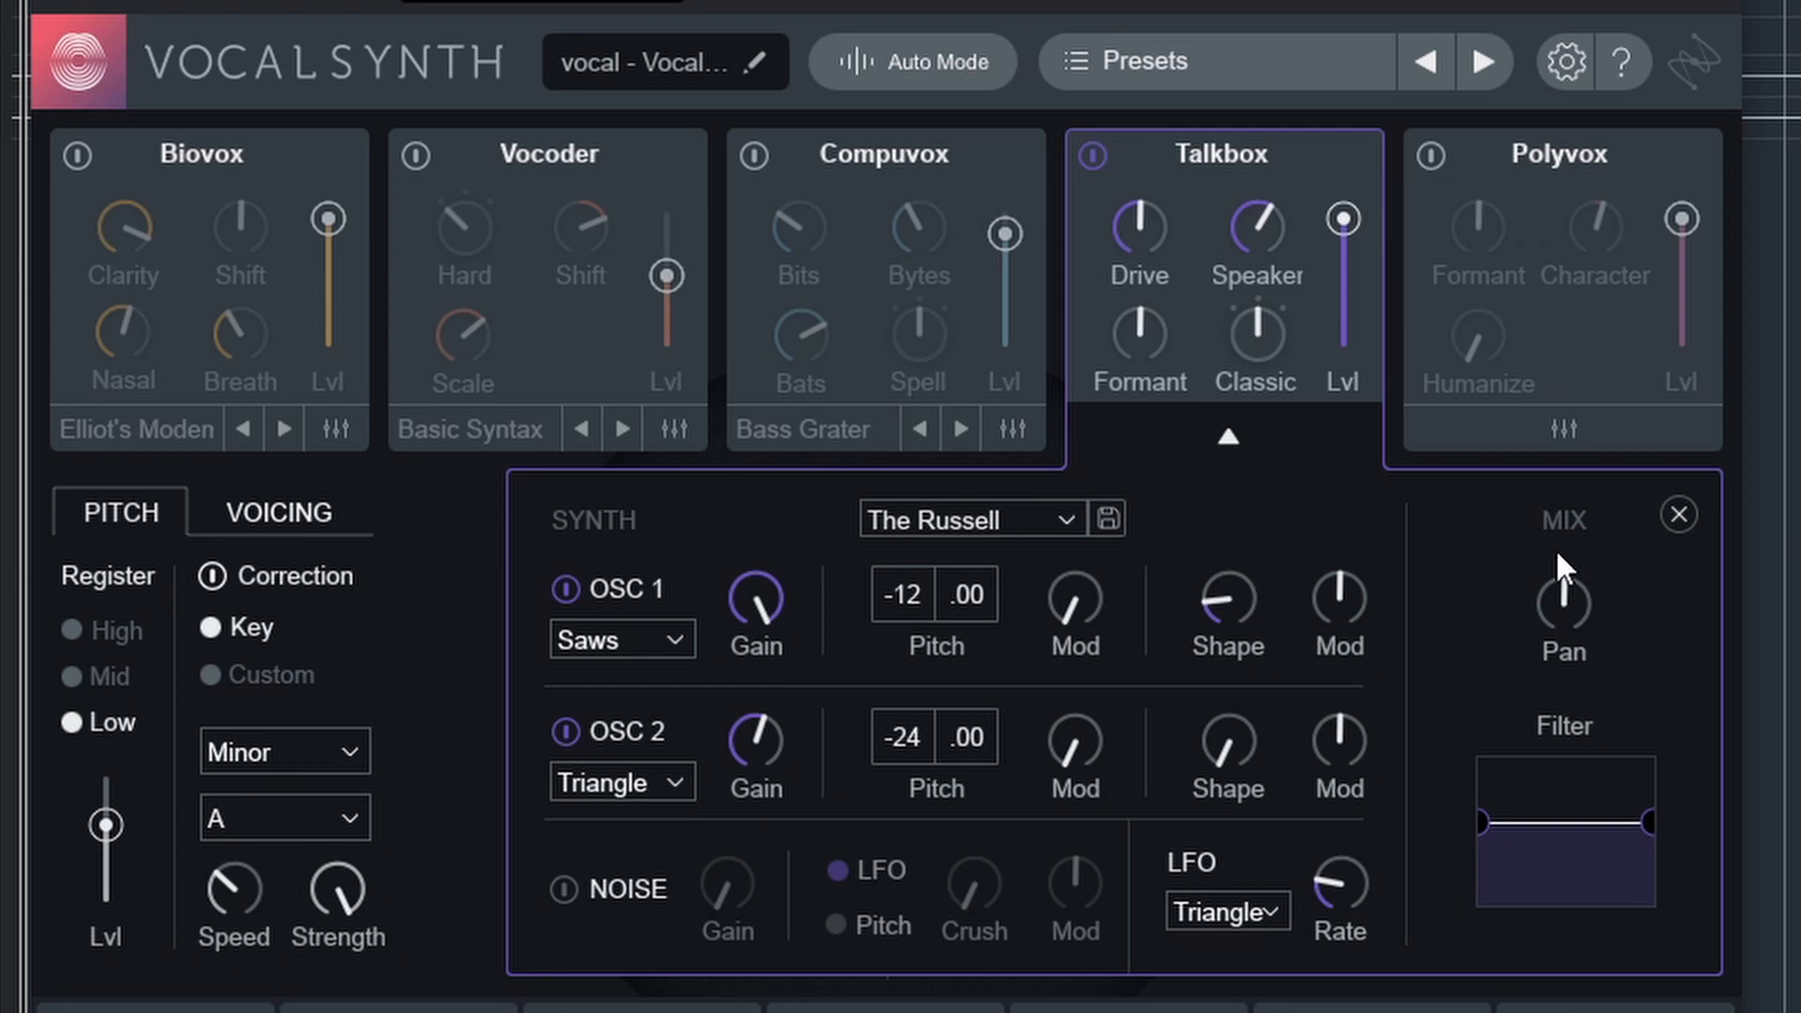
Narrow Talkbox's mix filter from both the low and high ends, and close its detailed settings.
mouse_move(1576, 601)
drag(1492, 825, 1517, 824)
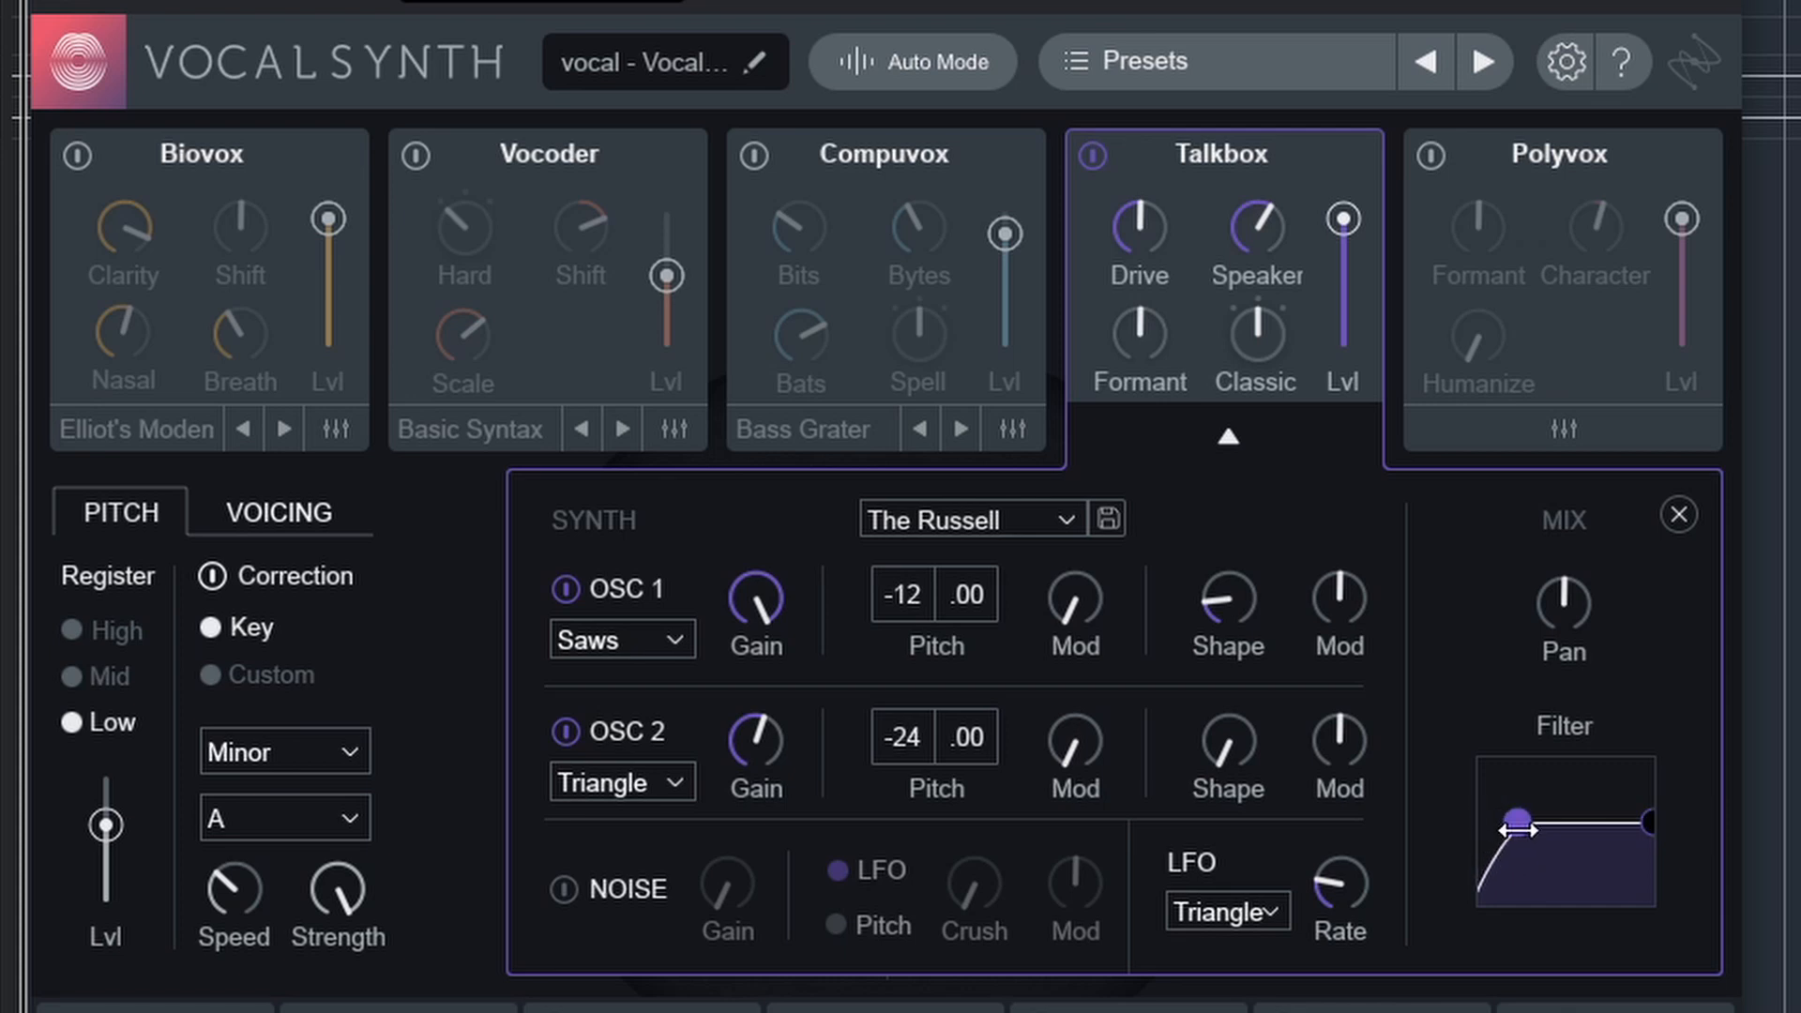
drag(1653, 817, 1628, 822)
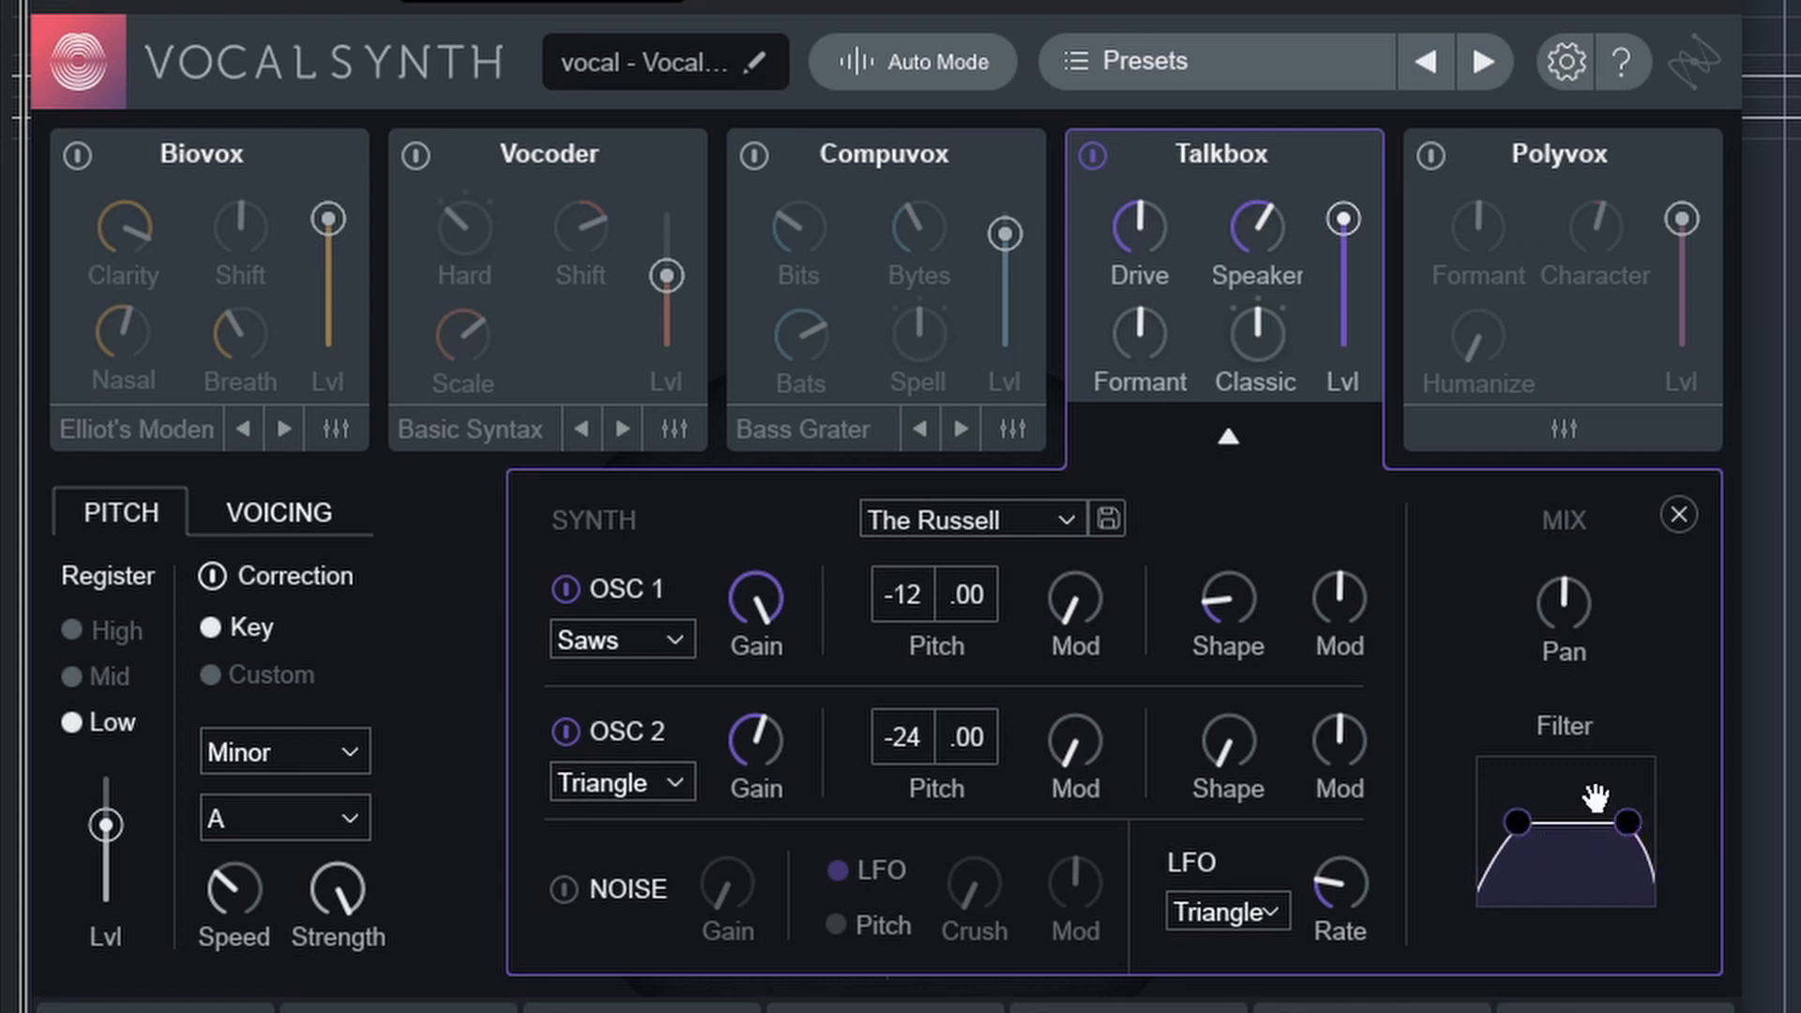
click(1679, 515)
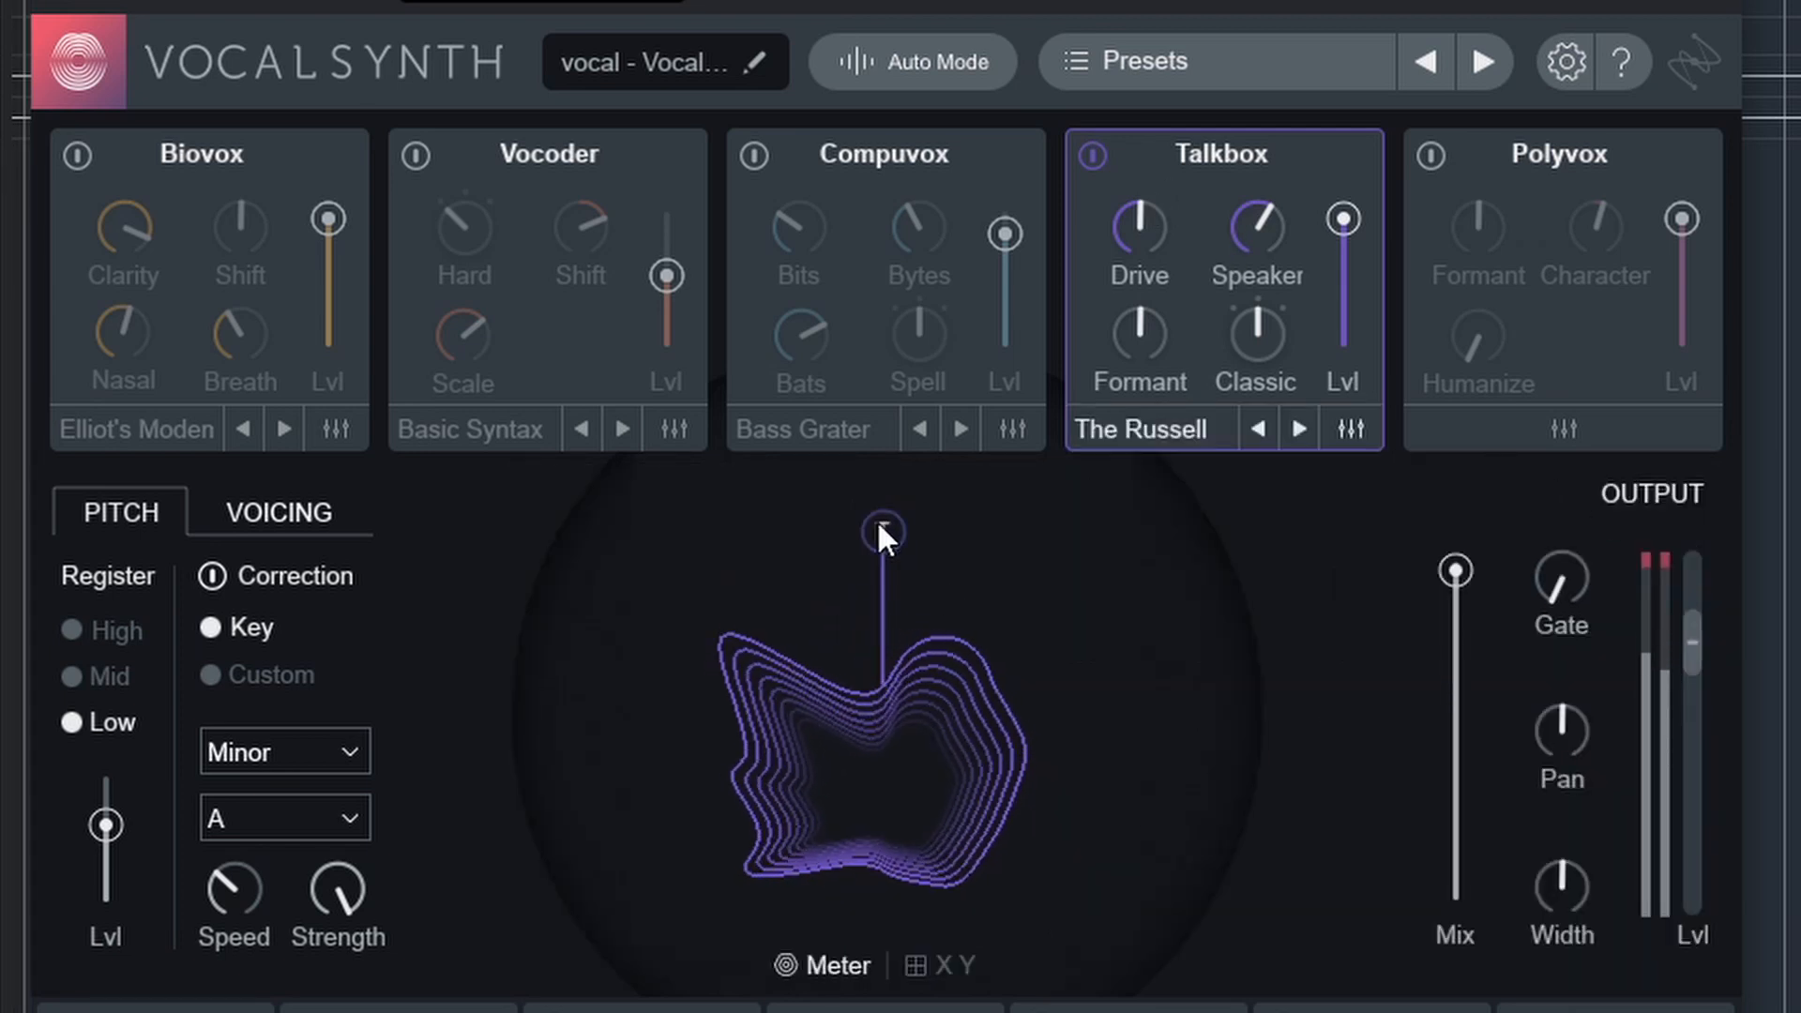
Raise Talkbox's Drive and load the Elliot's Modem preset in its synth settings.
drag(882, 633, 886, 511)
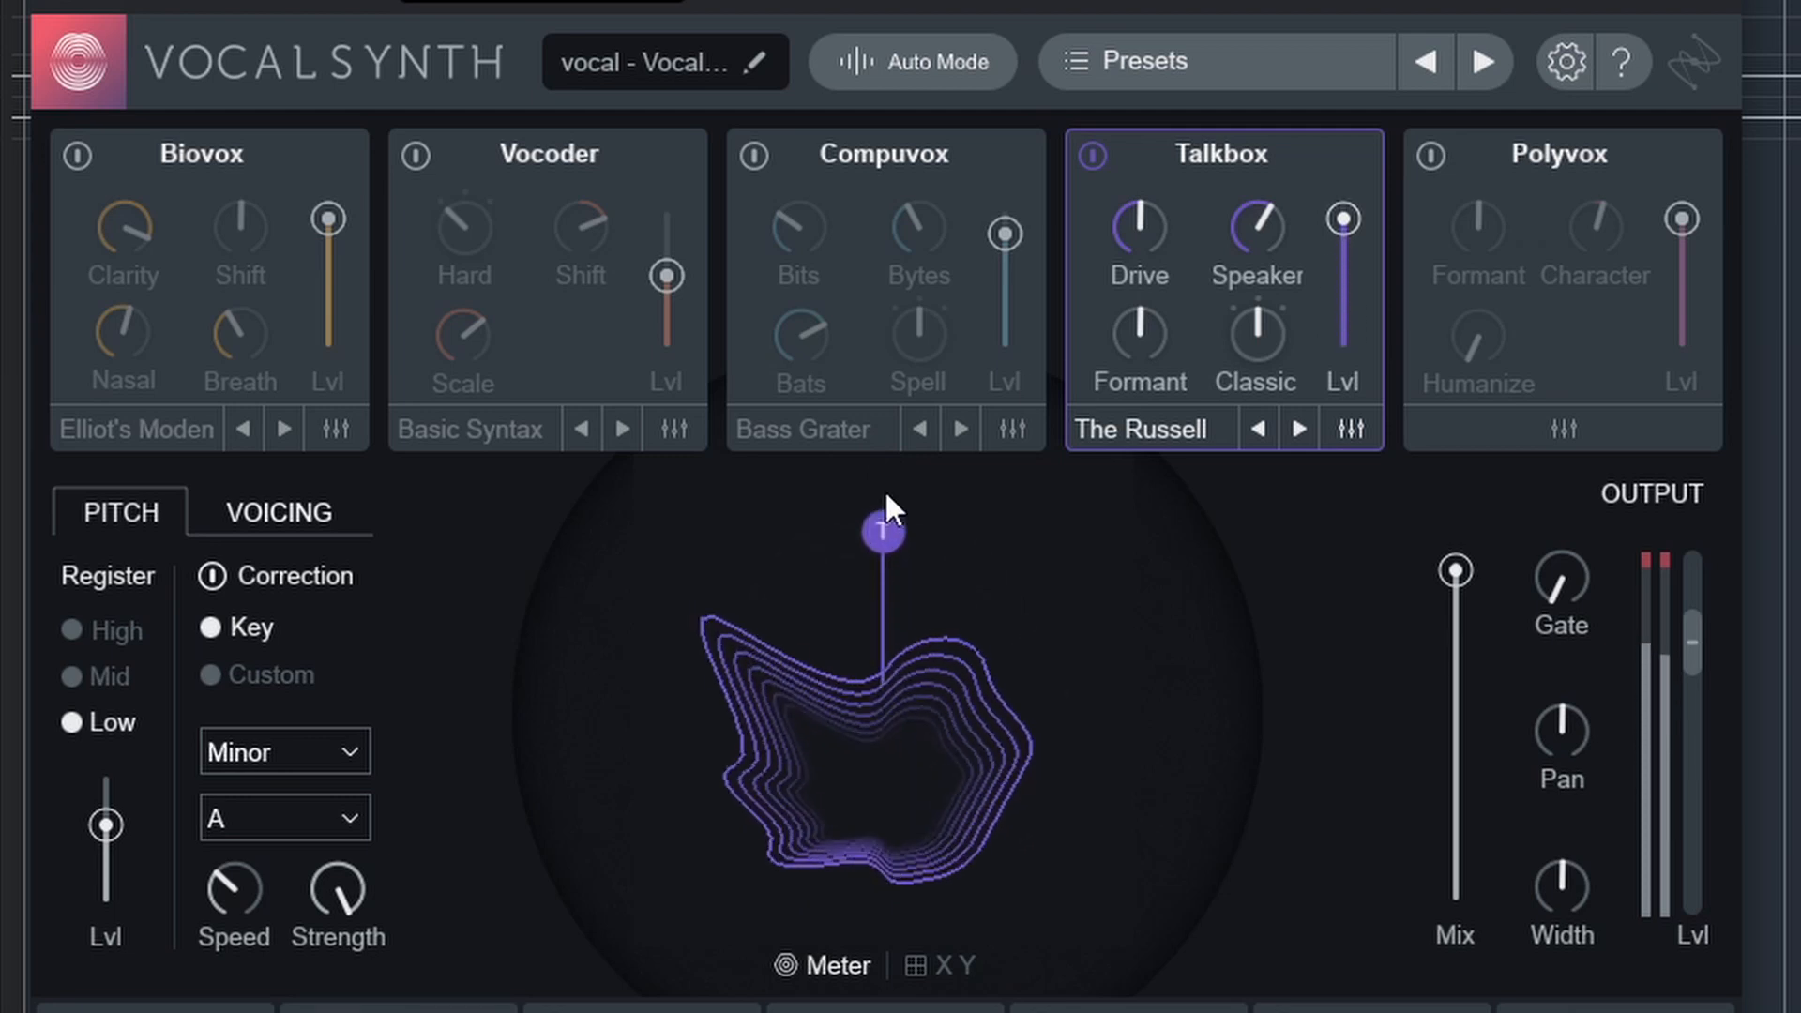
drag(1139, 227, 1138, 146)
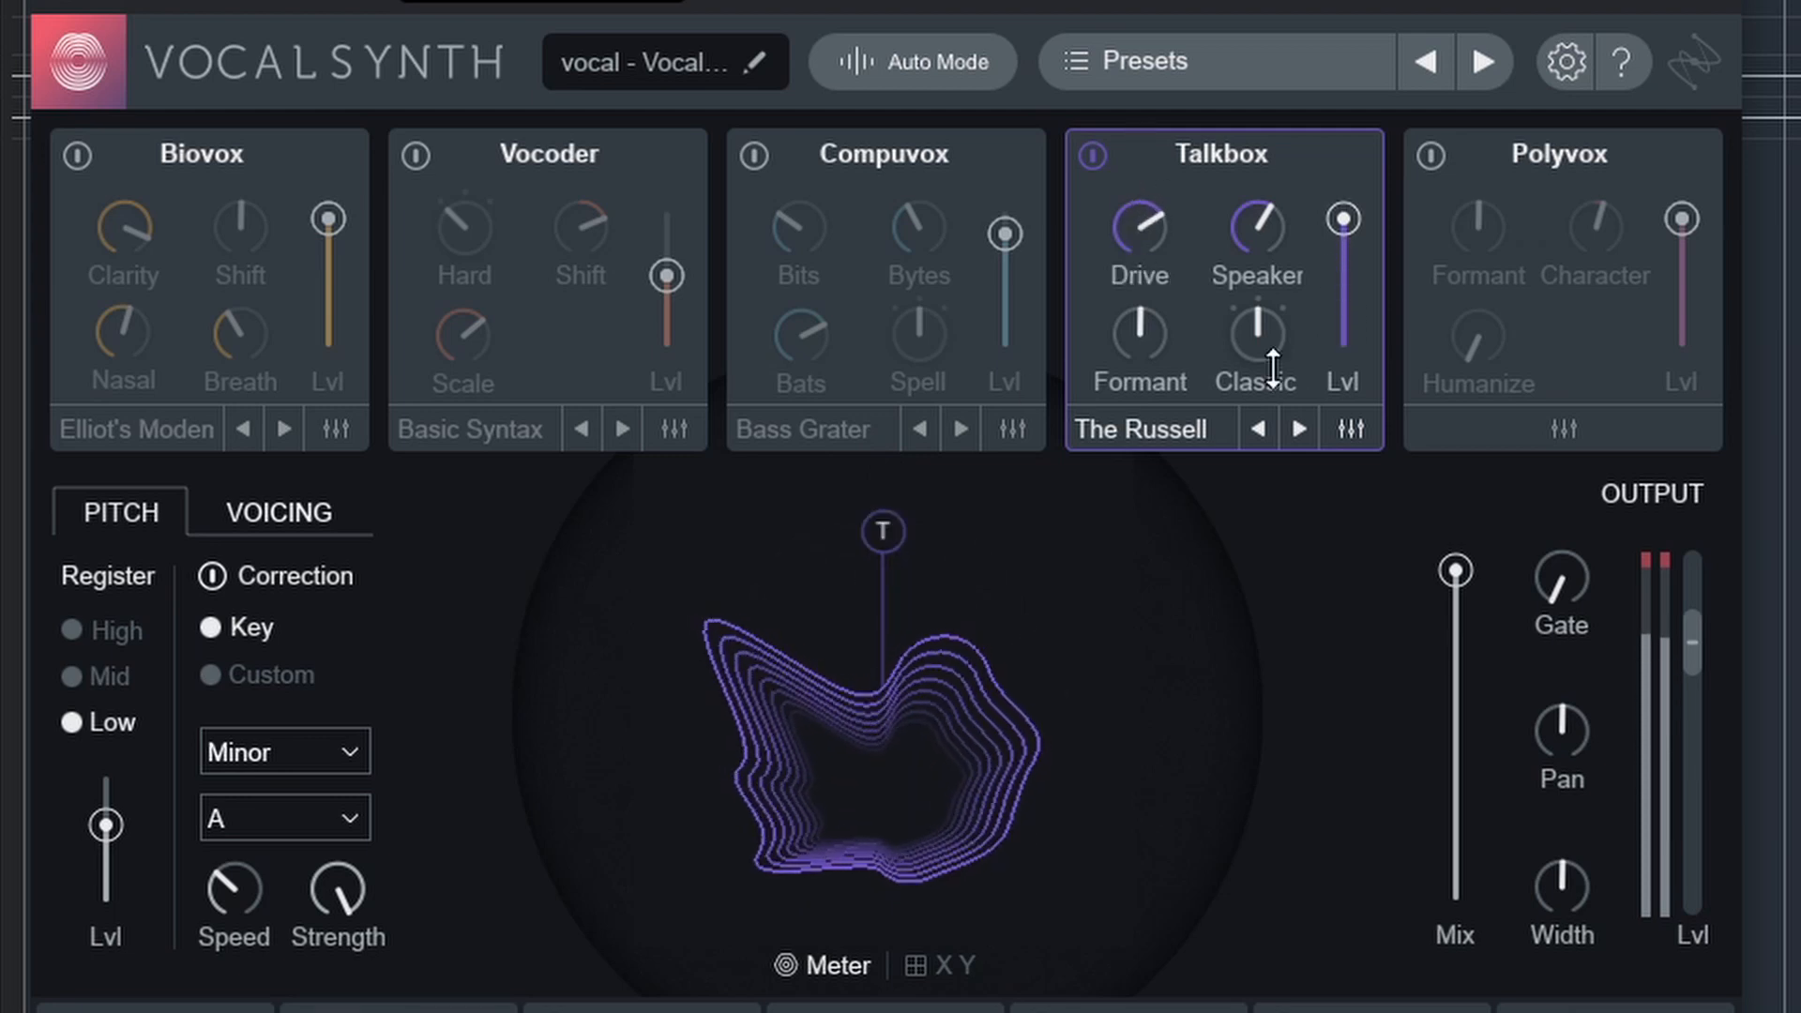
click(1352, 432)
click(1062, 520)
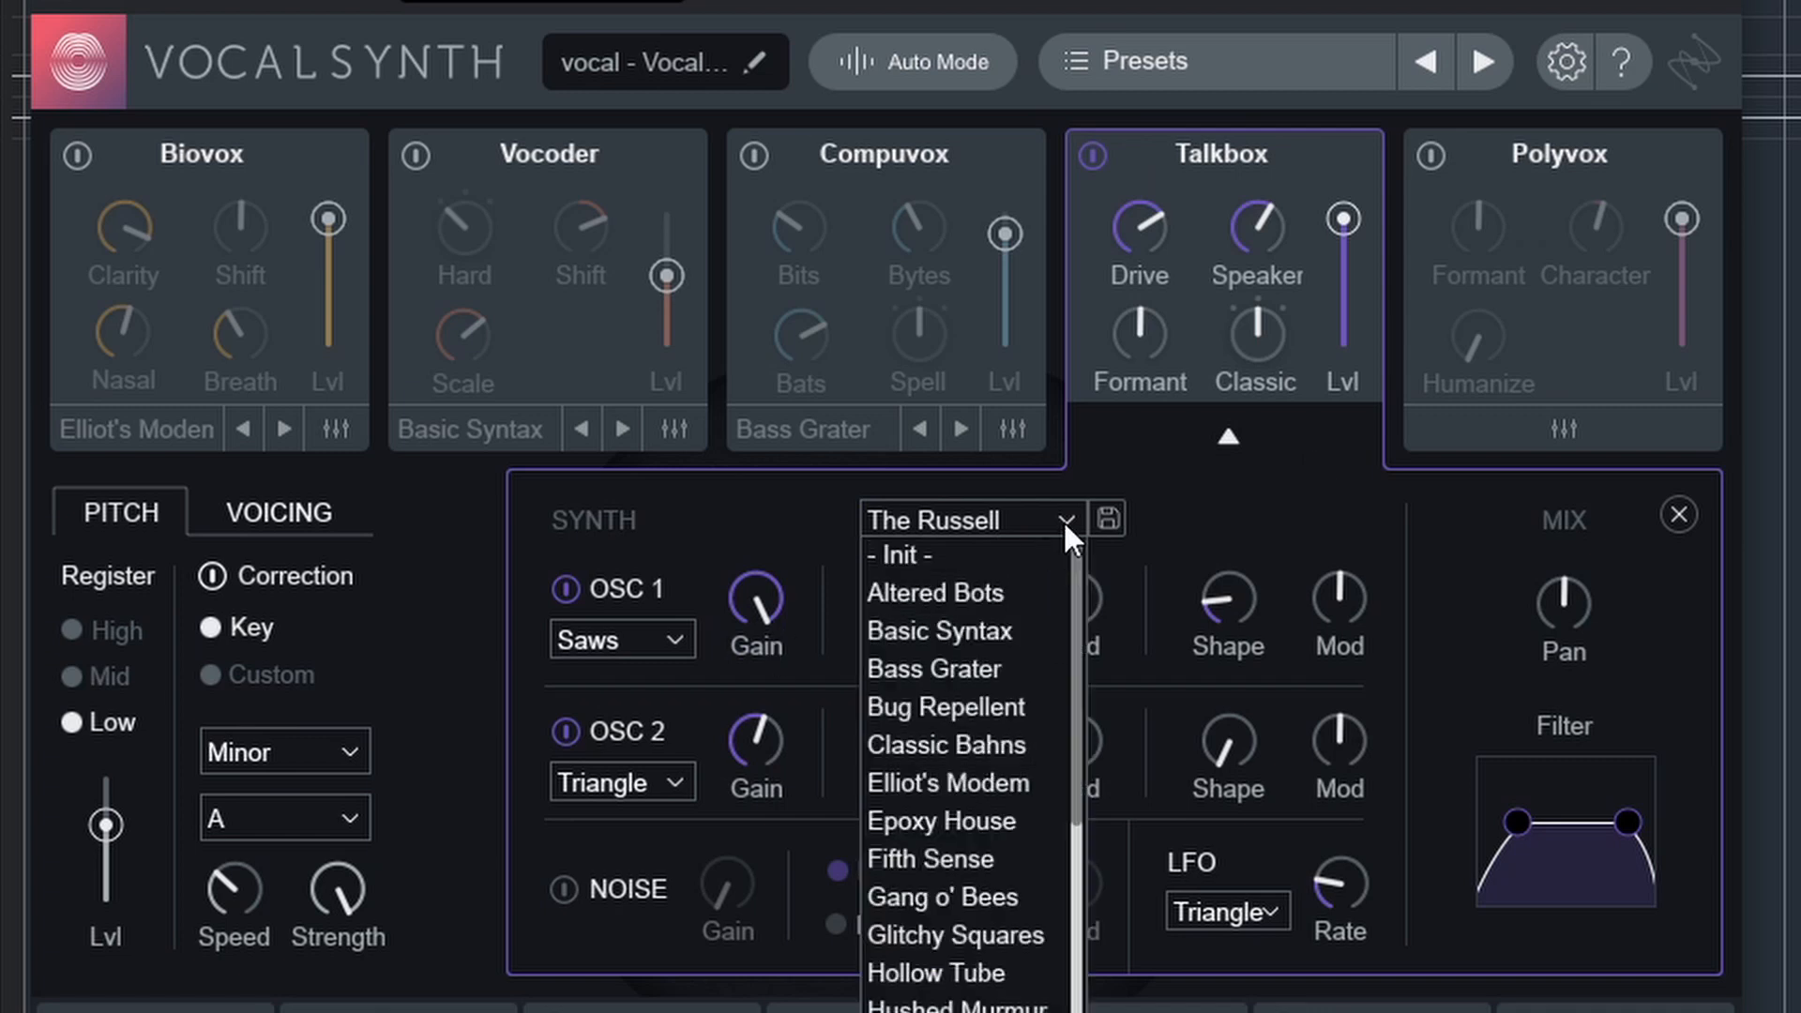
click(947, 788)
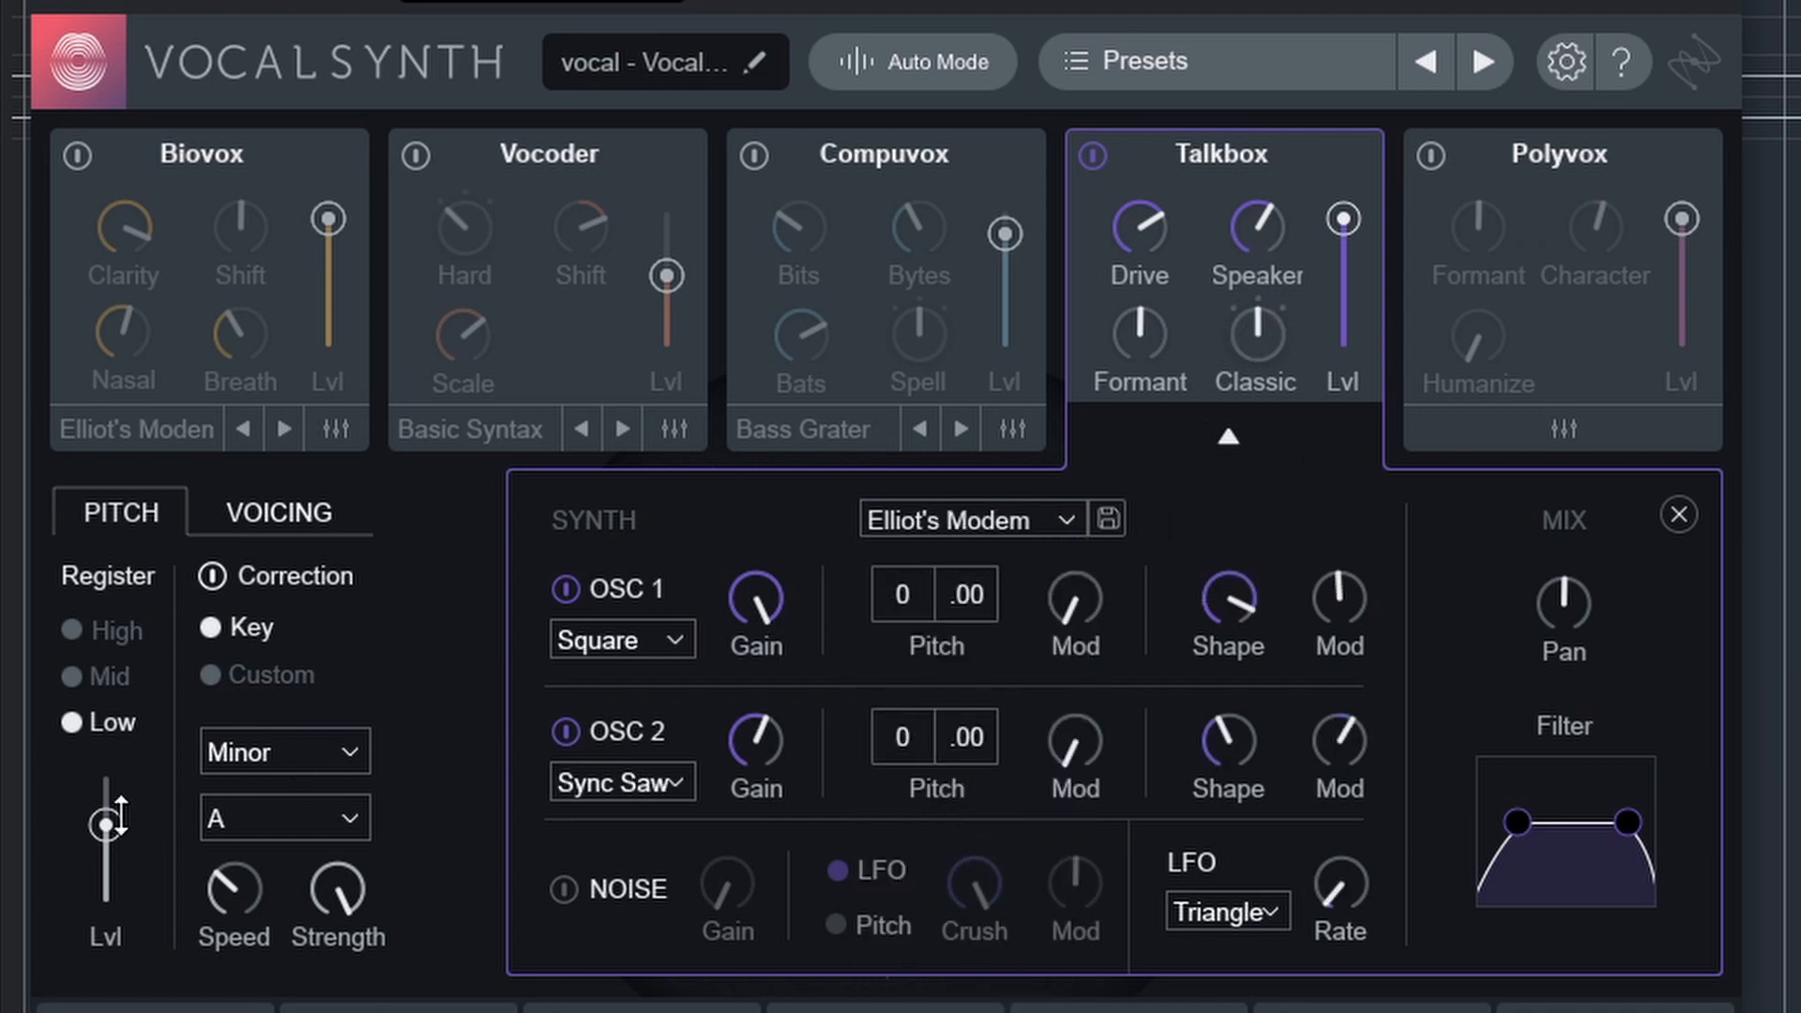
Lower the pitch register's level and narrow Talkbox's filter slightly at the high end.
drag(106, 823, 106, 863)
mouse_move(1627, 825)
mouse_down()
mouse_move(1595, 845)
mouse_move(1614, 822)
mouse_up()
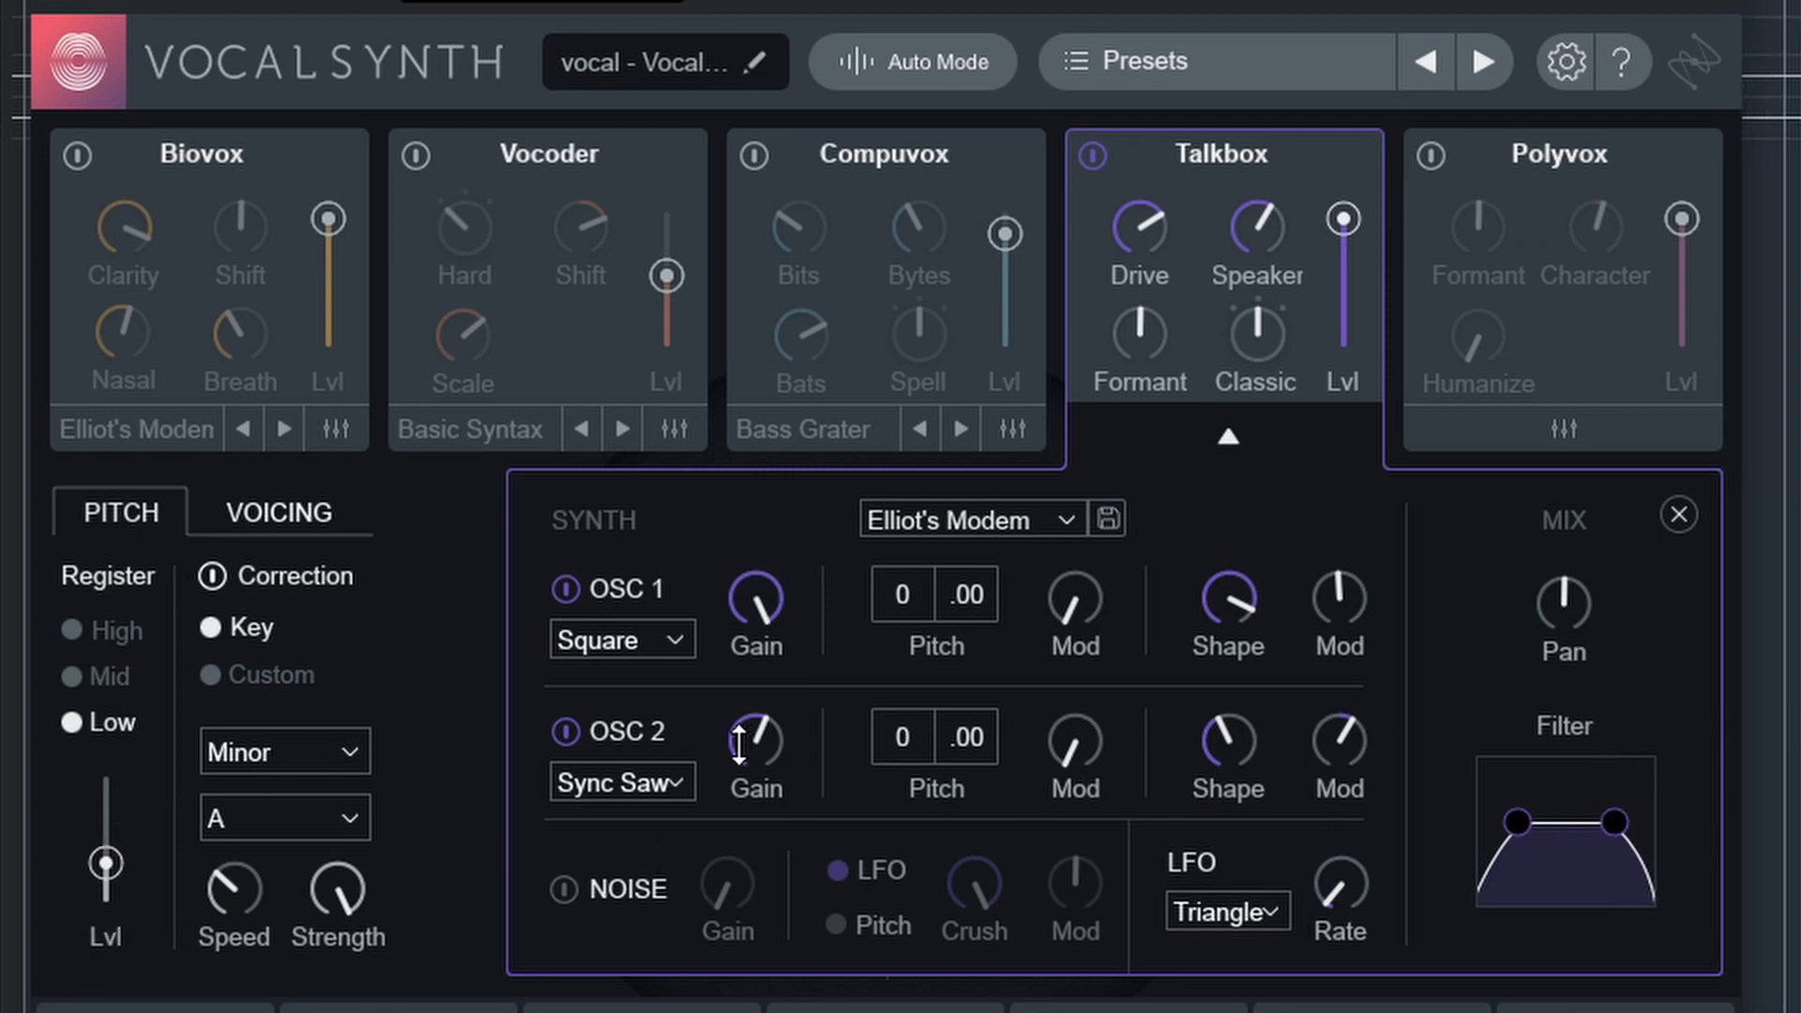
Set Talkbox's OSC 1 pitch to +4 and rebalance the levels, with the pitch register at 71 and Talkbox at about half.
drag(901, 594, 905, 522)
drag(917, 615, 915, 588)
mouse_move(1344, 220)
mouse_down()
mouse_move(1347, 340)
mouse_move(1344, 241)
mouse_up()
drag(108, 876, 107, 824)
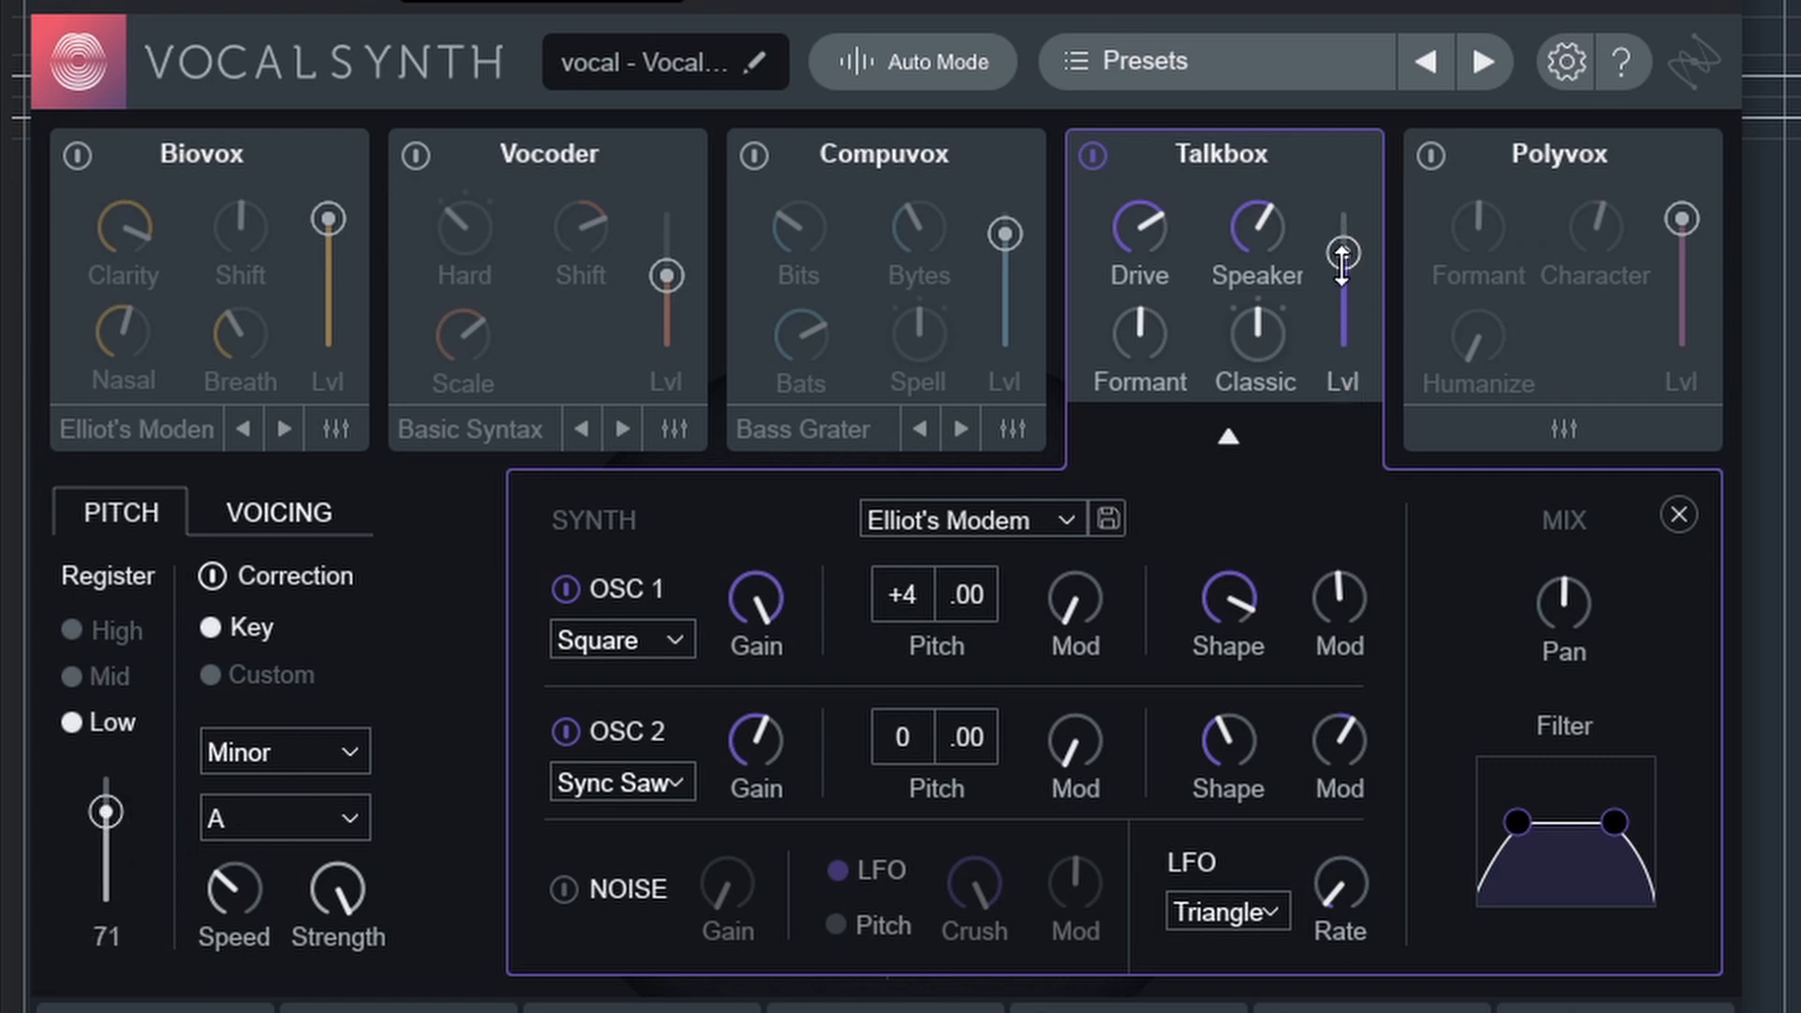
drag(1343, 253, 1344, 282)
Switch Talkbox's mode to Bright, raise Formant slightly, and set Speaker to 92 and Drive to 64.
drag(1262, 324, 1289, 157)
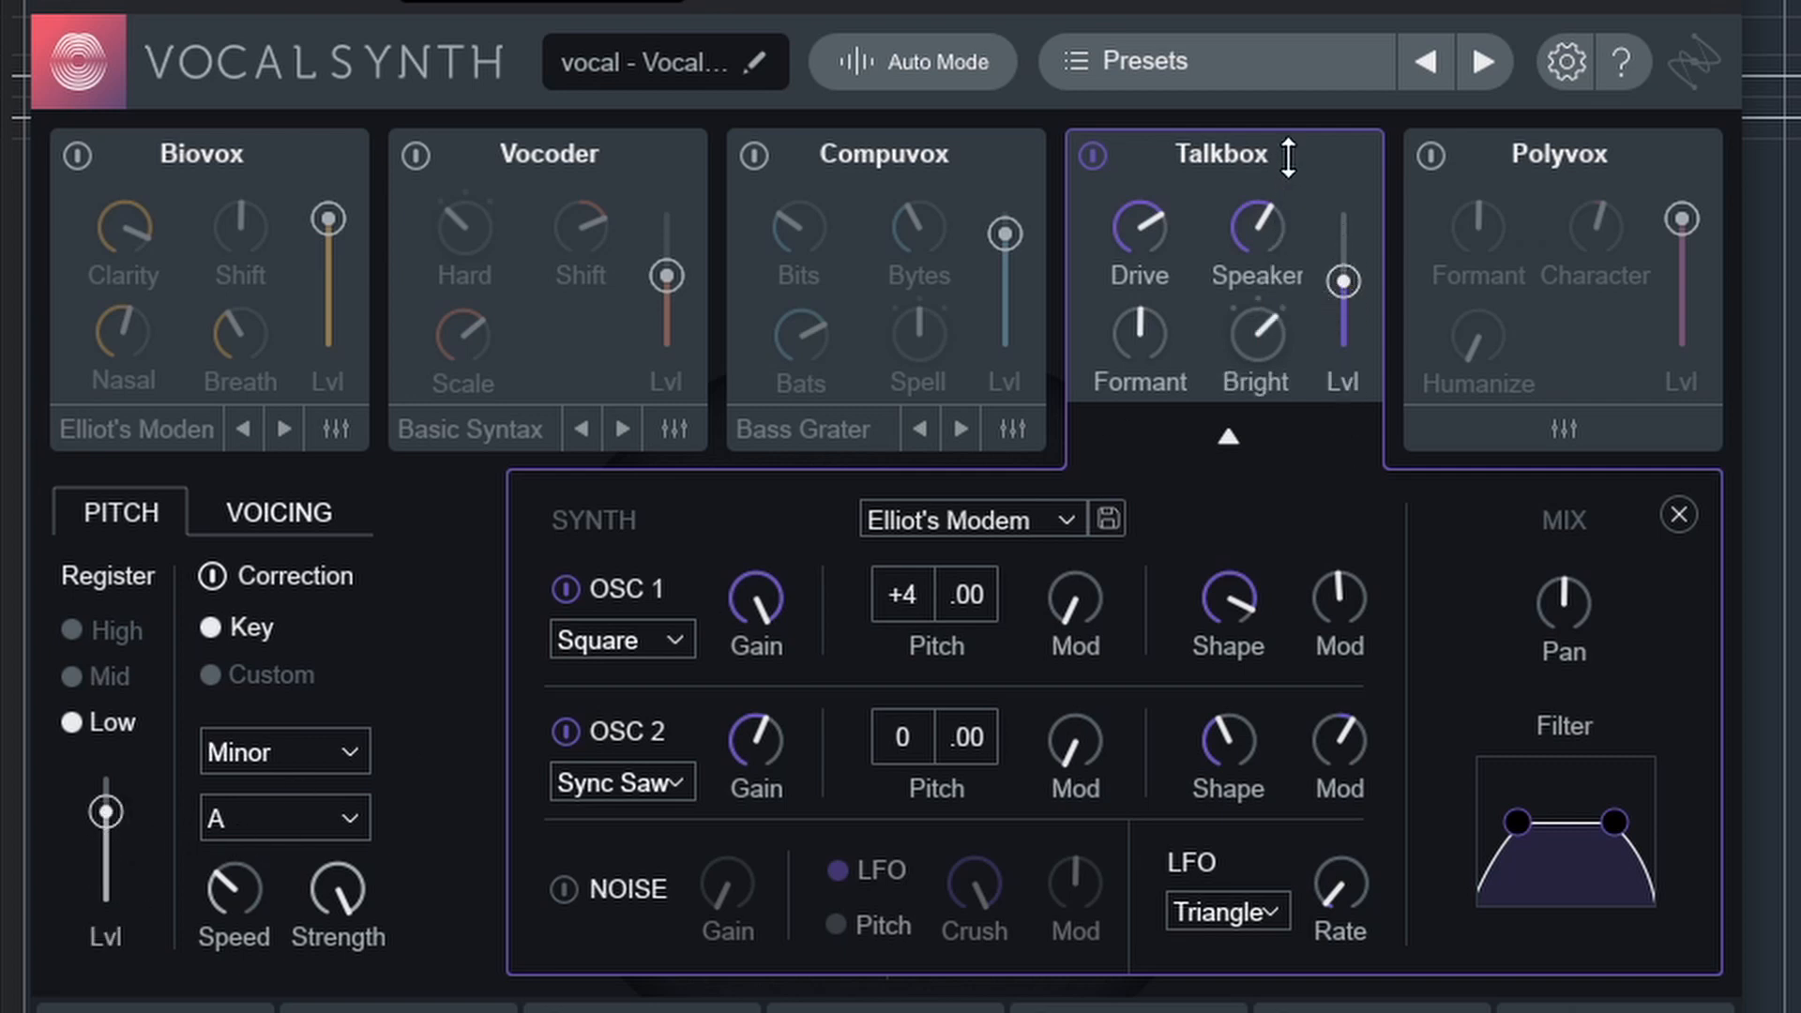
drag(1138, 336, 1130, 312)
mouse_move(1146, 222)
drag(1141, 220, 1161, 391)
drag(1257, 227, 1226, 179)
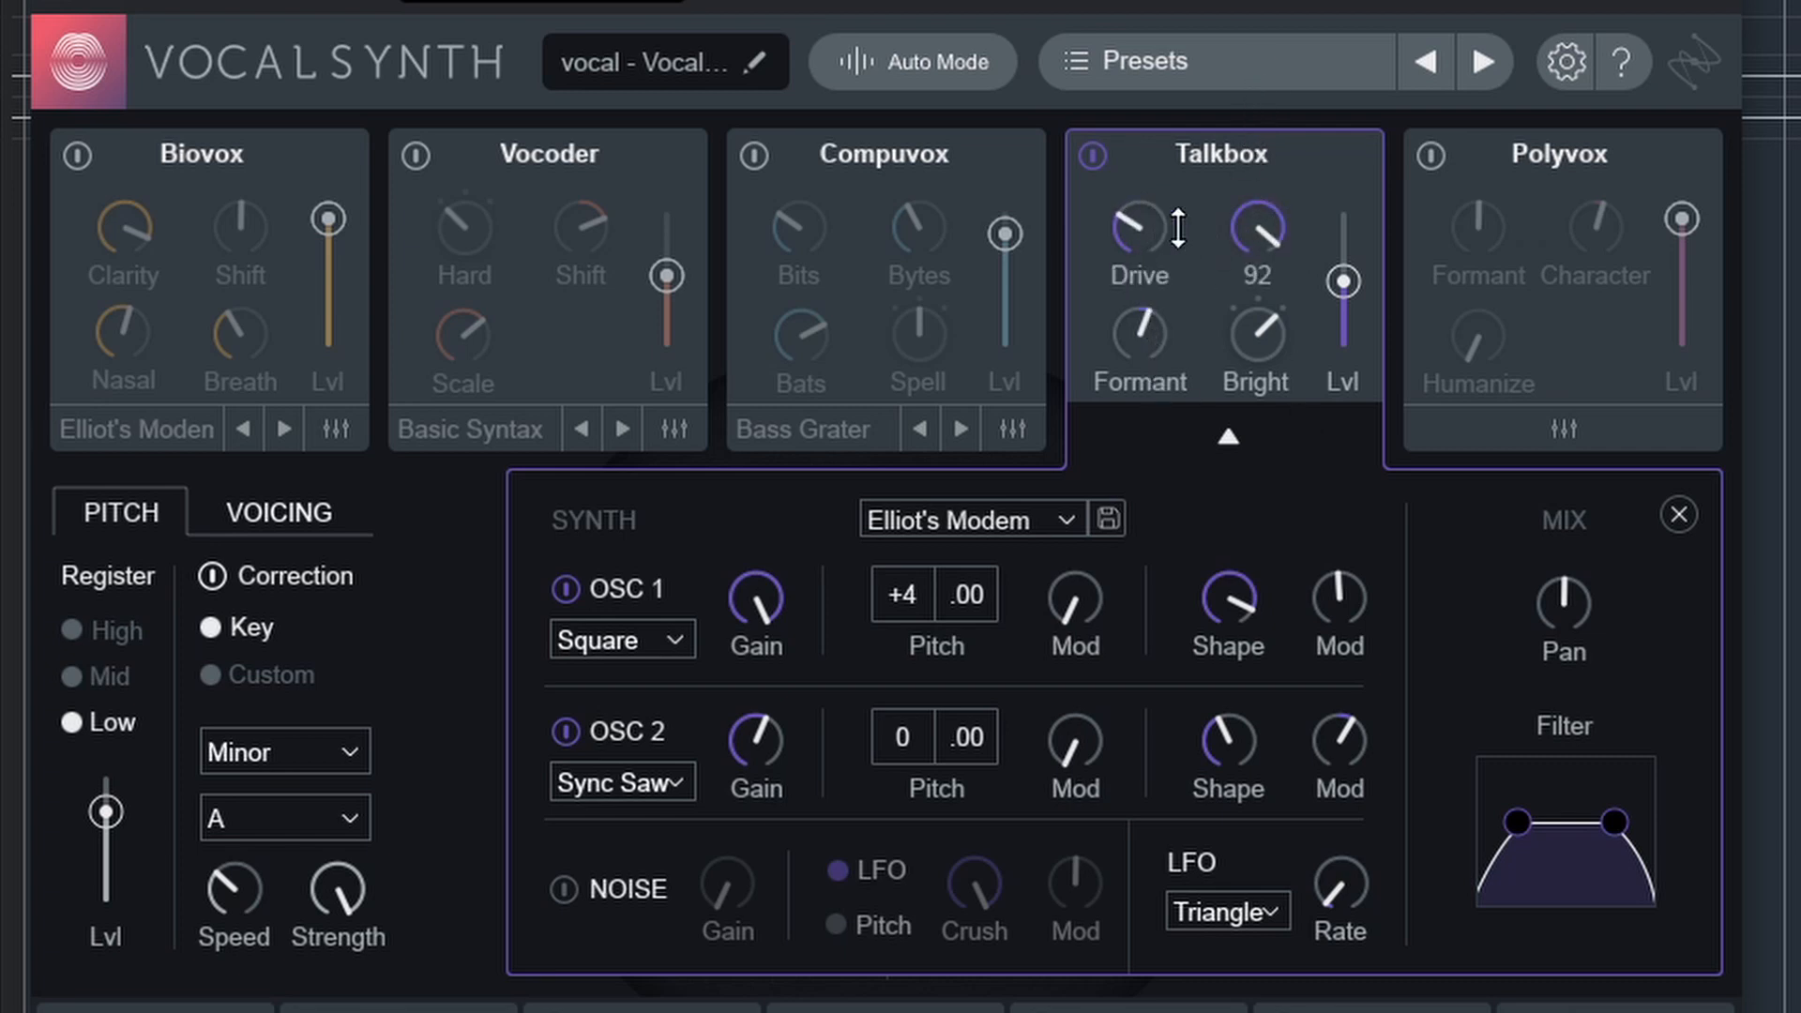
drag(1140, 228, 1163, 77)
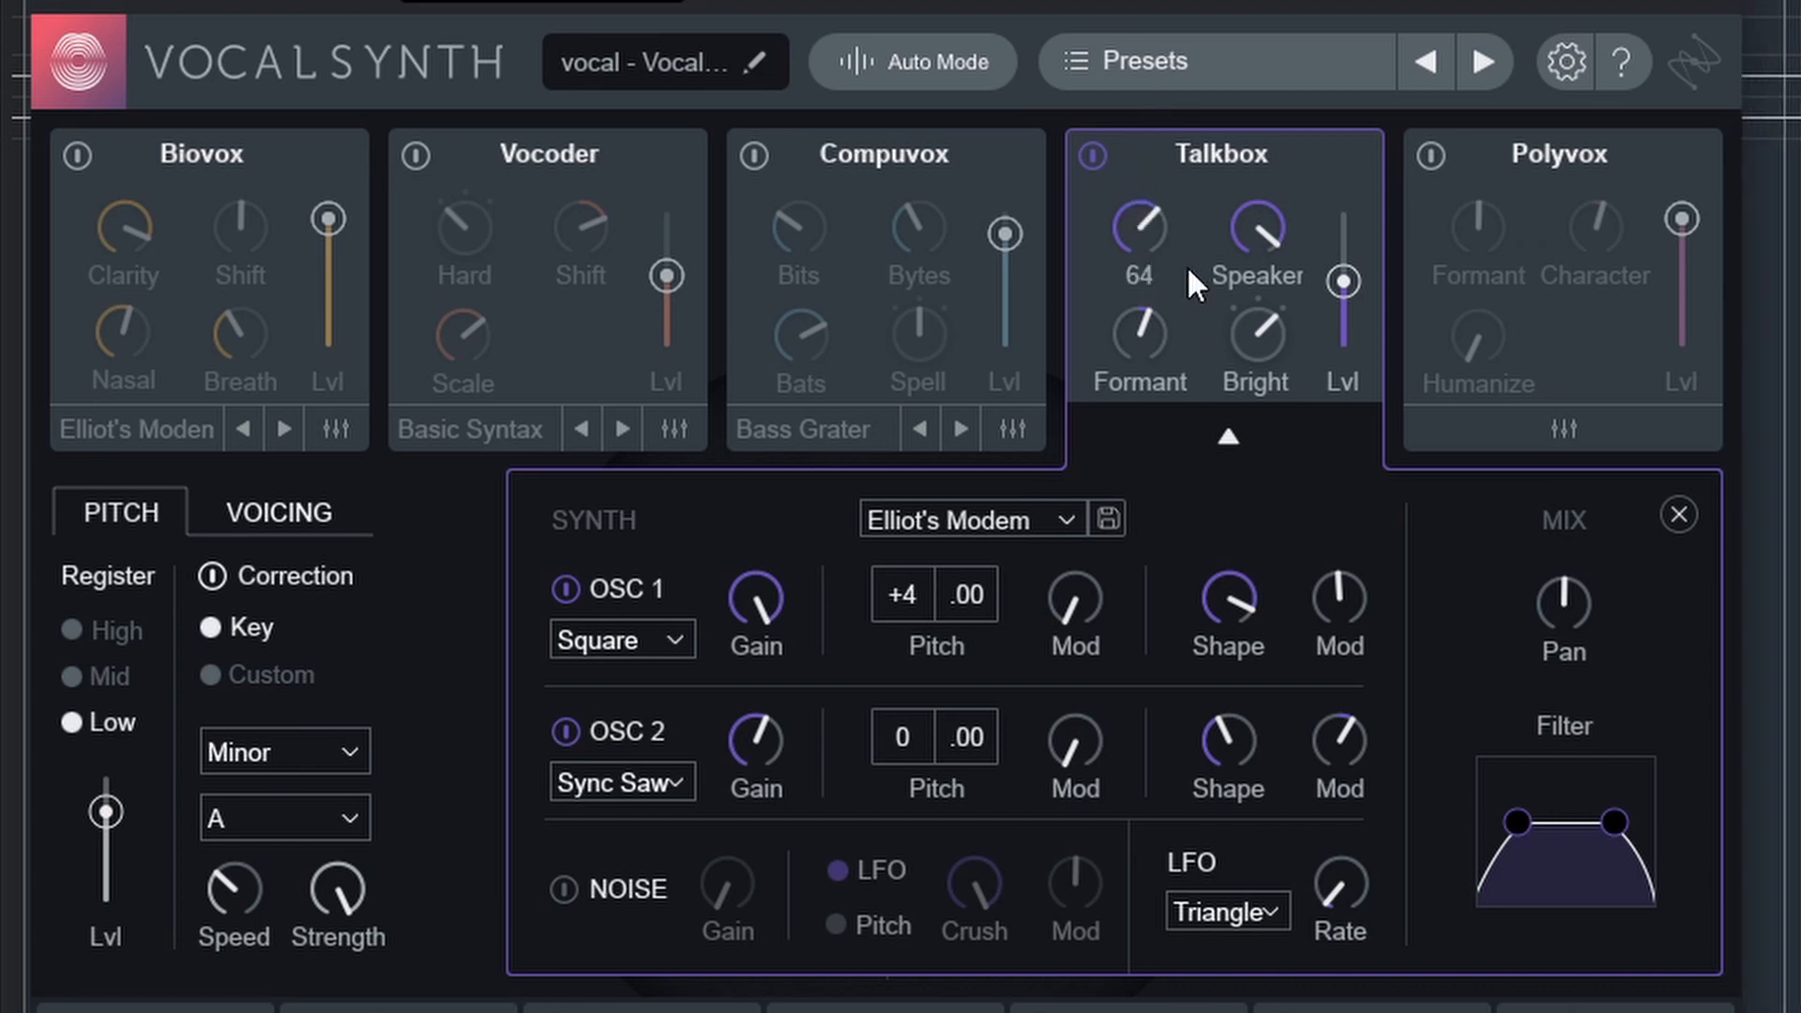
Set Talkbox's OSC 1 pitch to +7 and OSC 2 pitch to -5, and raise the module's Formant and level.
drag(1140, 334, 1141, 286)
drag(908, 594, 915, 568)
drag(909, 723, 921, 844)
mouse_move(911, 591)
mouse_down()
mouse_move(909, 552)
mouse_move(911, 568)
mouse_up()
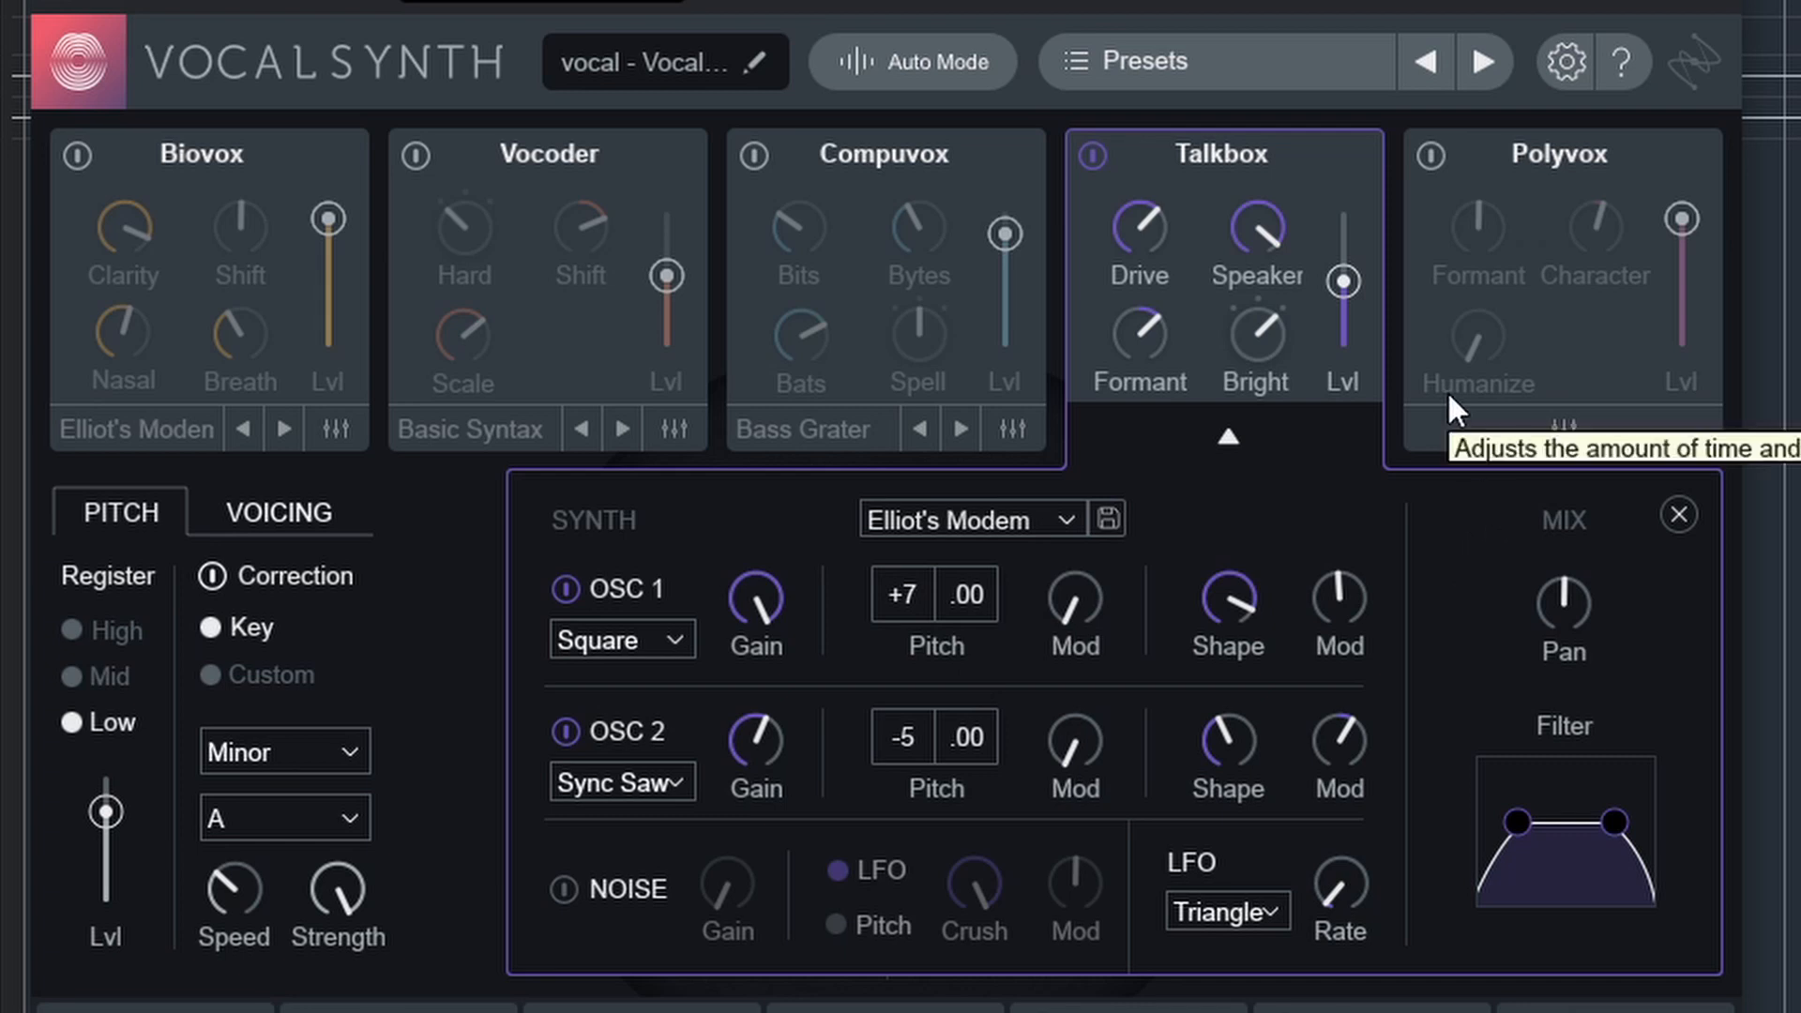
mouse_move(1343, 281)
mouse_down()
mouse_move(1355, 188)
mouse_move(1368, 351)
mouse_move(1354, 255)
mouse_up()
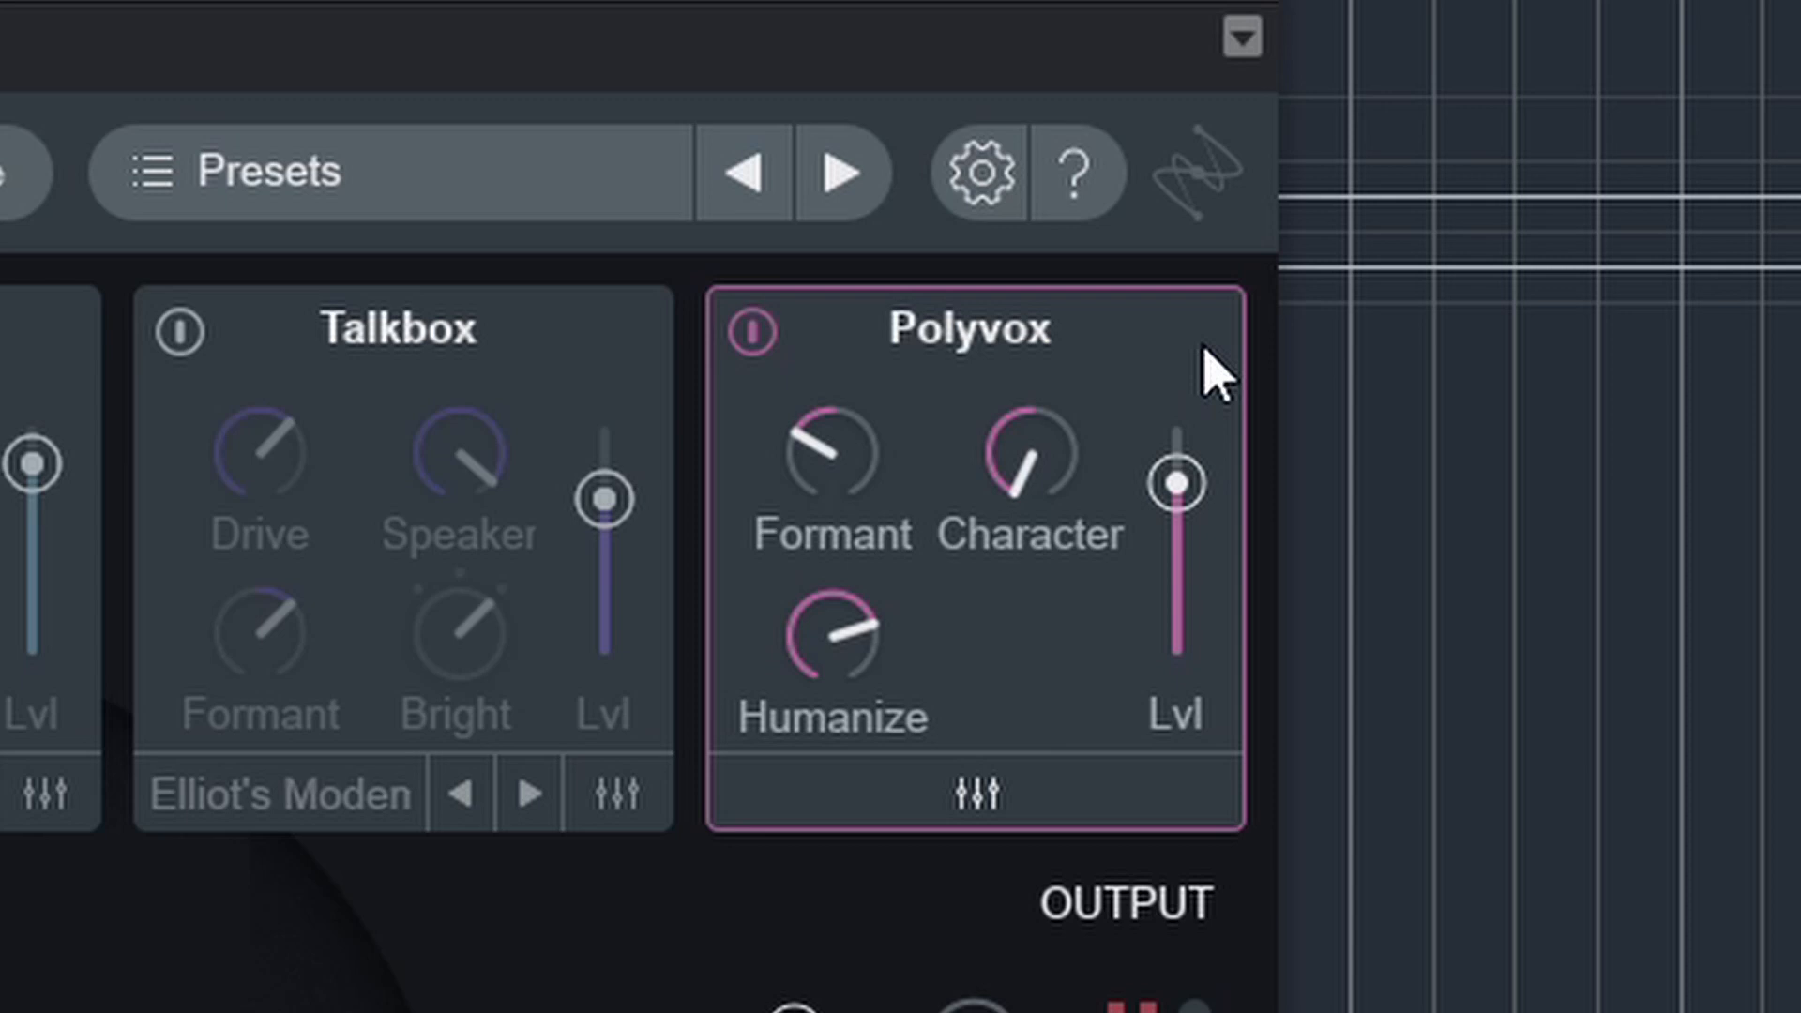
Open Polyvox's mix settings, set its Character to 55 and level to 100, and raise Formant.
click(977, 805)
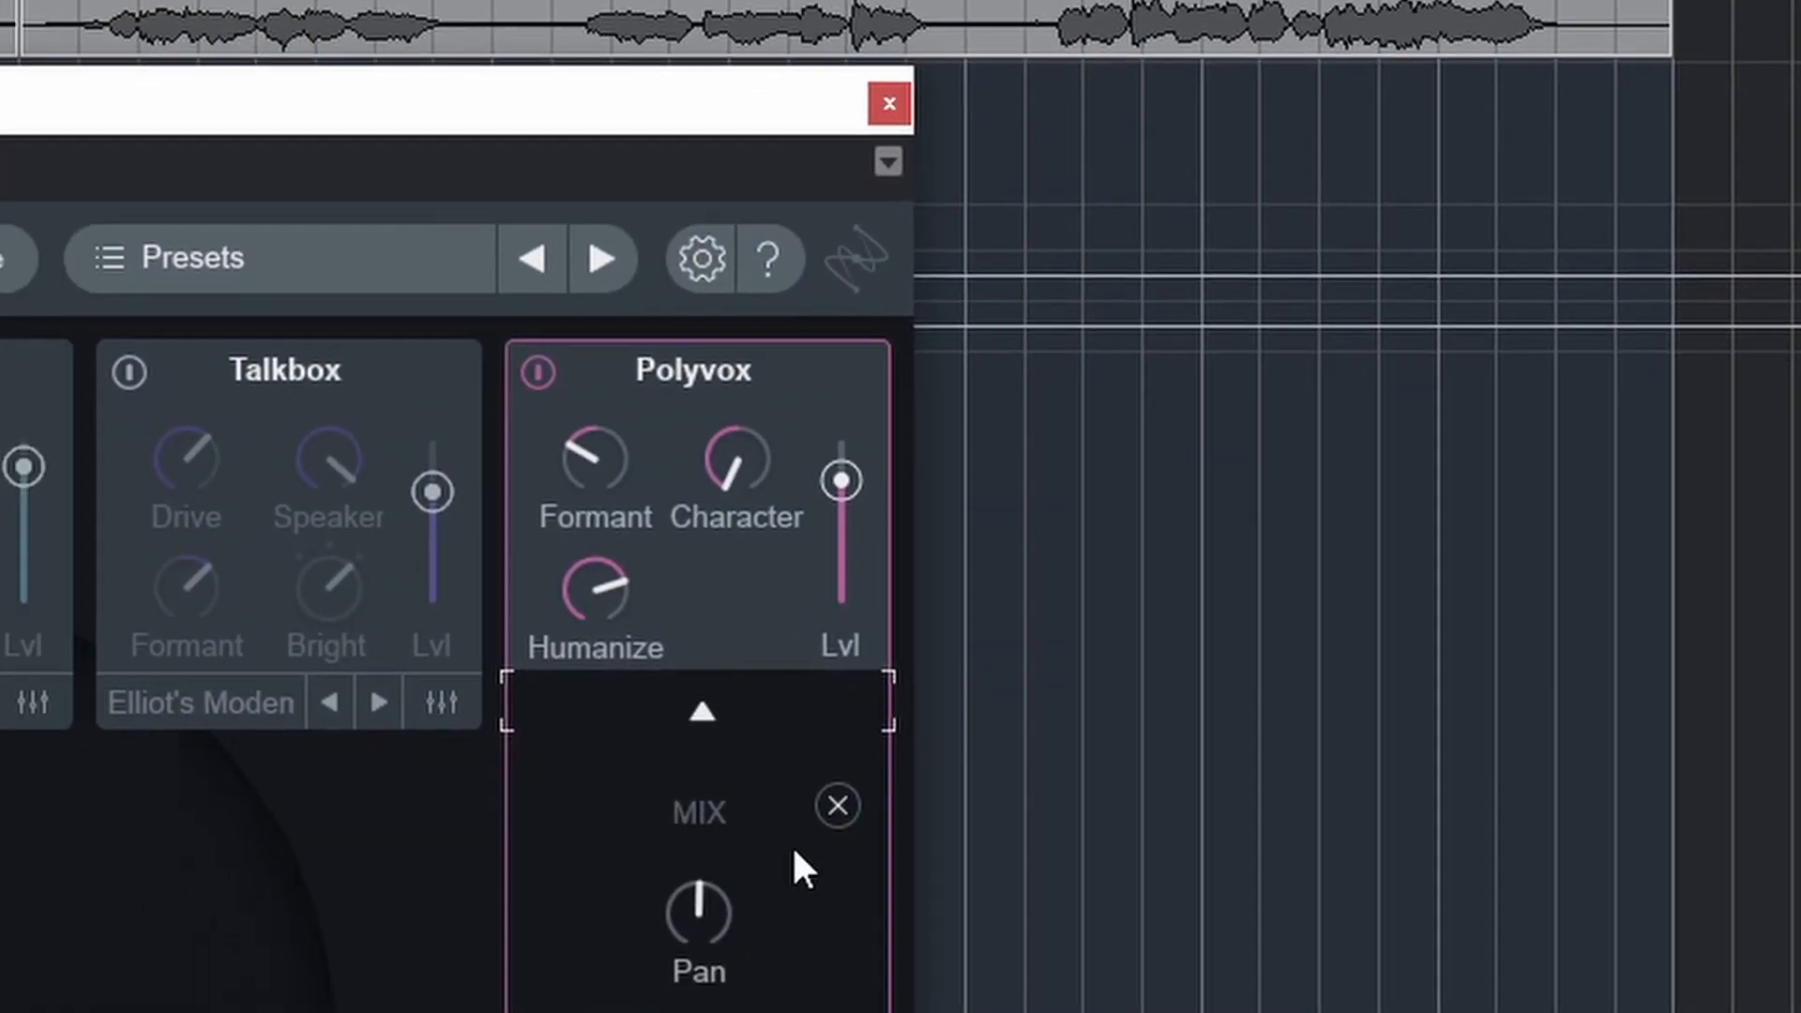
drag(830, 469, 818, 390)
drag(1558, 141, 1535, 5)
drag(1638, 204, 1638, 178)
drag(1464, 188, 1460, 3)
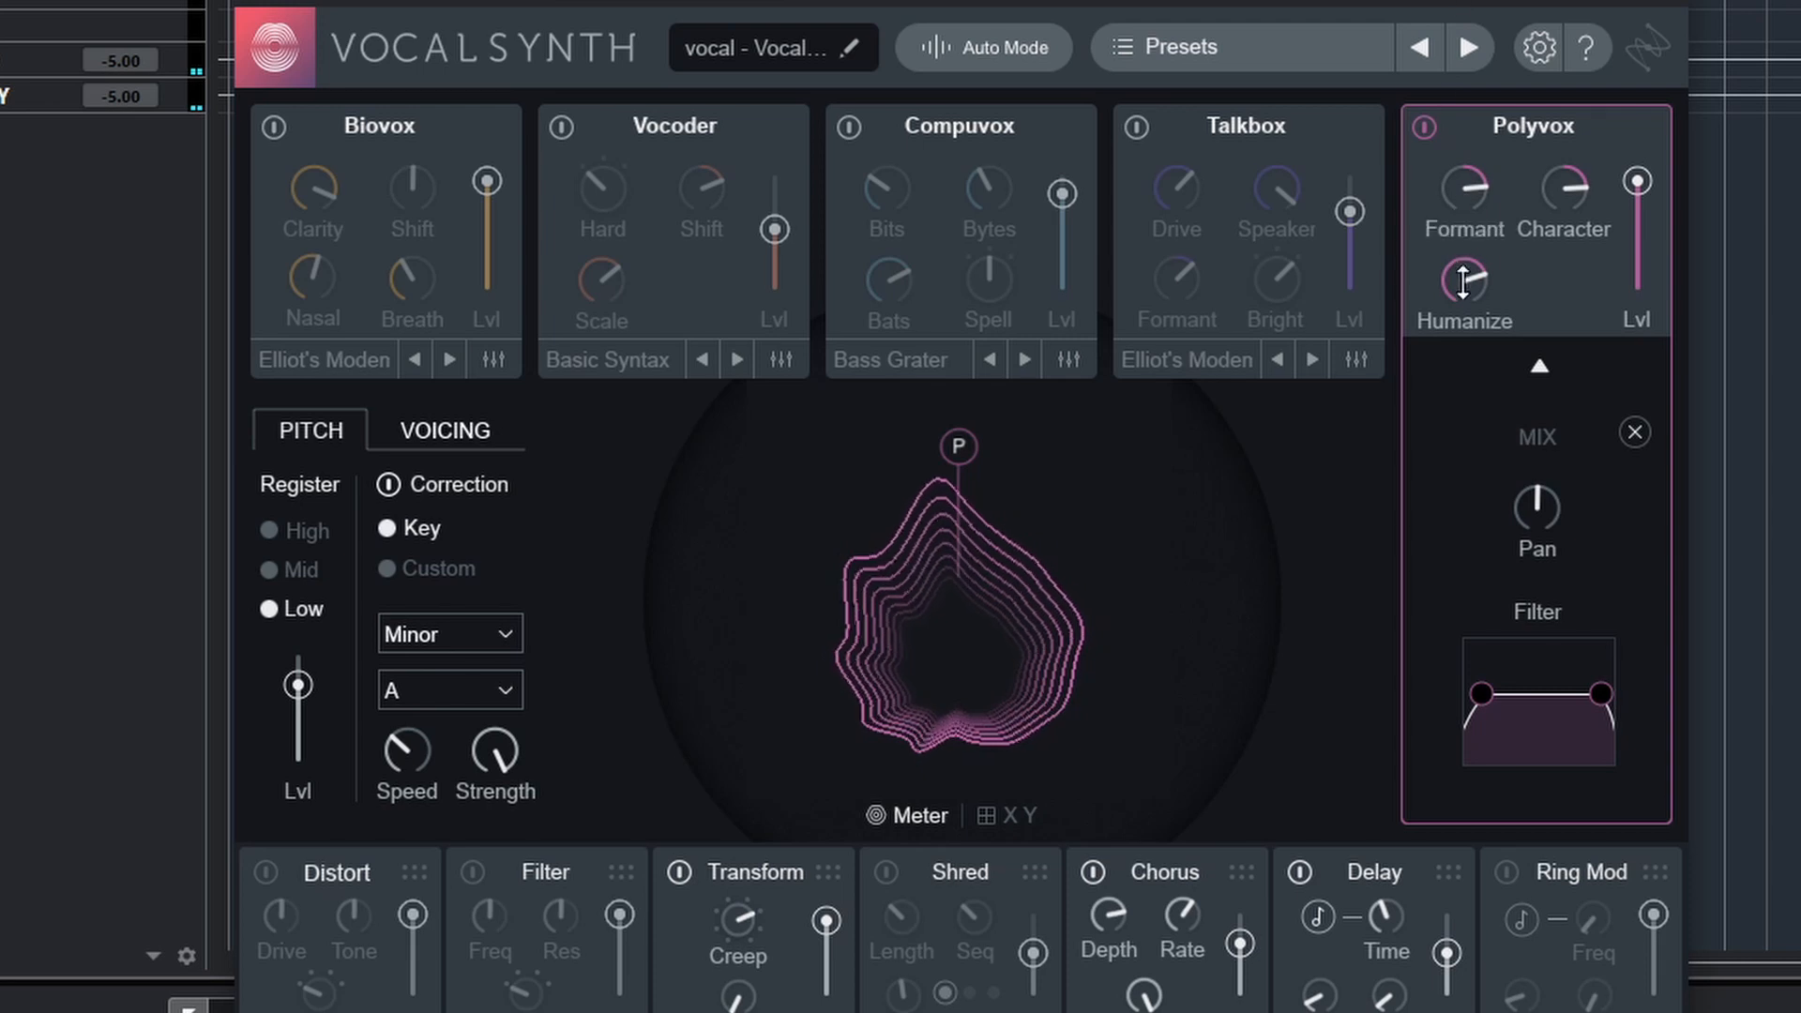
Reduce Polyvox's Humanize to 38 and its Character to -30.
drag(1464, 279, 1465, 399)
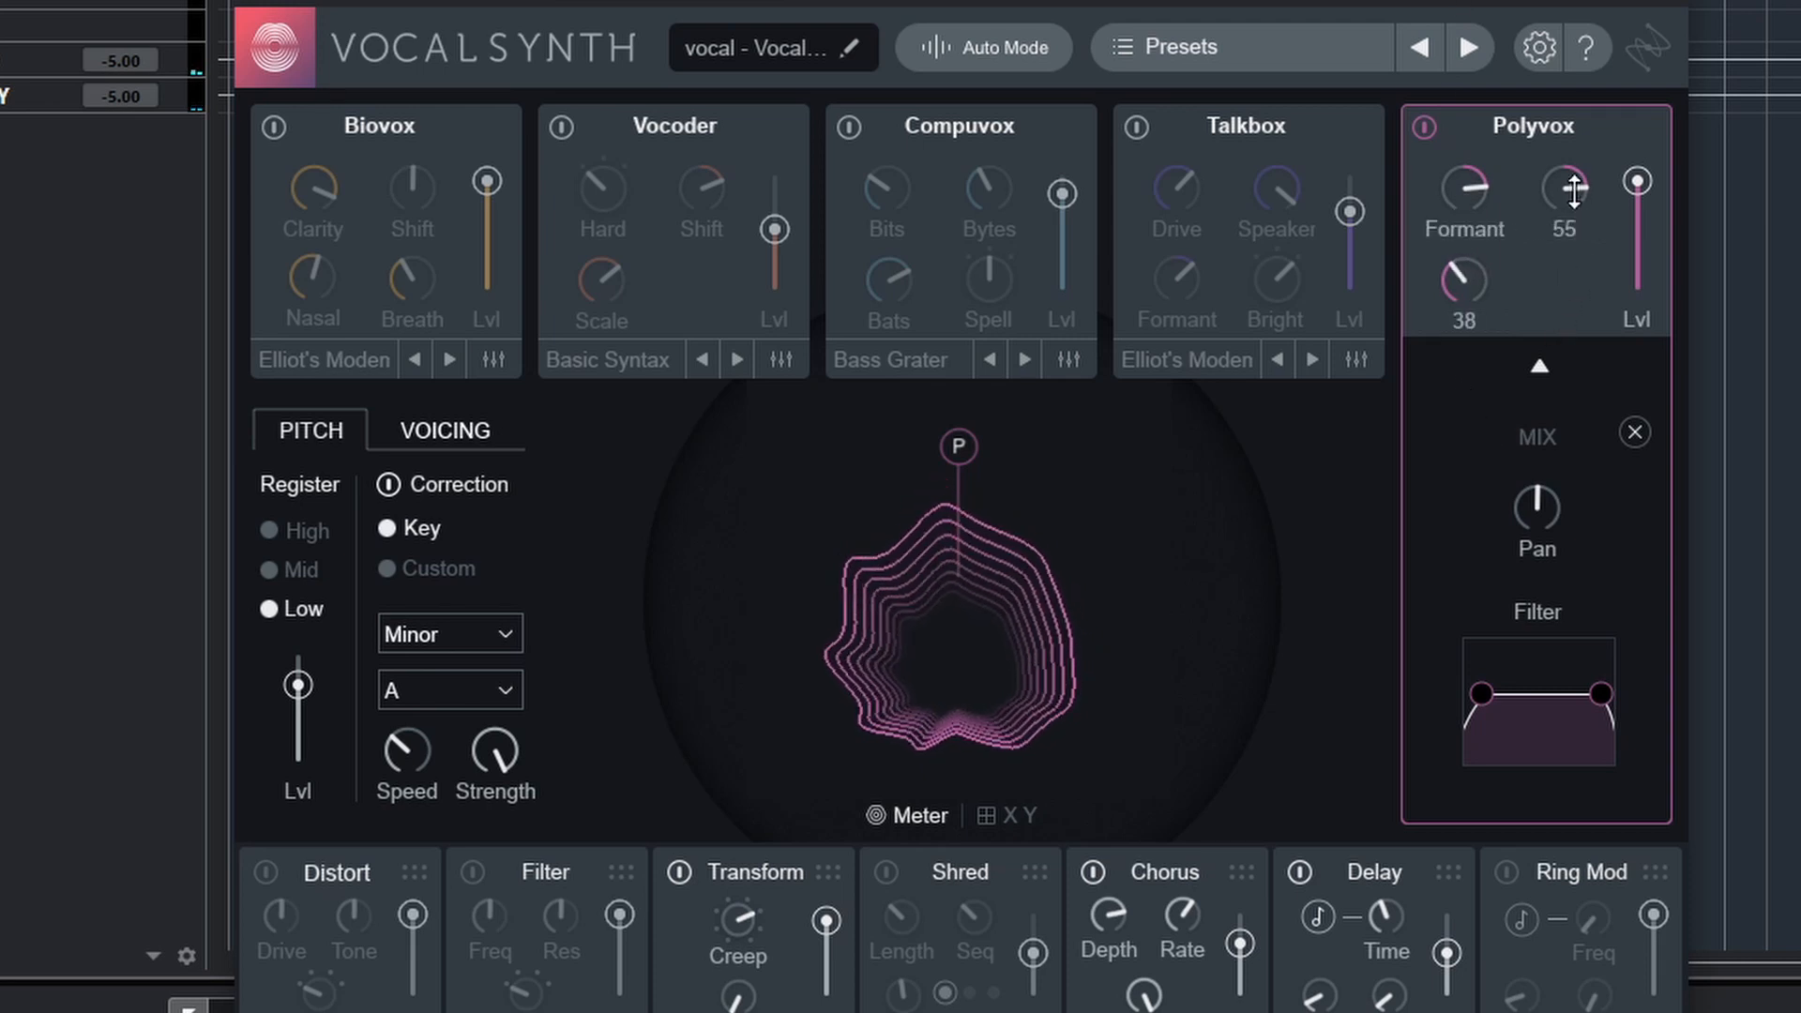
drag(1572, 188, 1577, 367)
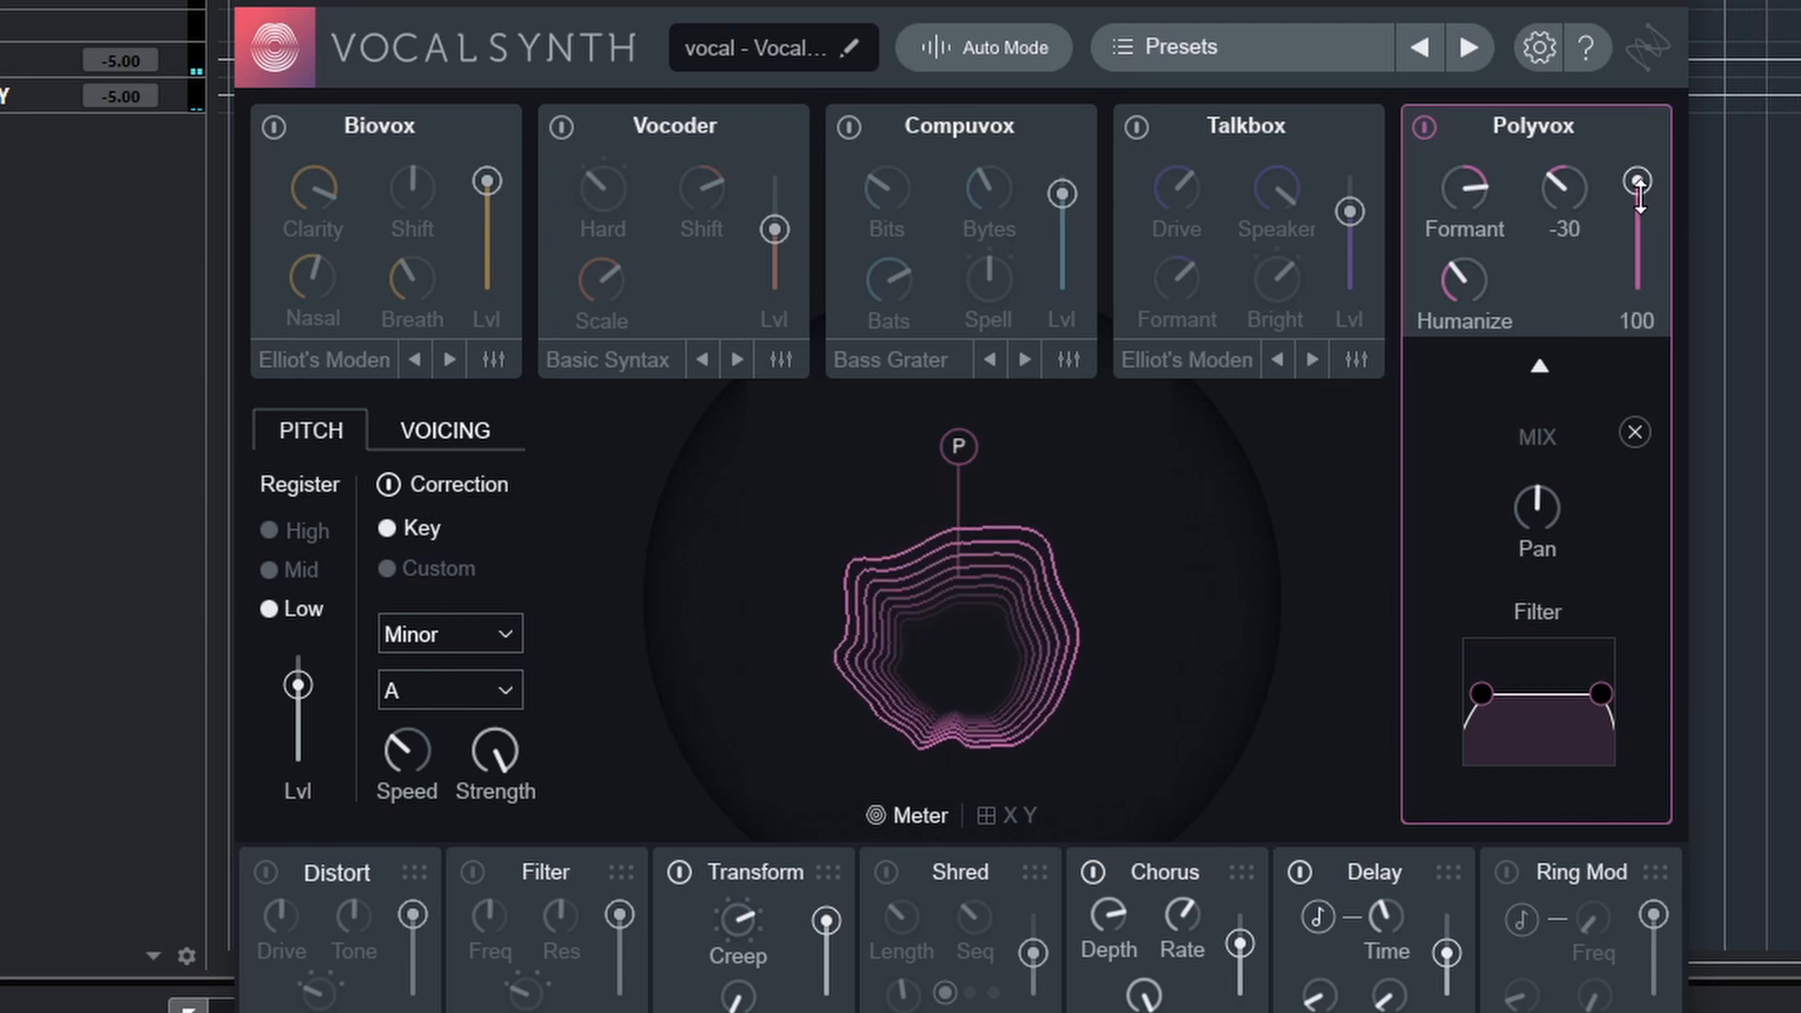
Lower Polyvox's level, and set its Character to 26 and Humanize to 72.
drag(1638, 181, 1559, 59)
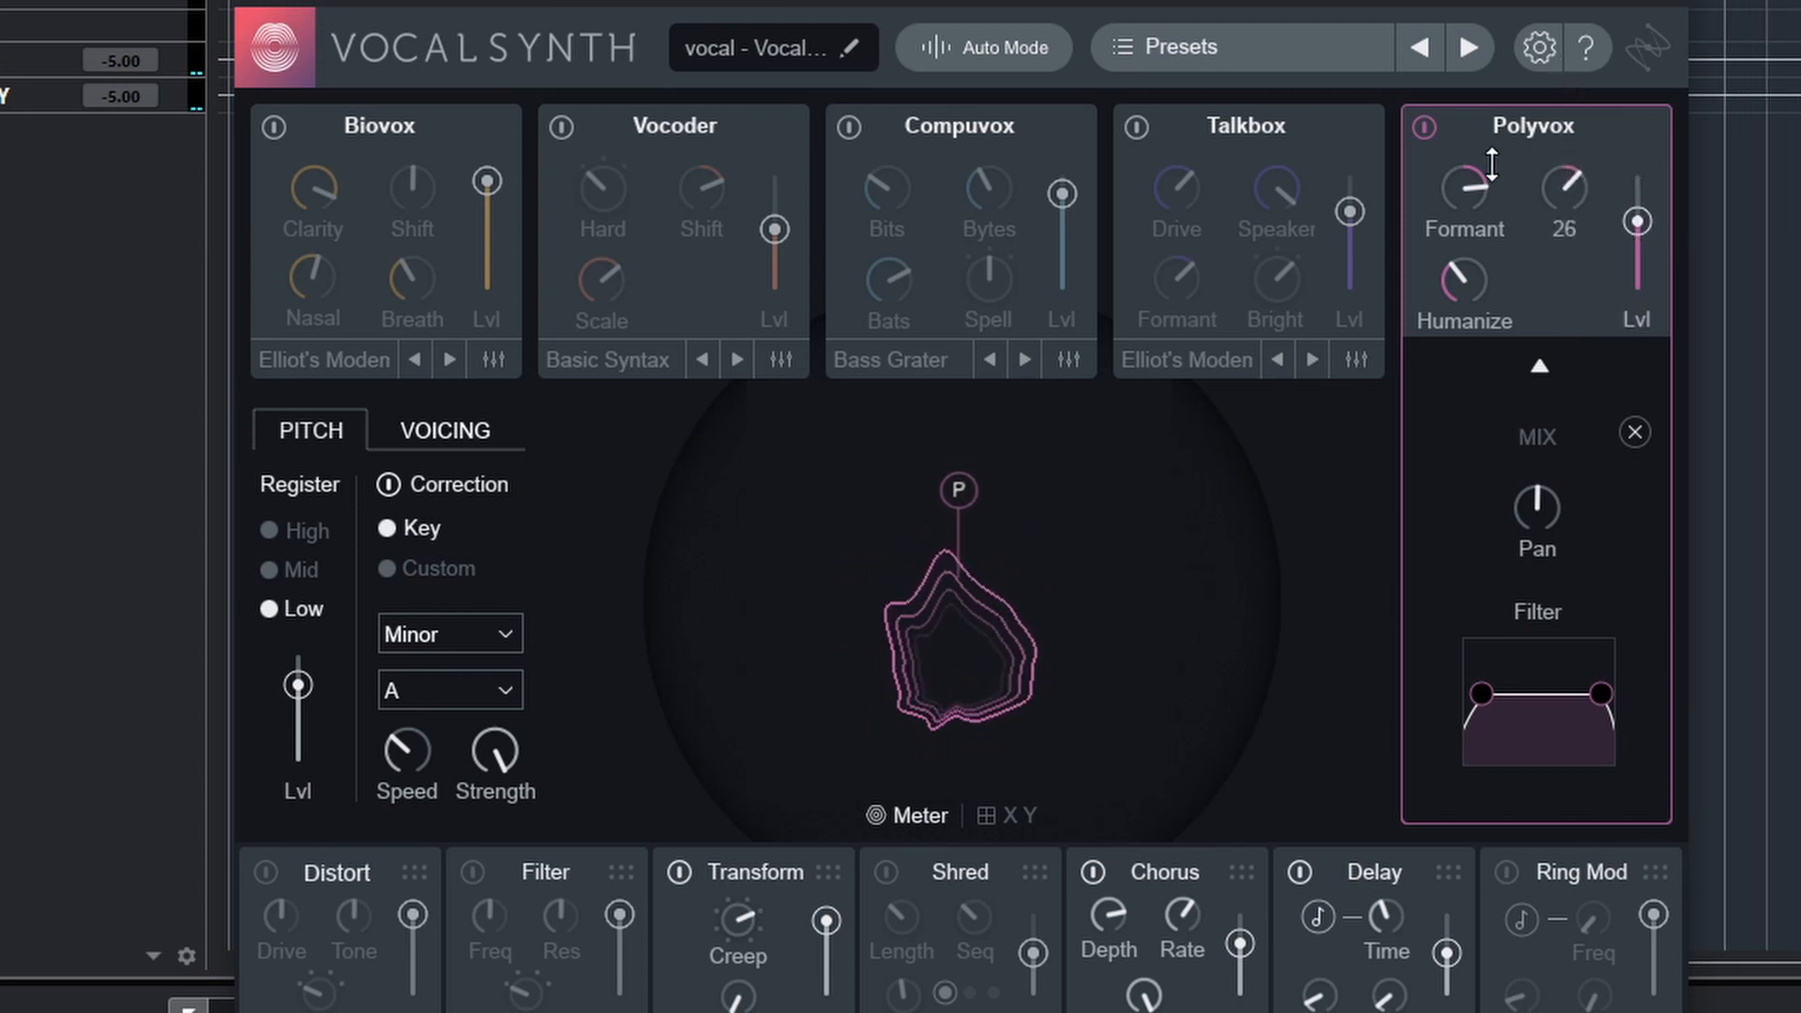
drag(1450, 282, 1488, 147)
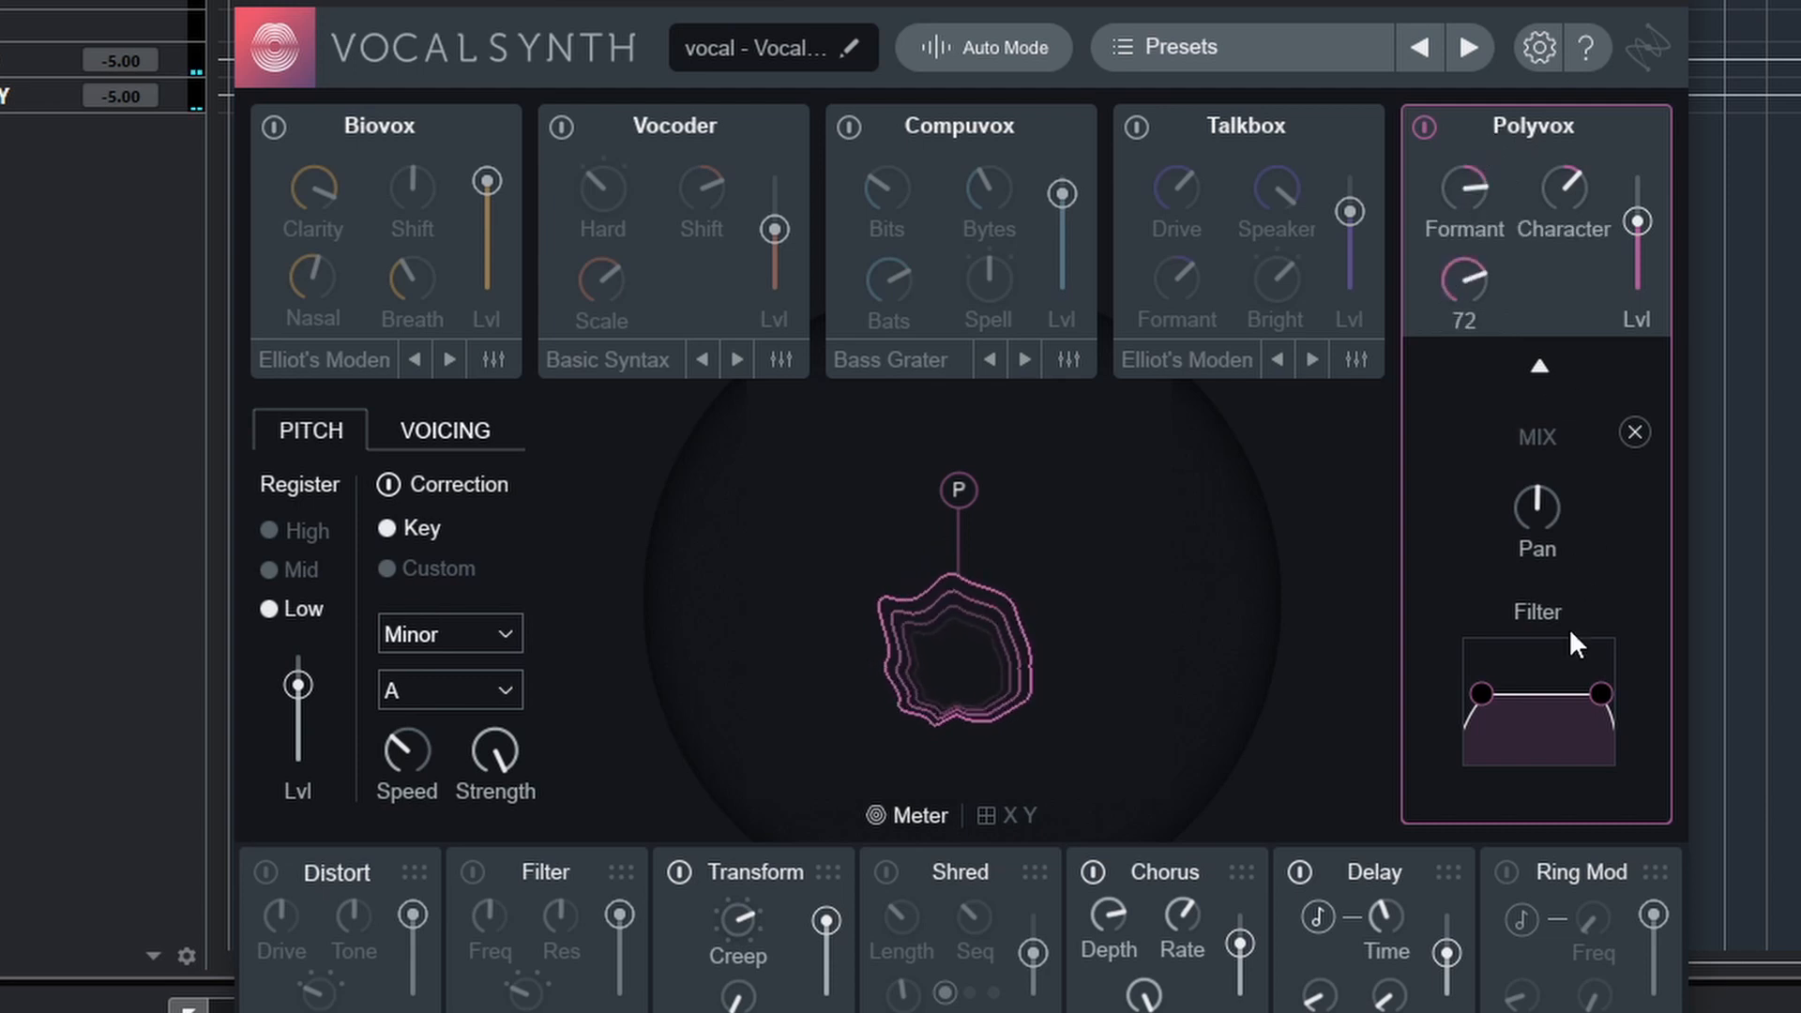
Narrow Polyvox's filter mainly at the low end, lower Formant to -3, and raise Character and Humanize.
drag(1482, 695, 1595, 694)
drag(1578, 167, 1470, 199)
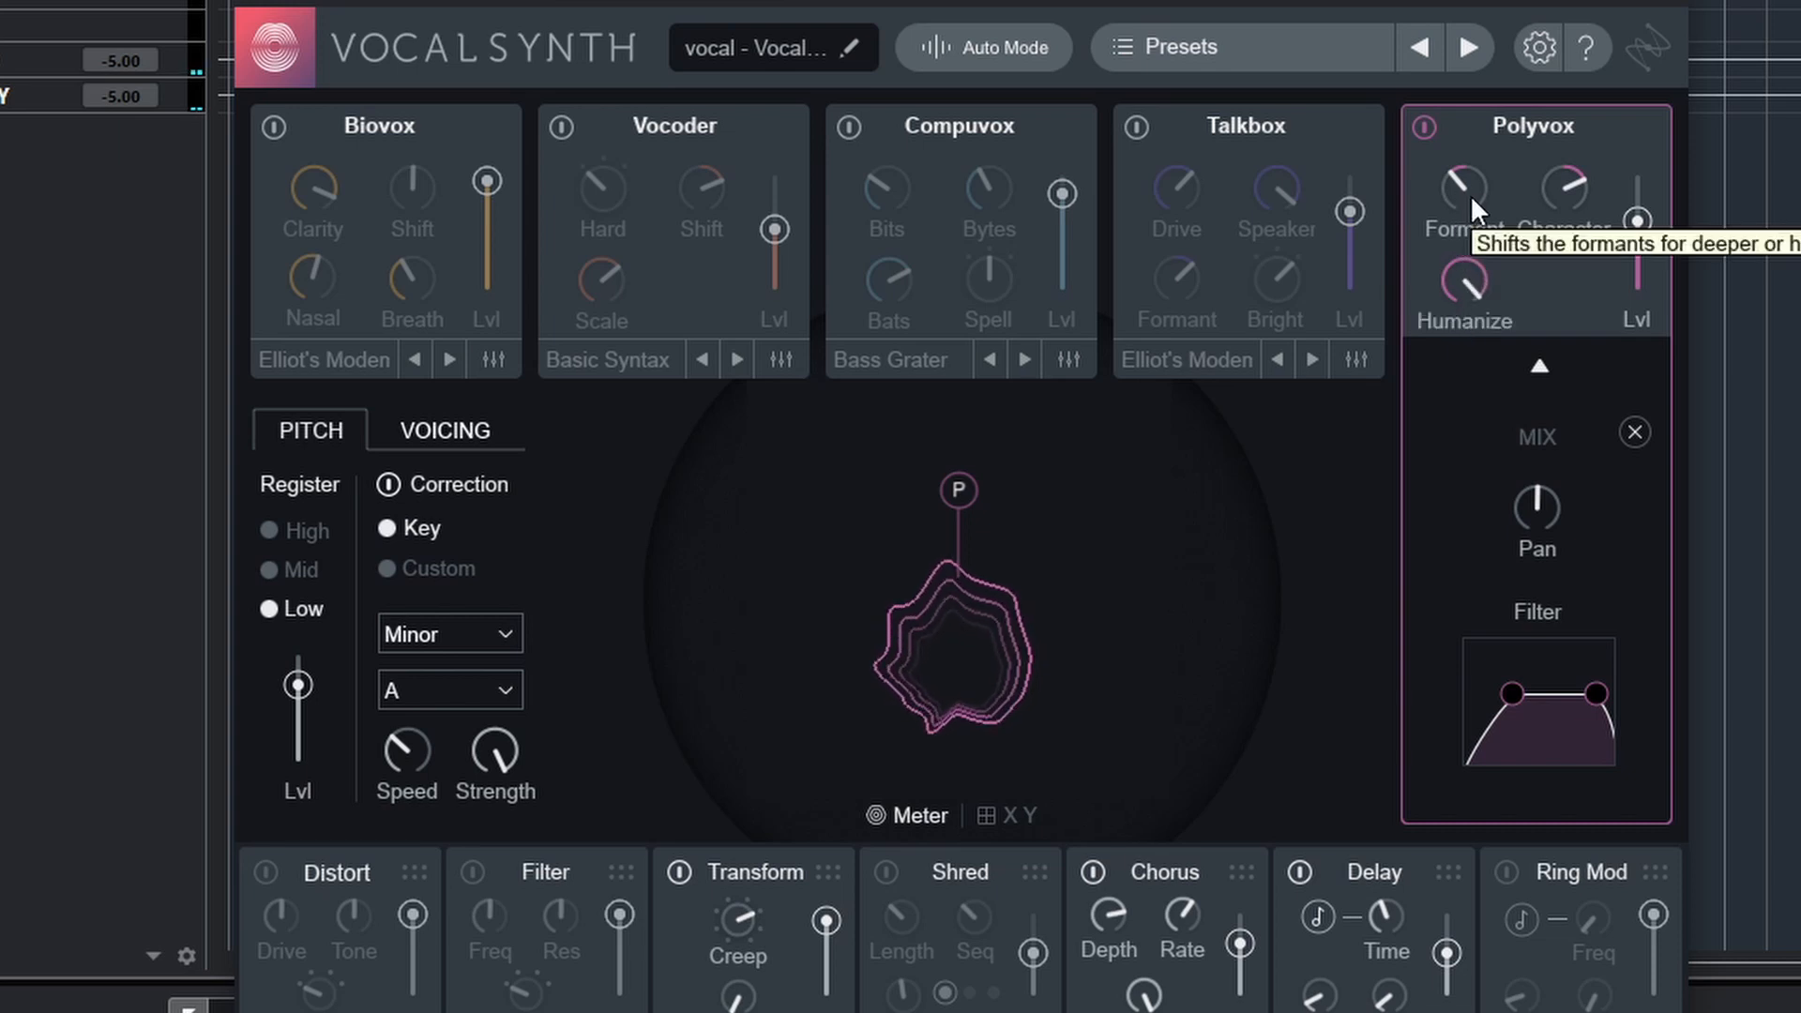
Raise Polyvox's level to maximum, lower its Formant further, and fine-tune Character.
drag(1637, 220, 1602, 125)
mouse_move(1476, 197)
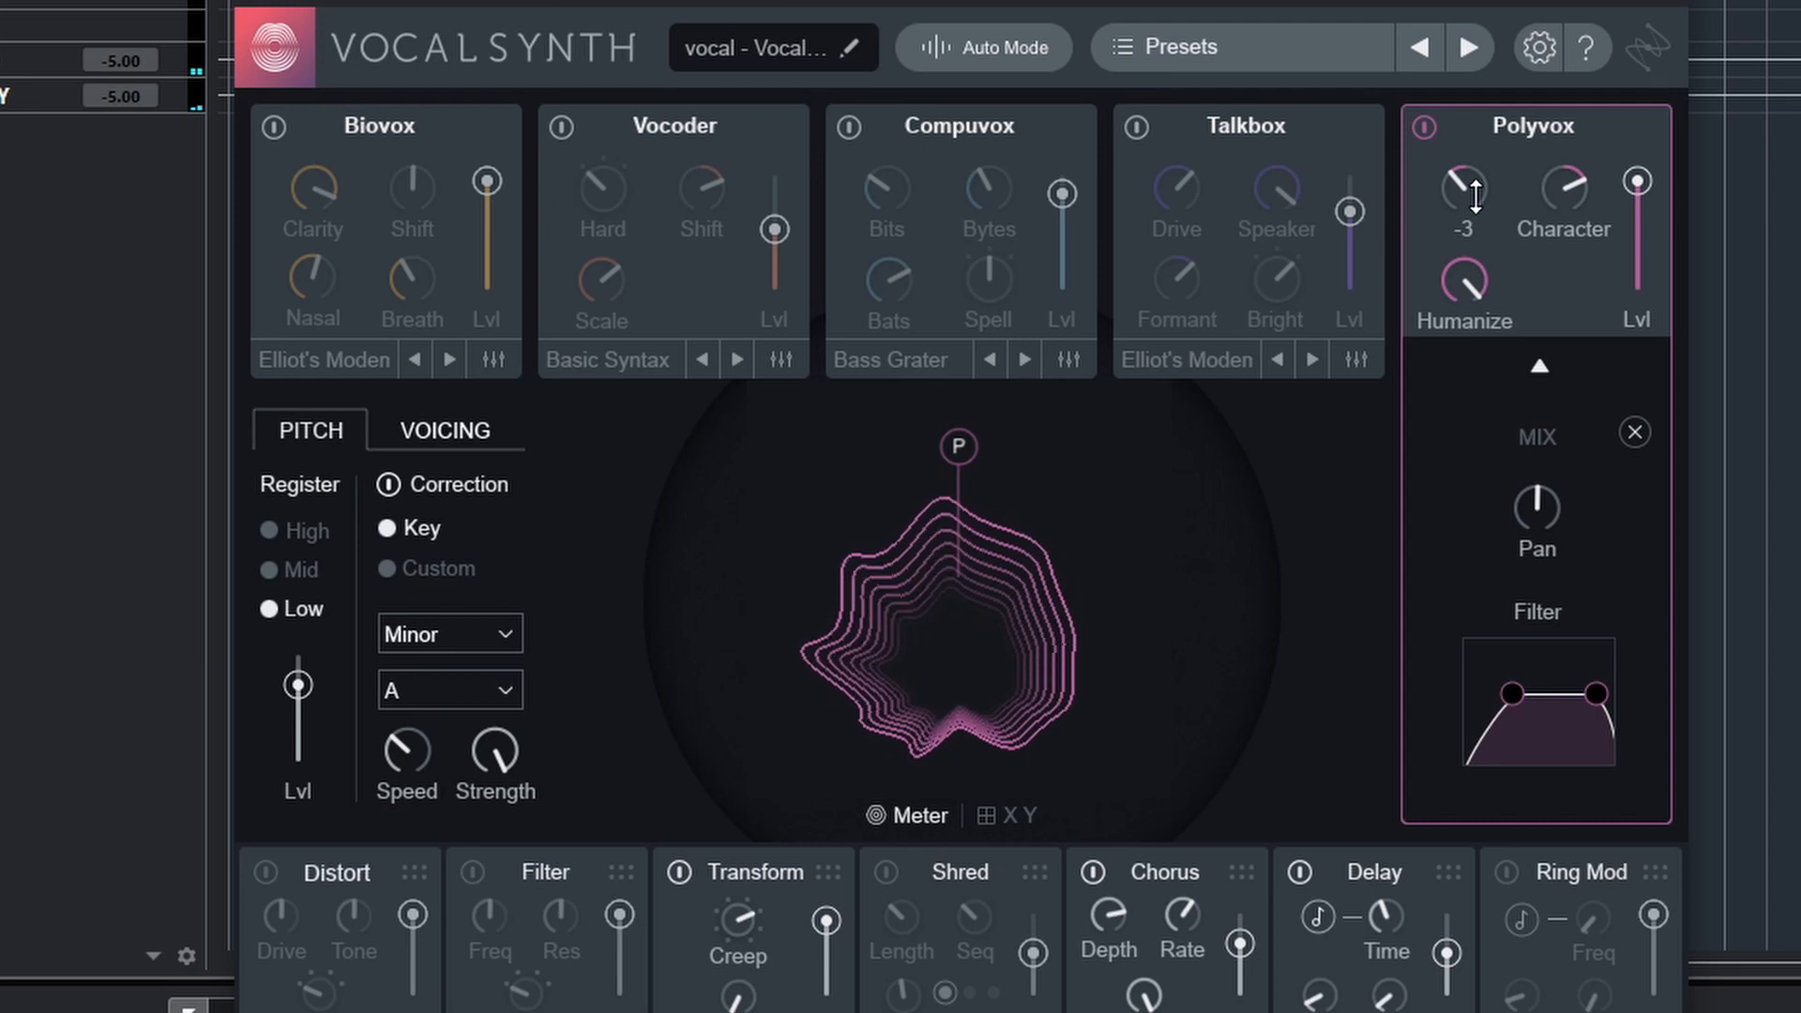
drag(1476, 197, 1487, 229)
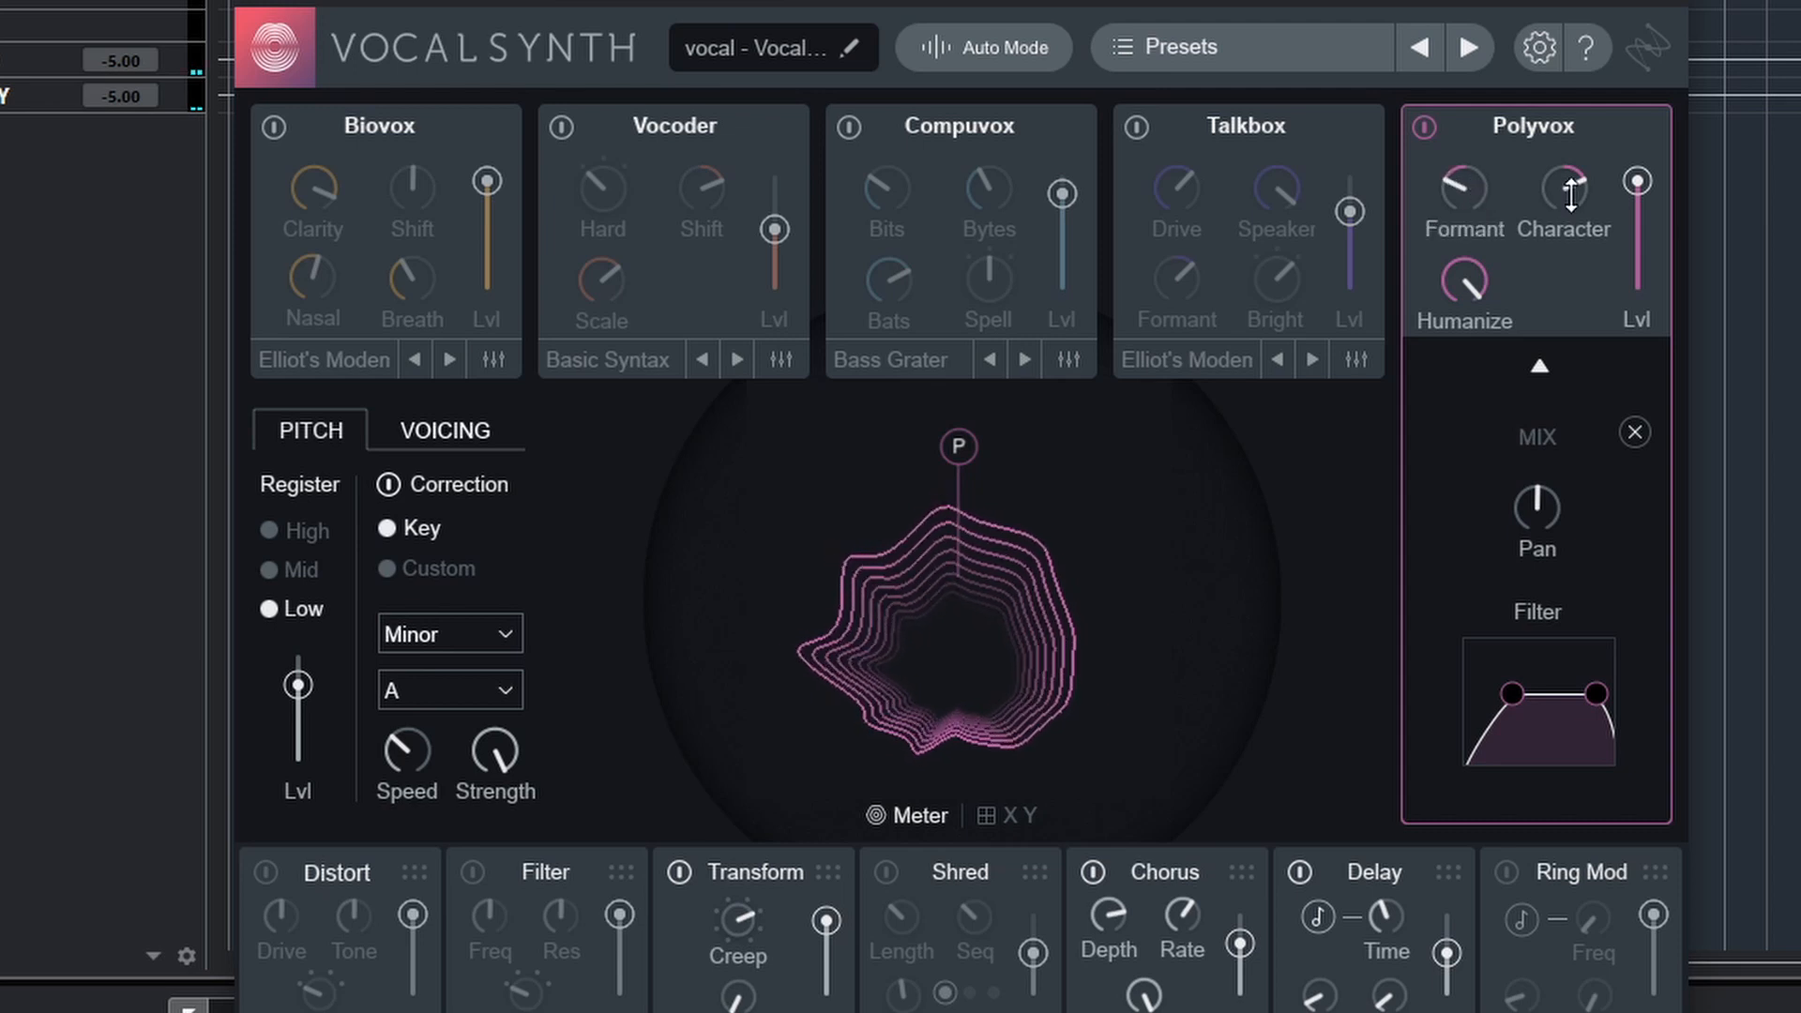
drag(1567, 184, 1573, 191)
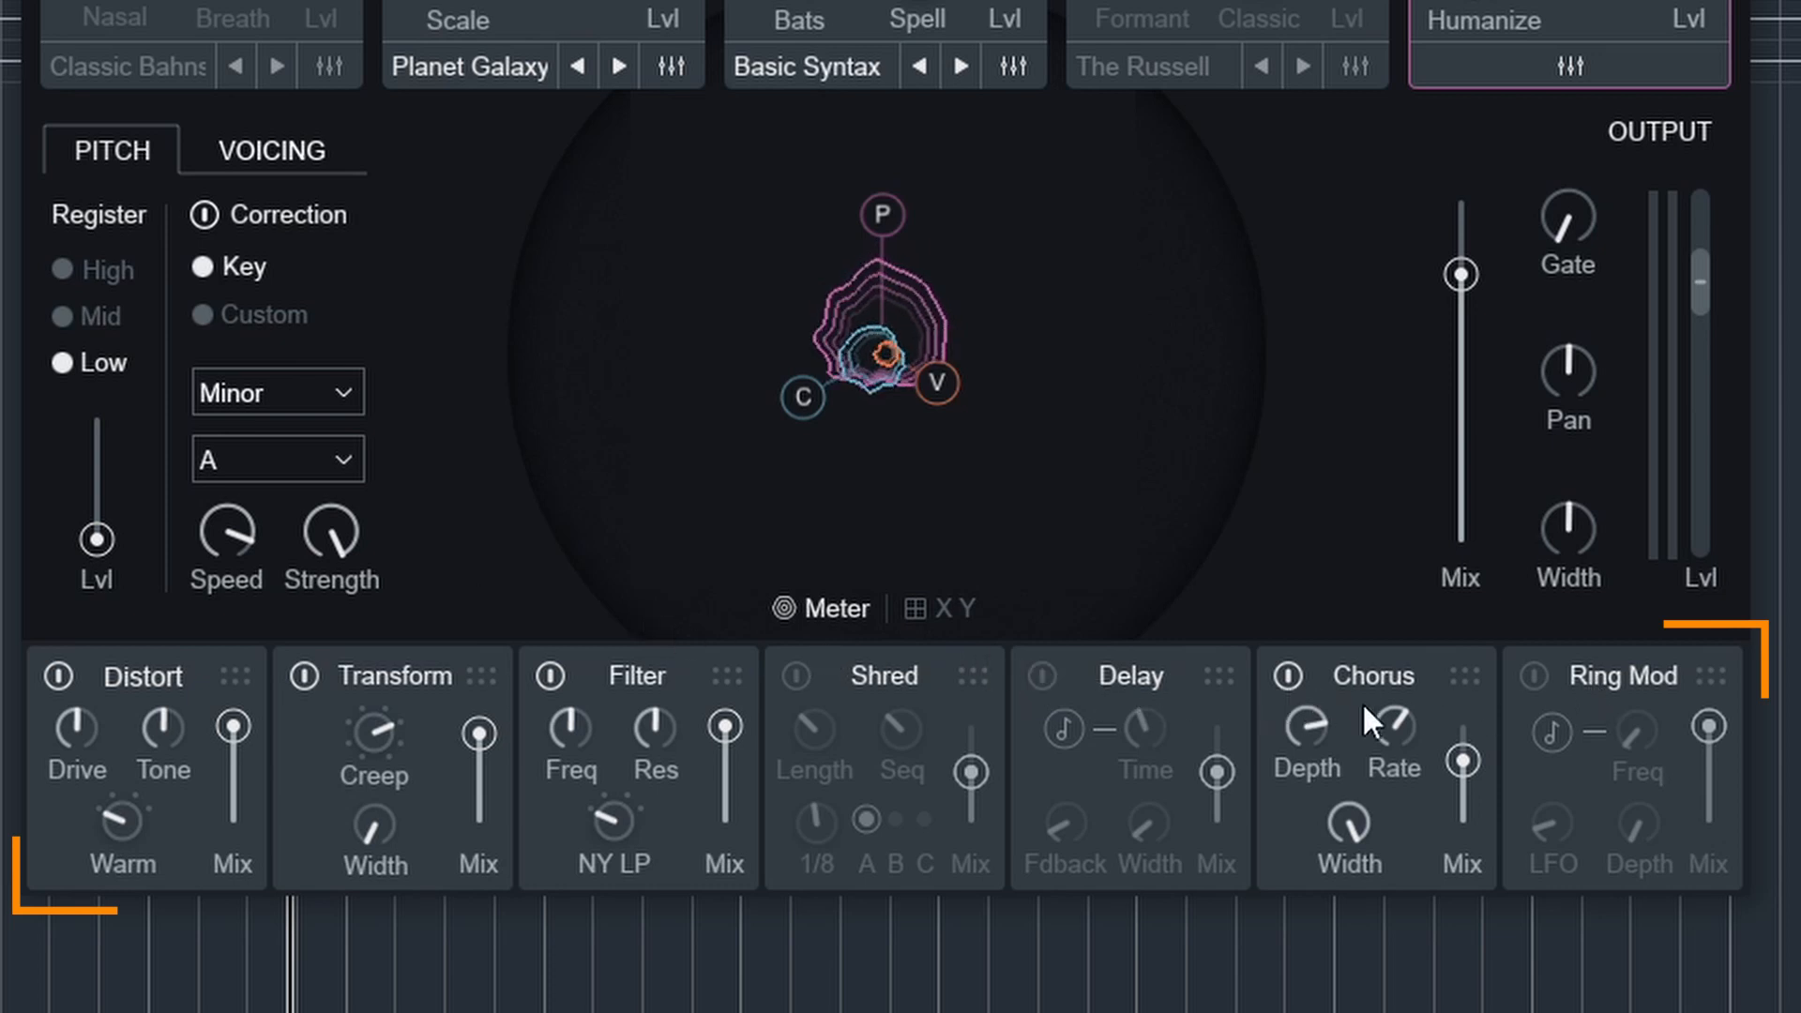
Bypass the Distort effect and re-enable it, and try its Mix control.
click(58, 677)
click(58, 676)
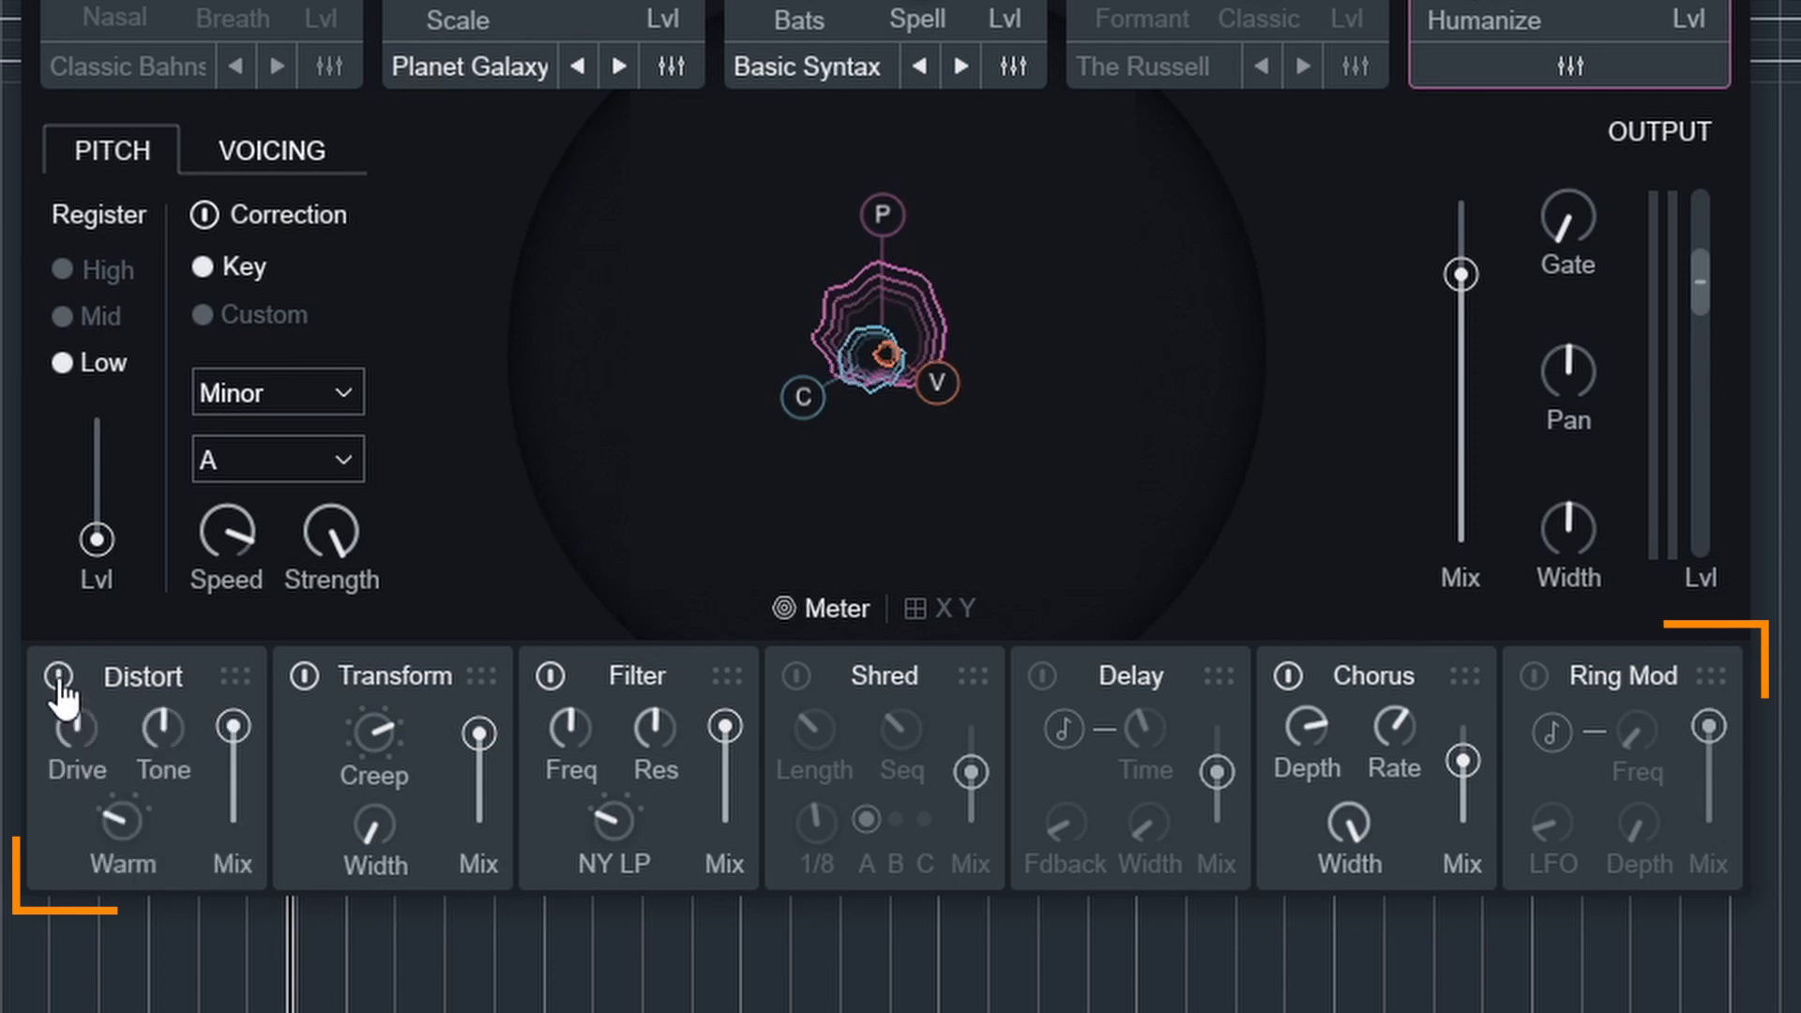
mouse_move(233, 727)
mouse_down()
mouse_move(229, 776)
mouse_move(247, 698)
mouse_up()
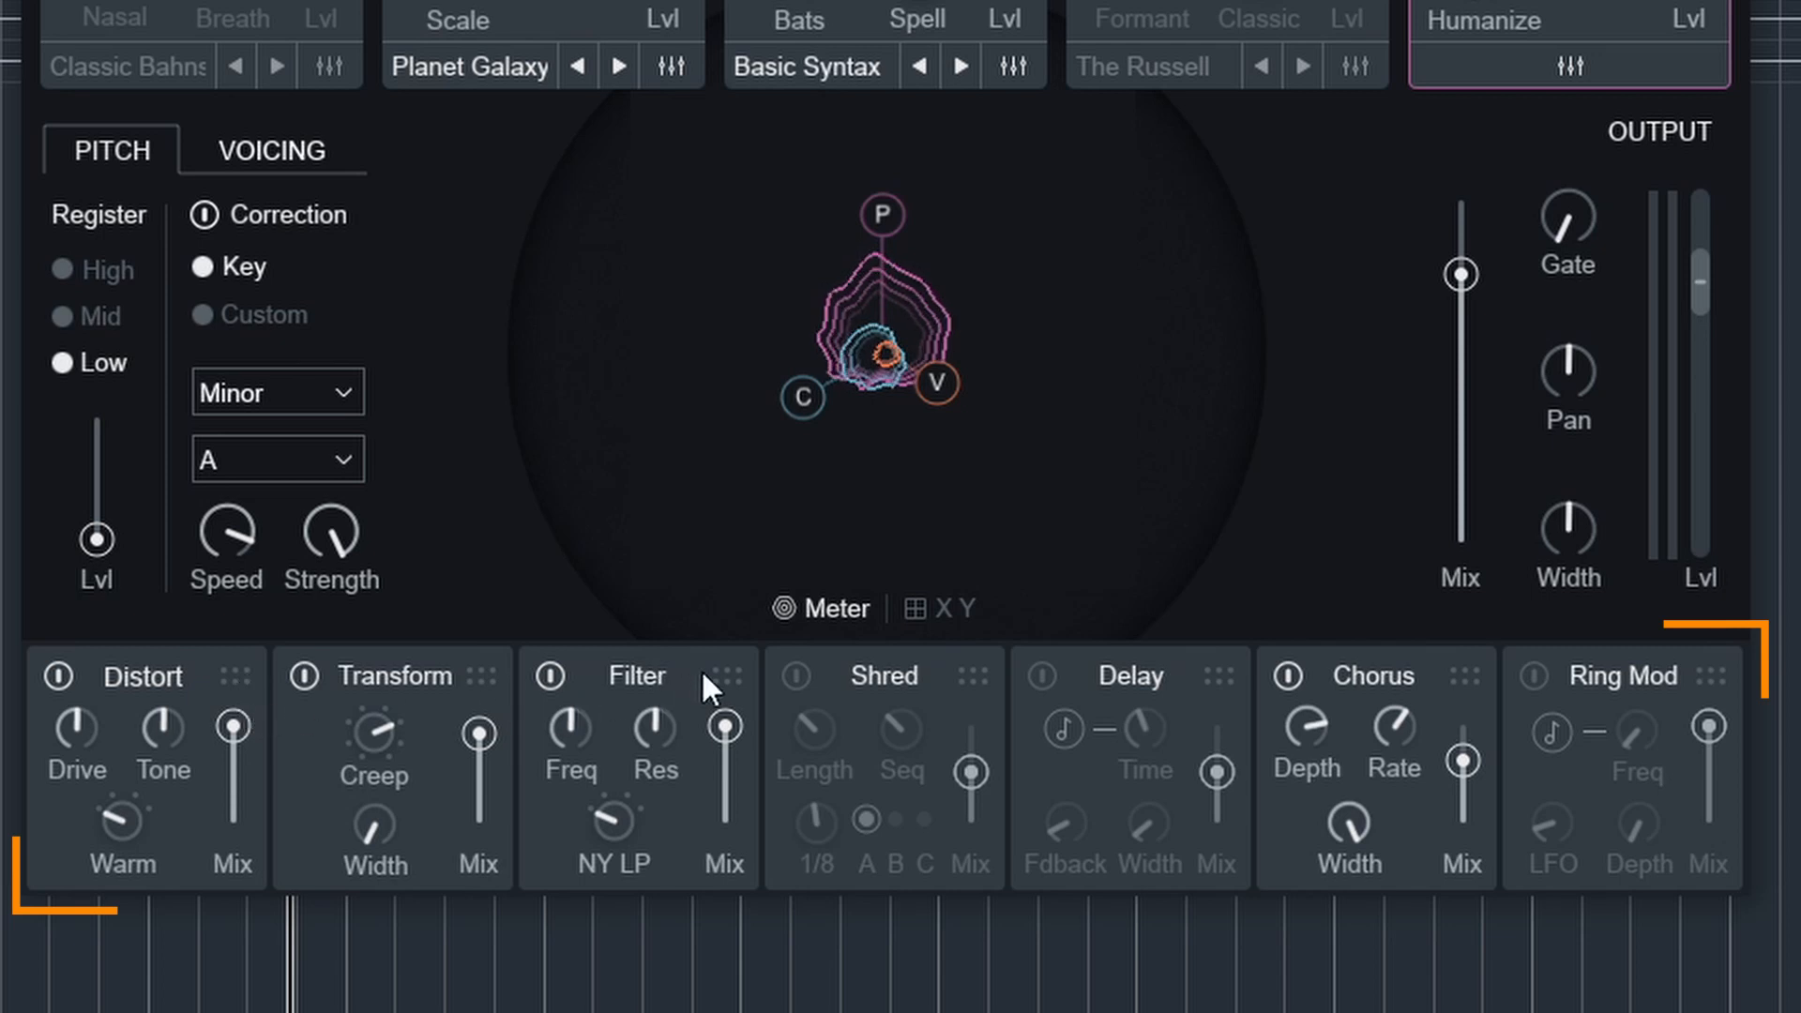
Reorder the effects chain by moving Filter, Shred and Delay ahead of Transform, and shift Transform itself earlier.
drag(726, 673, 532, 678)
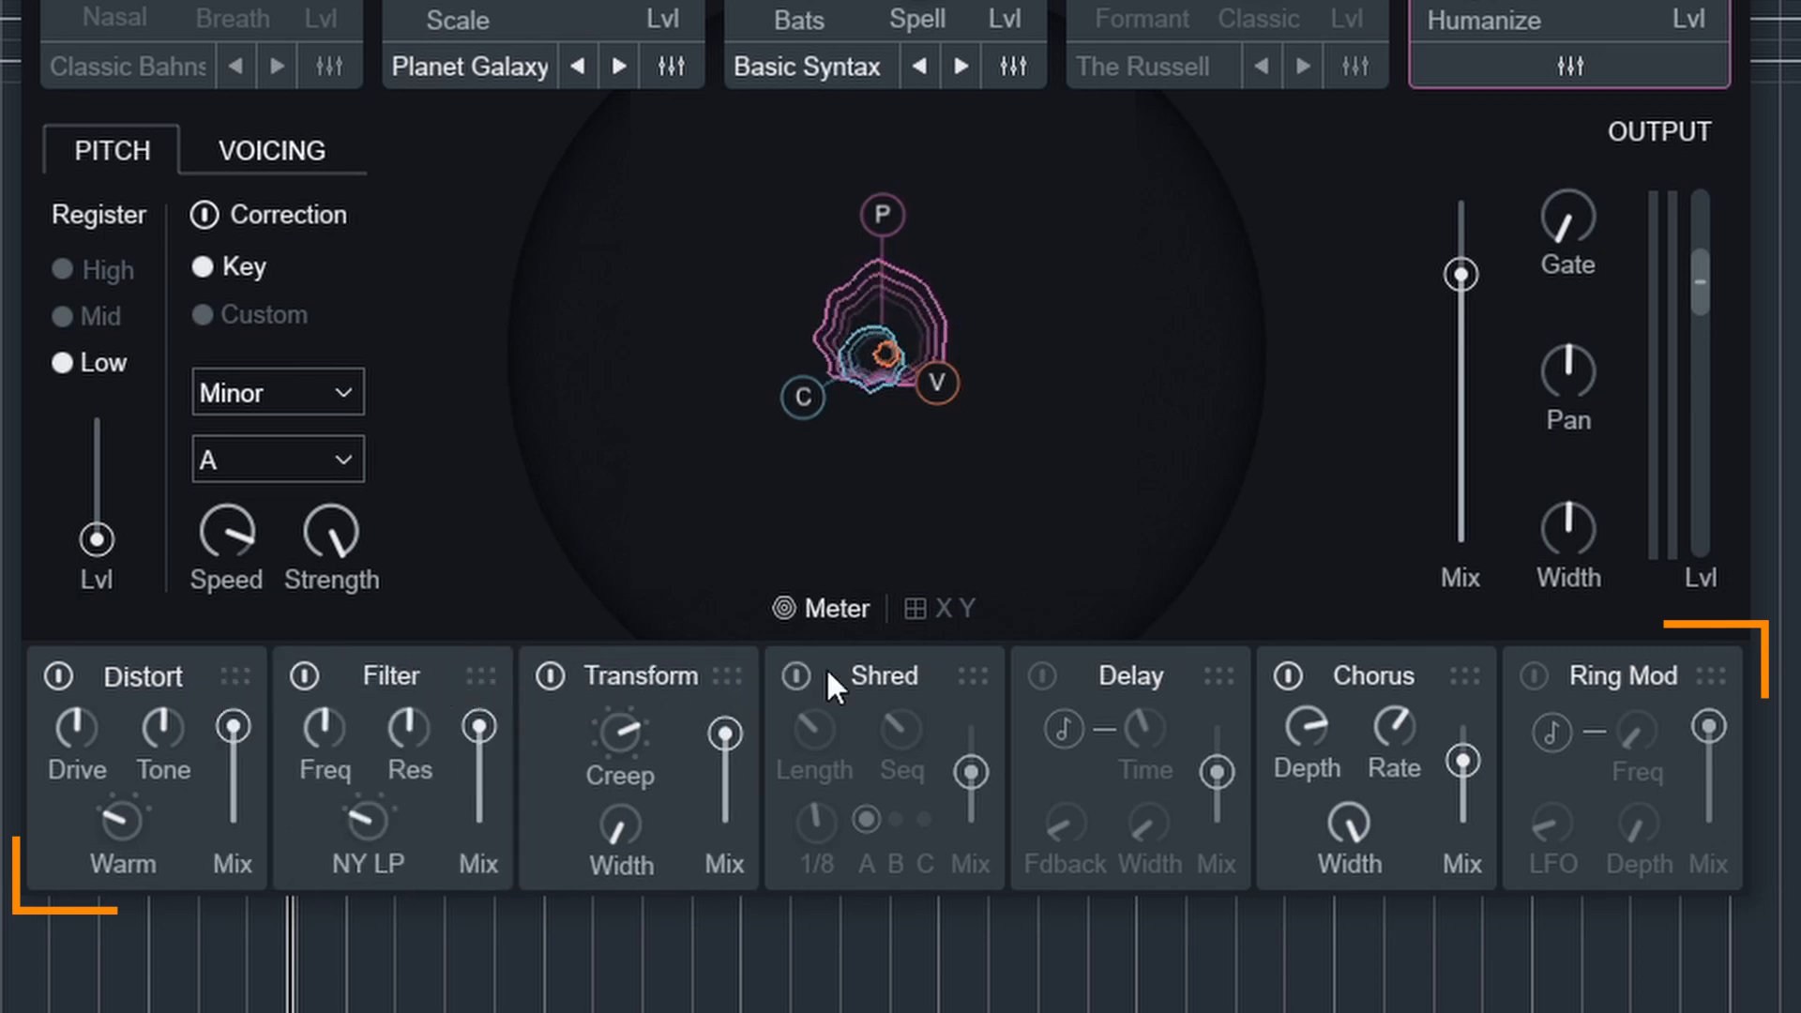
drag(970, 670, 713, 674)
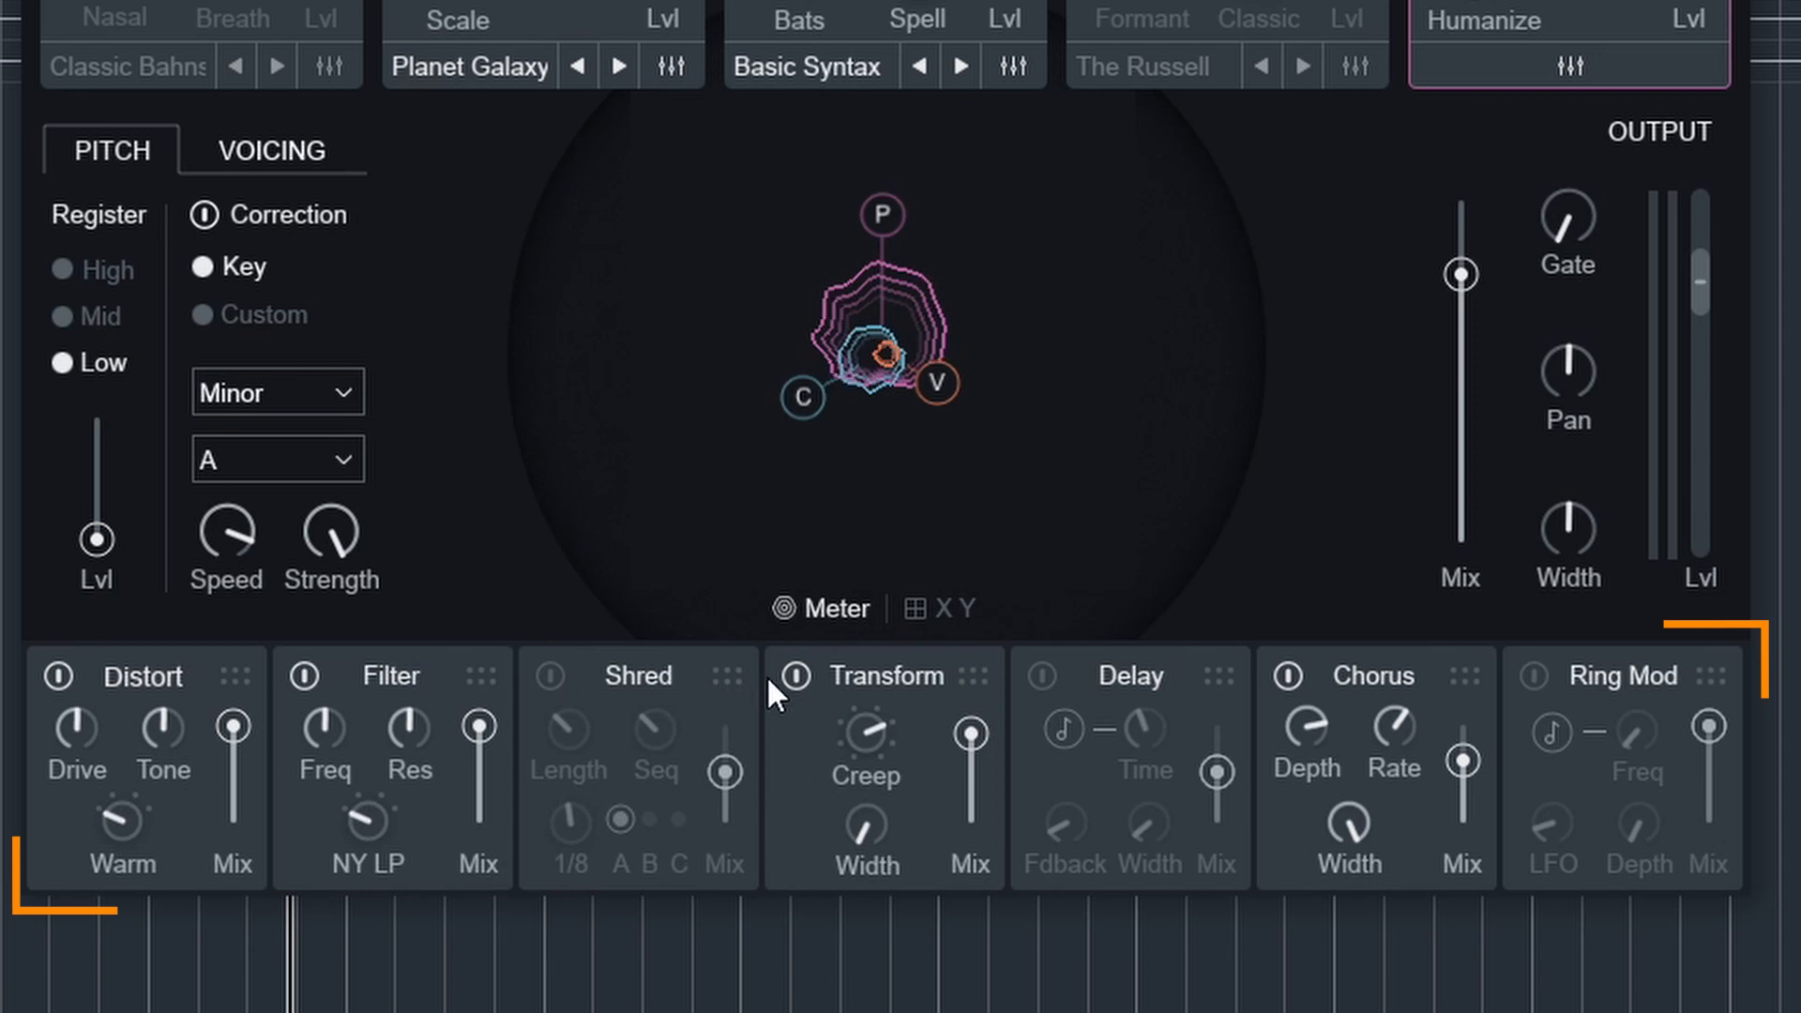
drag(1216, 676, 957, 677)
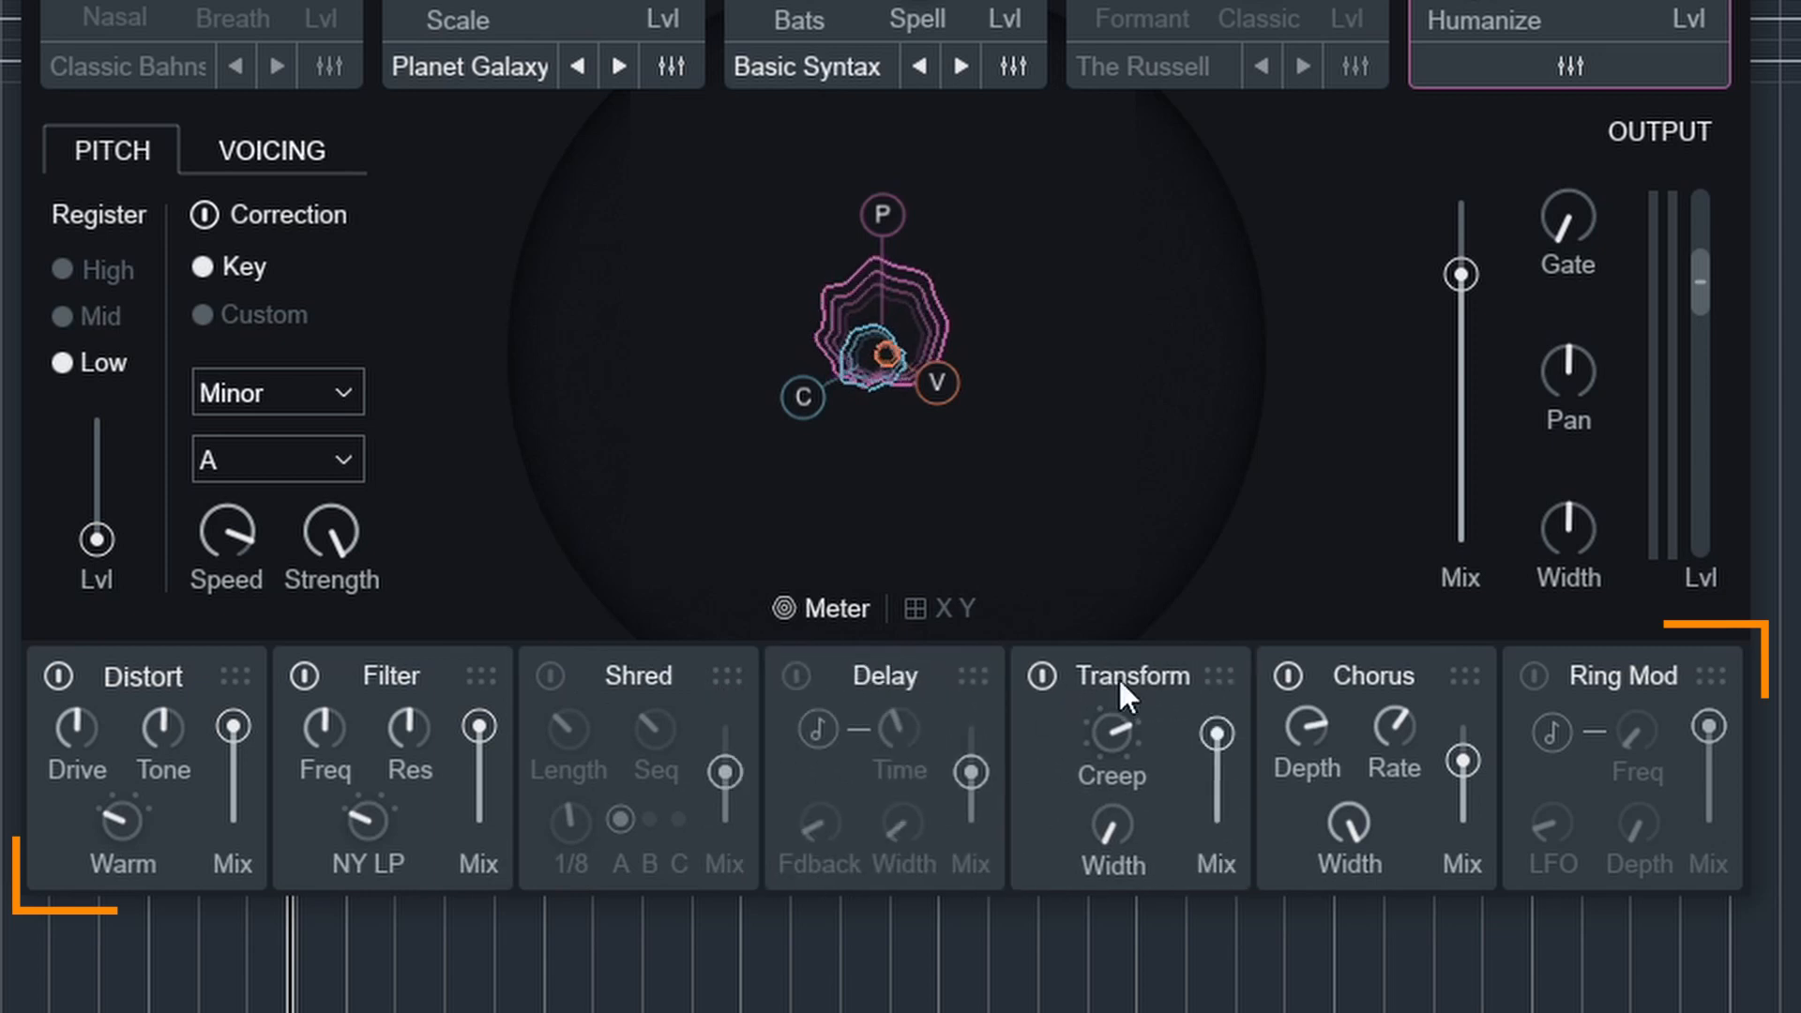
drag(1217, 672, 1021, 672)
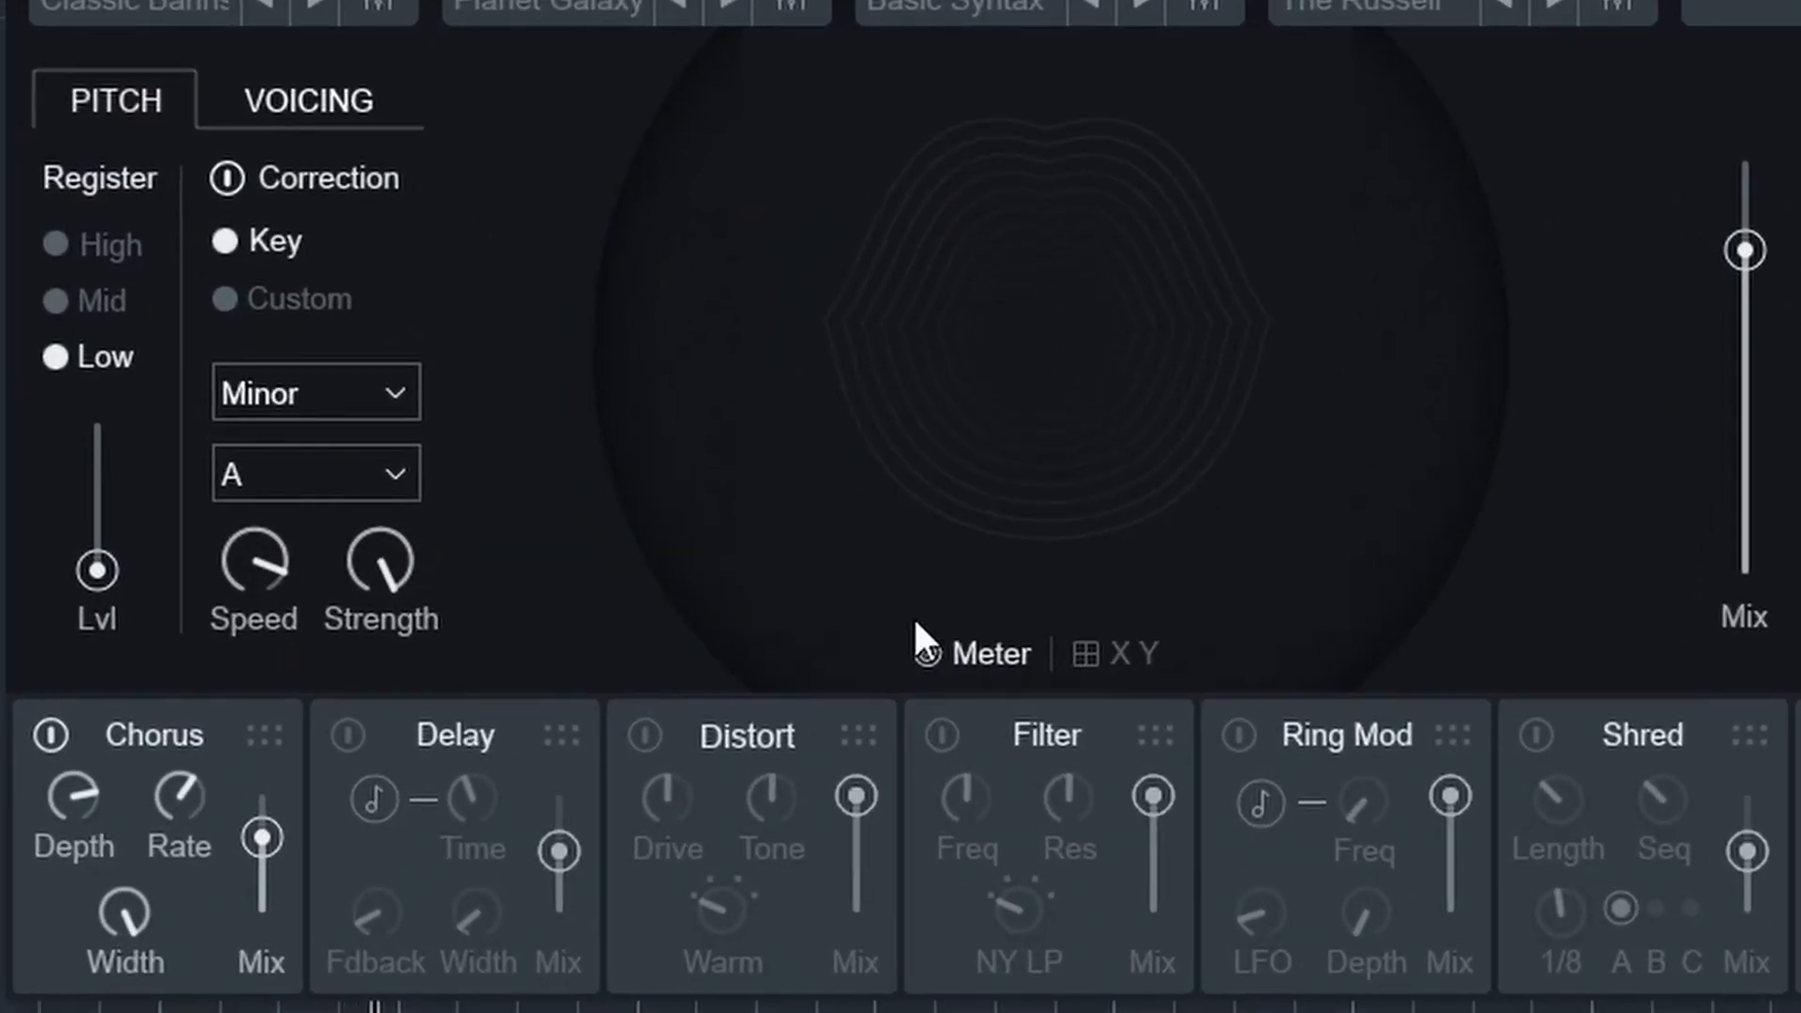
Raise Chorus's Depth, set its Mix to 100, and raise the output Mix to maximum.
drag(71, 796, 78, 735)
drag(262, 837, 289, 715)
drag(1745, 251, 1751, 24)
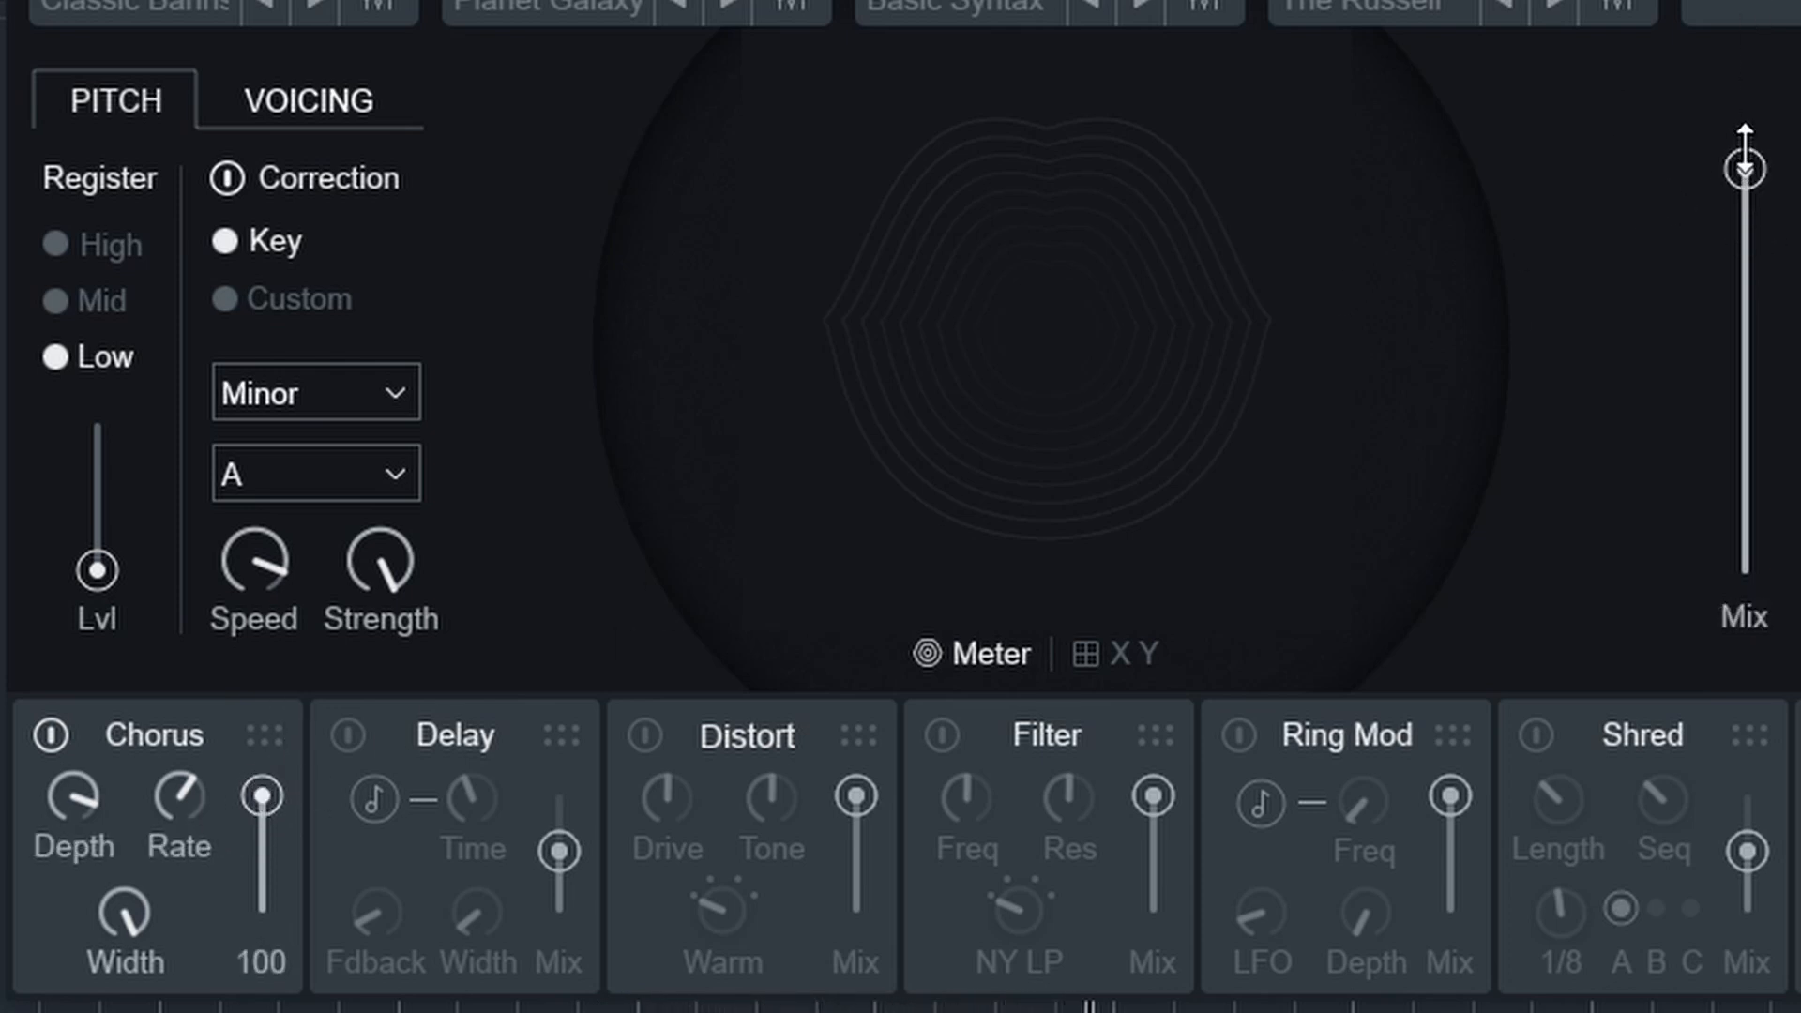
Raise the pitch register's level to maximum while keeping Chorus's Mix at 100.
drag(97, 568, 110, 472)
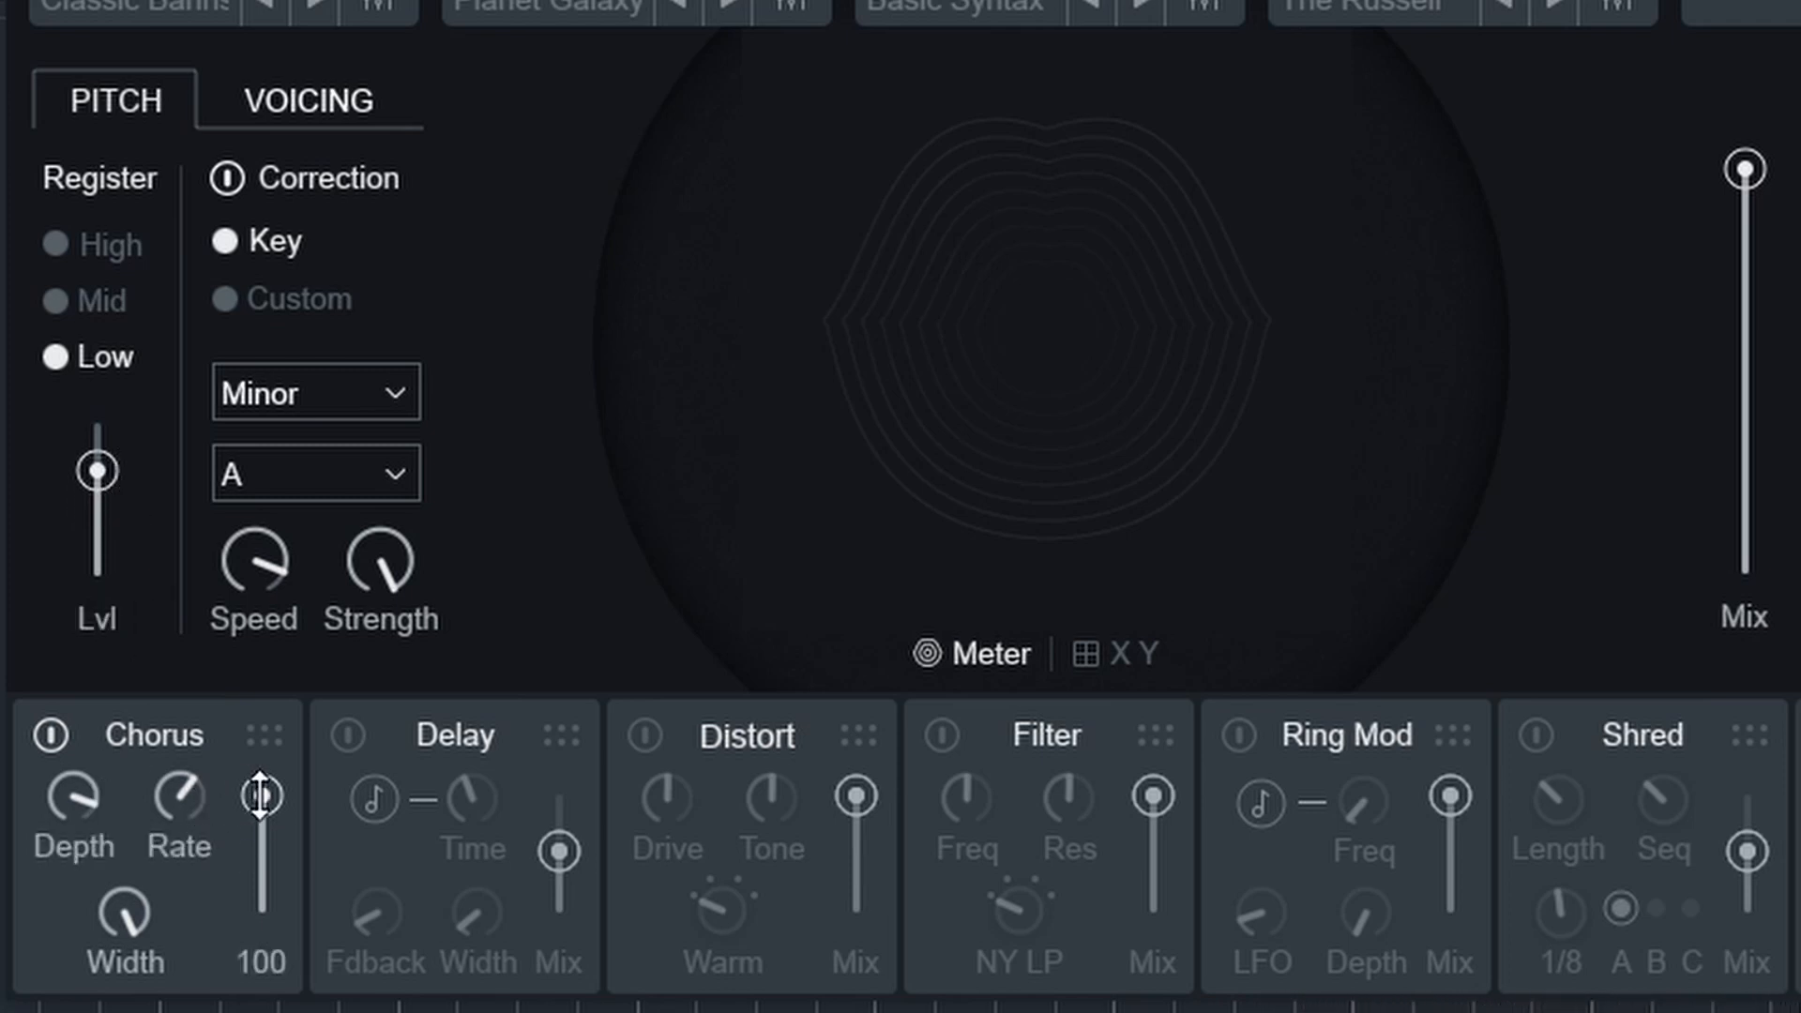
drag(261, 796, 218, 728)
drag(96, 472, 104, 404)
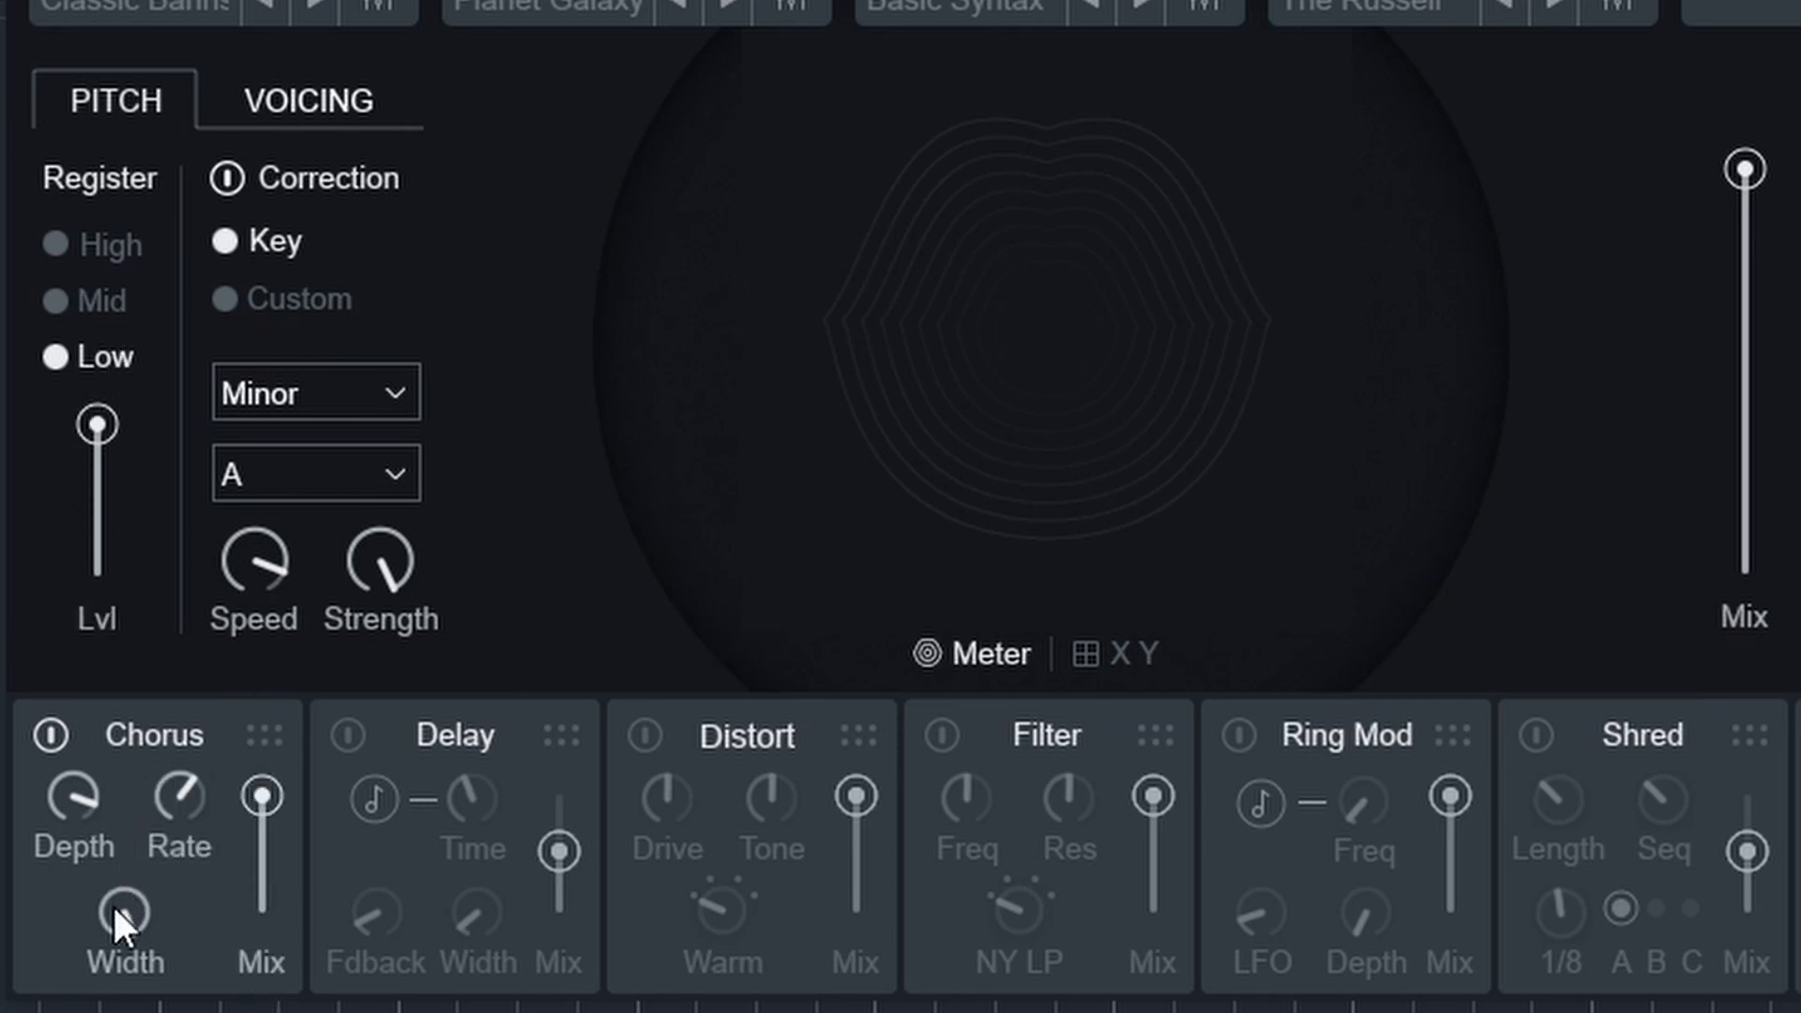
Set Chorus's Rate to 5.00 and Depth to maximum, reducing Width and returning it to 100.
drag(112, 904, 119, 1009)
drag(155, 793, 223, 492)
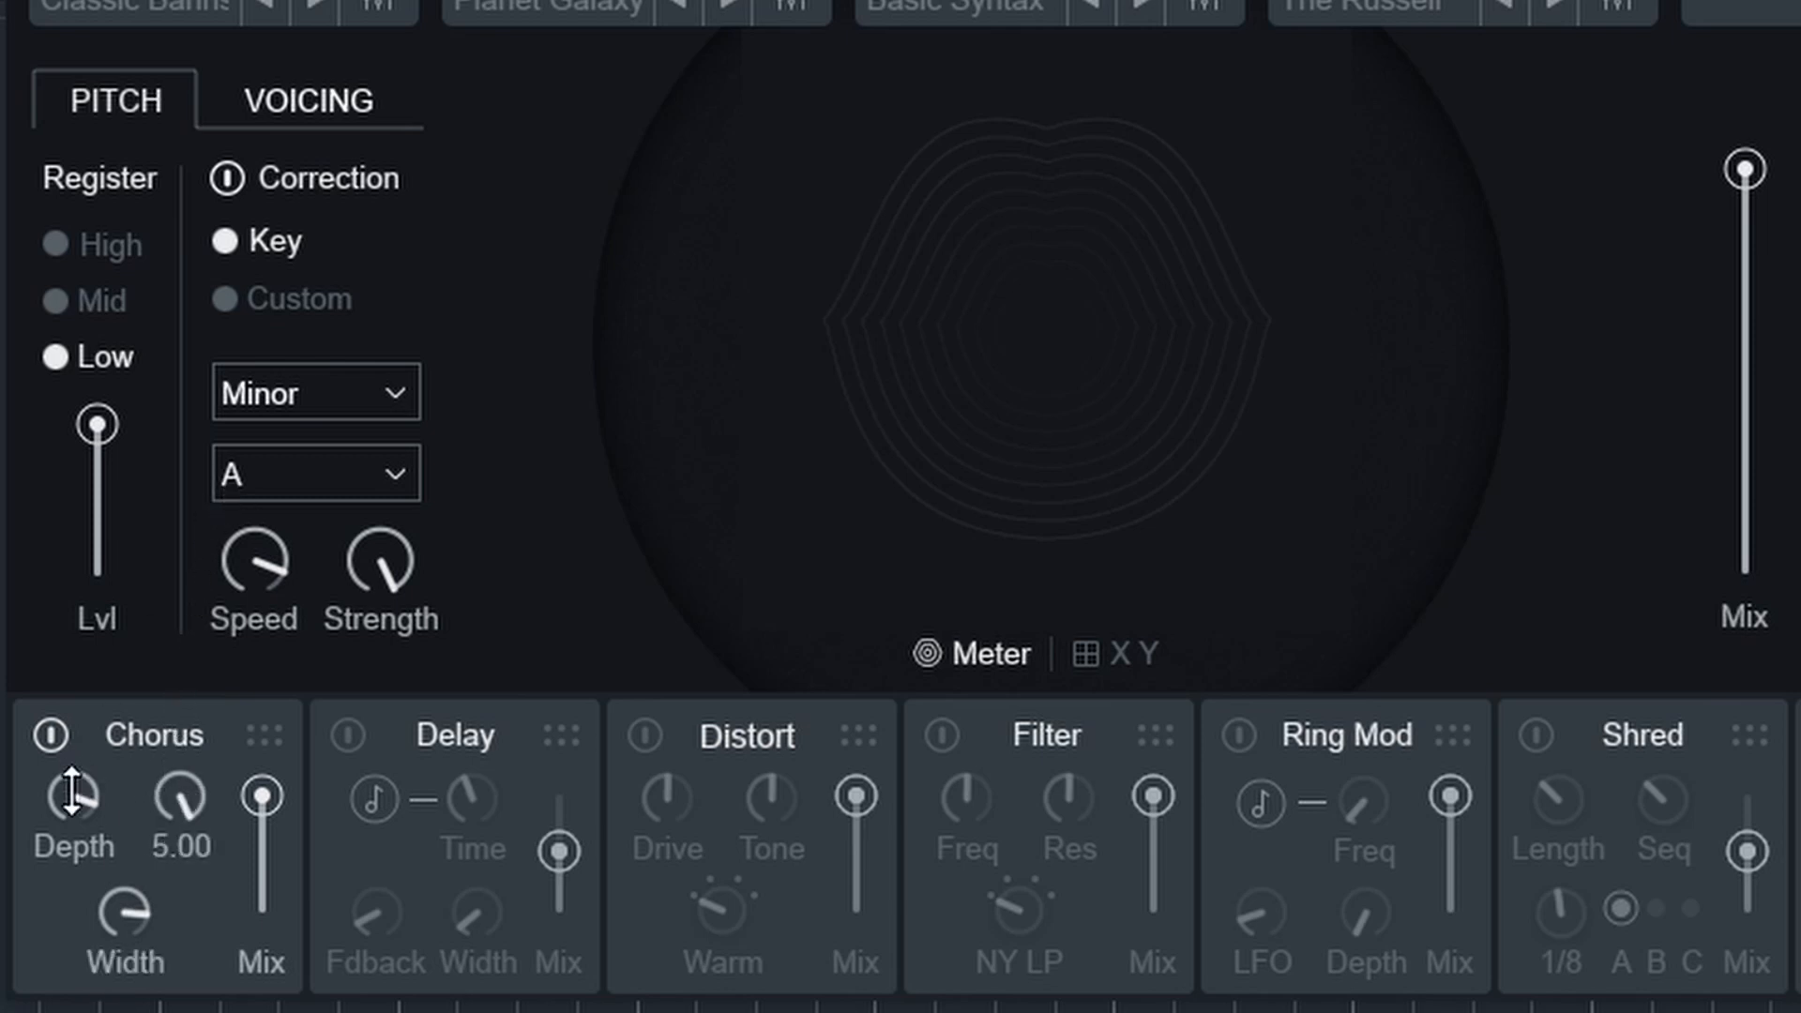
drag(72, 793, 88, 643)
drag(120, 915, 132, 798)
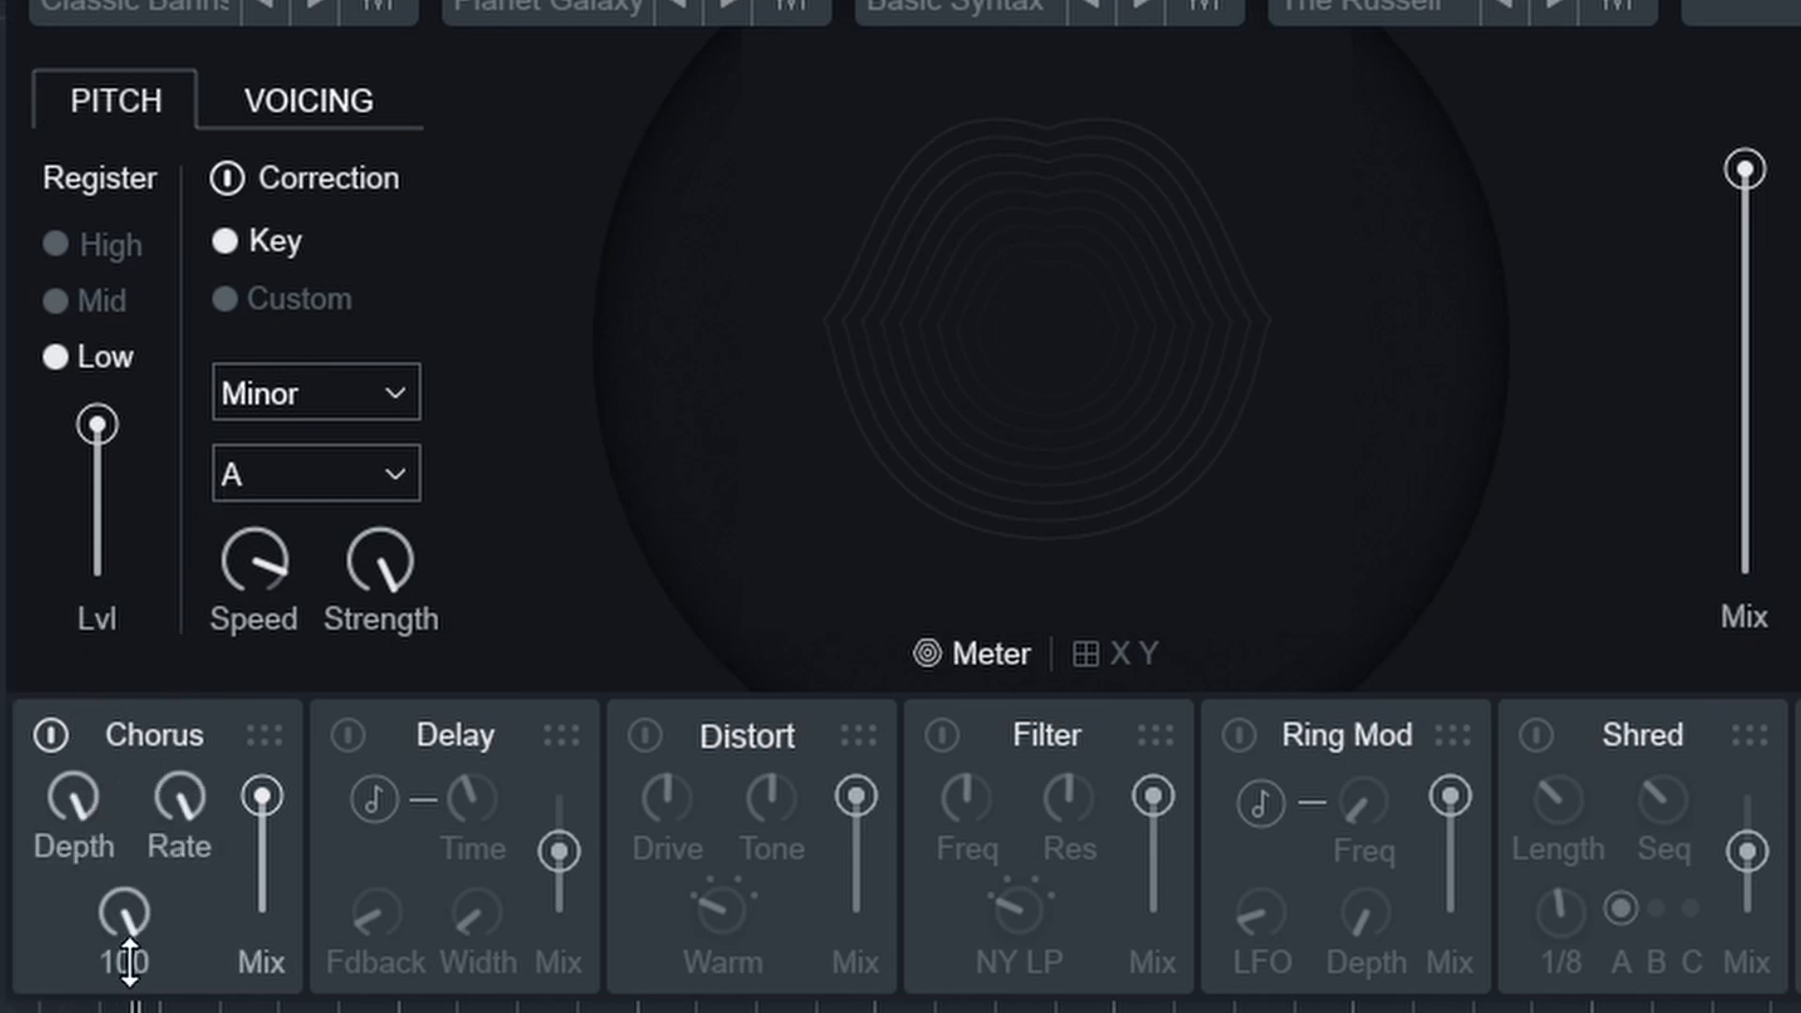
Lower the output Mix to about 71, then reduce Chorus's Depth, Width and Mix and set its Rate to 1.28.
drag(1745, 169, 1745, 282)
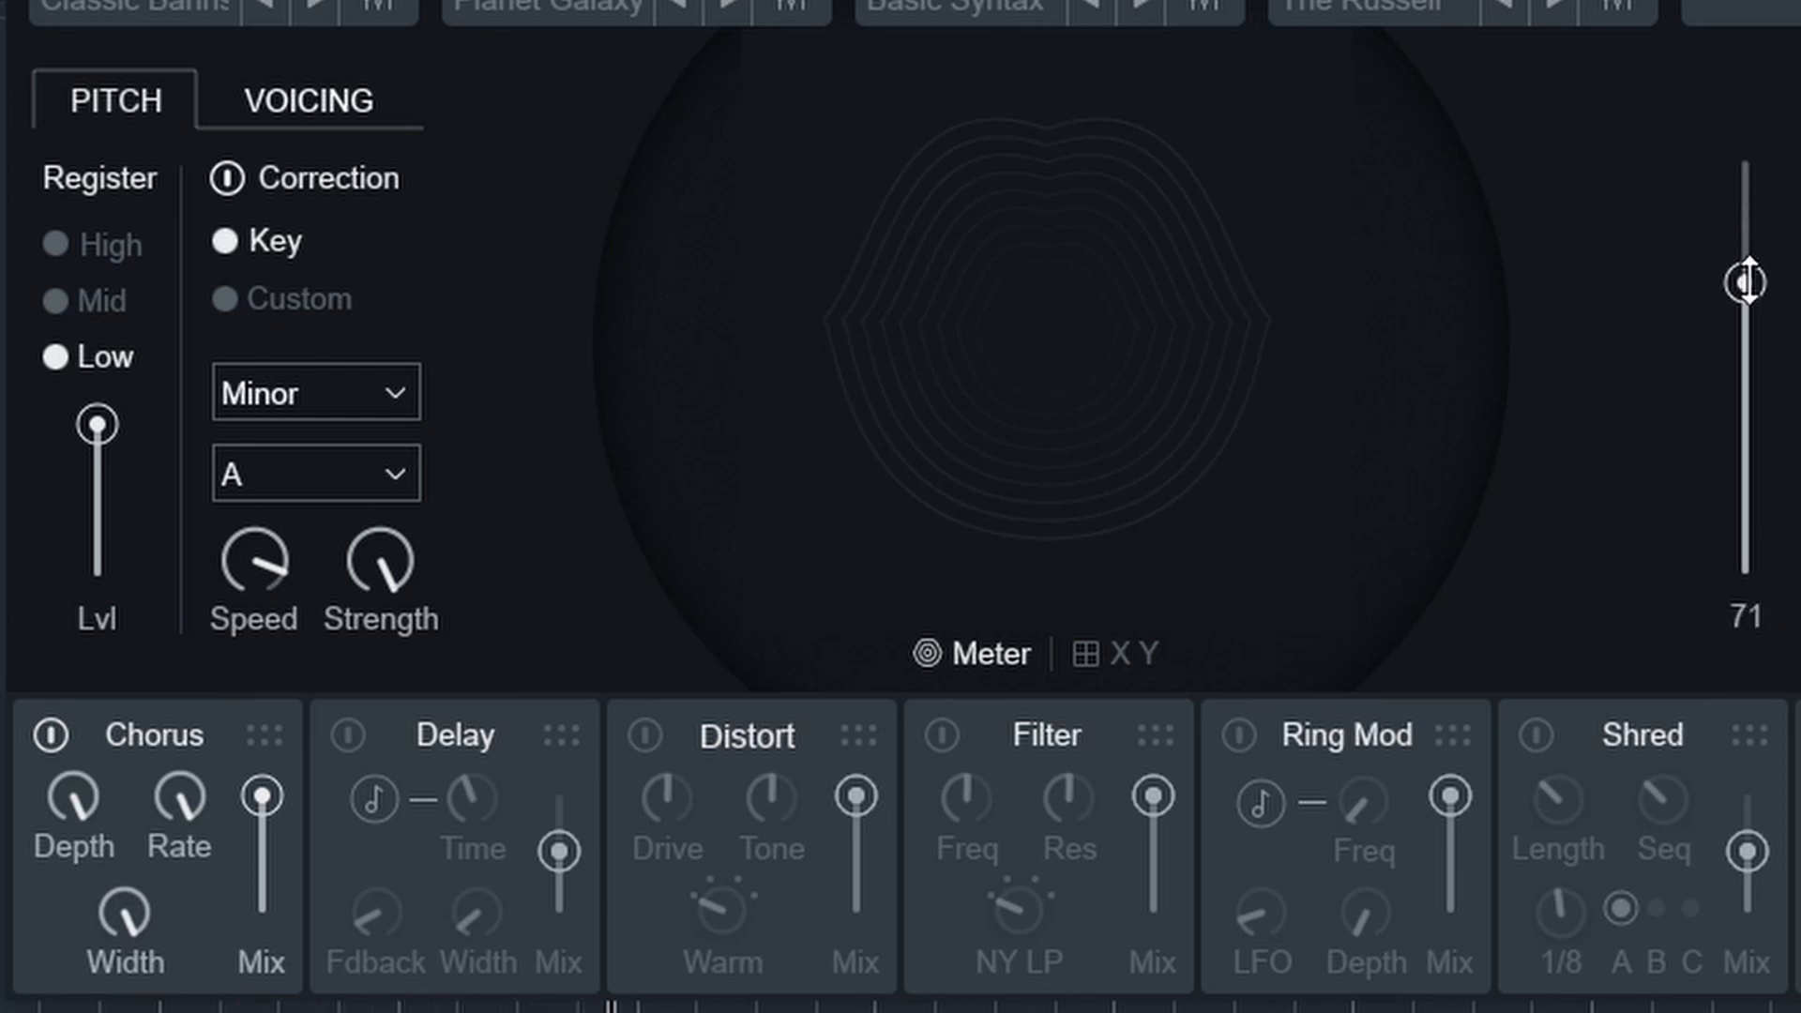
drag(68, 790, 42, 1011)
drag(125, 912, 125, 1010)
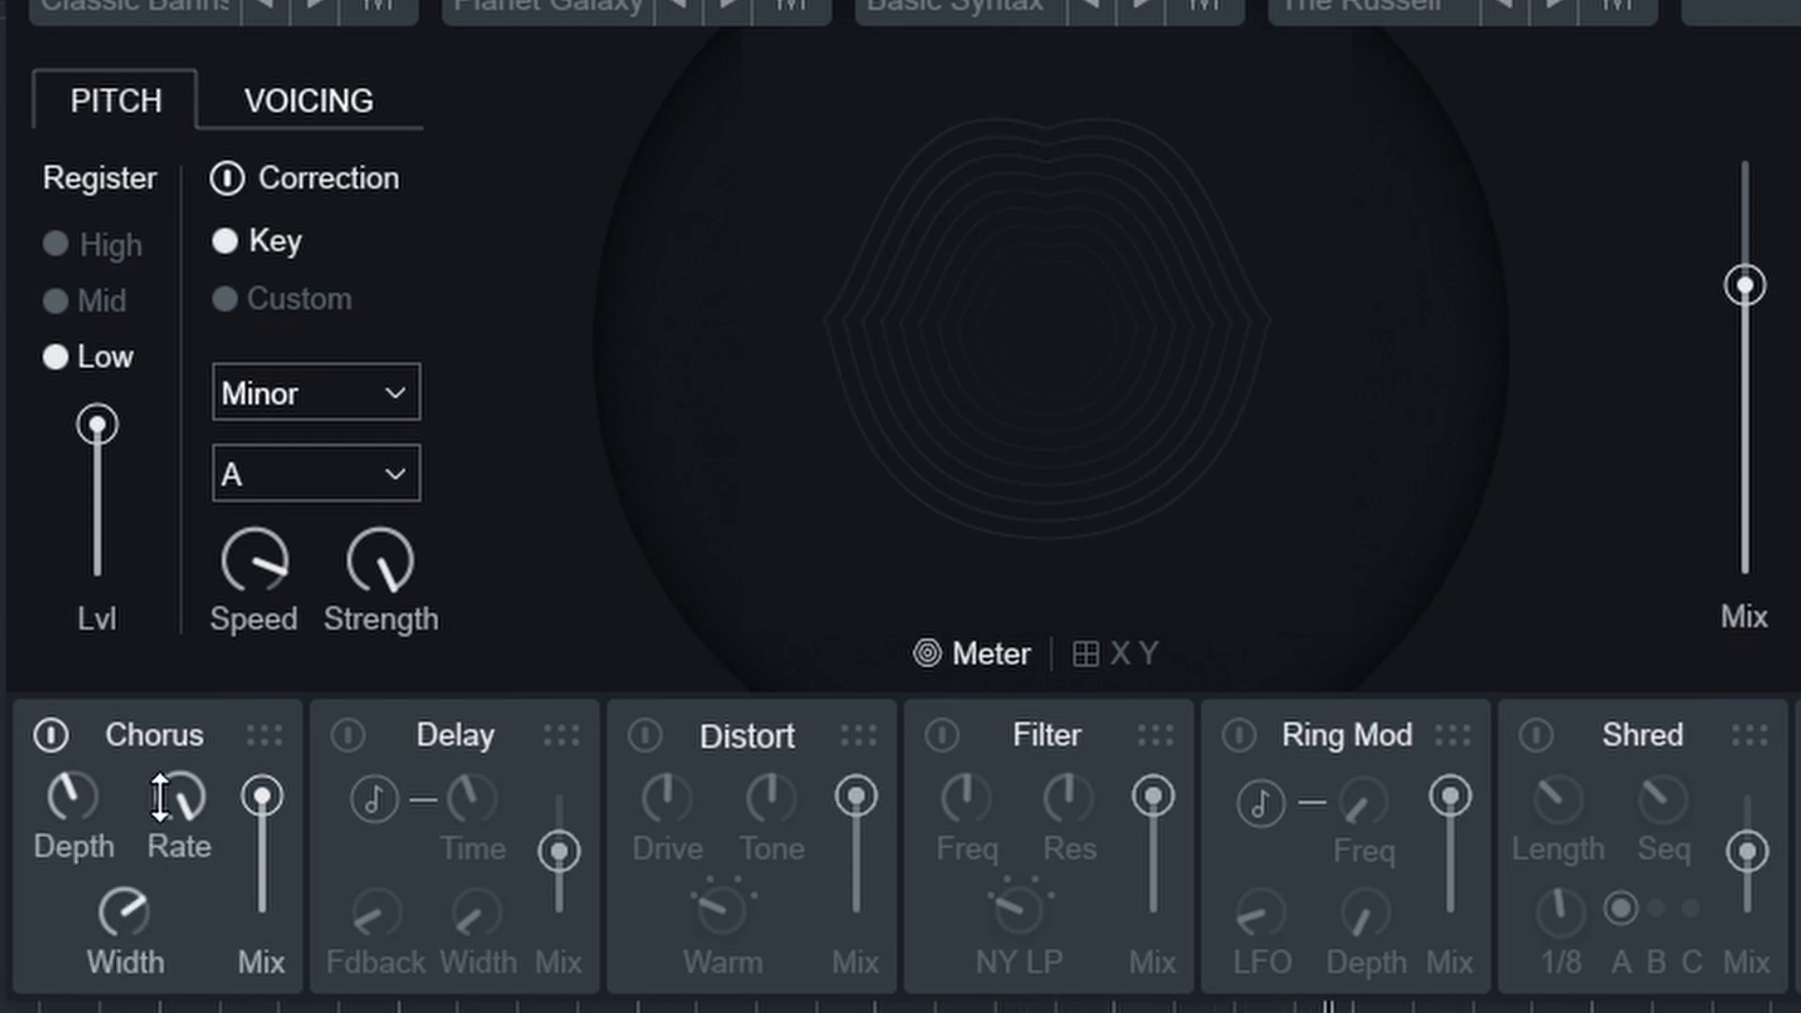
drag(161, 798, 169, 971)
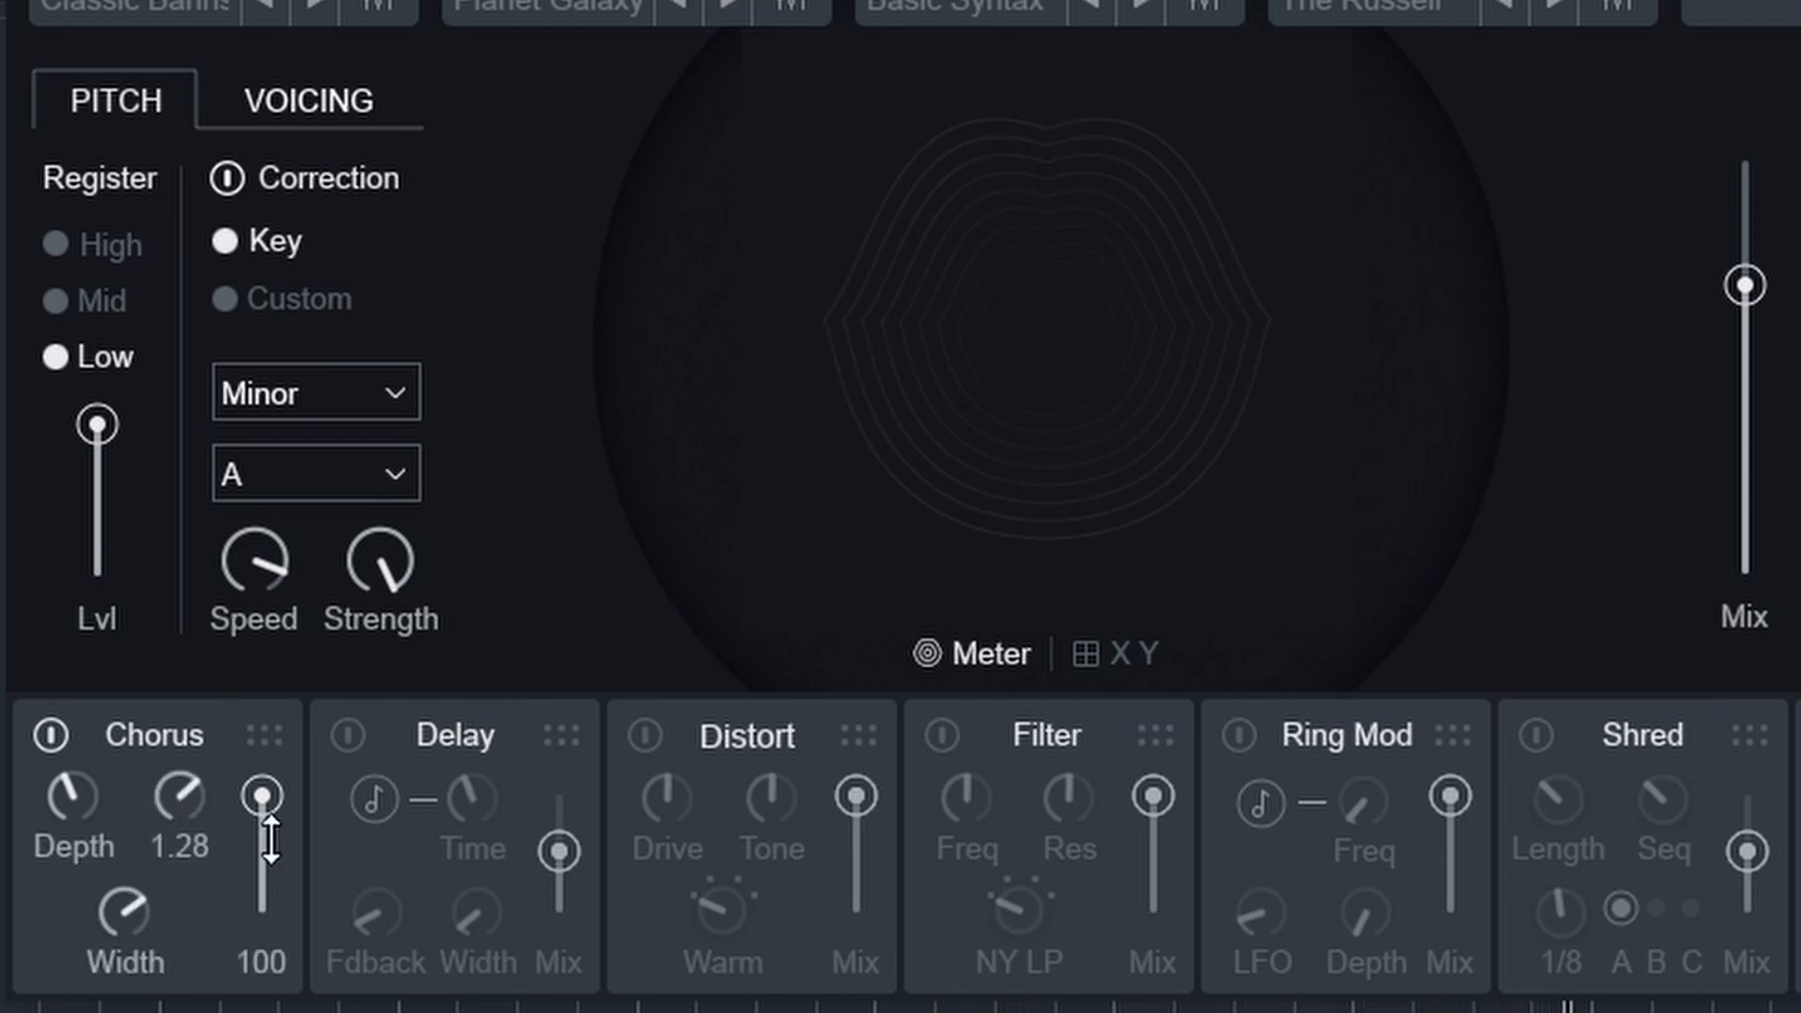
drag(270, 840, 270, 869)
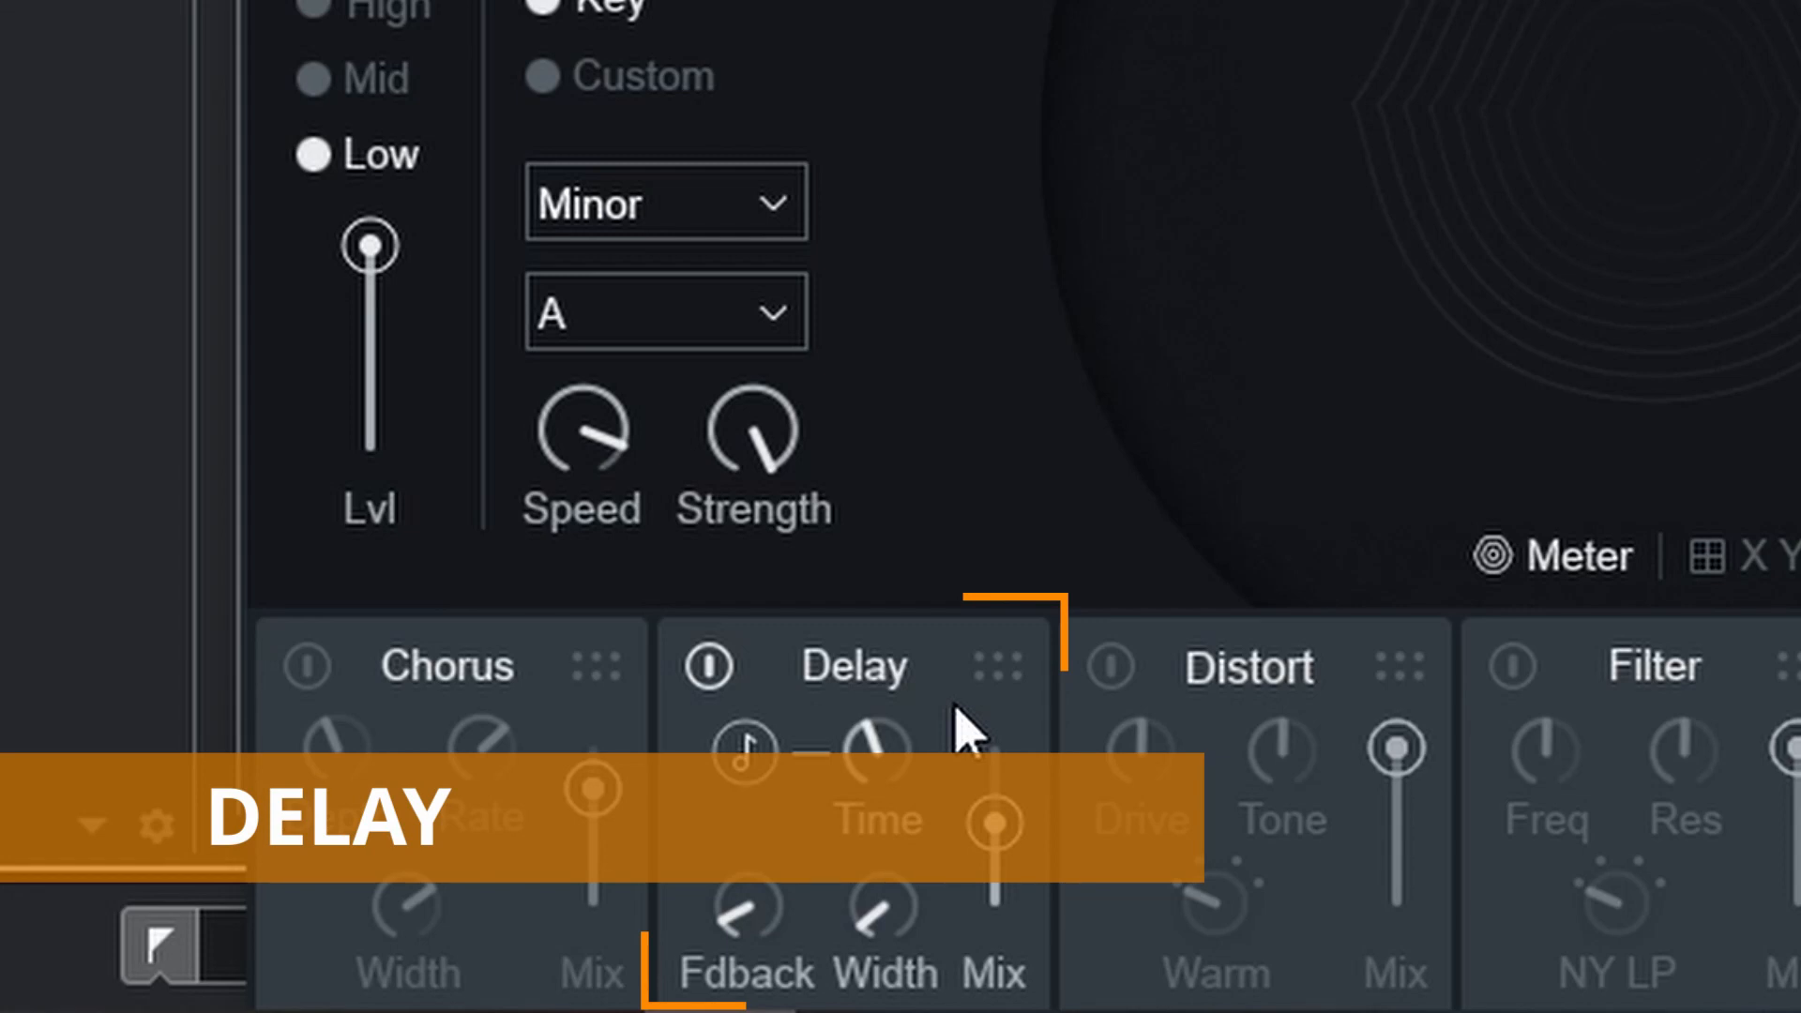
Enable host tempo sync in Delay and set its Time to 1/2T.
click(746, 750)
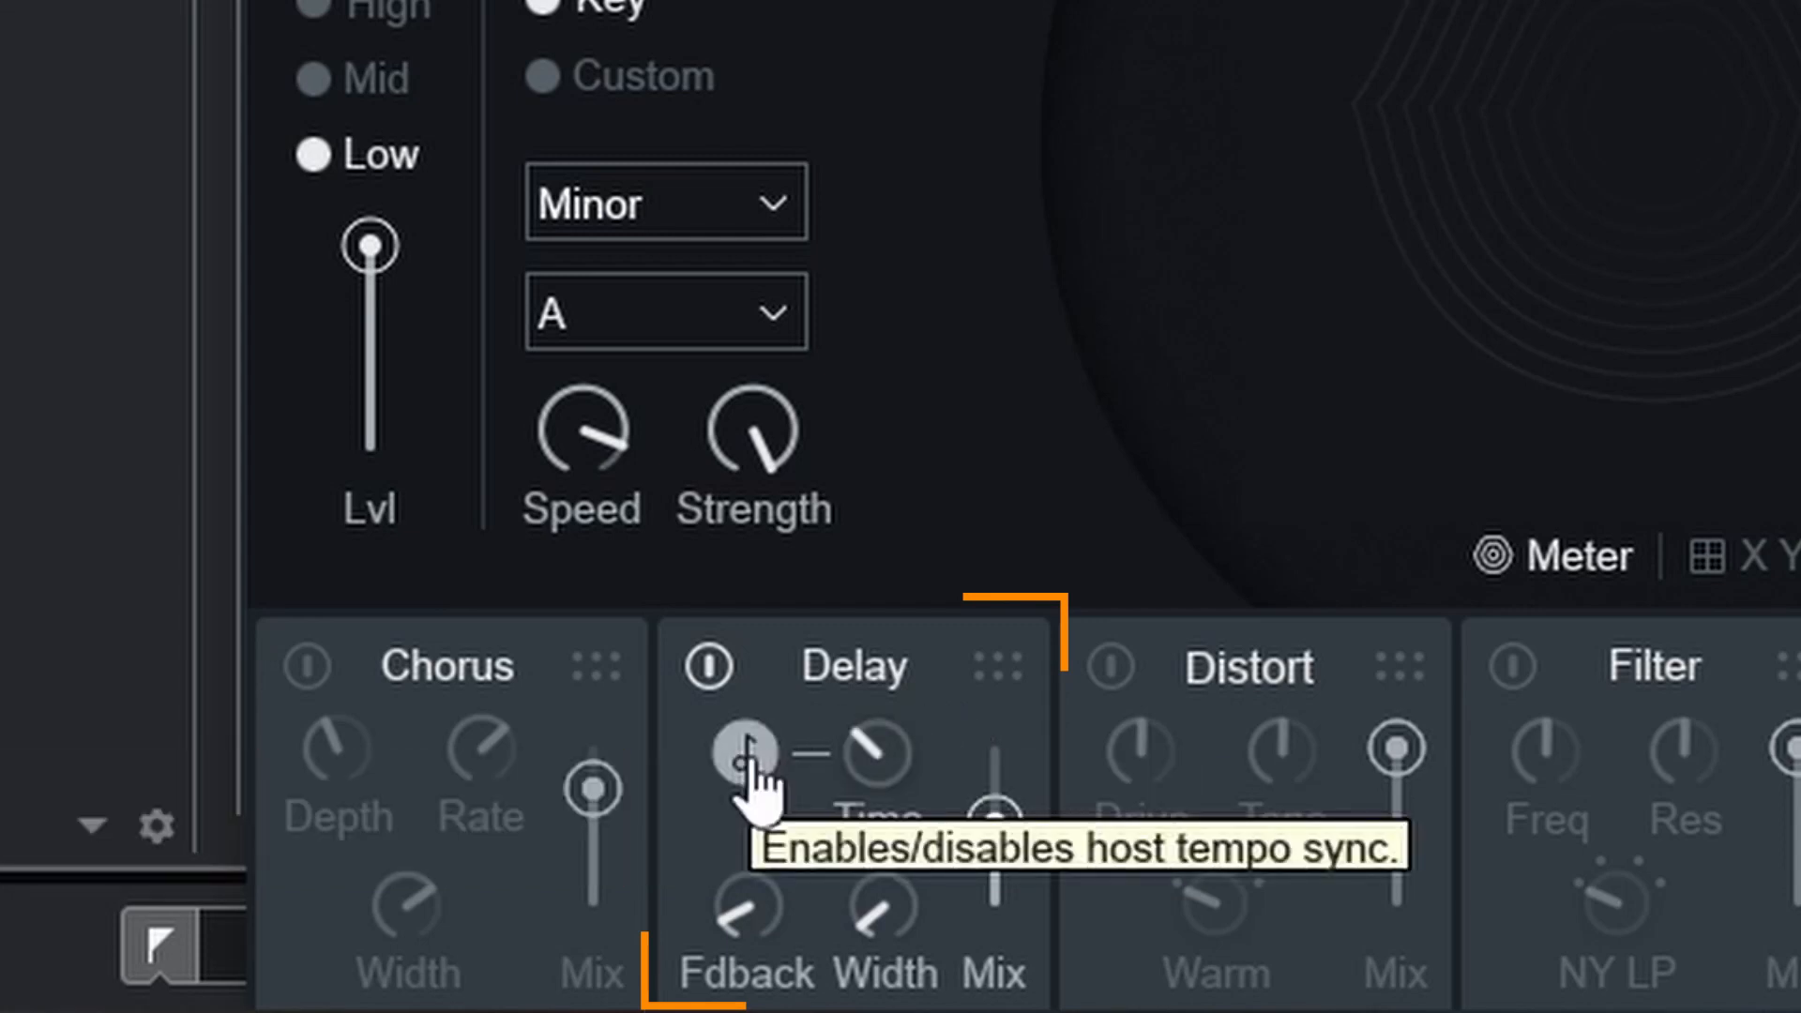
drag(877, 751, 784, 632)
click(746, 751)
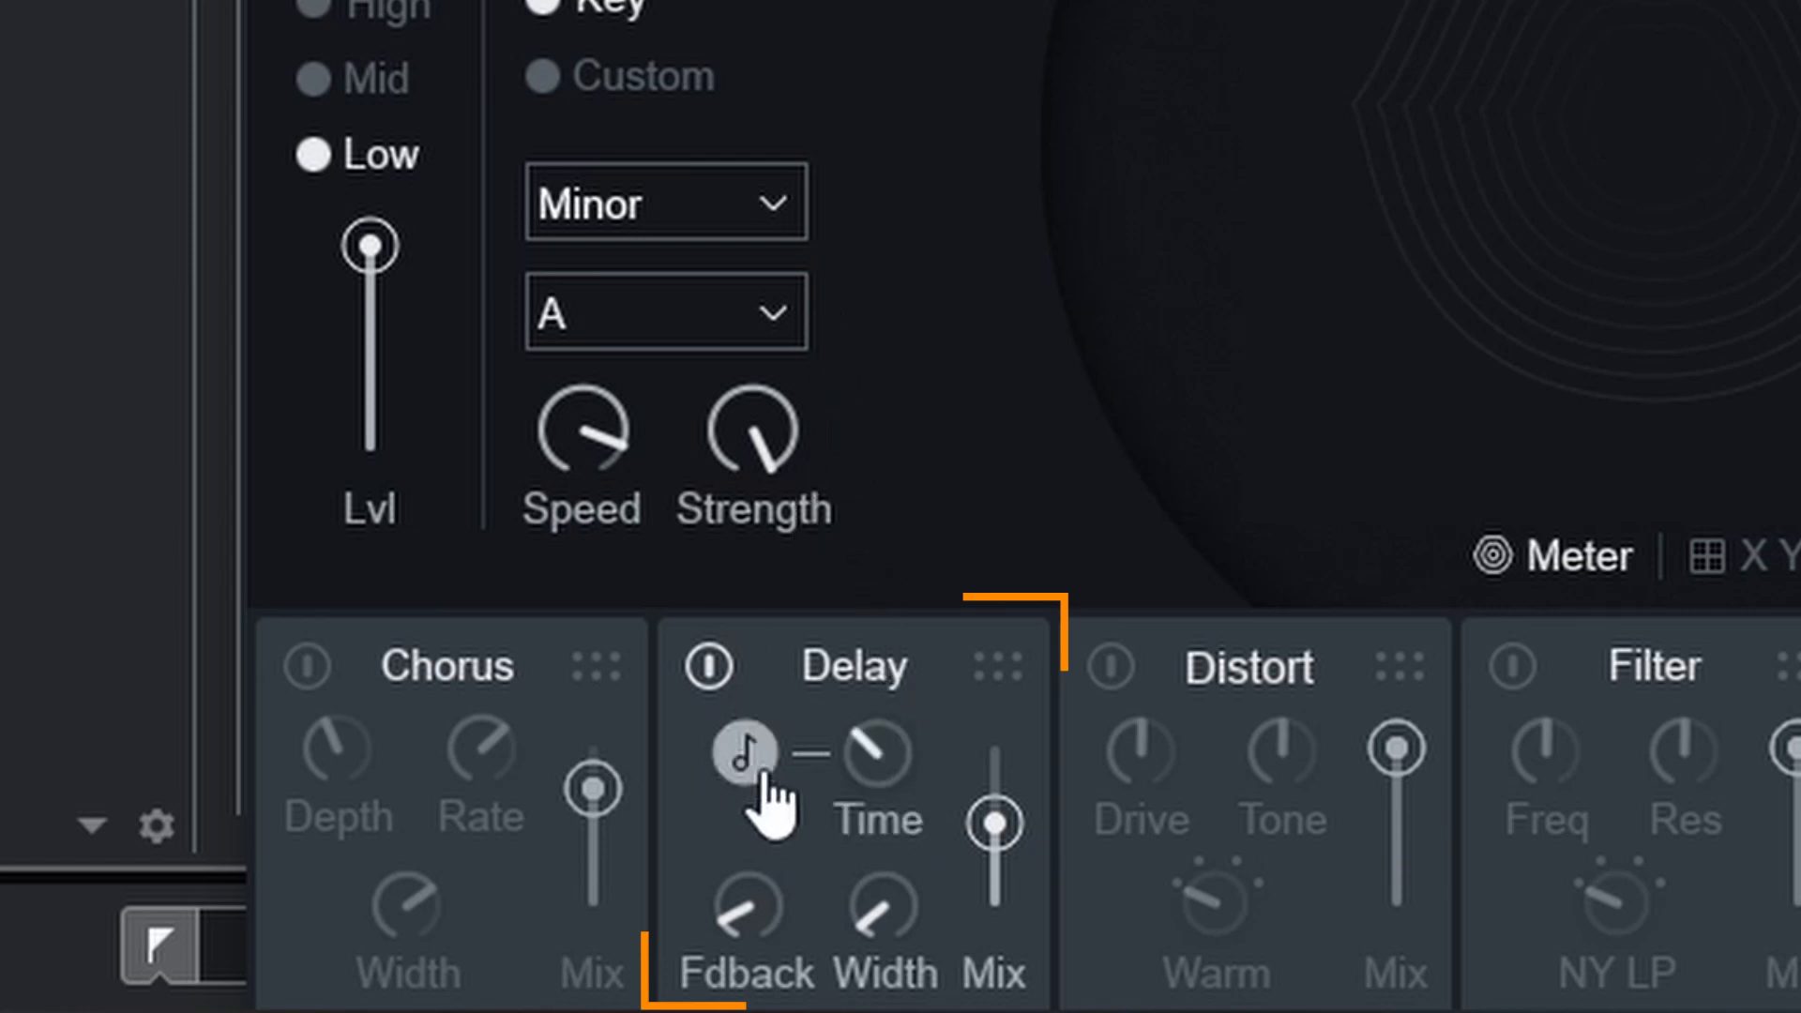
mouse_move(857, 739)
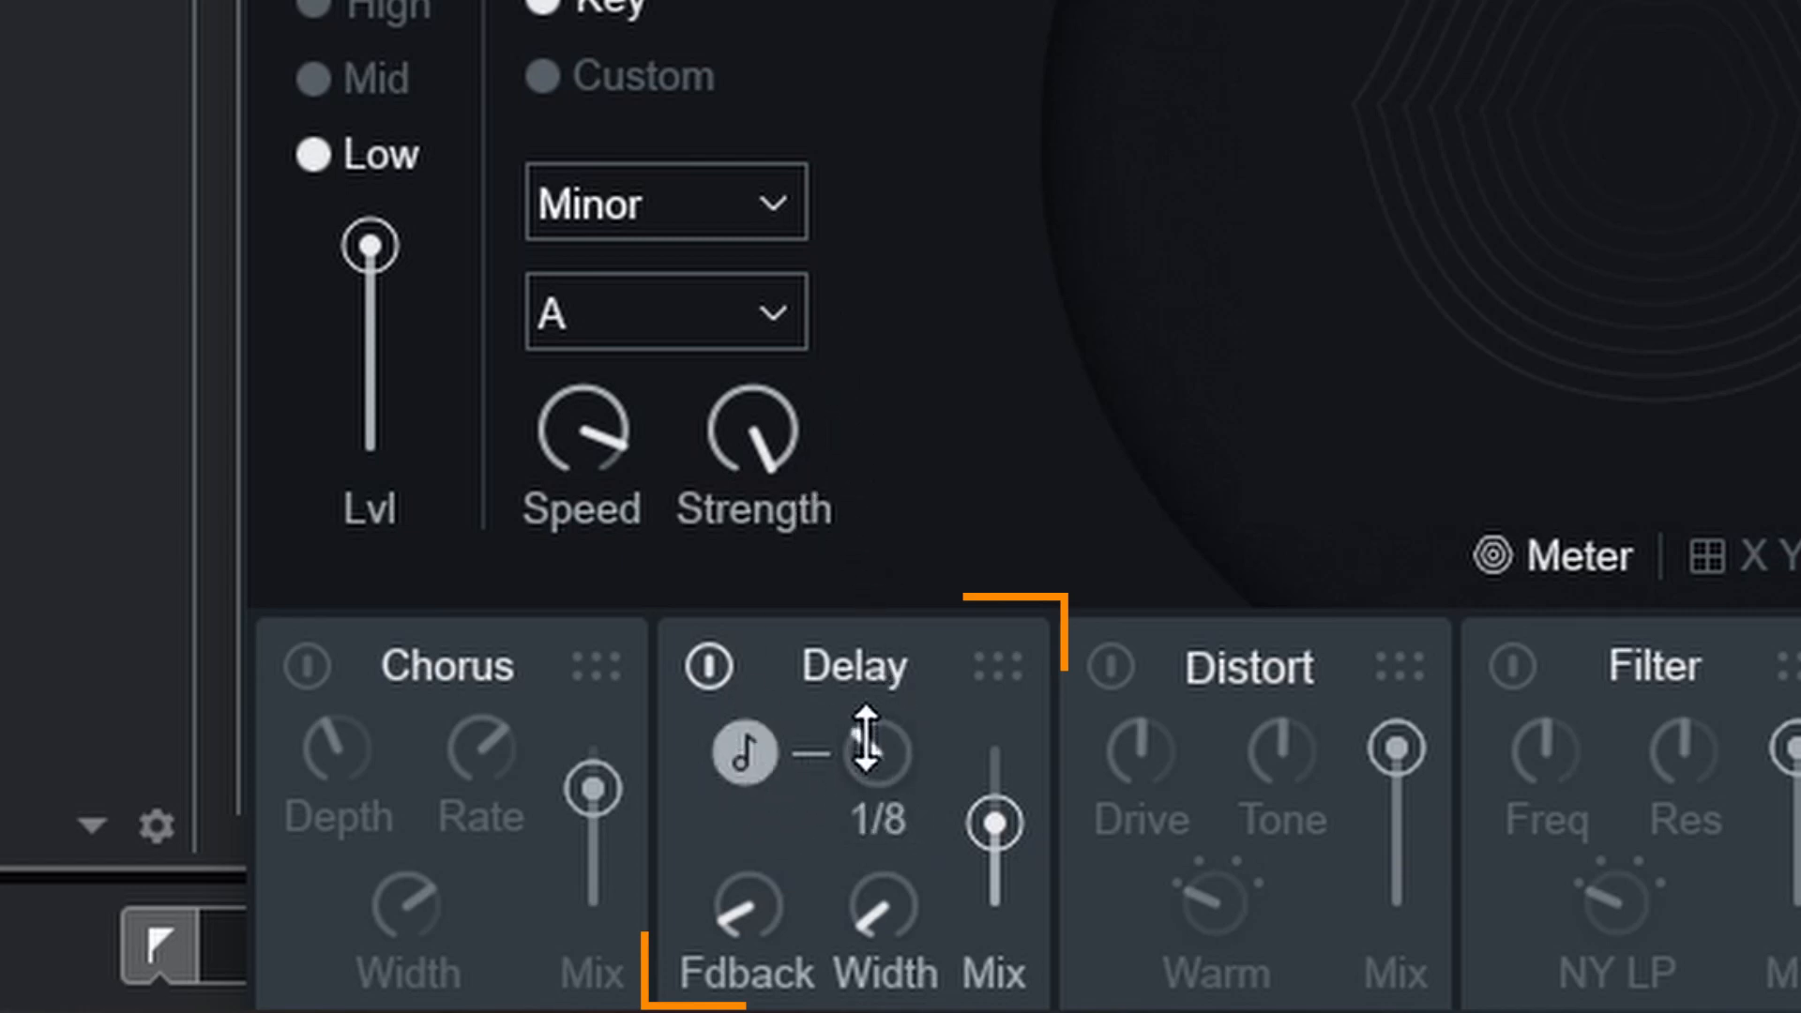
drag(865, 739, 864, 498)
Raise Delay's Width and Fdback, trying its Mix at 100 and 40 before settling at roughly half.
mouse_move(719, 966)
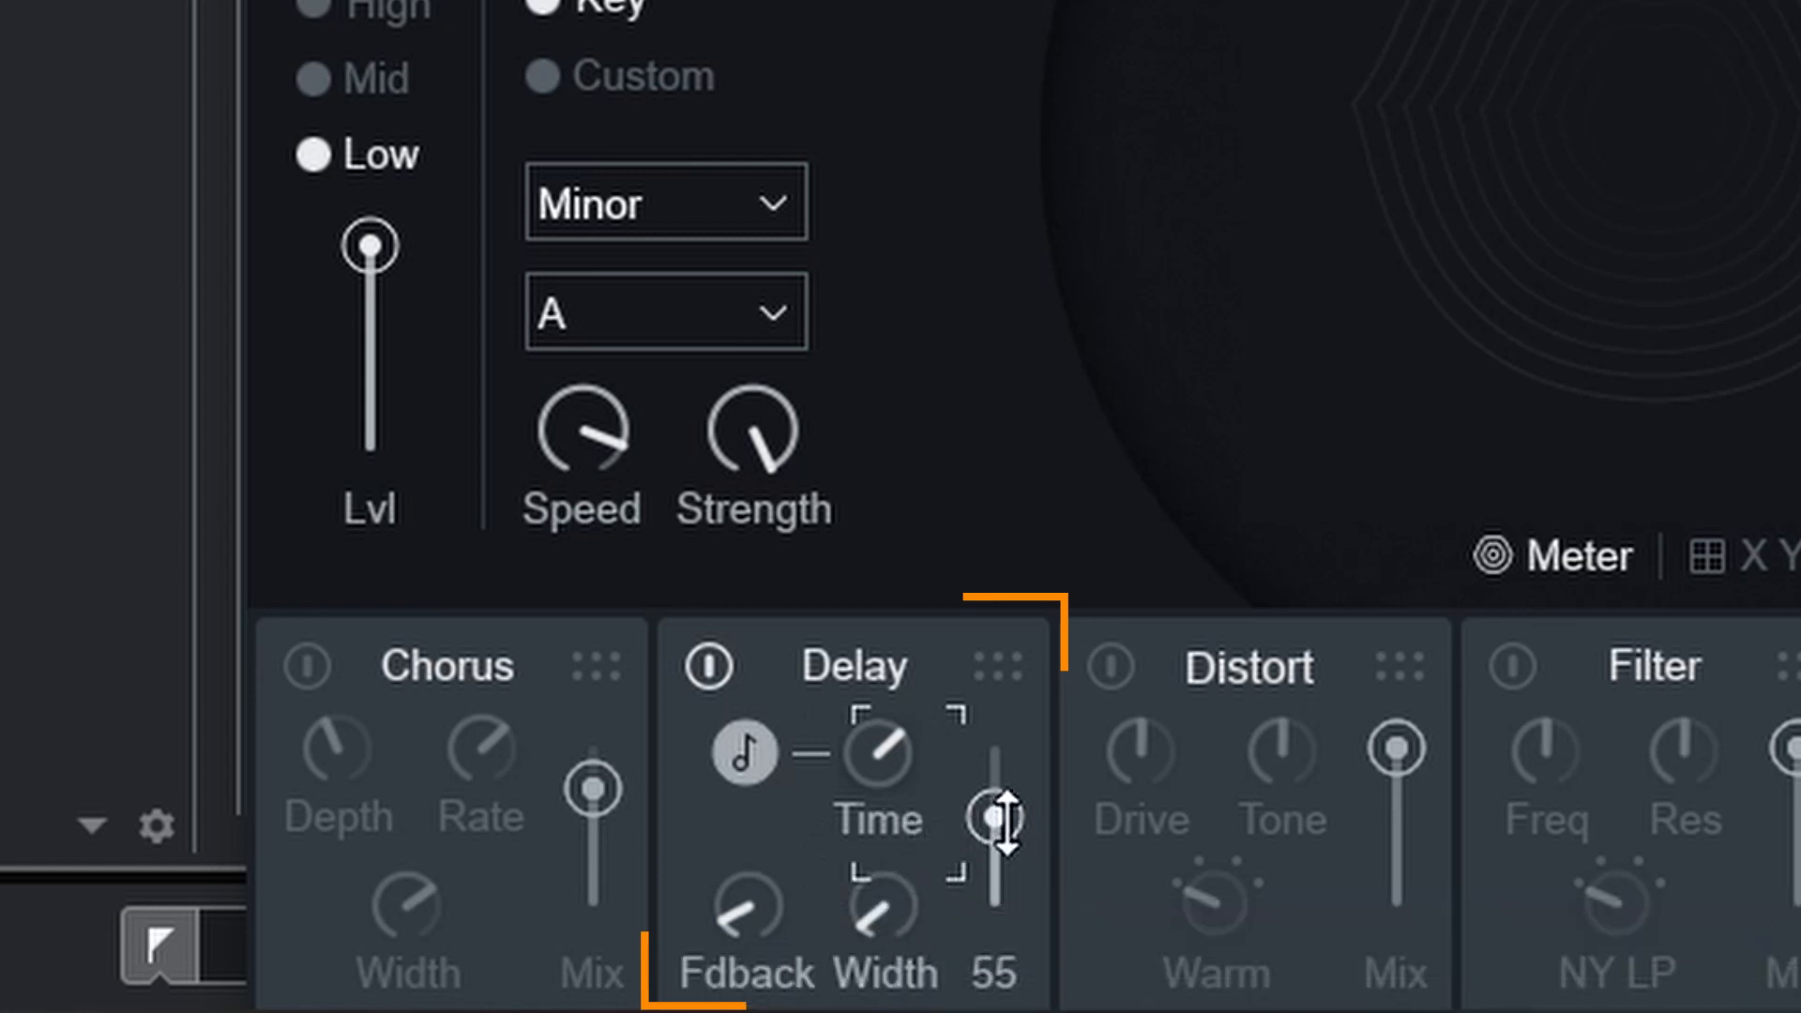
drag(998, 822, 1007, 751)
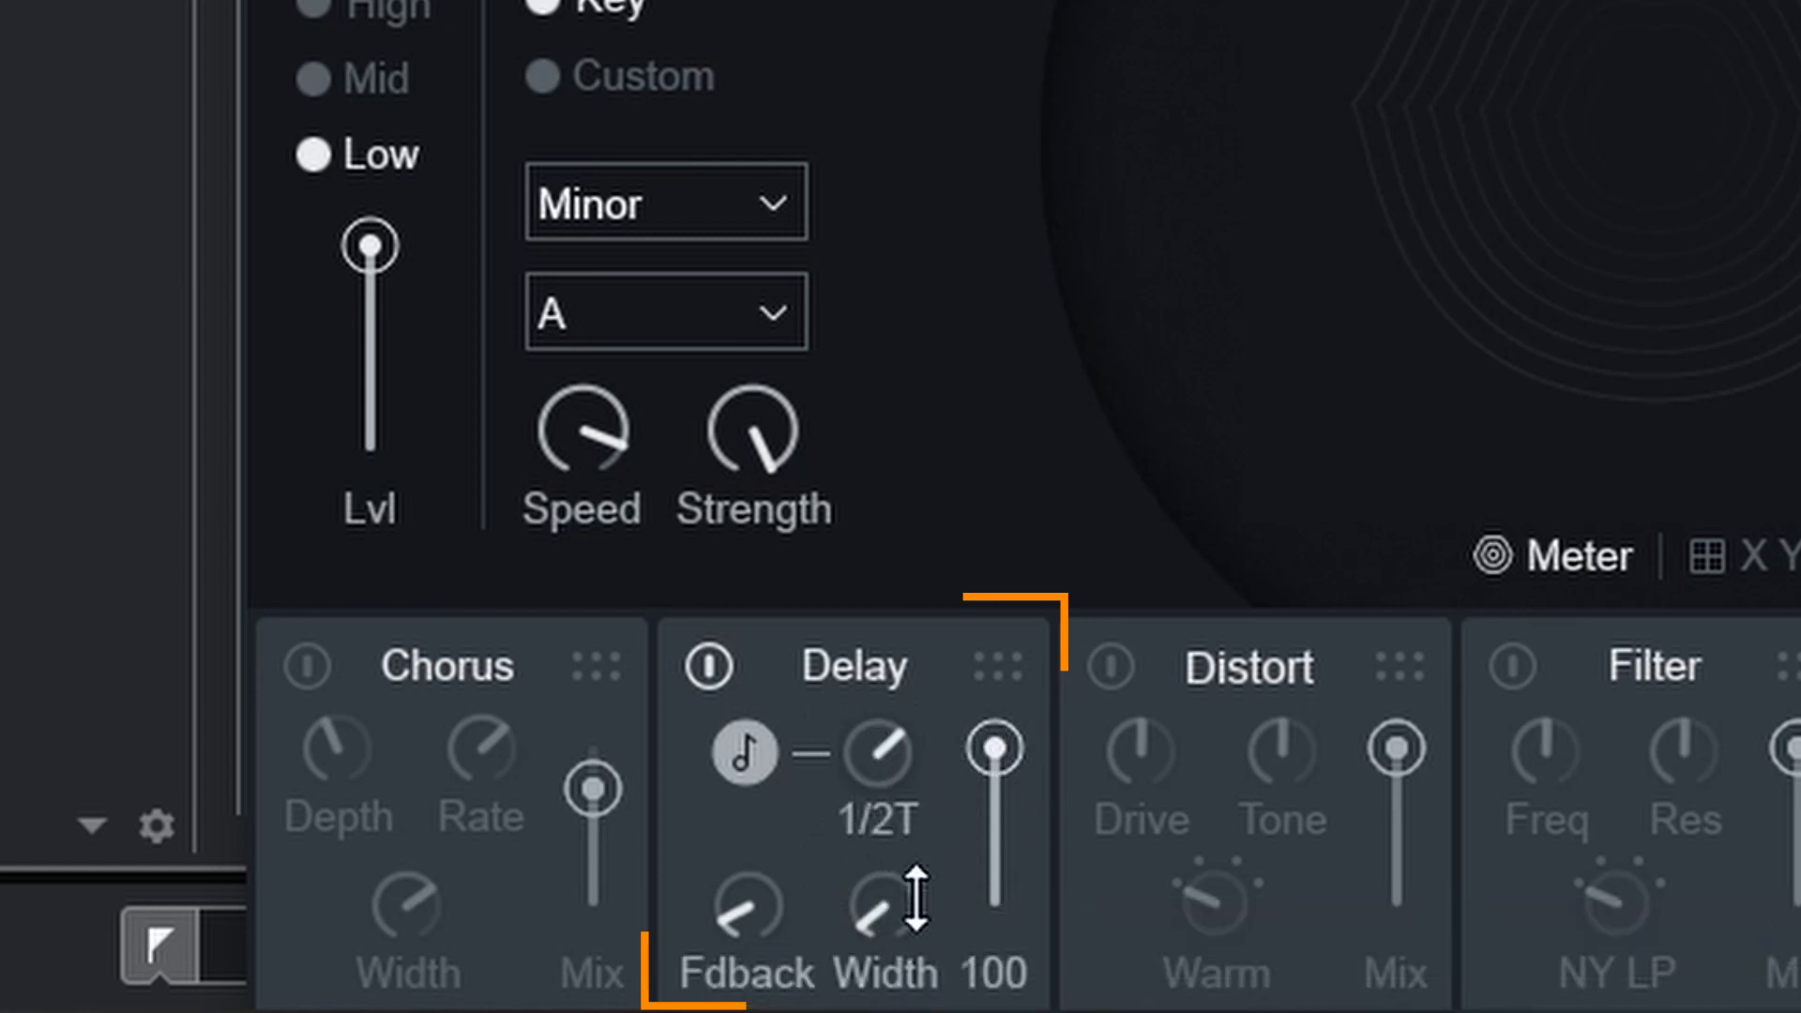
drag(881, 923, 920, 441)
mouse_move(760, 907)
drag(760, 907, 799, 521)
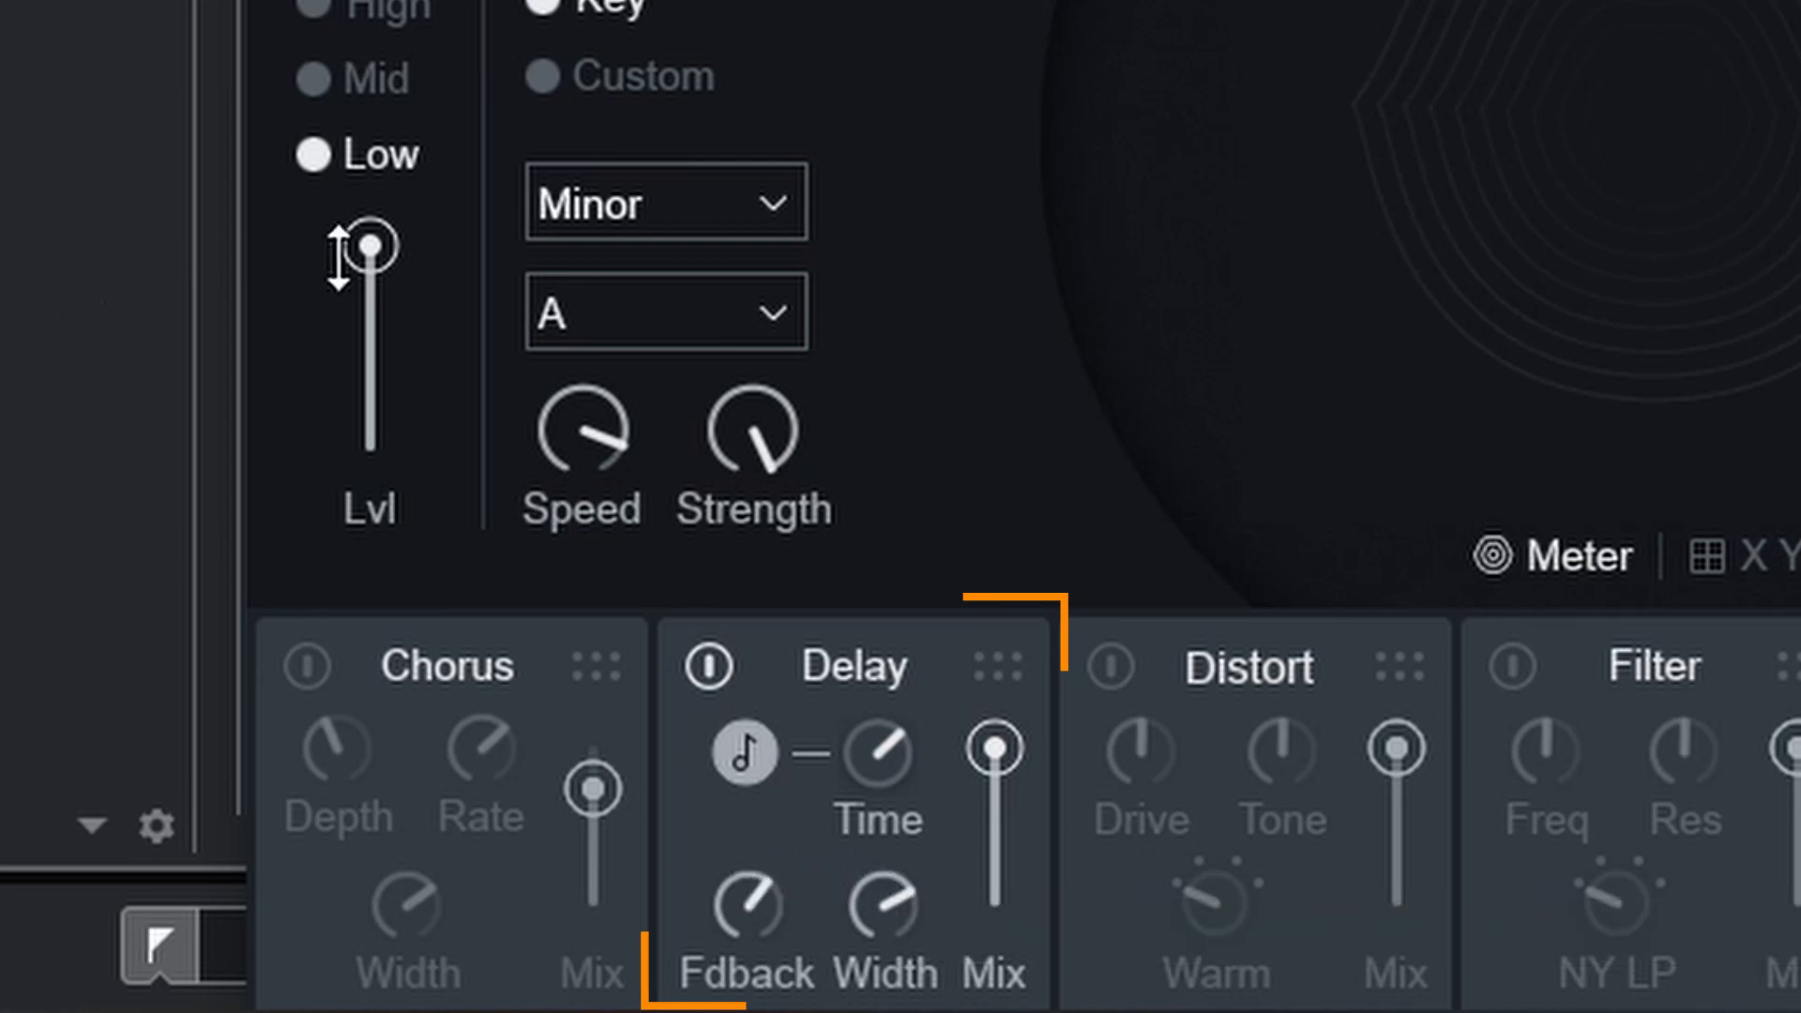
drag(995, 747, 997, 837)
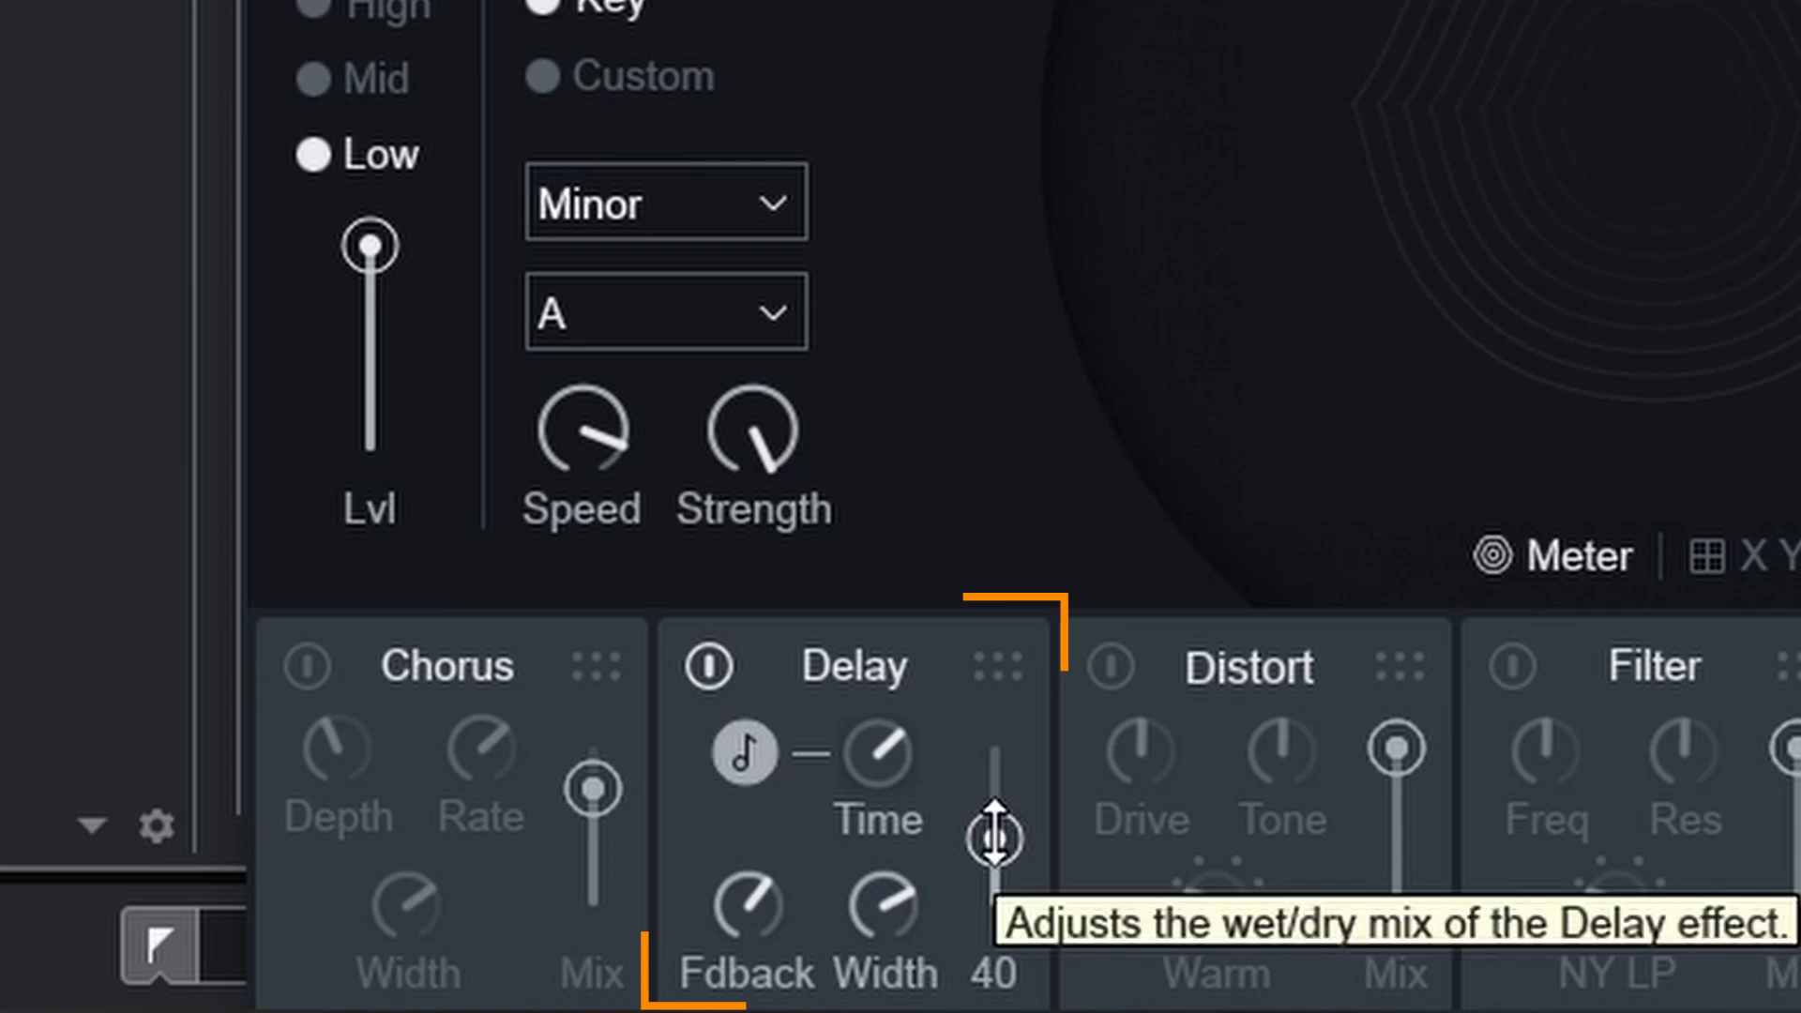
drag(996, 838, 996, 818)
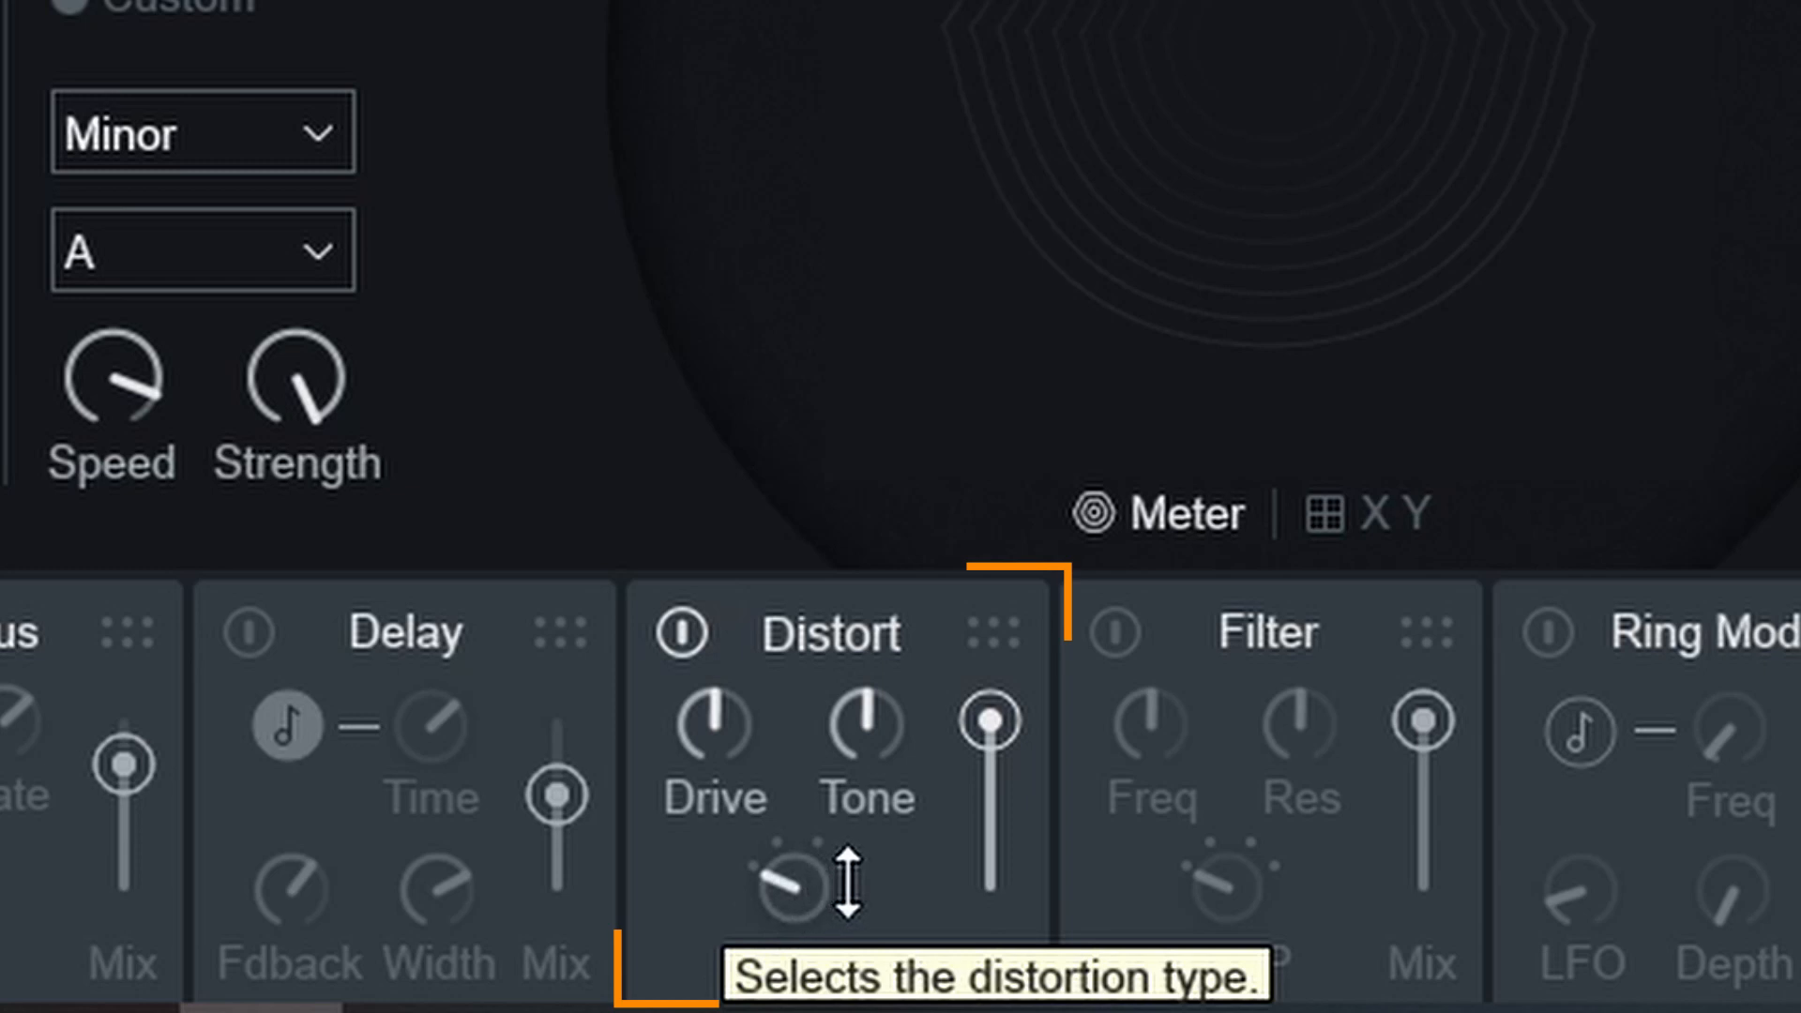
Set Distort's type to Edgy and lower its Mix to 79.
drag(785, 828, 750, 418)
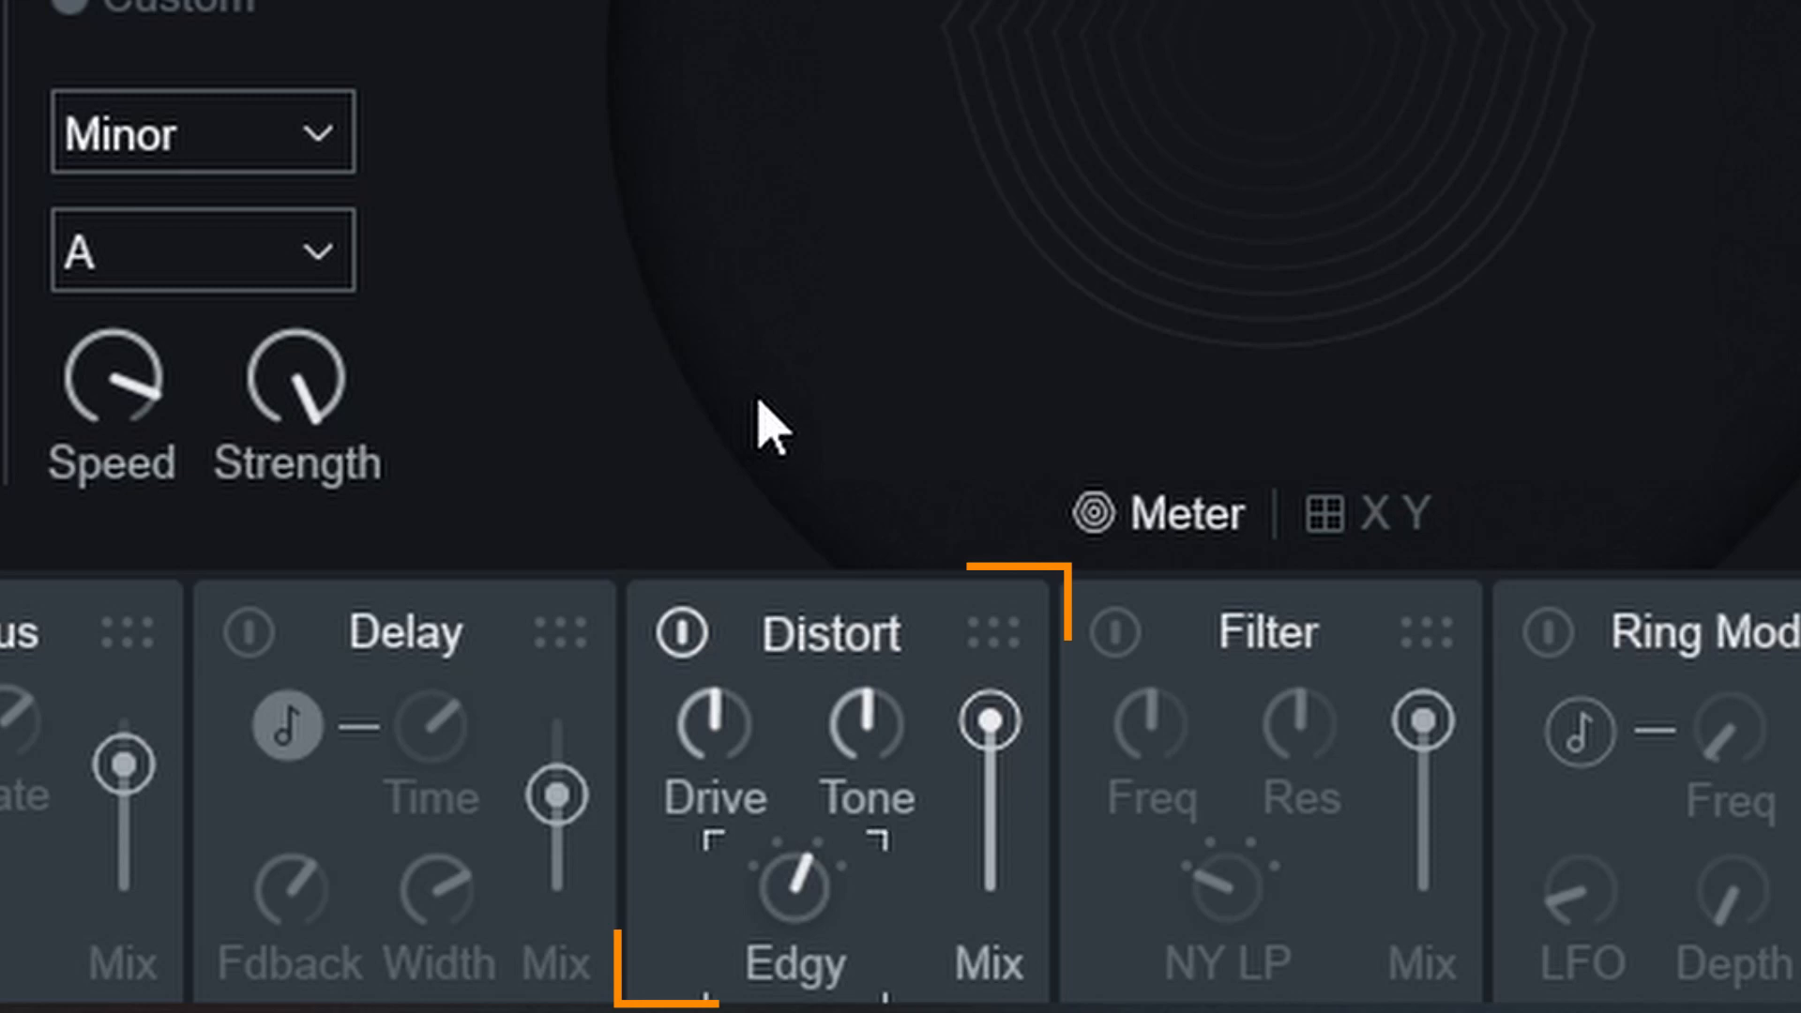
mouse_move(1019, 721)
drag(1020, 720, 1022, 735)
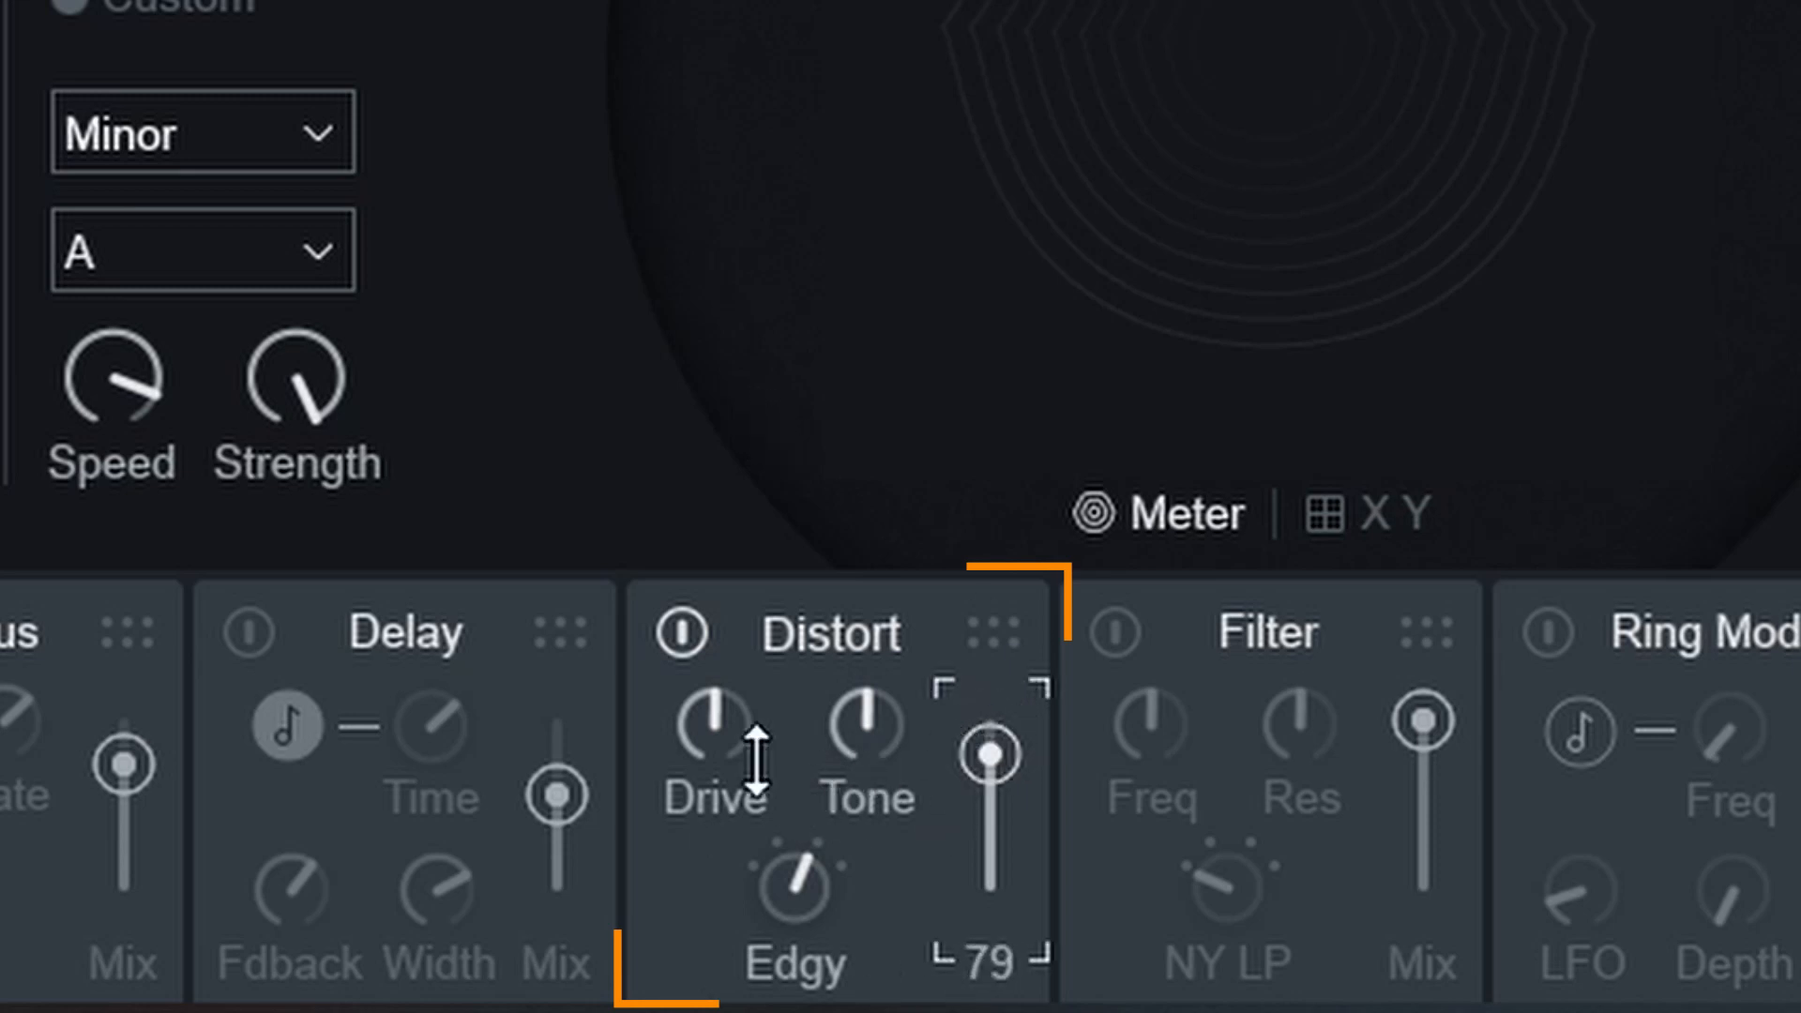
Raise Distort's Drive and Tone, switch its type to Fuzz, and try Mix at 100 and 42.
drag(757, 744, 726, 525)
drag(849, 705, 851, 762)
drag(800, 888, 832, 716)
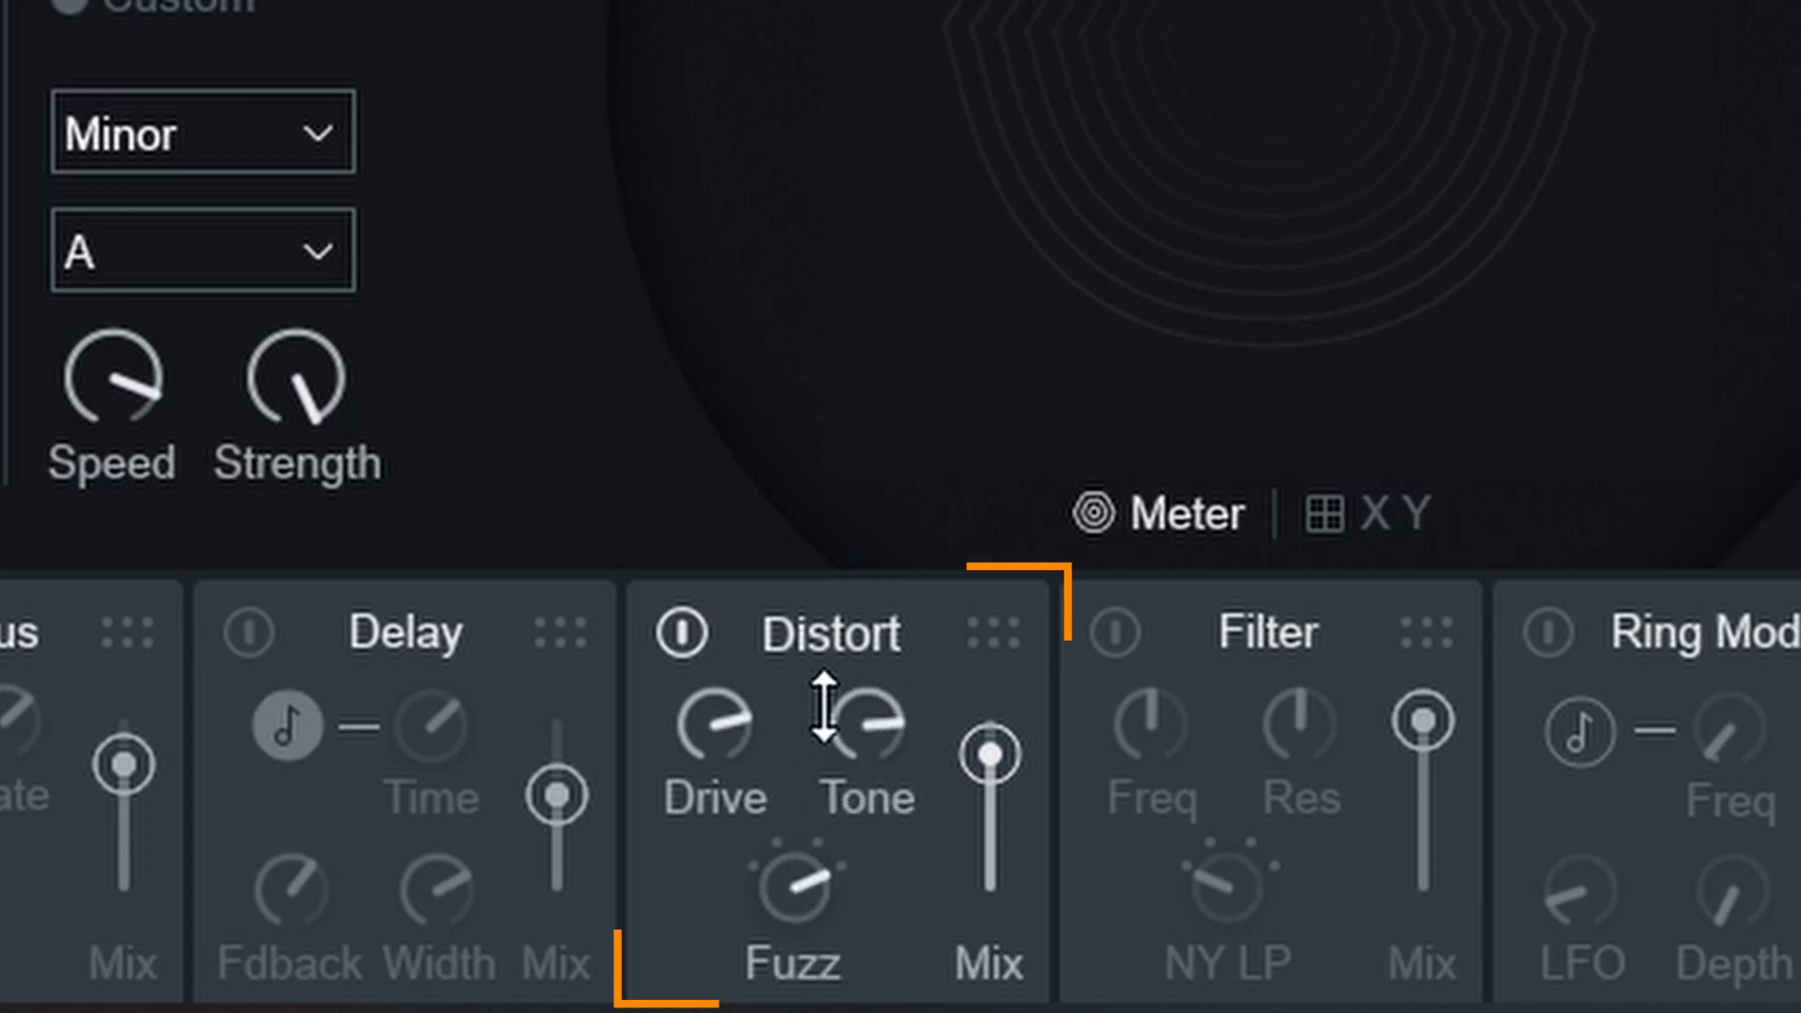
double_click(1011, 751)
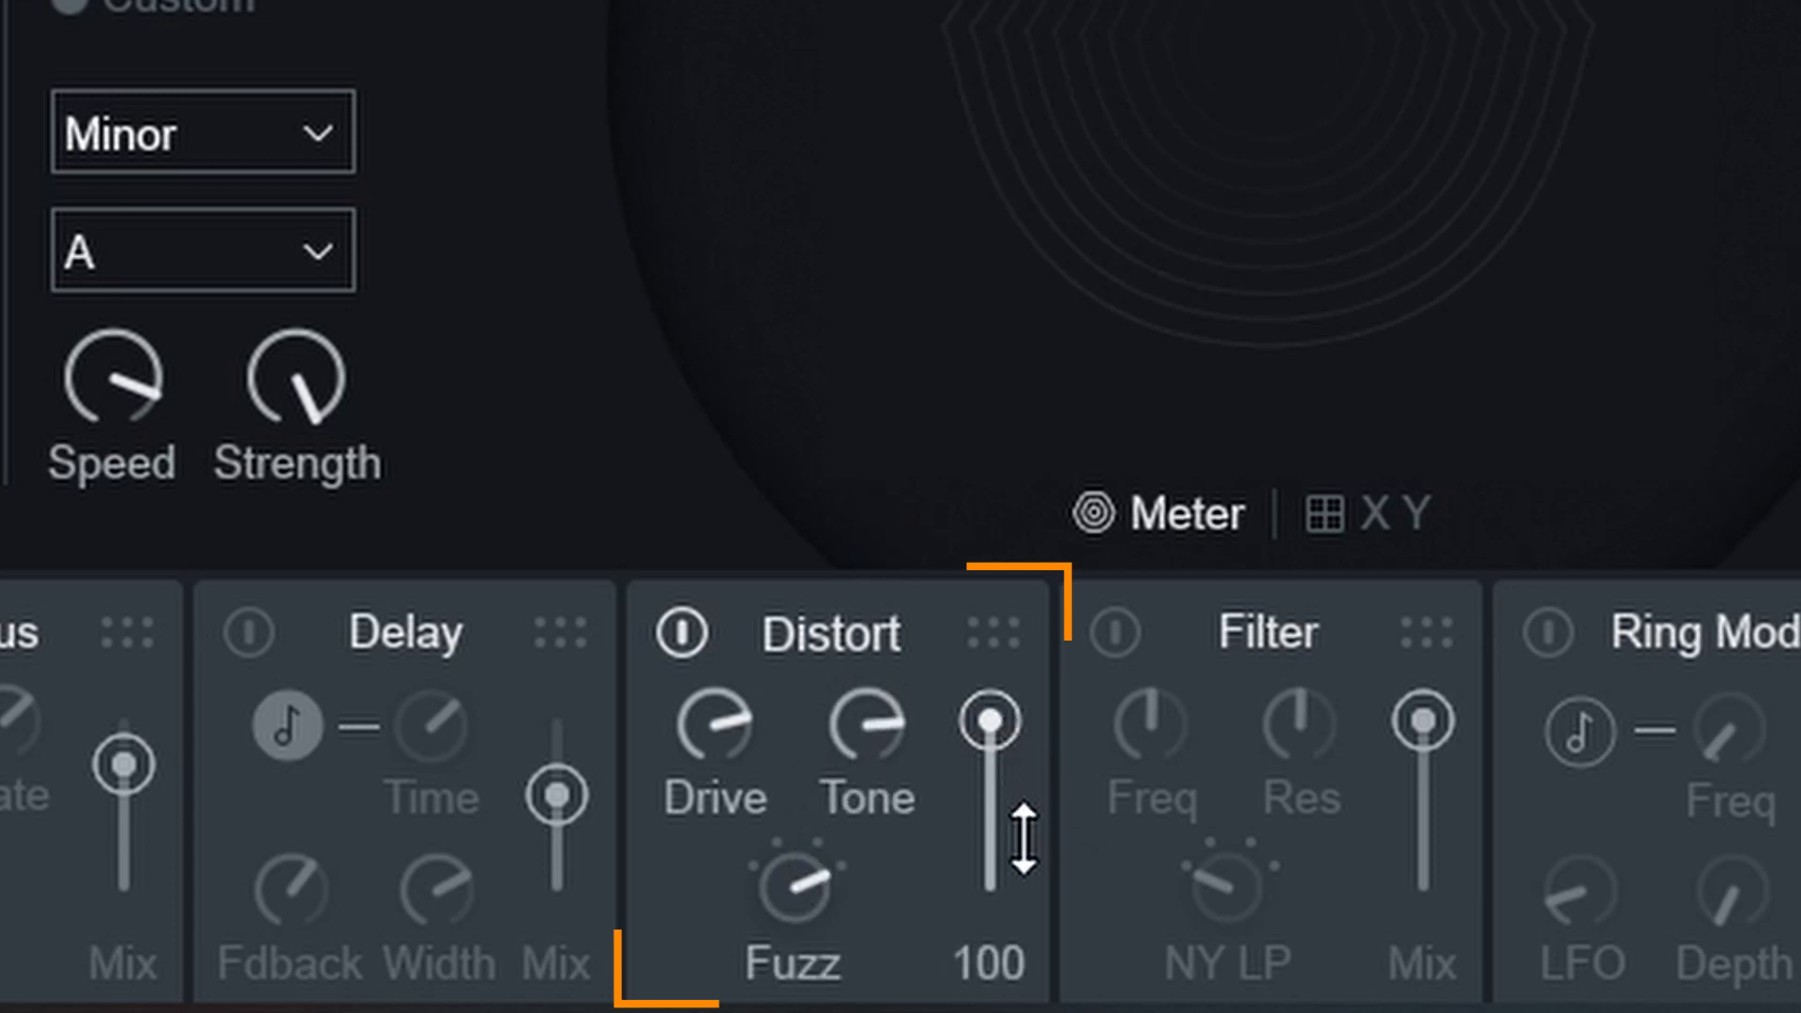
drag(1014, 772, 1004, 814)
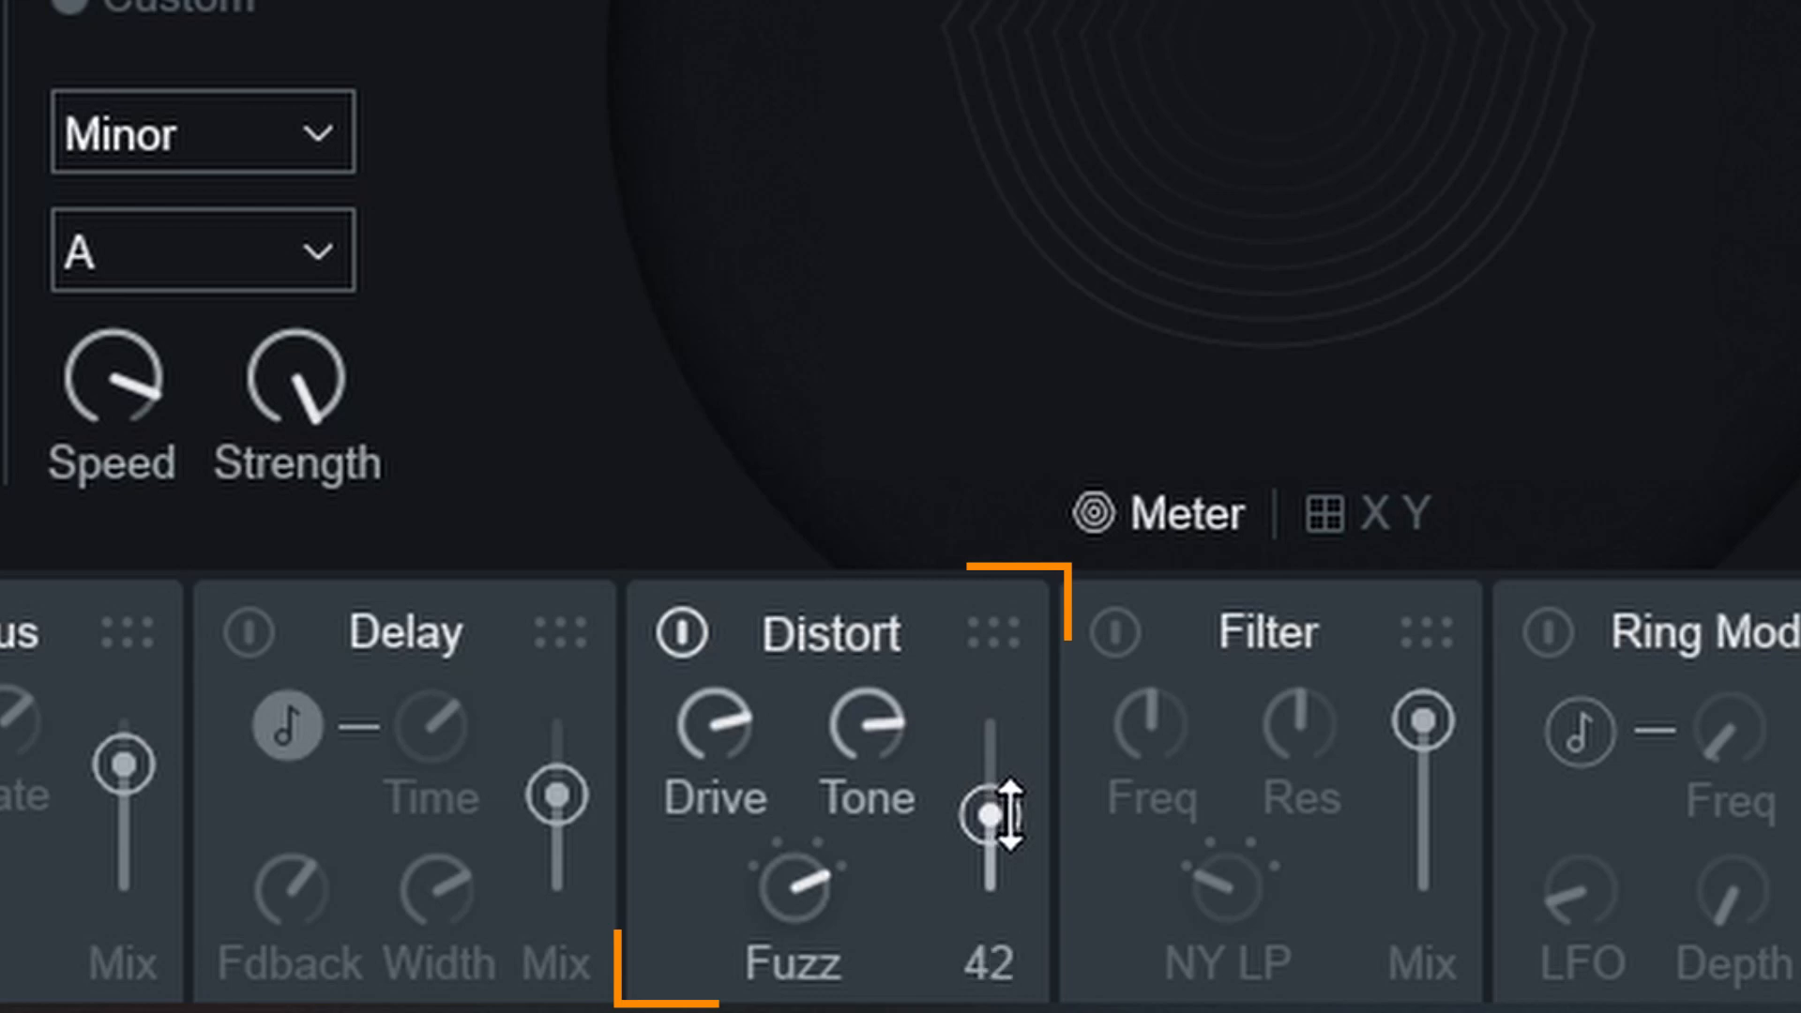
Switch Distort's type to Edgy with Tone at 76 and Drive at 5.
drag(807, 873, 807, 969)
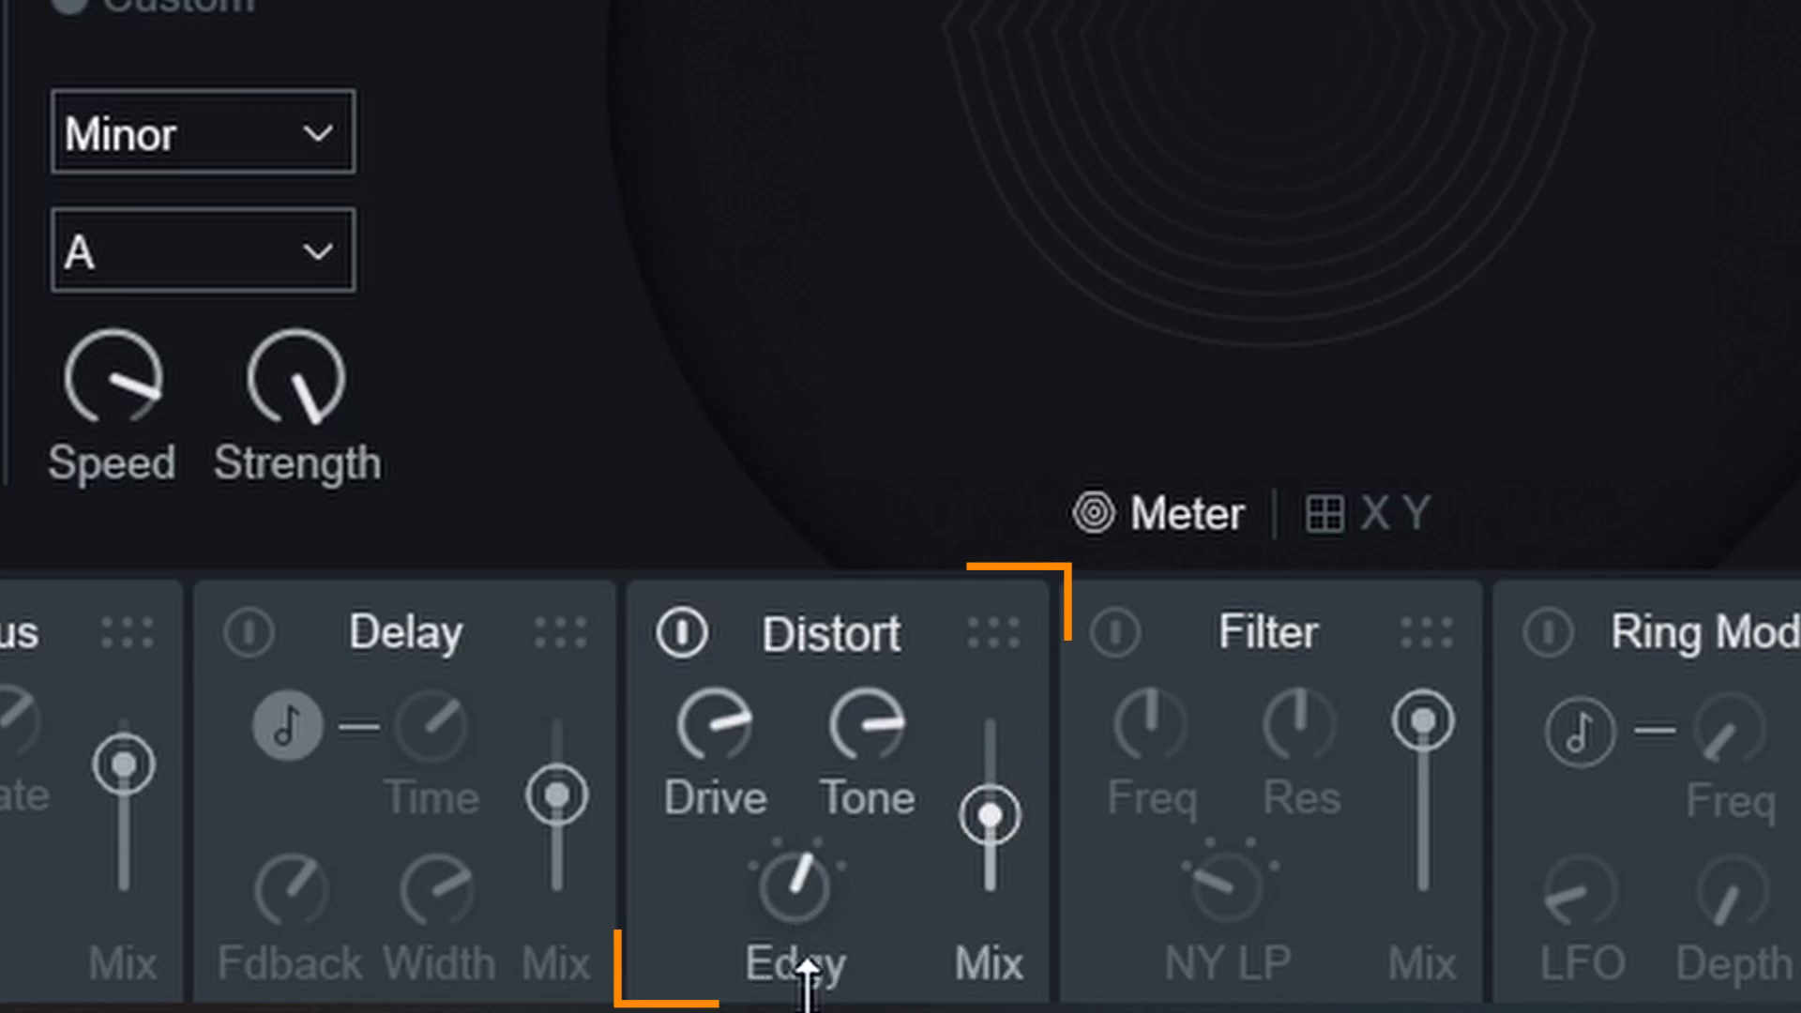
mouse_move(845, 756)
mouse_down()
mouse_move(869, 675)
mouse_move(840, 732)
mouse_up()
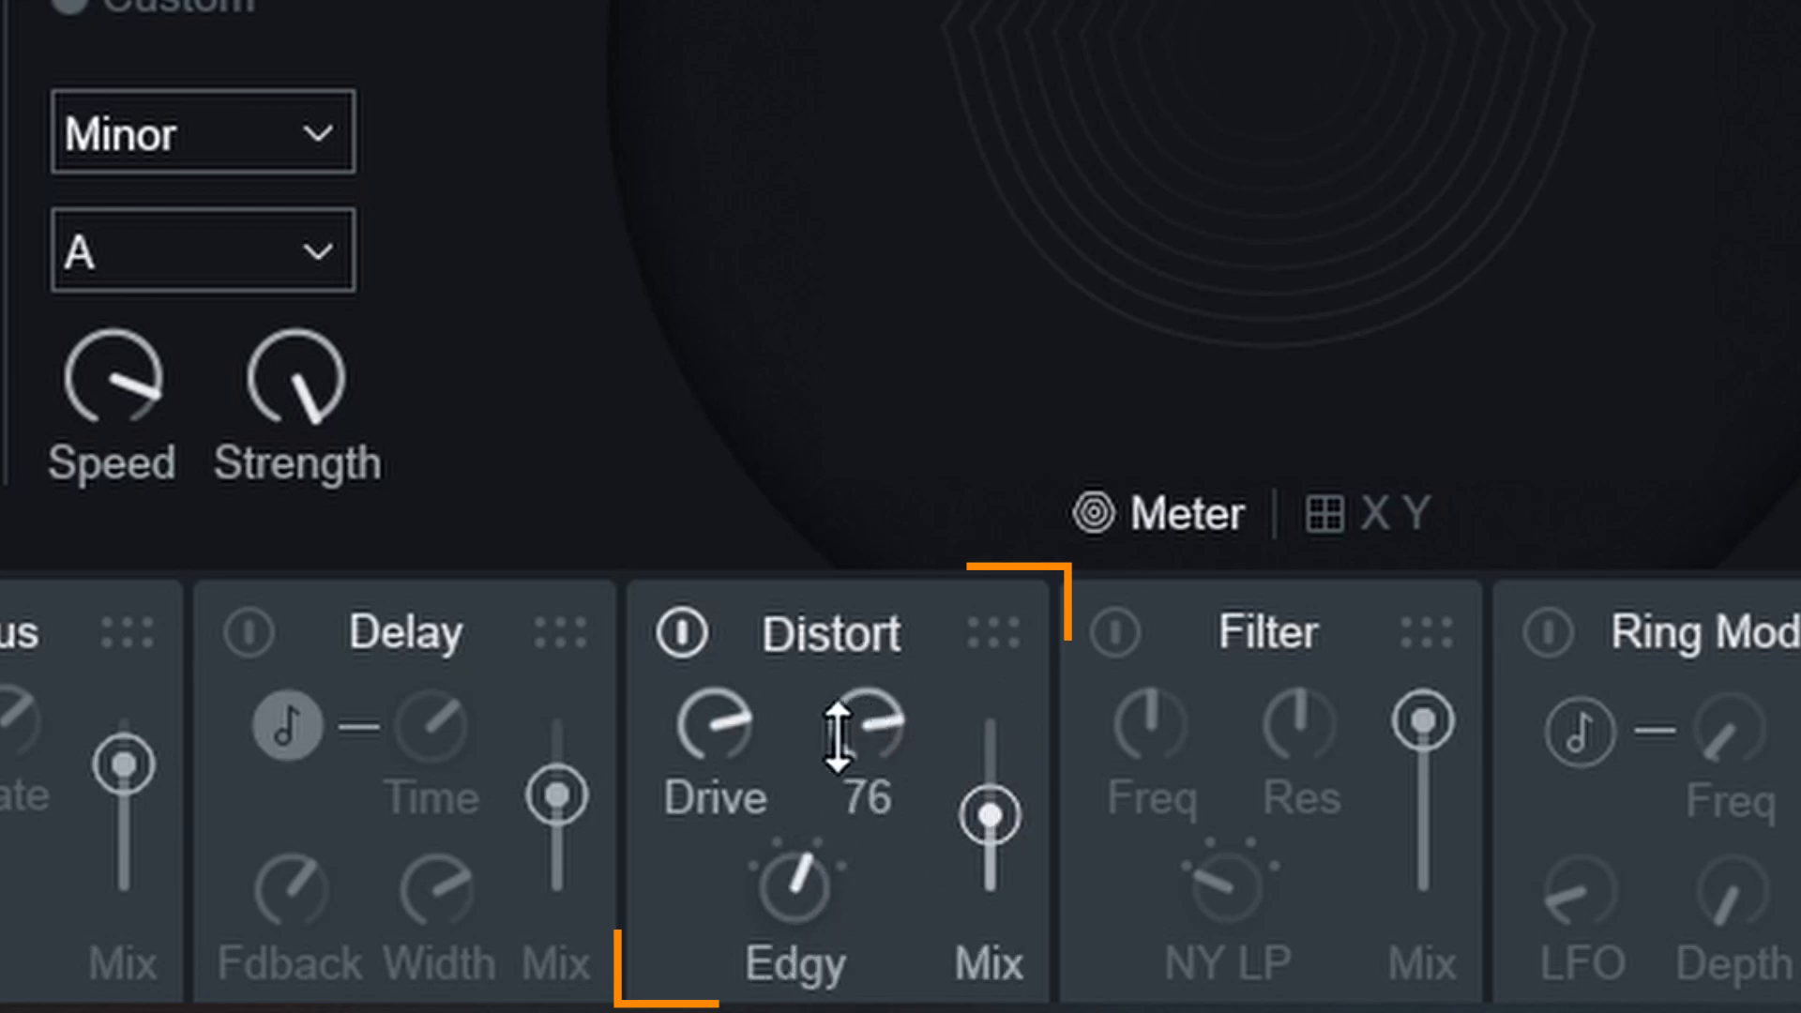
drag(718, 718, 730, 964)
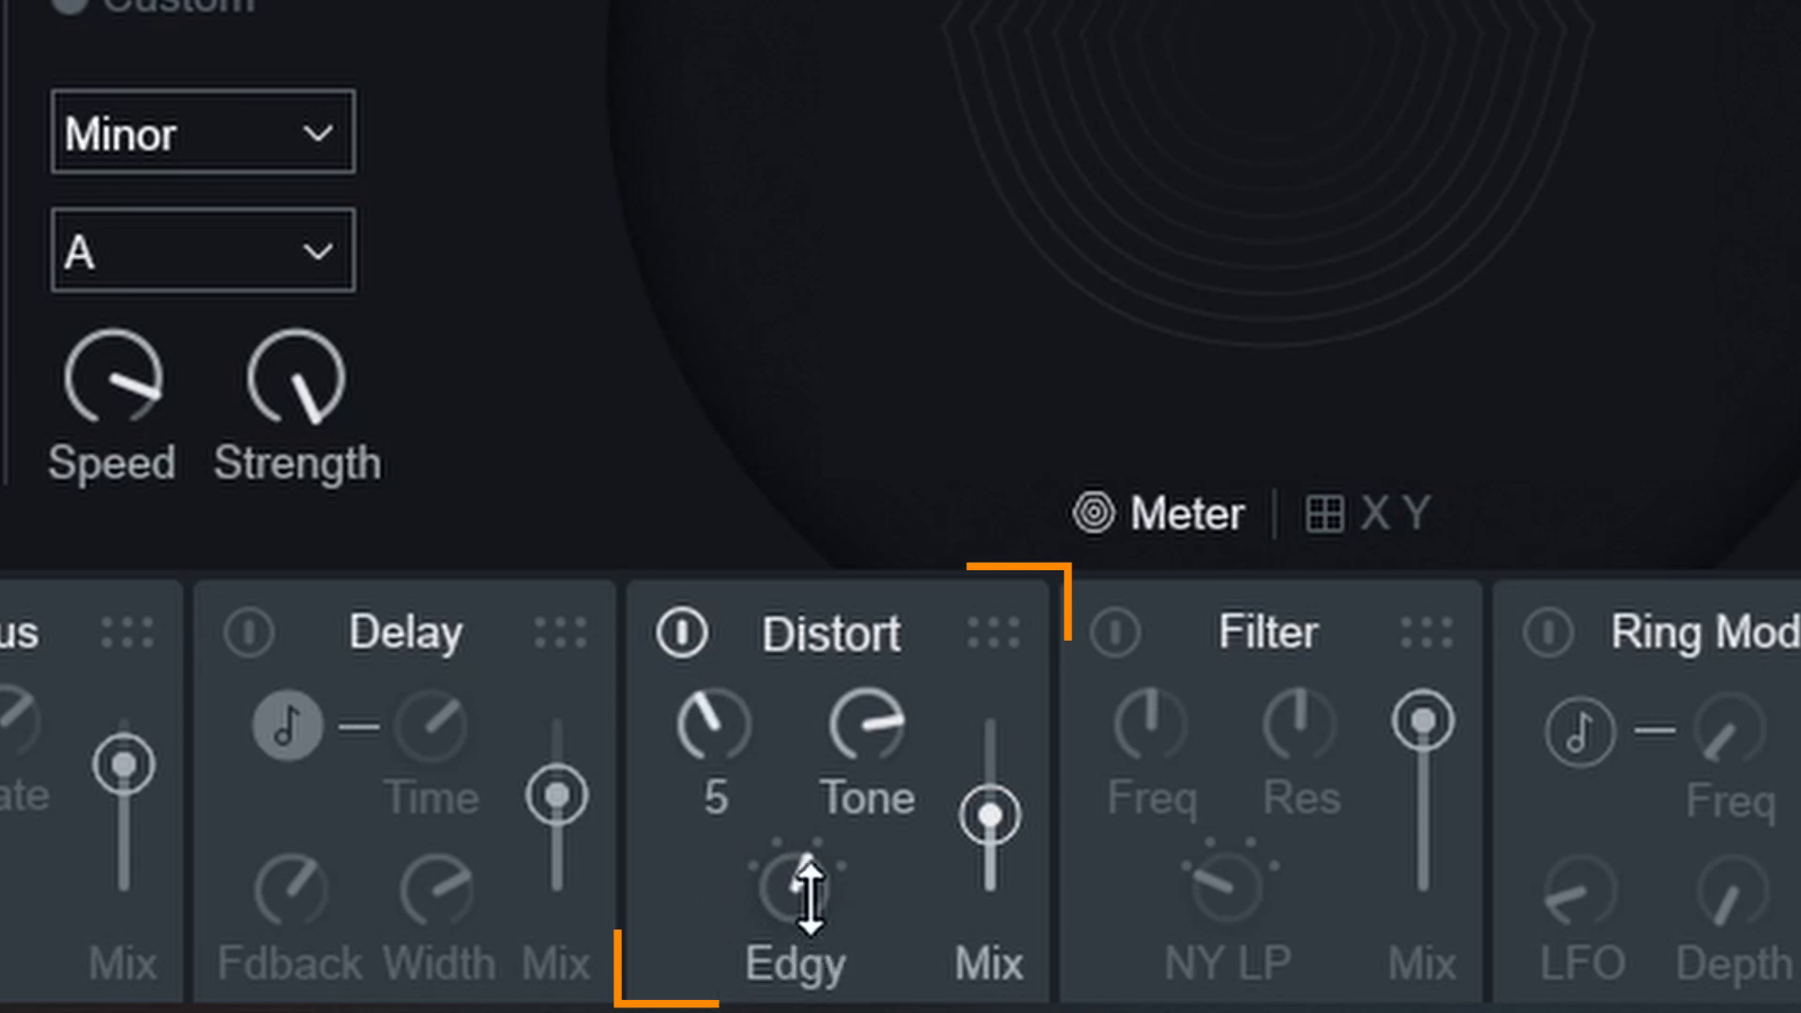
Try Distort's Analog type with Mix raised close to maximum, then select the Warm type.
drag(807, 892, 807, 985)
drag(973, 887, 989, 728)
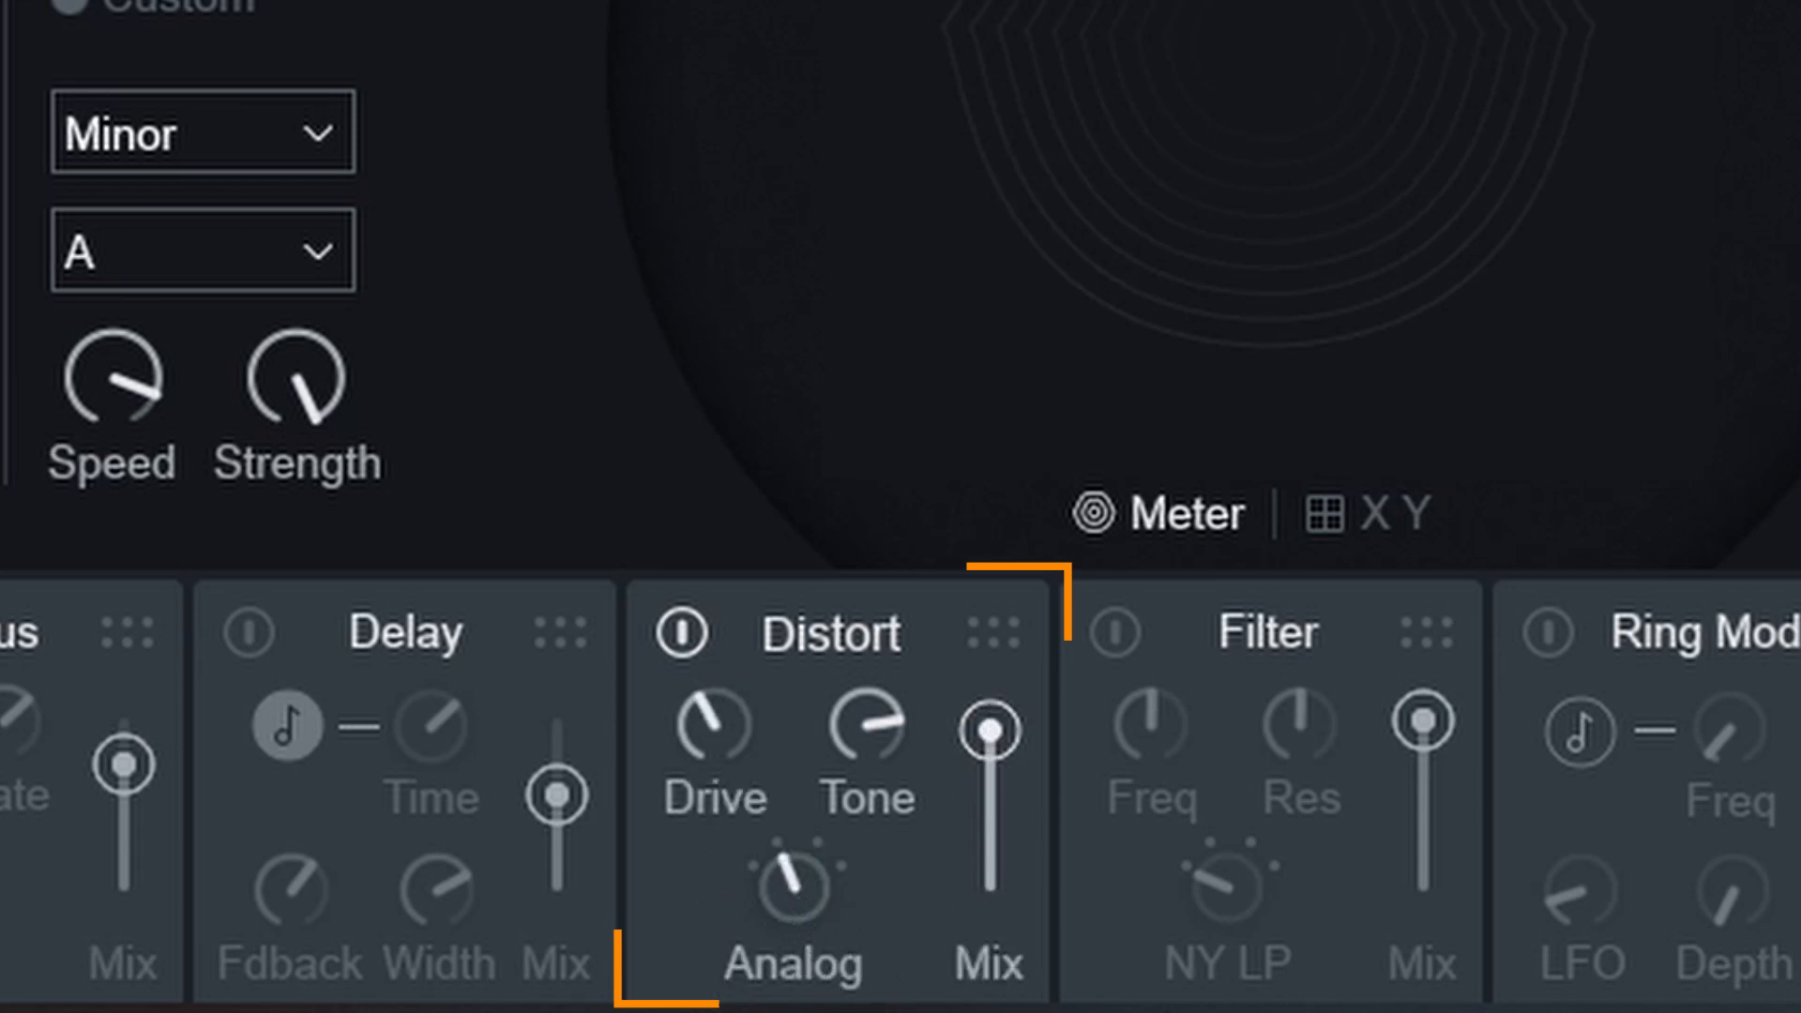
drag(841, 846, 857, 980)
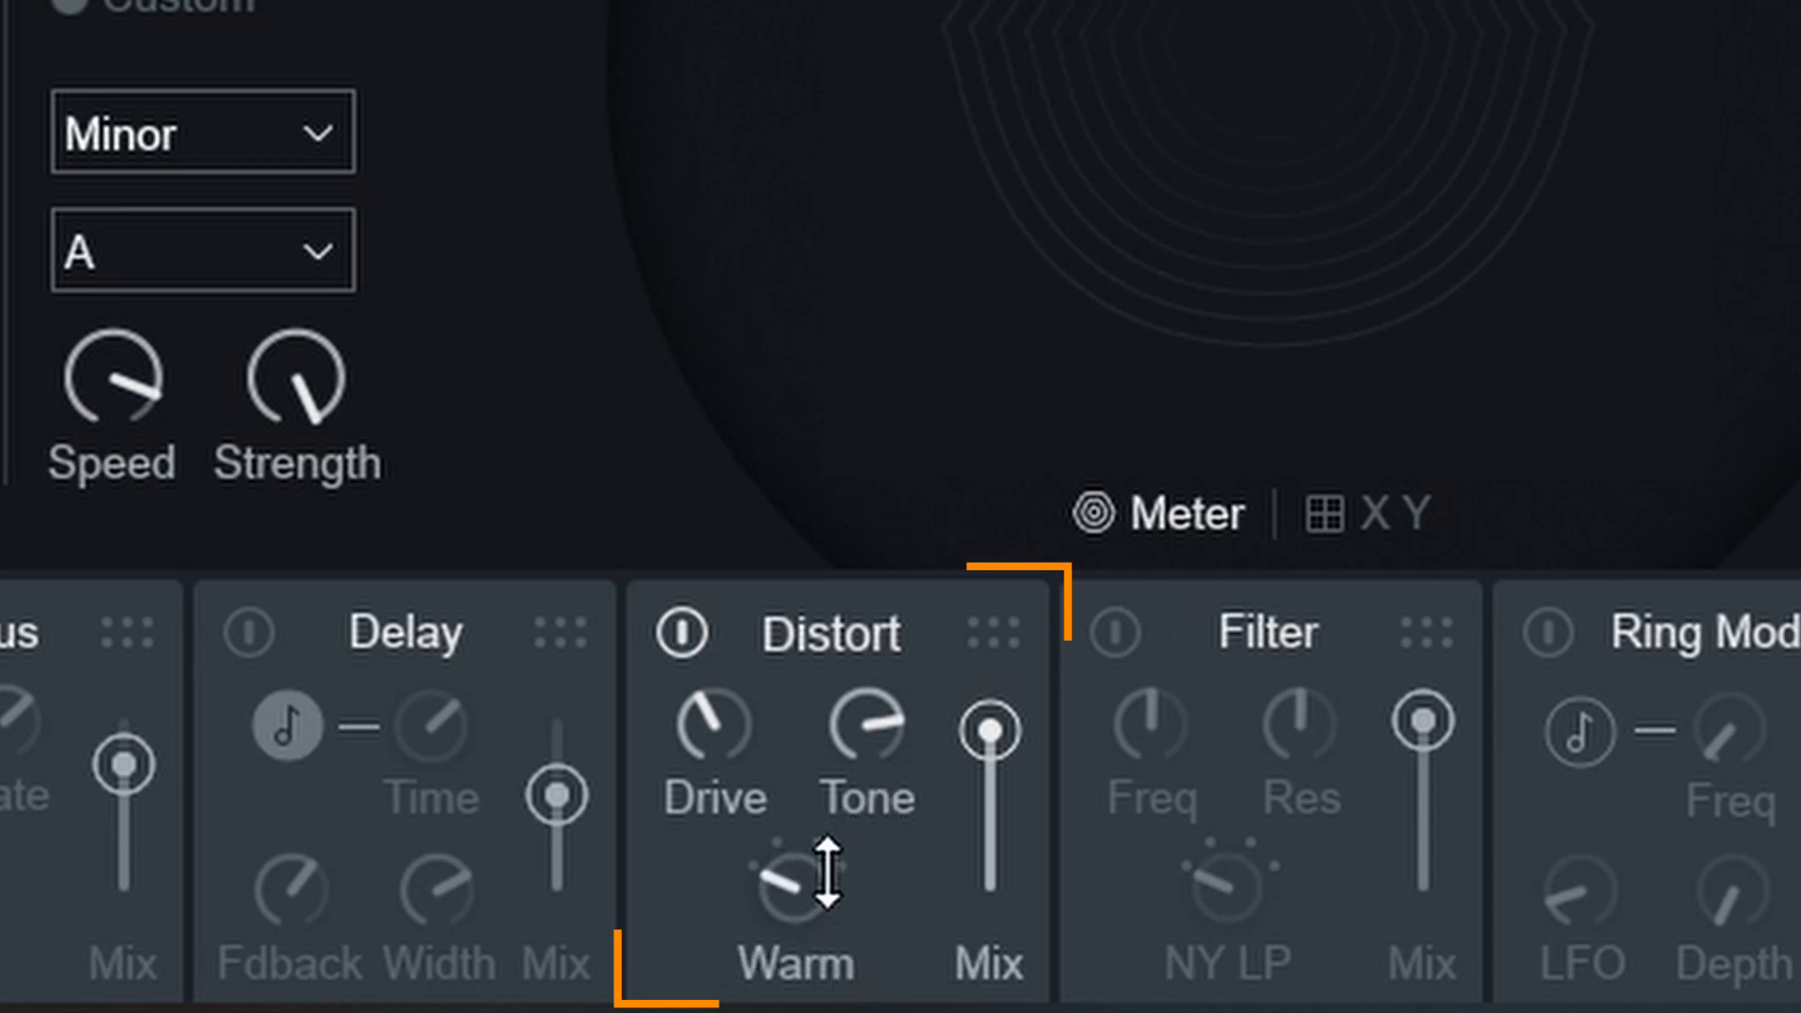
Raise Distort's Drive and Tone, select the Analog type, and lower its Mix to slightly below half.
drag(713, 724, 718, 319)
drag(871, 706, 872, 474)
drag(797, 892, 797, 765)
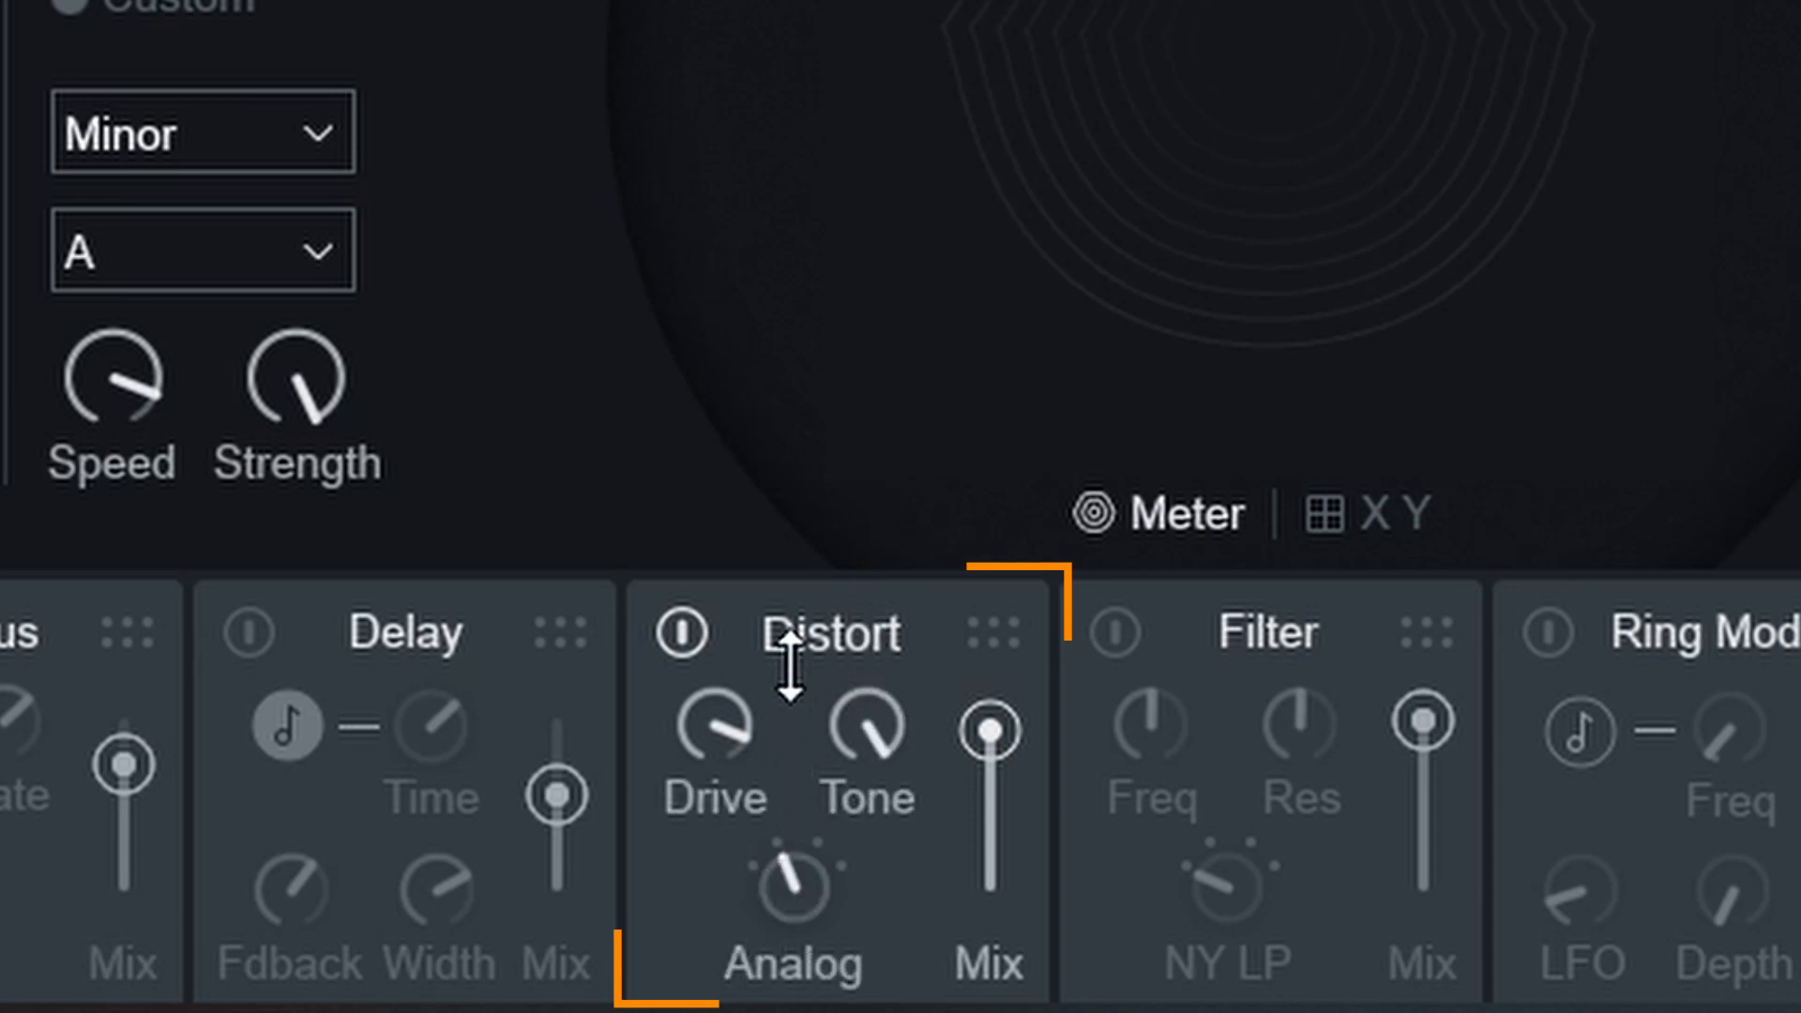
drag(990, 730, 966, 807)
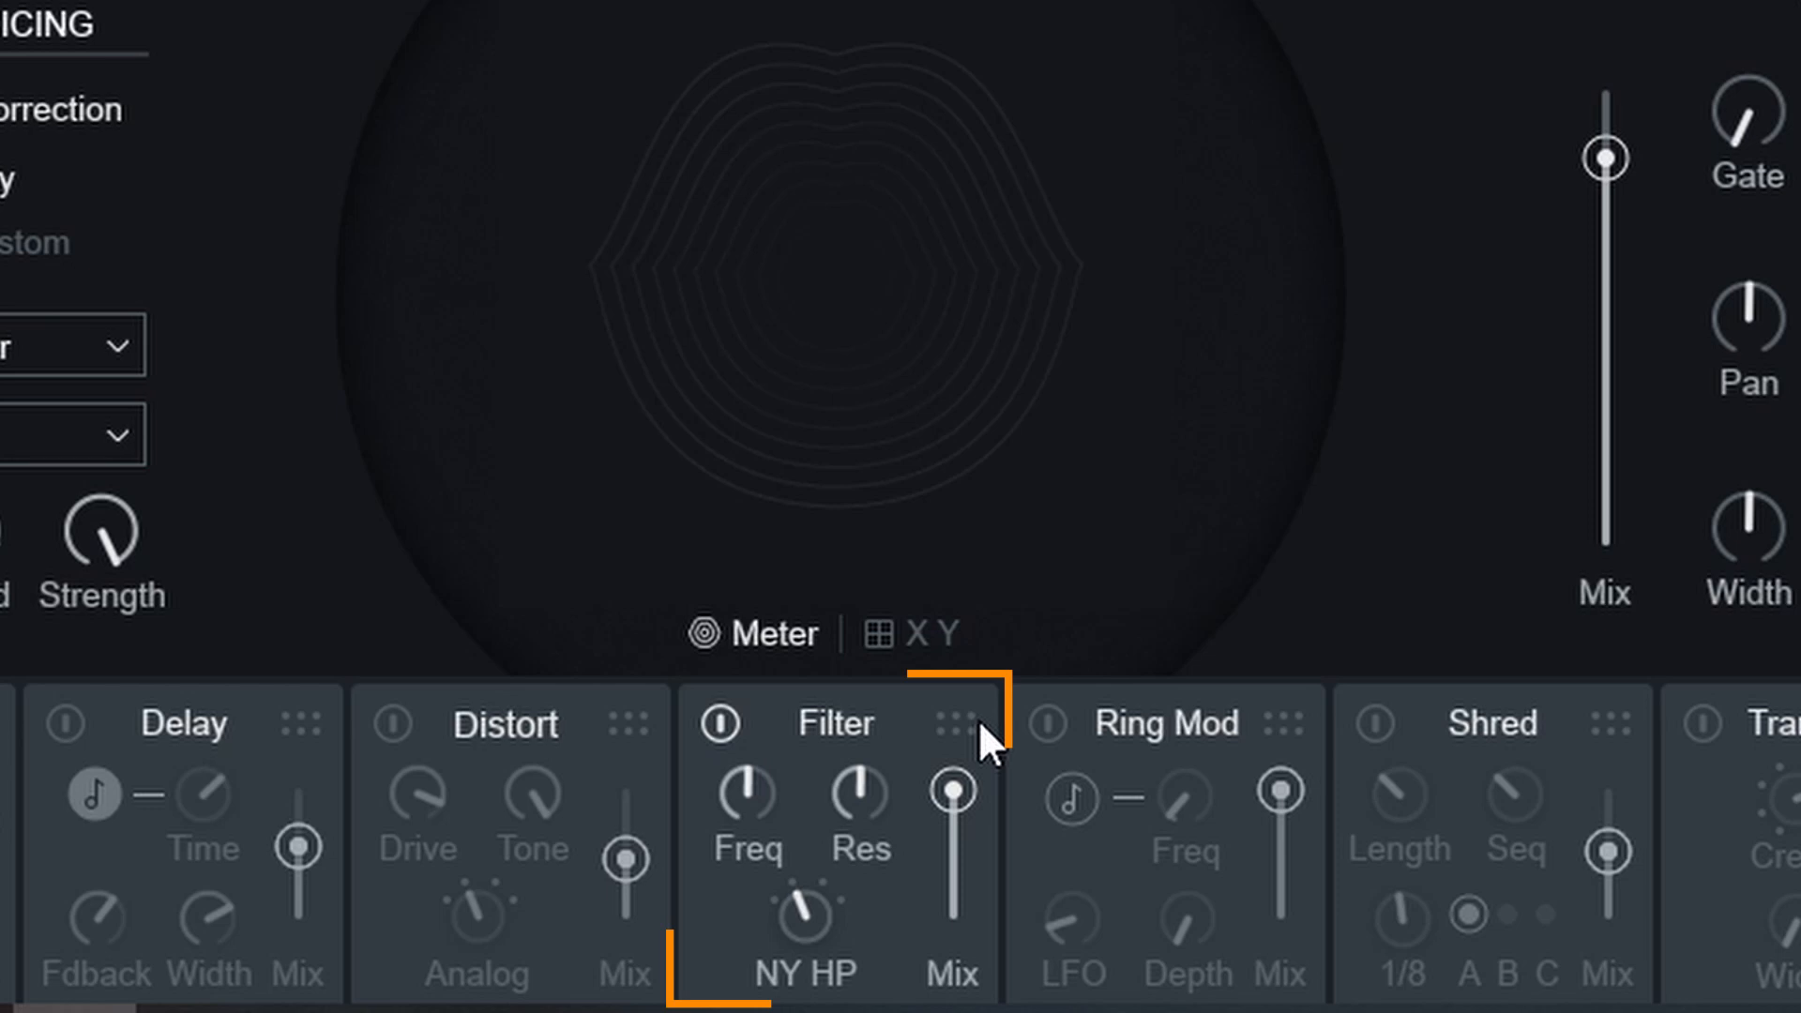
Switch Filter's type to NY LP and on to Scream, and lower its Mix to 61.
drag(832, 953, 804, 994)
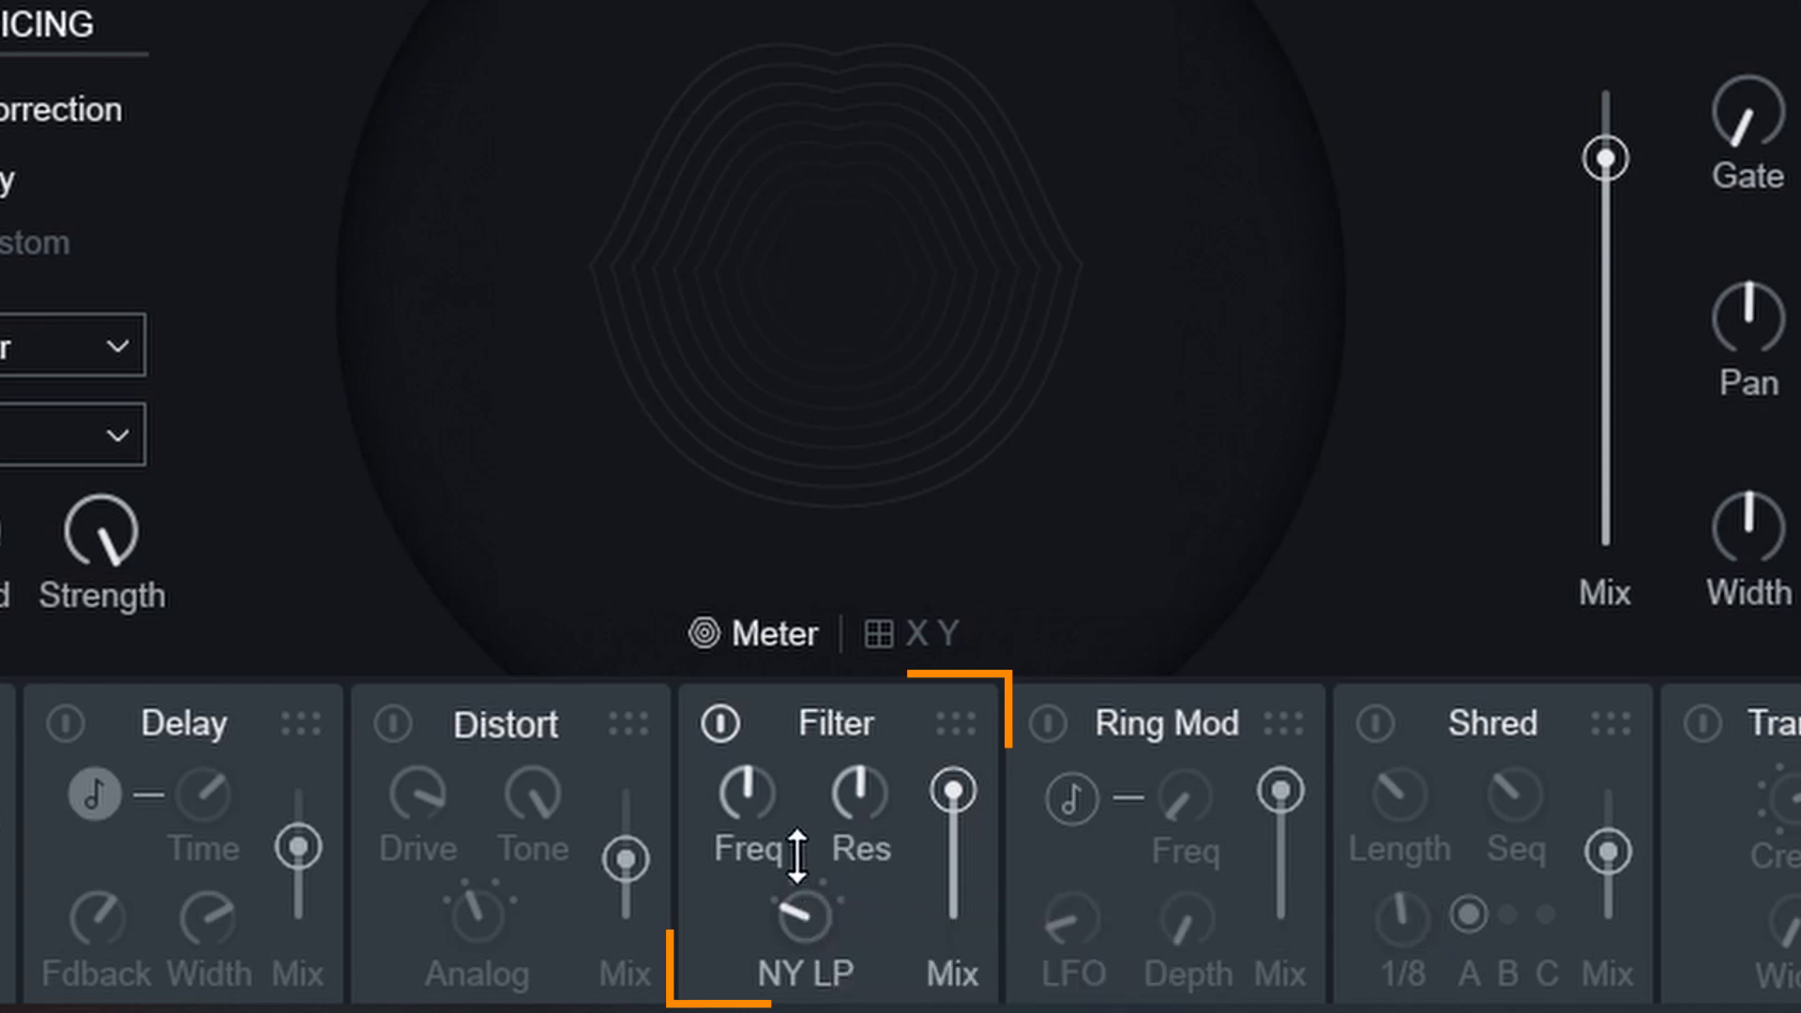
drag(797, 855, 787, 828)
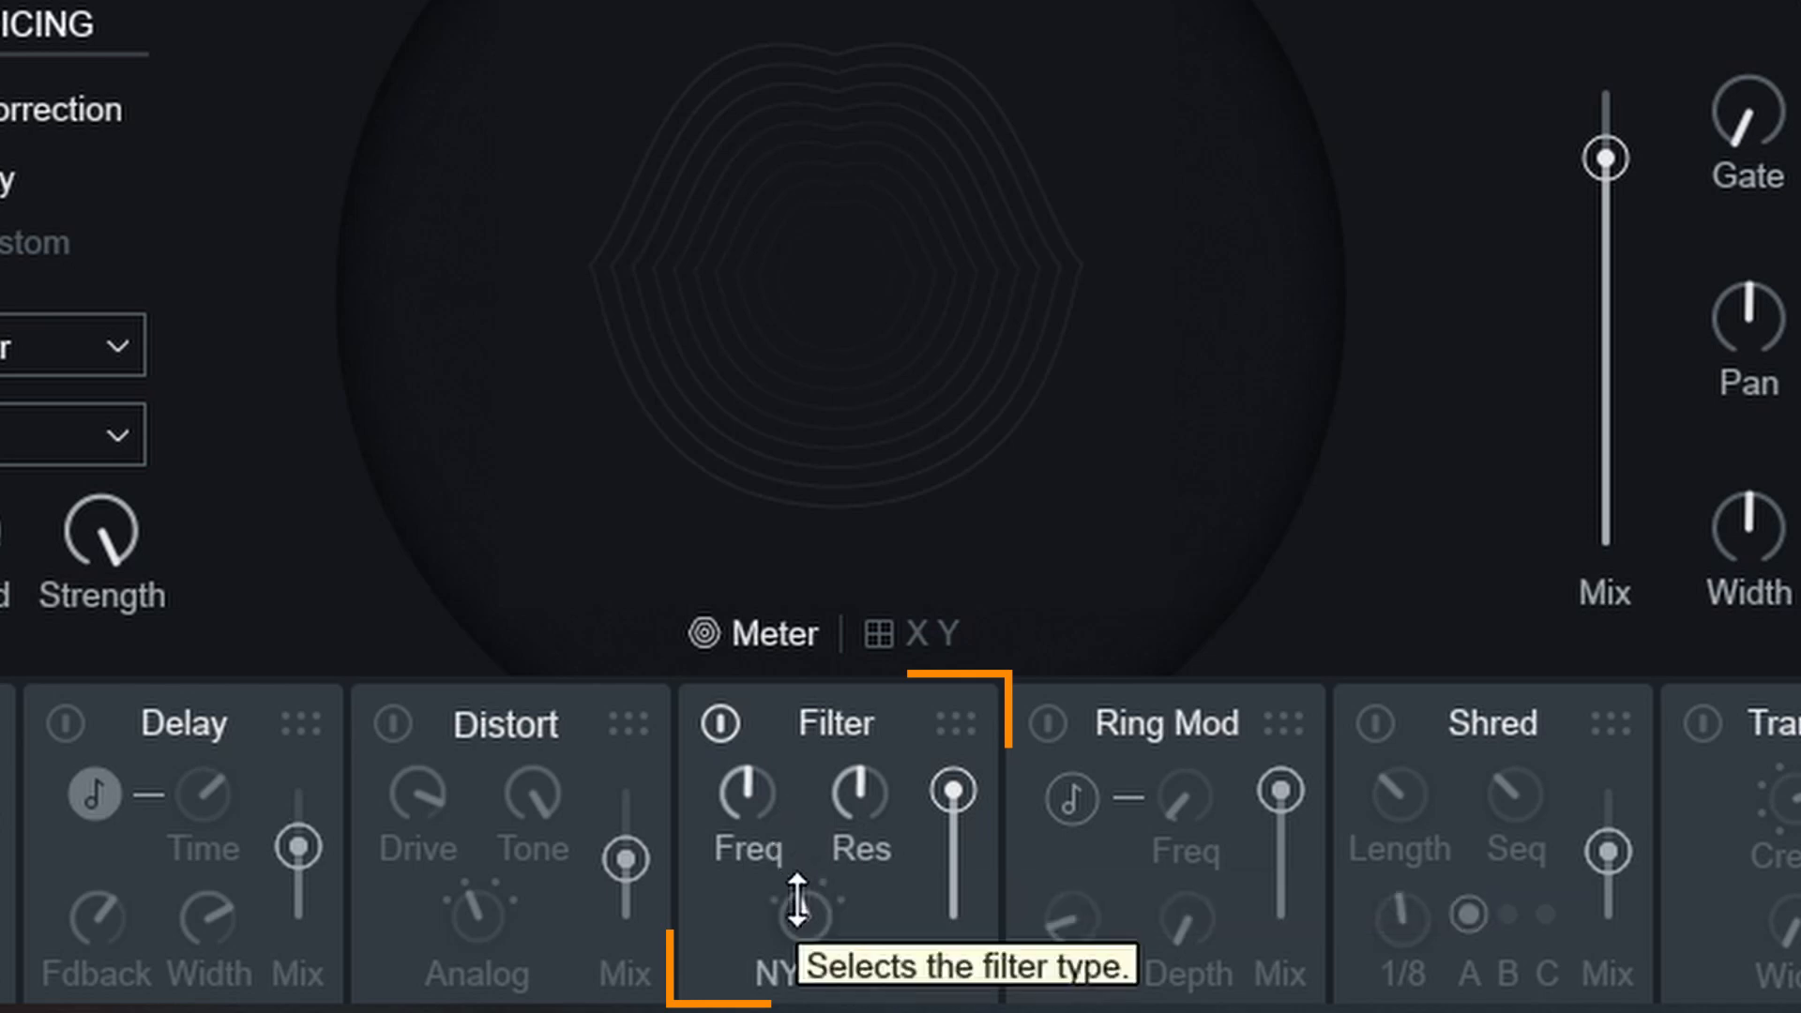
drag(800, 901, 811, 805)
mouse_move(795, 802)
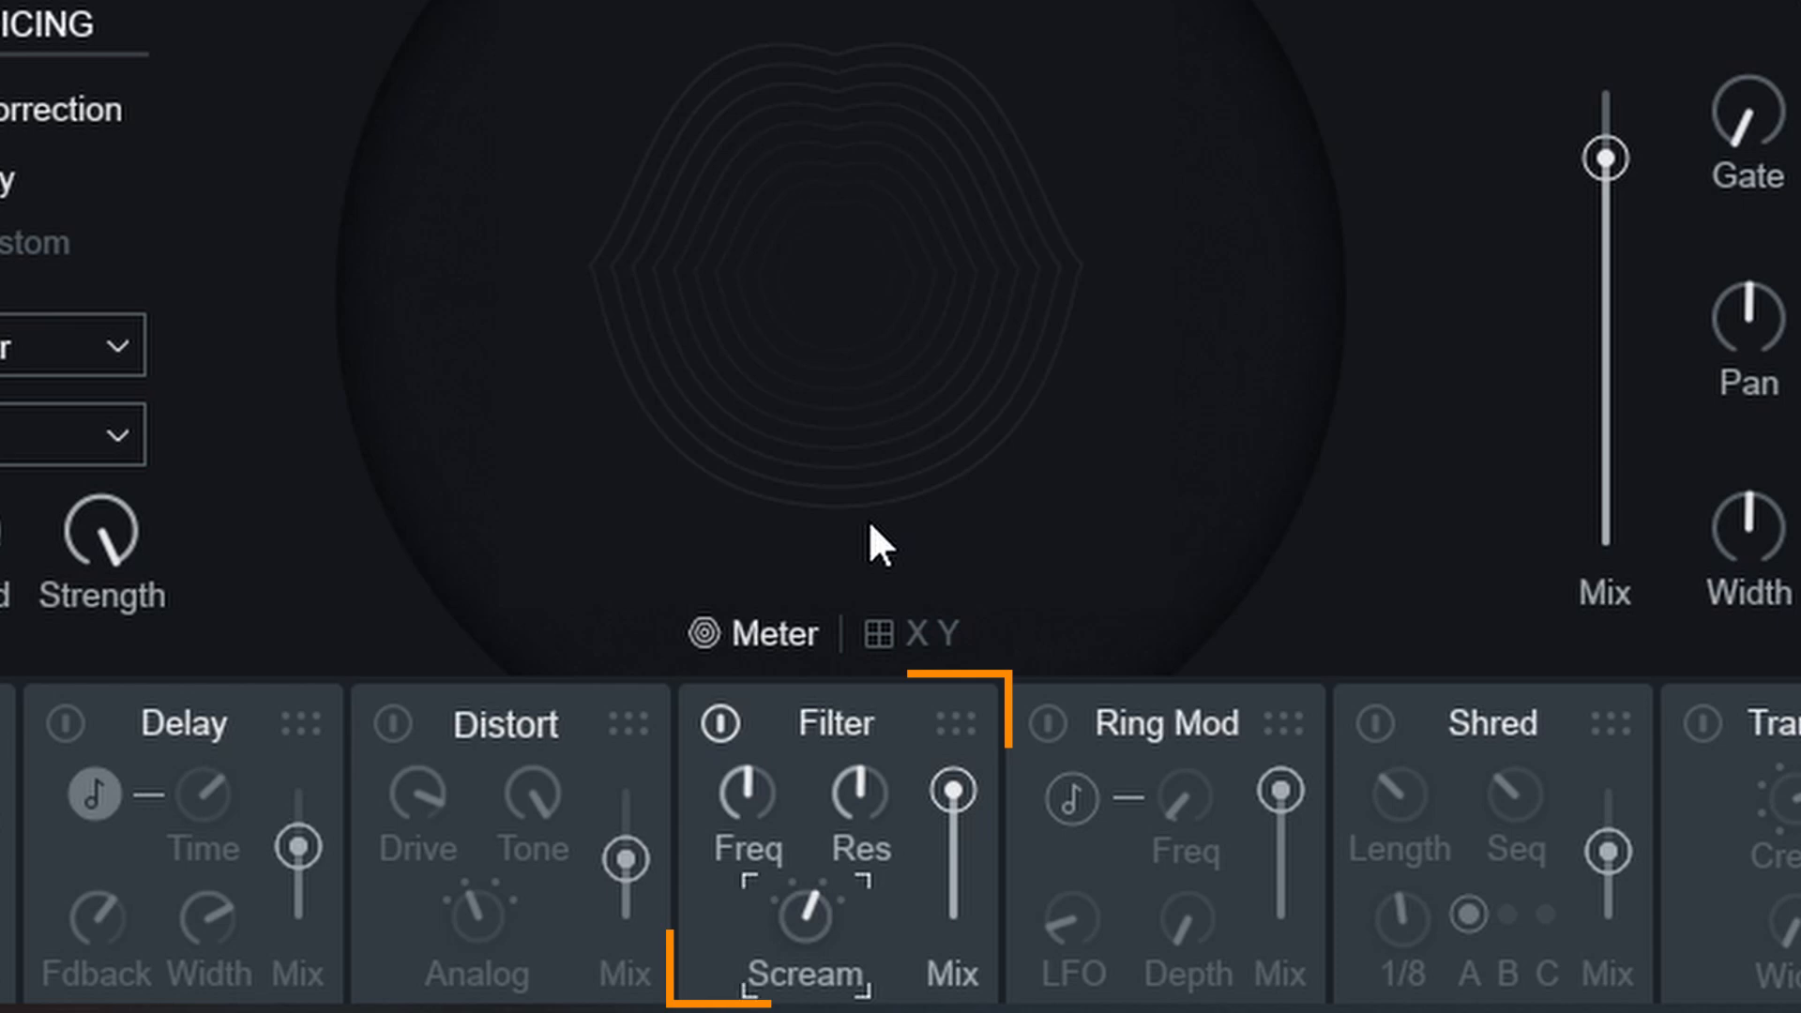
drag(953, 790, 965, 852)
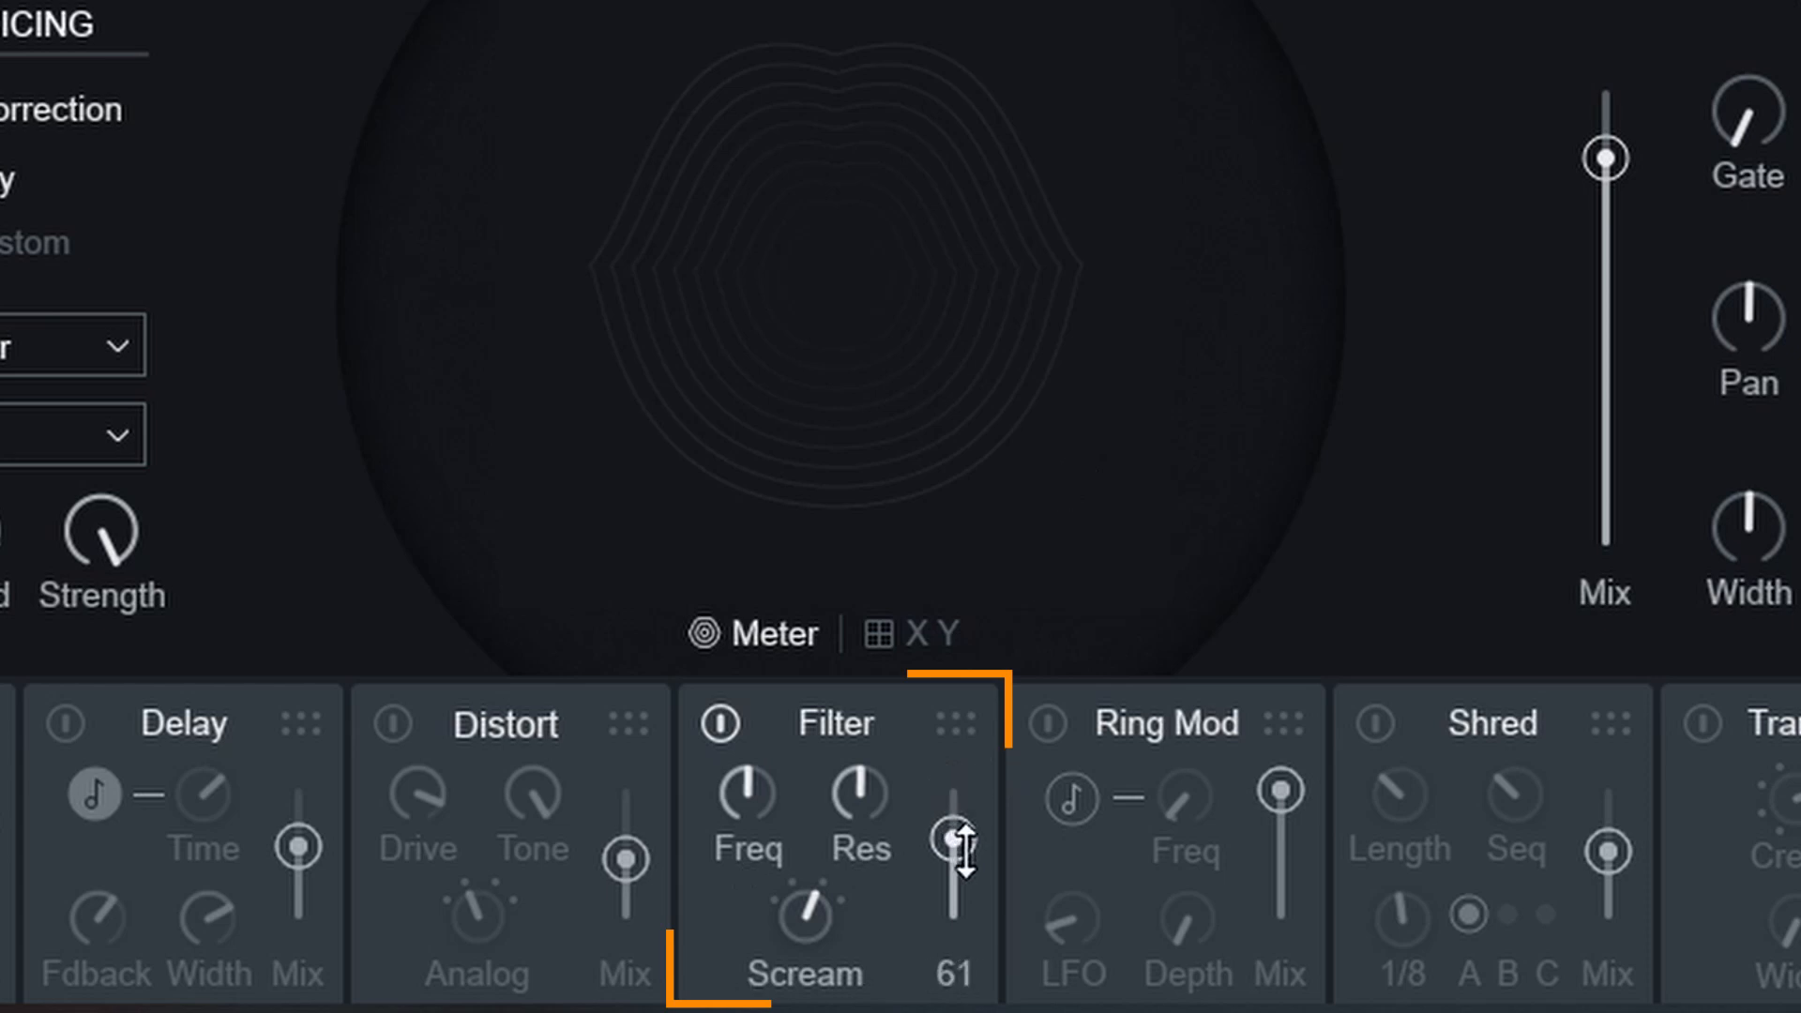
Set Filter's type to NY LP with Freq at 550, and raise Res.
drag(807, 910, 800, 947)
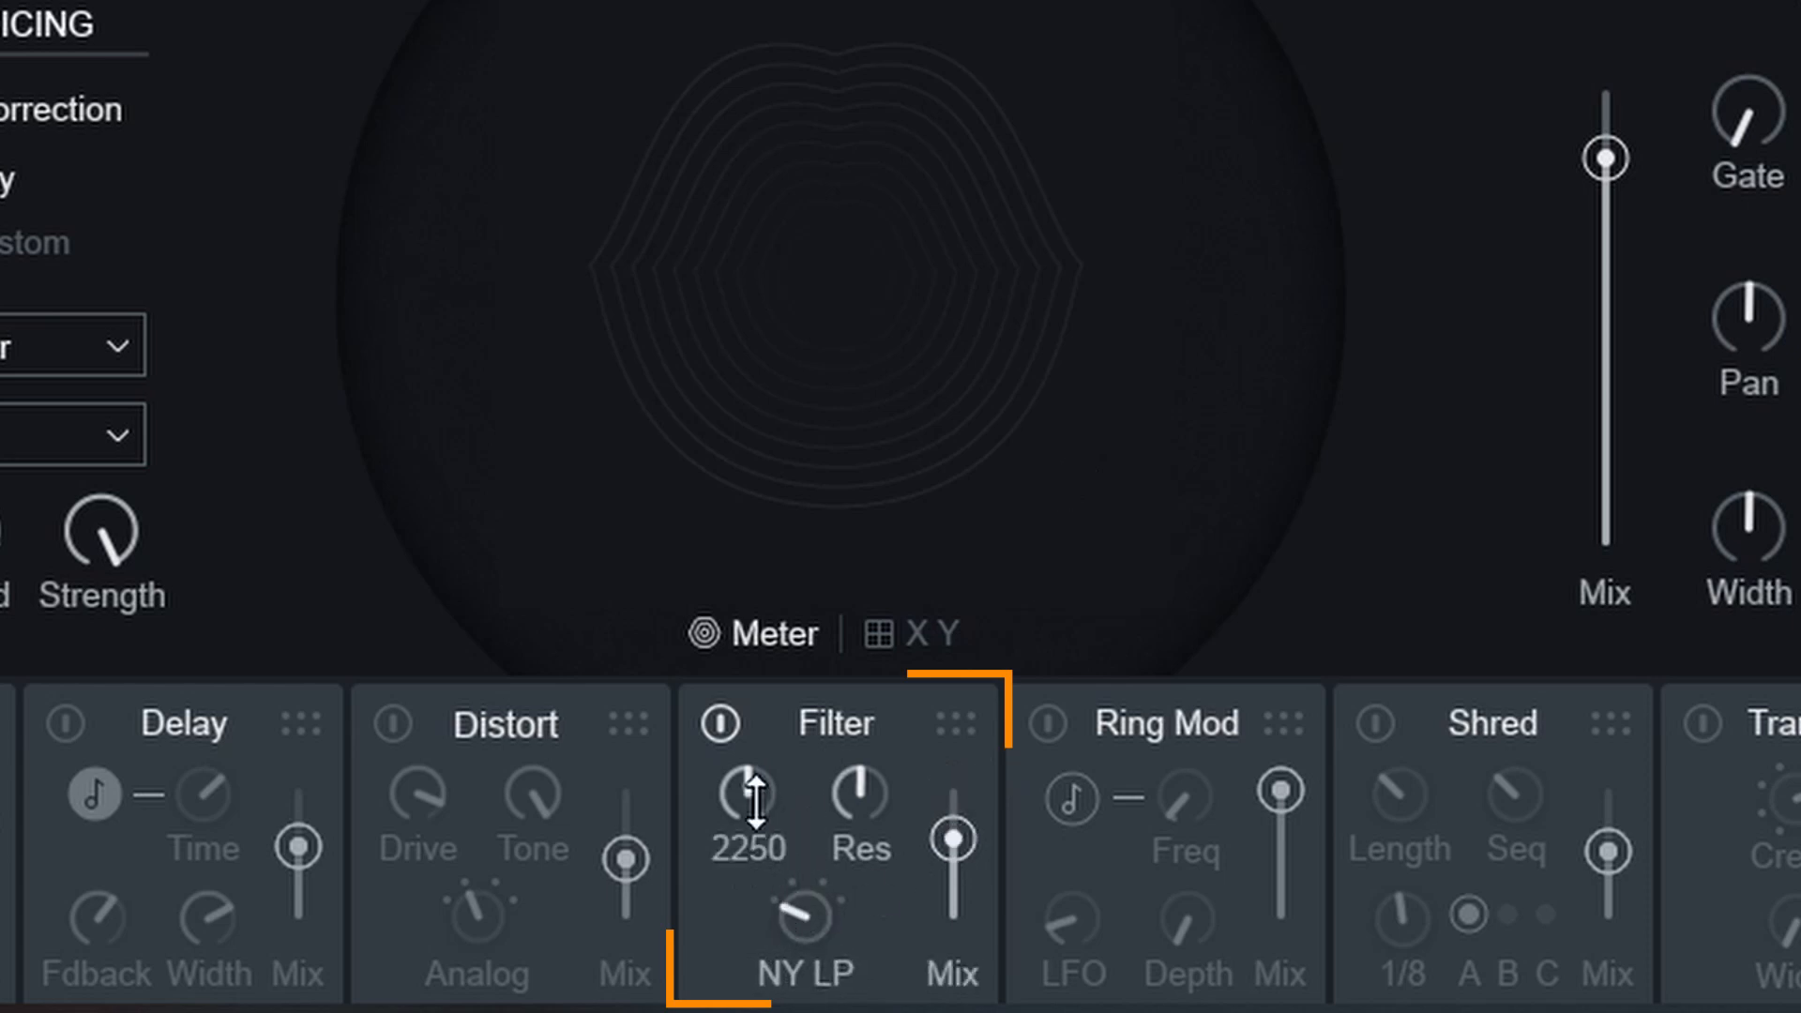
drag(755, 797, 748, 937)
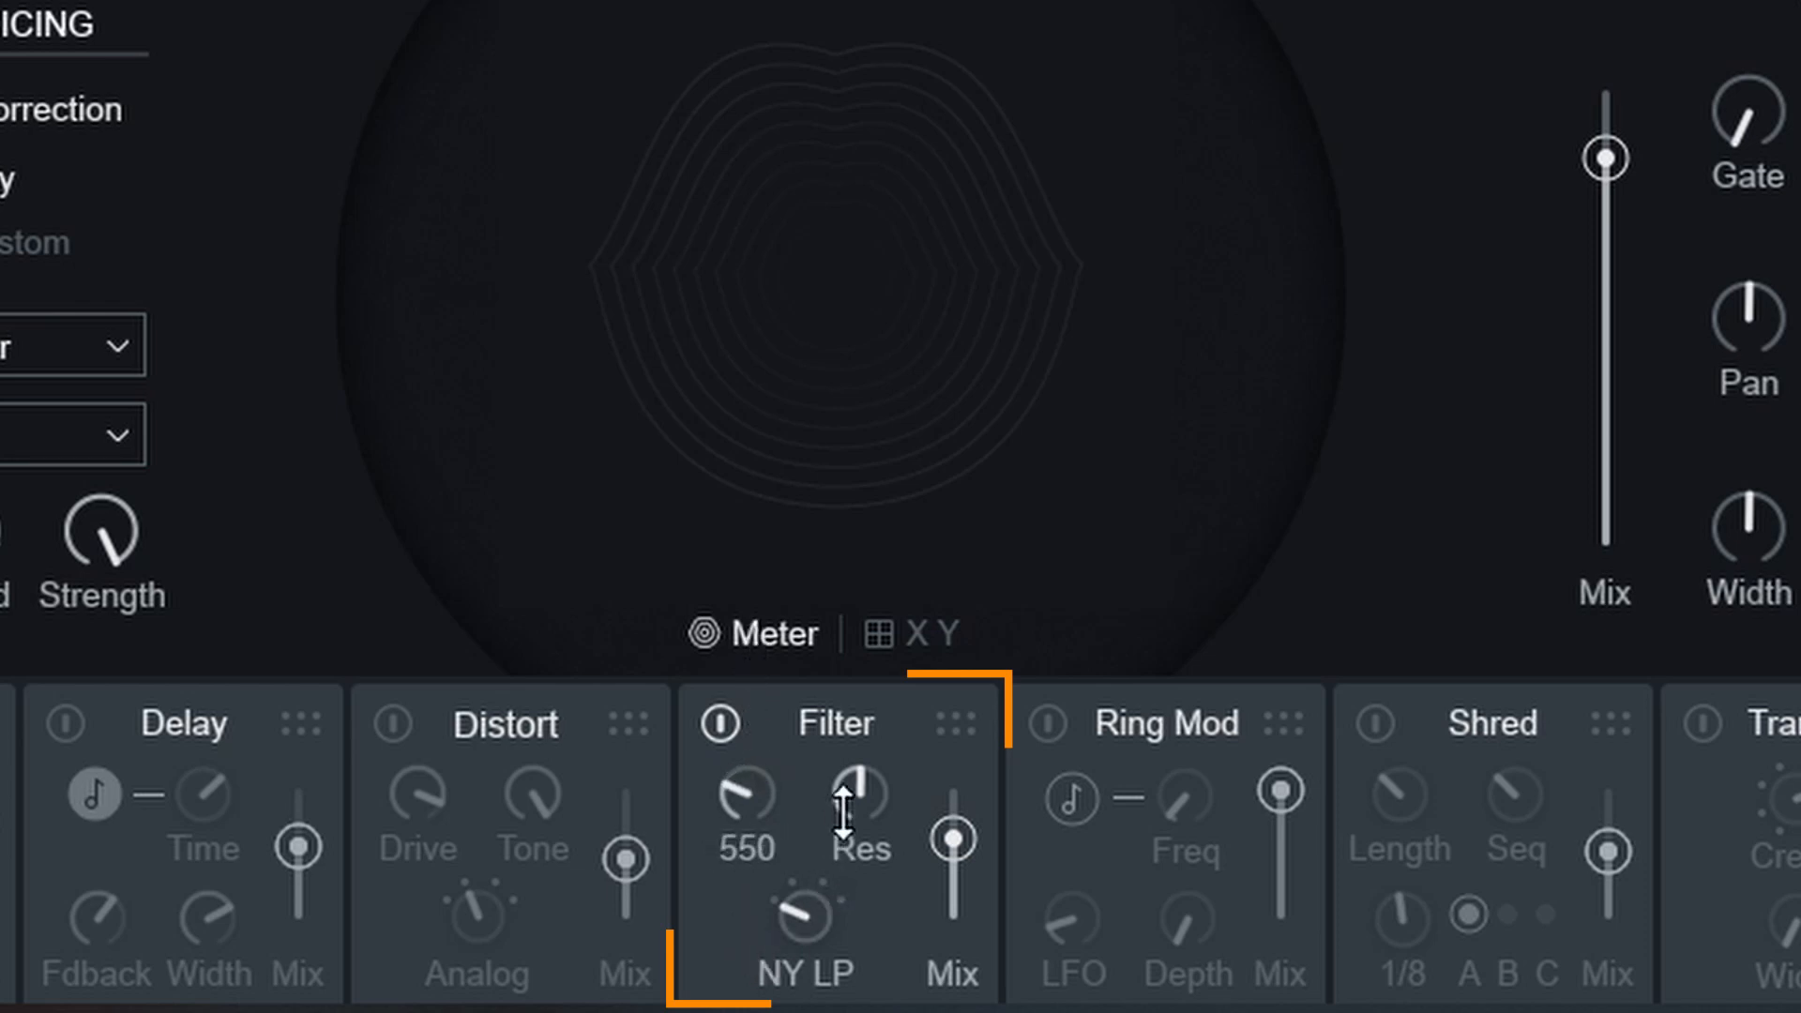
drag(844, 812, 853, 674)
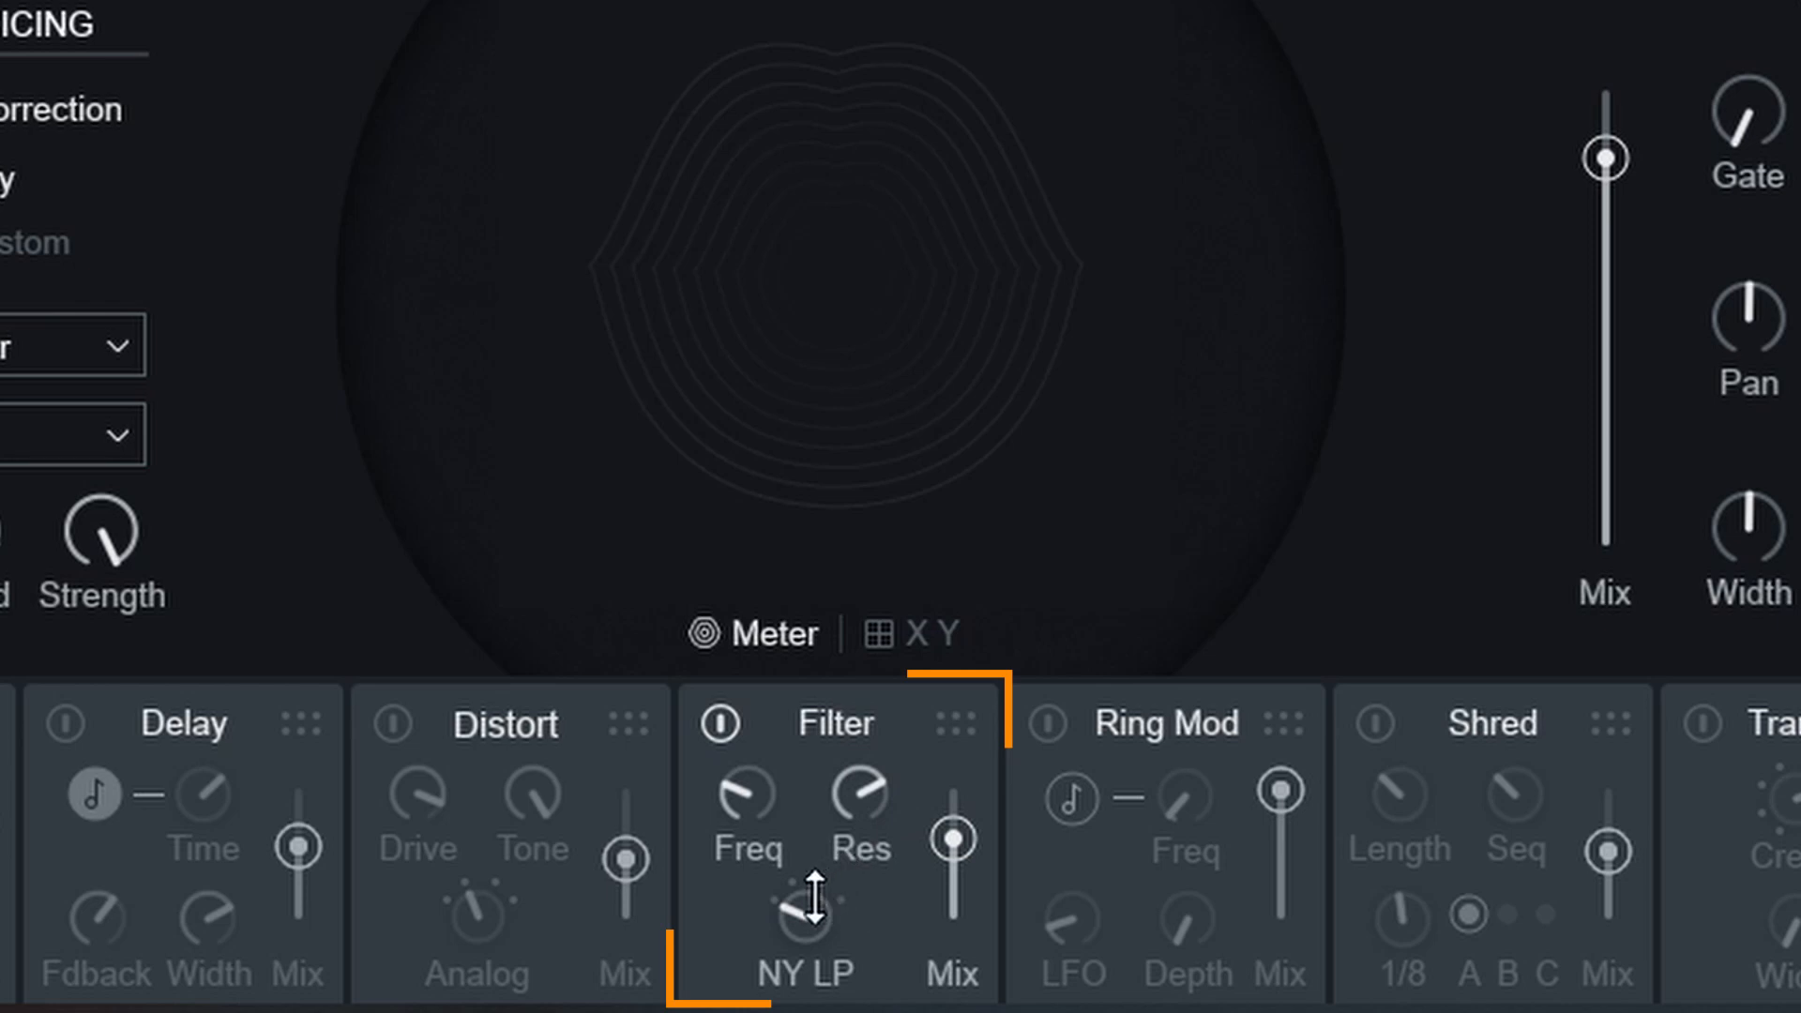
Switch Filter's type to NY HP with Freq at 3217, then raise its Mix to maximum and the output Mix to 100.
drag(812, 897, 807, 832)
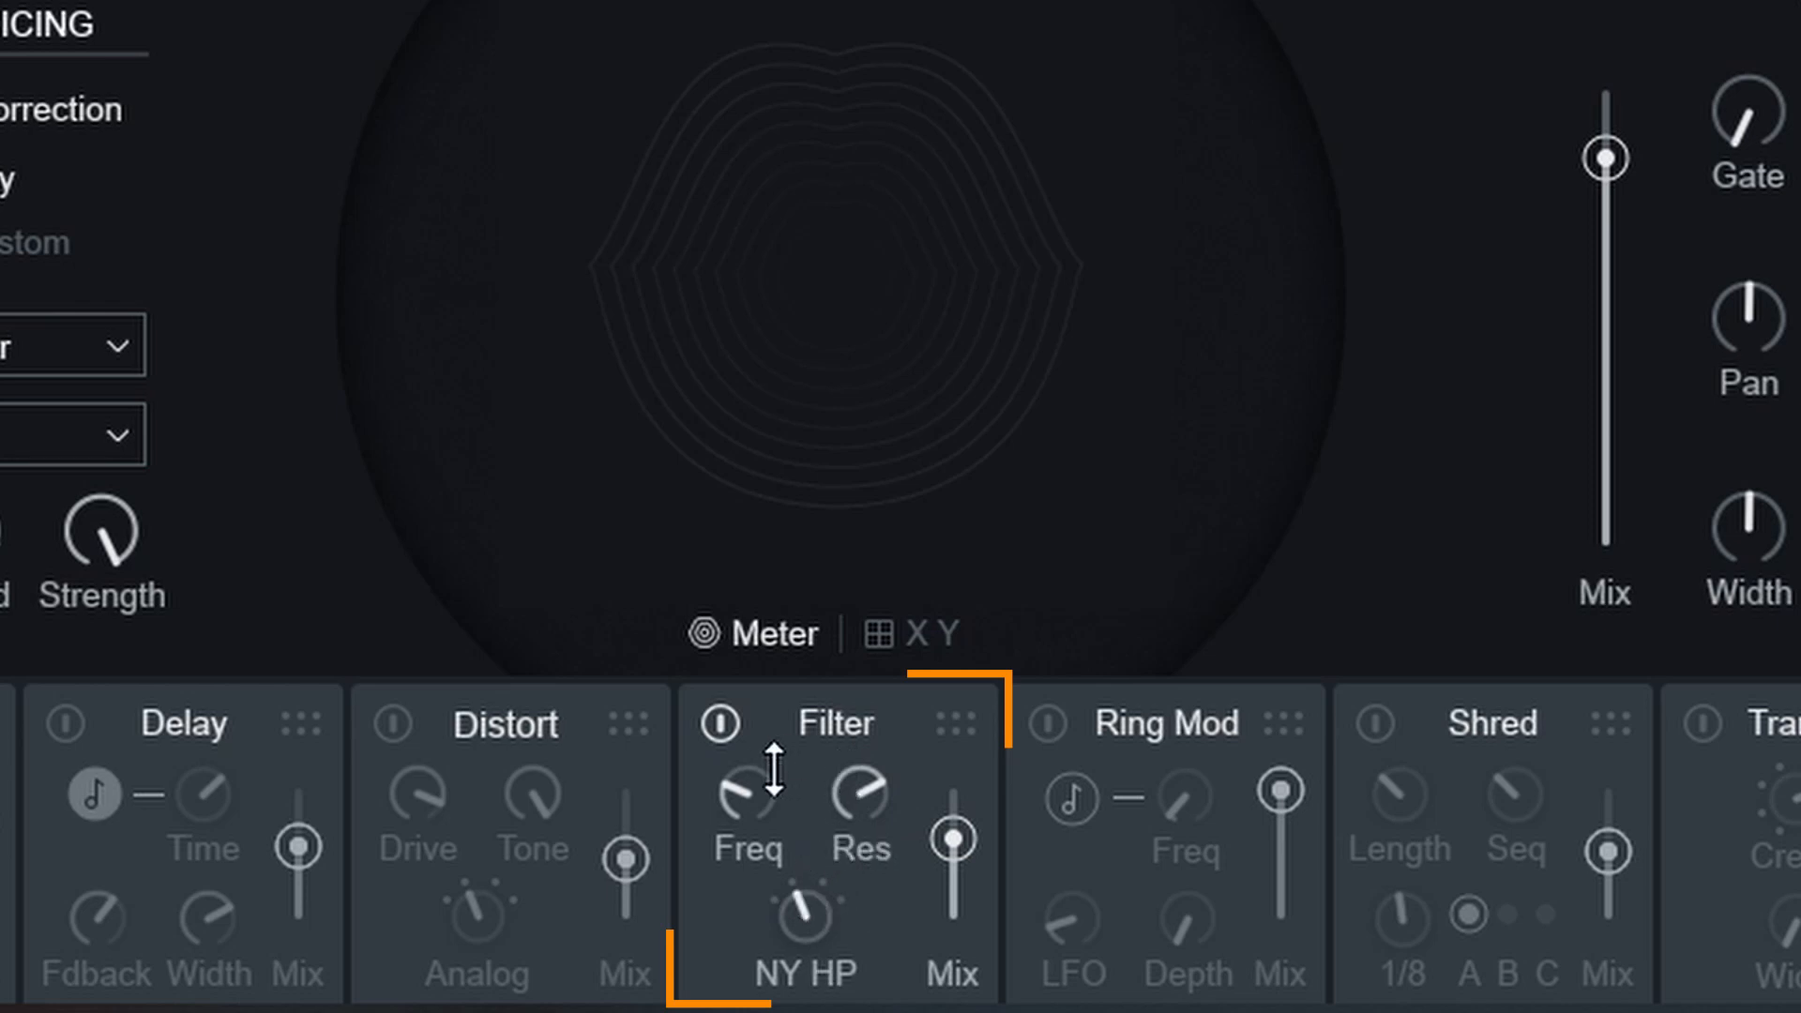
drag(774, 769, 788, 609)
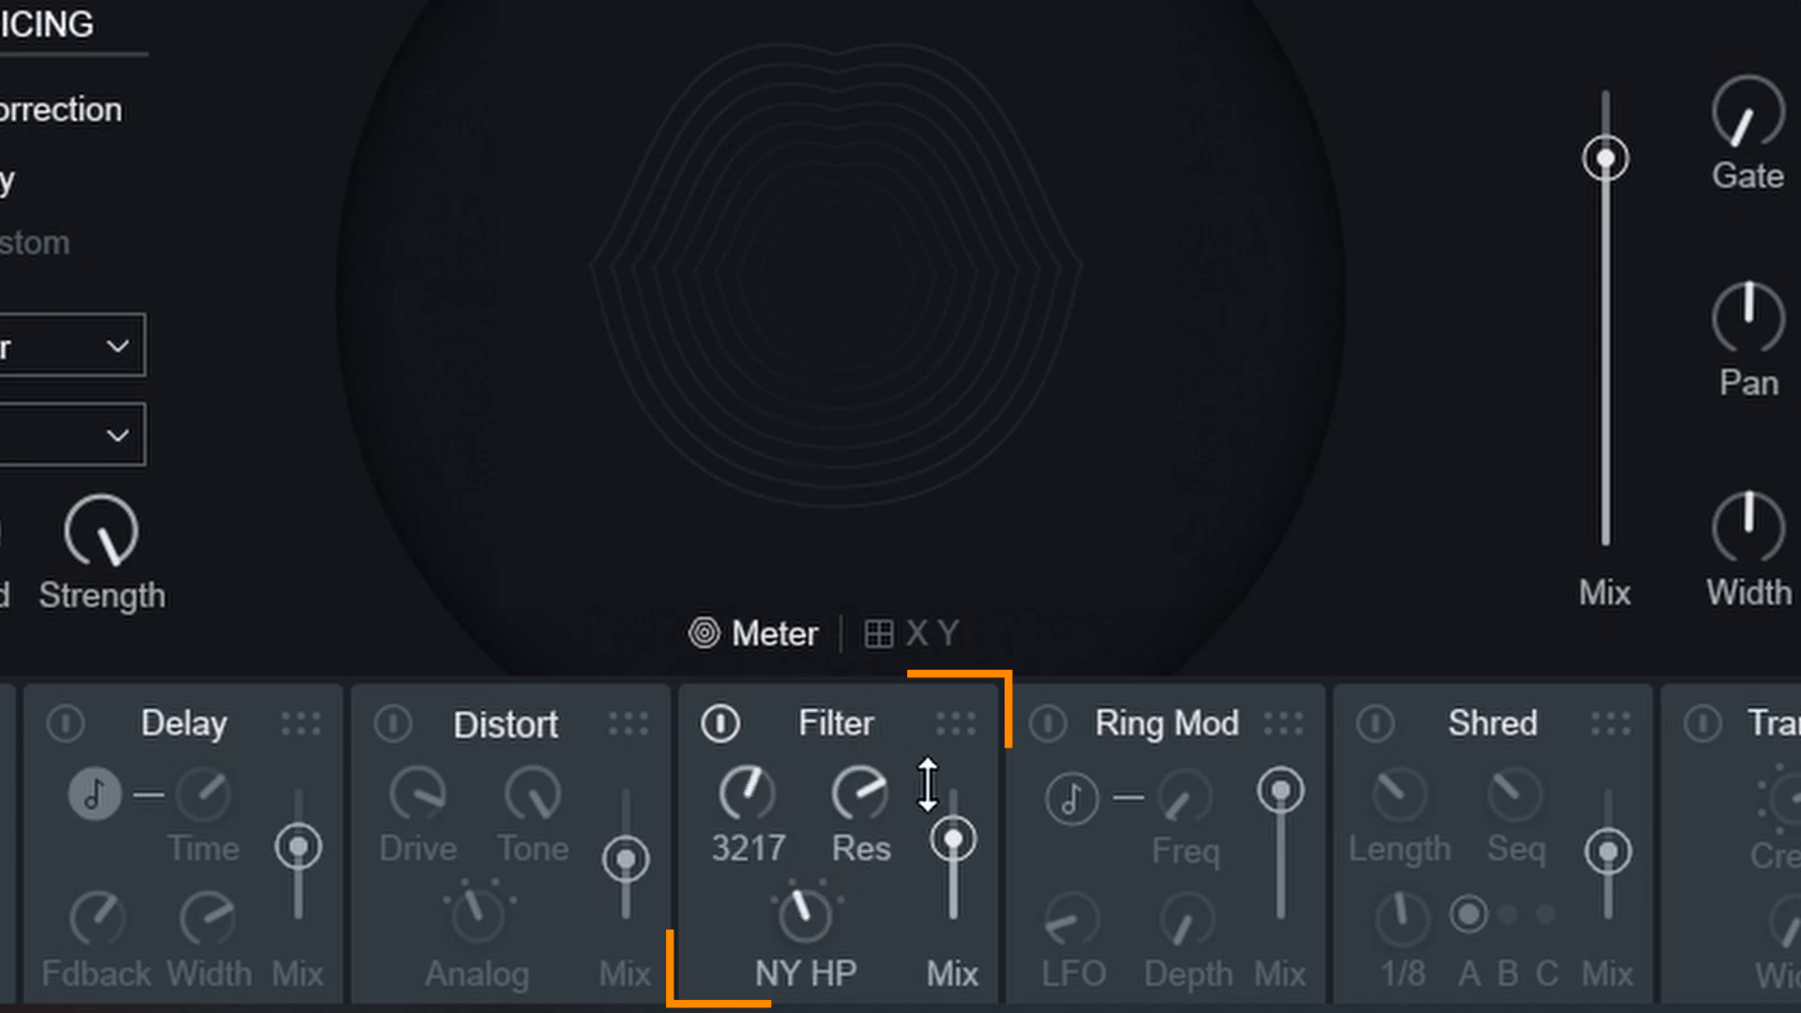
drag(926, 785, 966, 716)
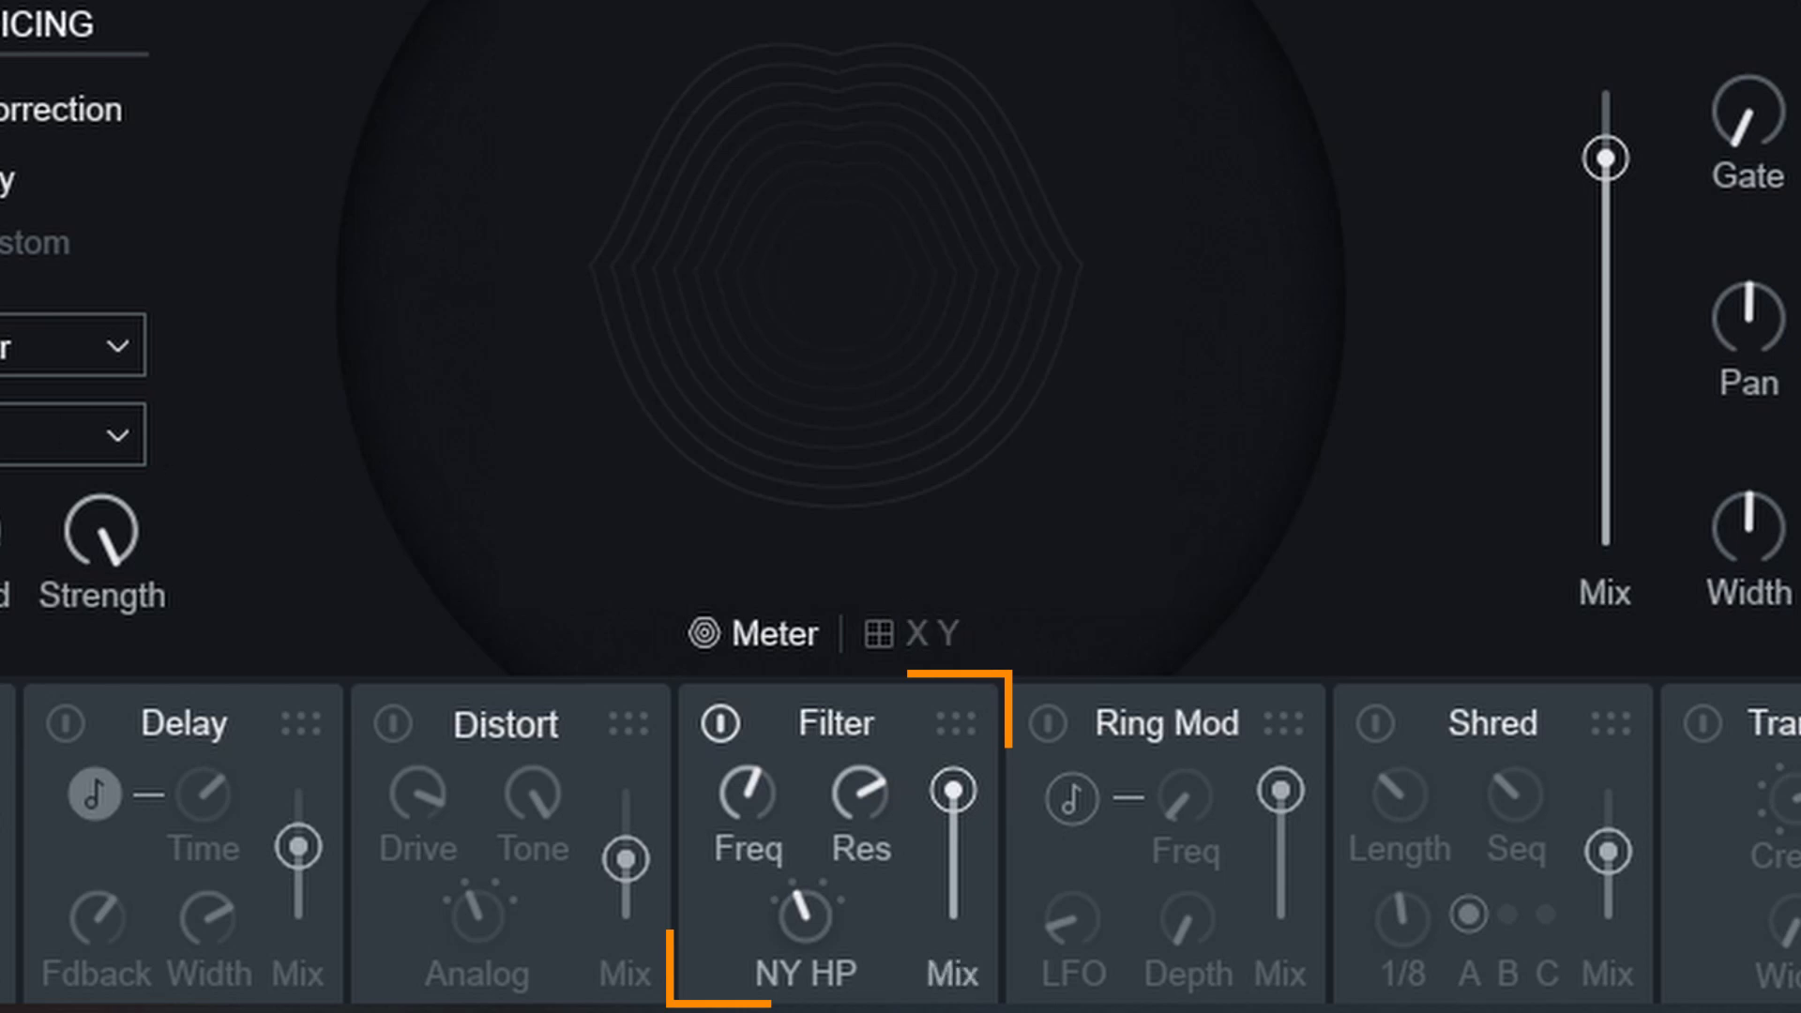
drag(1605, 160, 1604, 20)
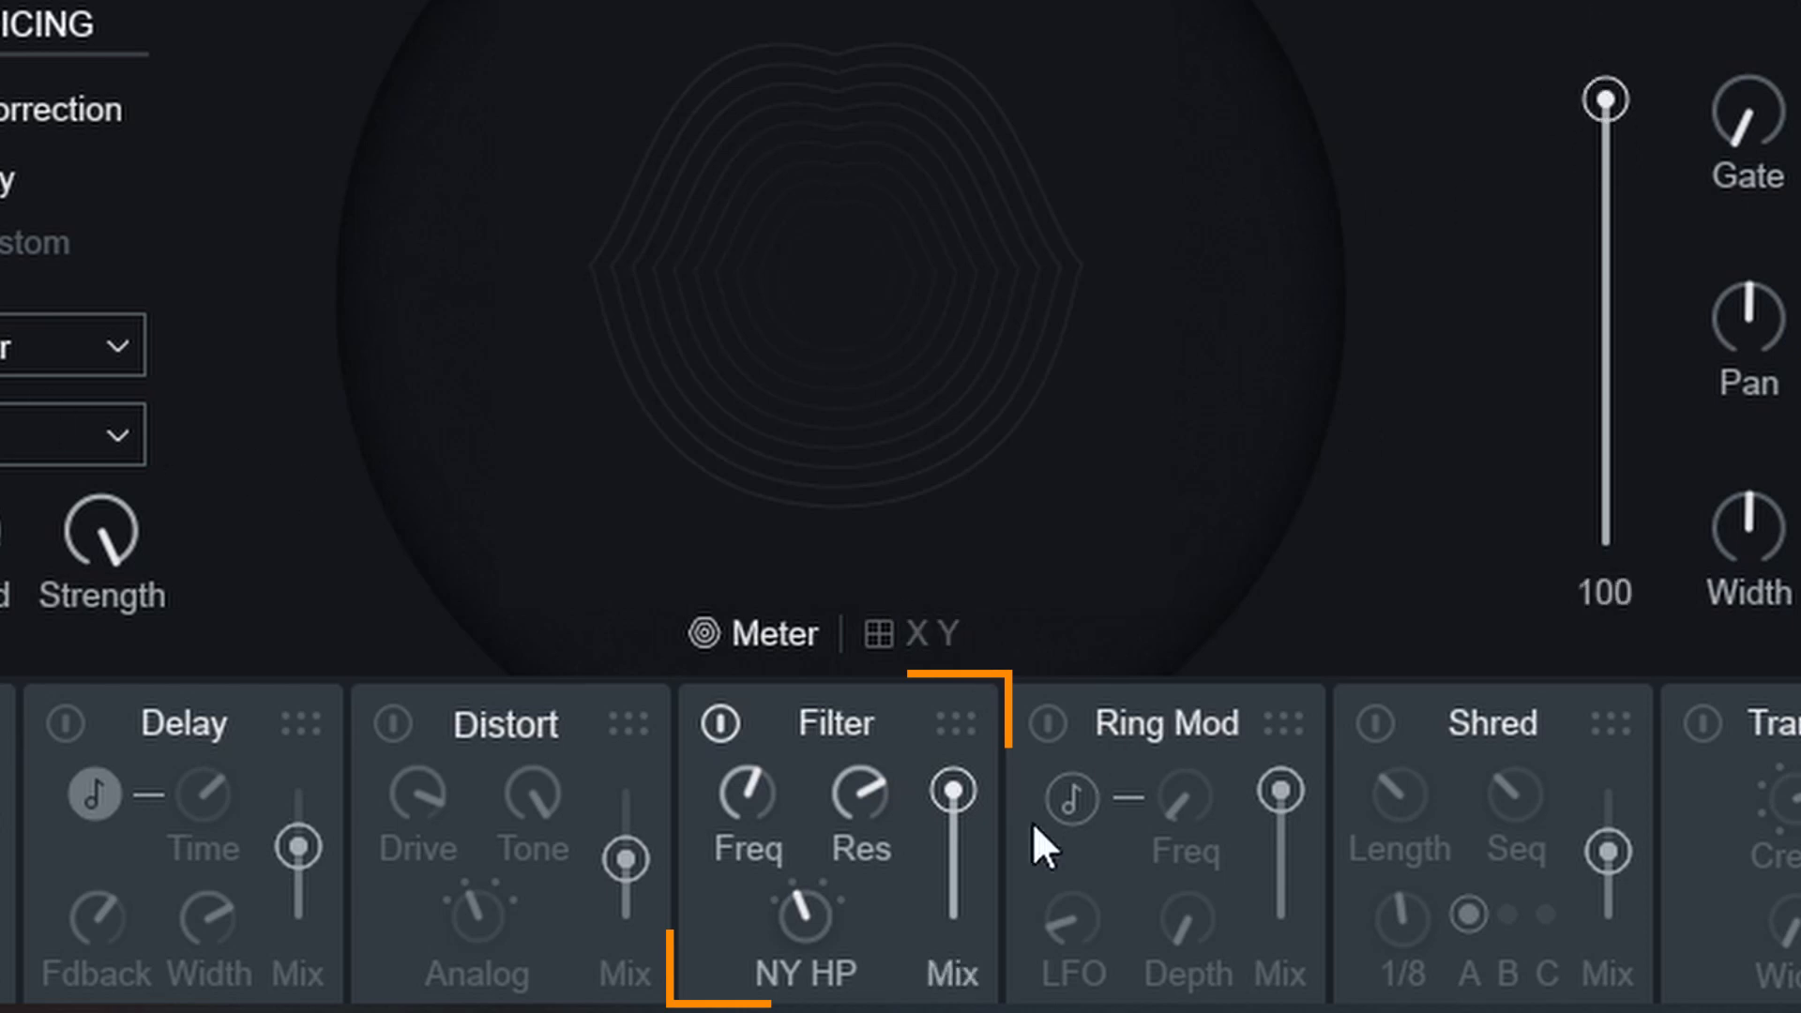
Raise Filter's Freq to maximum, adjust its Res slightly, and lower the output Mix.
drag(748, 788, 715, 514)
drag(859, 795, 871, 760)
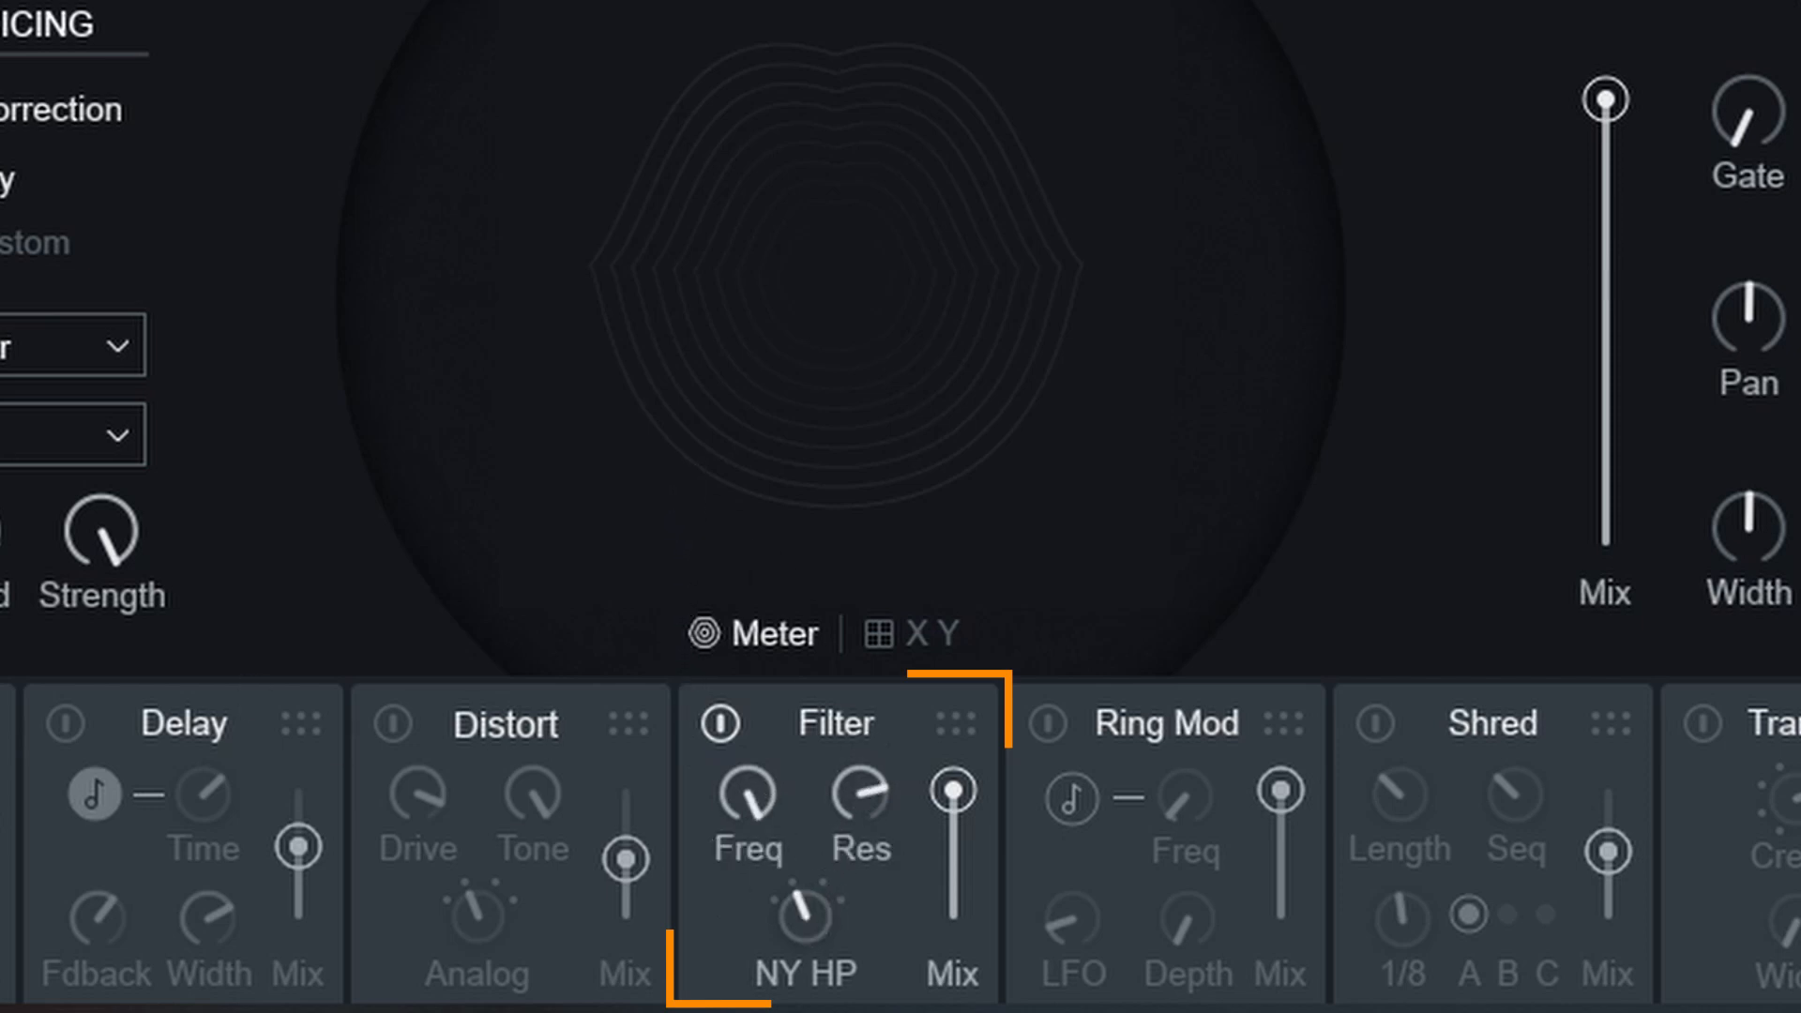
drag(1580, 209, 1576, 296)
Switch Filter's type to Scream and lower its Res and Freq.
drag(807, 904, 787, 758)
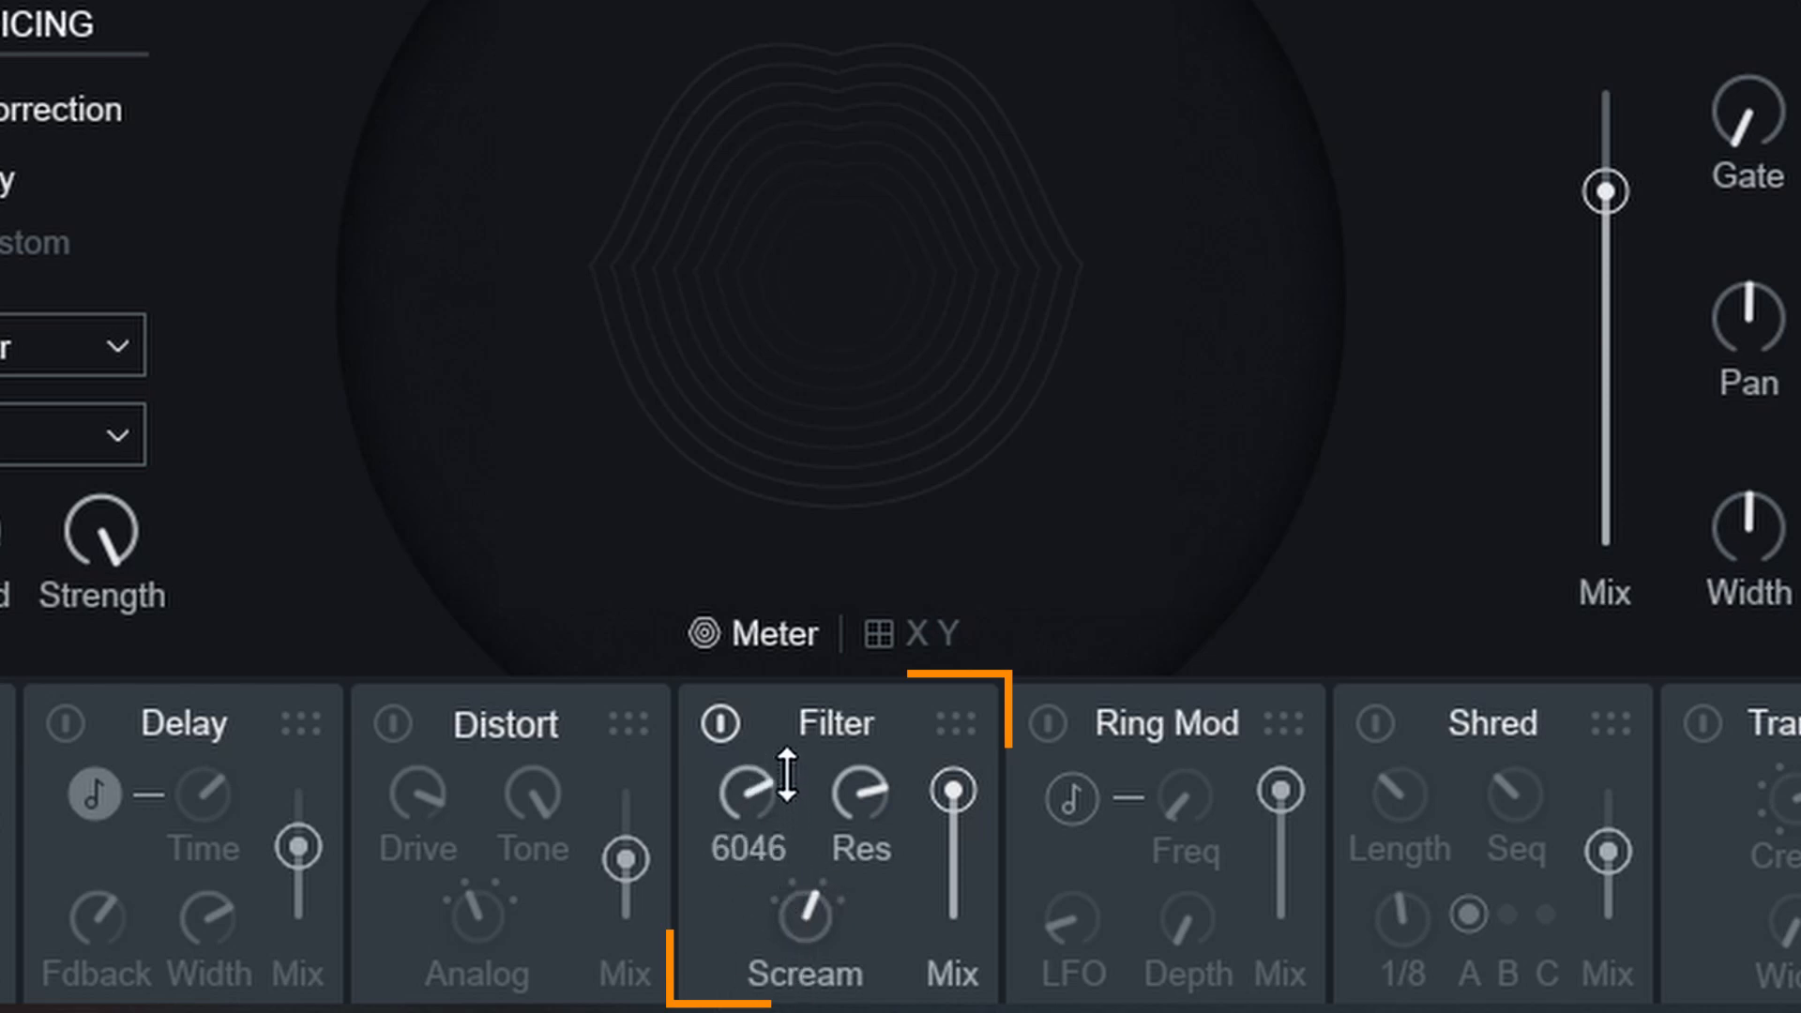
drag(876, 793, 835, 882)
drag(730, 793, 802, 846)
Switch Filter's type to Combo, lower its Freq, and raise its Res.
drag(844, 933, 817, 712)
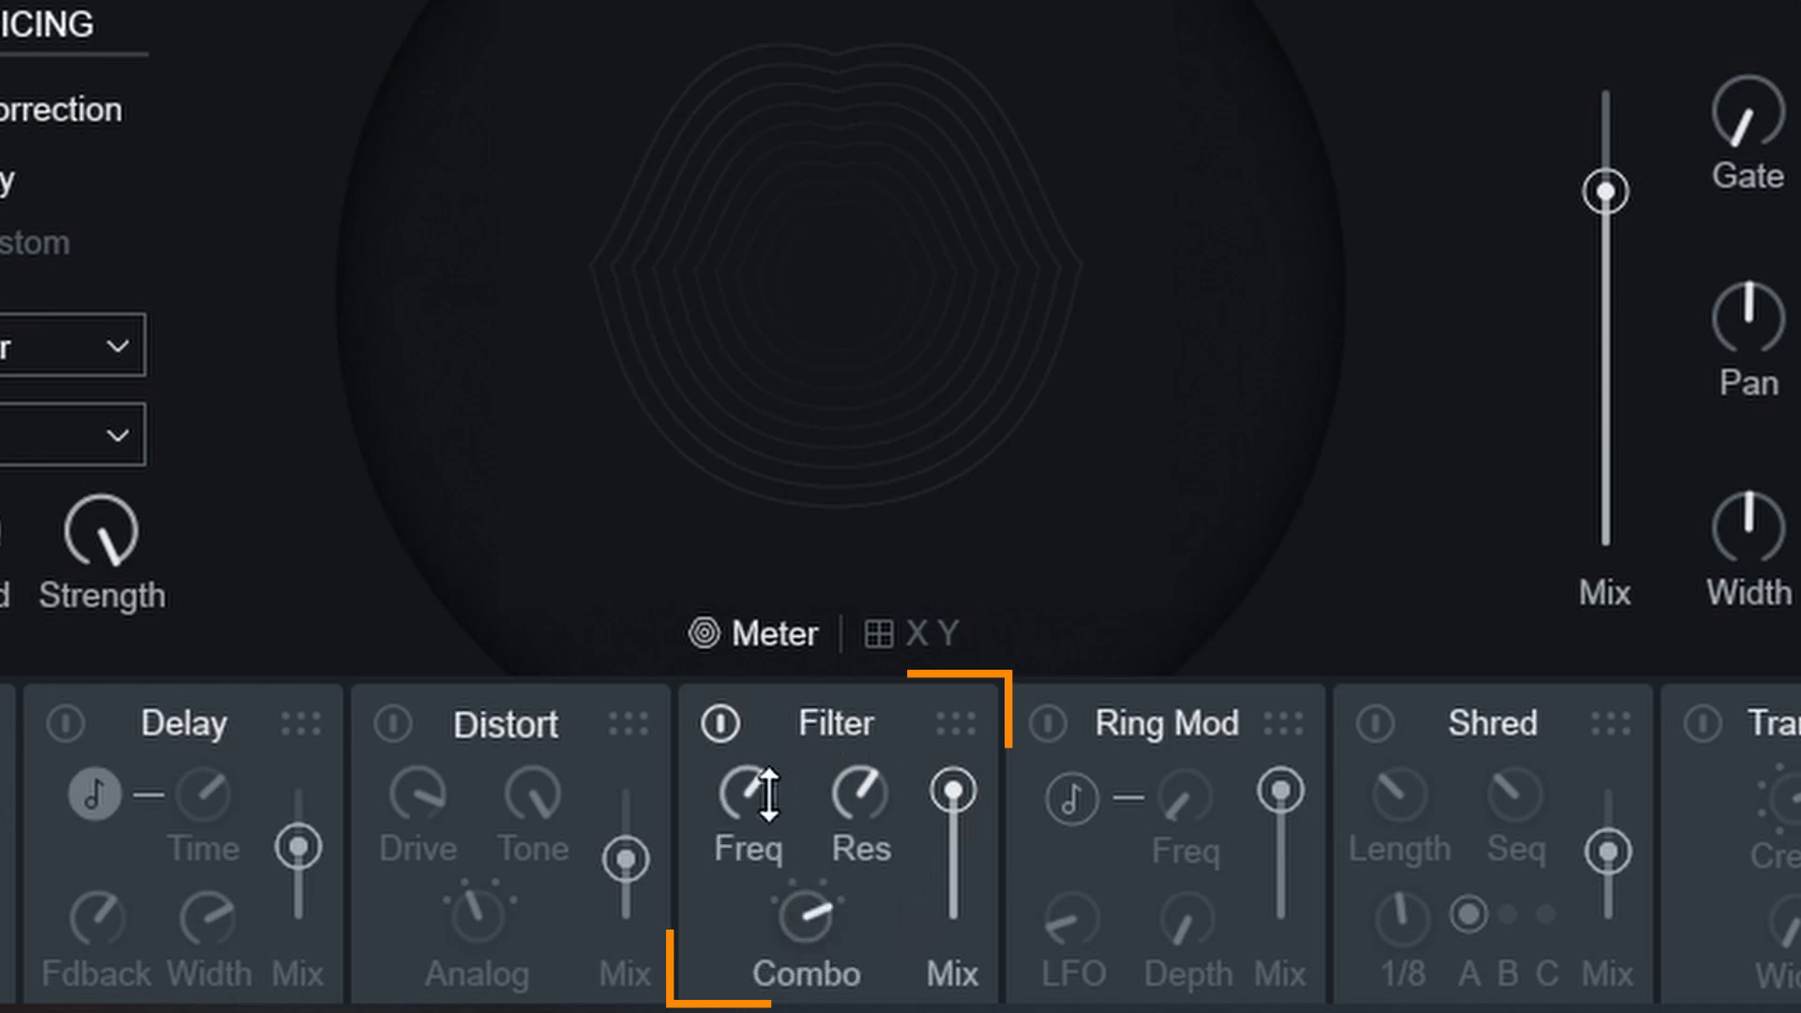
drag(759, 791, 794, 914)
drag(856, 792, 891, 756)
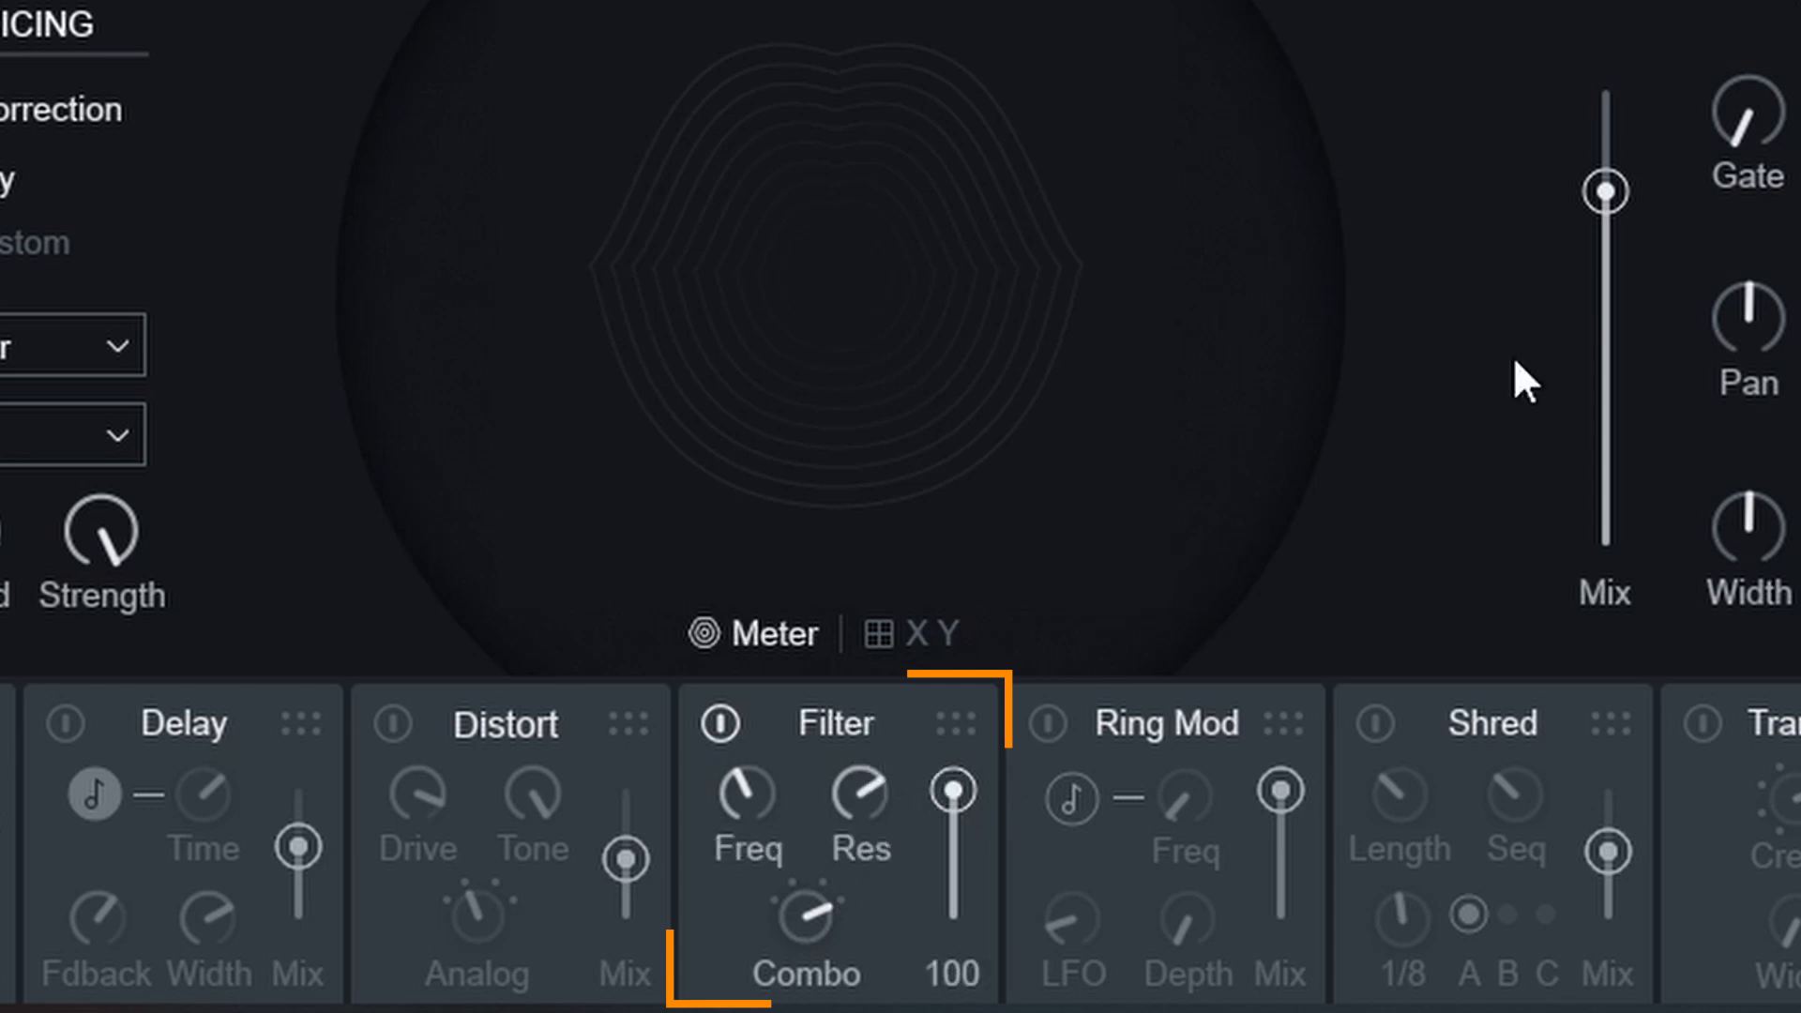
Raise the output Mix and Filter's Freq, set Filter's Res to 72, and lower Filter's Mix slightly.
drag(1625, 214, 1626, 145)
drag(784, 792, 736, 722)
drag(856, 793, 857, 840)
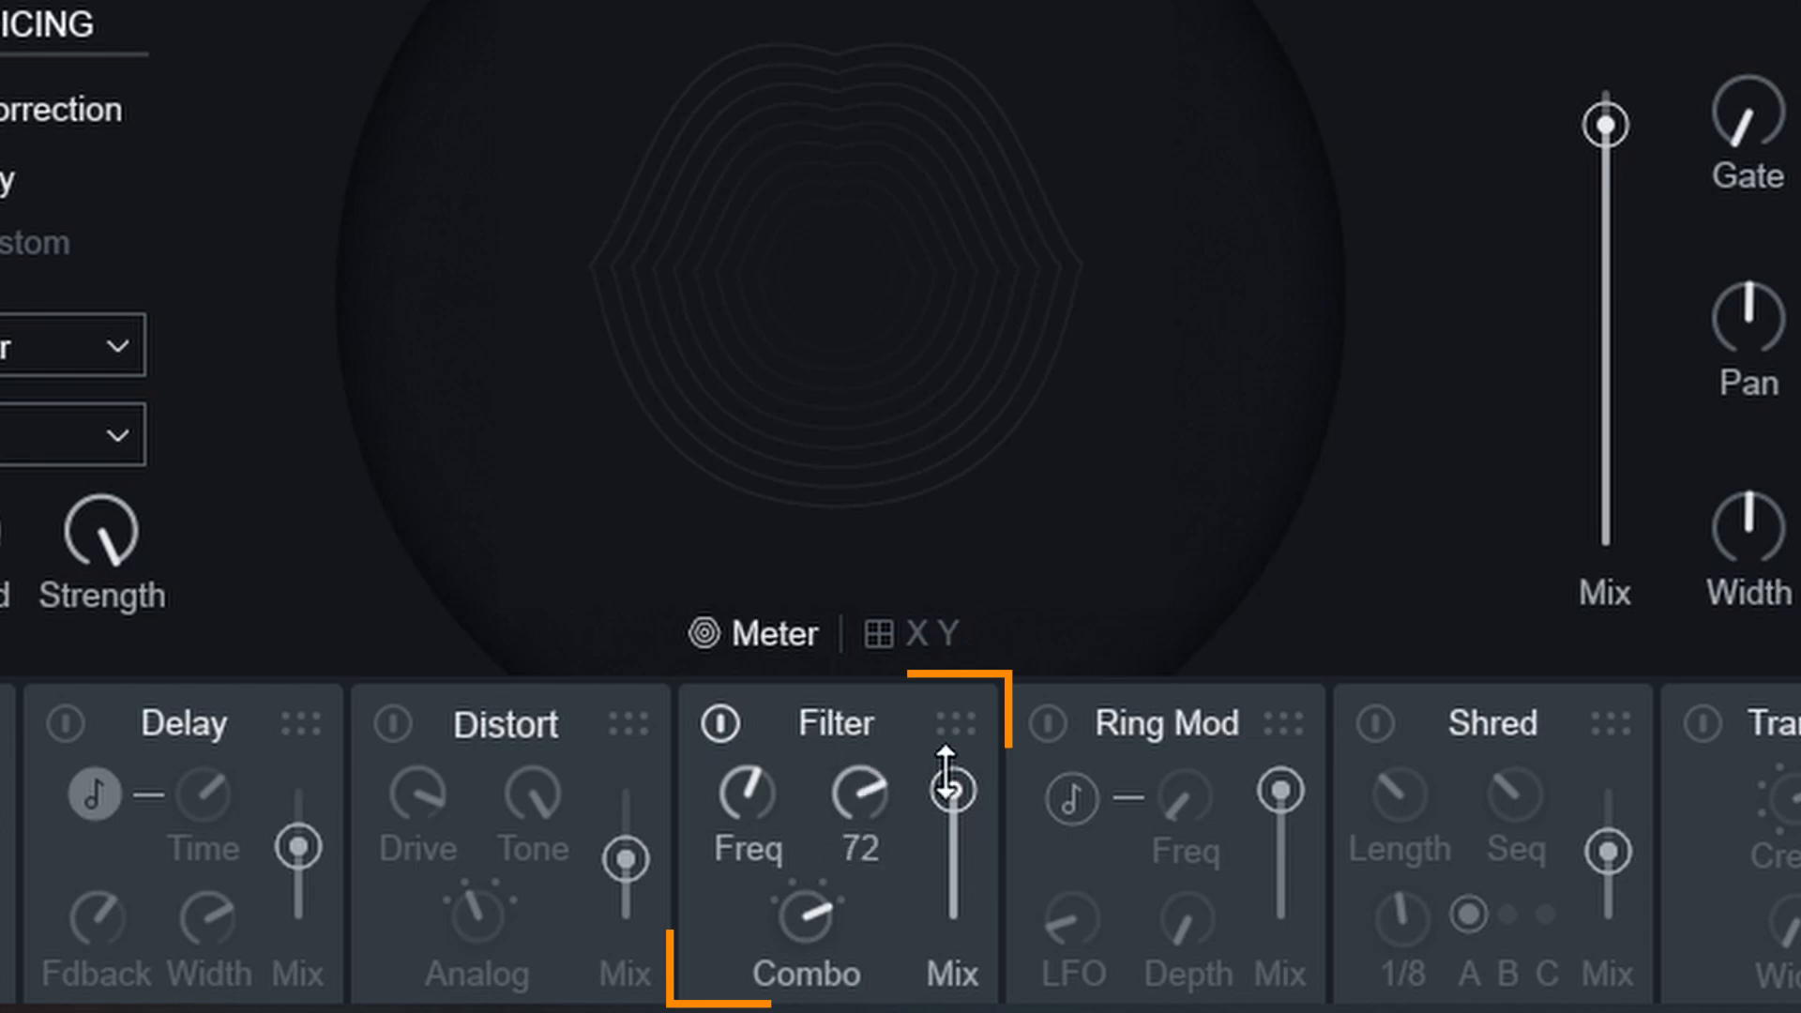
drag(962, 792, 912, 796)
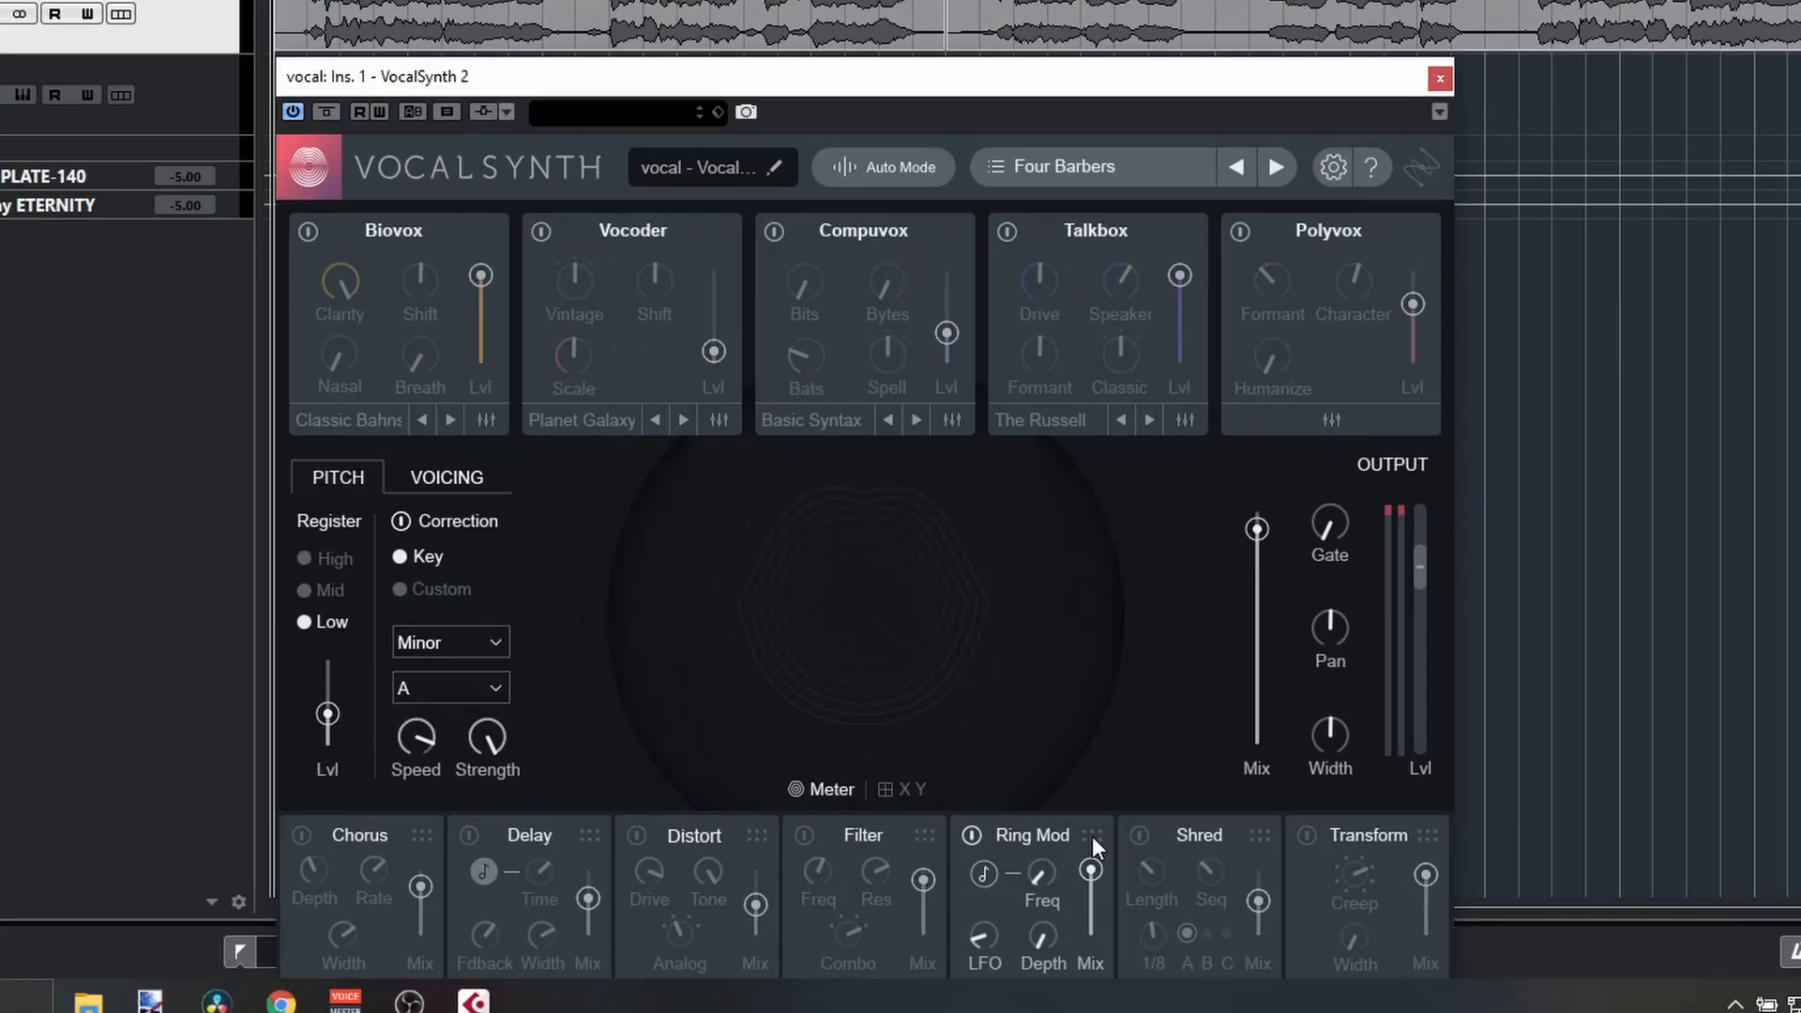
Toggle Ring Mod's tempo sync on and off, and raise its Freq to 2064 and beyond.
click(1281, 724)
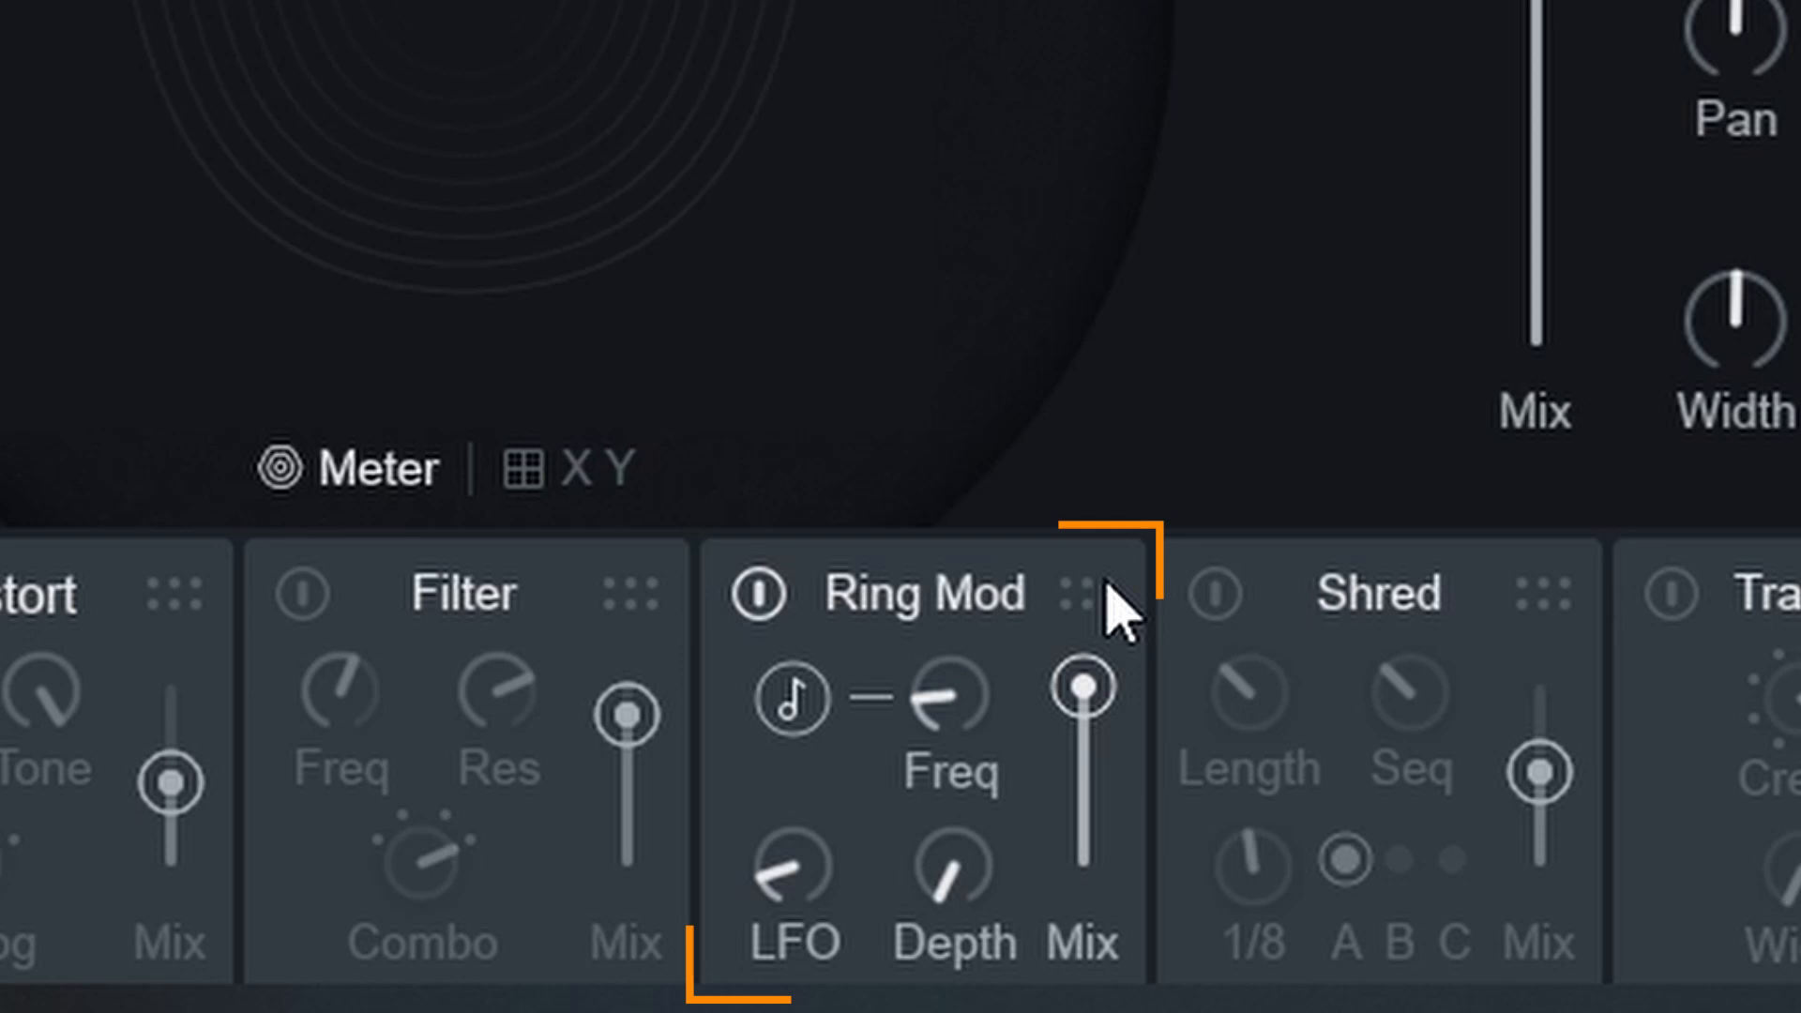
click(794, 699)
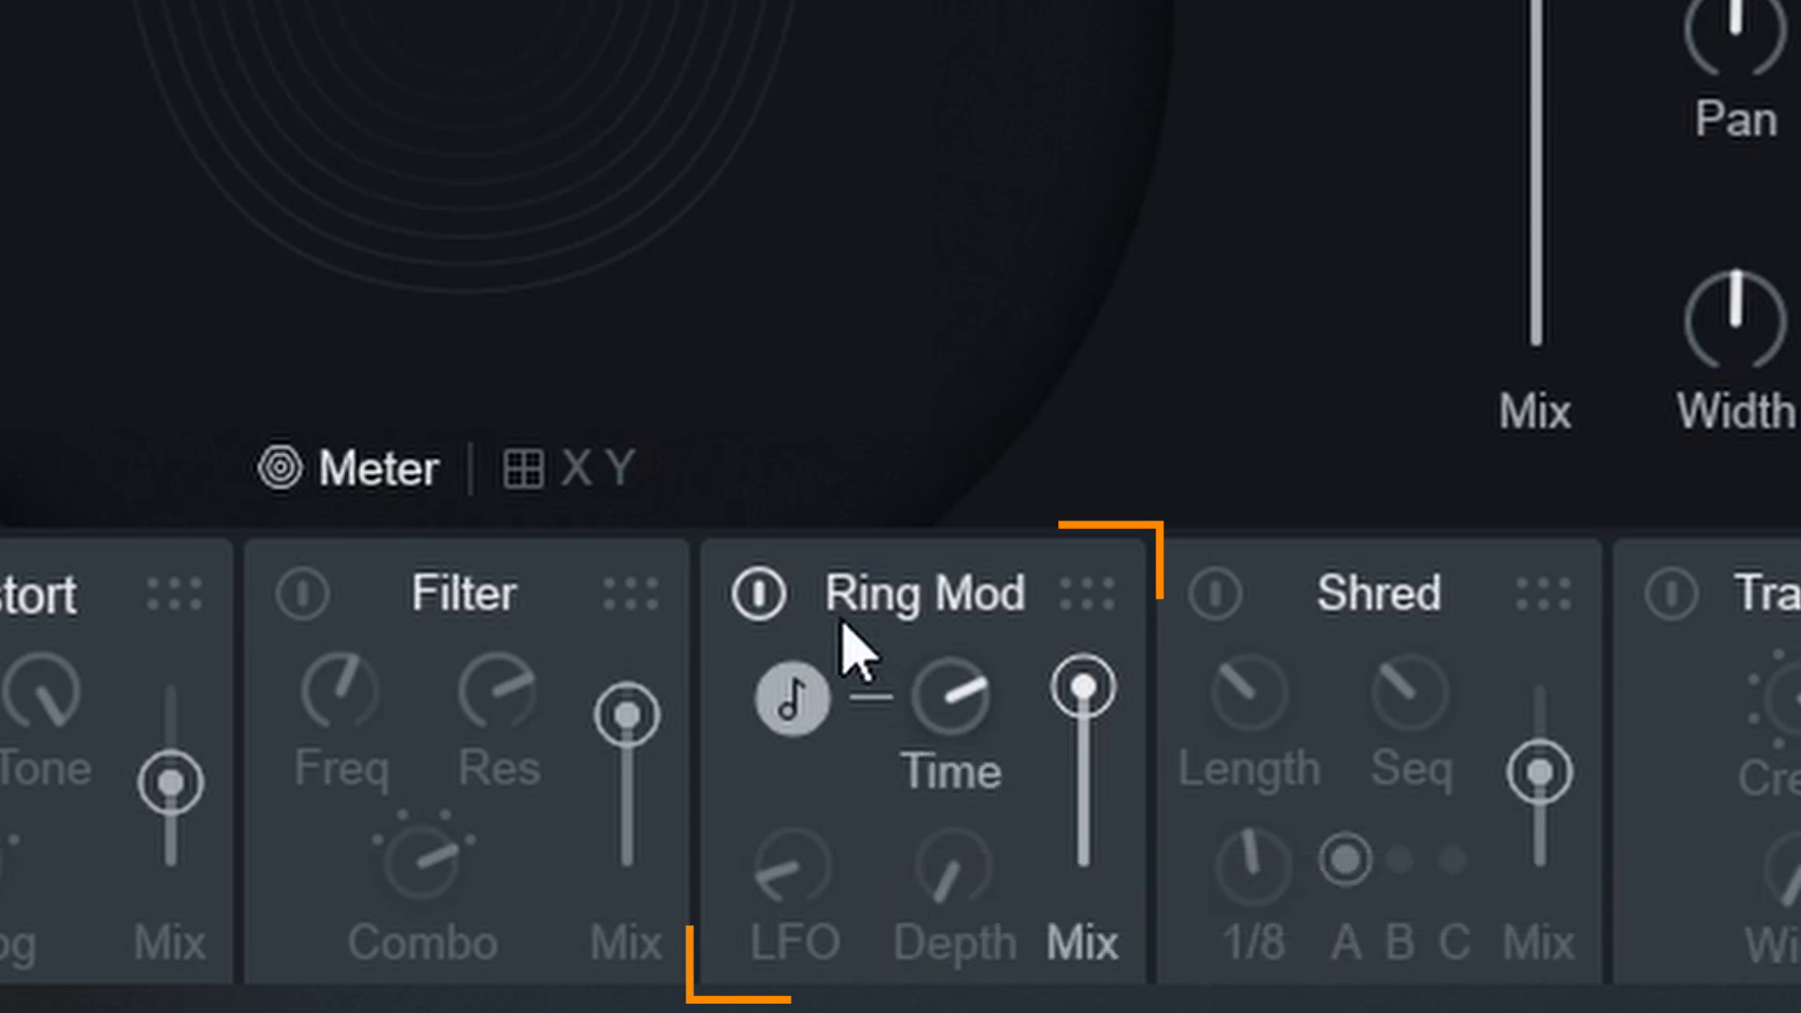
click(812, 694)
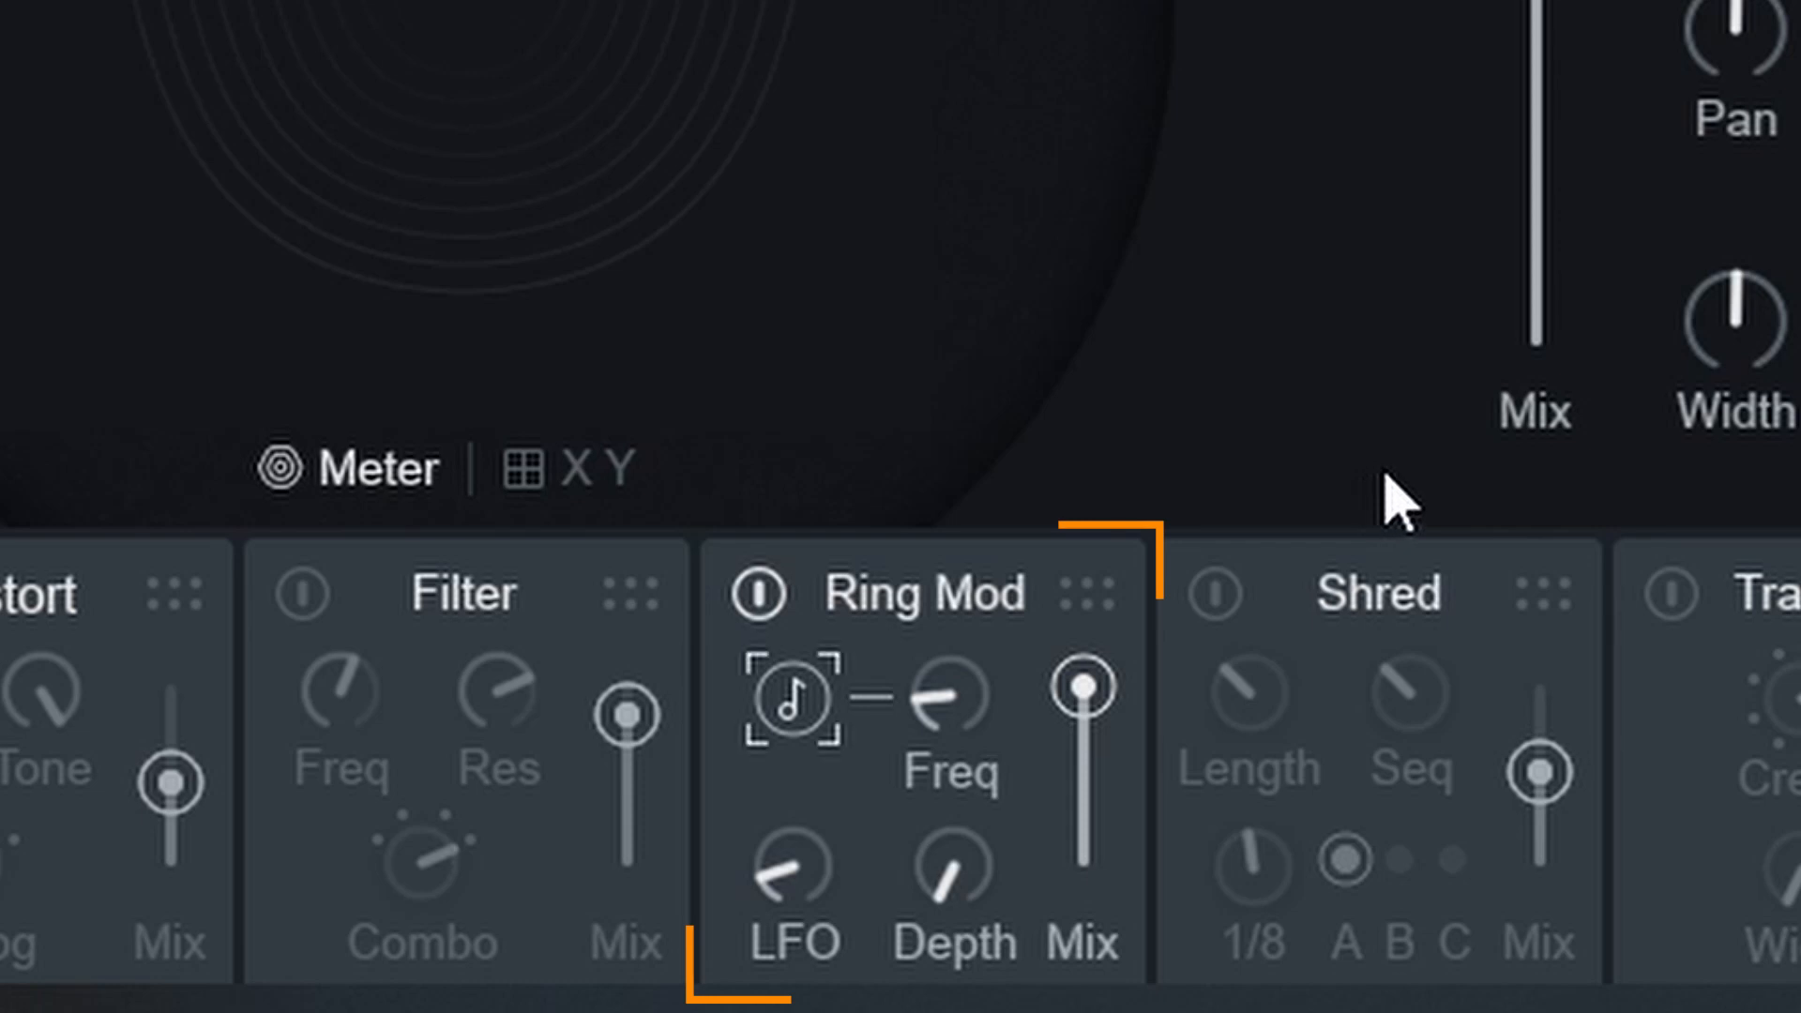
drag(965, 700, 897, 319)
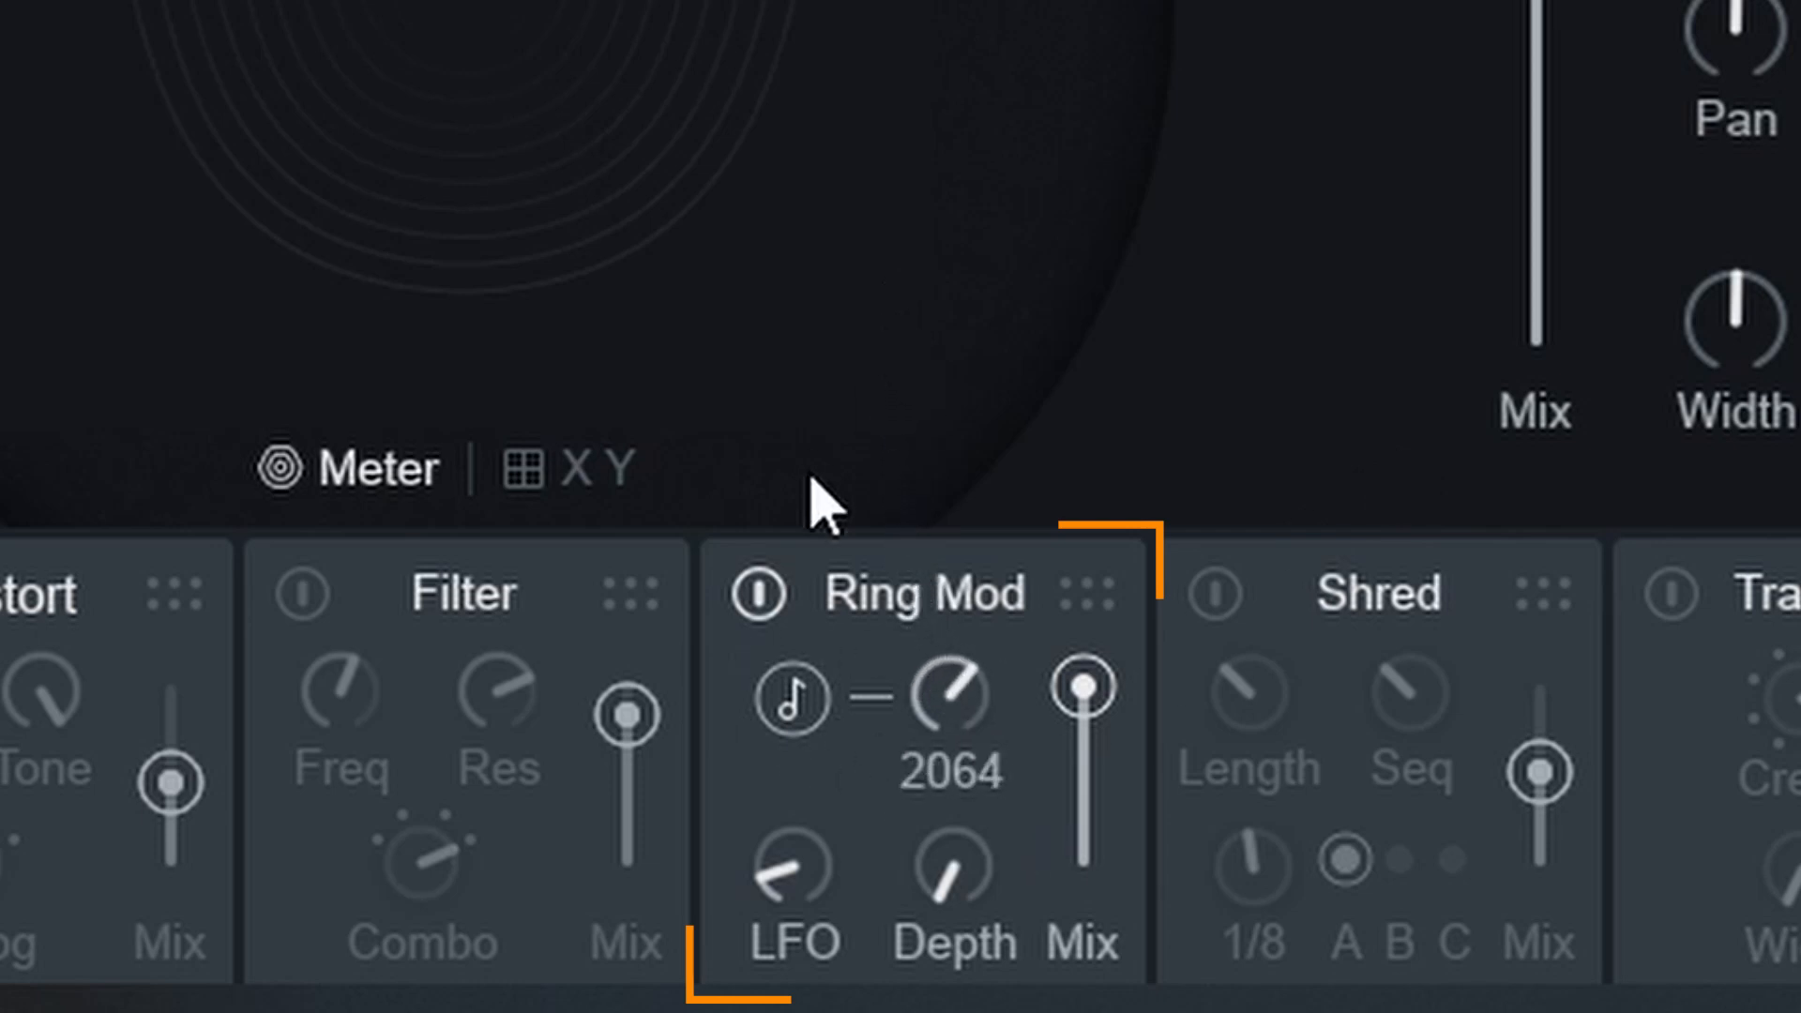
drag(969, 691, 935, 422)
Sync Ring Mod to tempo with Time at 1/64, return it to free frequency, and bring Freq to about 1483.
click(797, 709)
drag(934, 711, 844, 322)
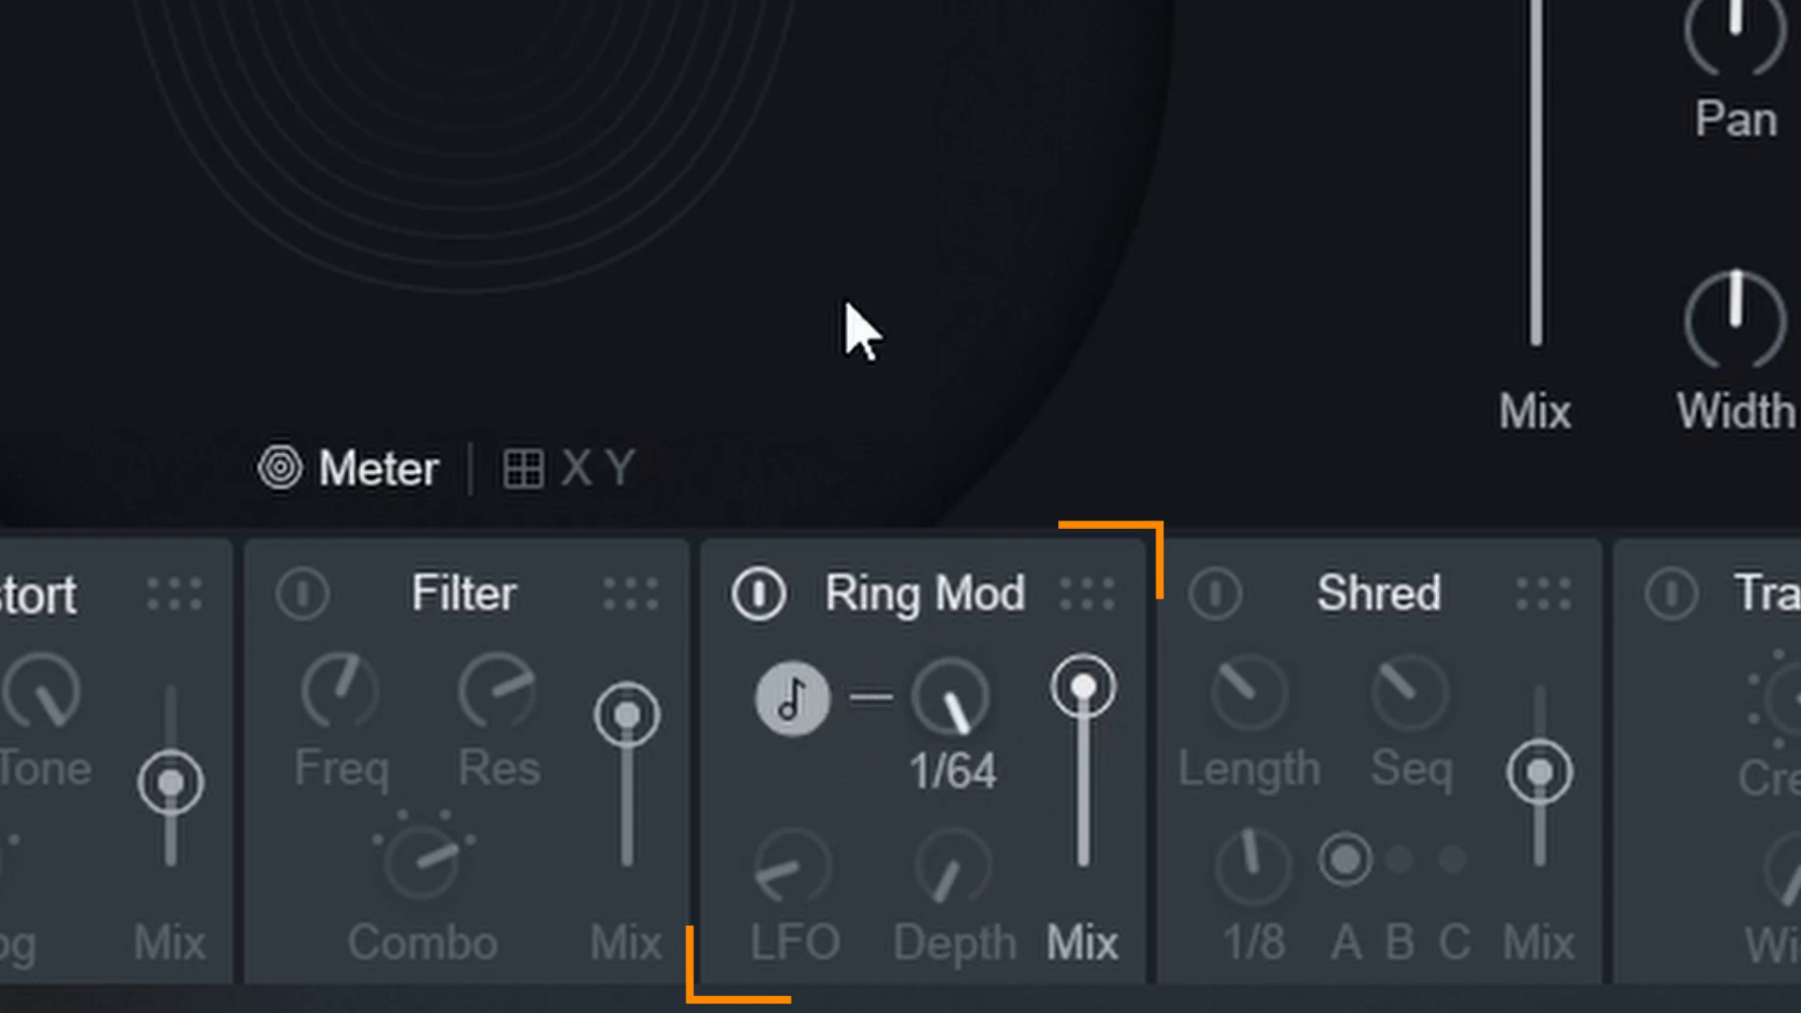
click(781, 713)
drag(901, 731, 933, 887)
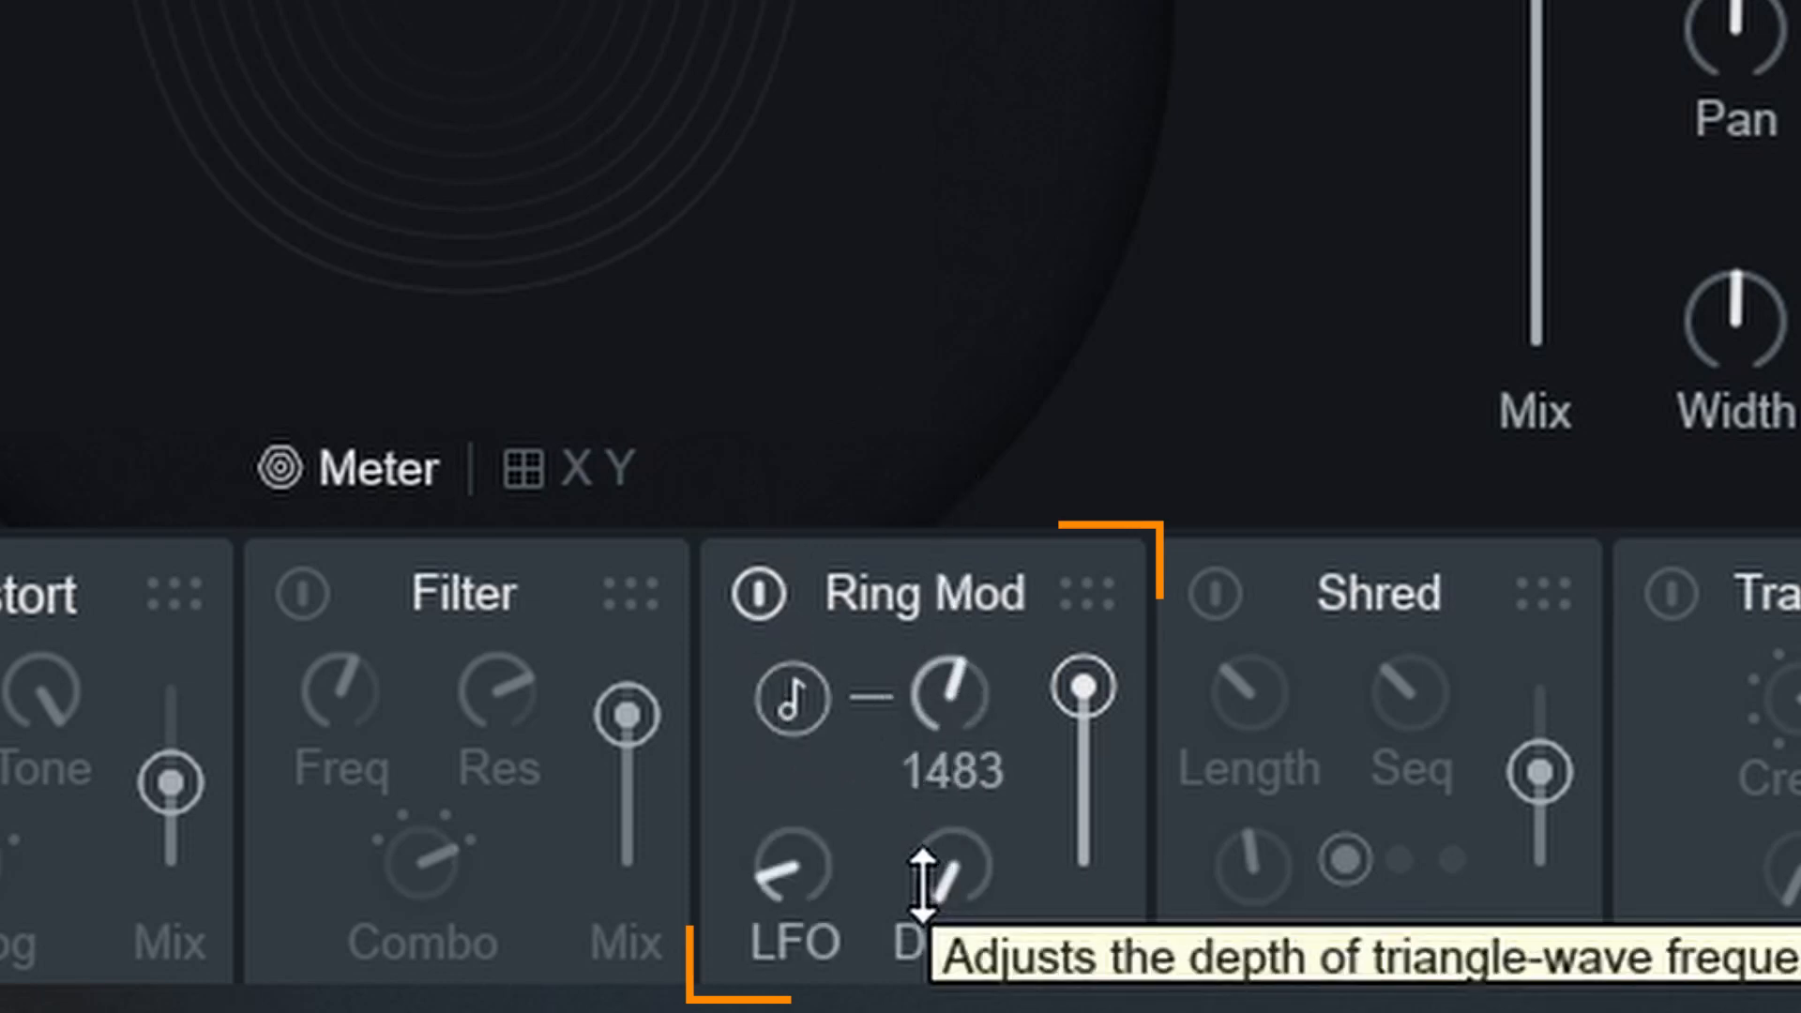
Set Ring Mod's Mix to 61, Depth to 83.0, and LFO to 20.0.
drag(1086, 688, 1099, 752)
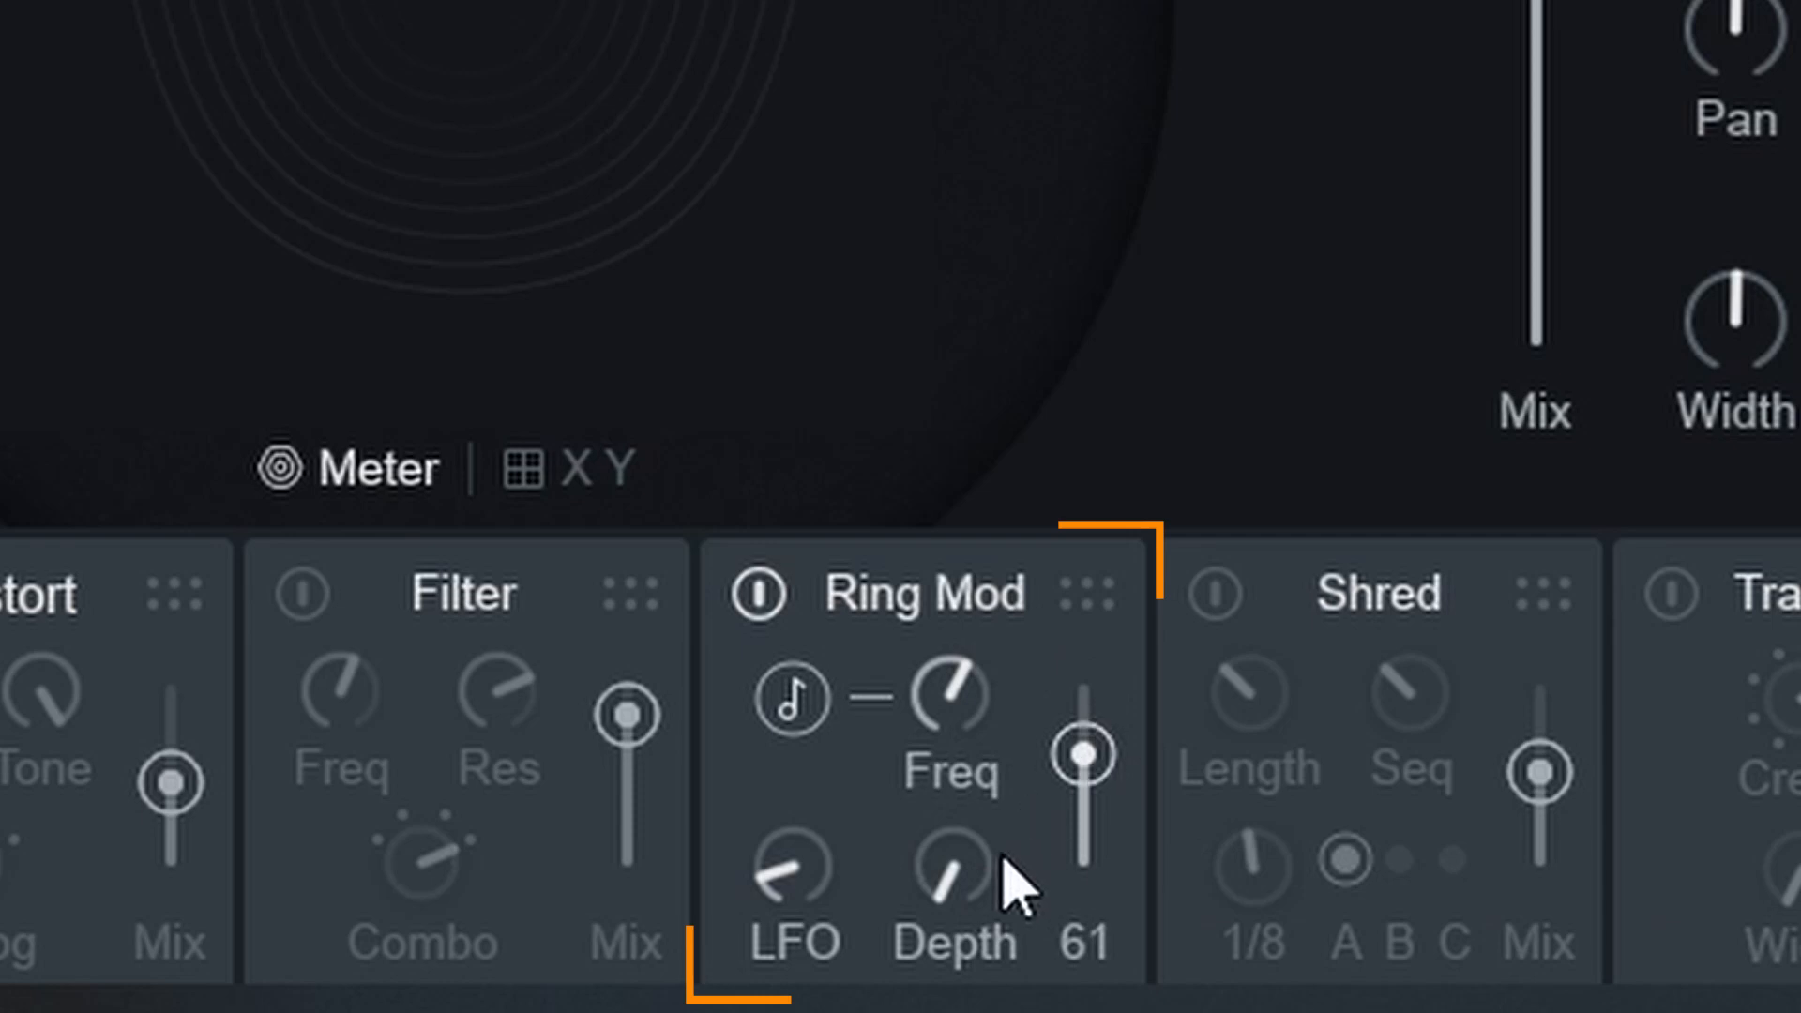
drag(995, 856, 876, 723)
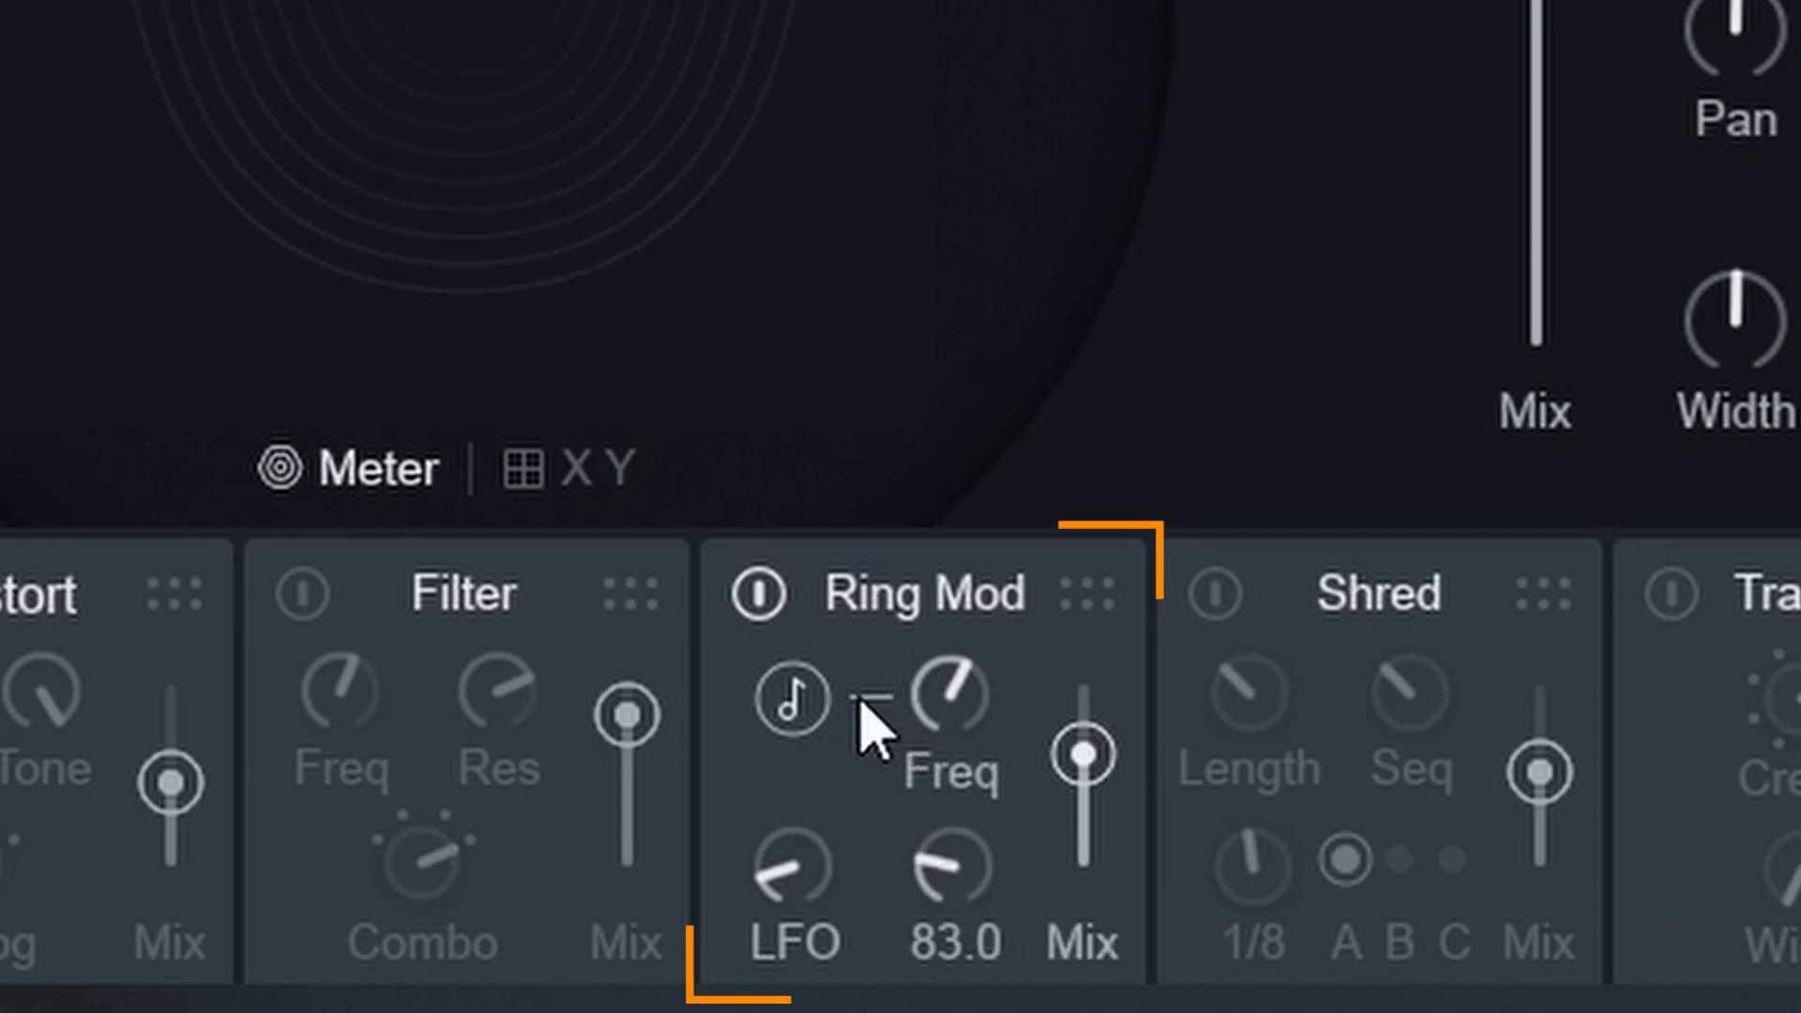
drag(788, 859, 756, 228)
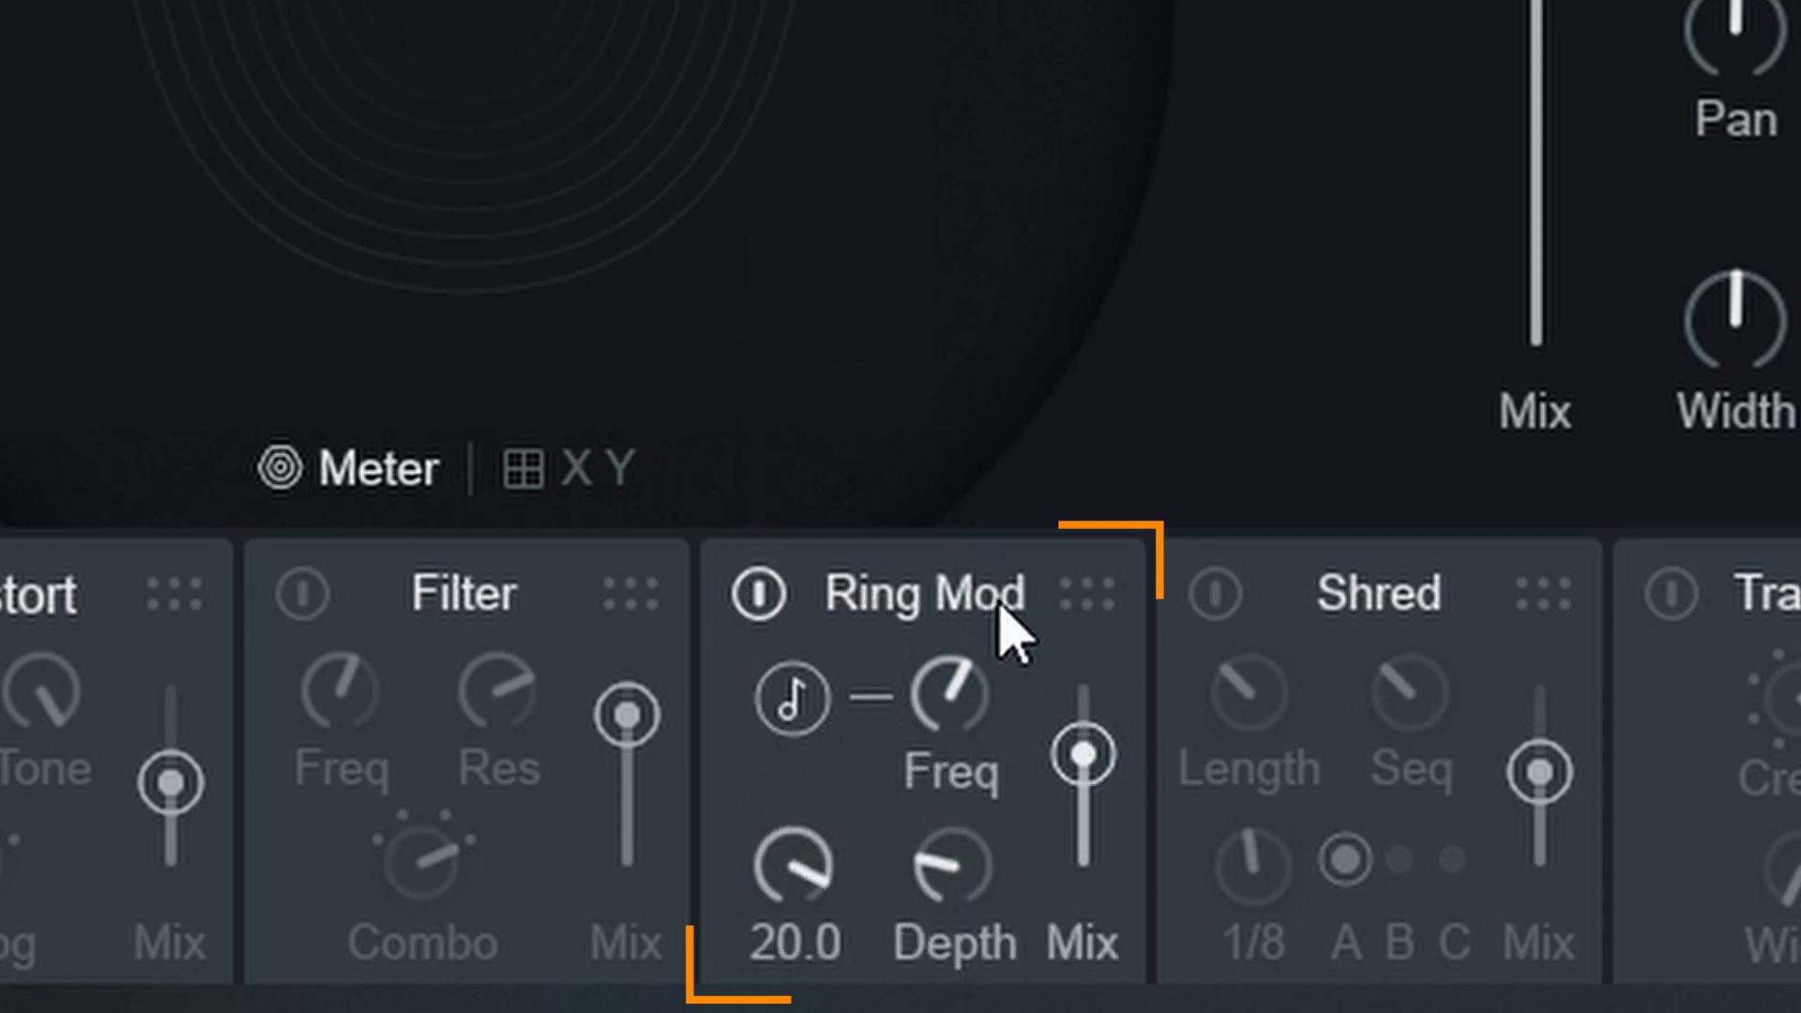
Adjust Ring Mod's Freq, sync it to tempo with a new Time setting, and adjust the output Mix.
drag(950, 699, 788, 776)
click(792, 699)
drag(940, 746, 933, 877)
drag(934, 877, 917, 672)
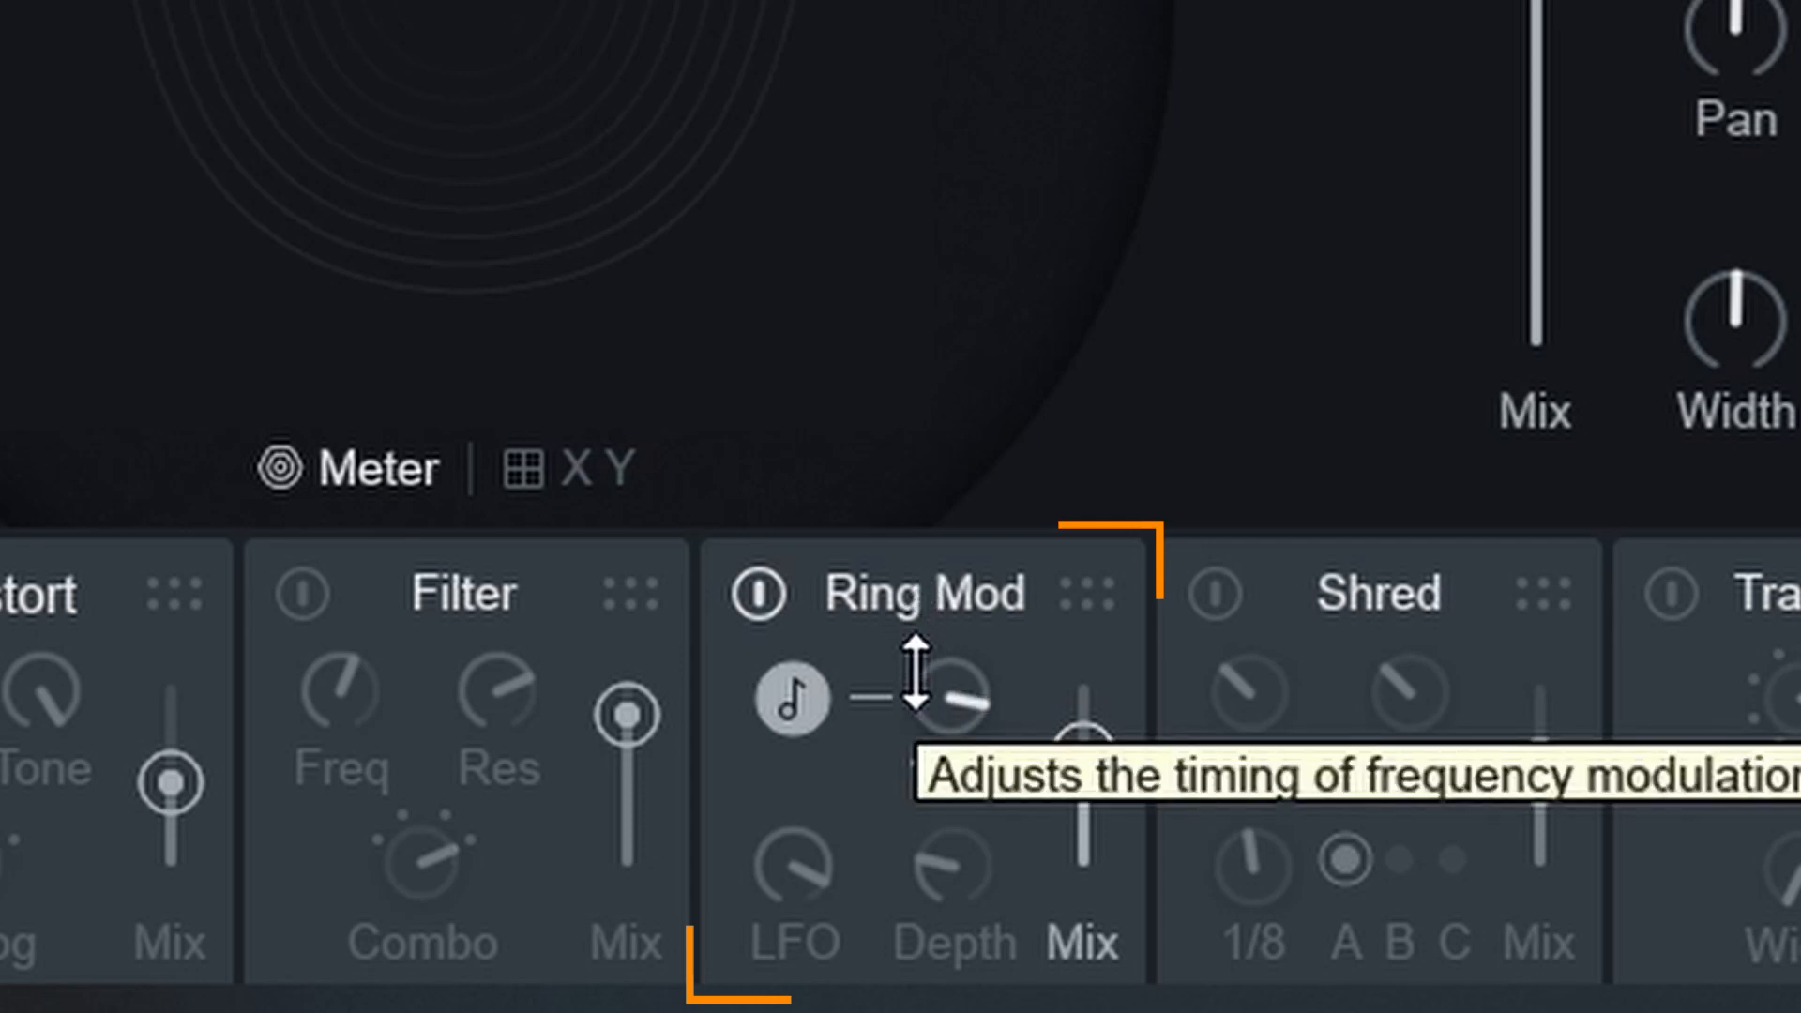
drag(1535, 4, 1536, 3)
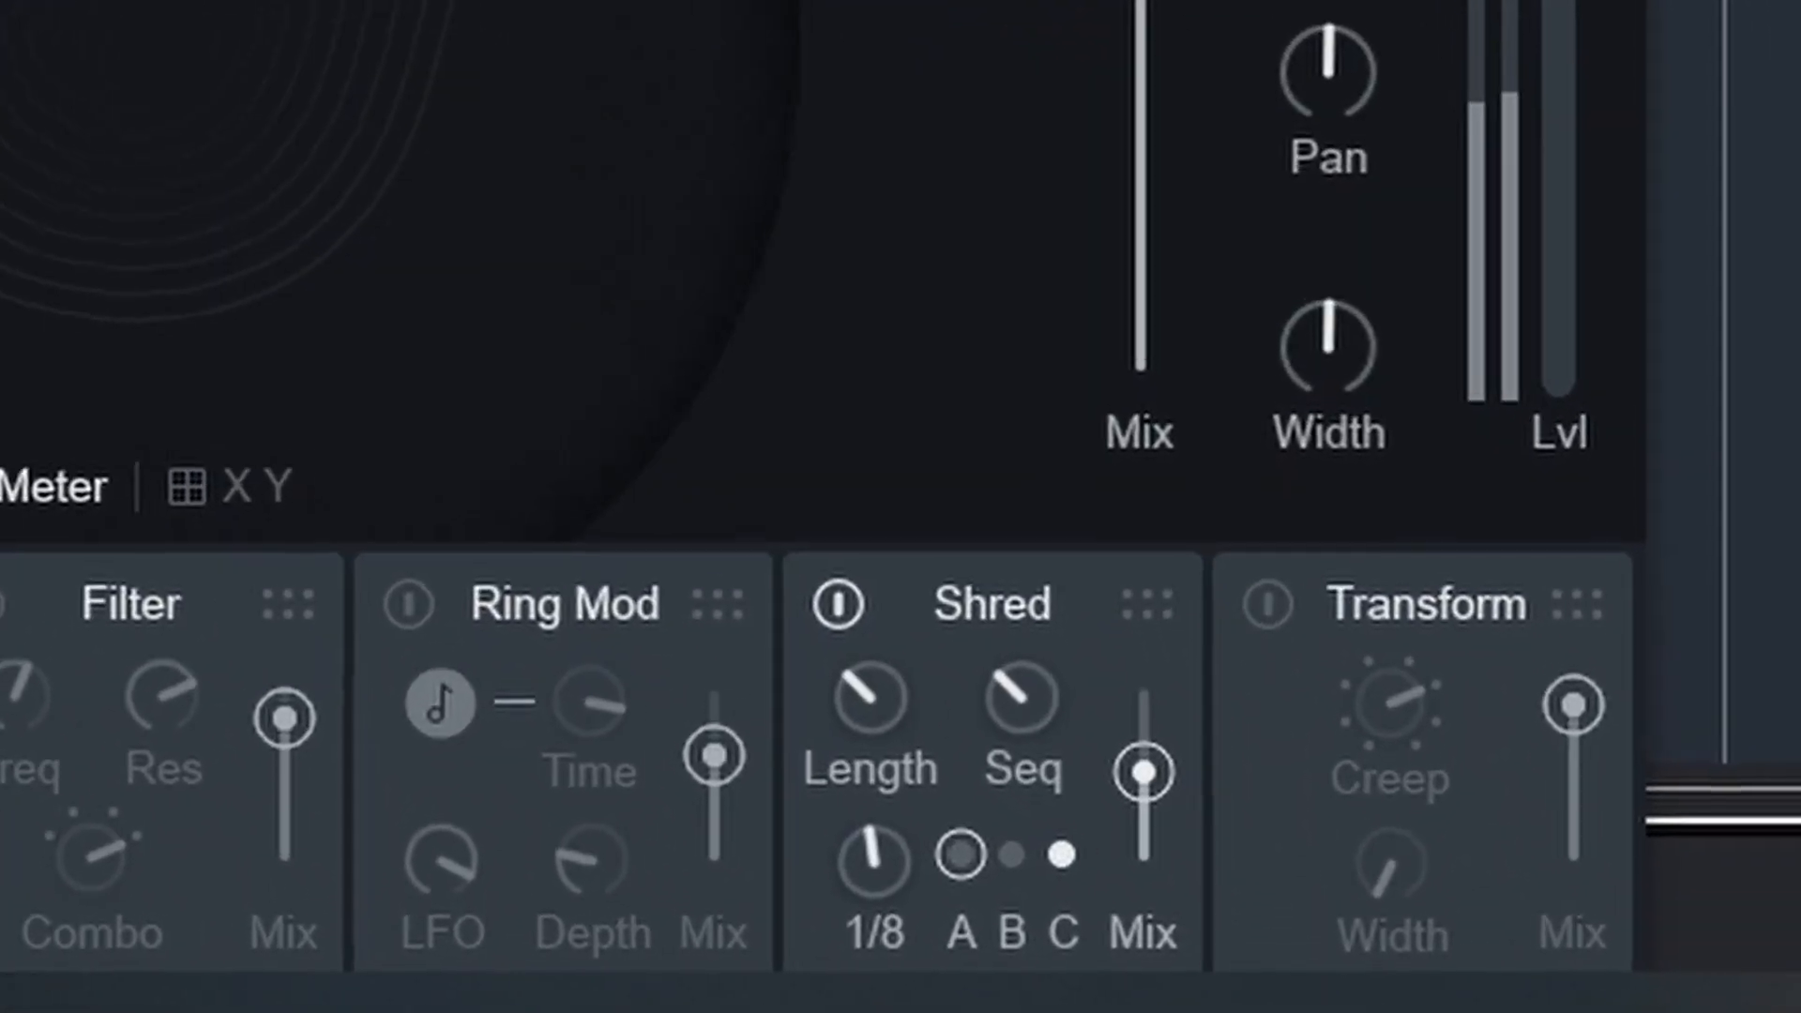
Set Shred's Mix to slightly above half, Length to 1/8, Seq to 8, and pattern A's rate to 1/8 dotted.
drag(1148, 768, 1144, 689)
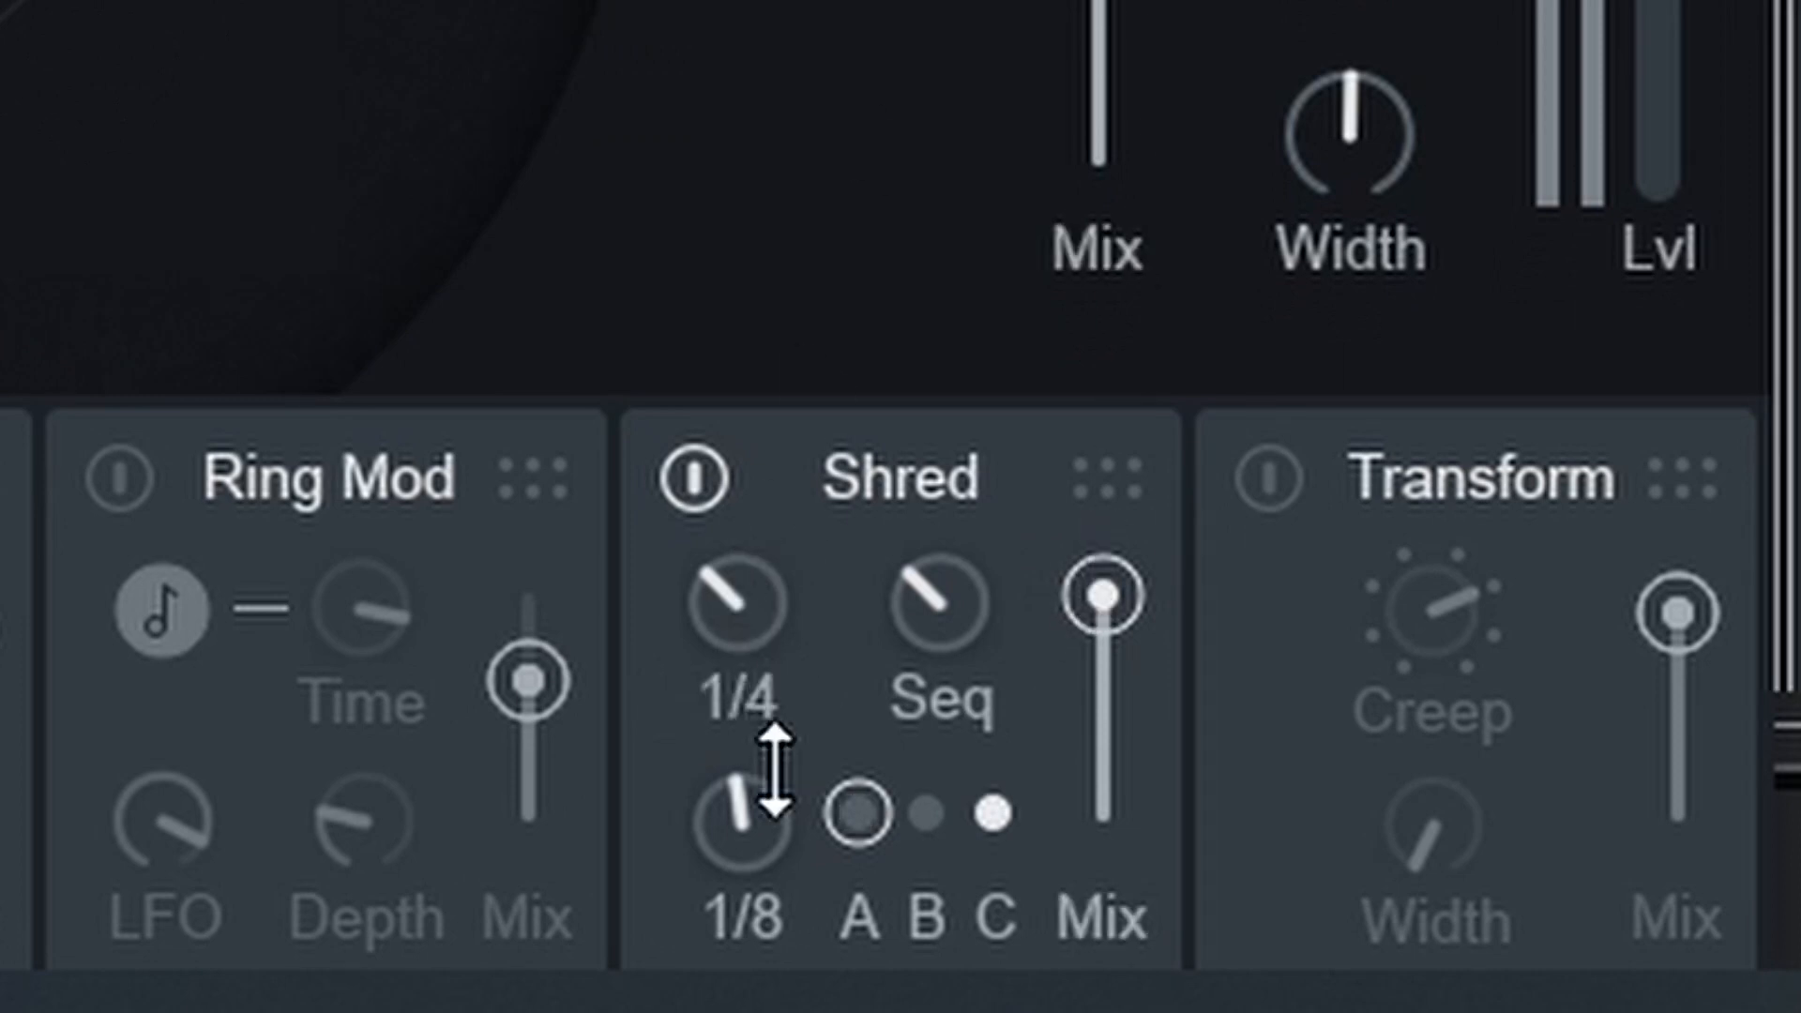
drag(1109, 591, 1105, 675)
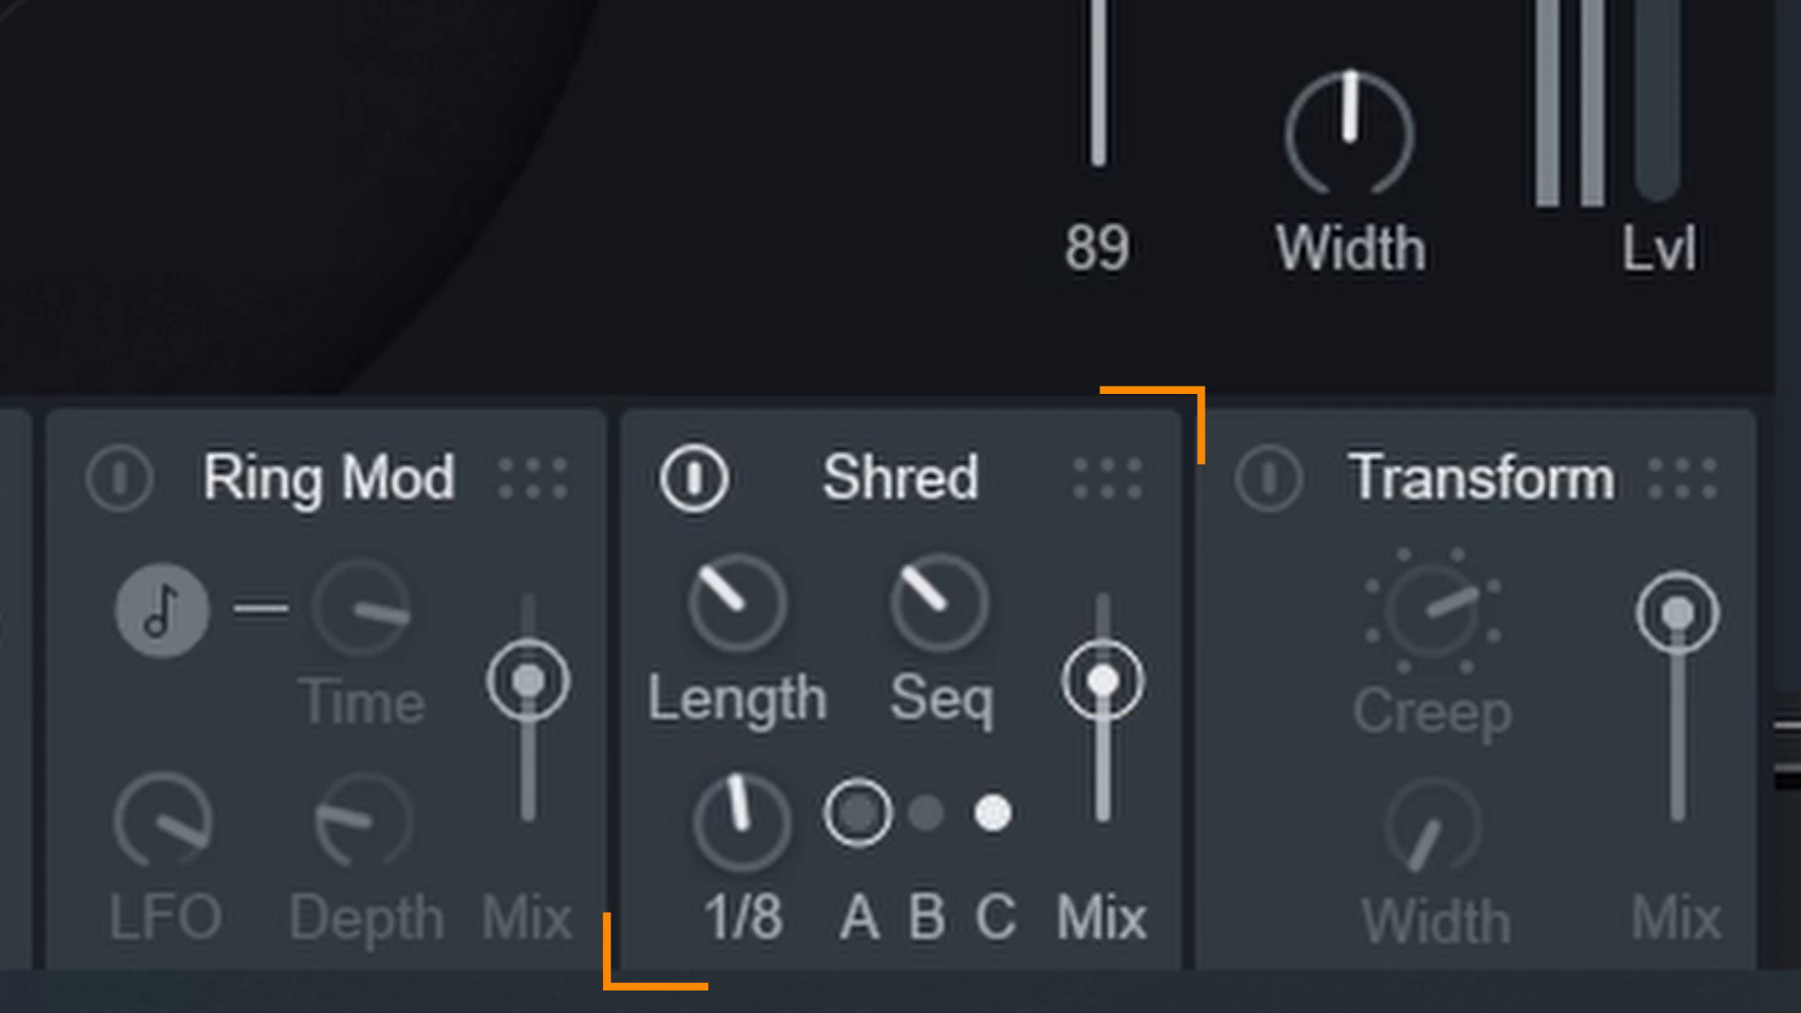
drag(739, 605, 728, 419)
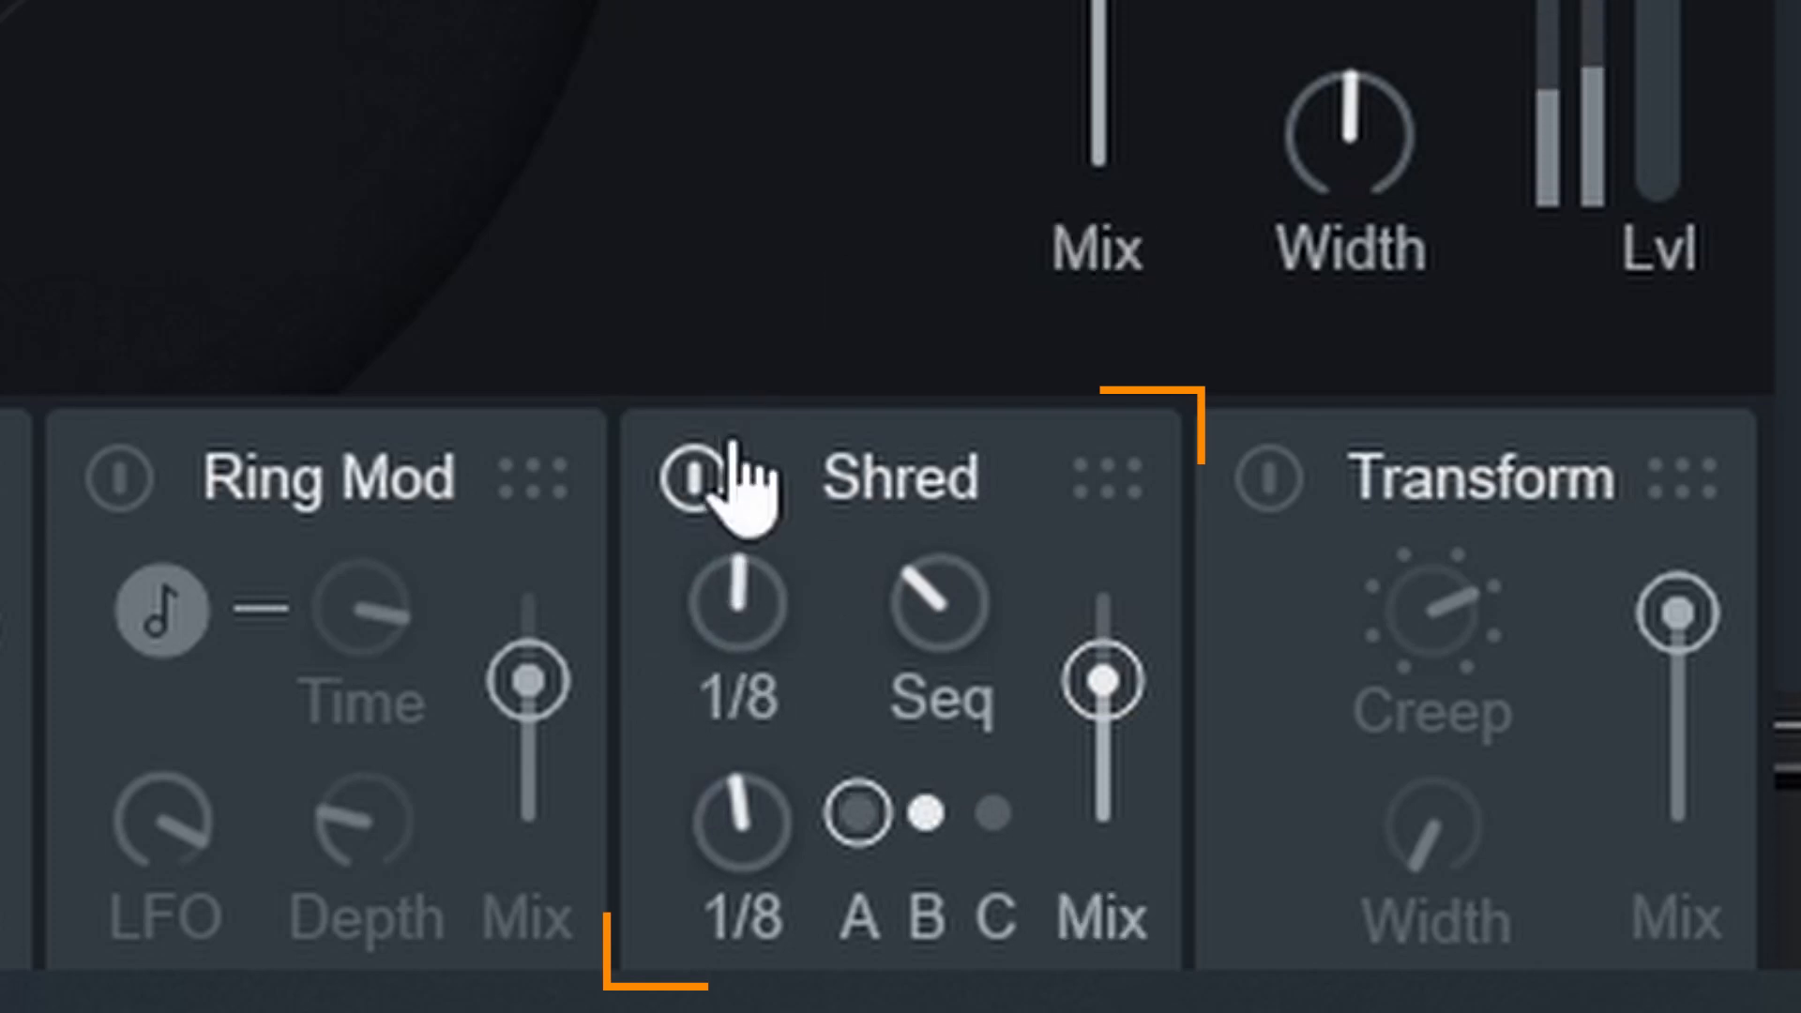
drag(919, 601, 904, 65)
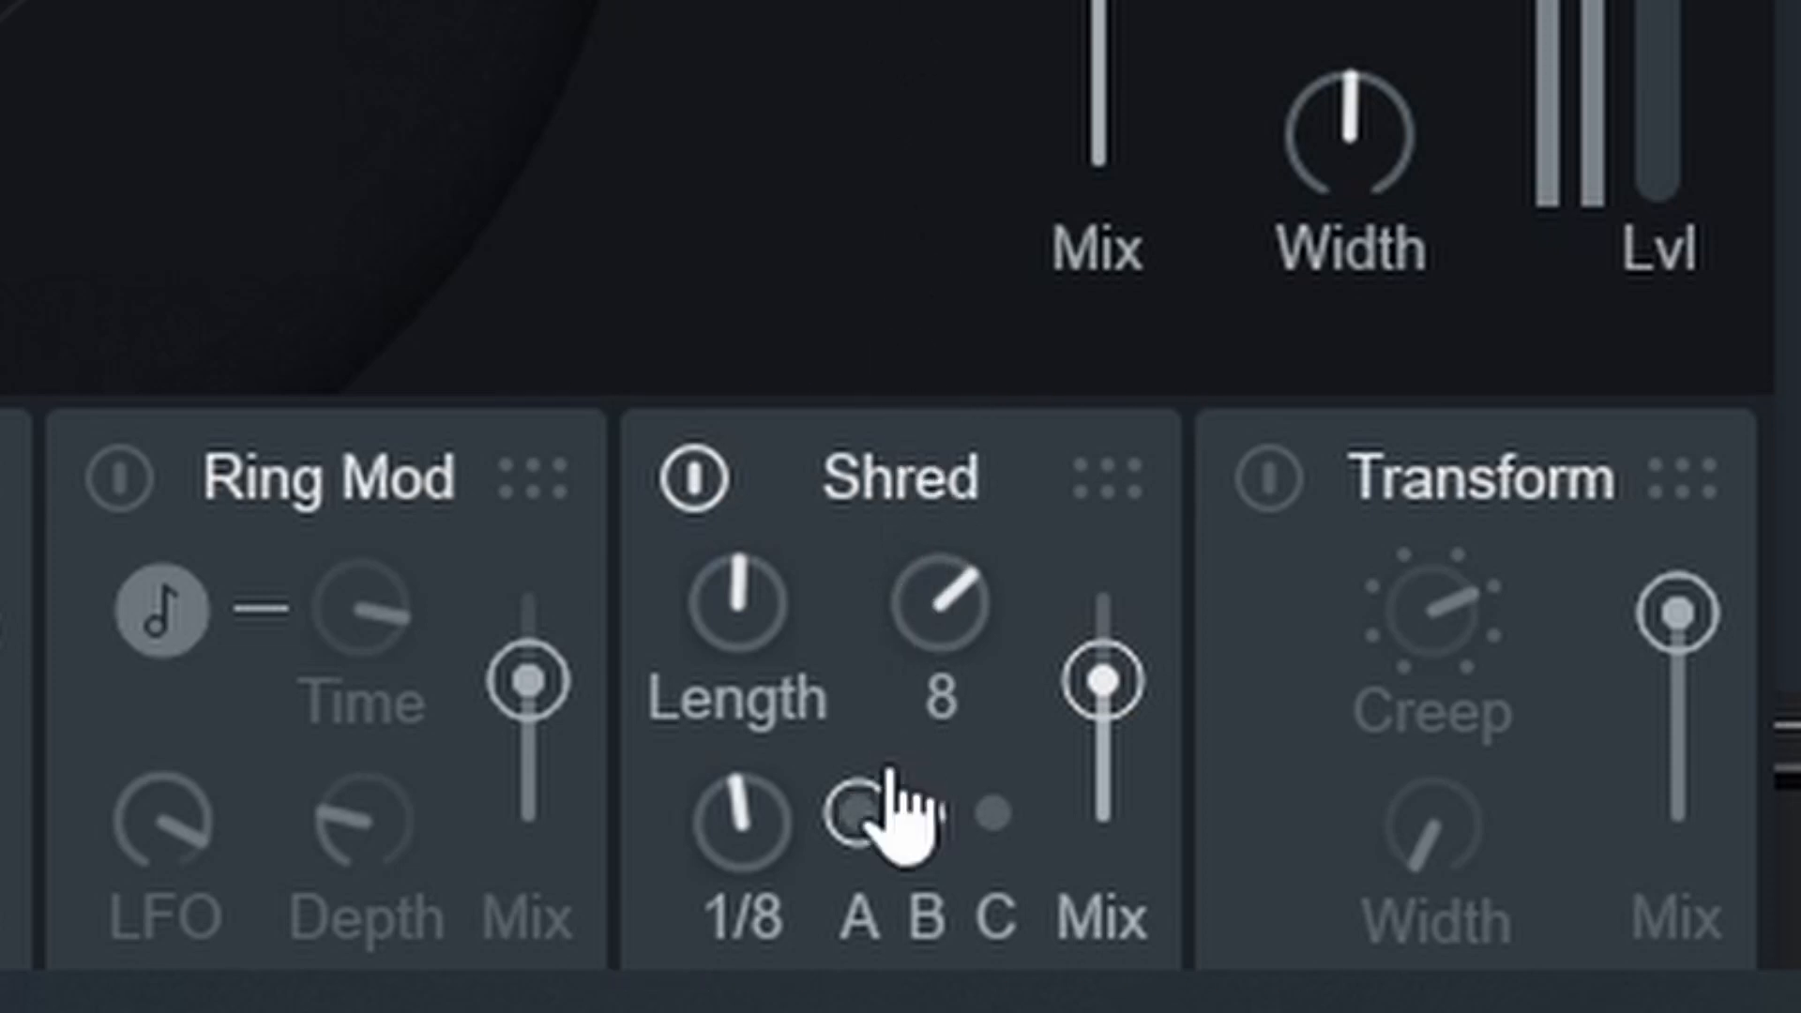
drag(764, 824, 756, 864)
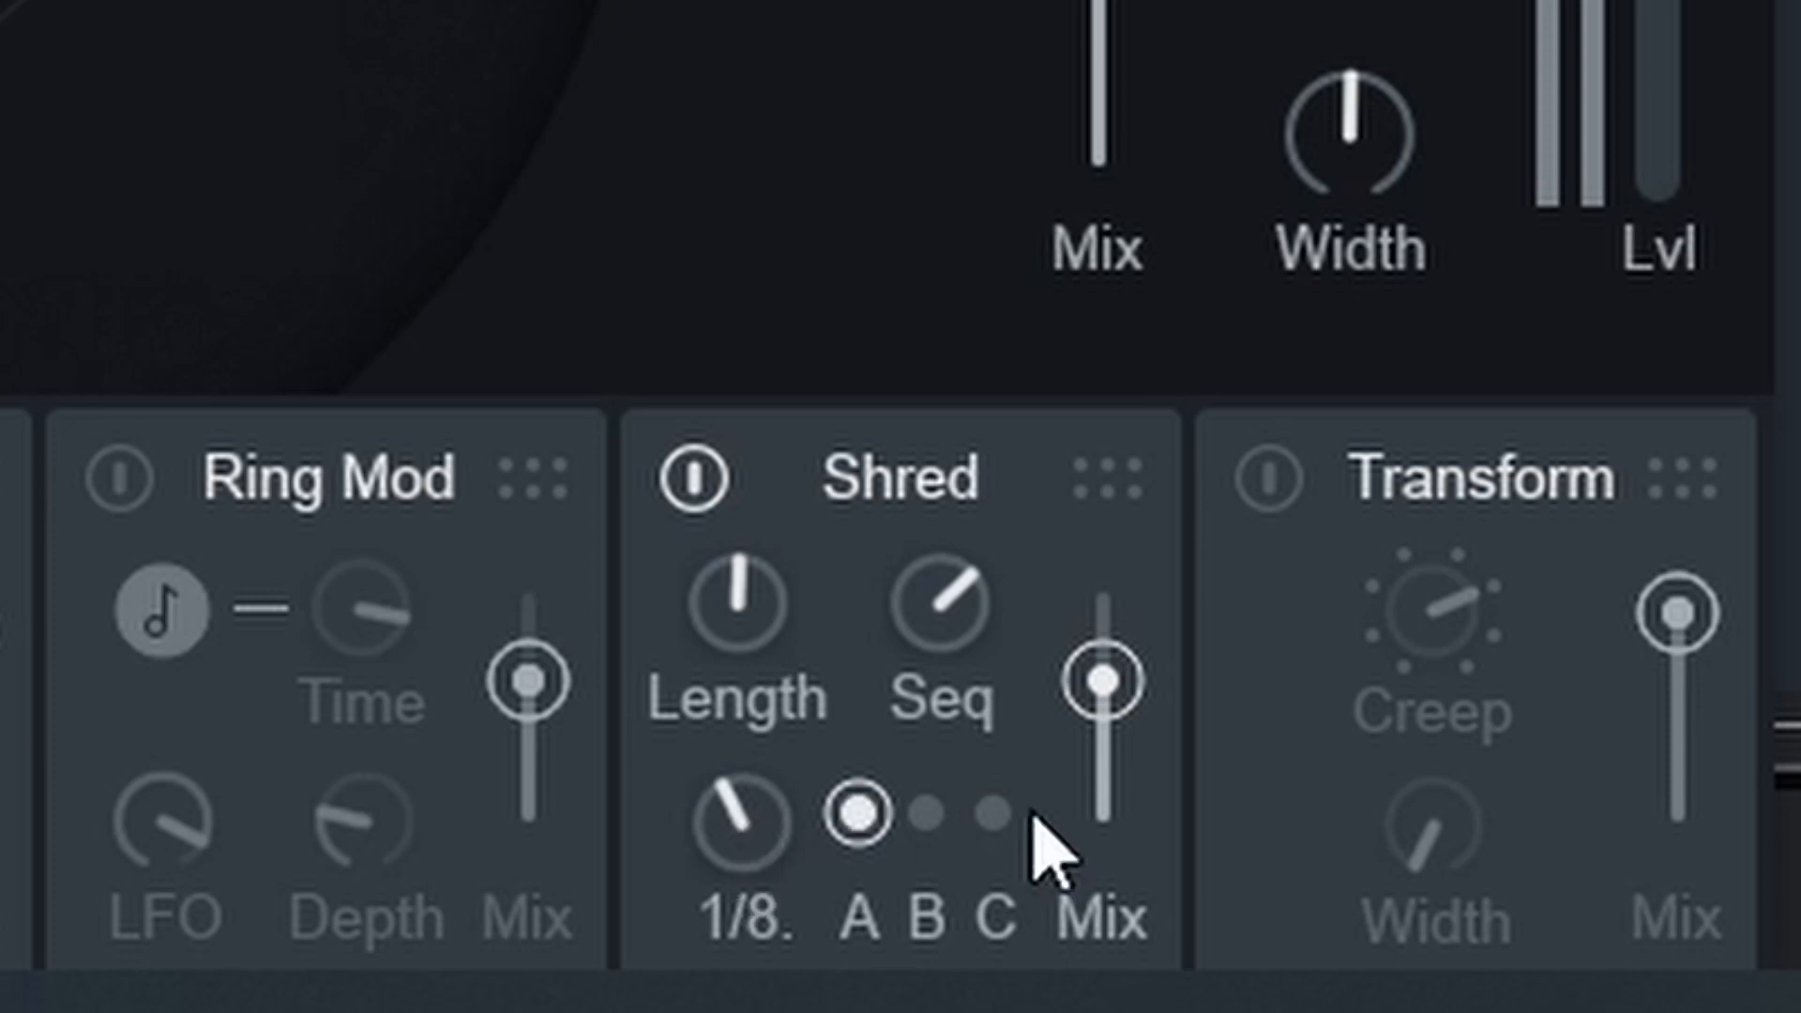
Set Shred's Length to 1/16 dotted and raise its Mix to 98.
drag(711, 603, 739, 514)
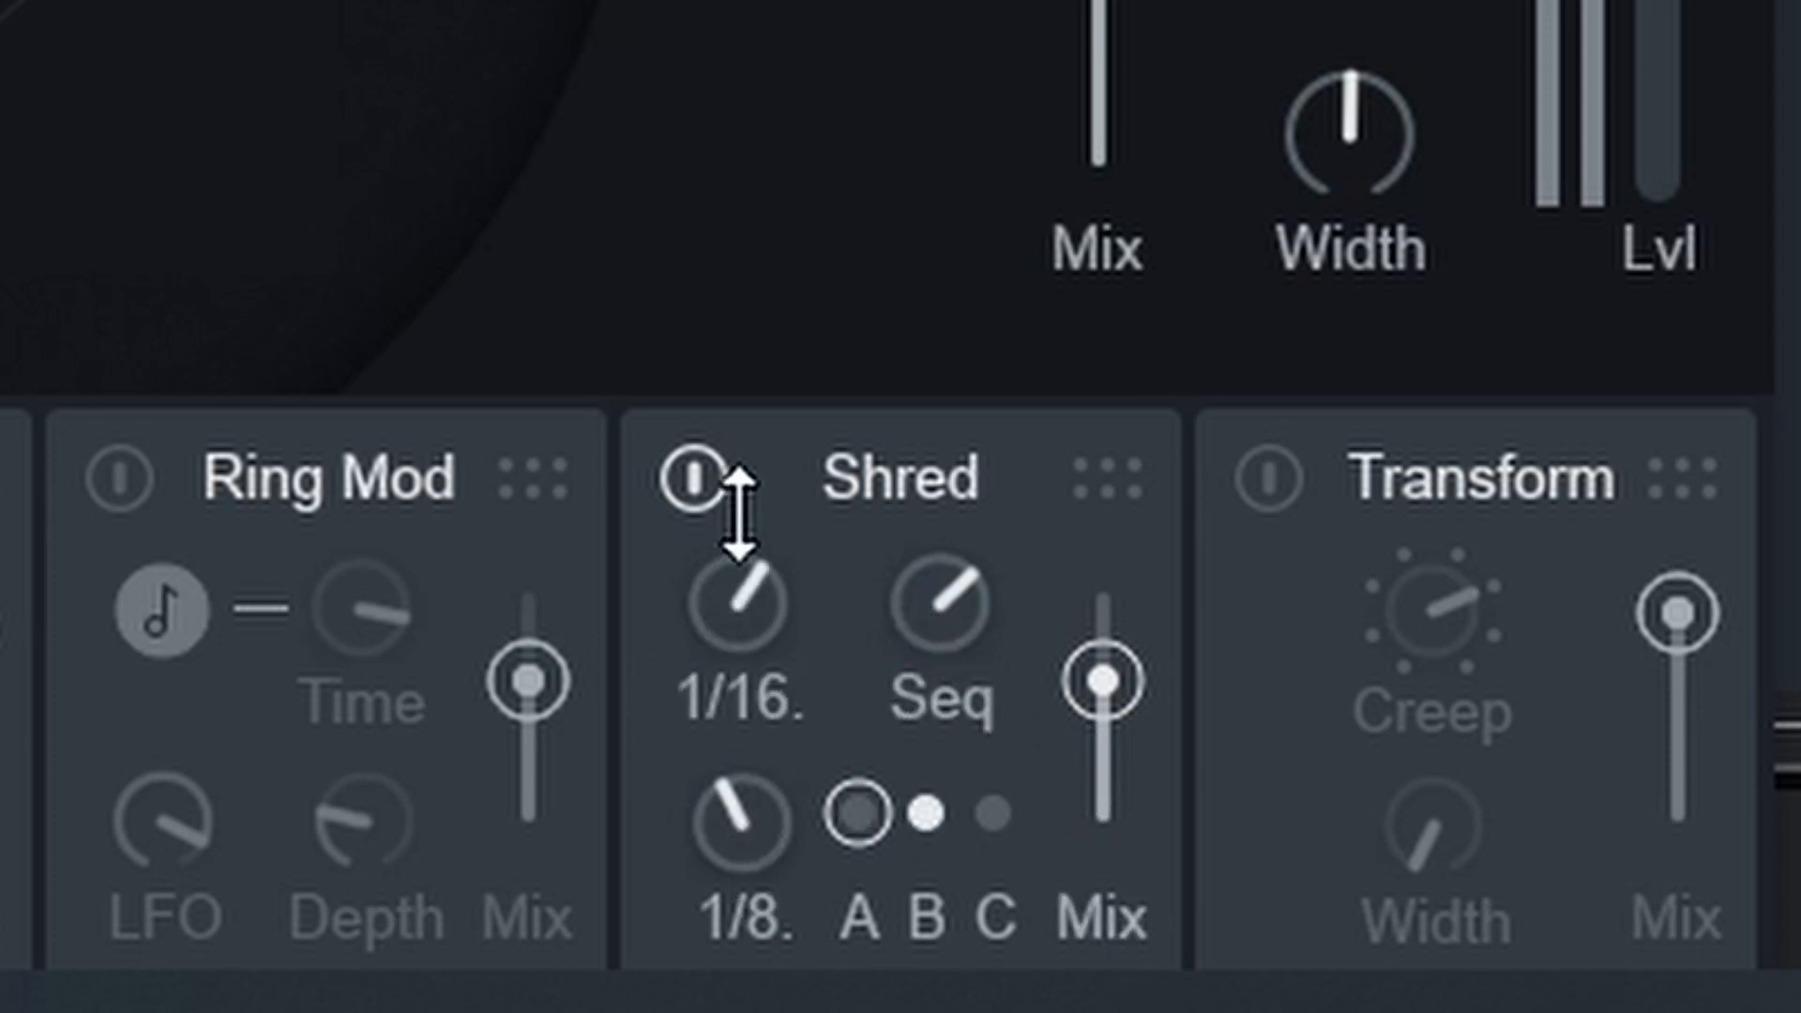
mouse_move(949, 603)
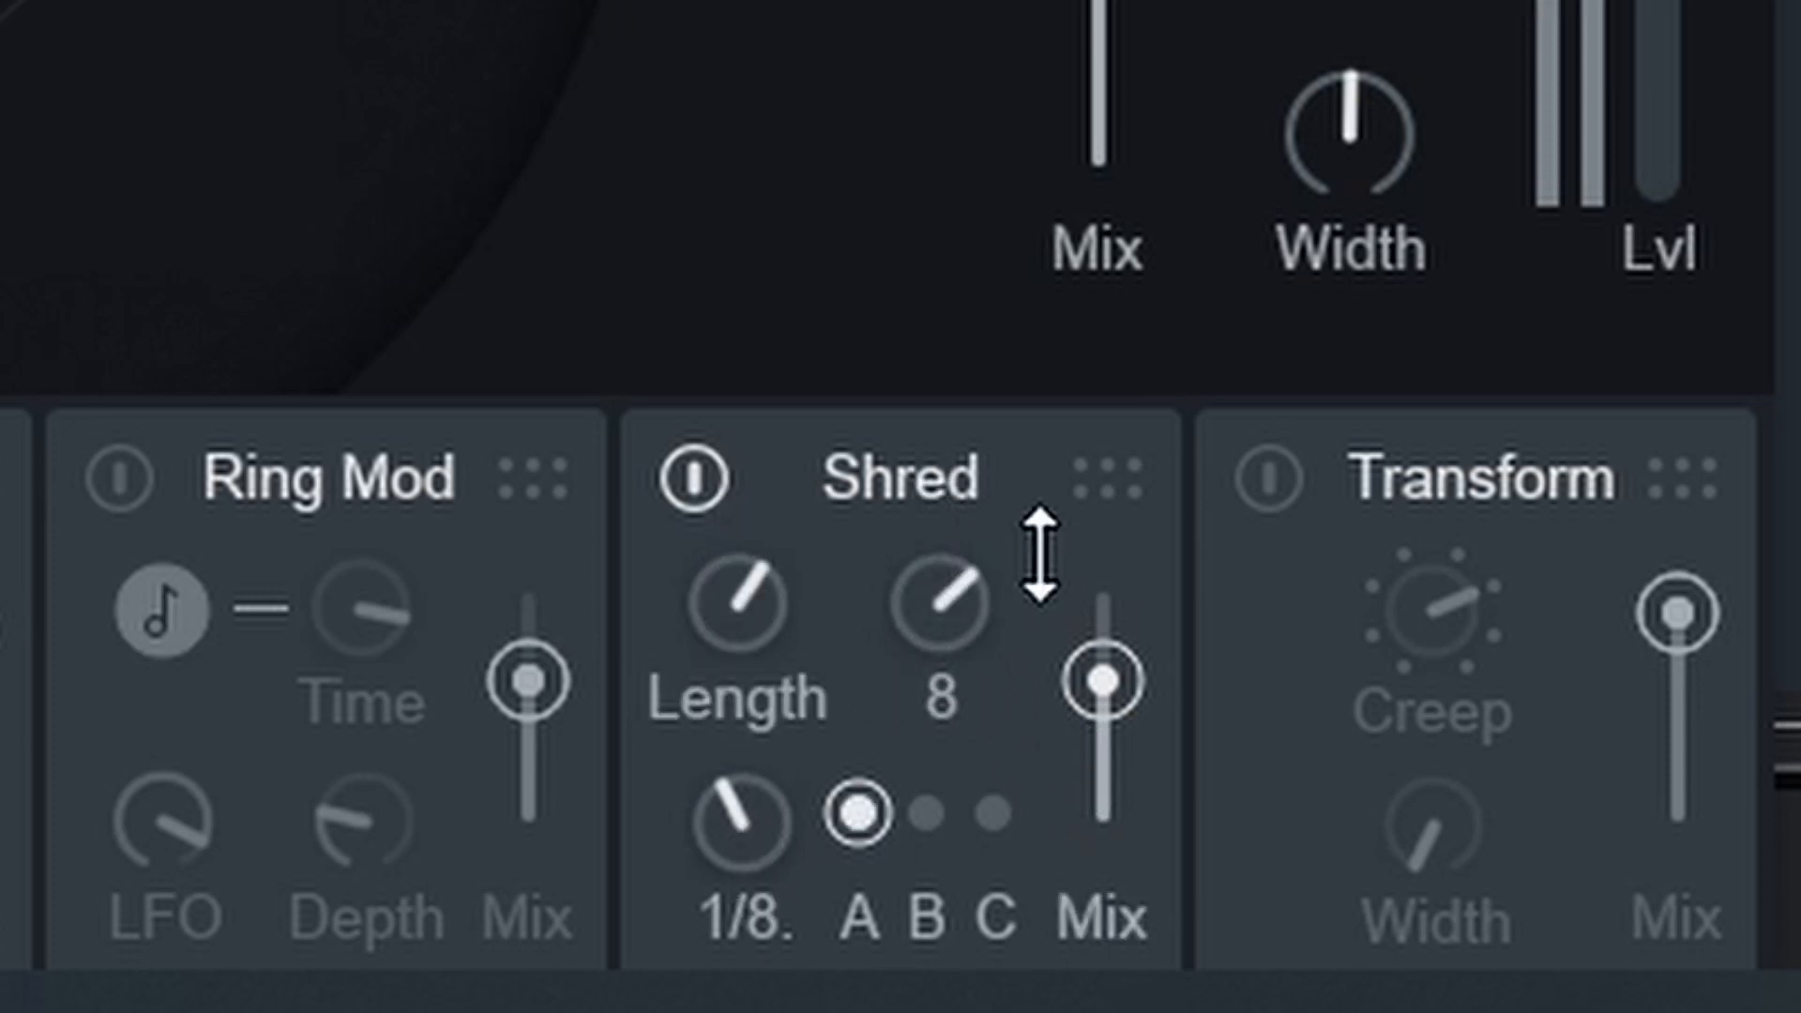
drag(1104, 680, 1099, 605)
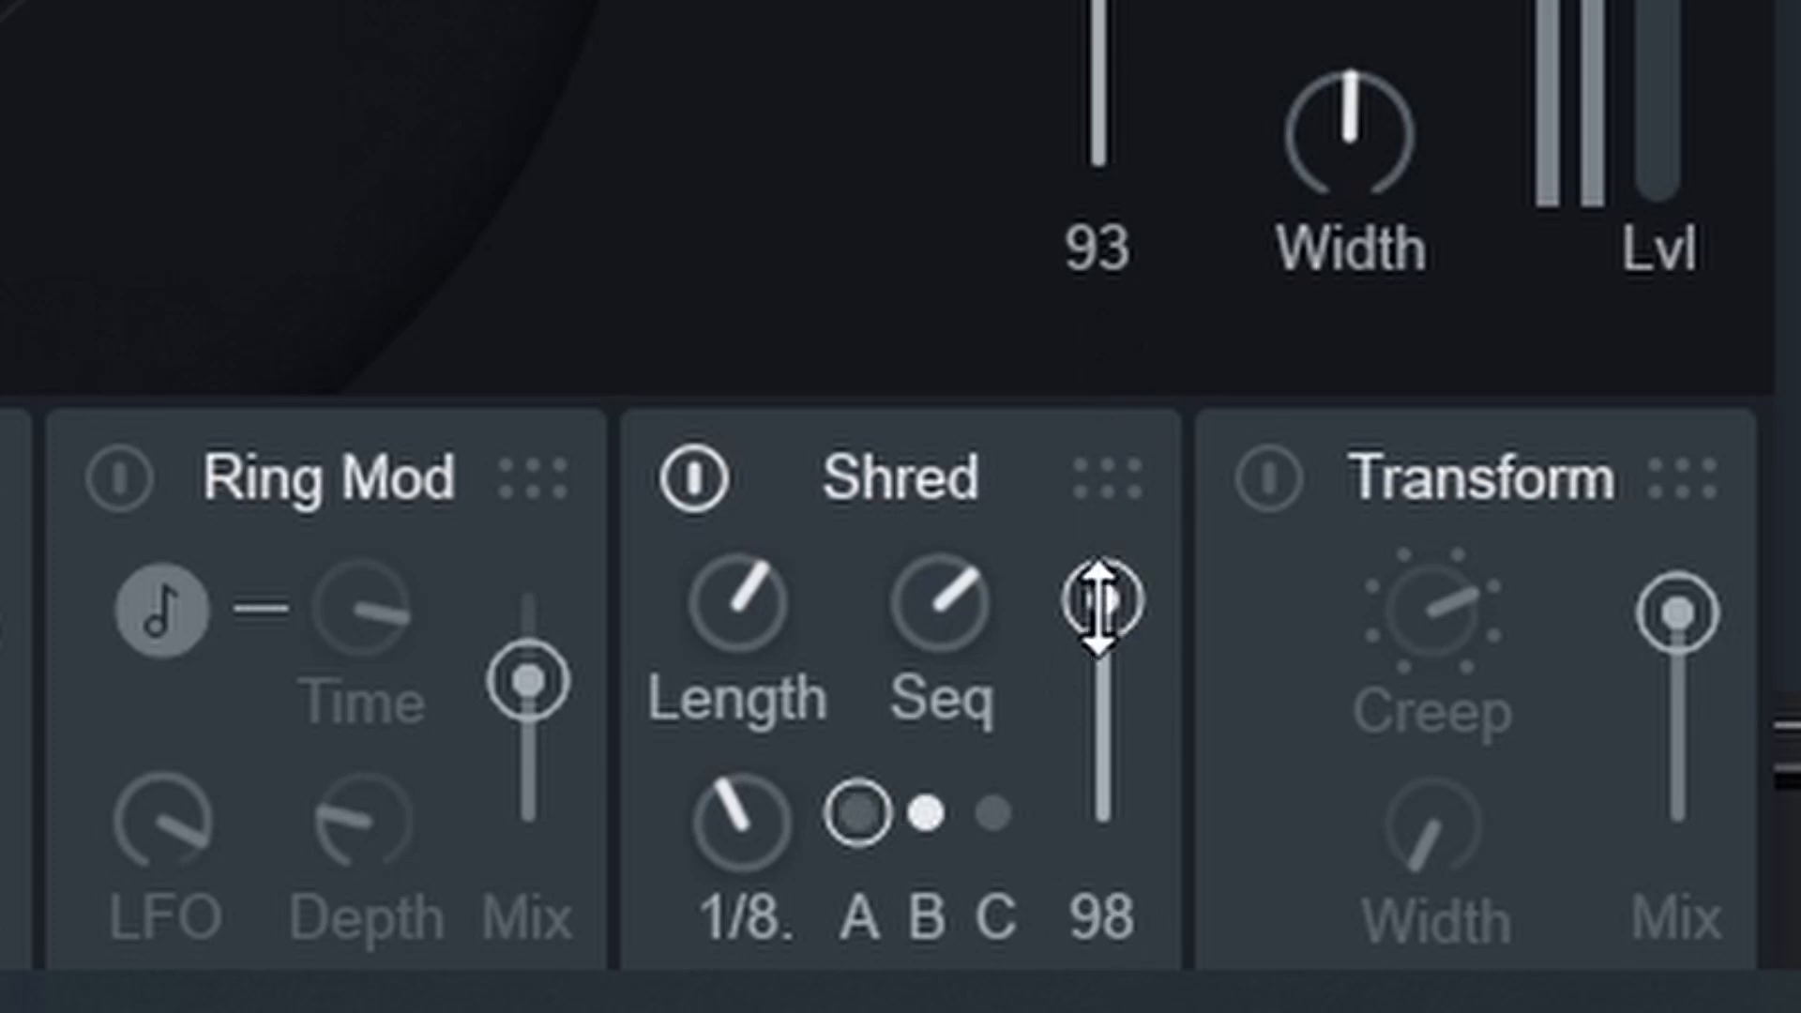
Select Shred's B slot, set its rate to 1/4, and lower Shred's Length.
click(926, 812)
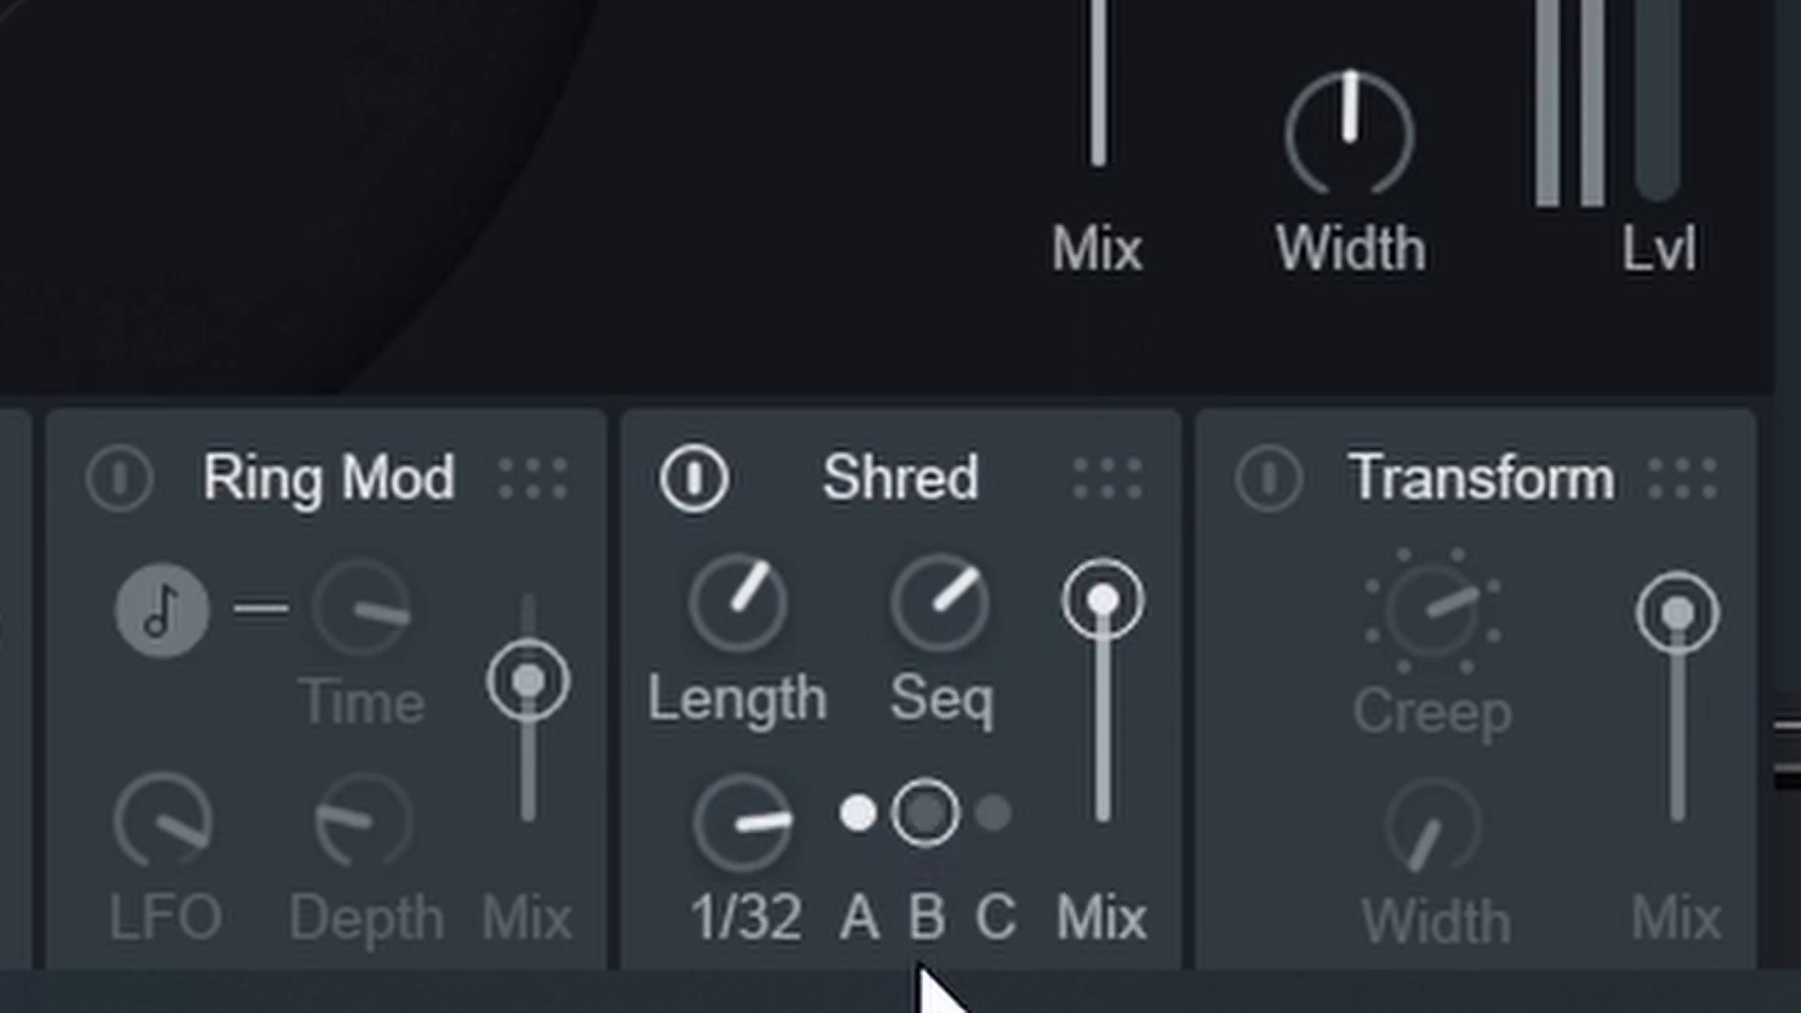
drag(744, 826, 724, 1005)
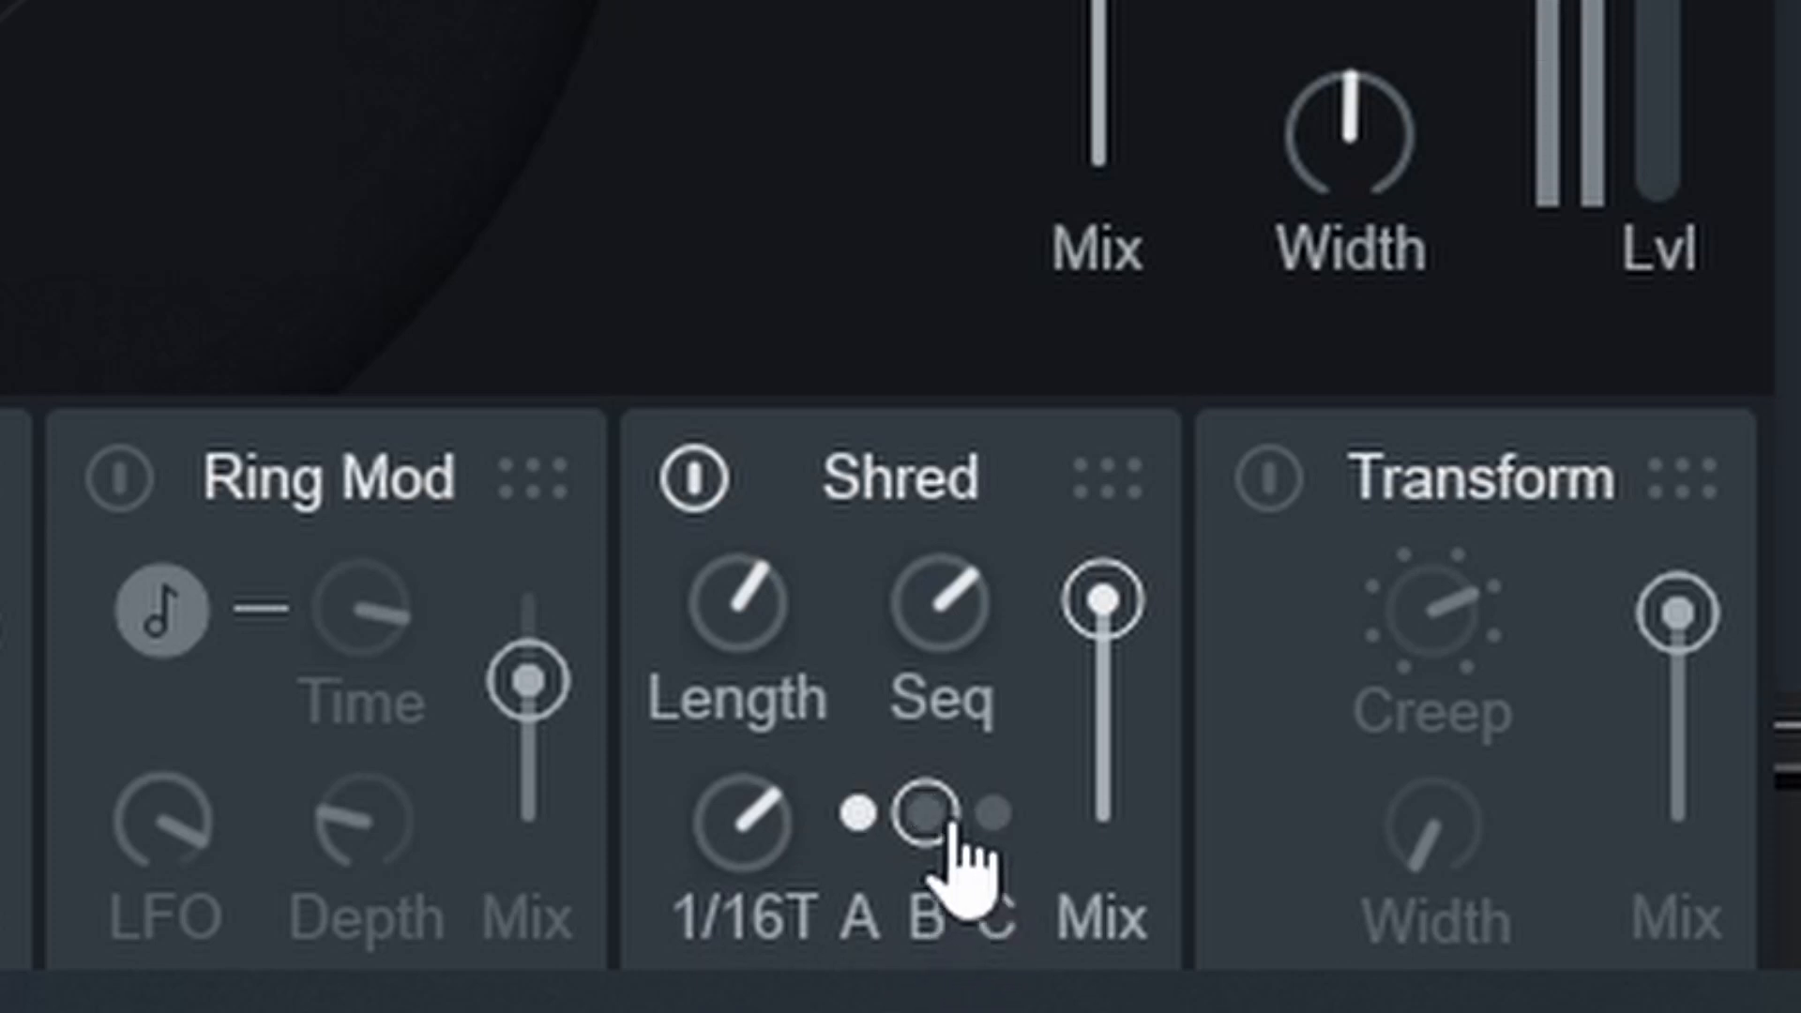
drag(736, 605, 738, 1011)
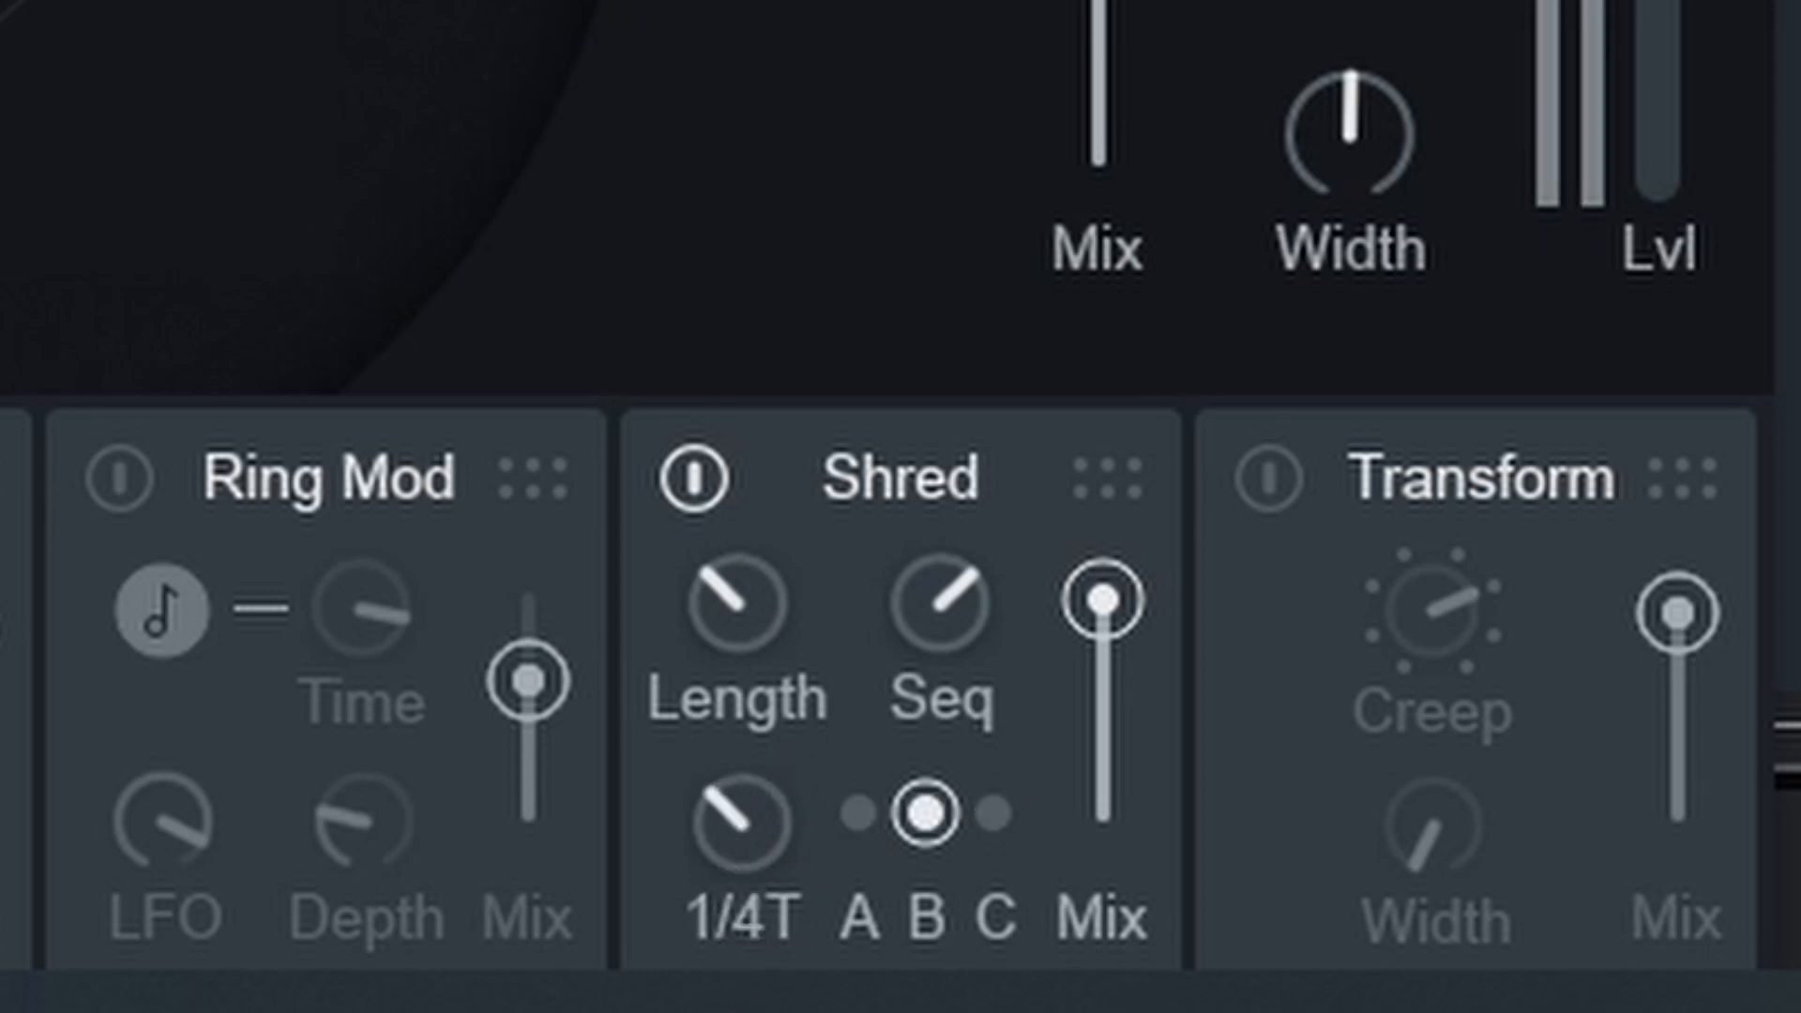
drag(728, 825, 728, 856)
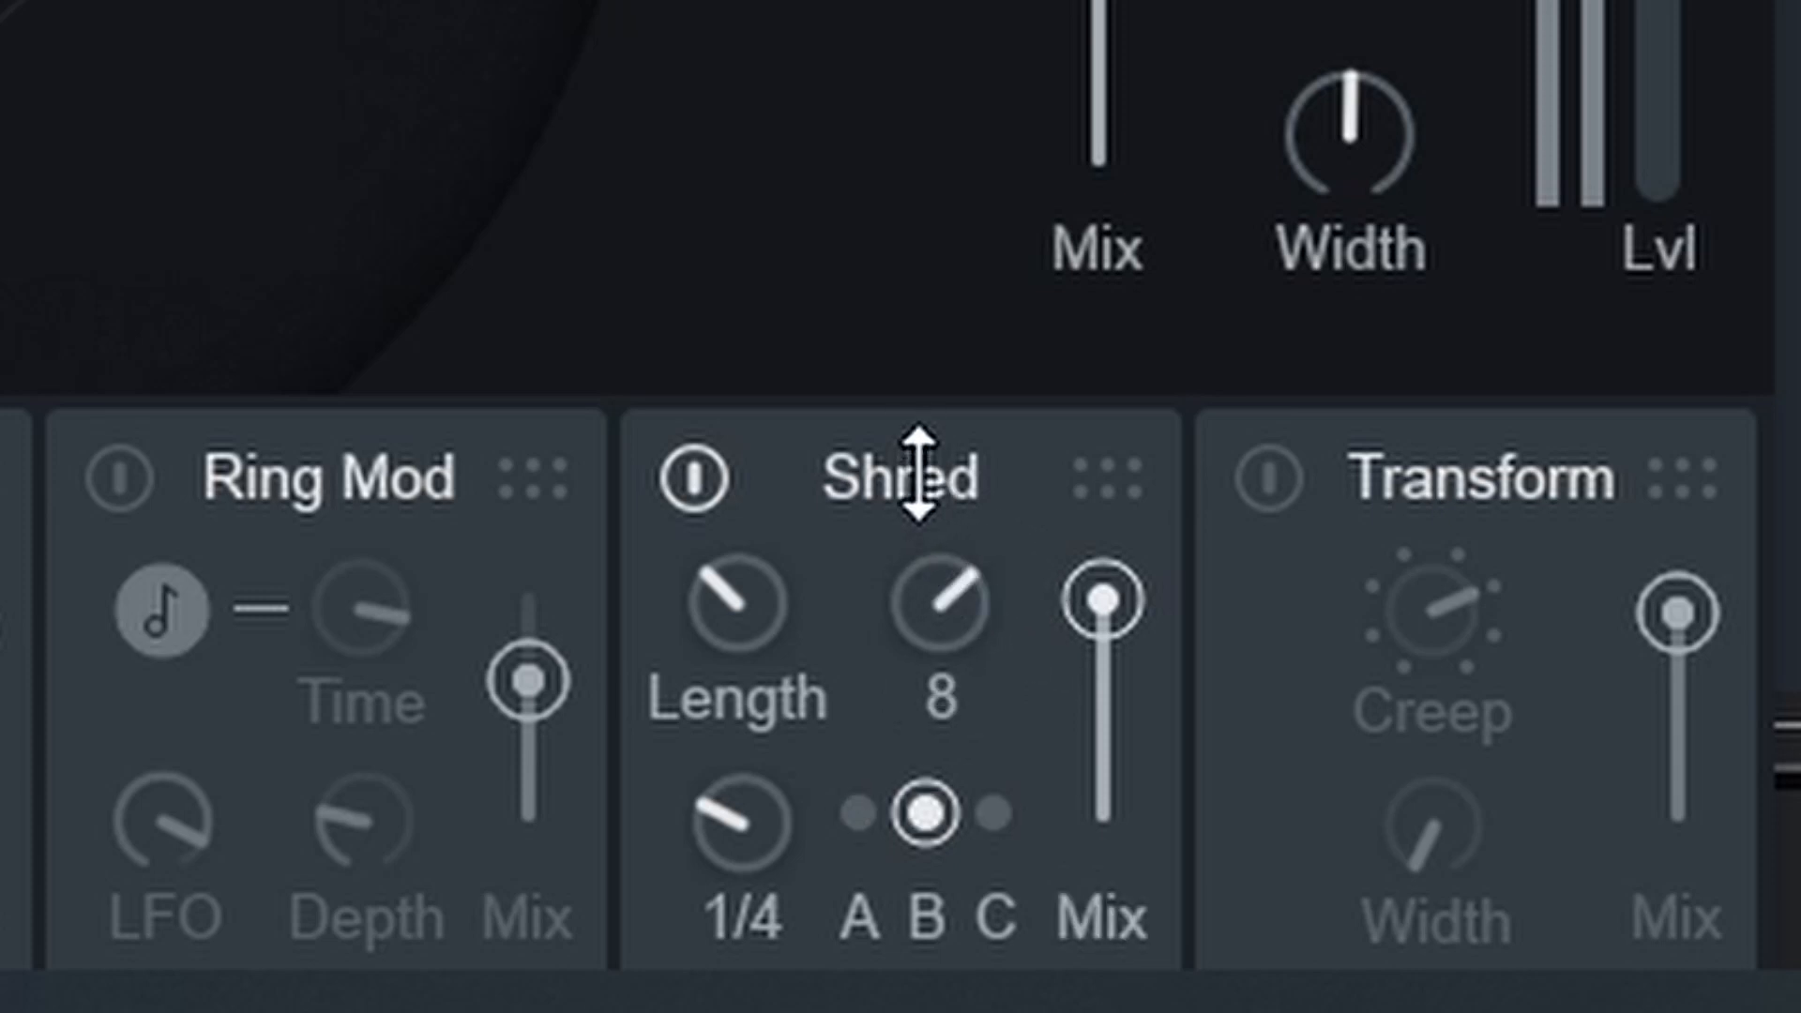
Lower Shred's Seq, set slot C's rate to 1/32, and lower Shred's Mix slightly.
drag(938, 600, 949, 695)
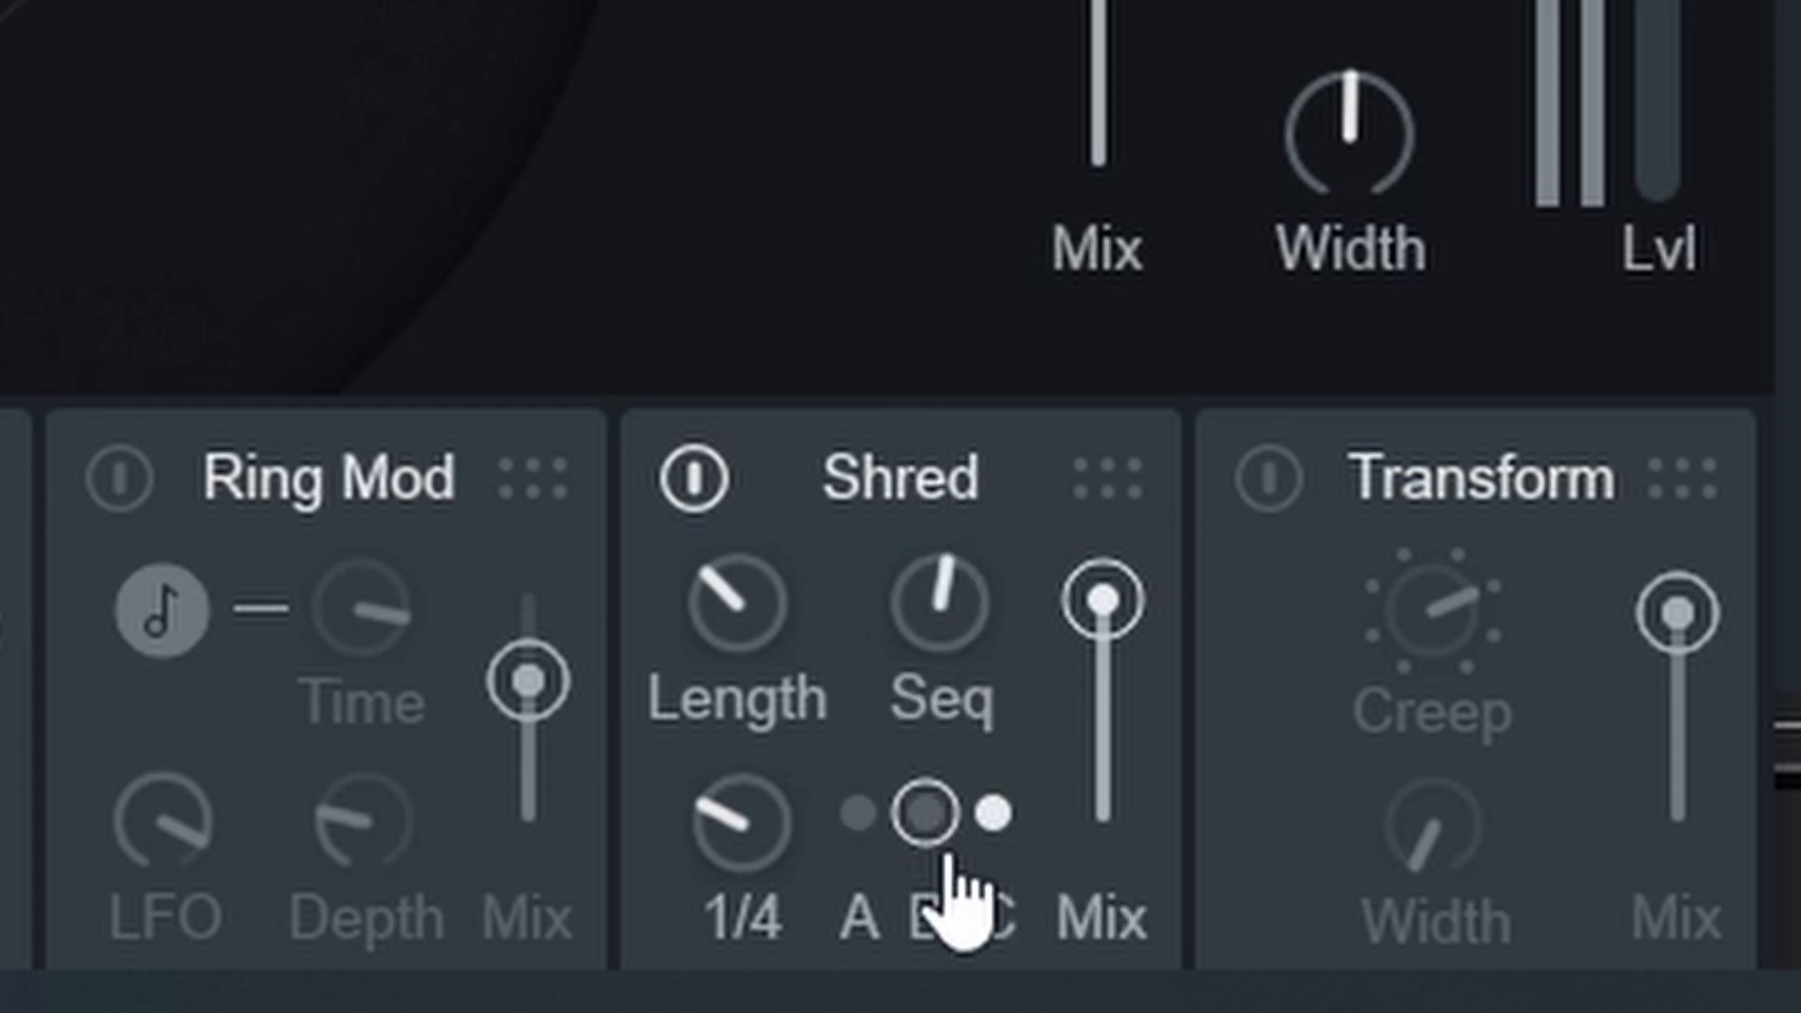
drag(751, 844, 704, 691)
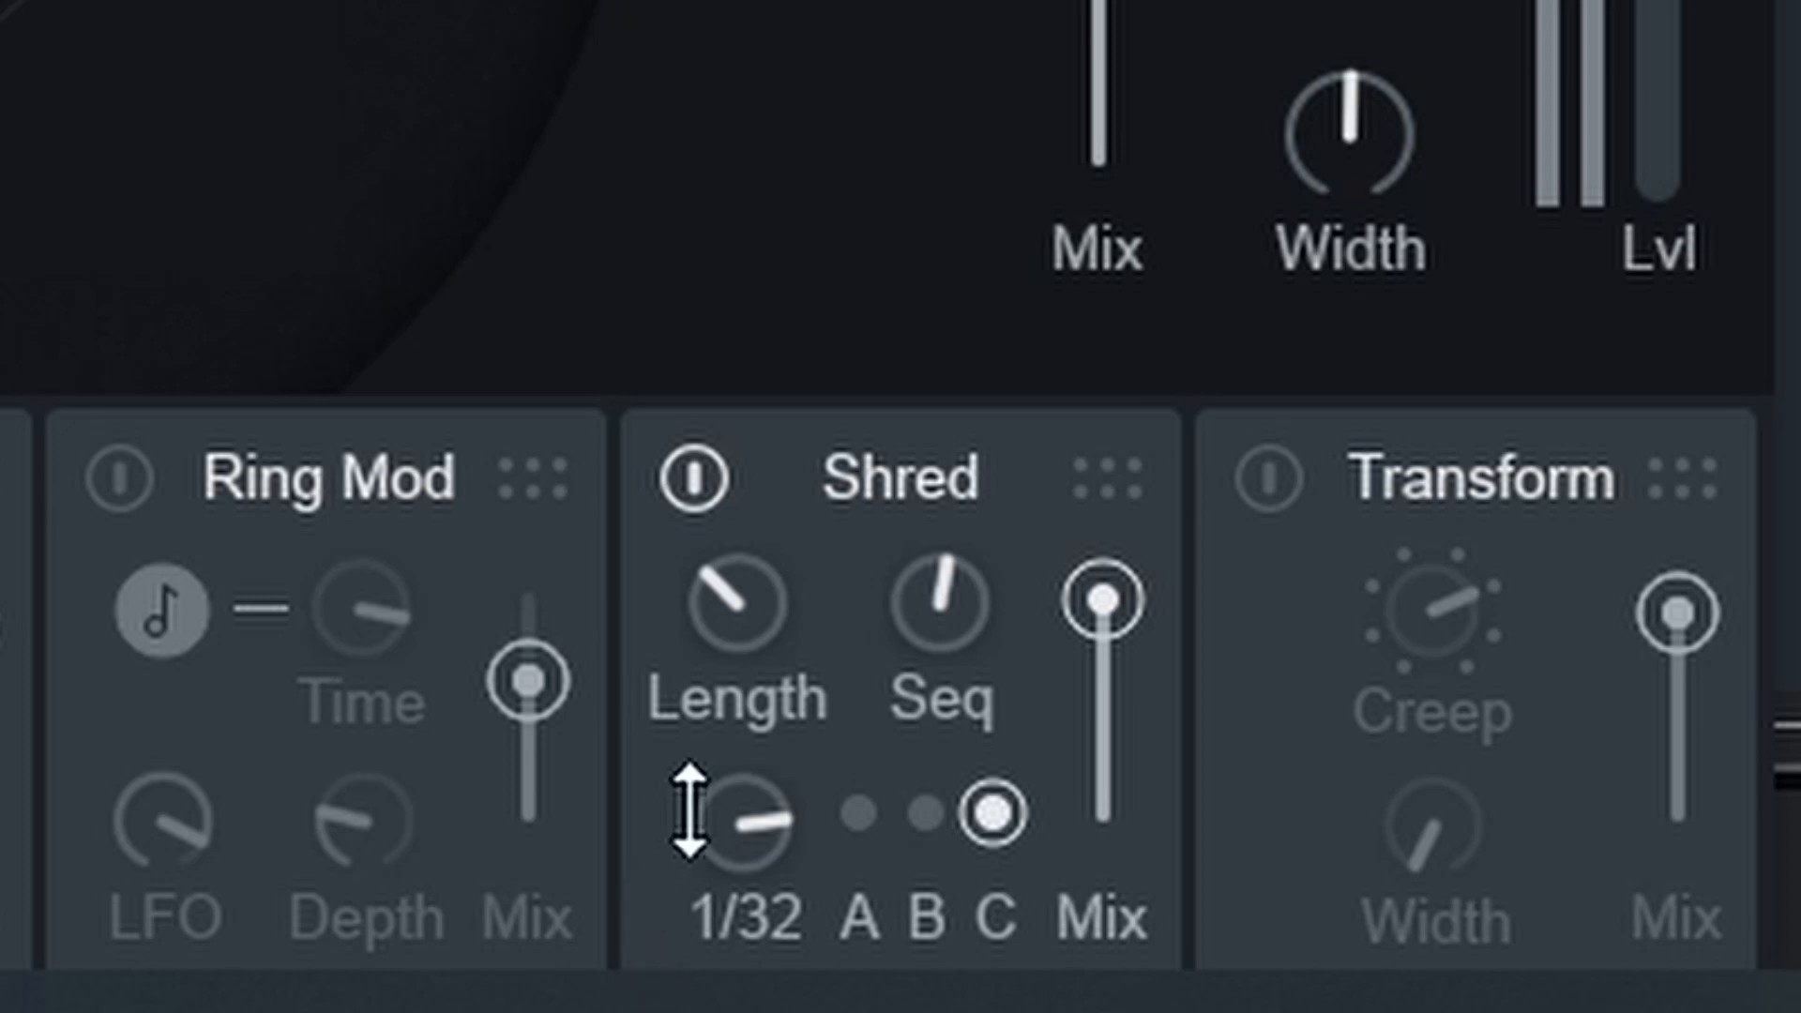
mouse_move(1095, 619)
mouse_down()
mouse_move(1126, 741)
mouse_move(1098, 635)
mouse_up()
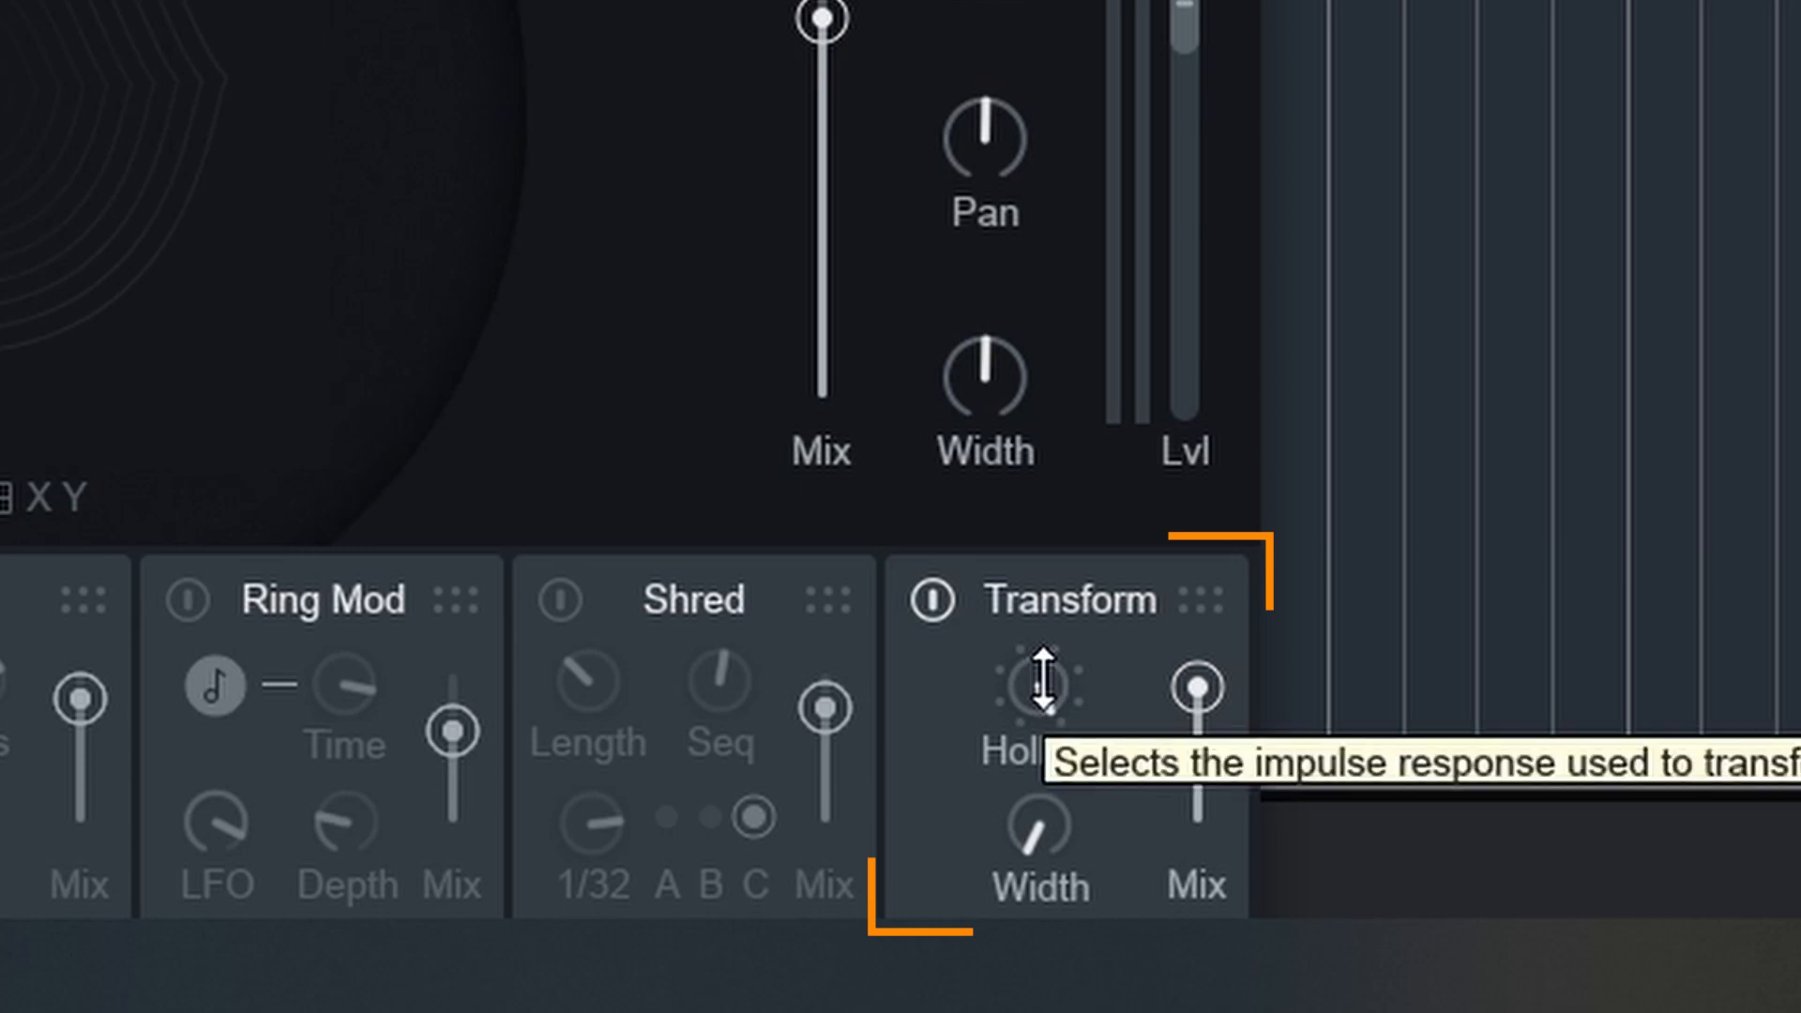
Select Transform's Hollow impulse response and raise its Mix close to maximum.
drag(1043, 682, 1061, 575)
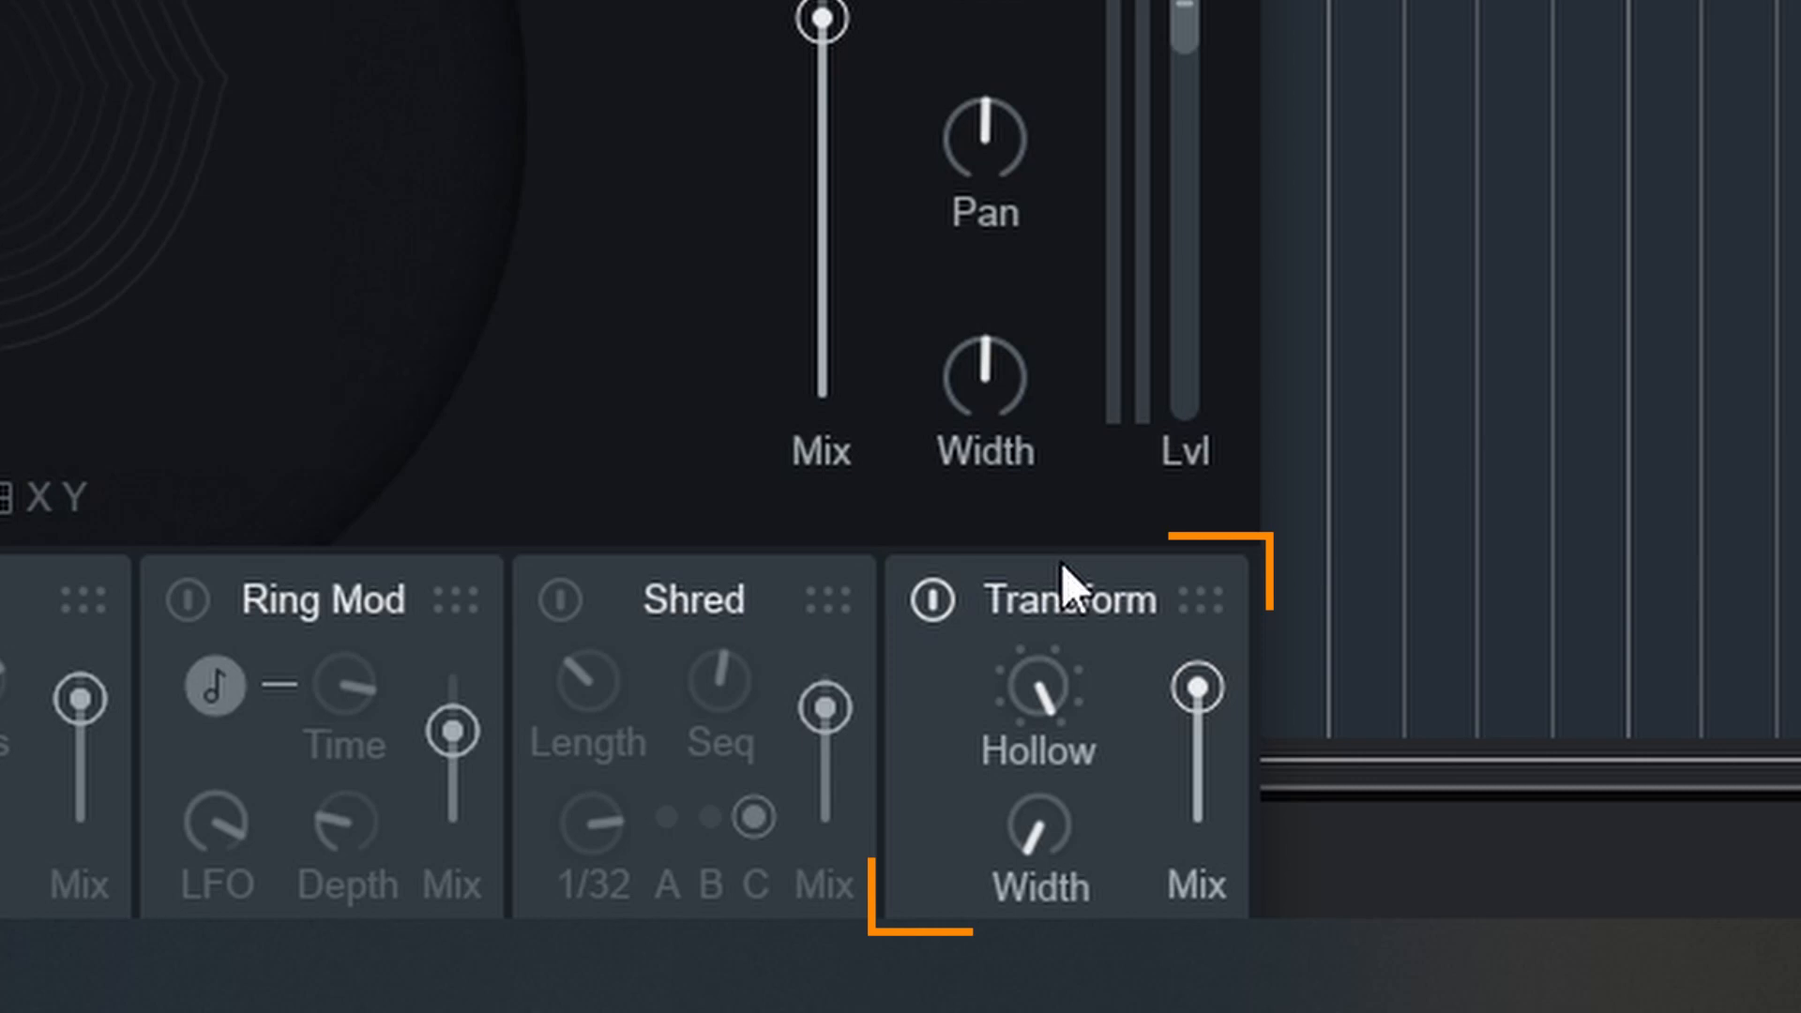
mouse_move(1204, 671)
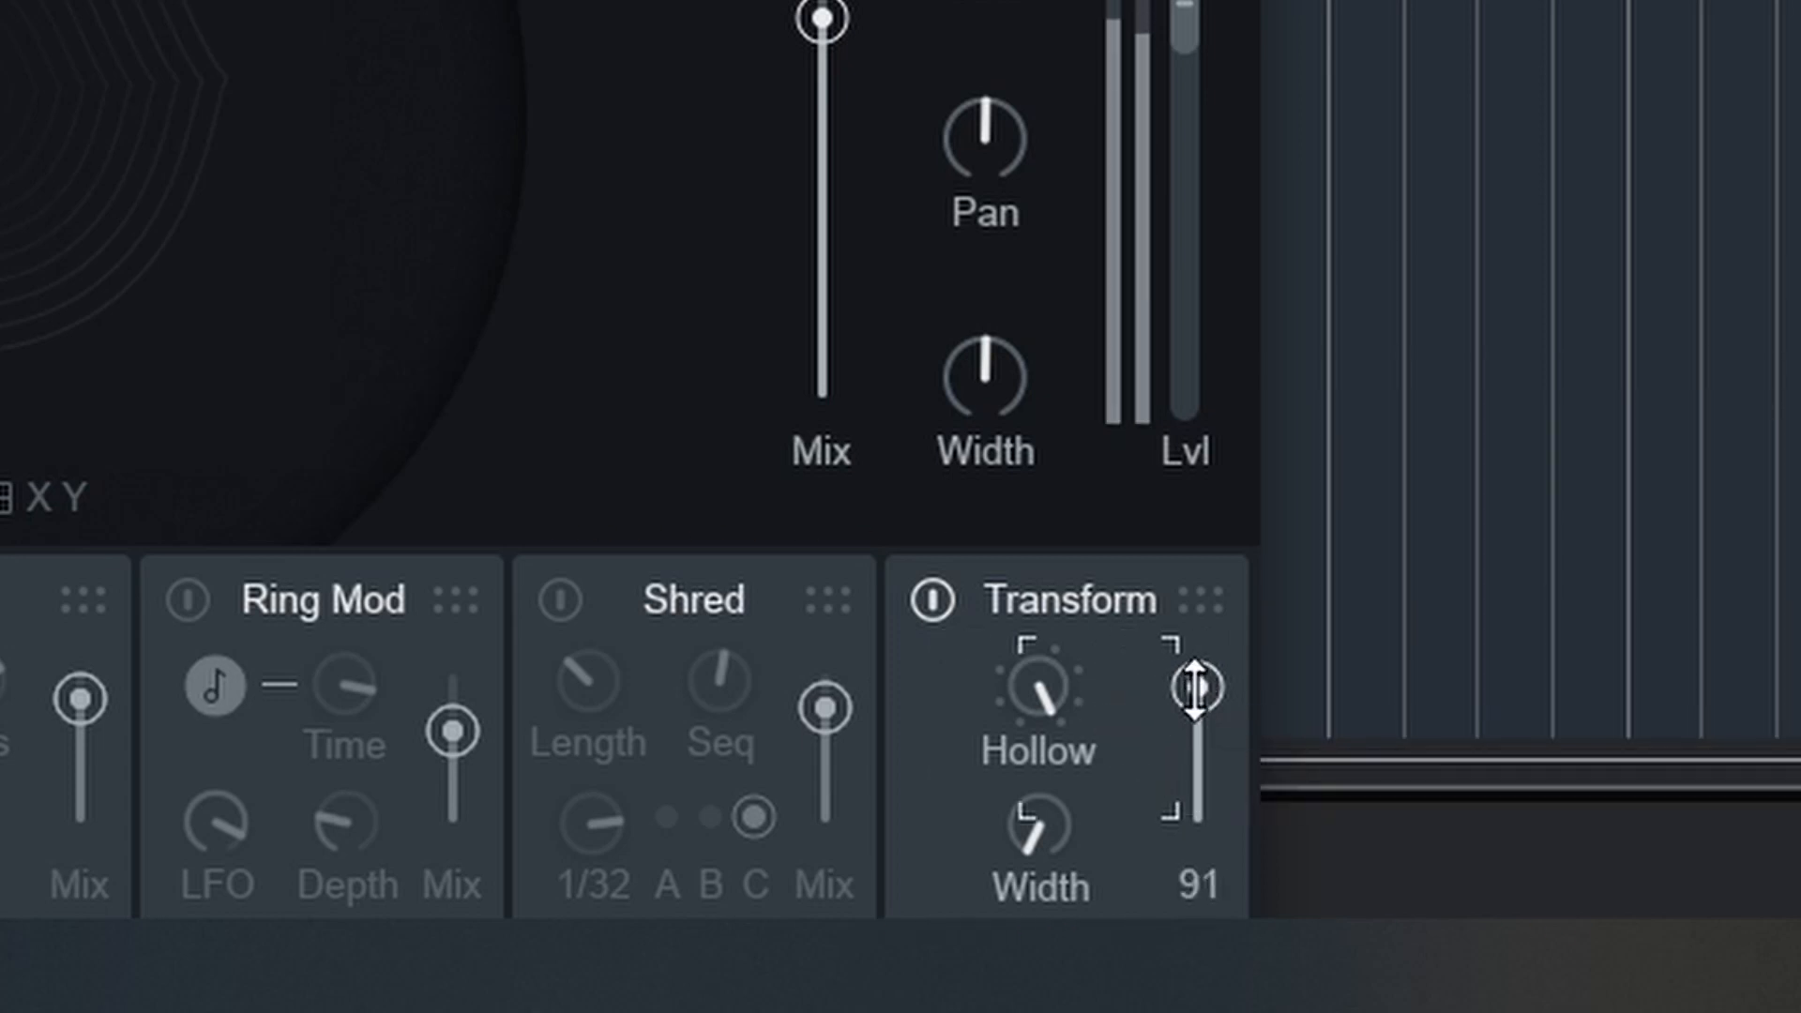
mouse_move(1190, 688)
mouse_down()
mouse_move(1194, 716)
mouse_move(1198, 676)
mouse_up()
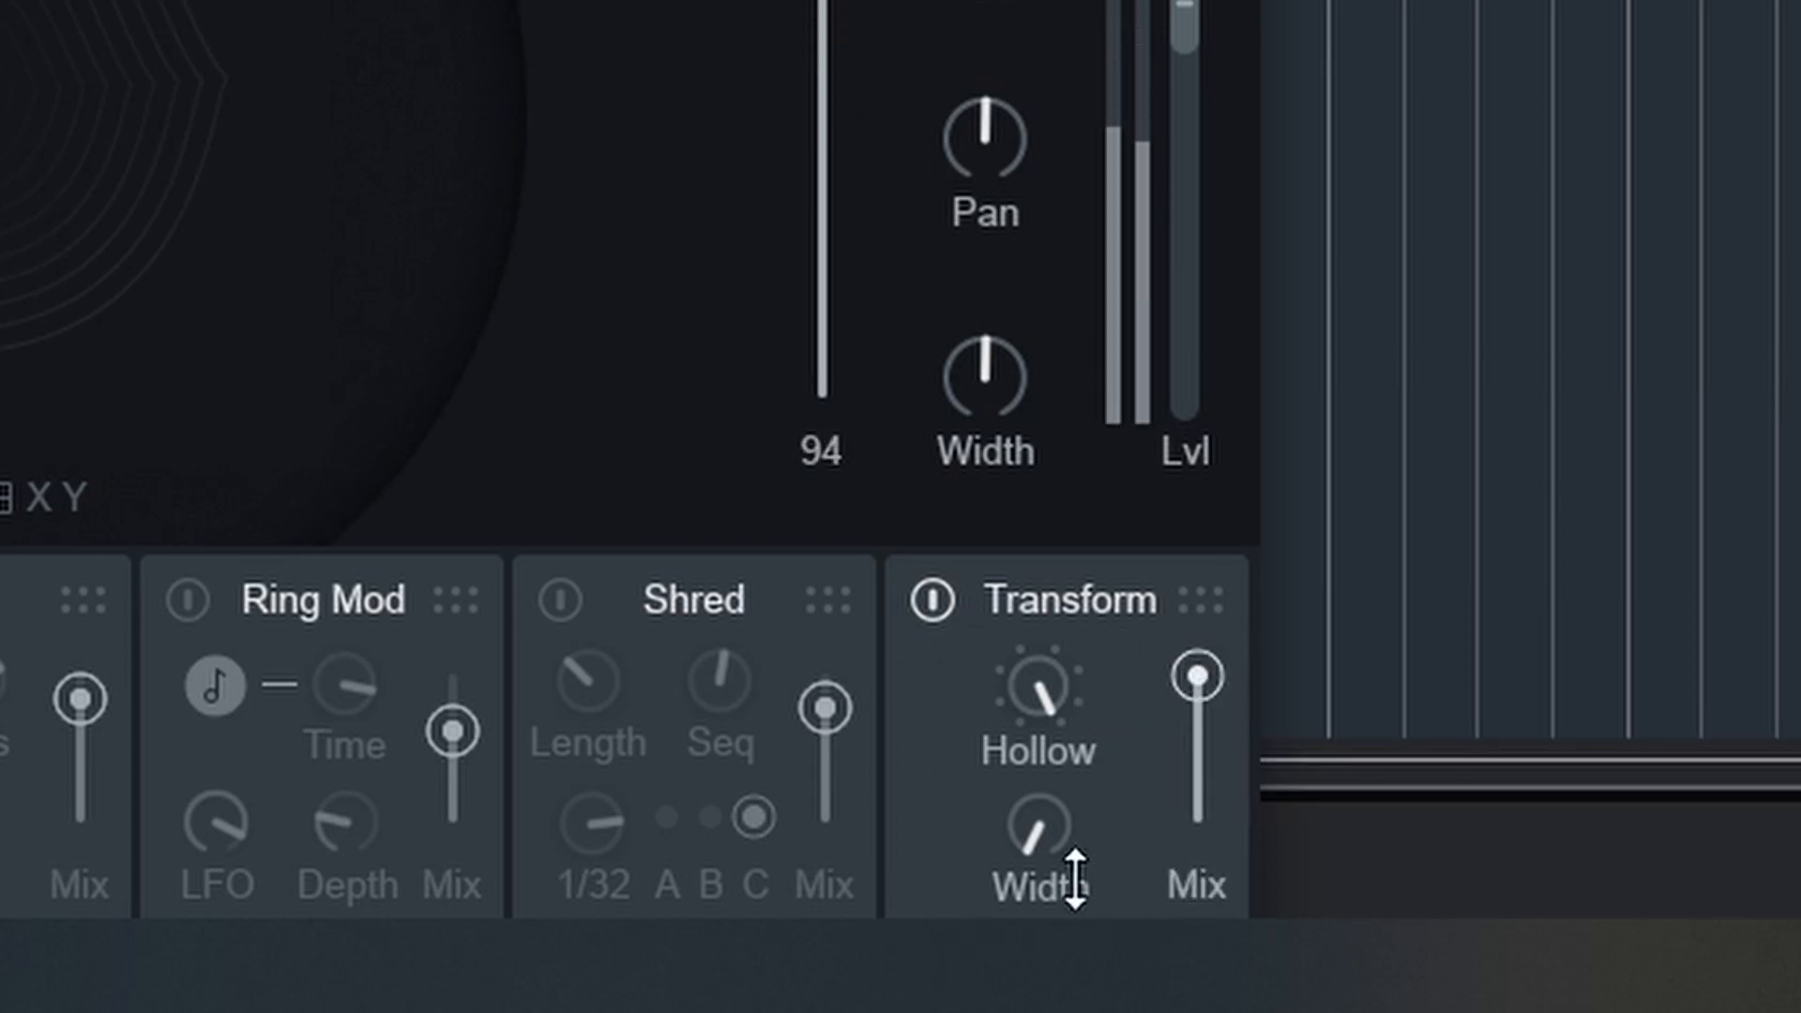
Raise the Transform effect's Width and switch its impulse response to Creep.
drag(1073, 874, 988, 315)
drag(1083, 713, 1038, 844)
drag(1184, 675, 1203, 591)
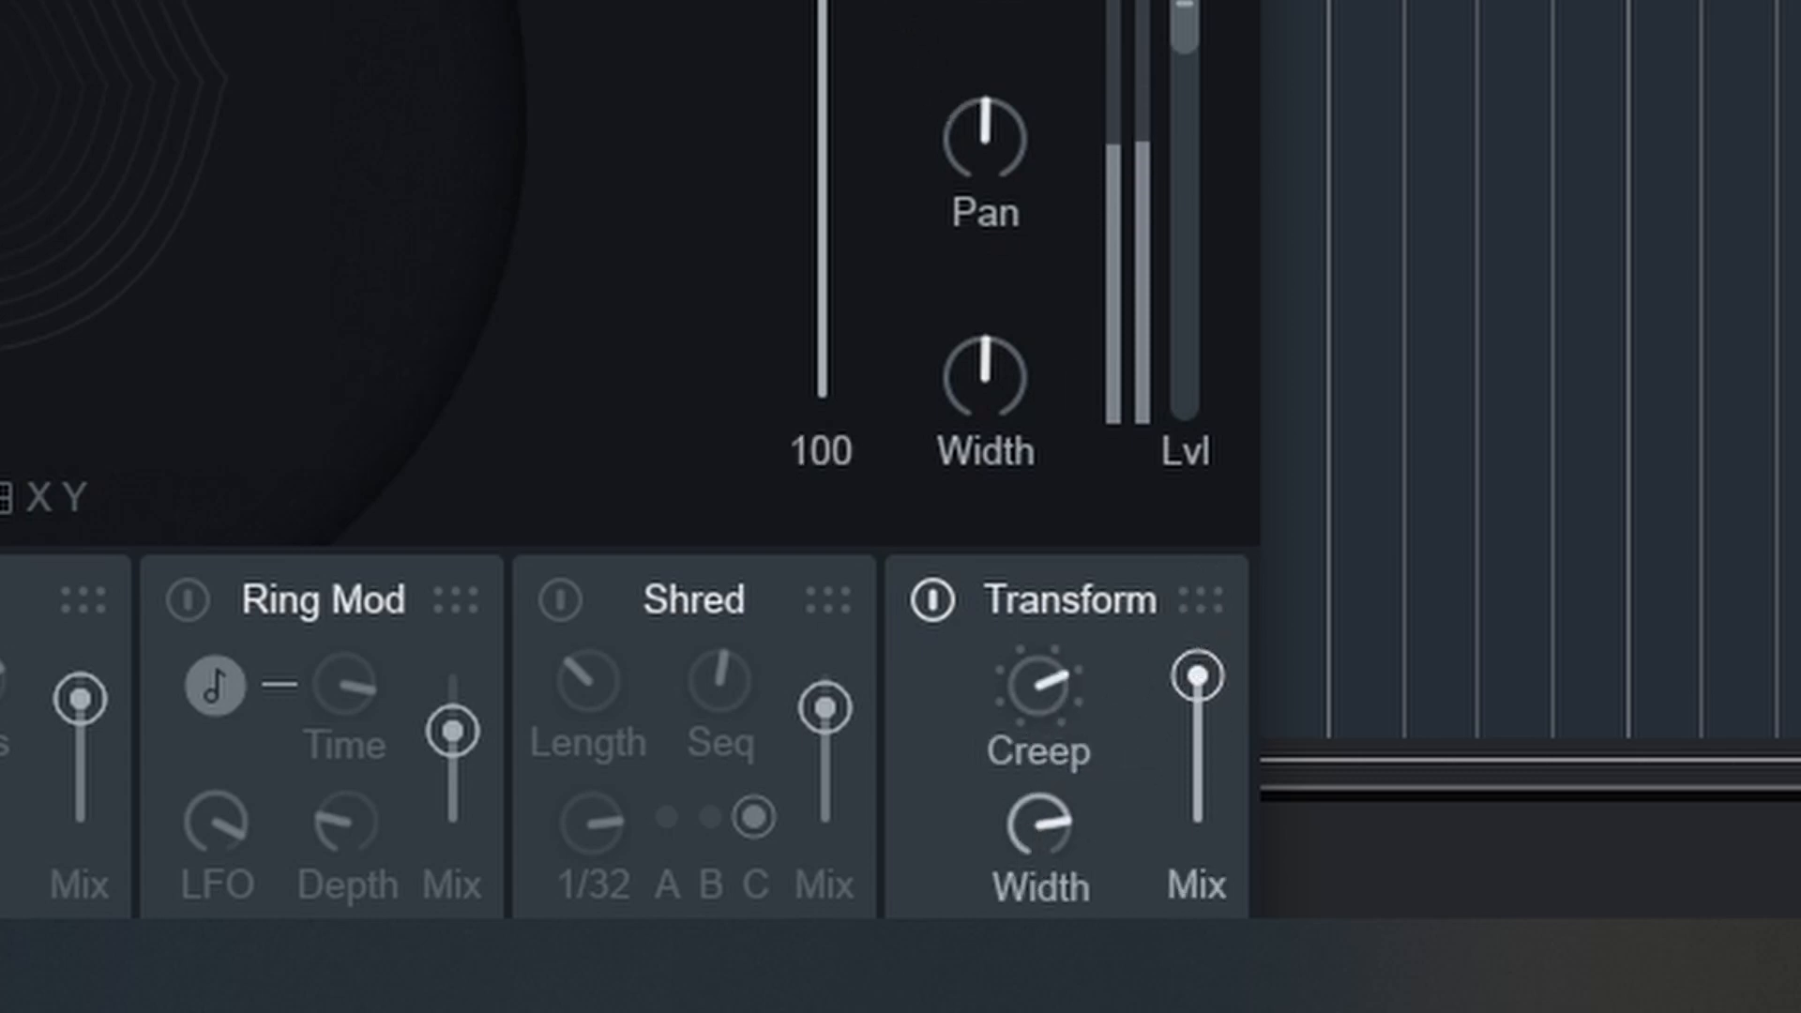
Step Transform's impulse response through Oxford and Sterling to Radio, with its Mix at 100.
drag(1053, 695, 1157, 1005)
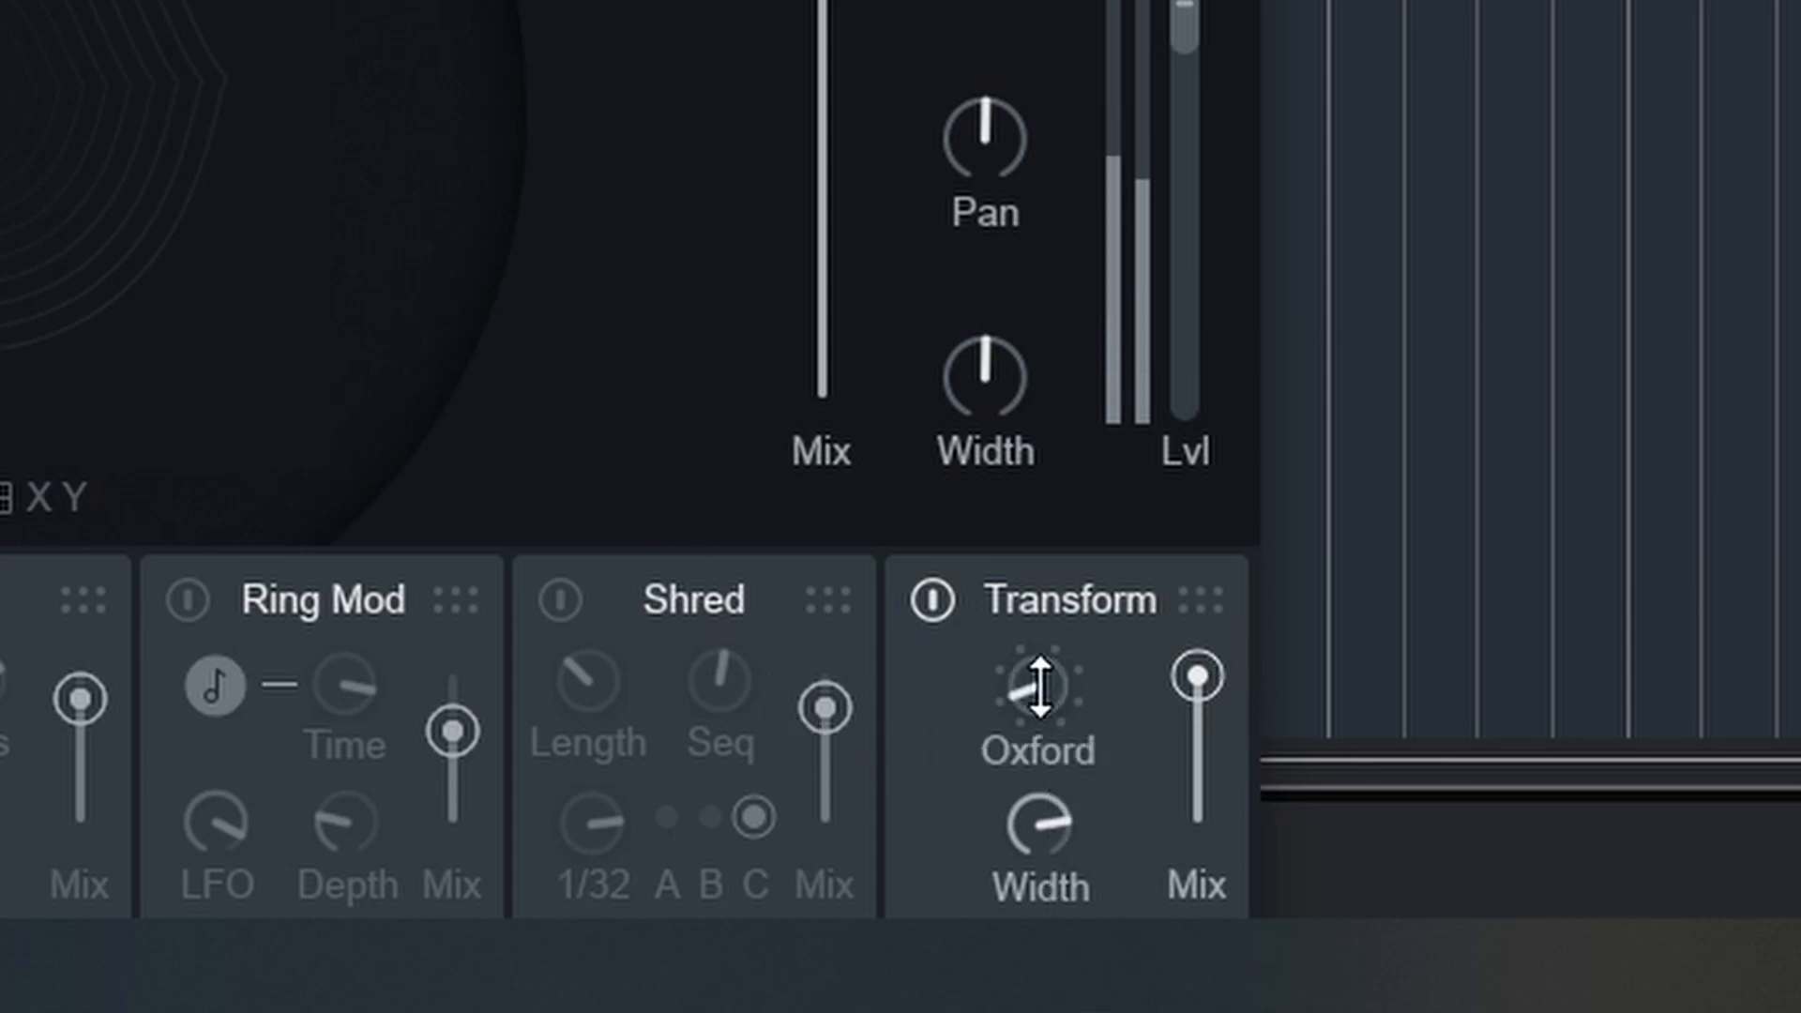
drag(1038, 684, 1025, 591)
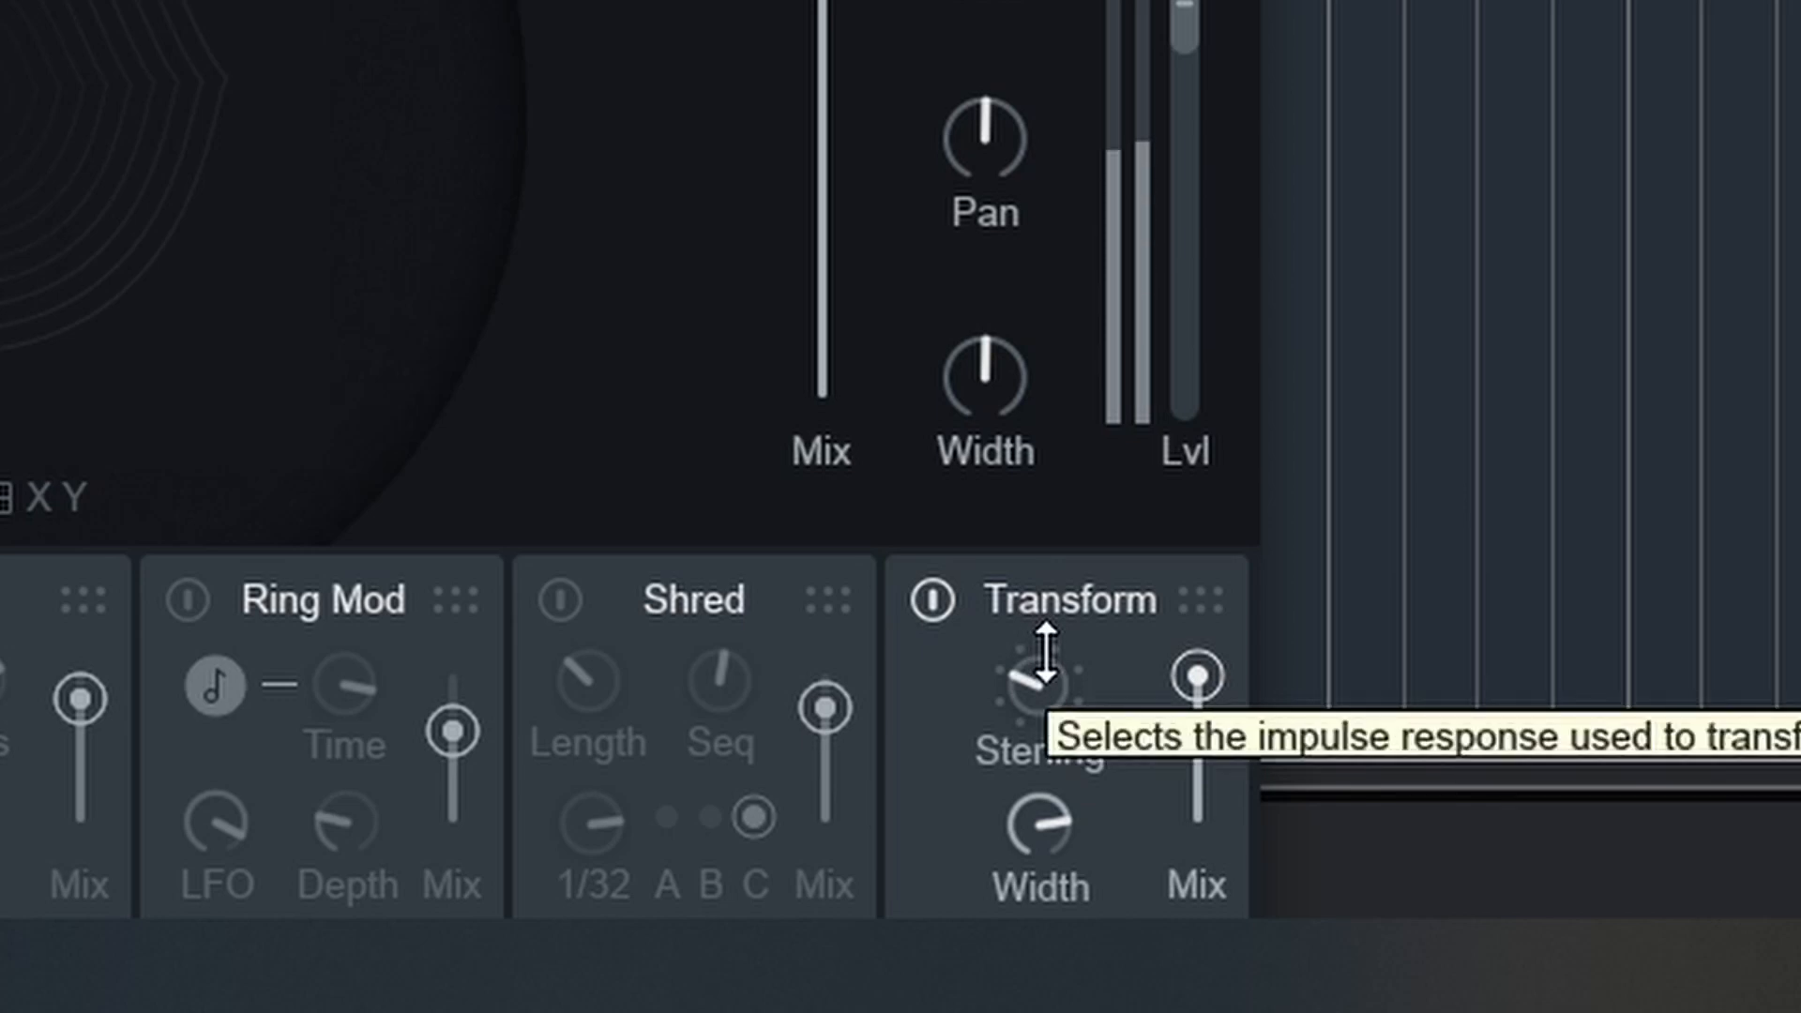
drag(1045, 644, 1045, 586)
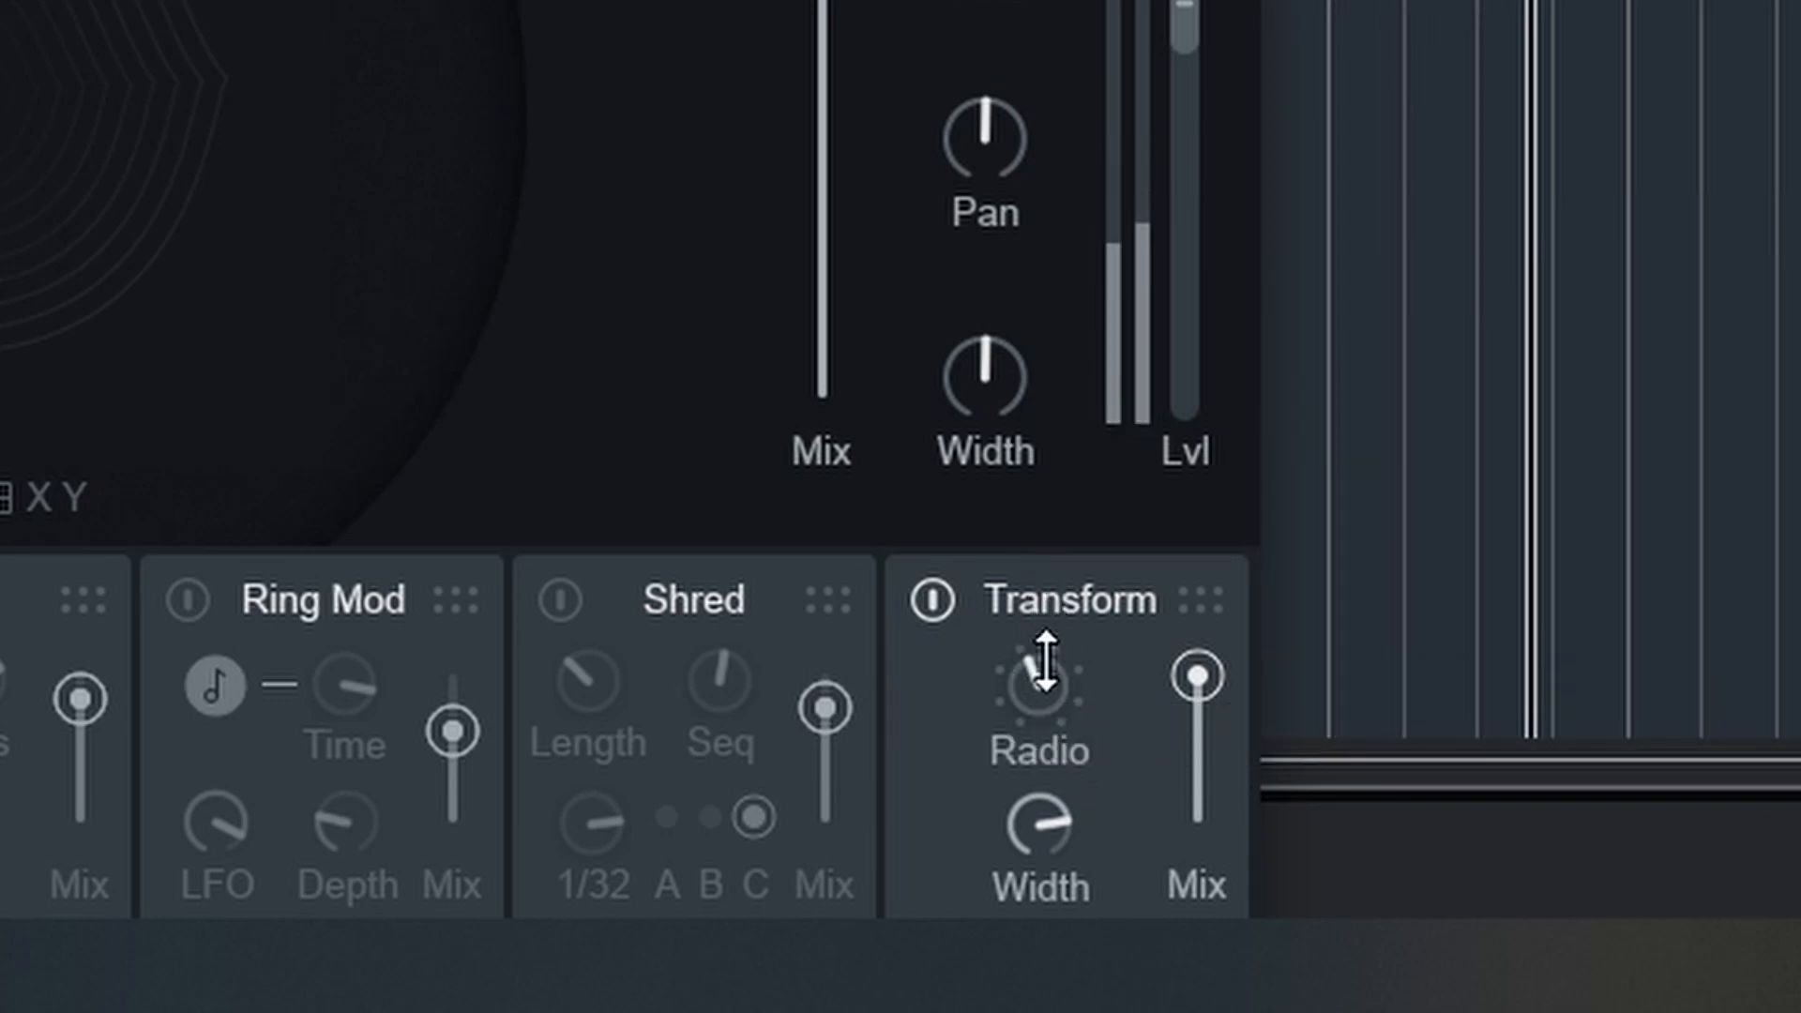
mouse_move(1202, 675)
mouse_down()
mouse_move(1190, 691)
mouse_move(1197, 675)
mouse_up()
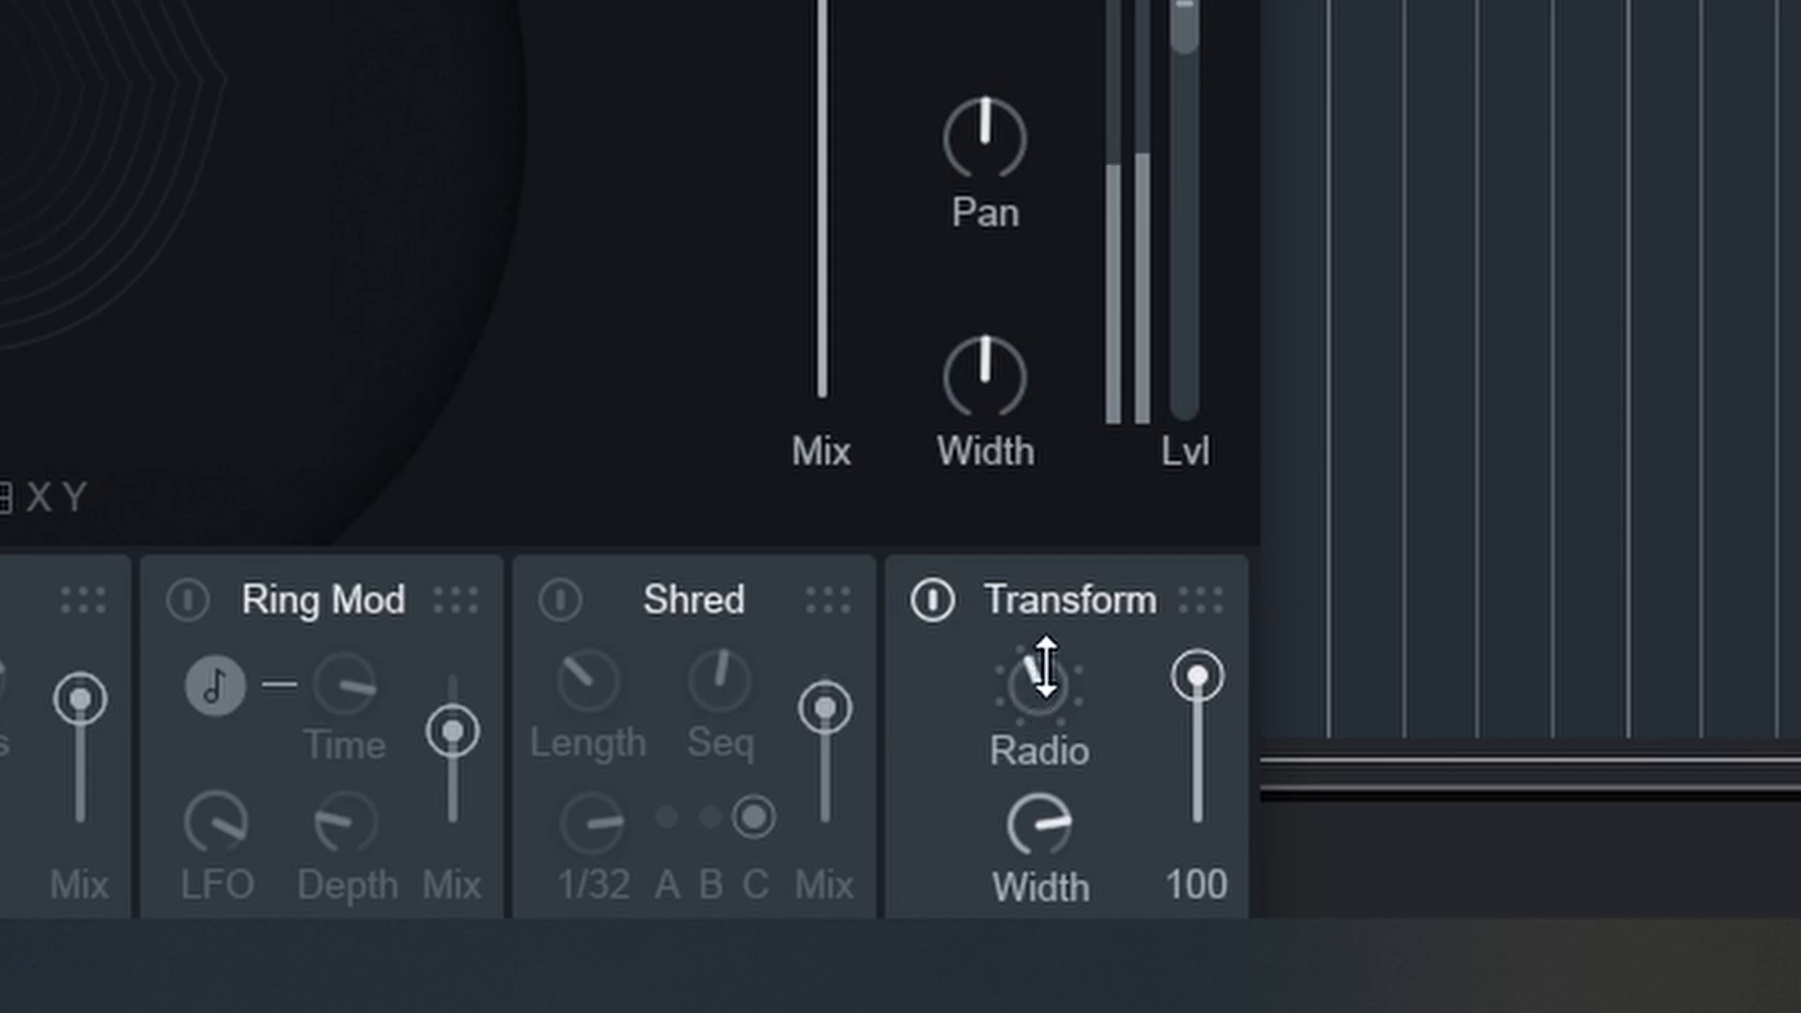
Raise Transform's Width to maximum and step its impulse response through Bass and Bright, ending on Hollow.
drag(1045, 666, 1049, 623)
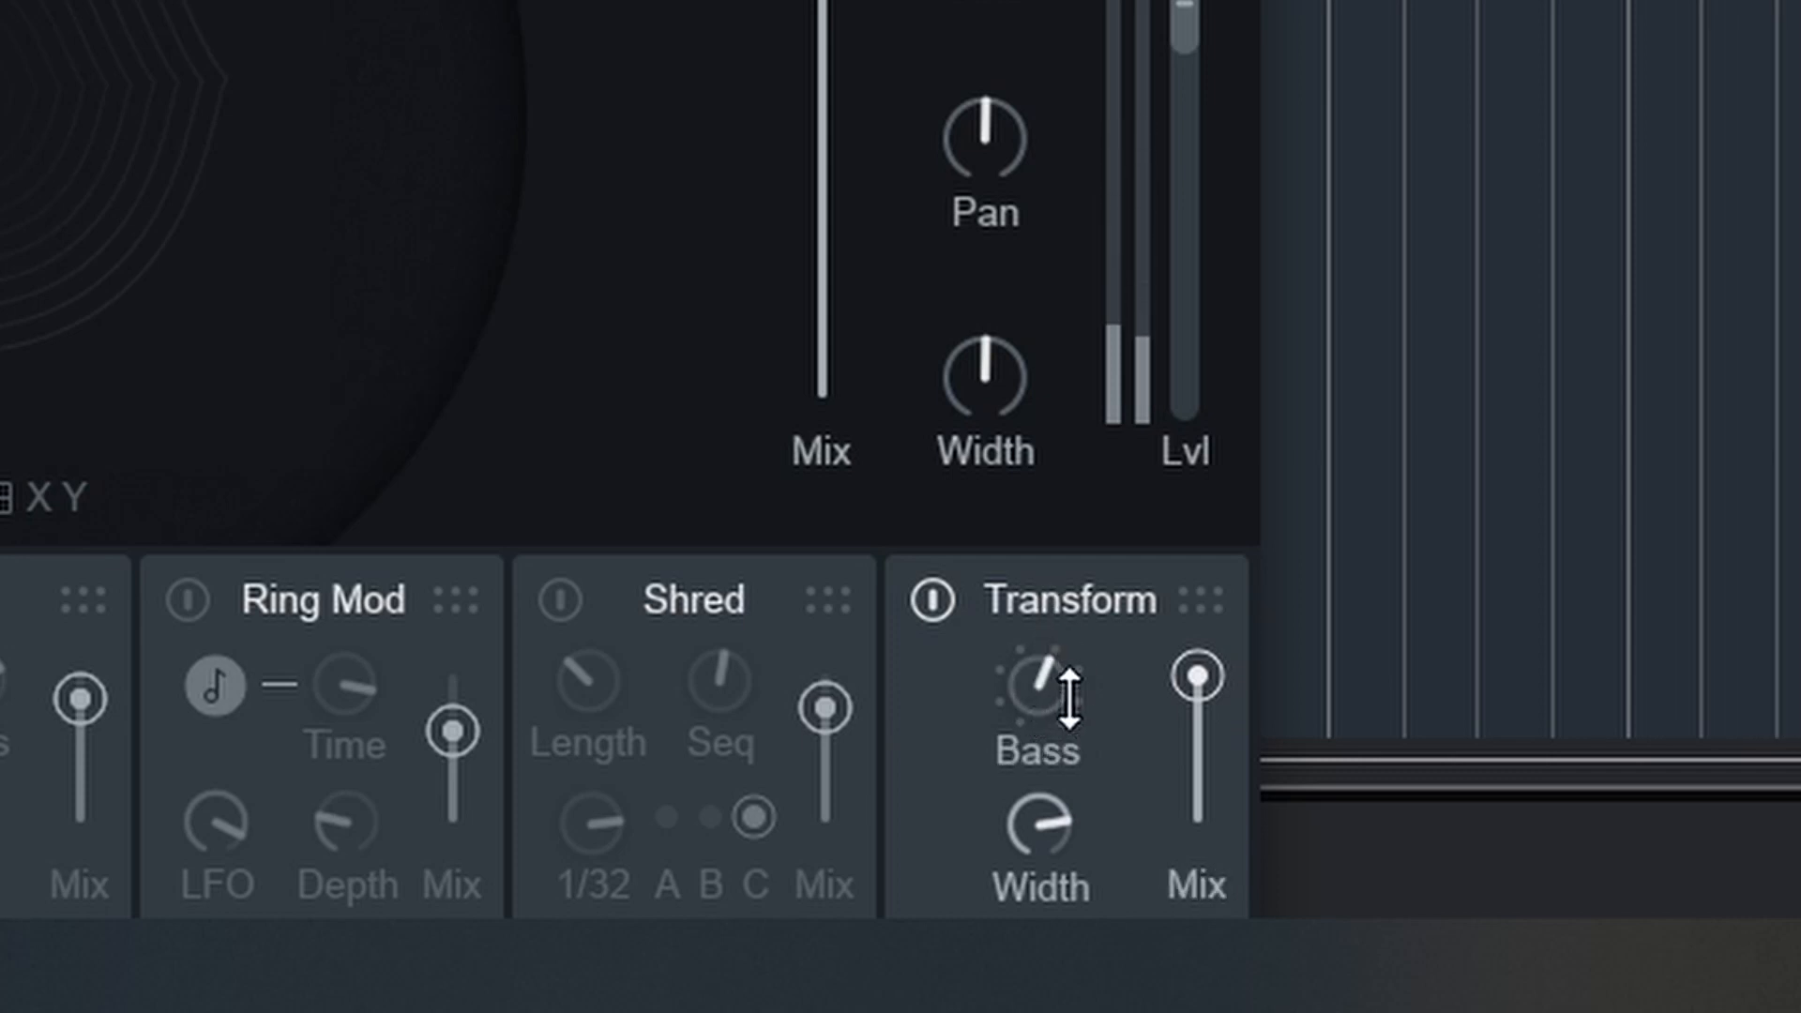
drag(1048, 684, 1054, 627)
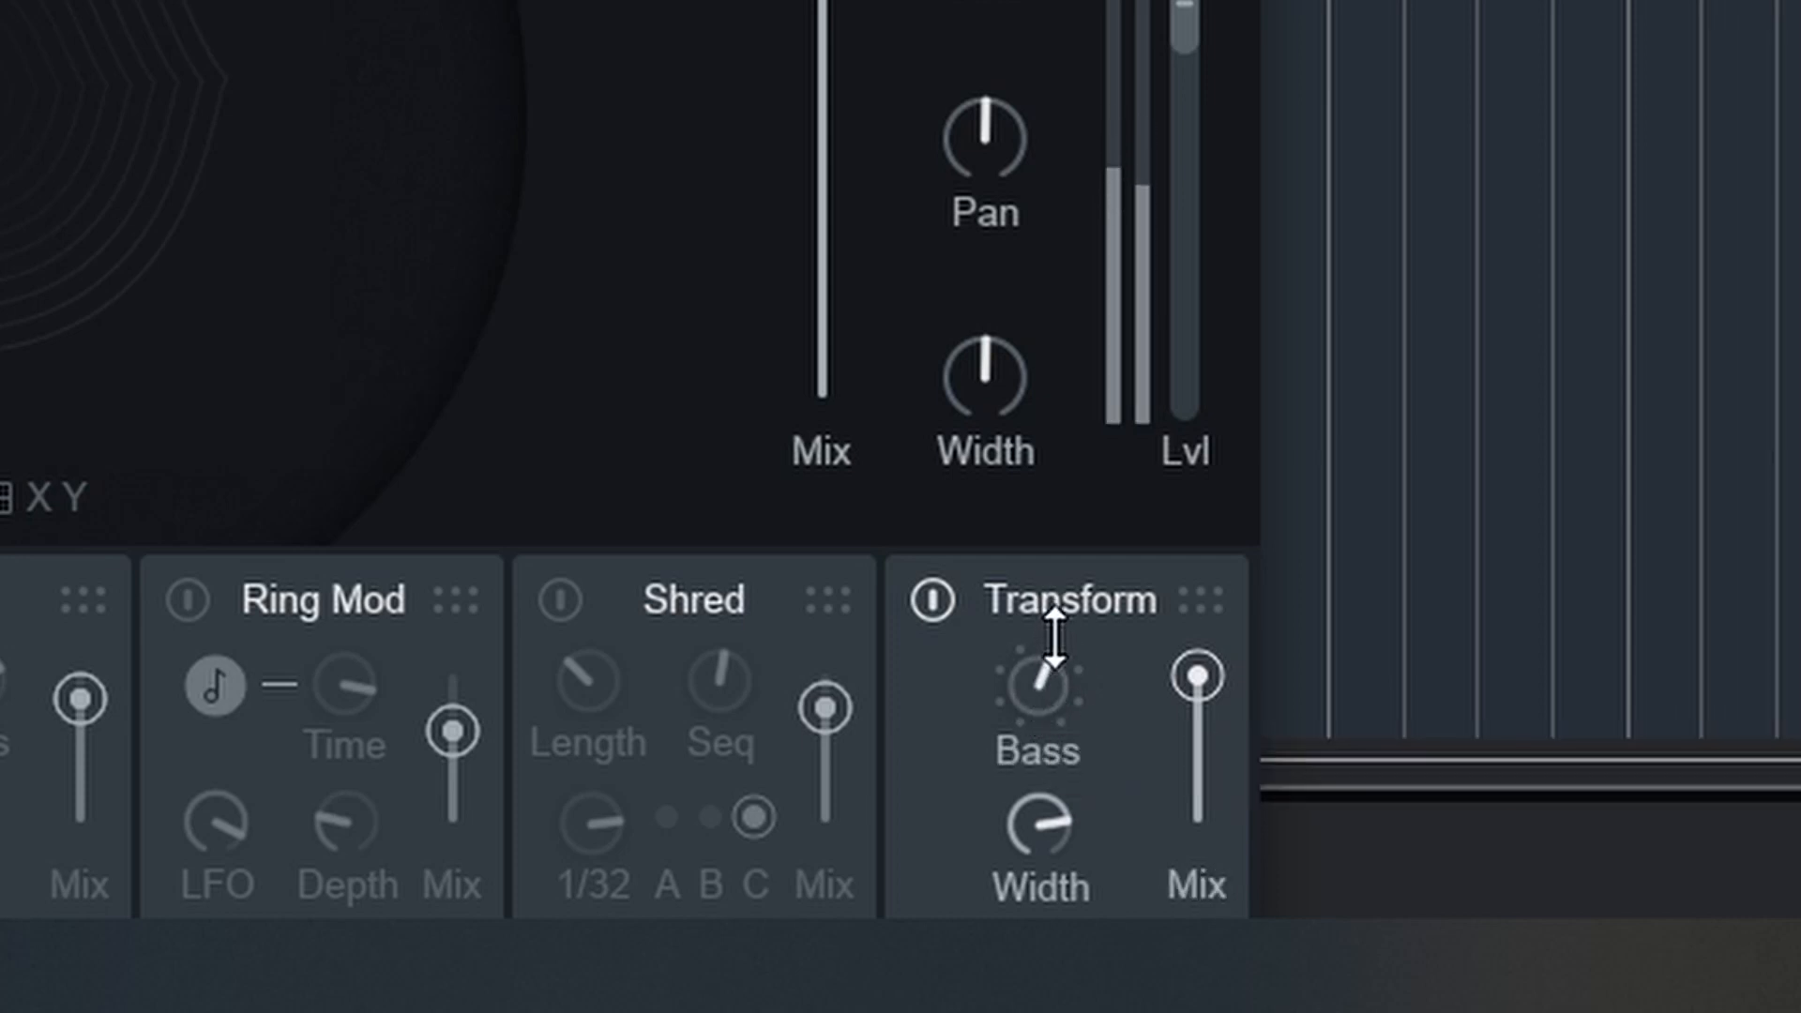
mouse_move(1187, 685)
drag(1040, 824, 1017, 623)
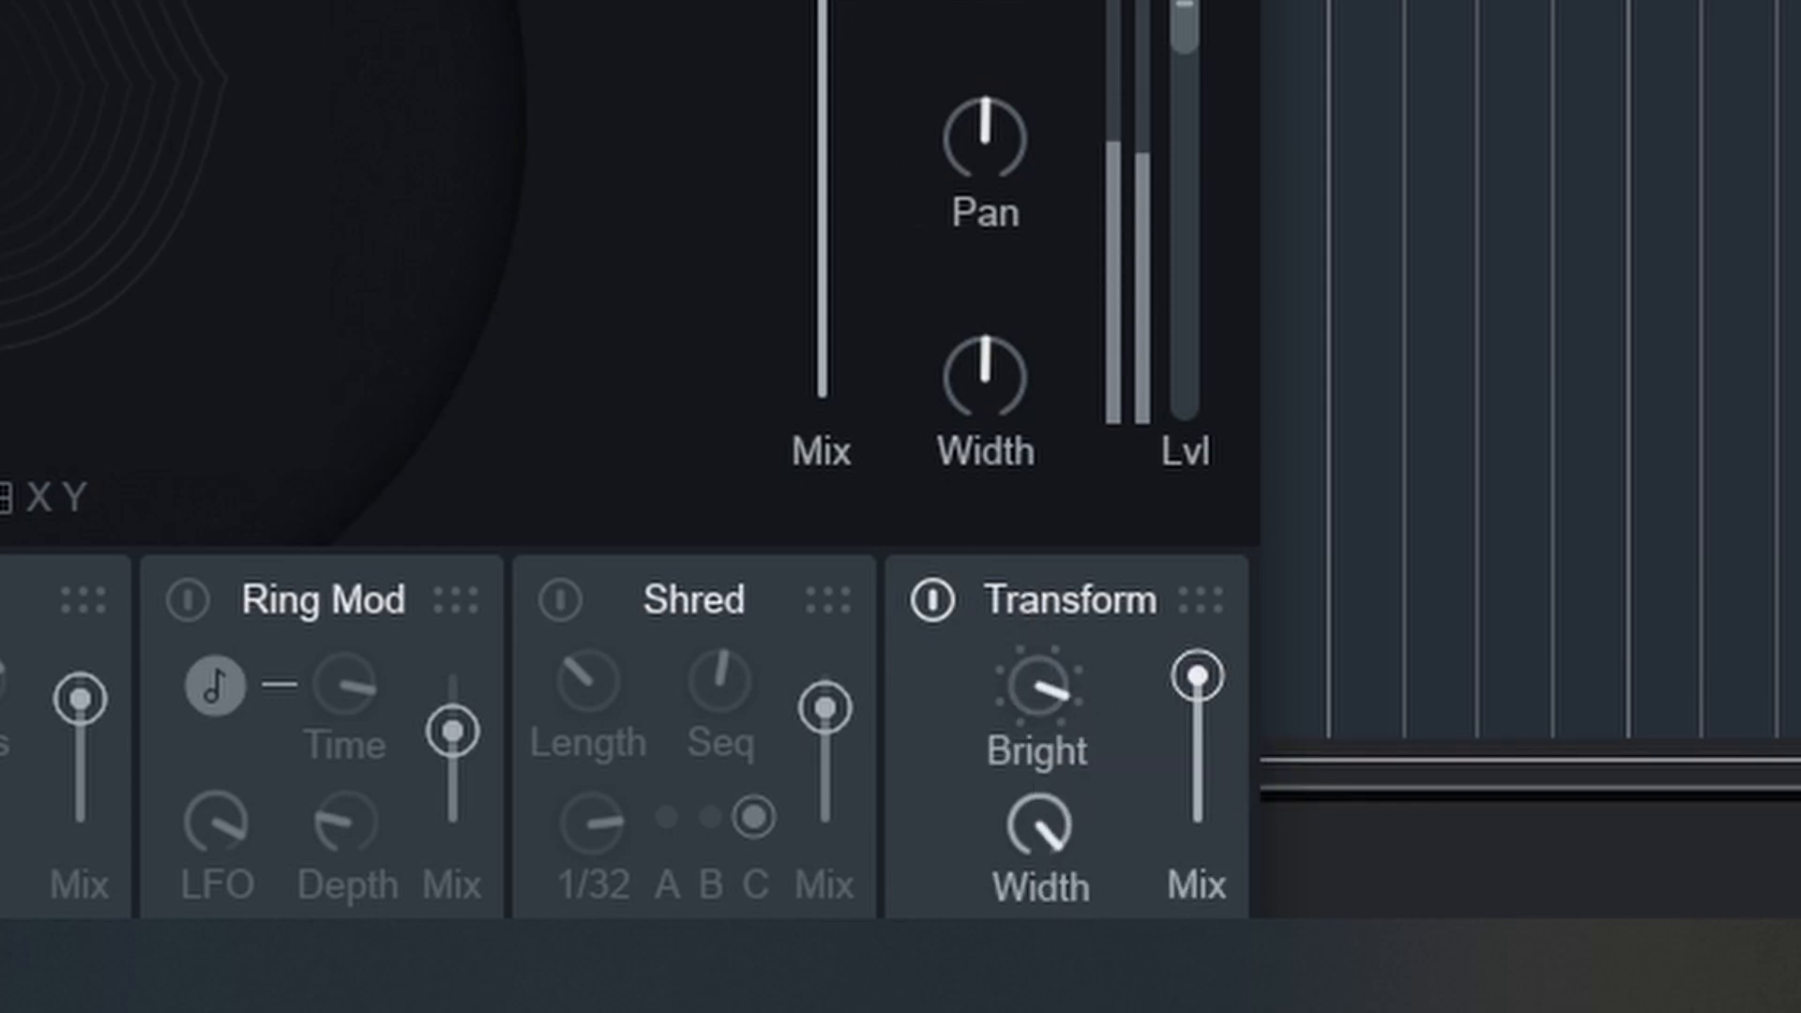
mouse_move(821, 0)
mouse_down()
mouse_move(822, 17)
mouse_move(821, 2)
mouse_up()
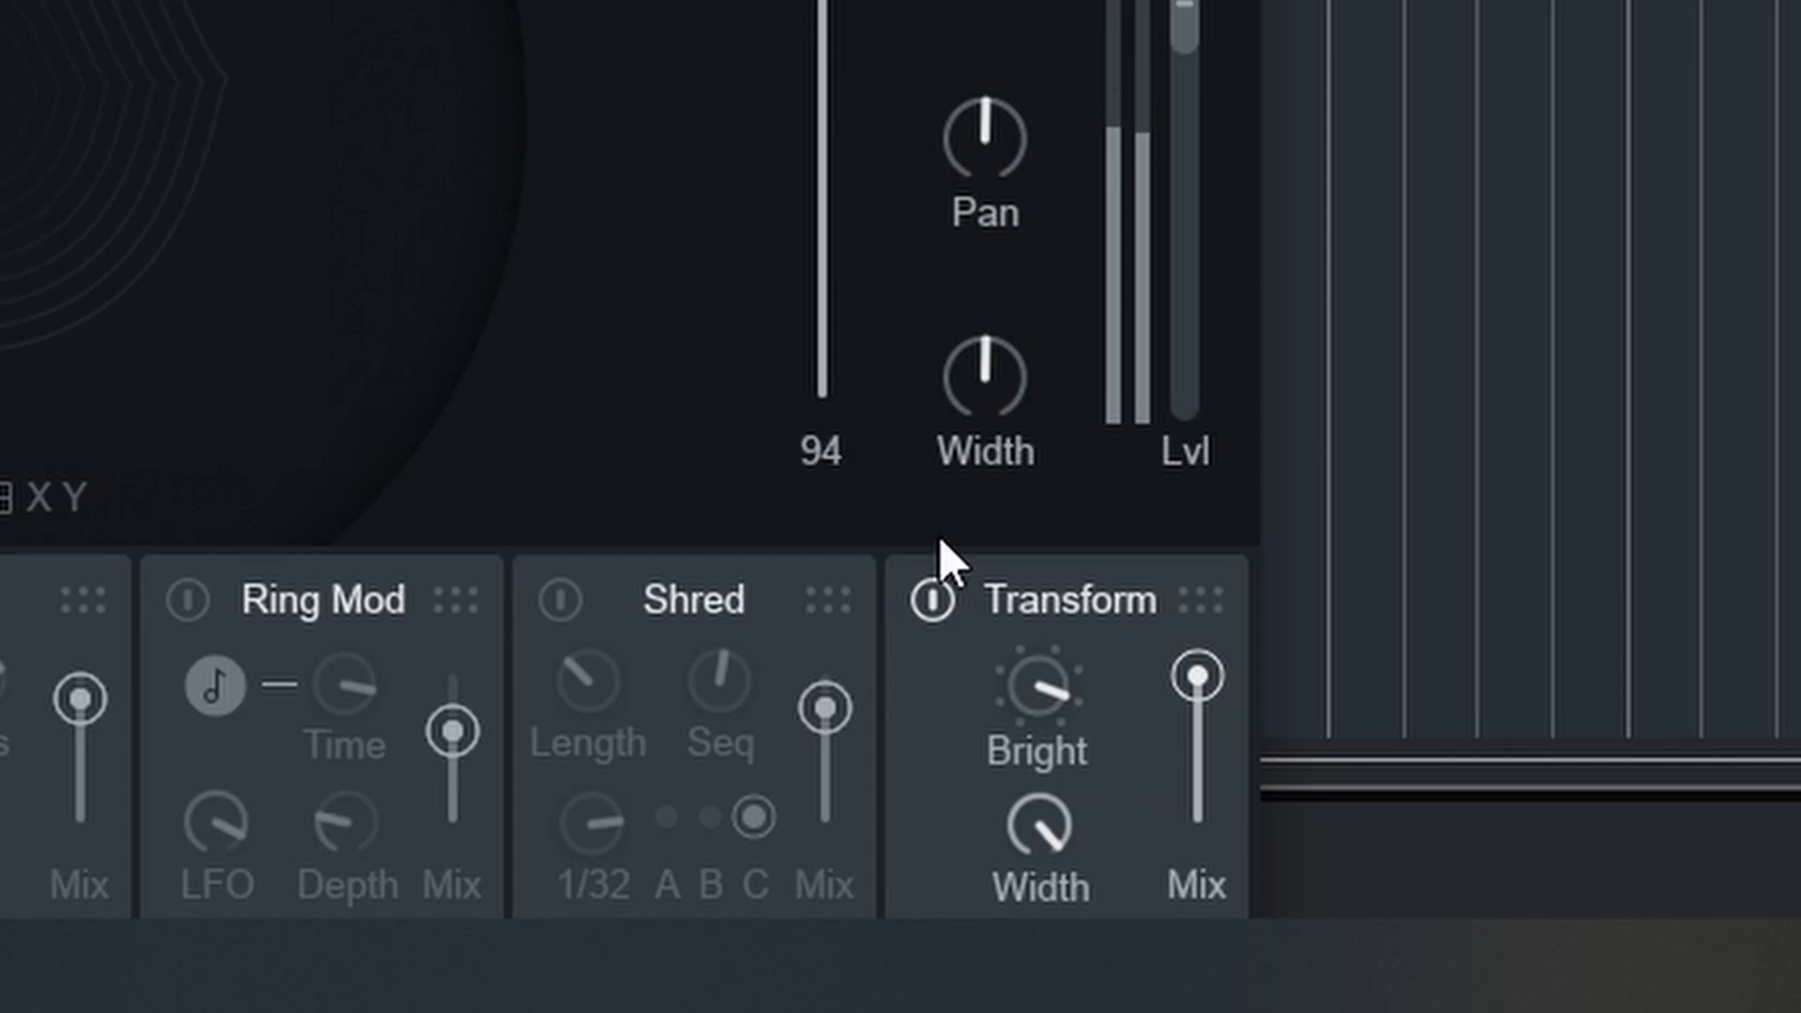
drag(1037, 683, 1038, 531)
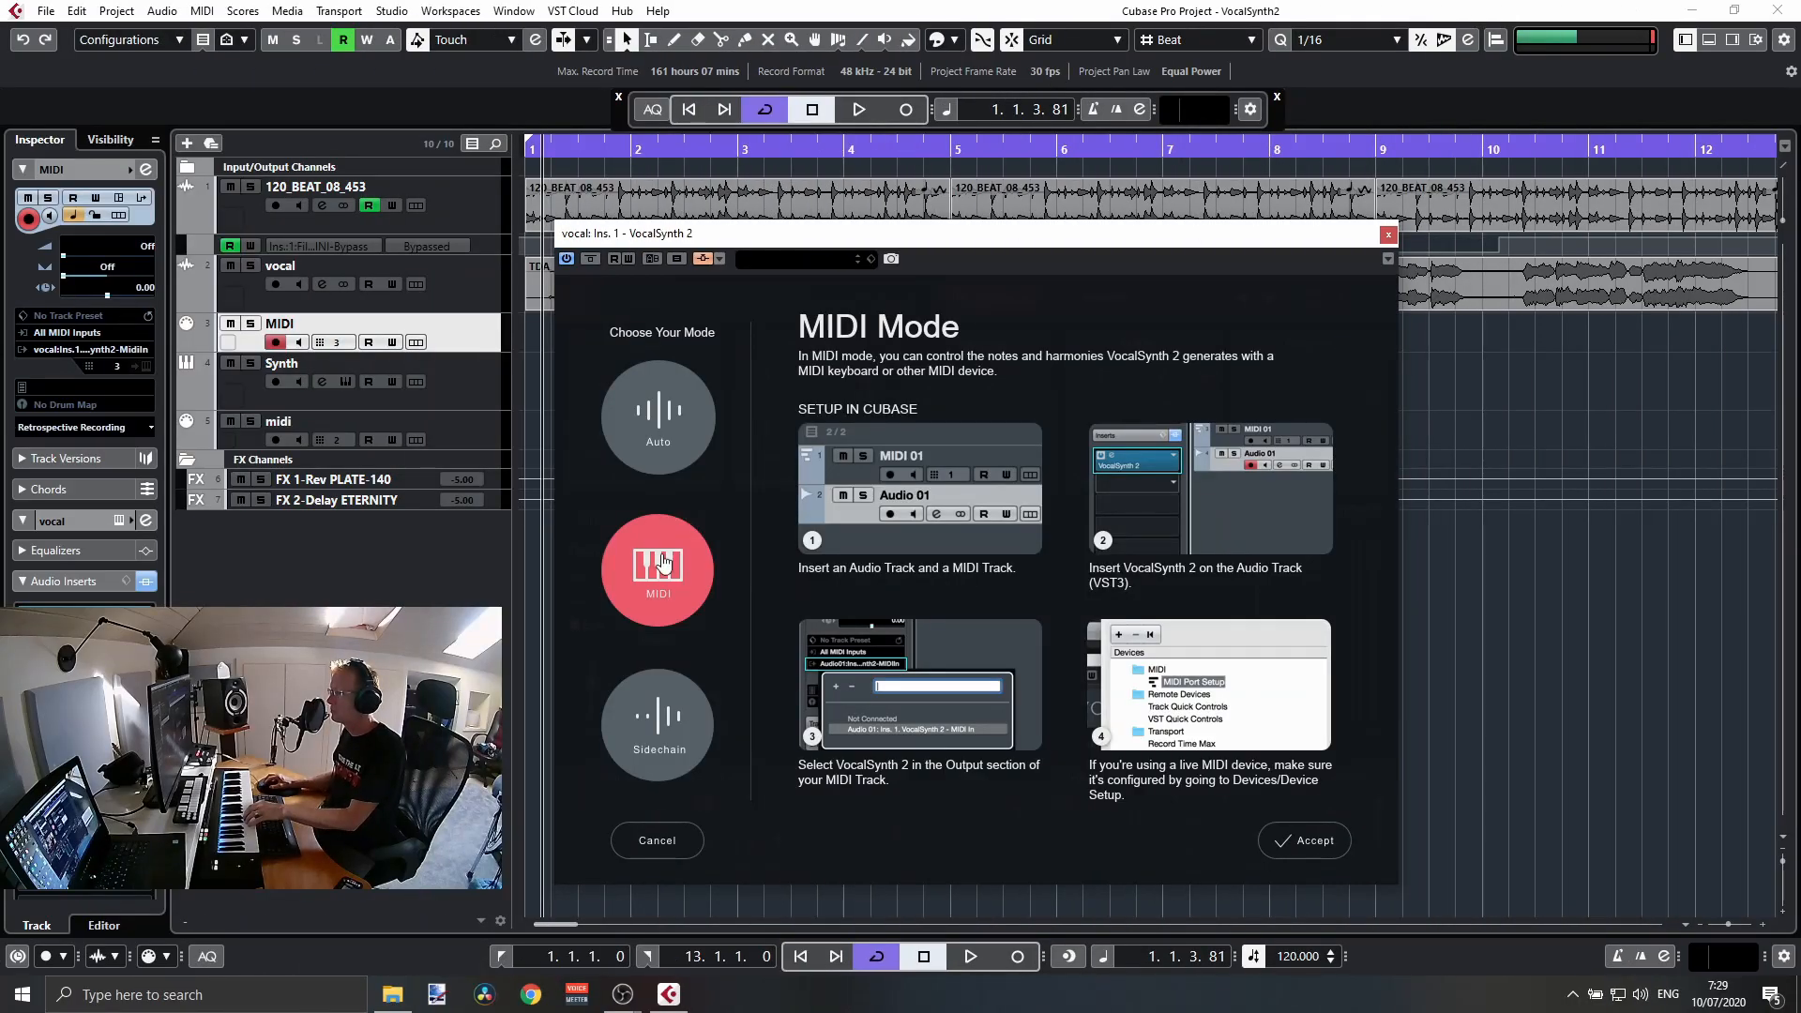
Accept MIDI mode for VocalSynth 2 and add one MIDI track named "vocal midi" to the project.
click(1305, 843)
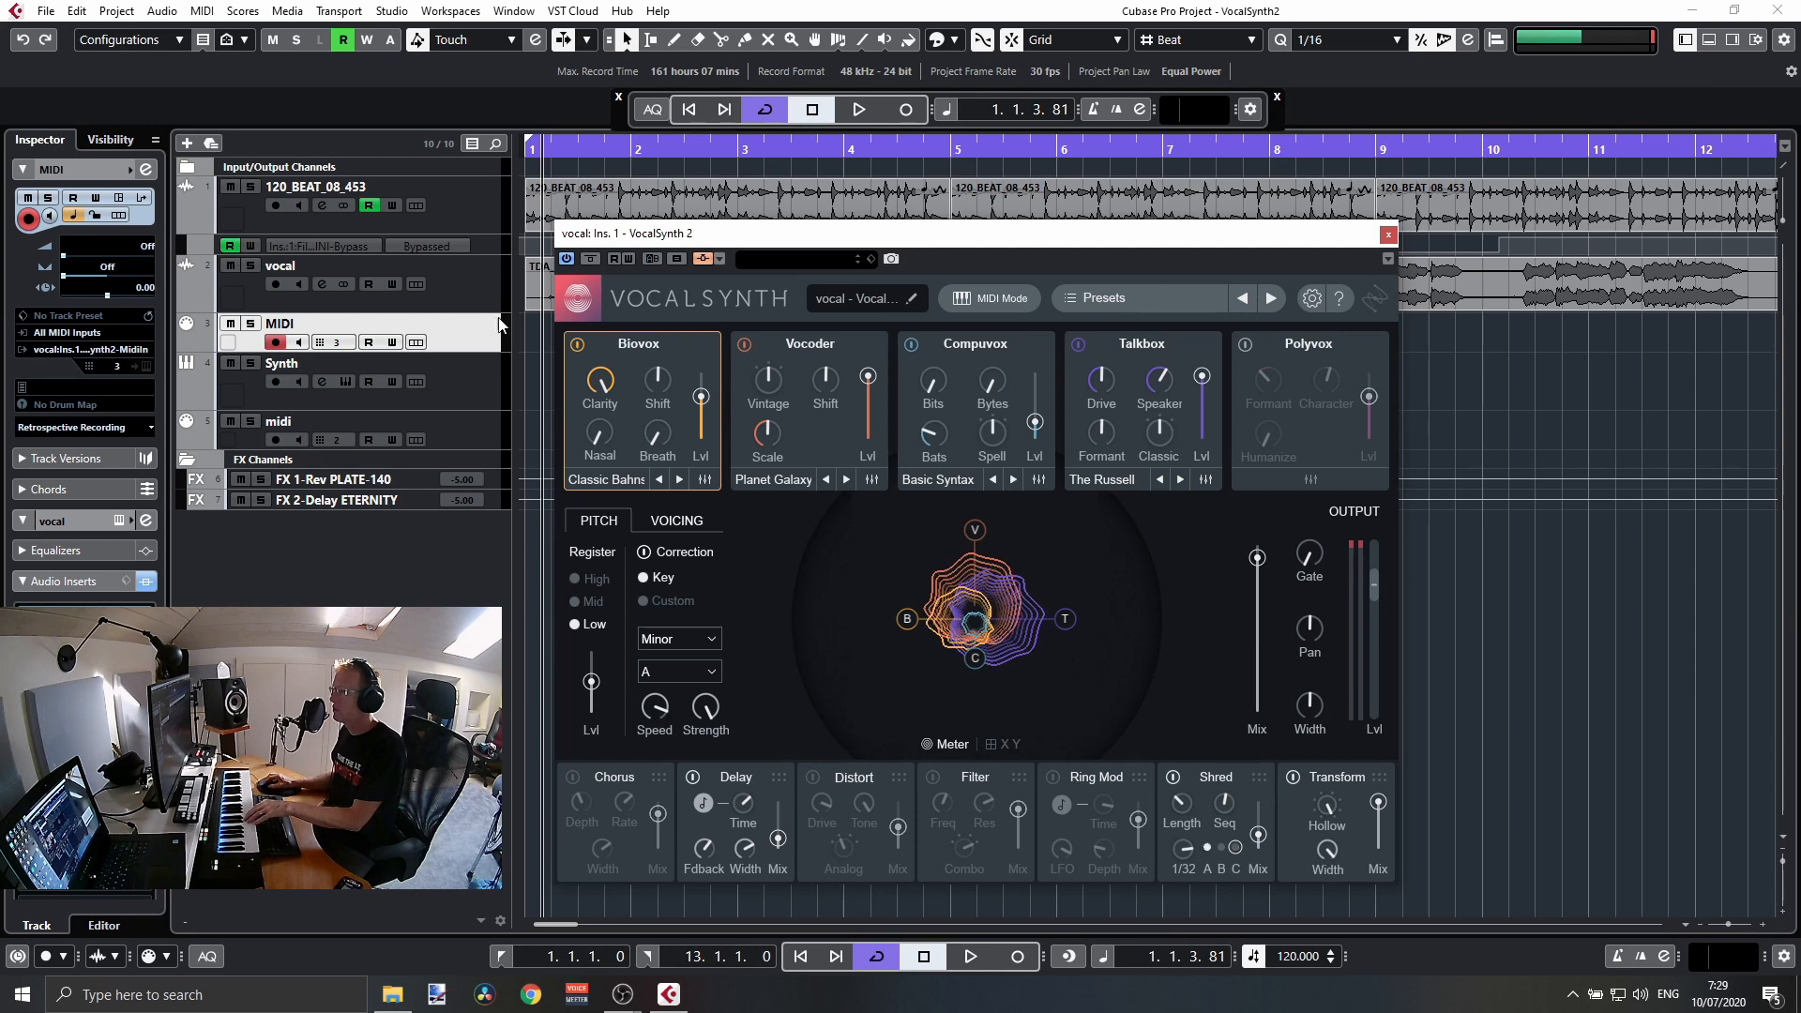
right_click(433, 332)
mouse_move(466, 340)
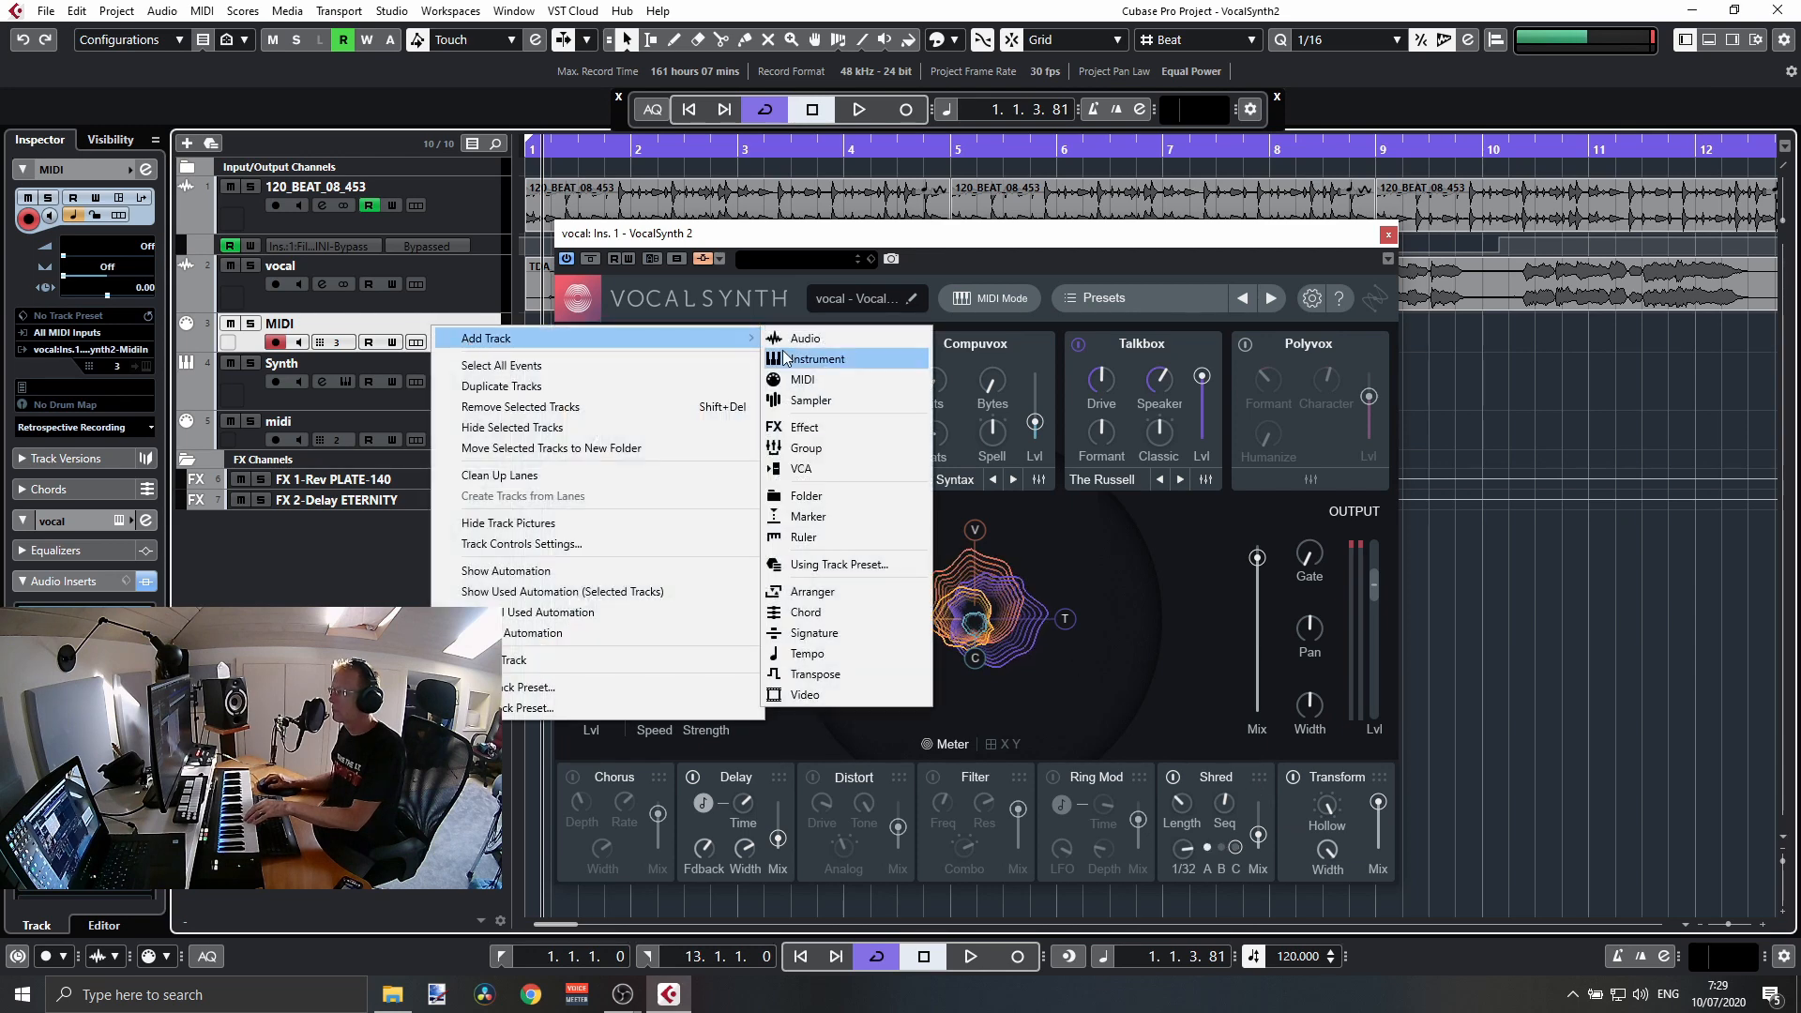
click(802, 379)
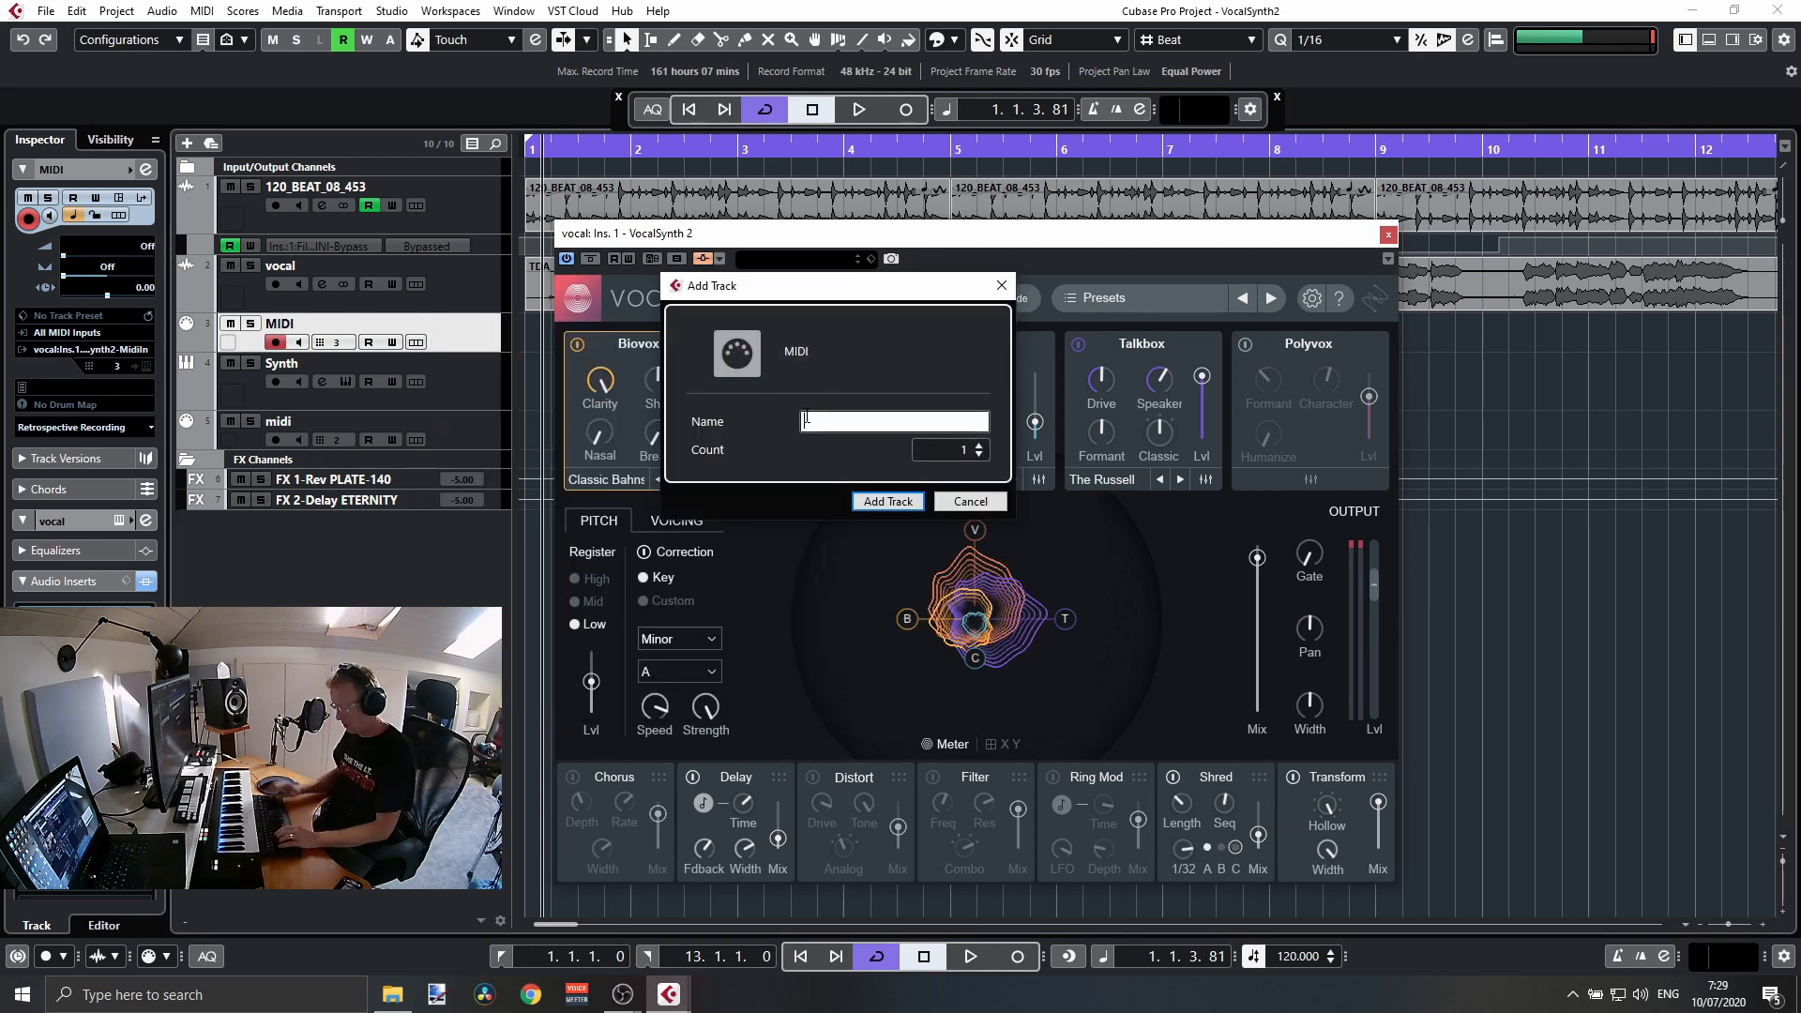
text(vocal)
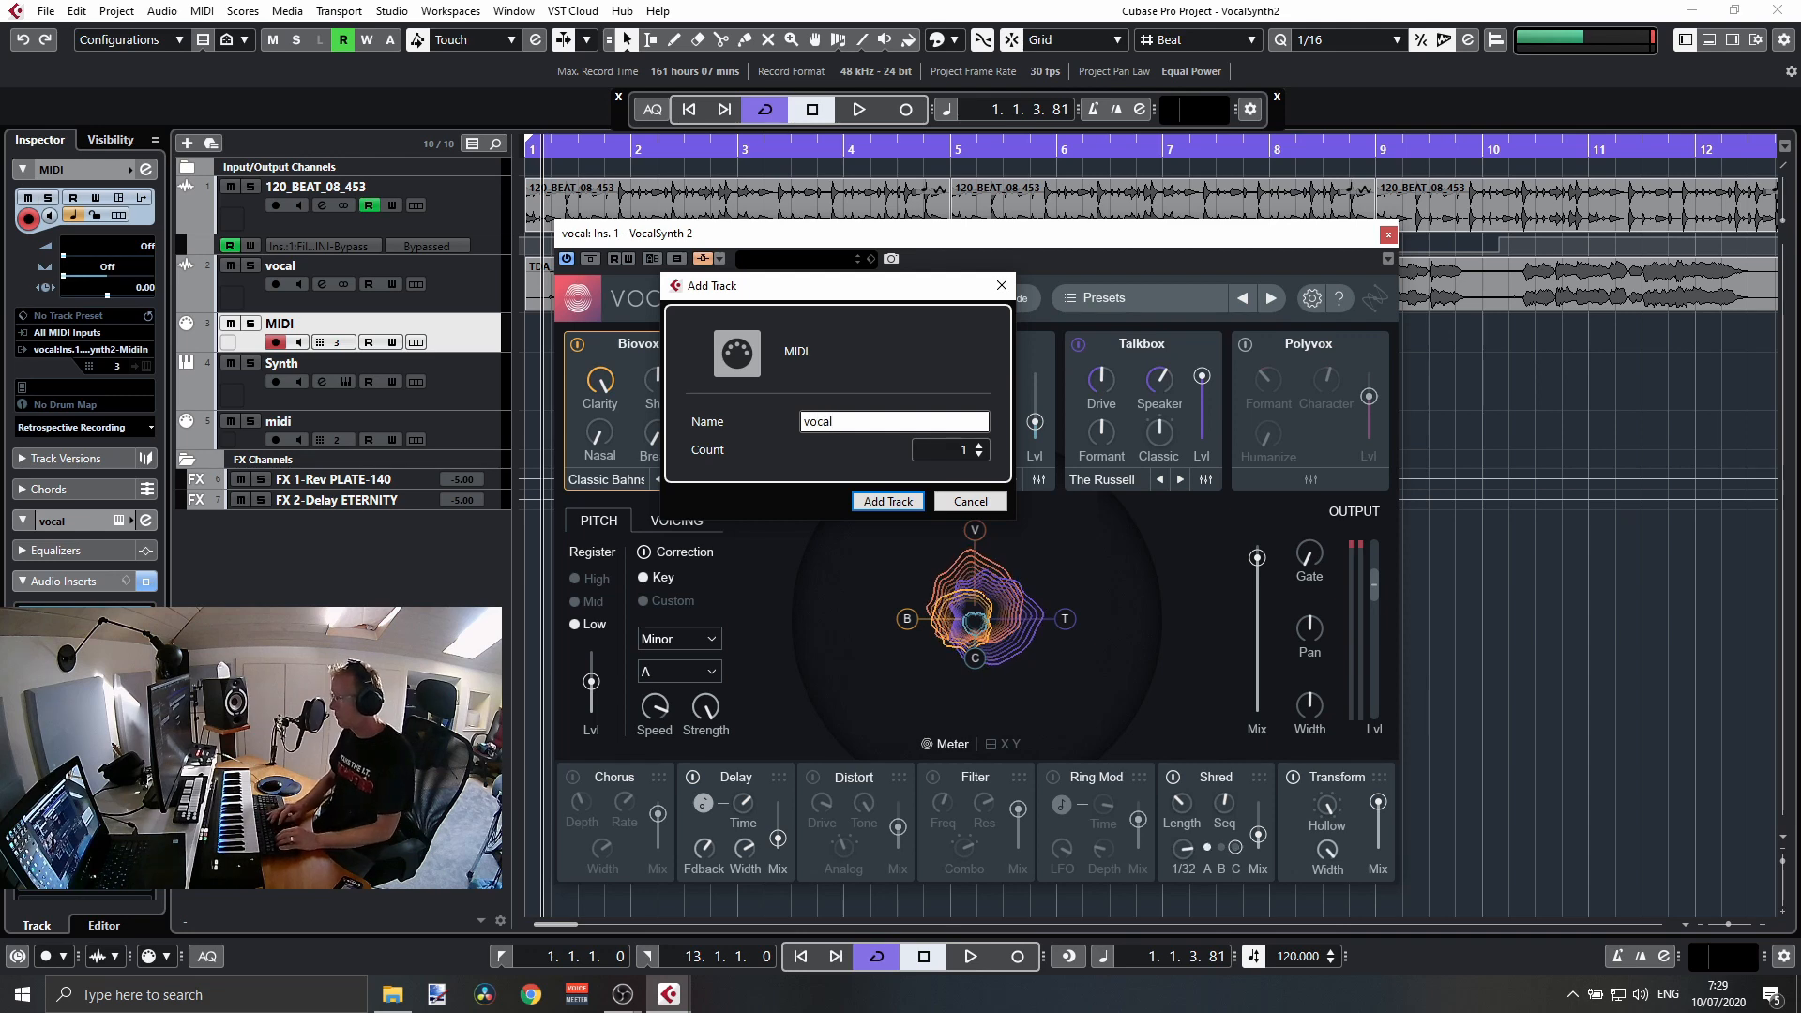
text( midi)
key(Return)
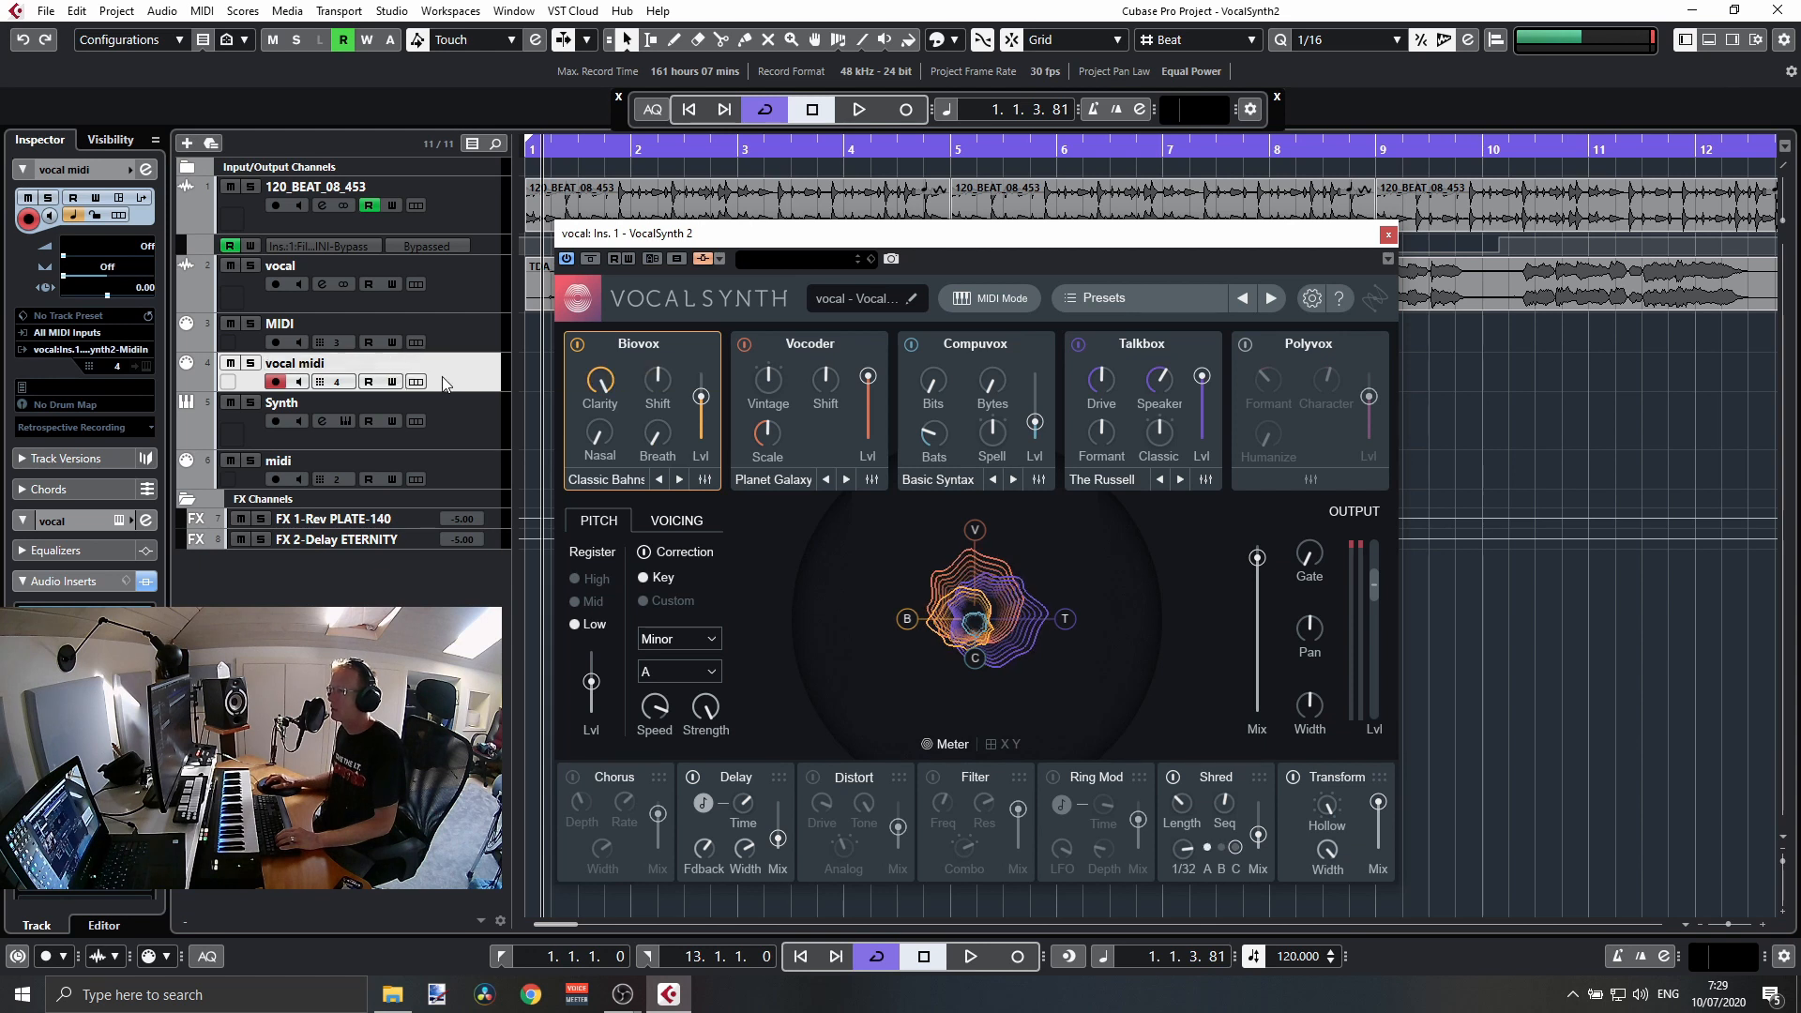
Move the vocal midi track directly above the MIDI track and route its output to the vocal track's VocalSynth 2 MIDI input.
drag(458, 365, 460, 322)
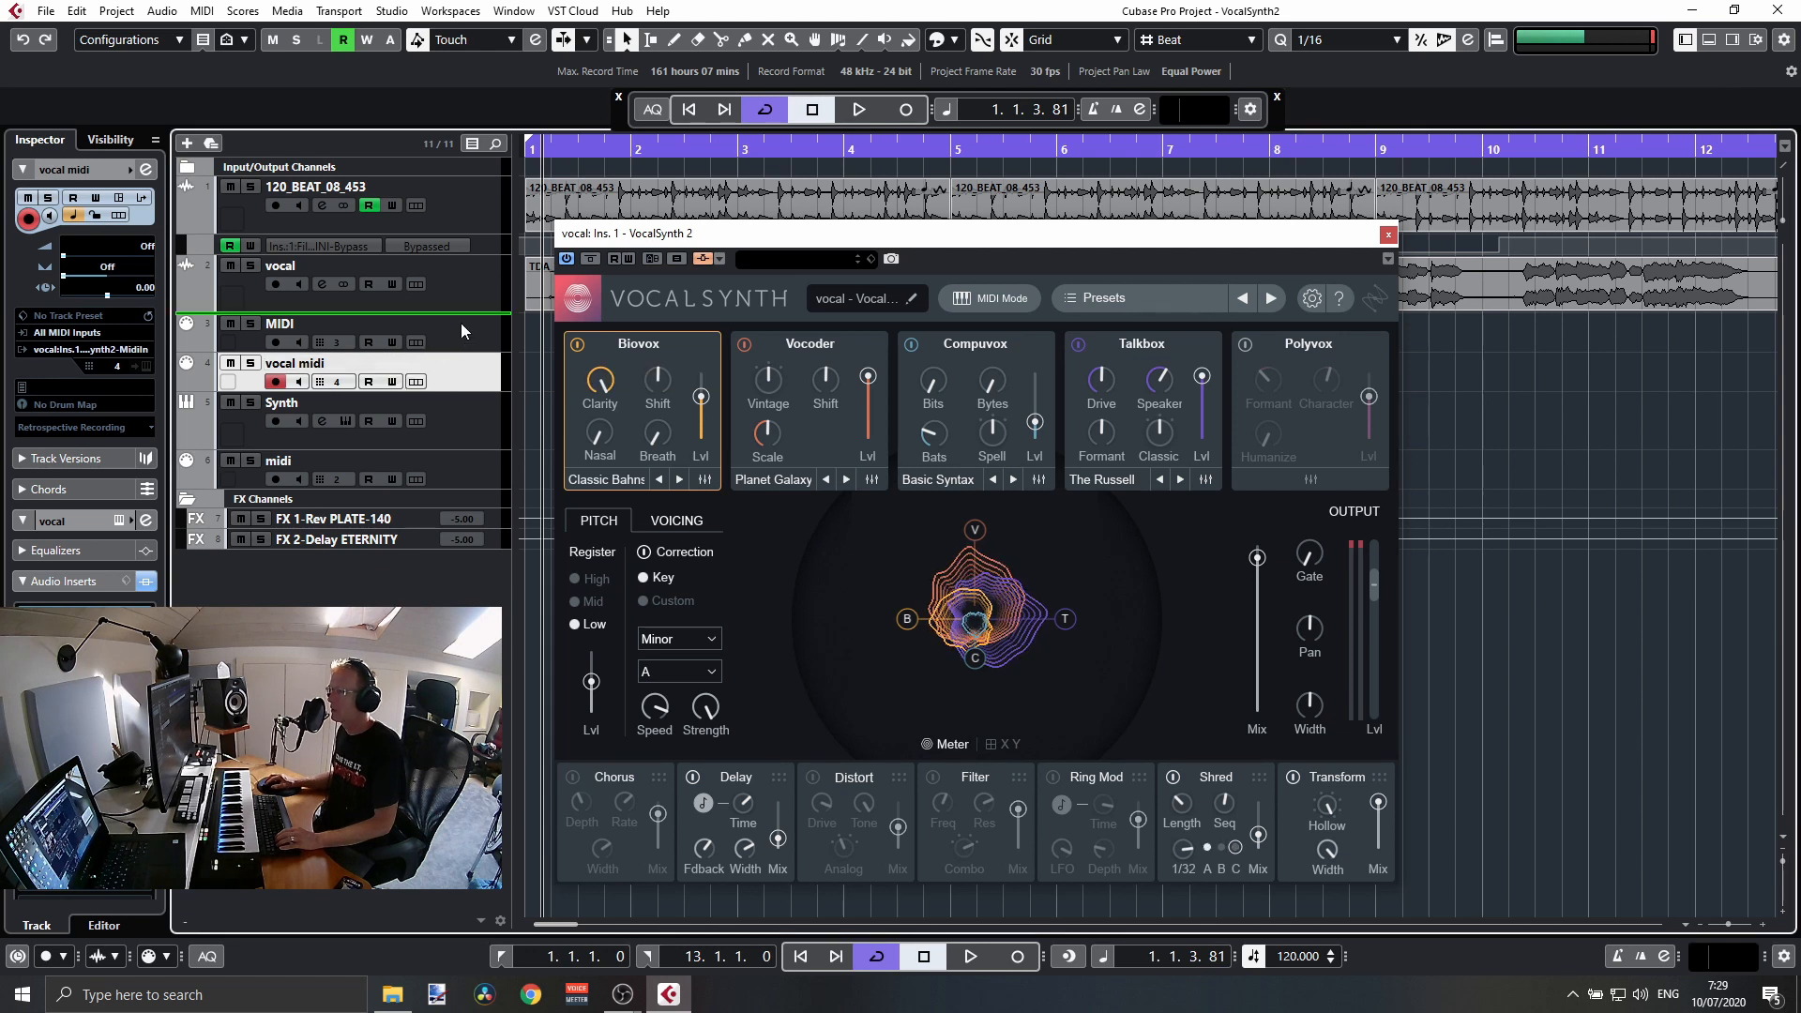
click(51, 353)
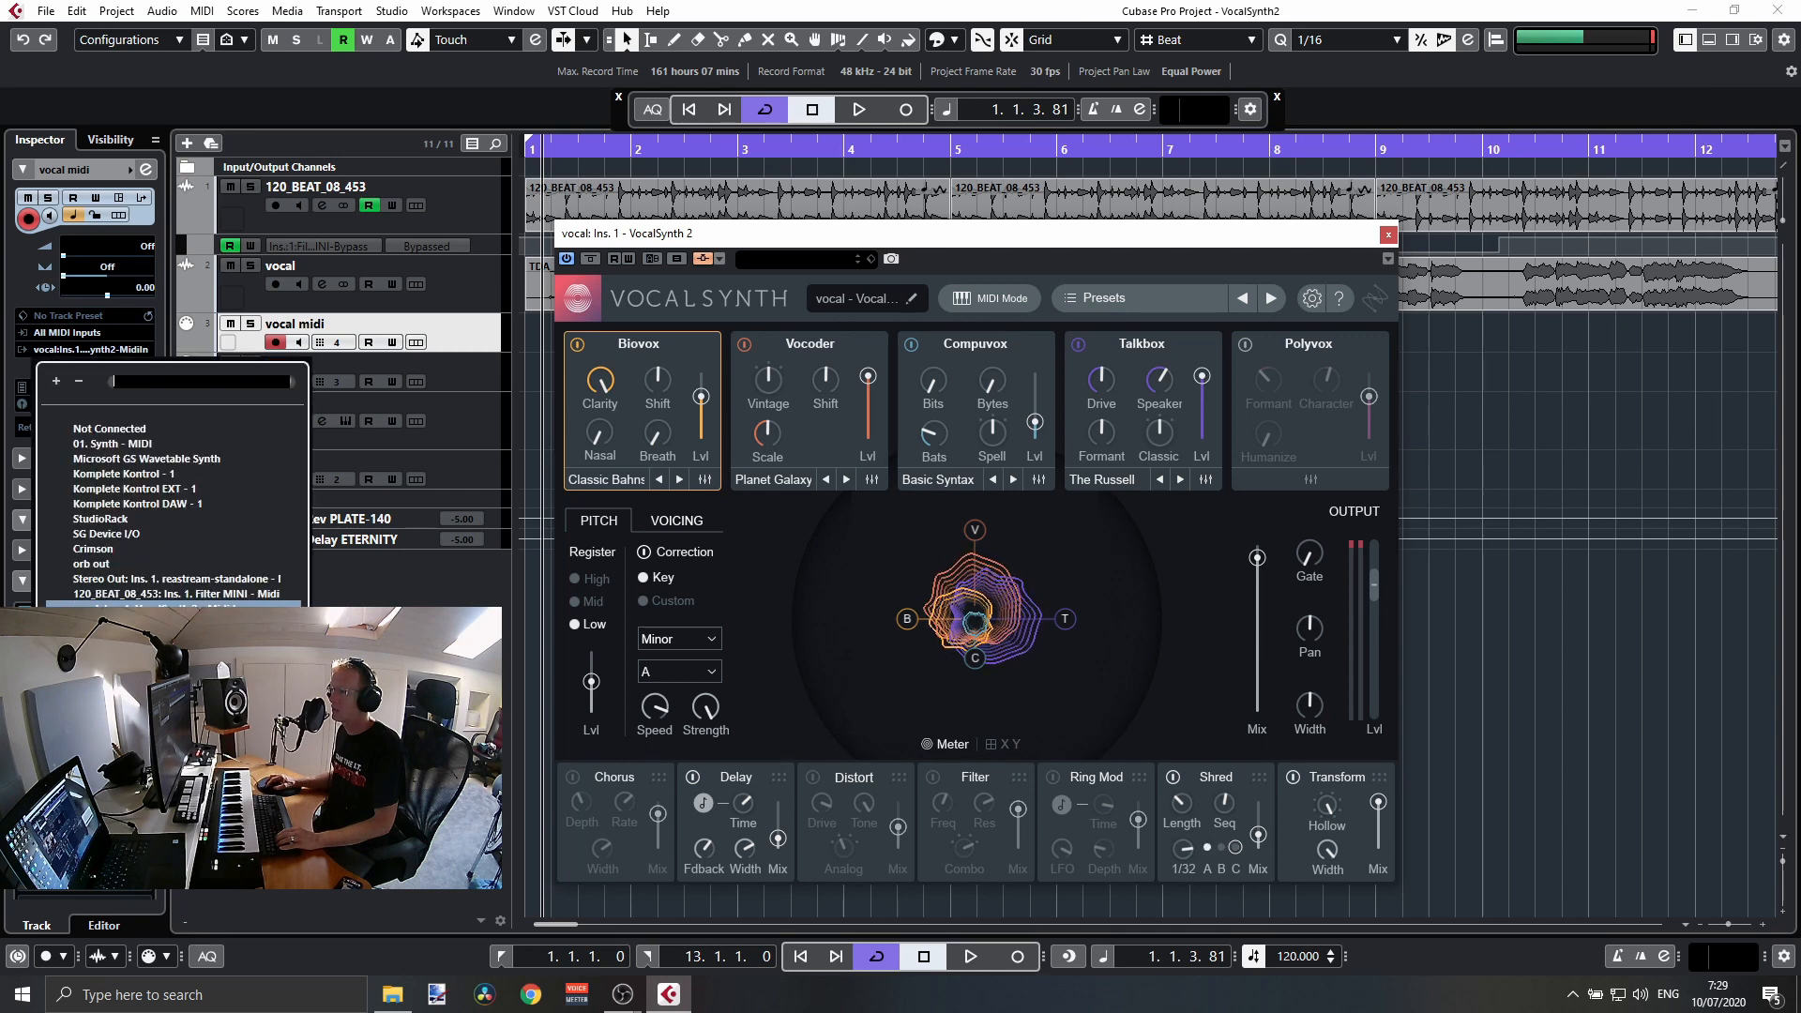
click(174, 609)
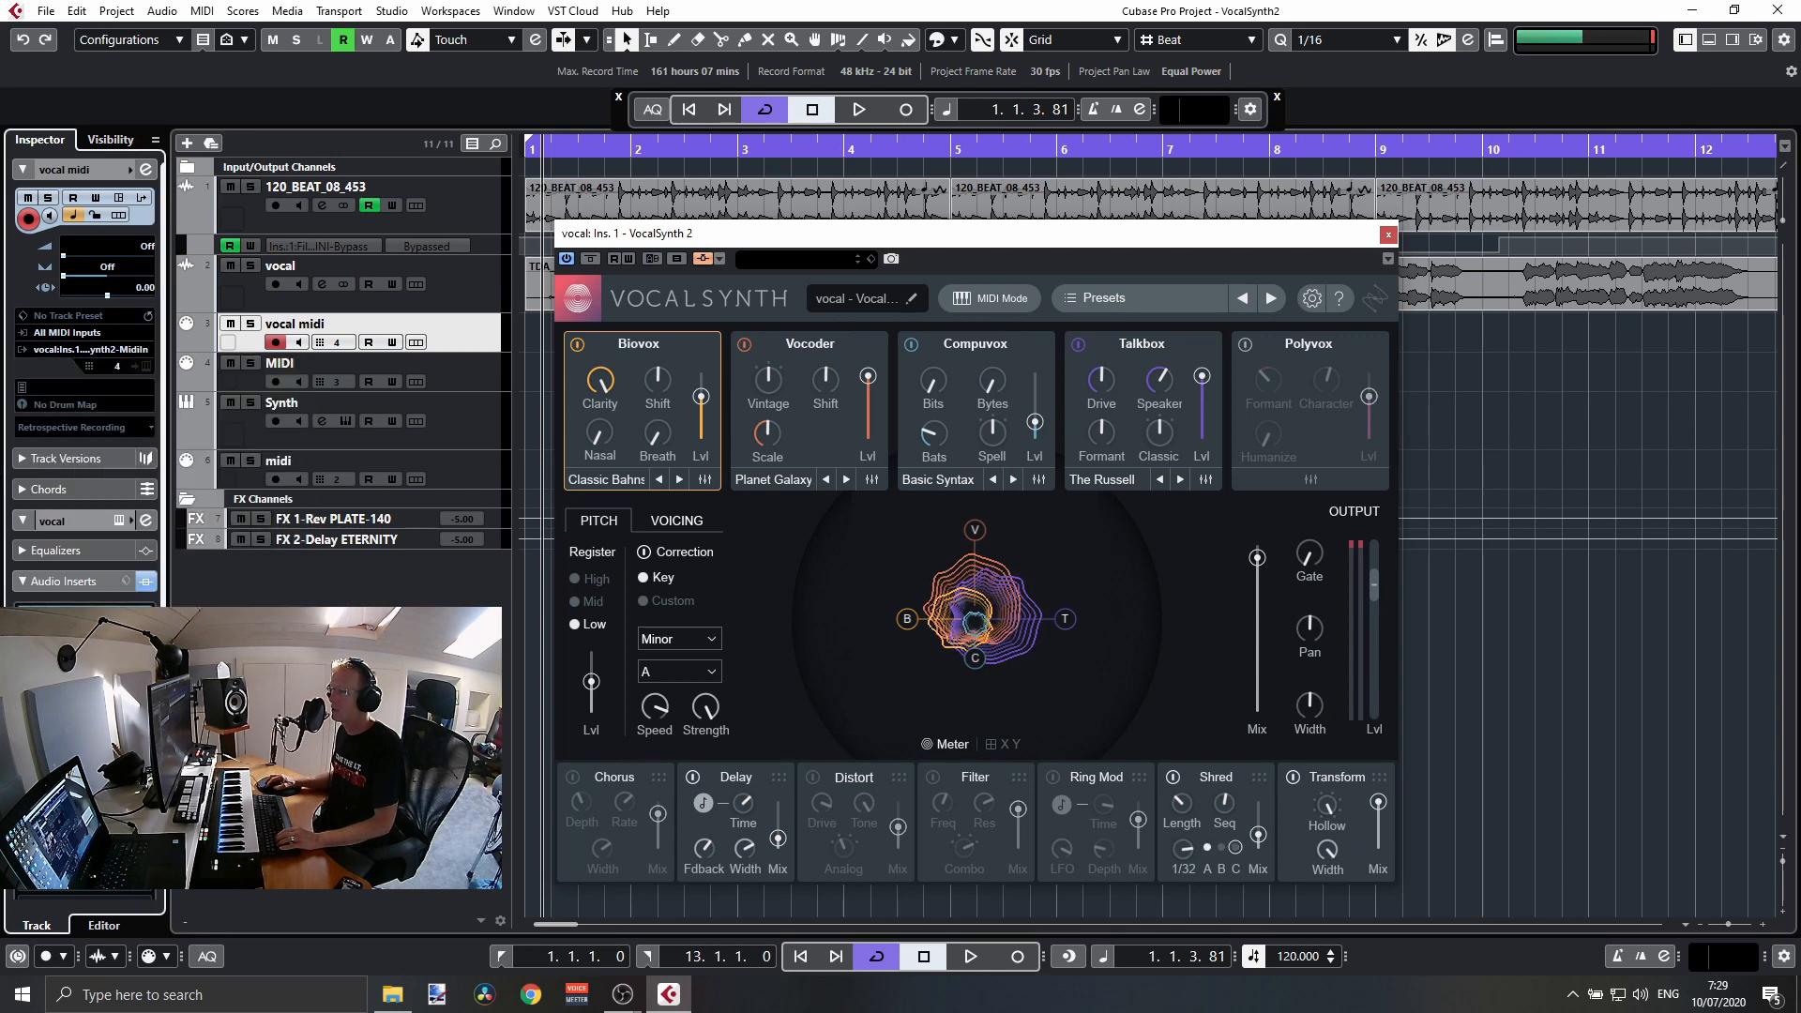
click(62, 351)
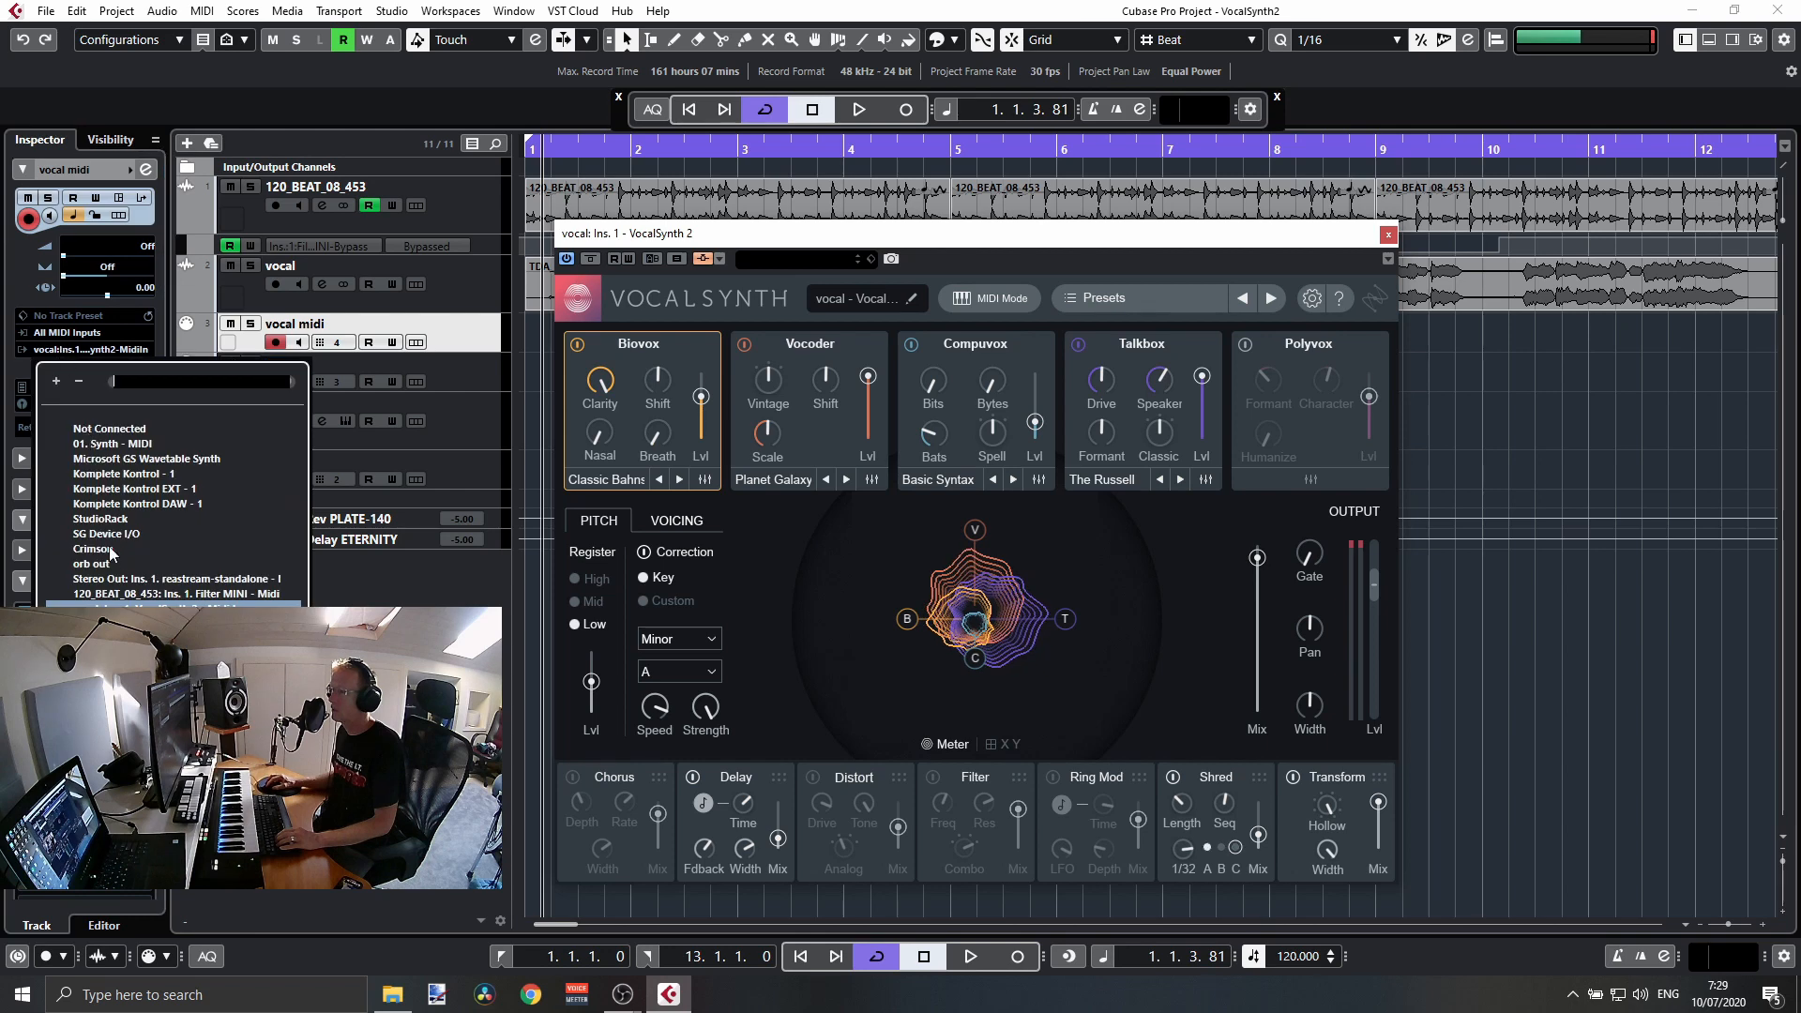
click(175, 605)
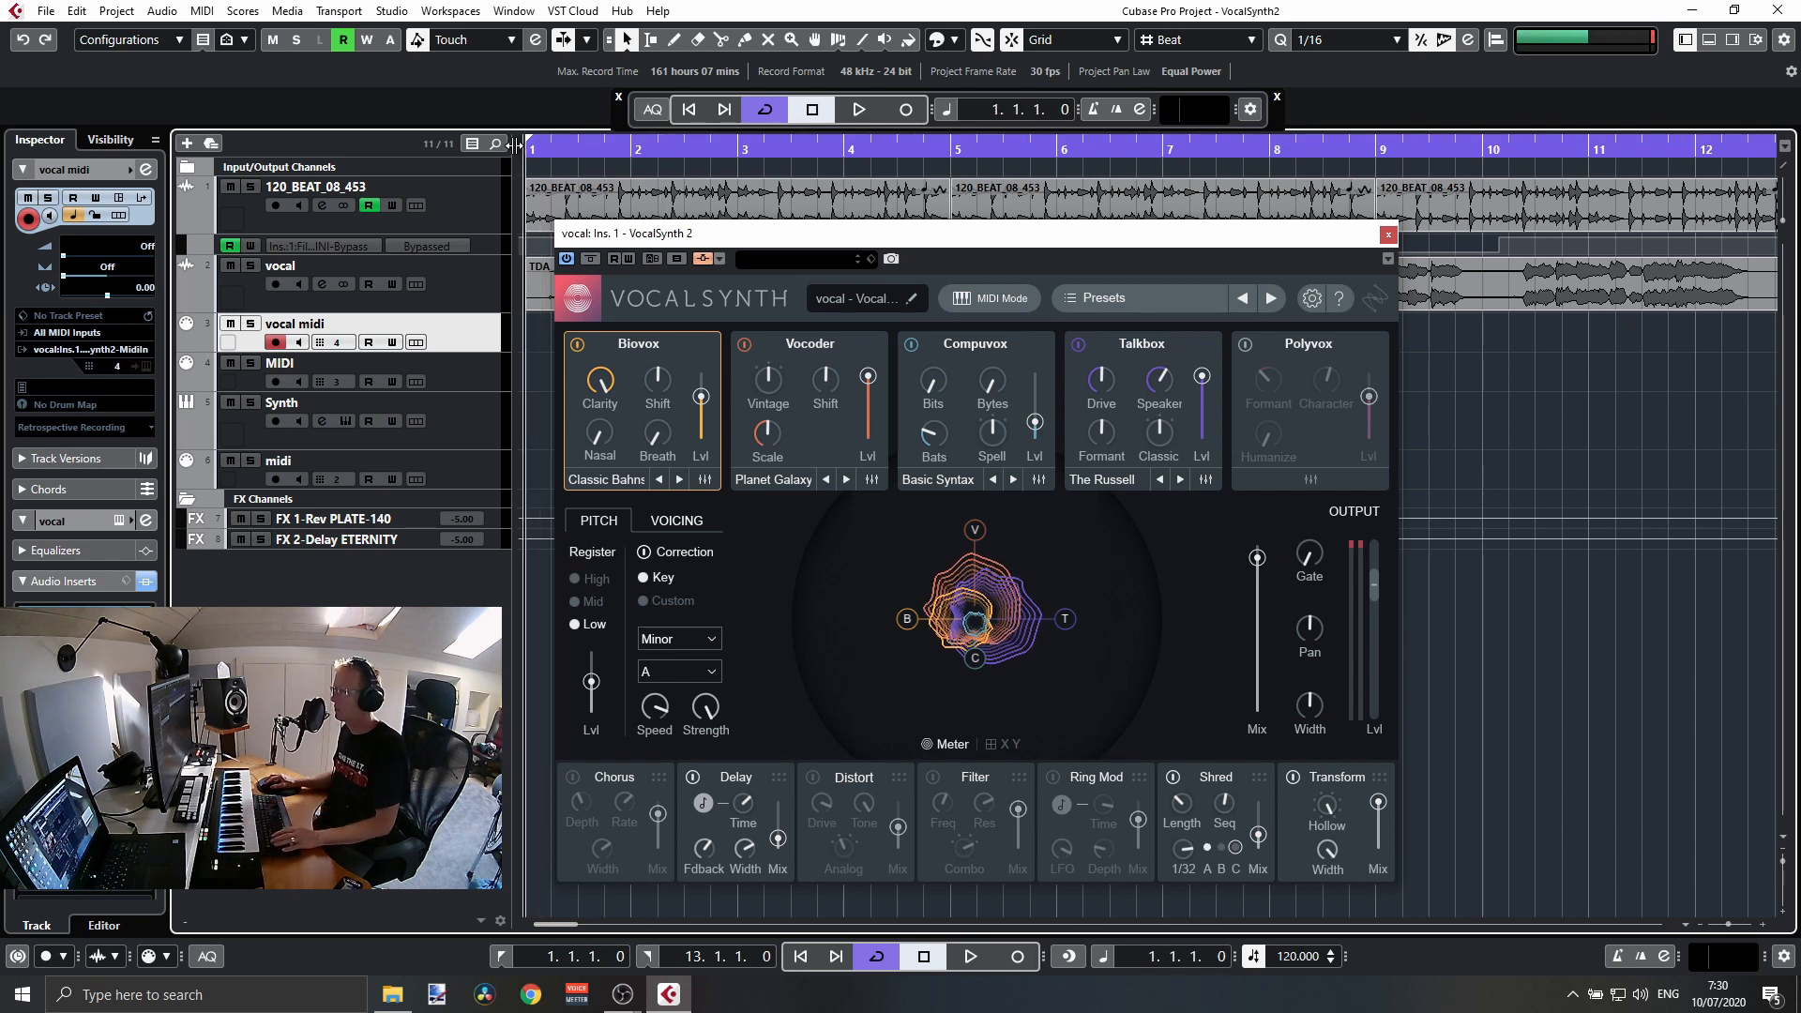
Play the project and lower the Low register's pitch level in VocalSynth.
key(space)
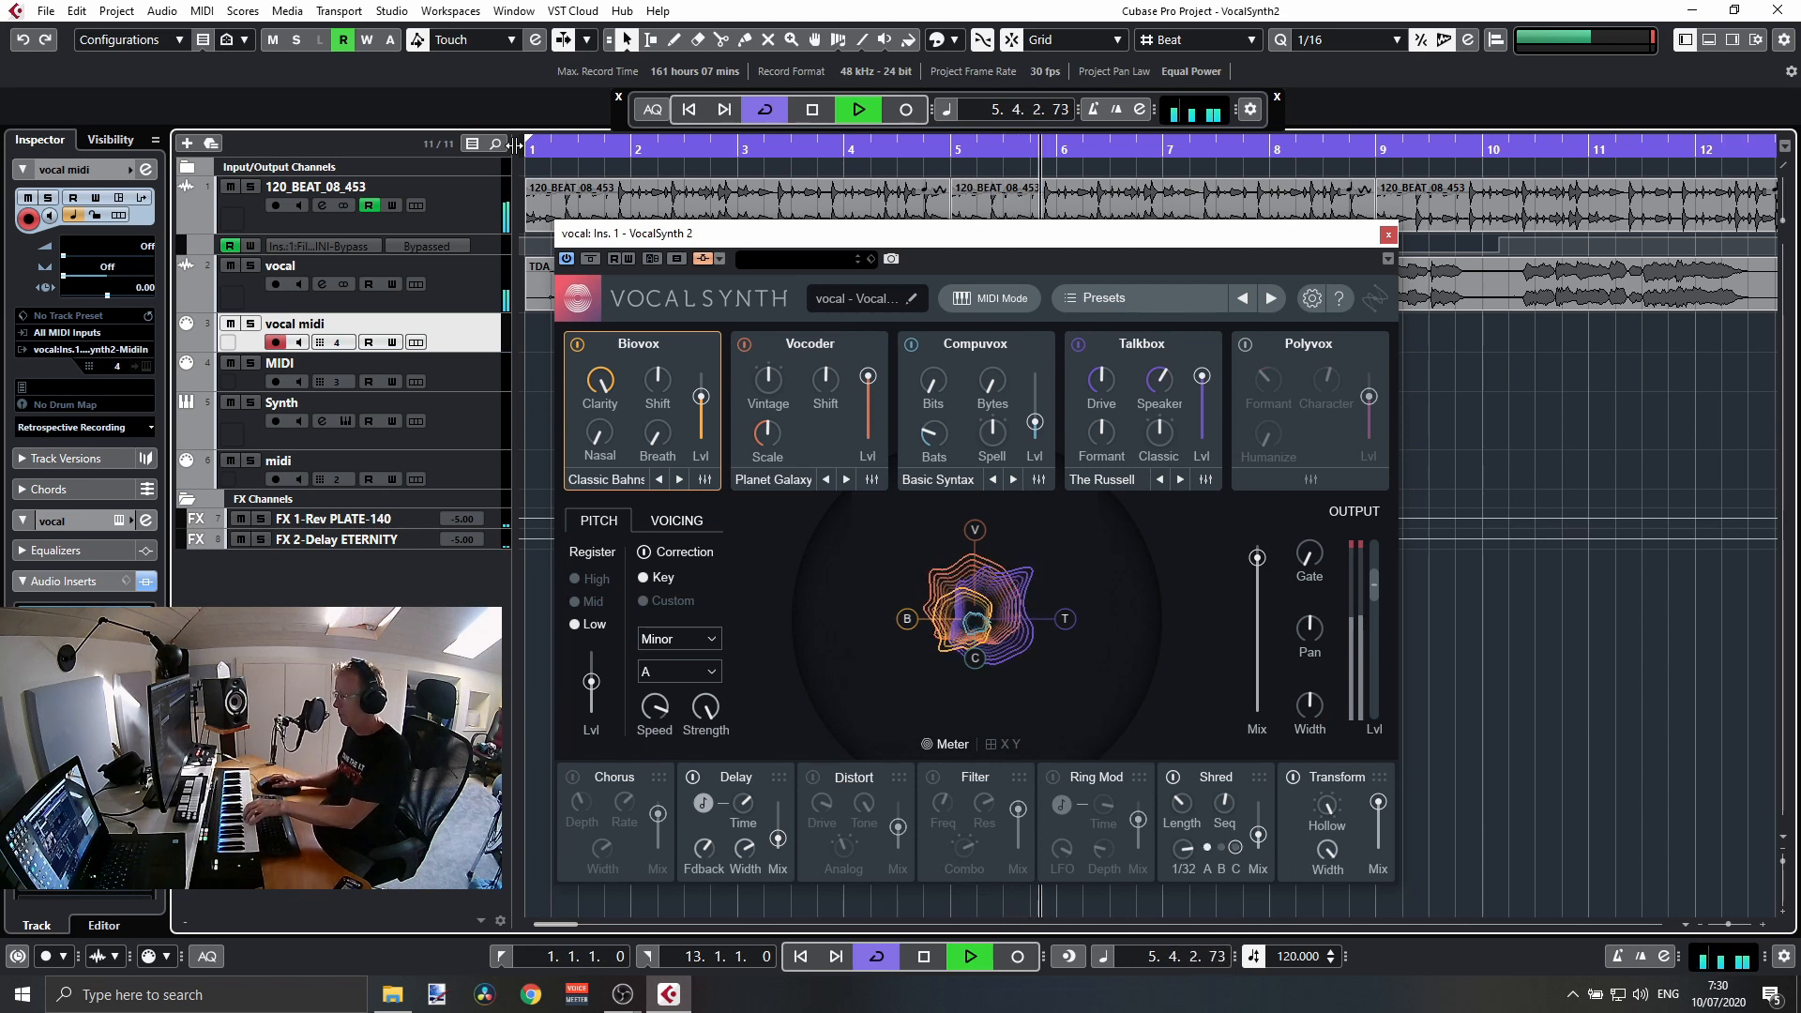
mouse_move(590, 679)
drag(590, 679, 591, 701)
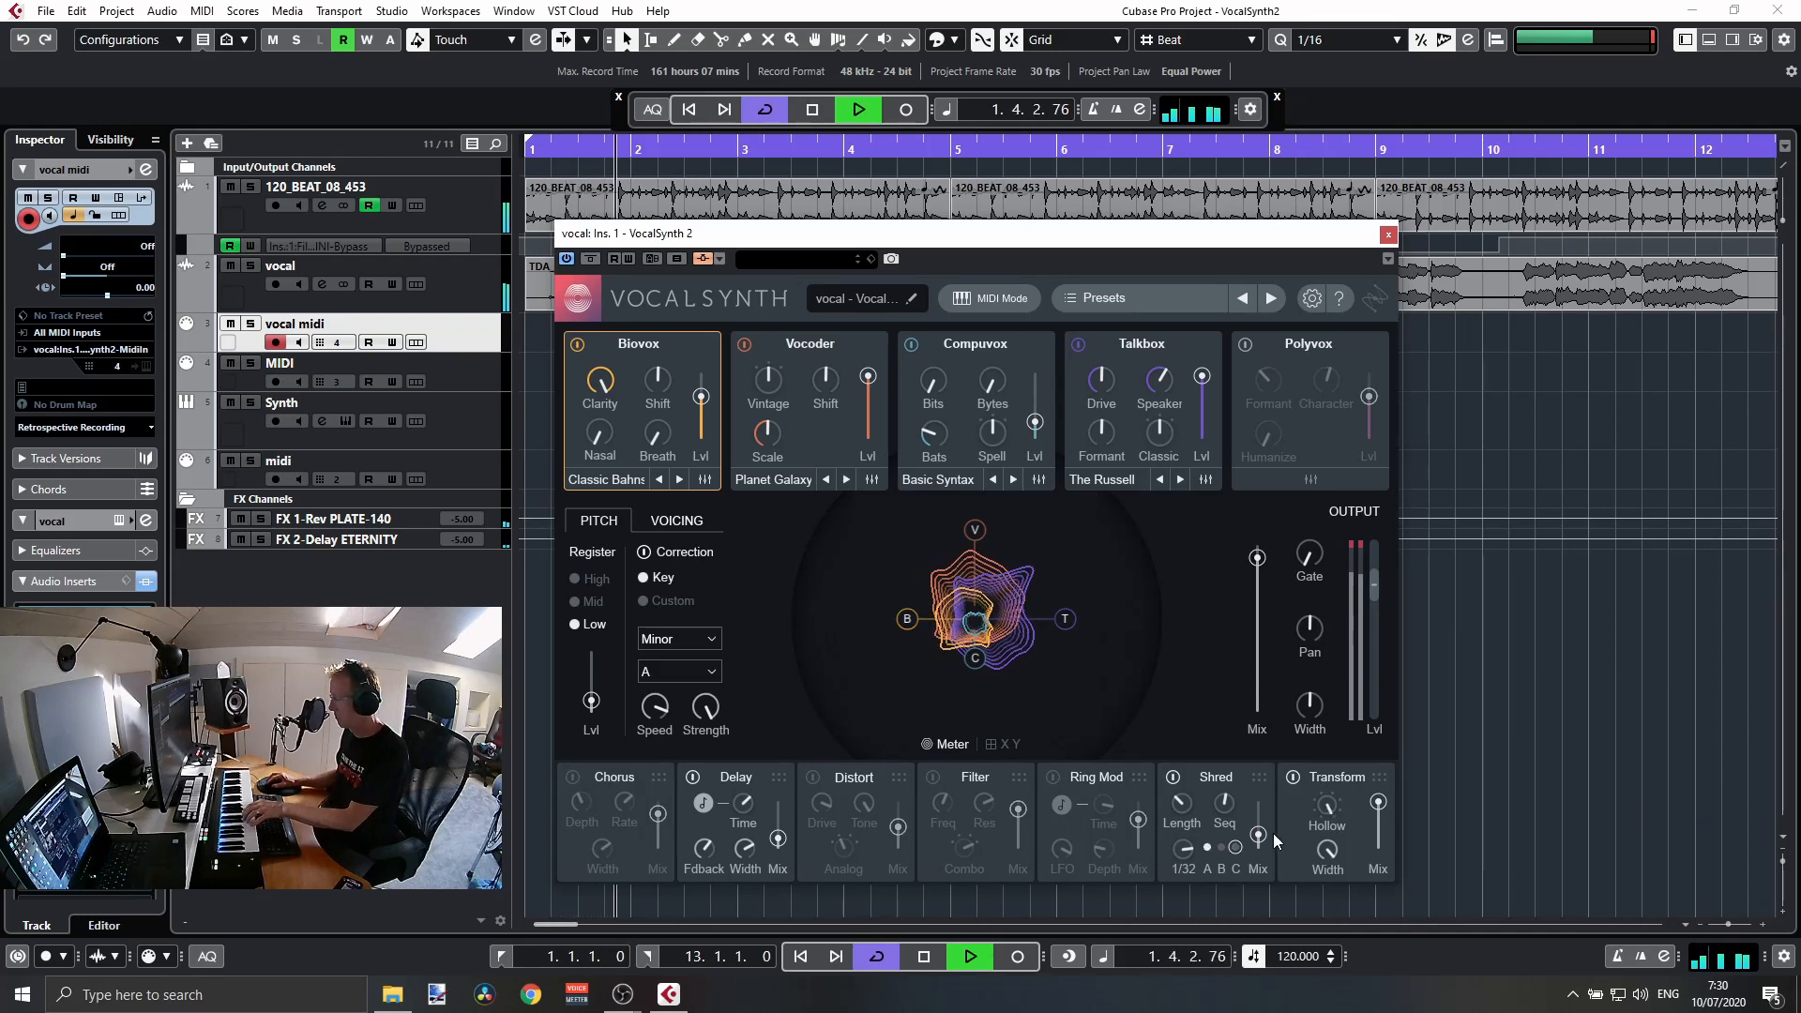
Disable the Shred and Transform effects, enable Chorus, and stop playback.
click(1172, 776)
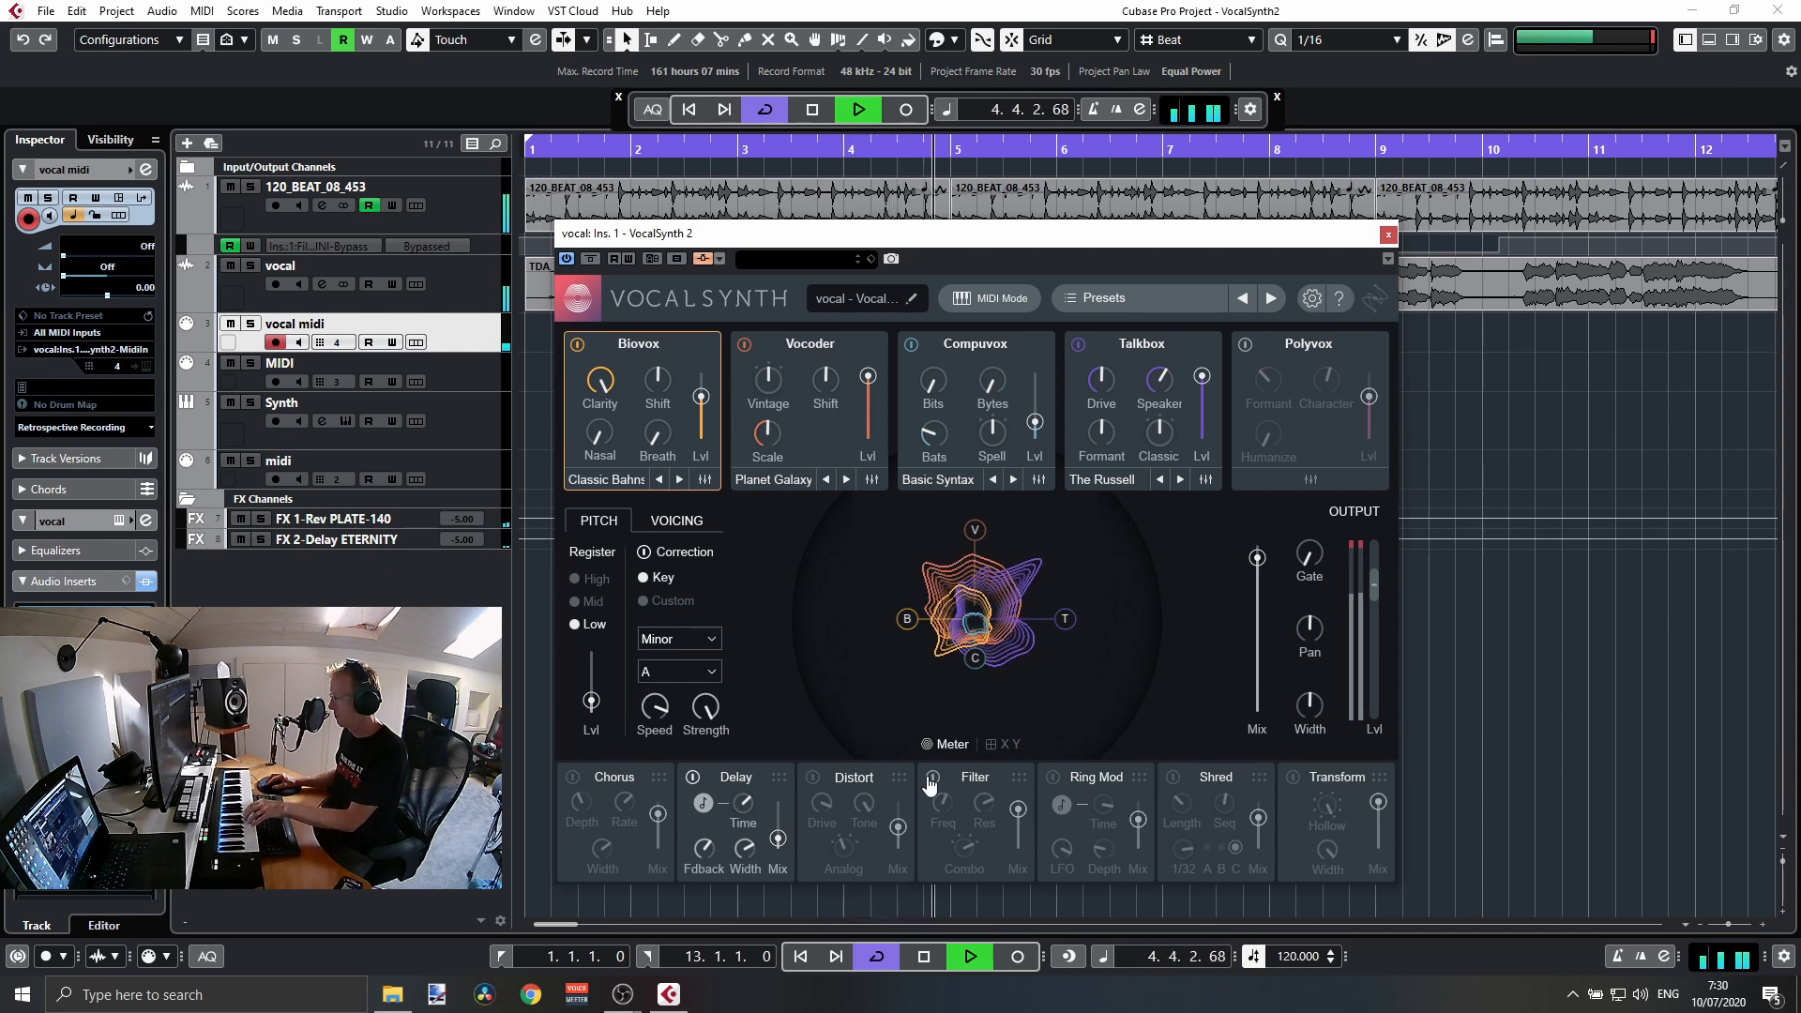
click(572, 778)
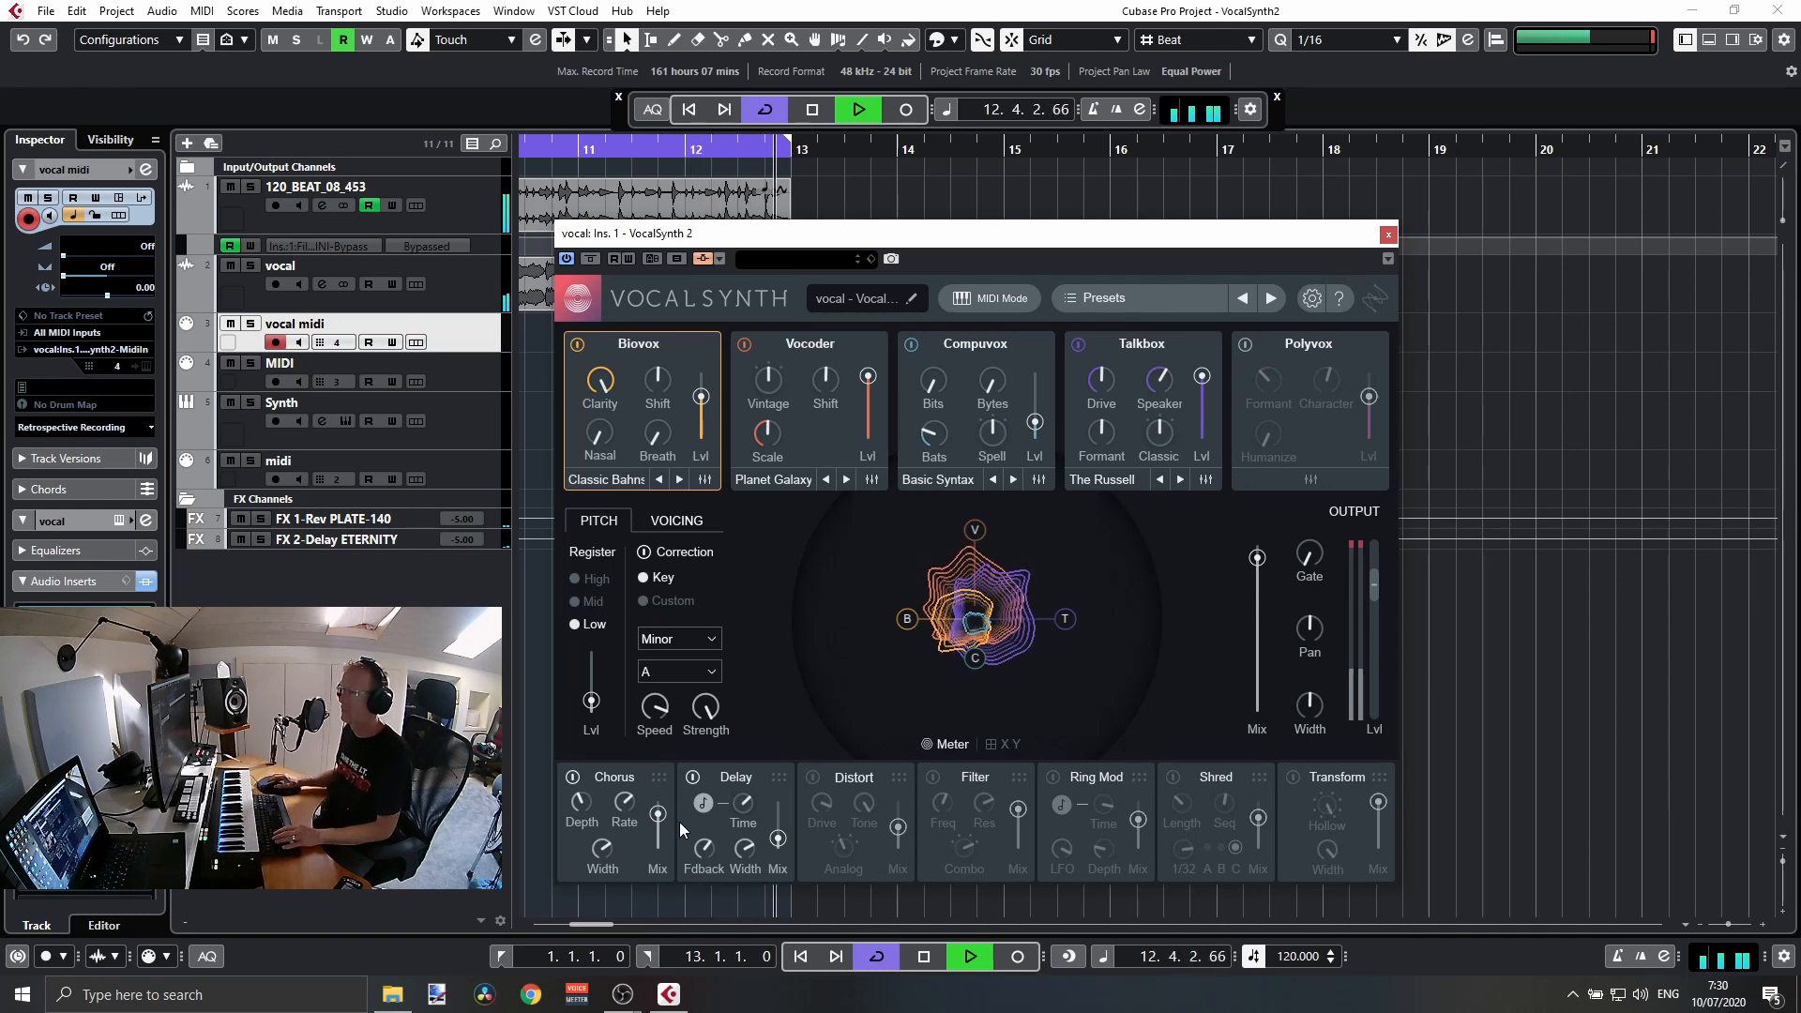
key(space)
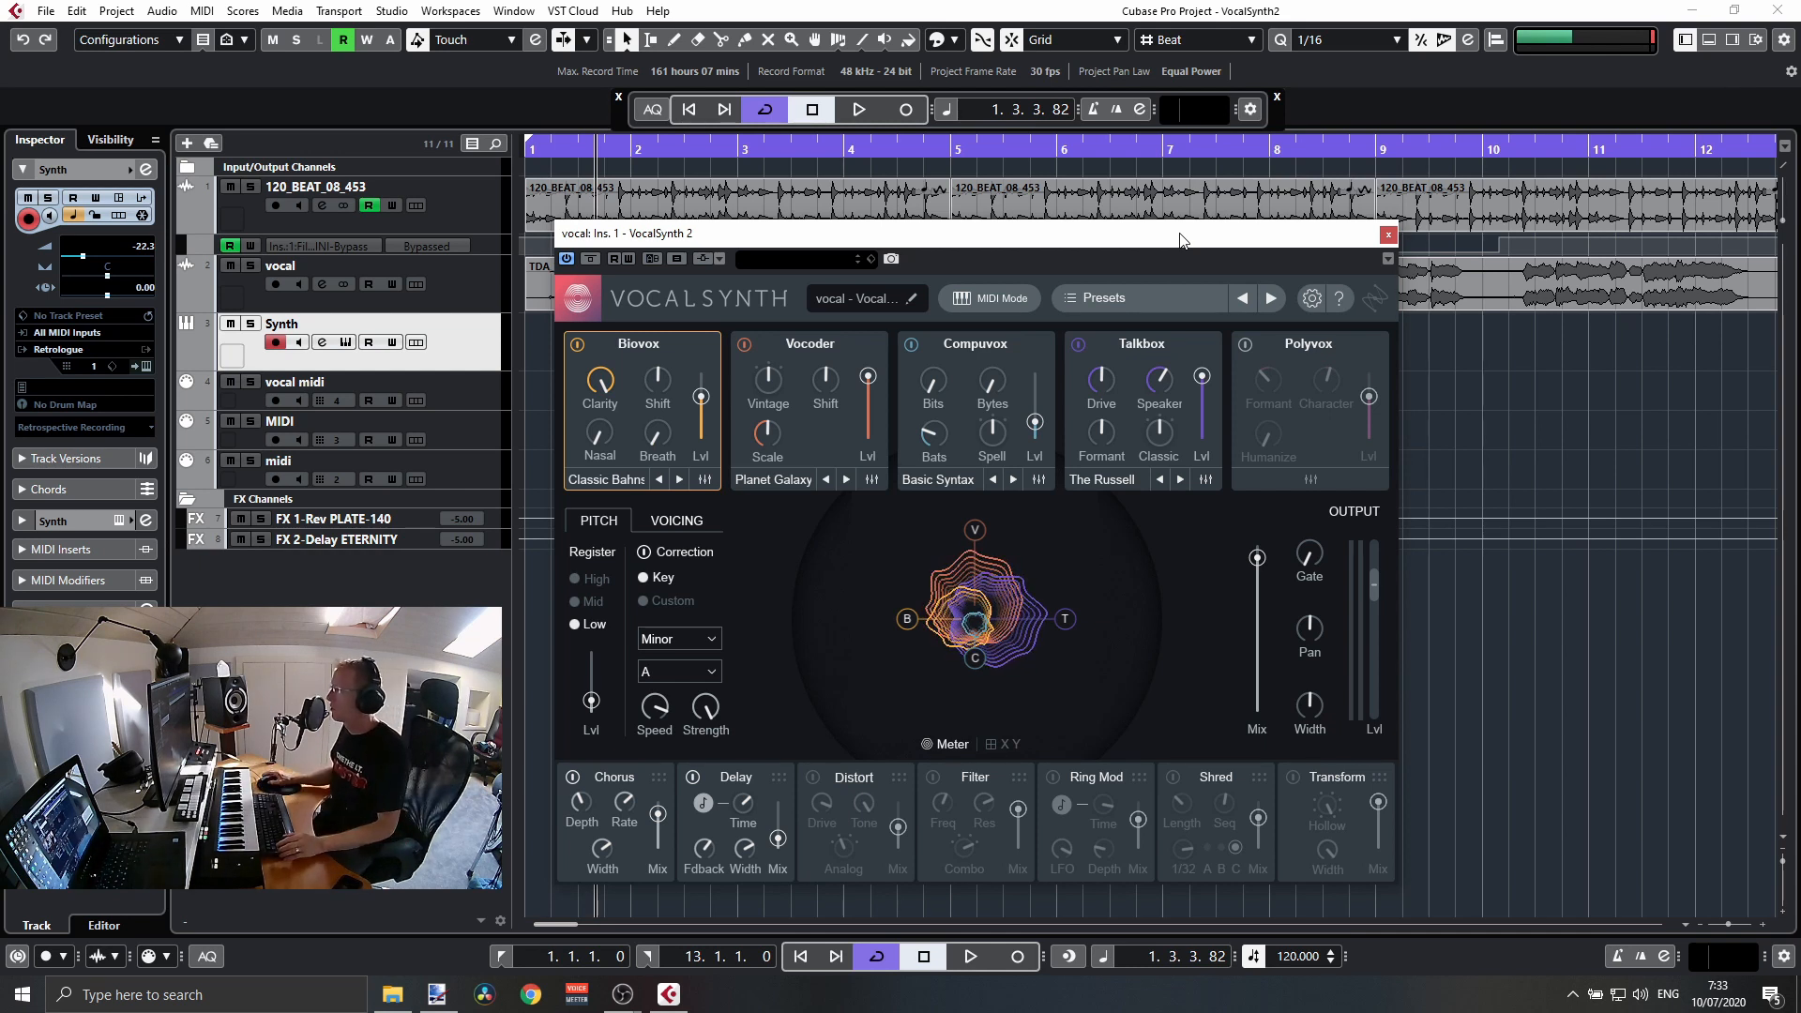
Switch VocalSynth 2 from MIDI to Sidechain mode and activate side-chaining for the plug-in.
click(1023, 298)
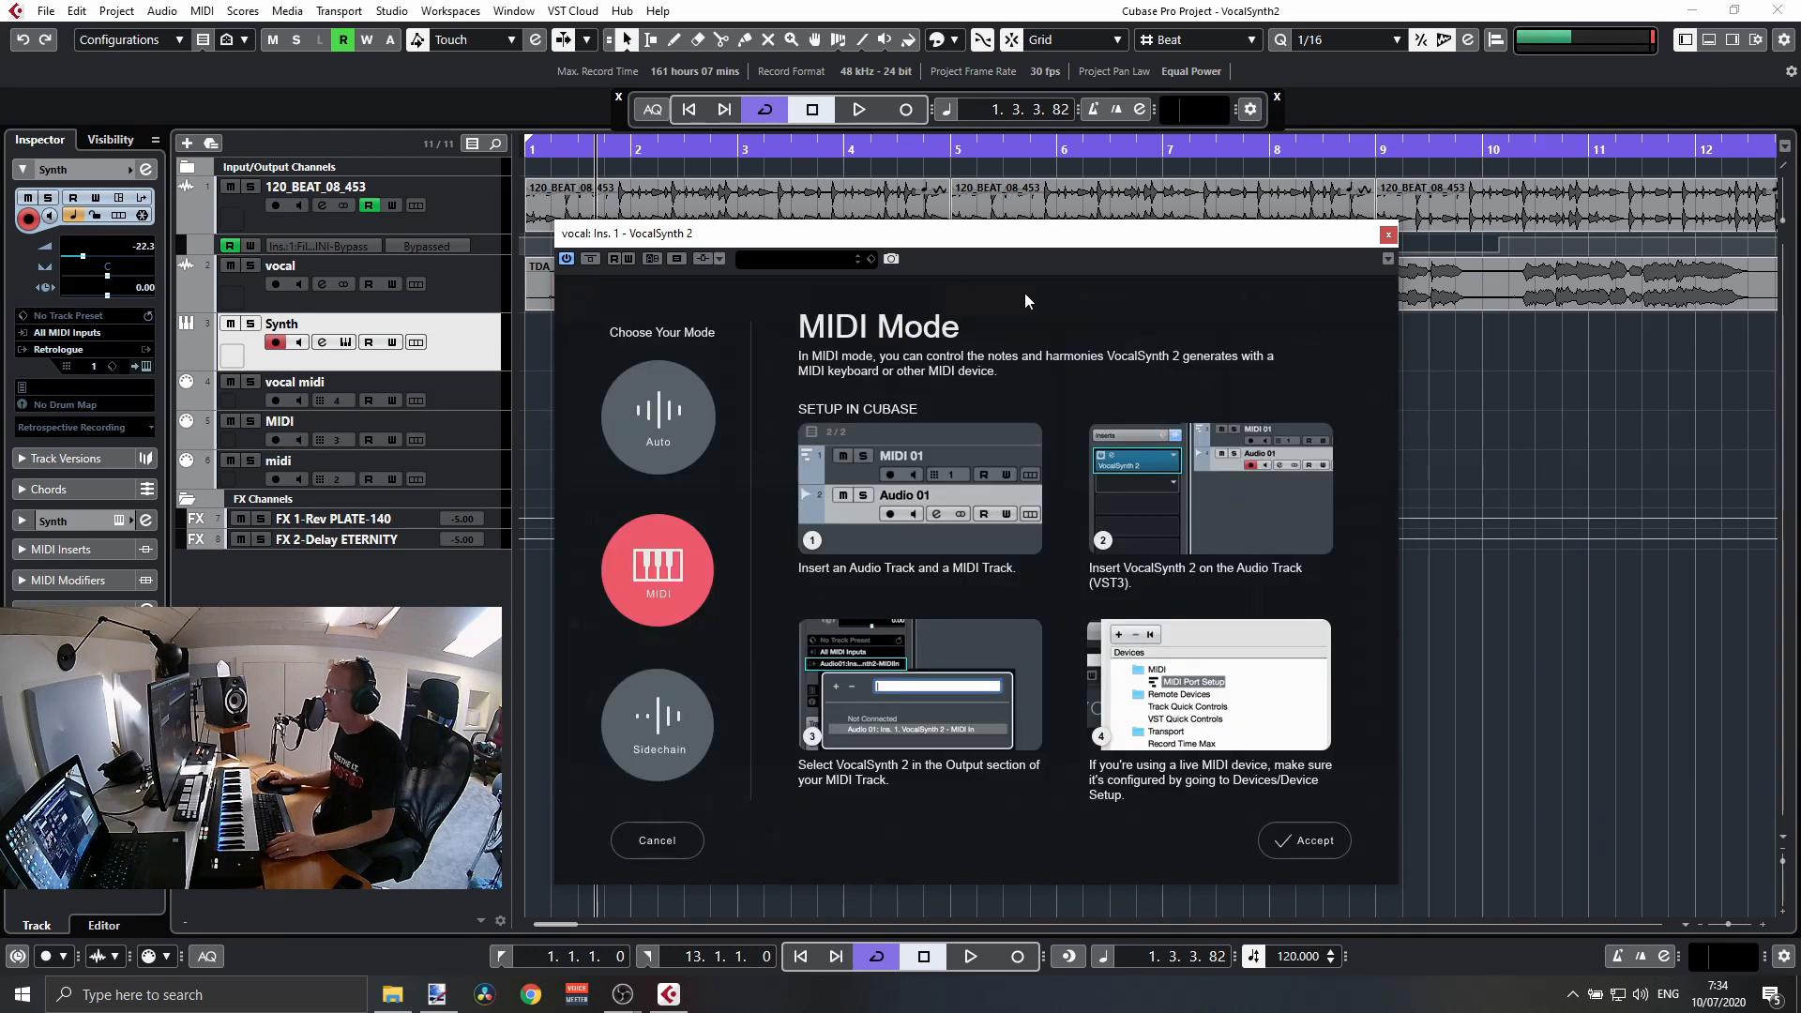
click(671, 718)
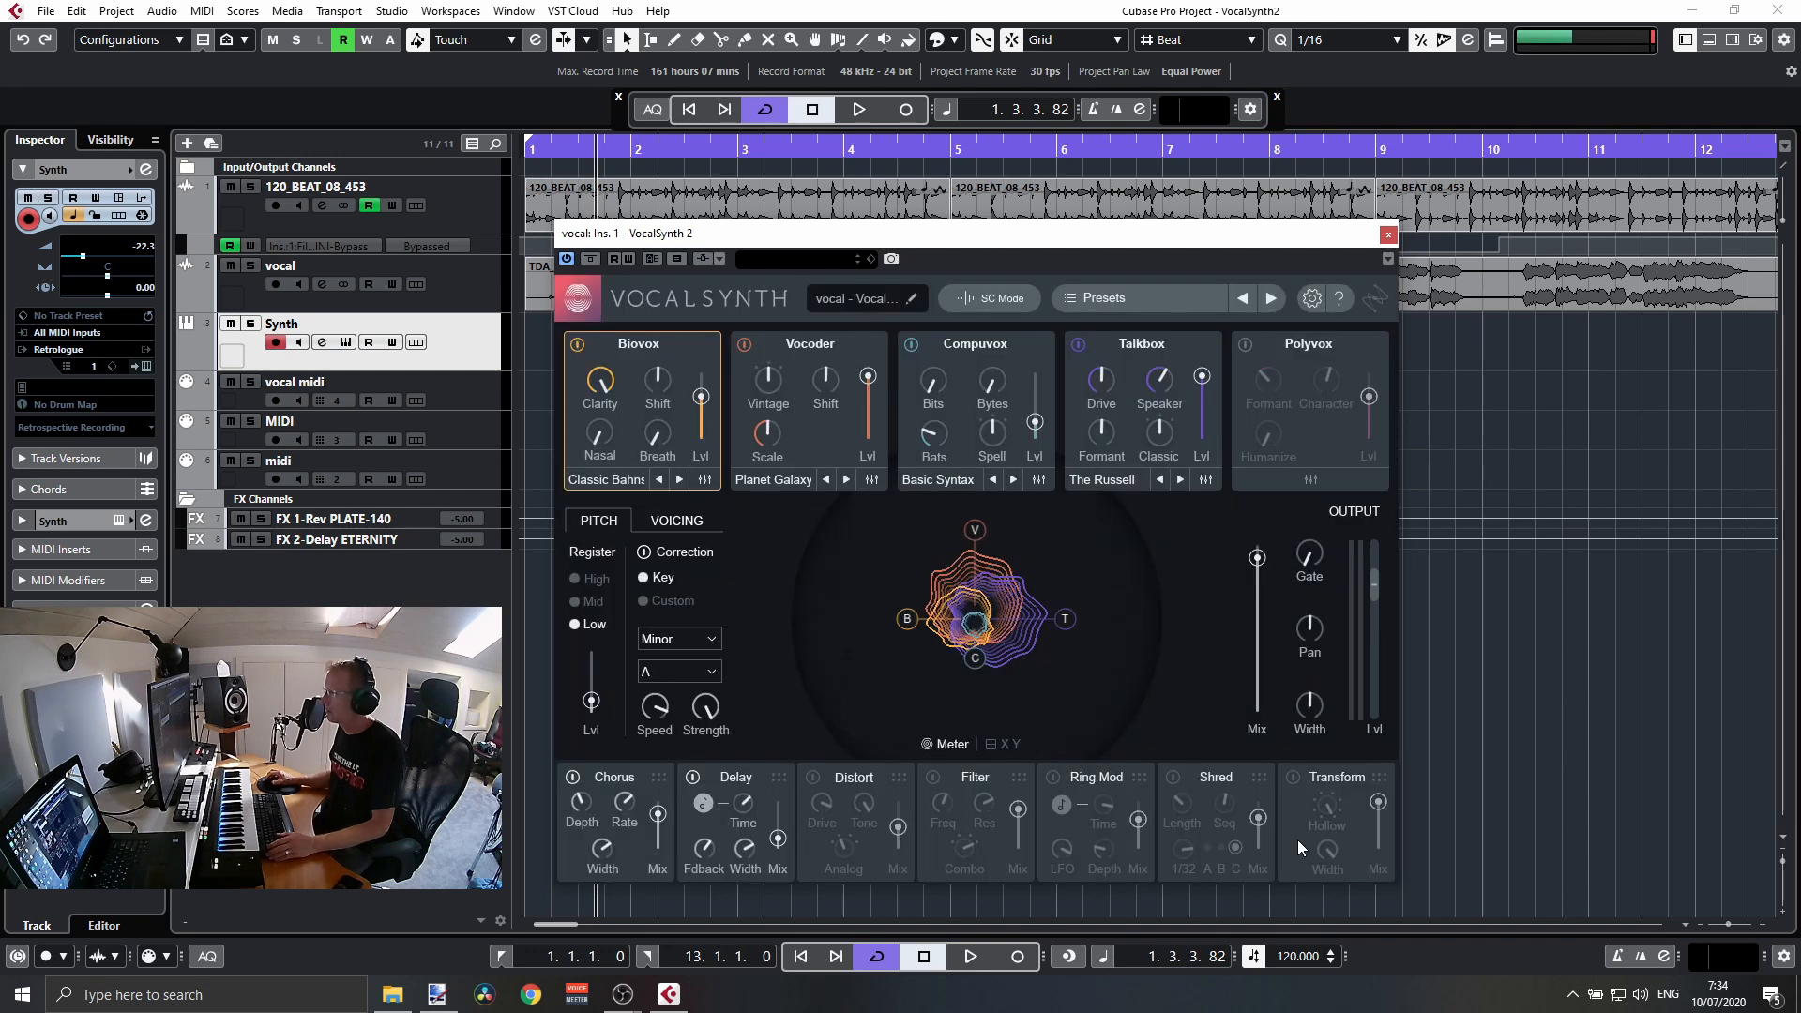
click(702, 259)
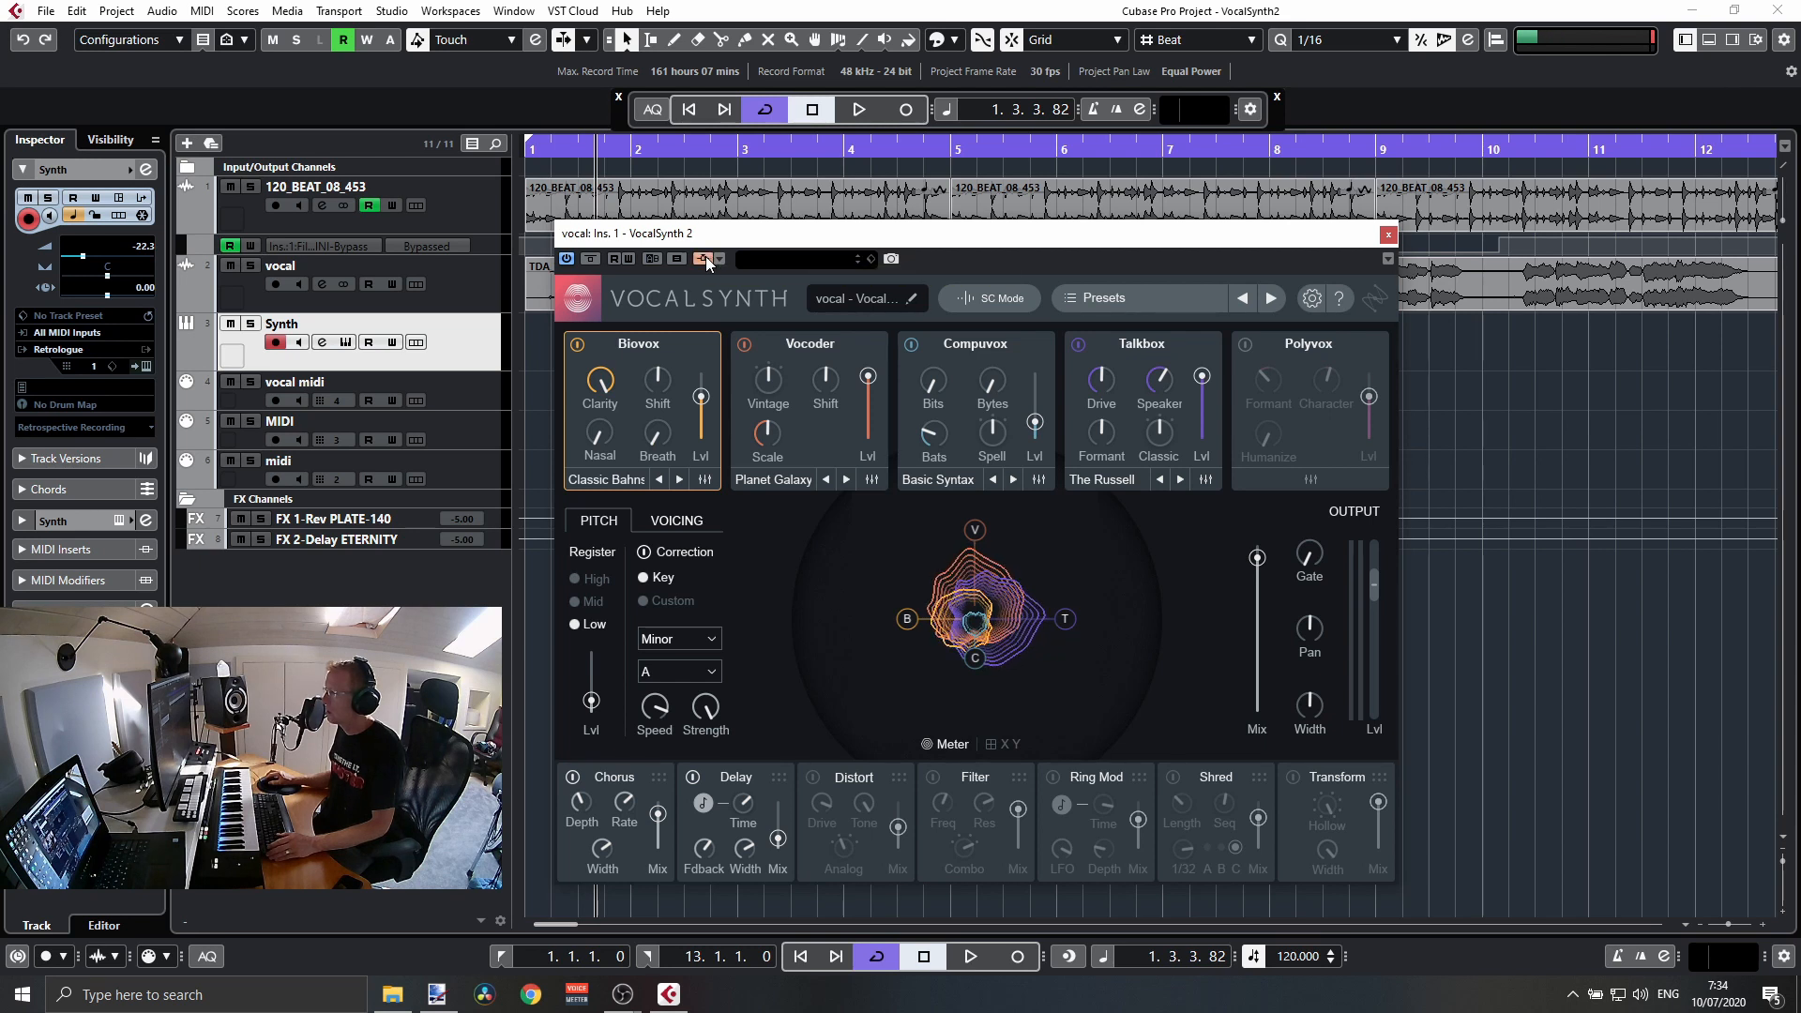
Add the Synth track as VocalSynth's side-chain input and close the side-chain settings.
click(719, 260)
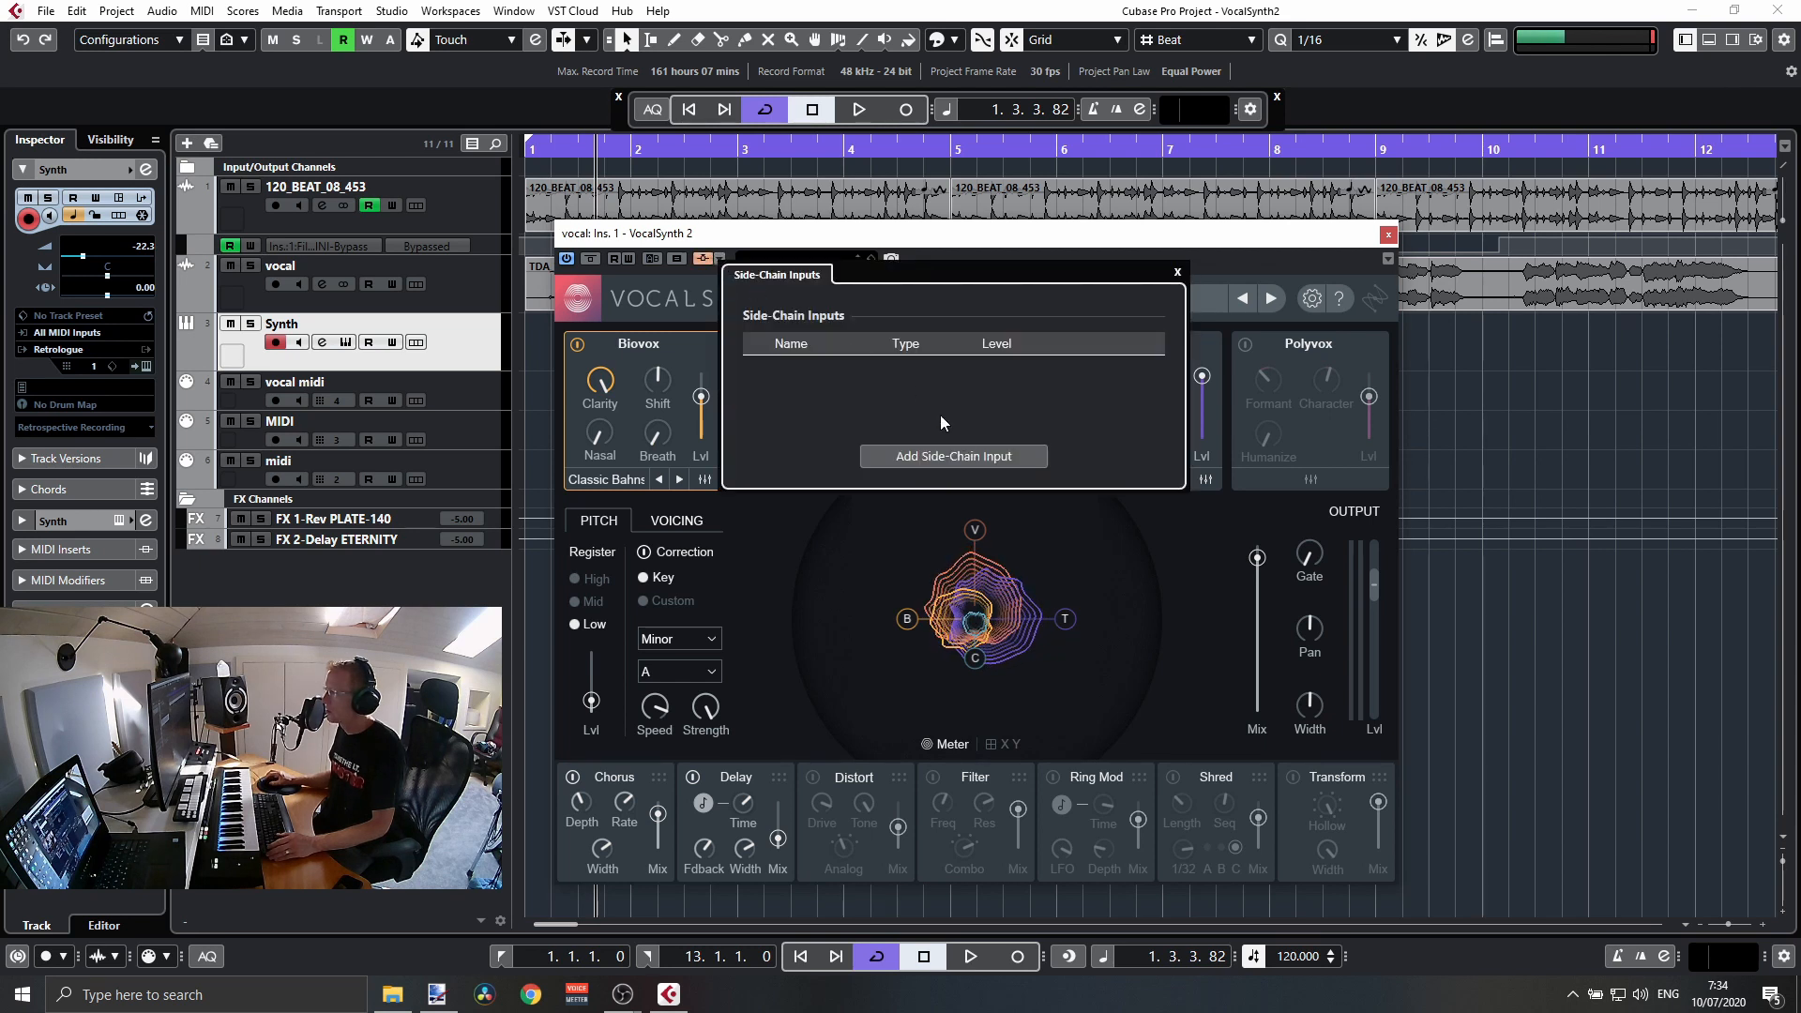
click(973, 459)
click(1032, 546)
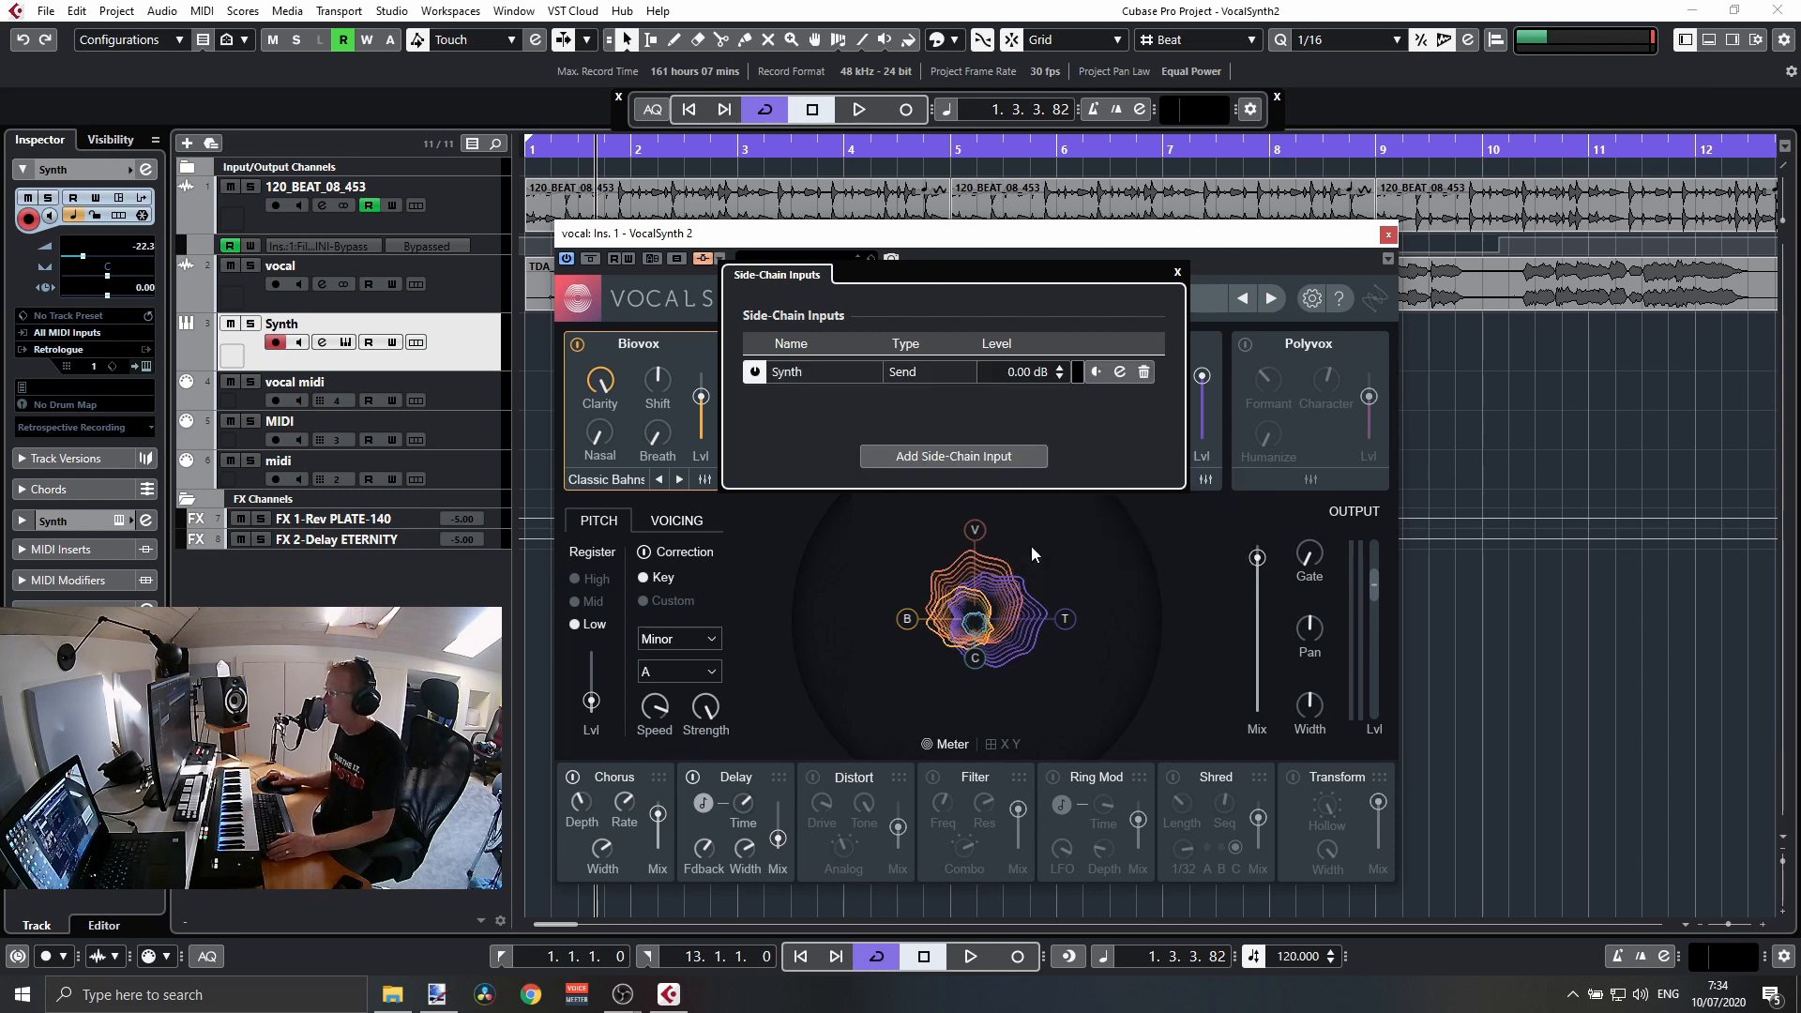
click(1177, 274)
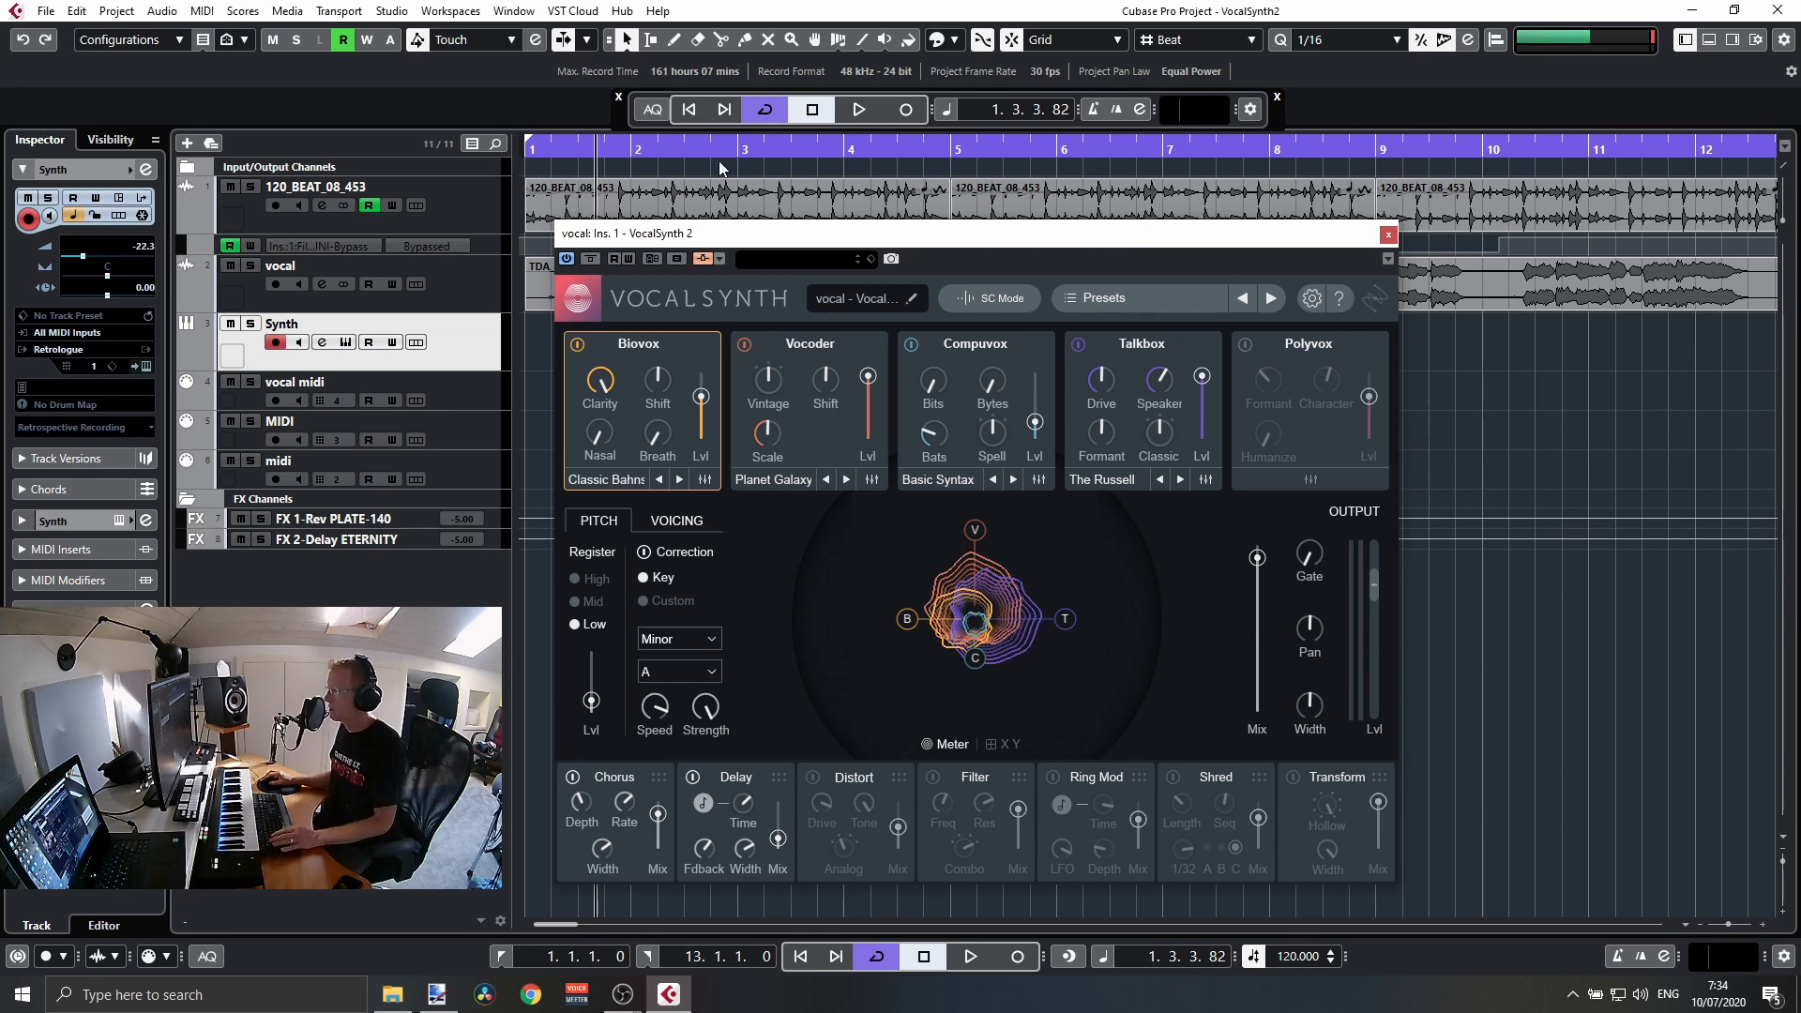
Play back the vocal with the Synth track feeding VocalSynth's side-chain, and stop playback.
key(space)
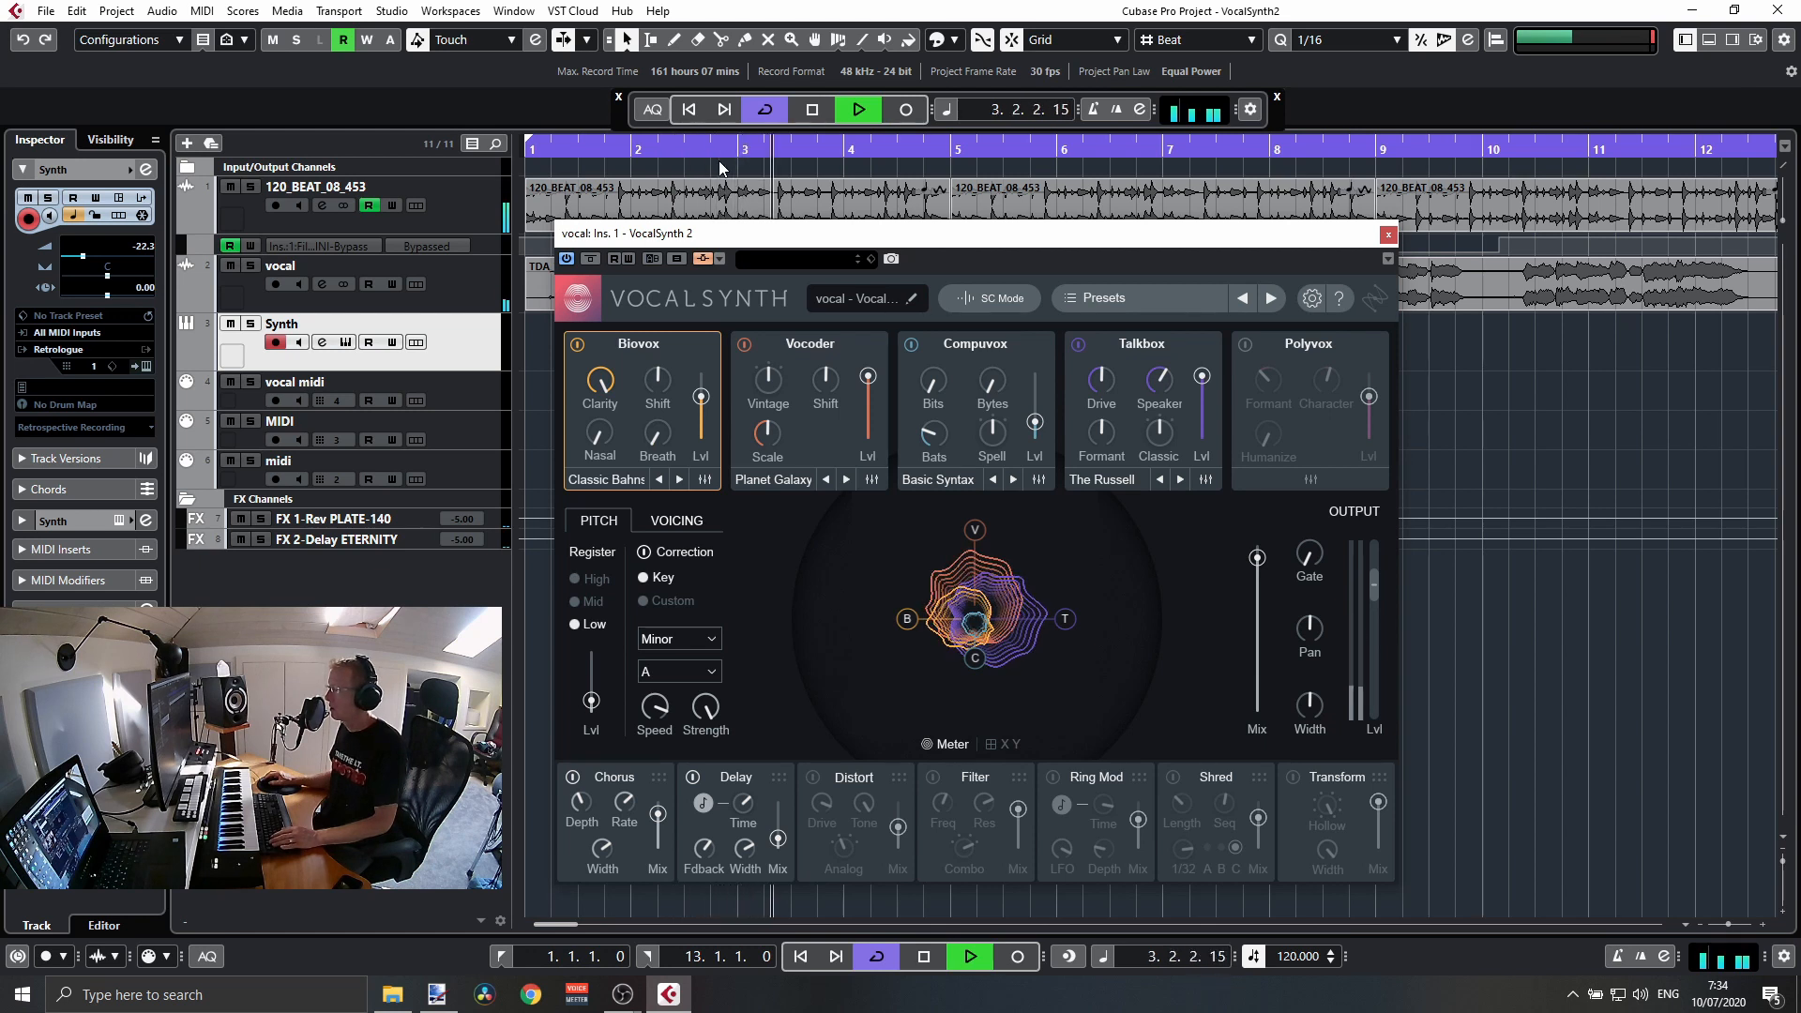
key(space)
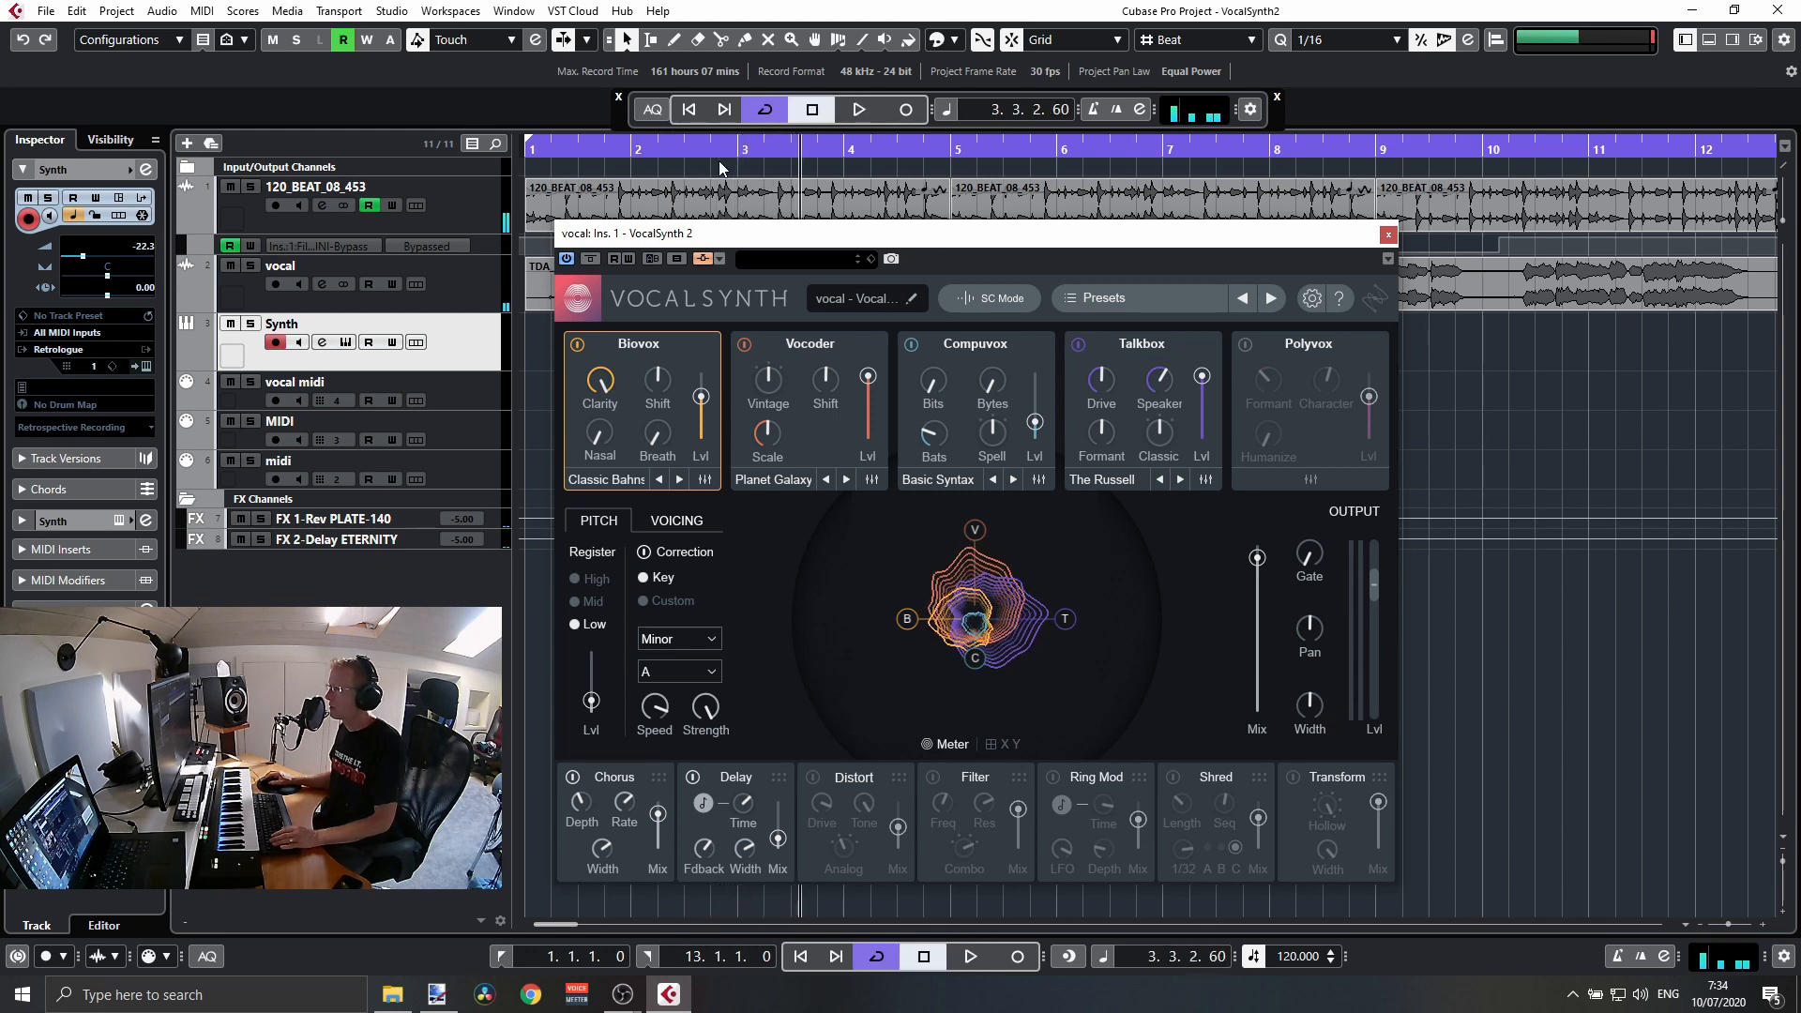
key(space)
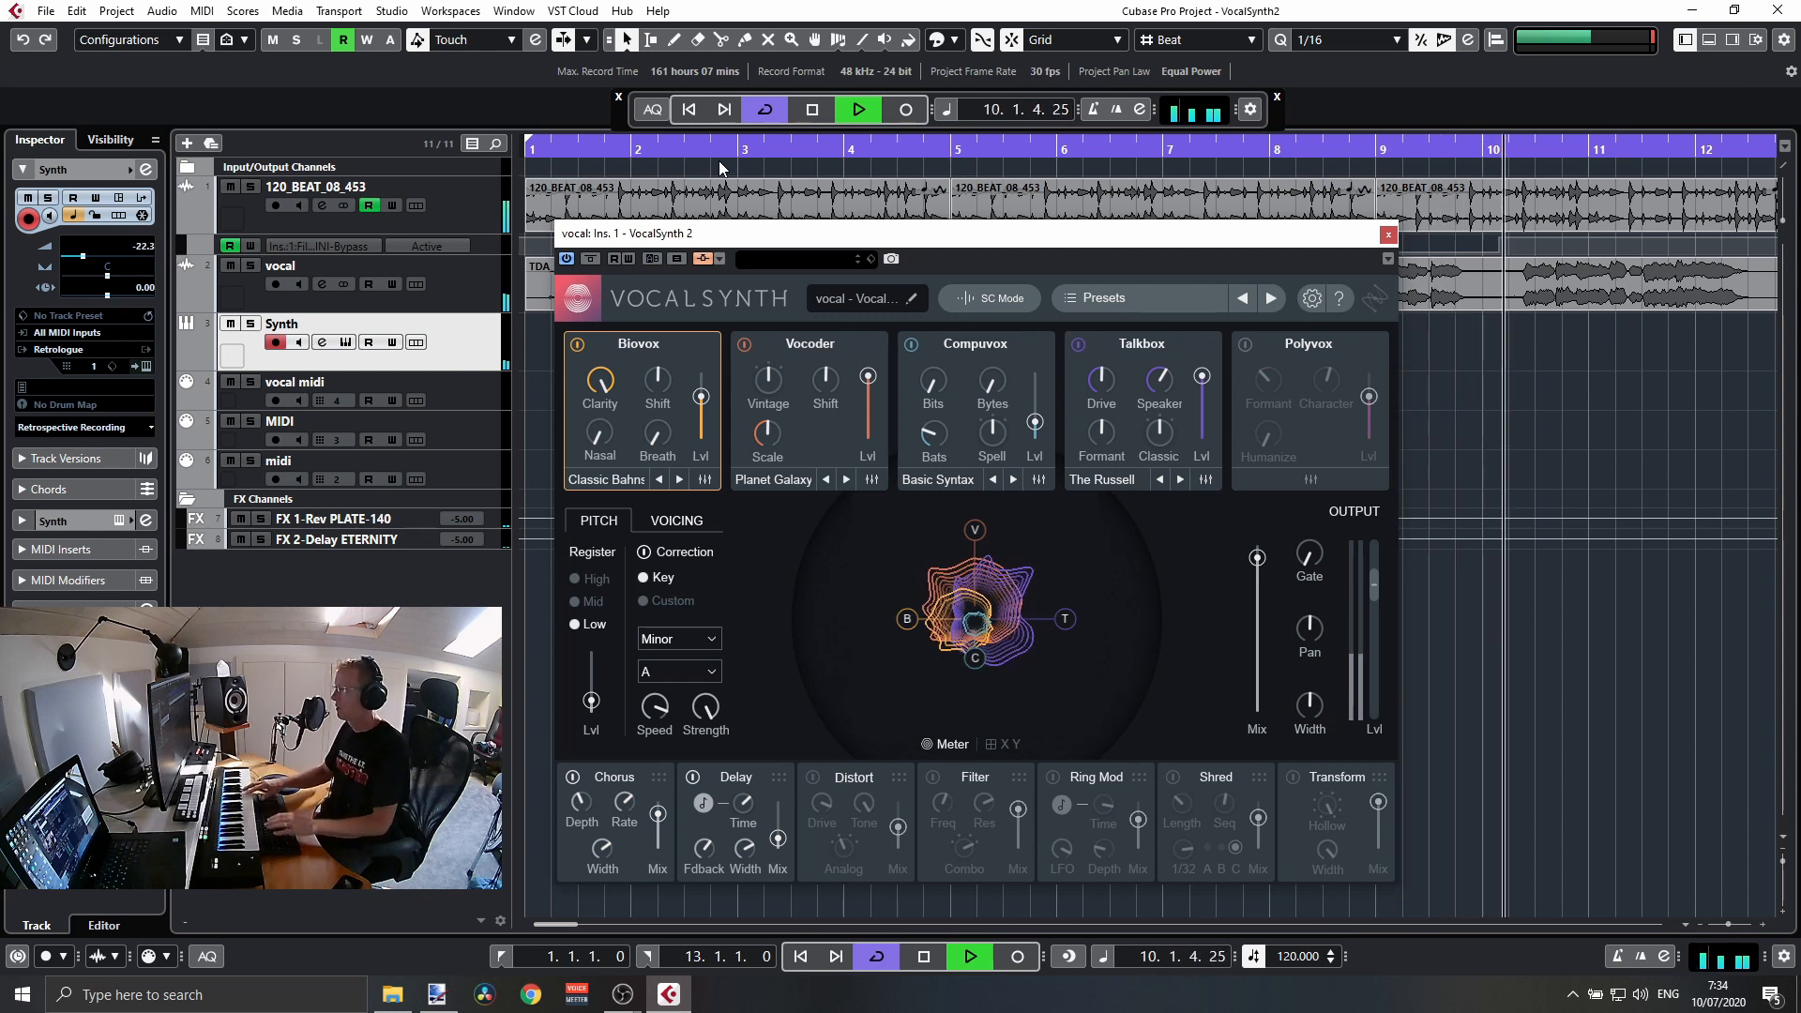
key(space)
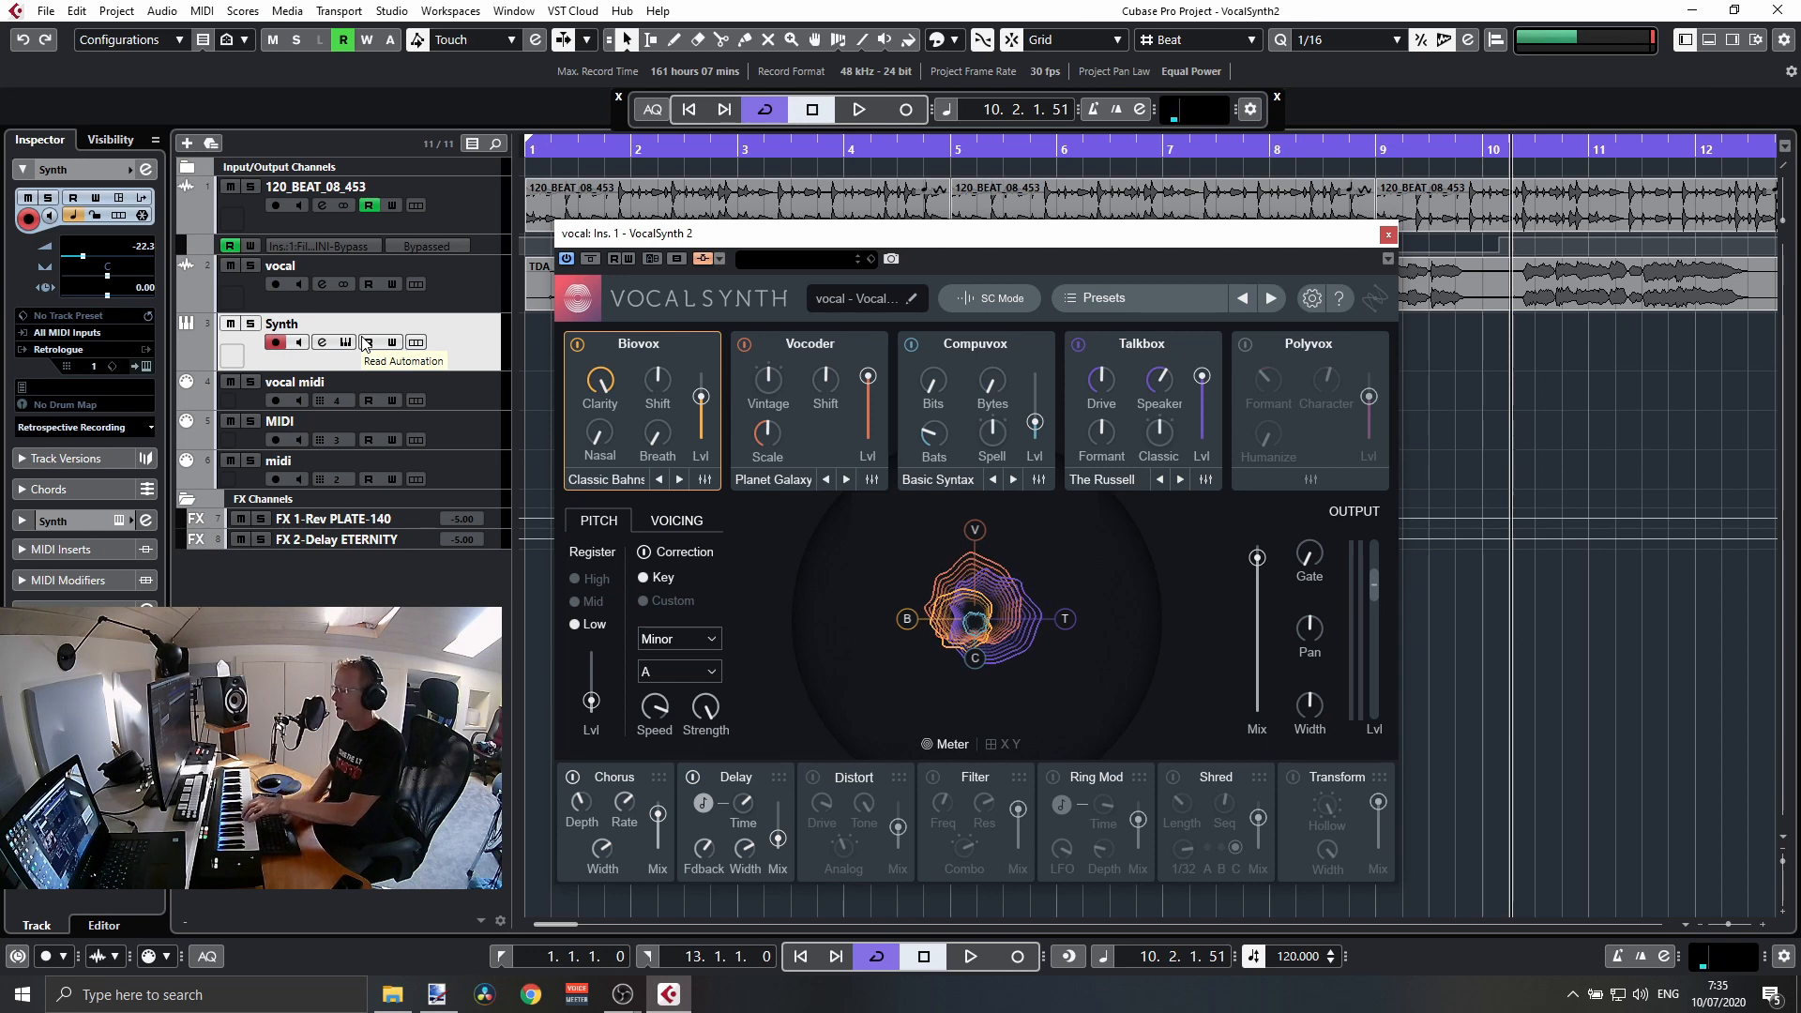
Raise the Compuvox module's level during playback, and stop the transport.
key(space)
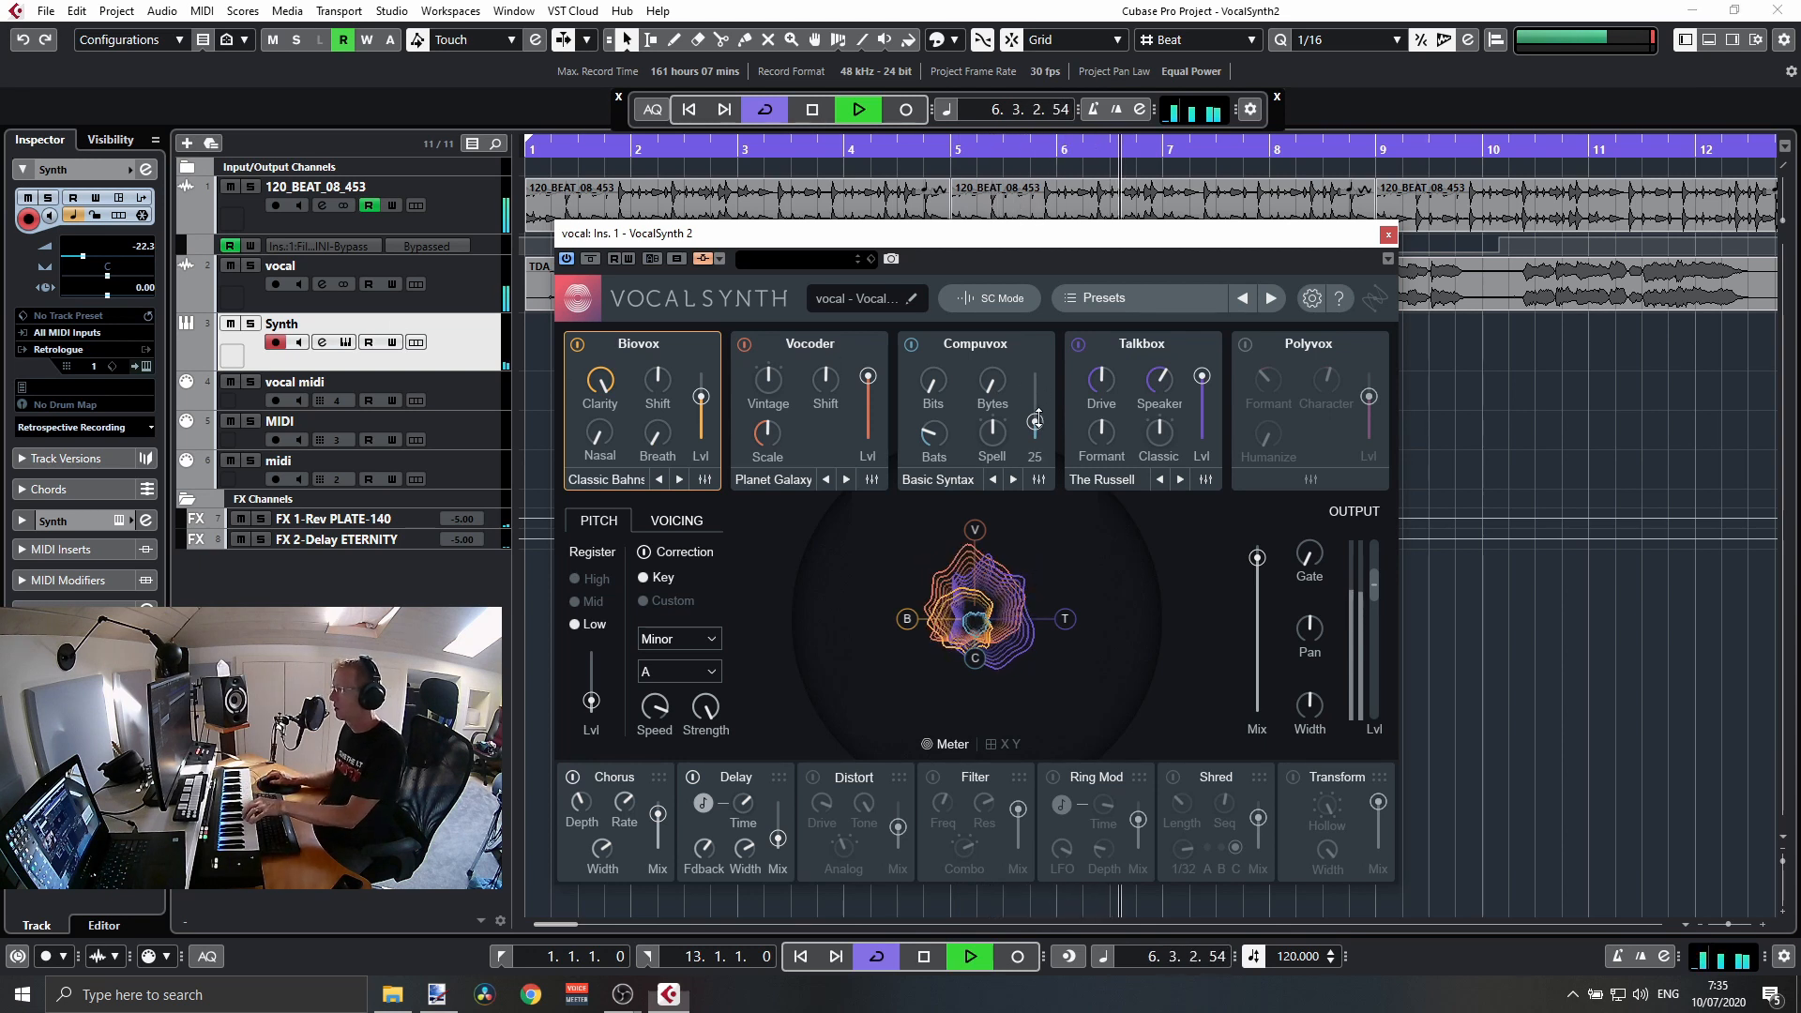
drag(1035, 423, 1037, 383)
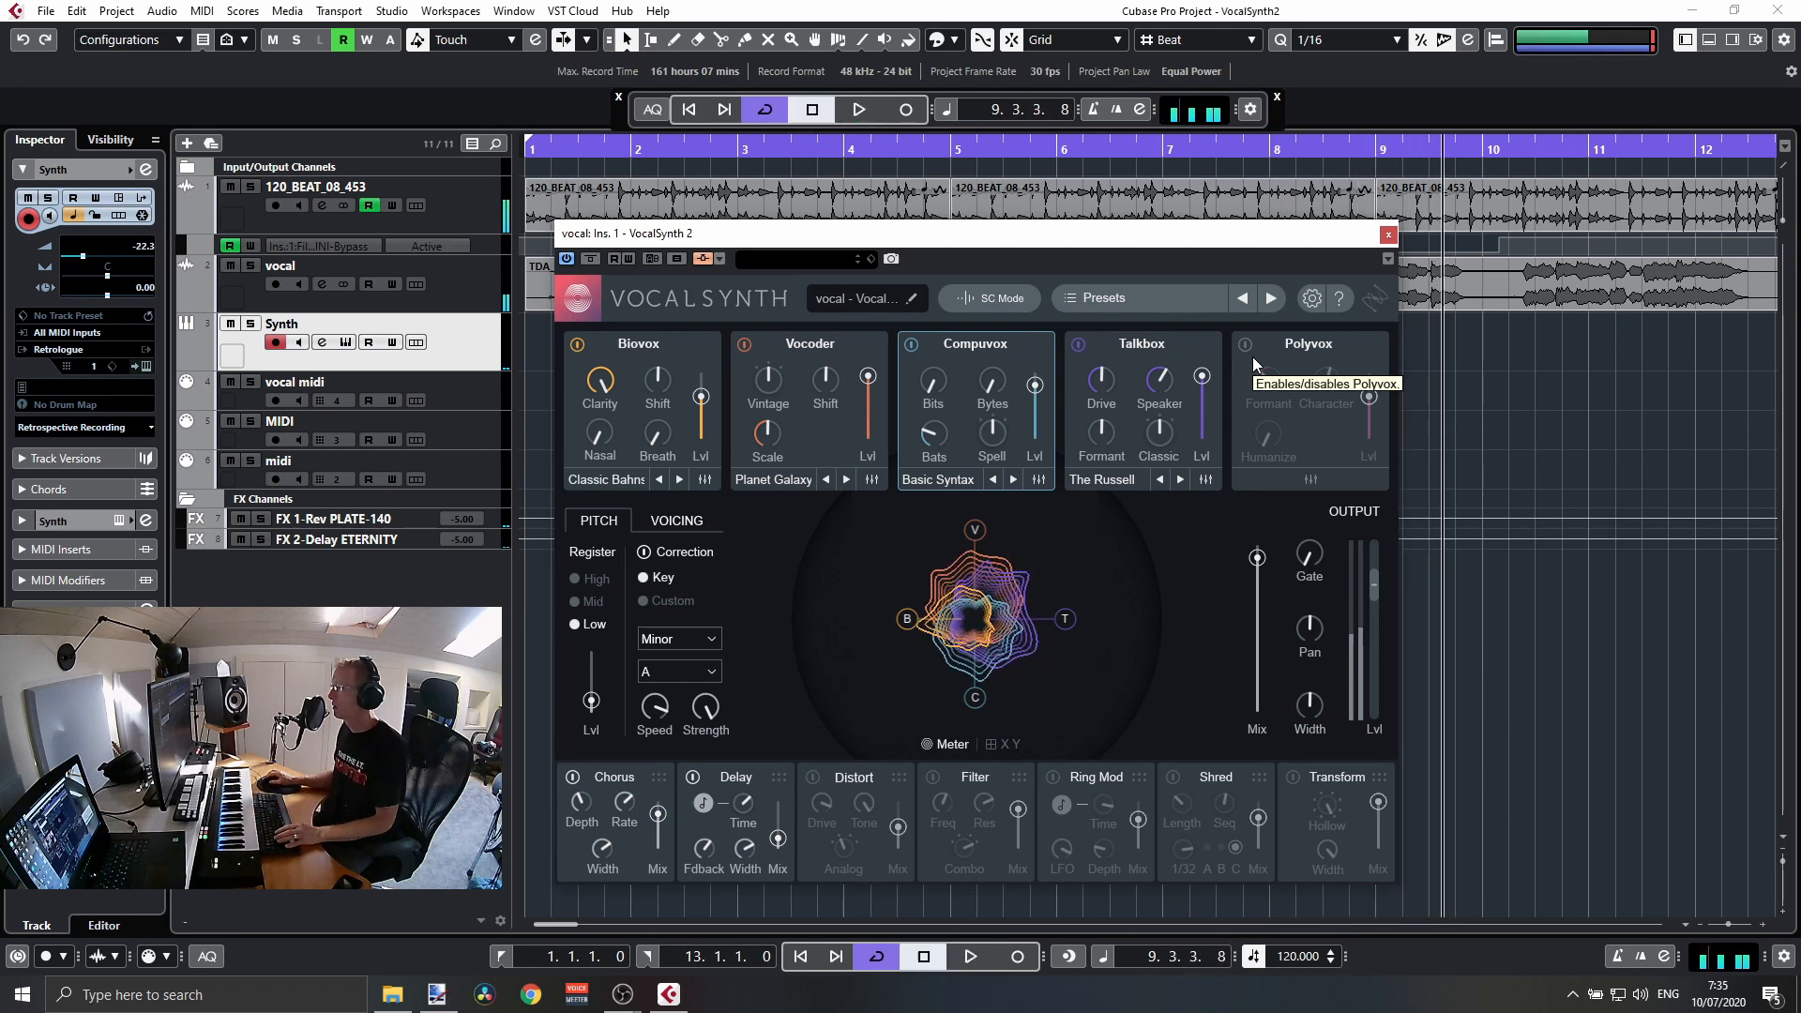
key(space)
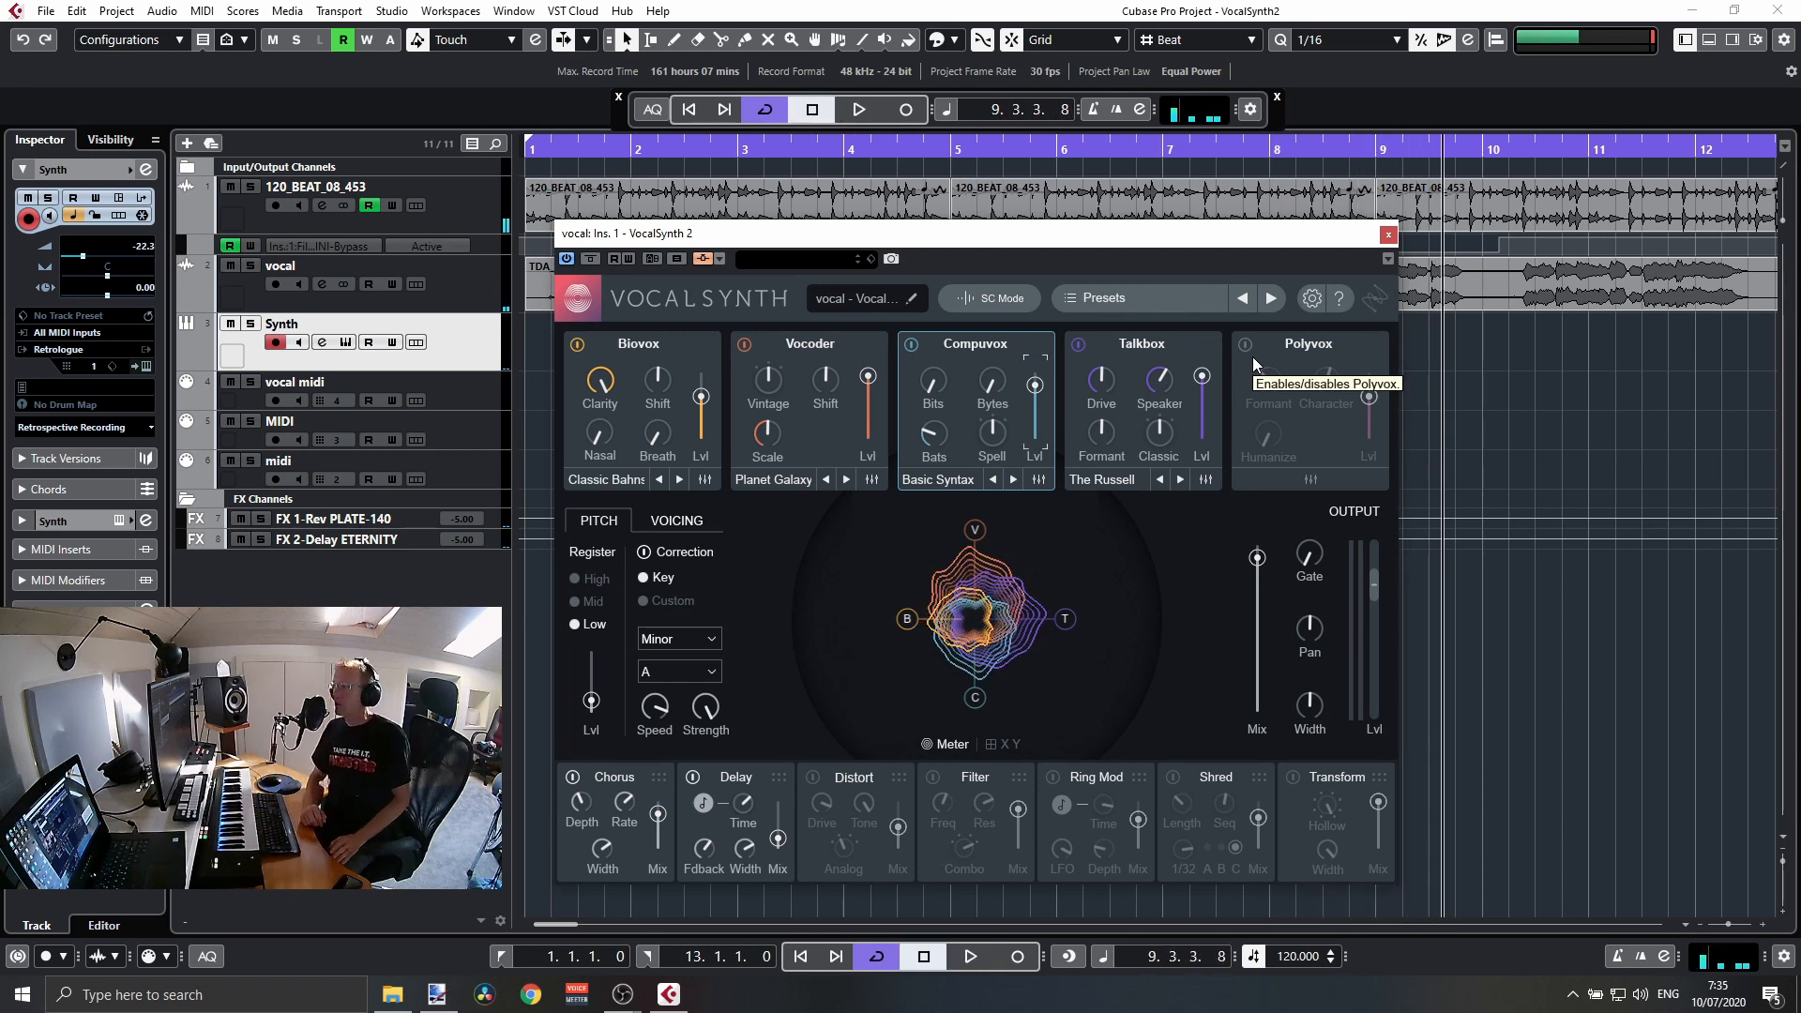